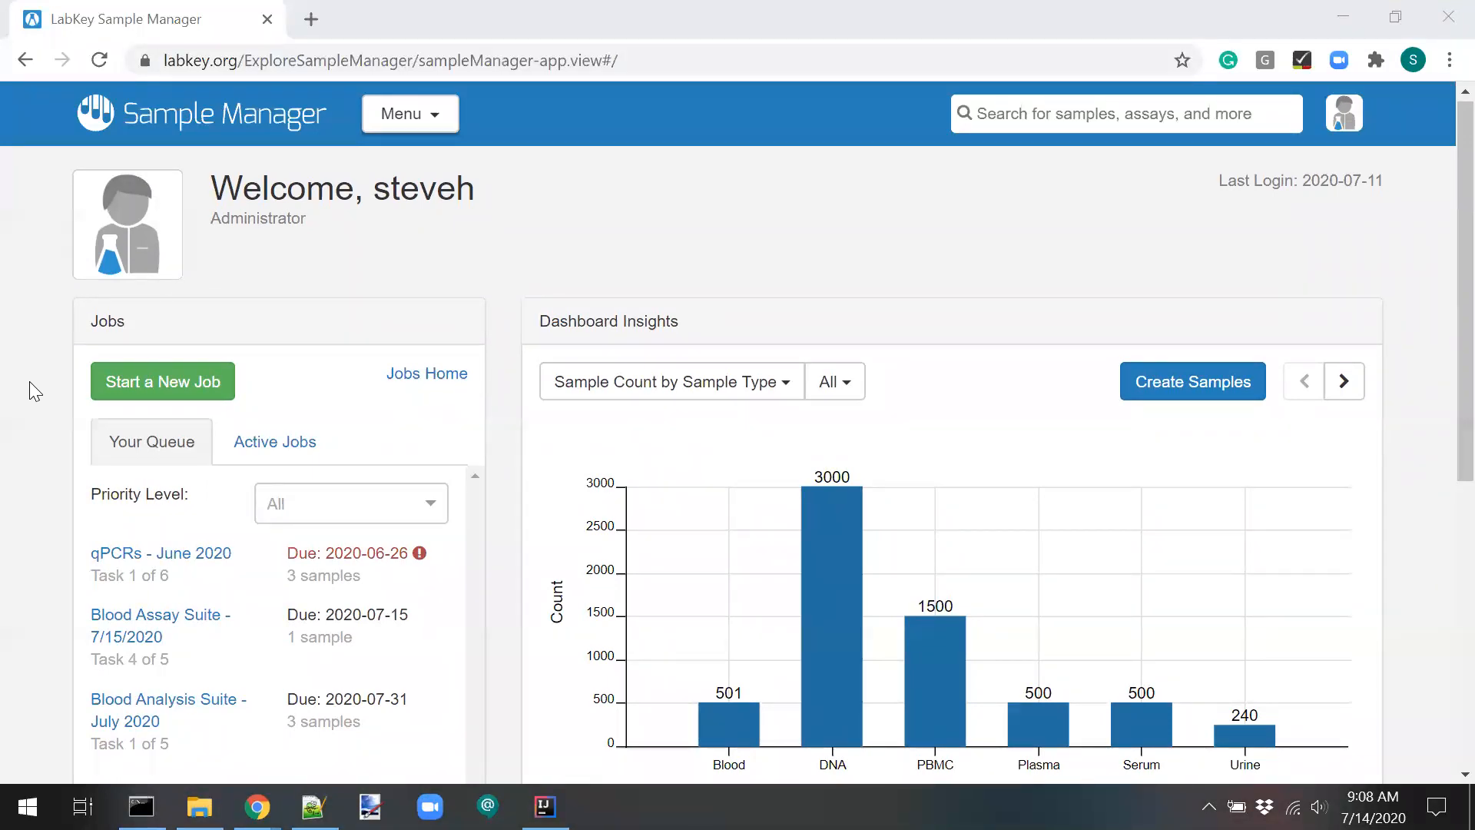
Review the dashboard's job queue, sample count chart and recent assay data.
scroll(29, 381, "down", 2)
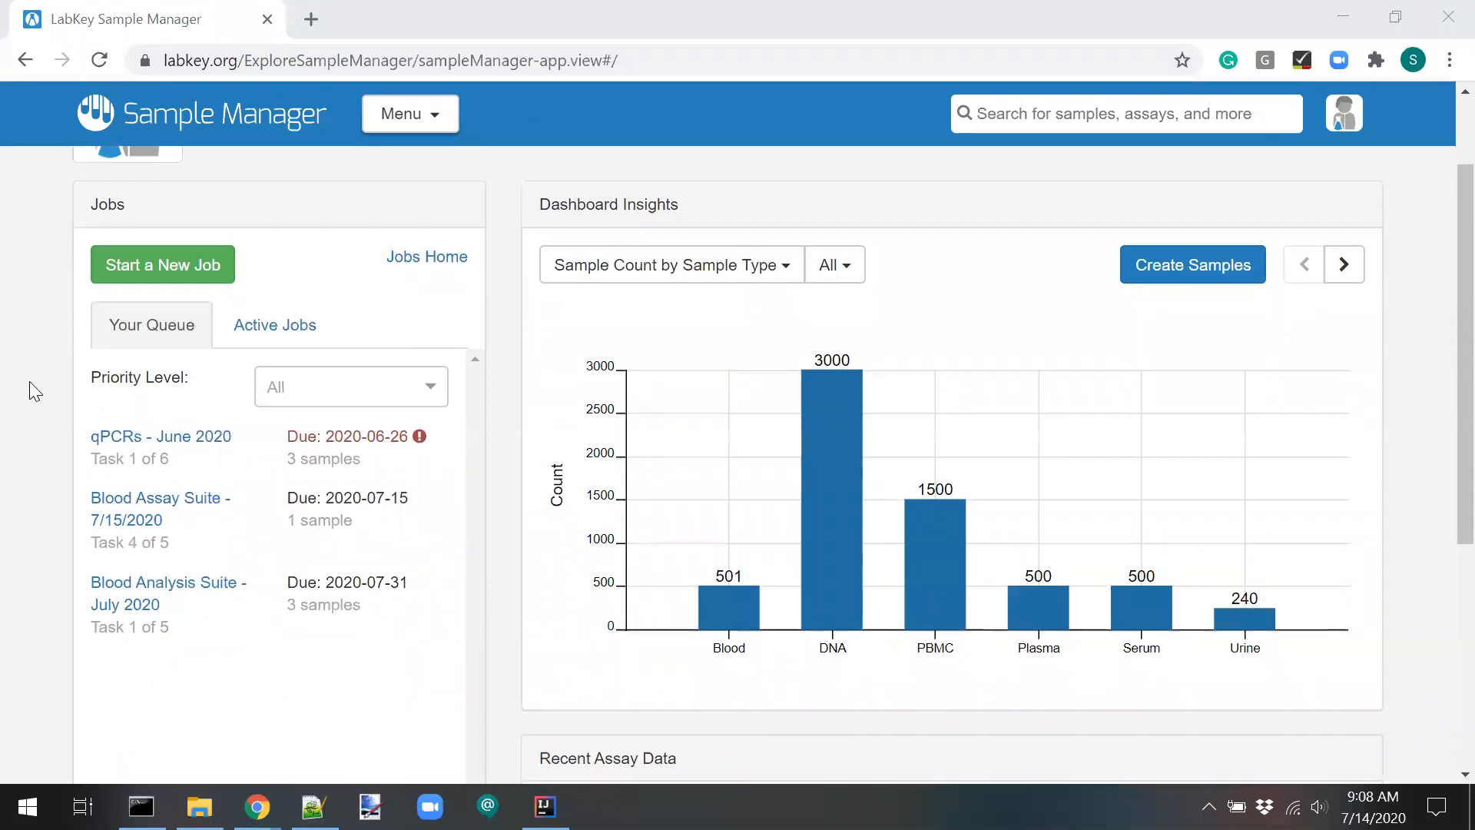
scroll(29, 381, "up", 2)
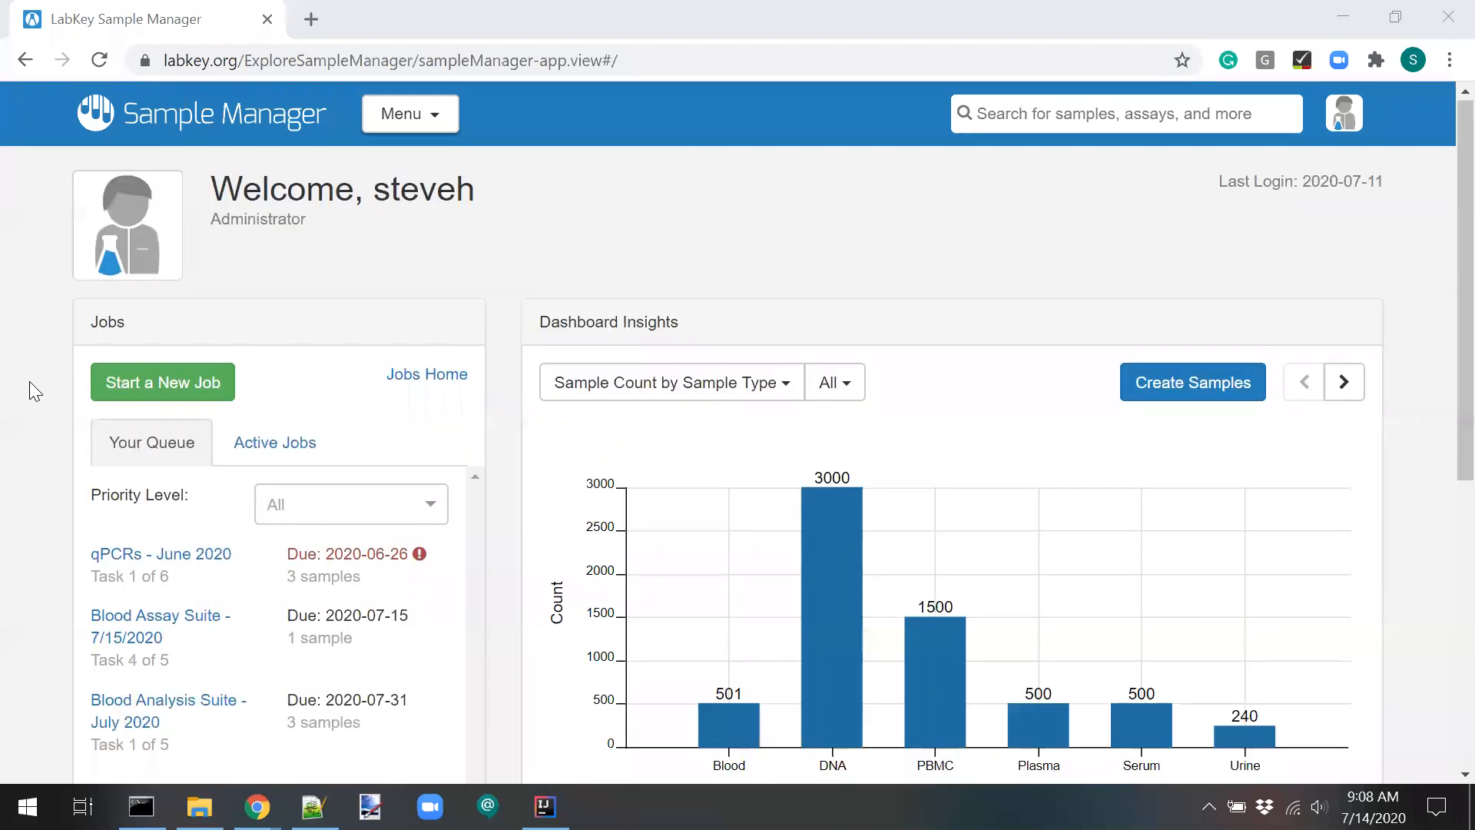
scroll(29, 382, "down", 1)
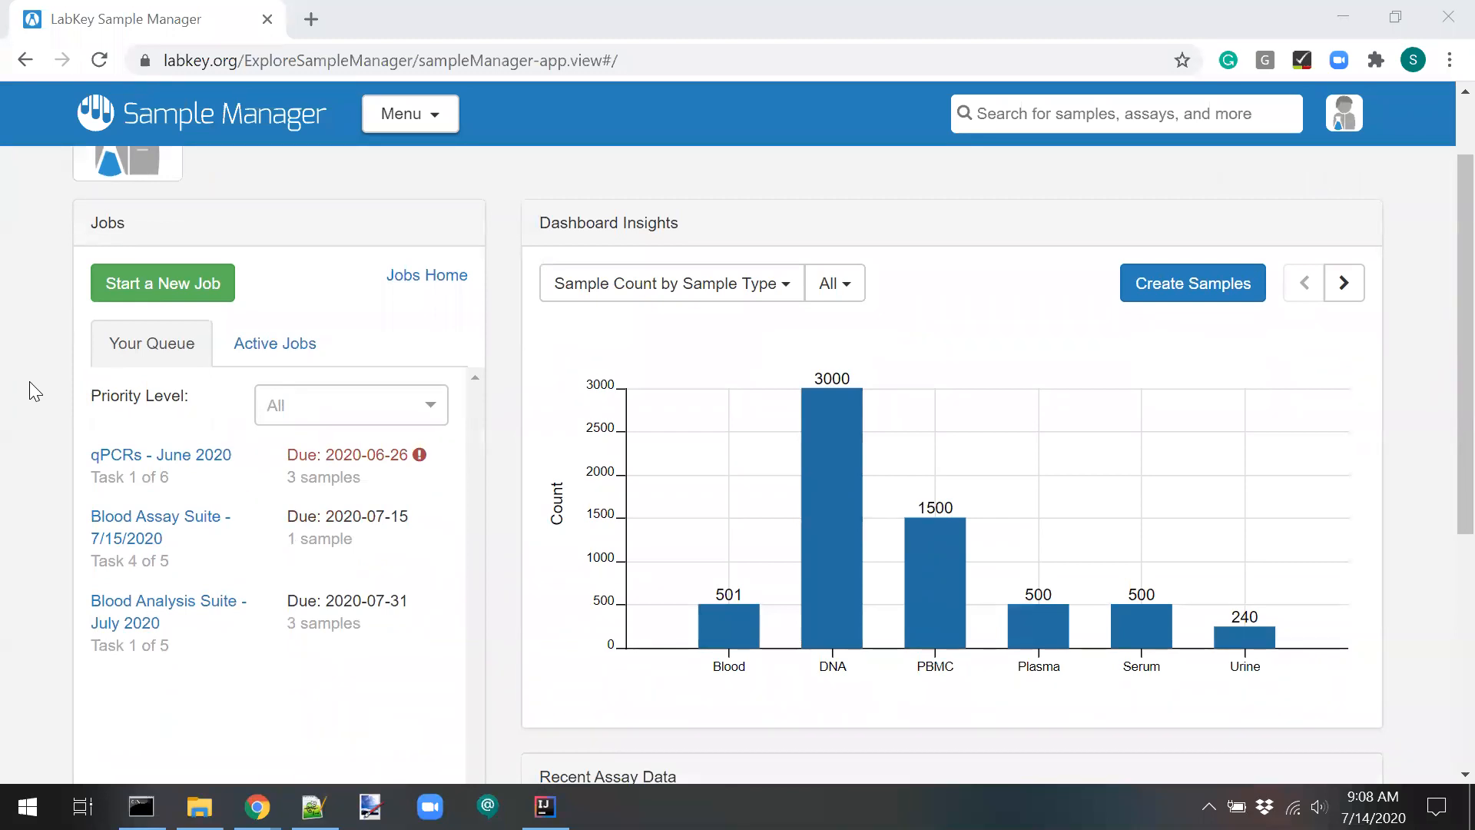
scroll(29, 381, "up", 1)
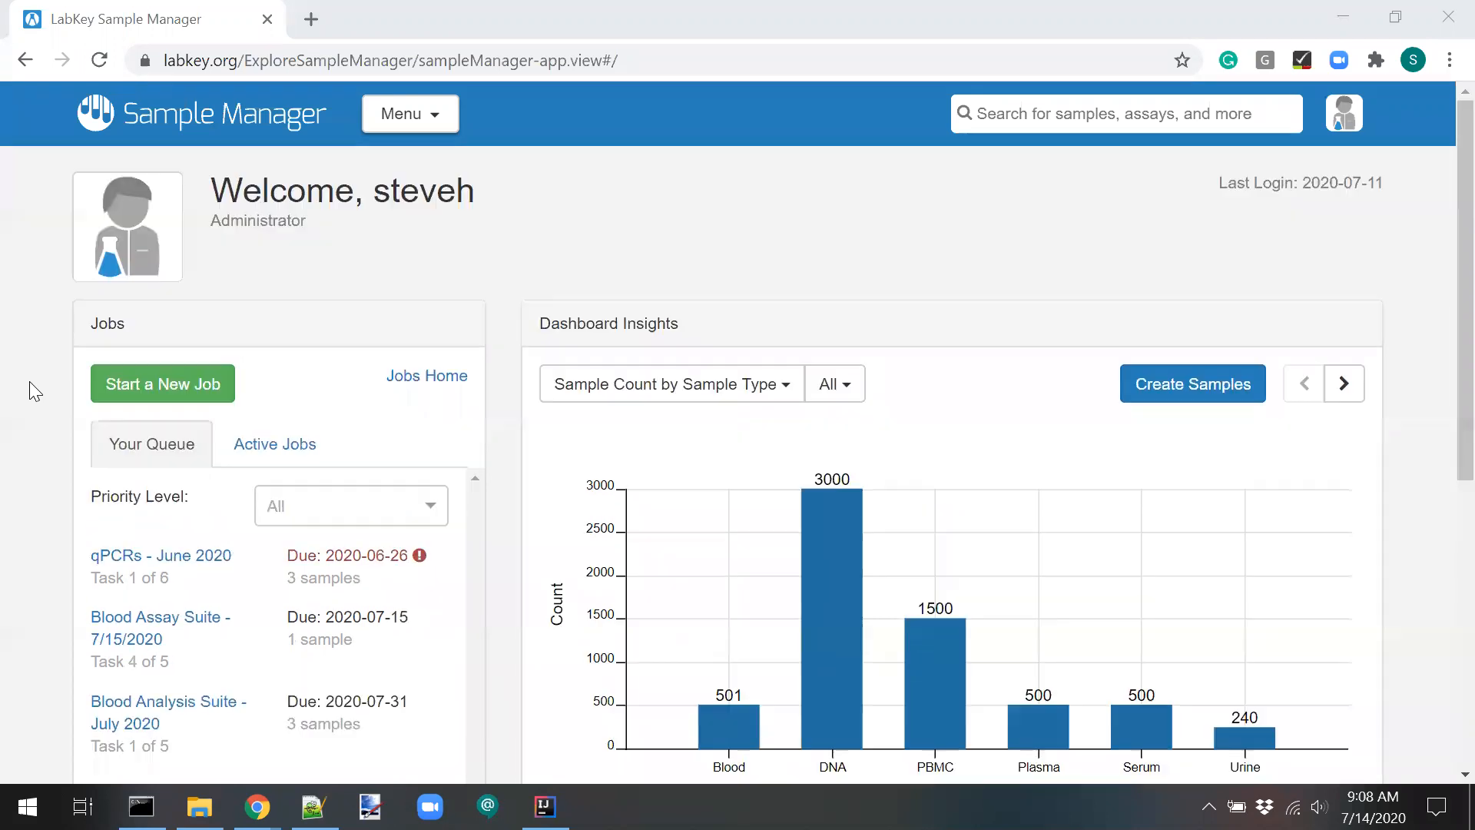
scroll(29, 381, "down", 1)
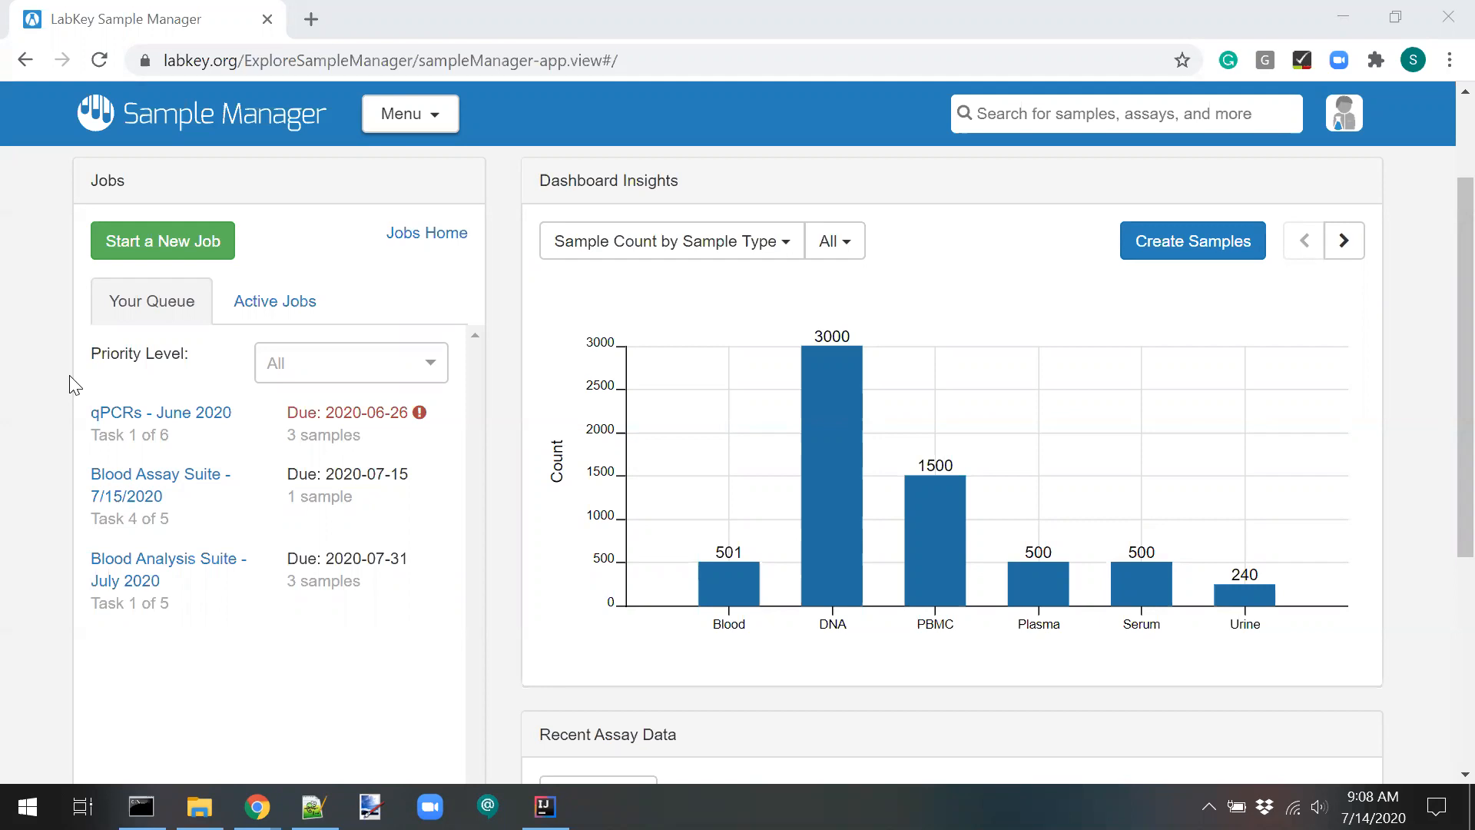
scroll(73, 384, "down", 5)
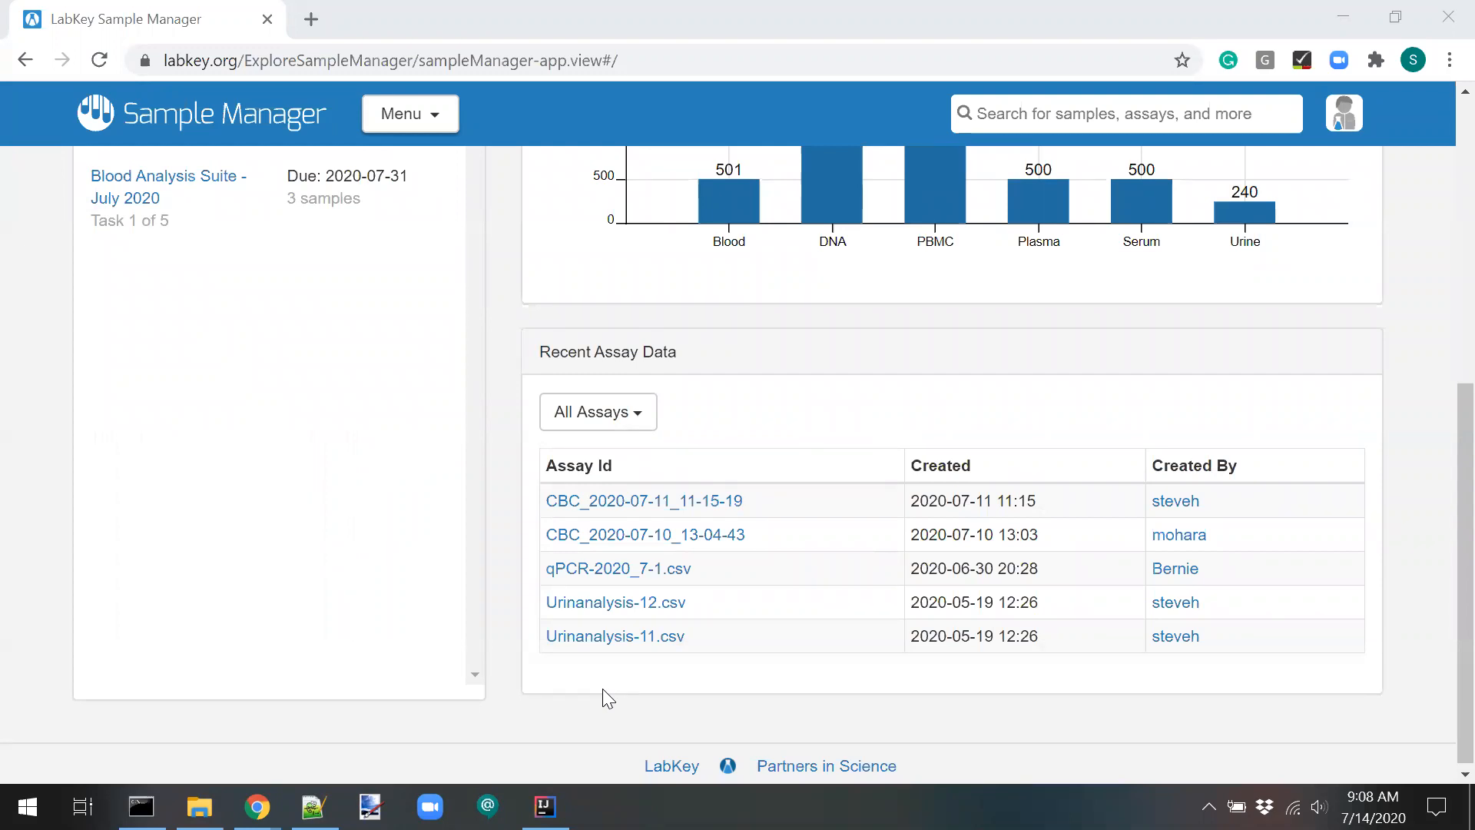
scroll(602, 689, "up", 6)
scroll(689, 528, "down", 1)
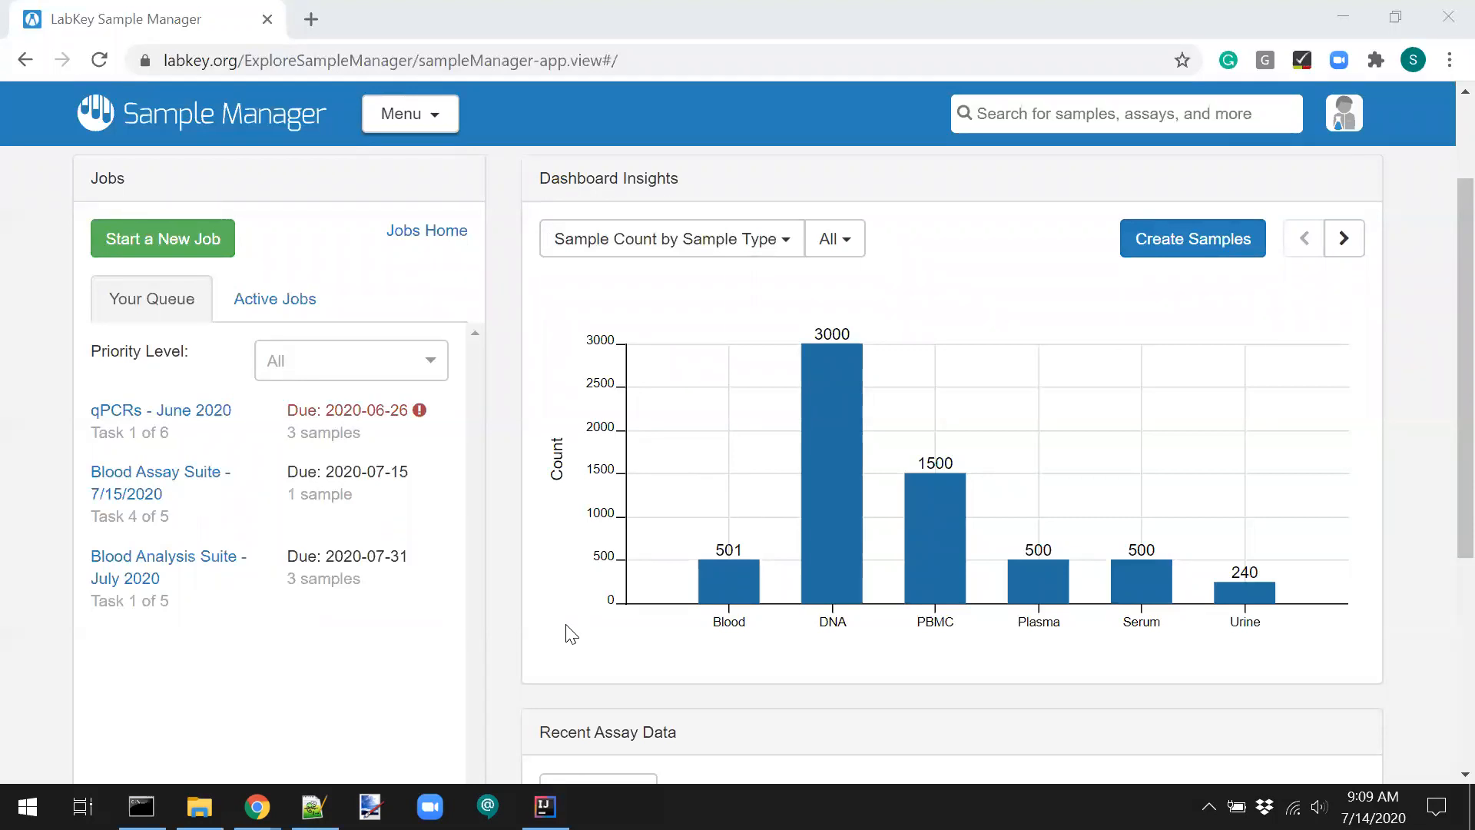
scroll(571, 634, "up", 3)
scroll(571, 634, "down", 2)
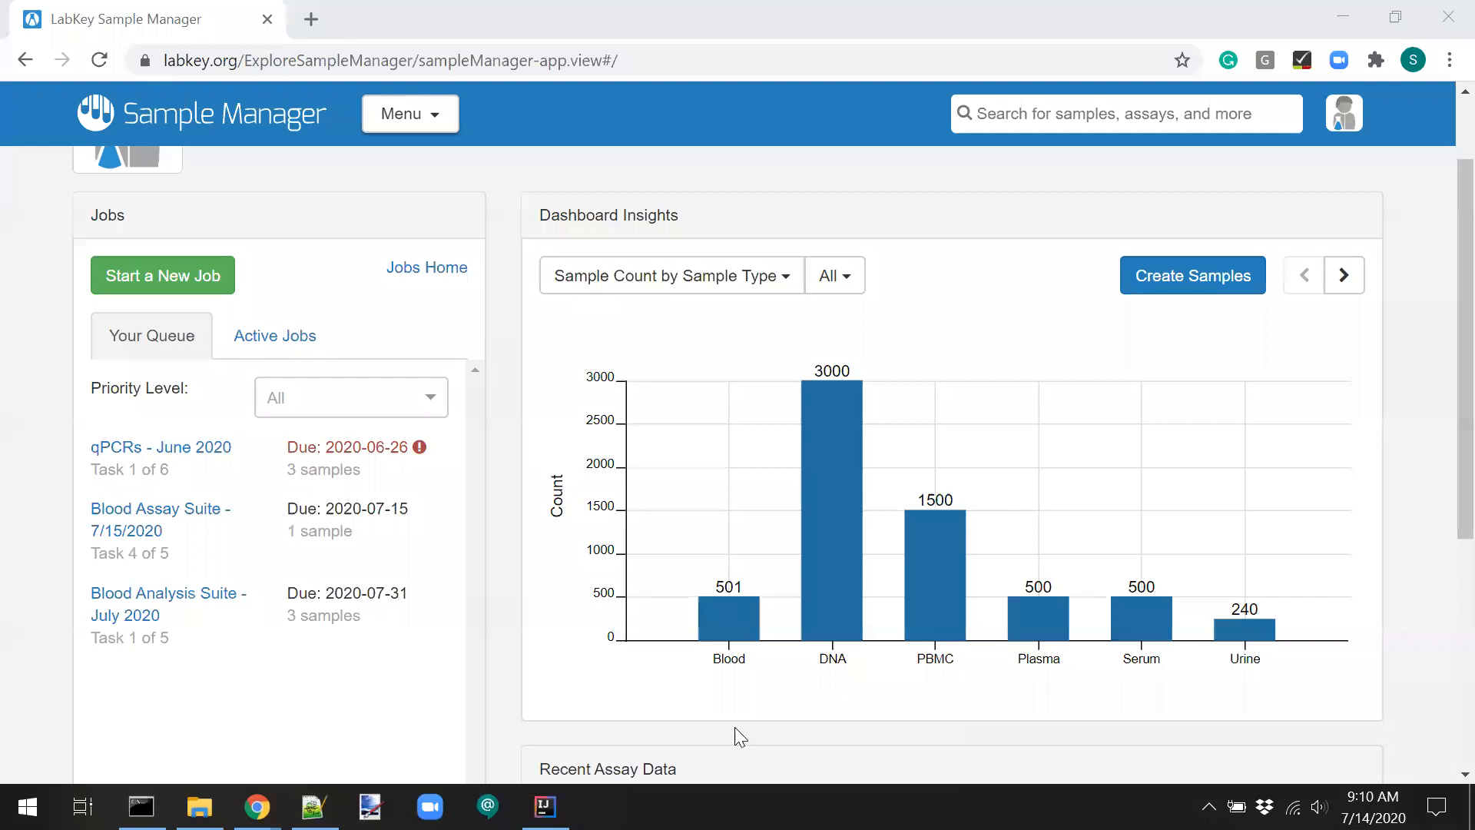
Open the Blood sample type from the sample count chart and go to its samples grid.
left_click(727, 632)
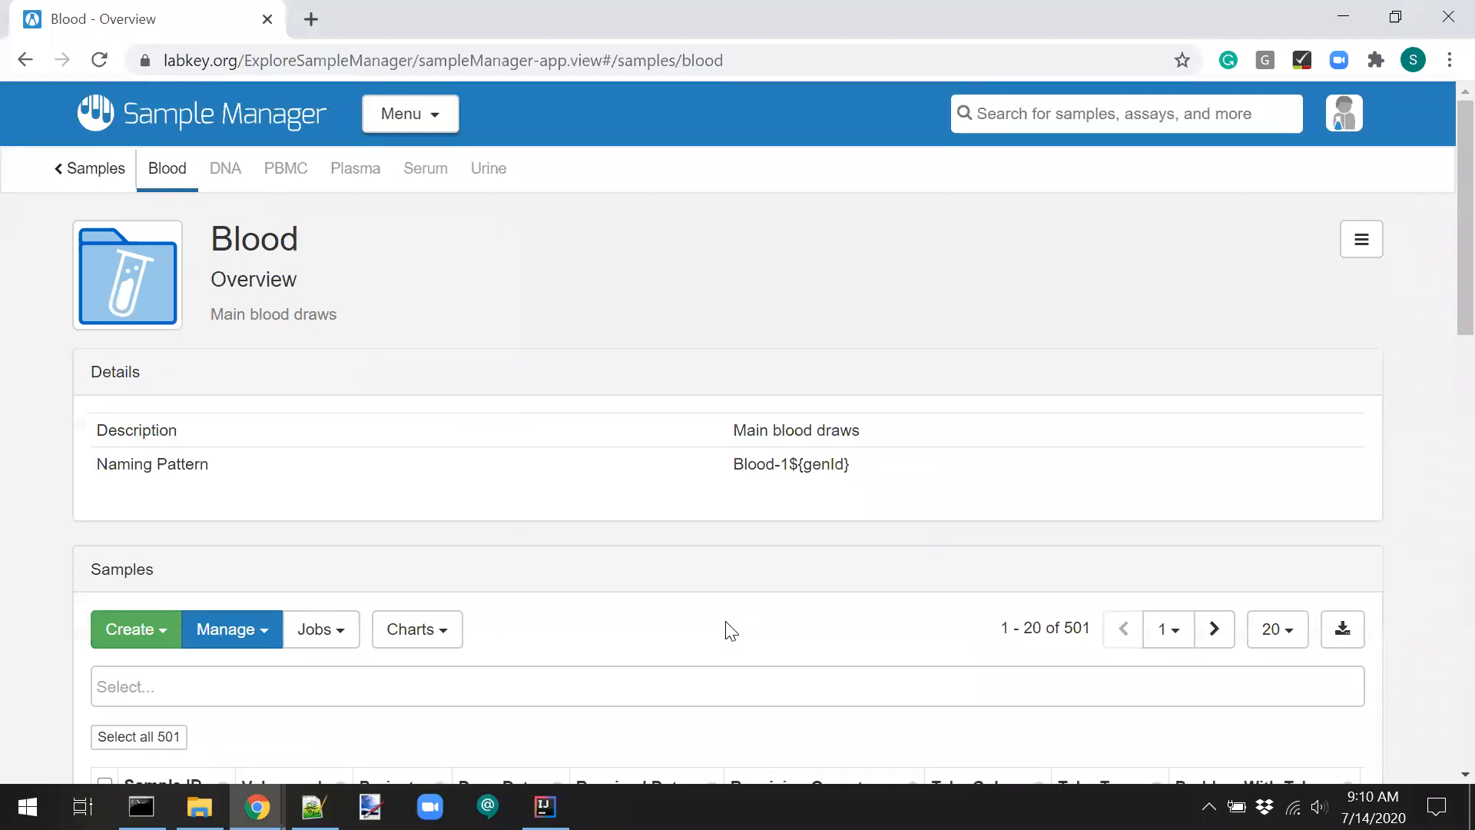
scroll(727, 624, "down", 4)
scroll(729, 628, "down", 2)
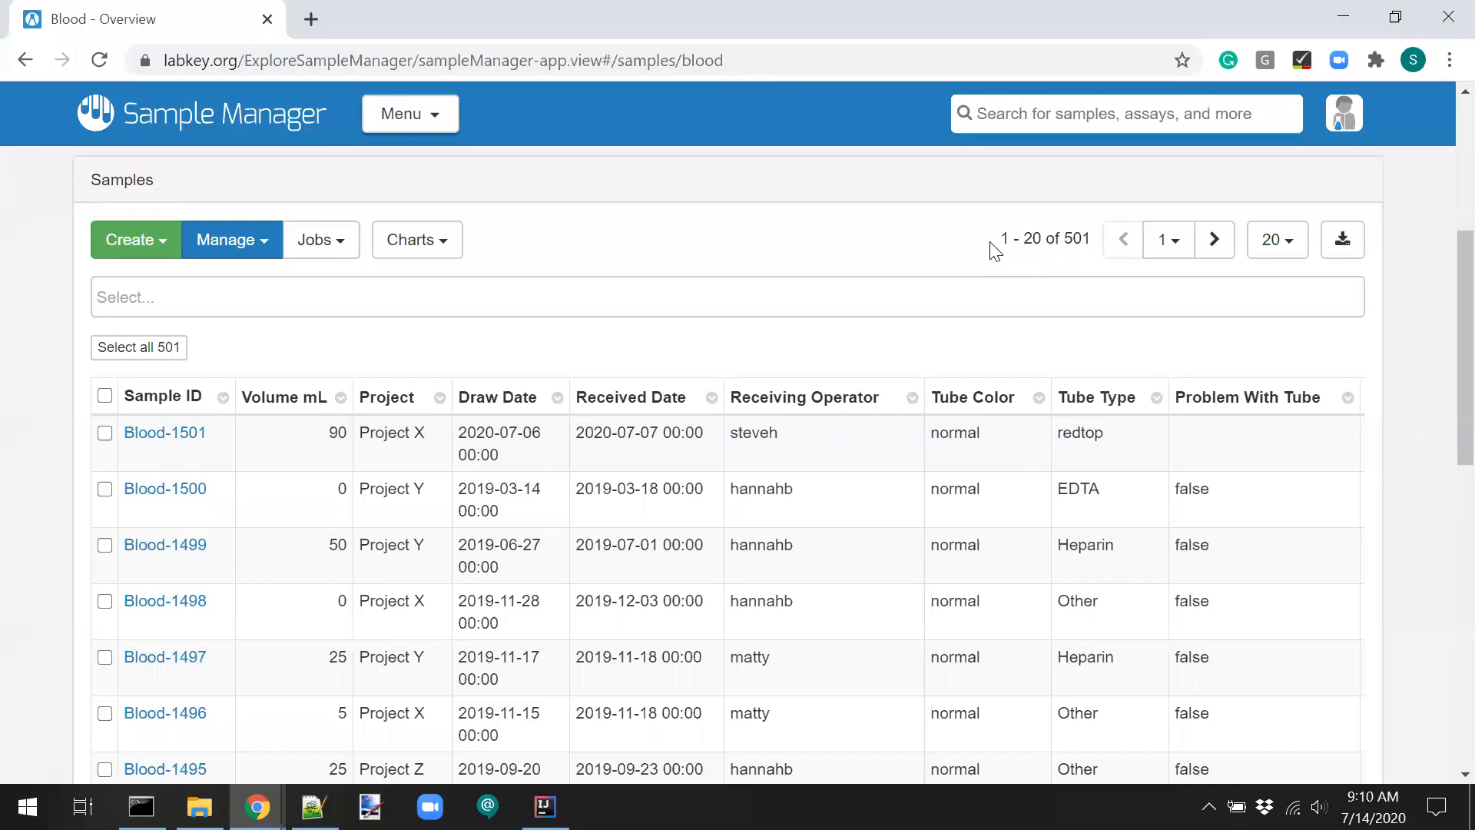
Check the sample range and total, browse ahead to page 3 of the Blood samples and return to page 1.
double_click(1091, 239)
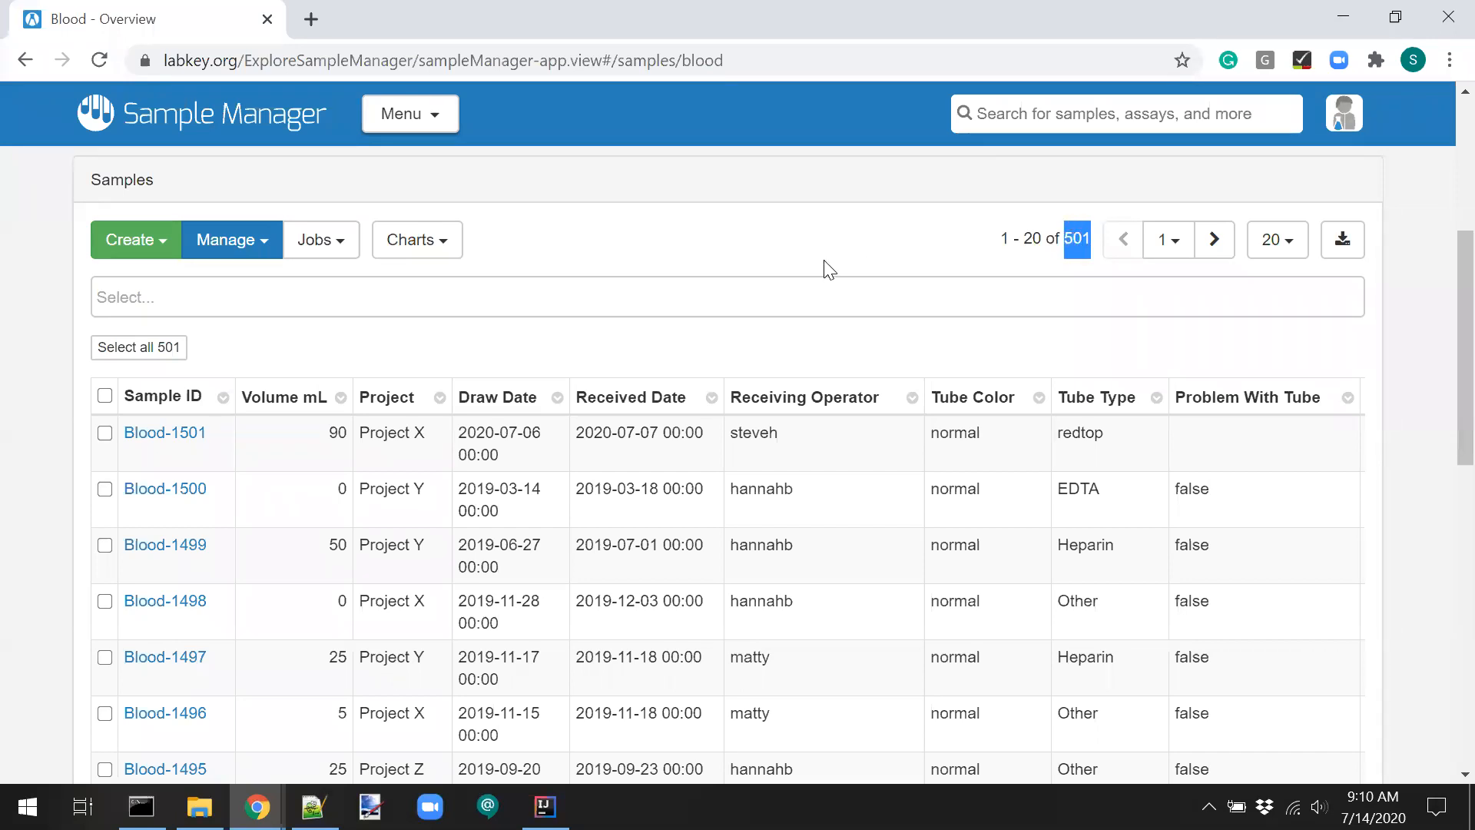
left_click(1004, 243)
left_click_drag(1003, 242, 1044, 242)
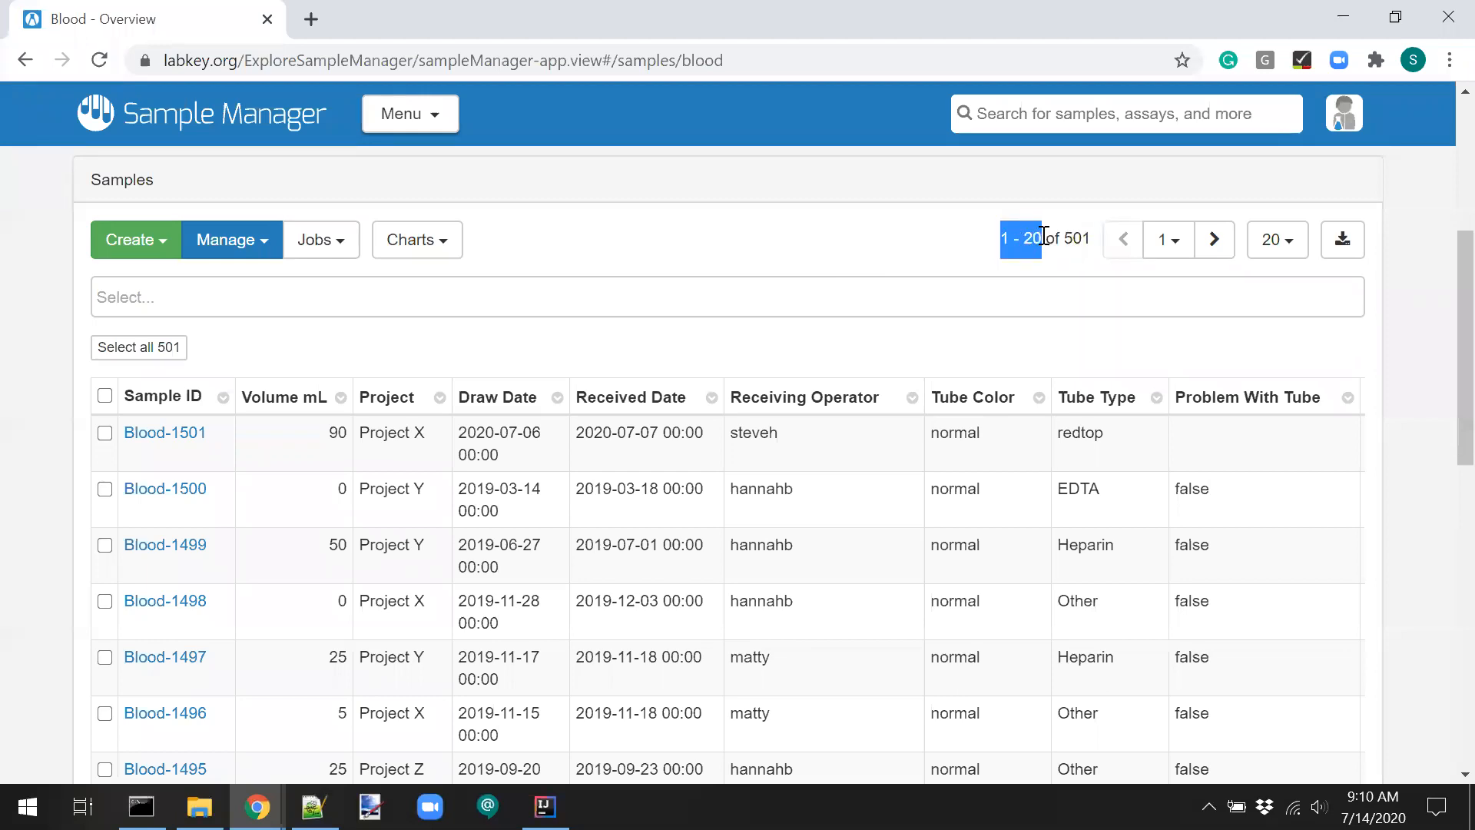
left_click(1214, 240)
left_click(1215, 240)
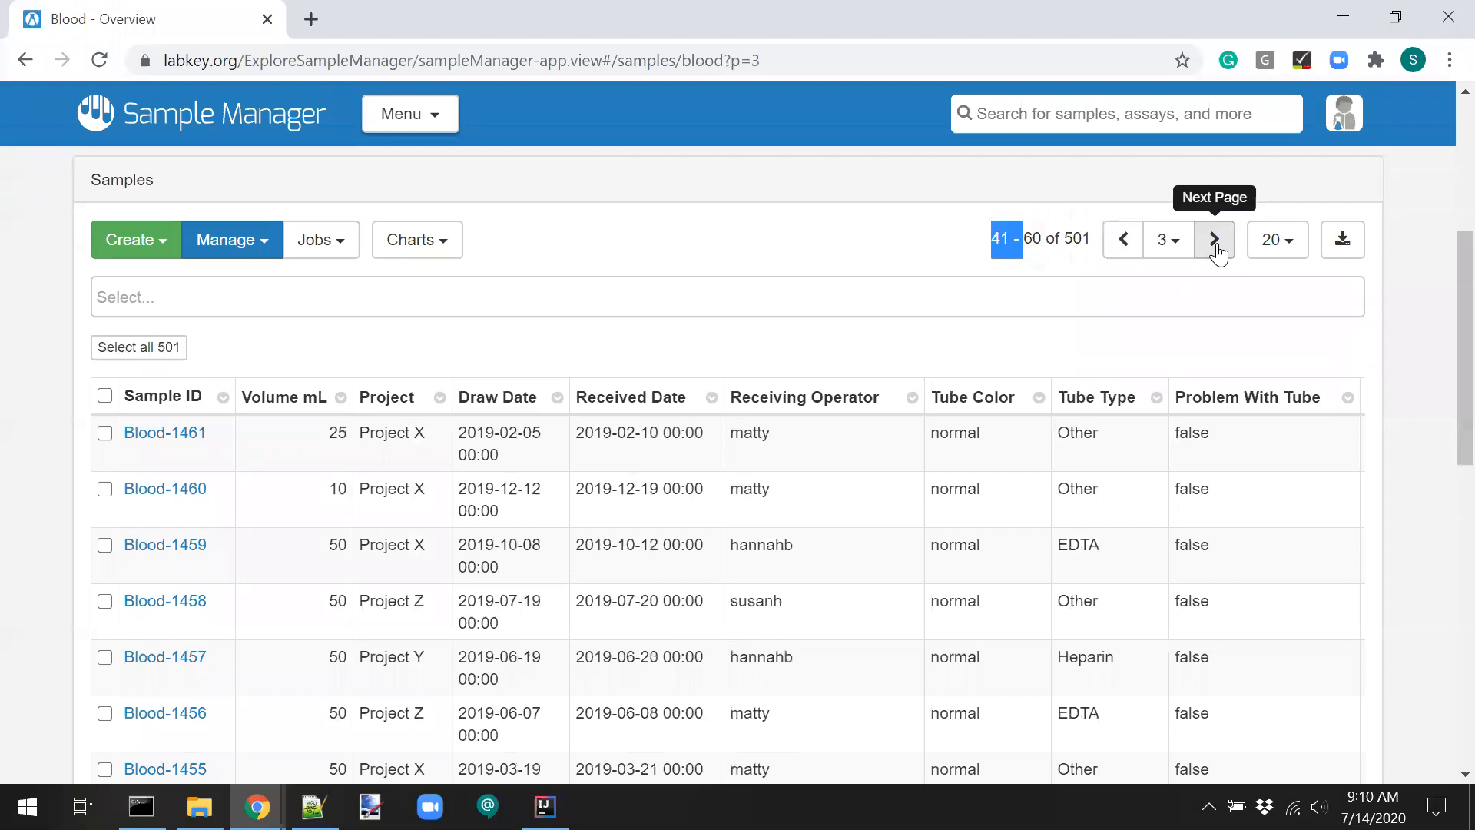
left_click(1128, 247)
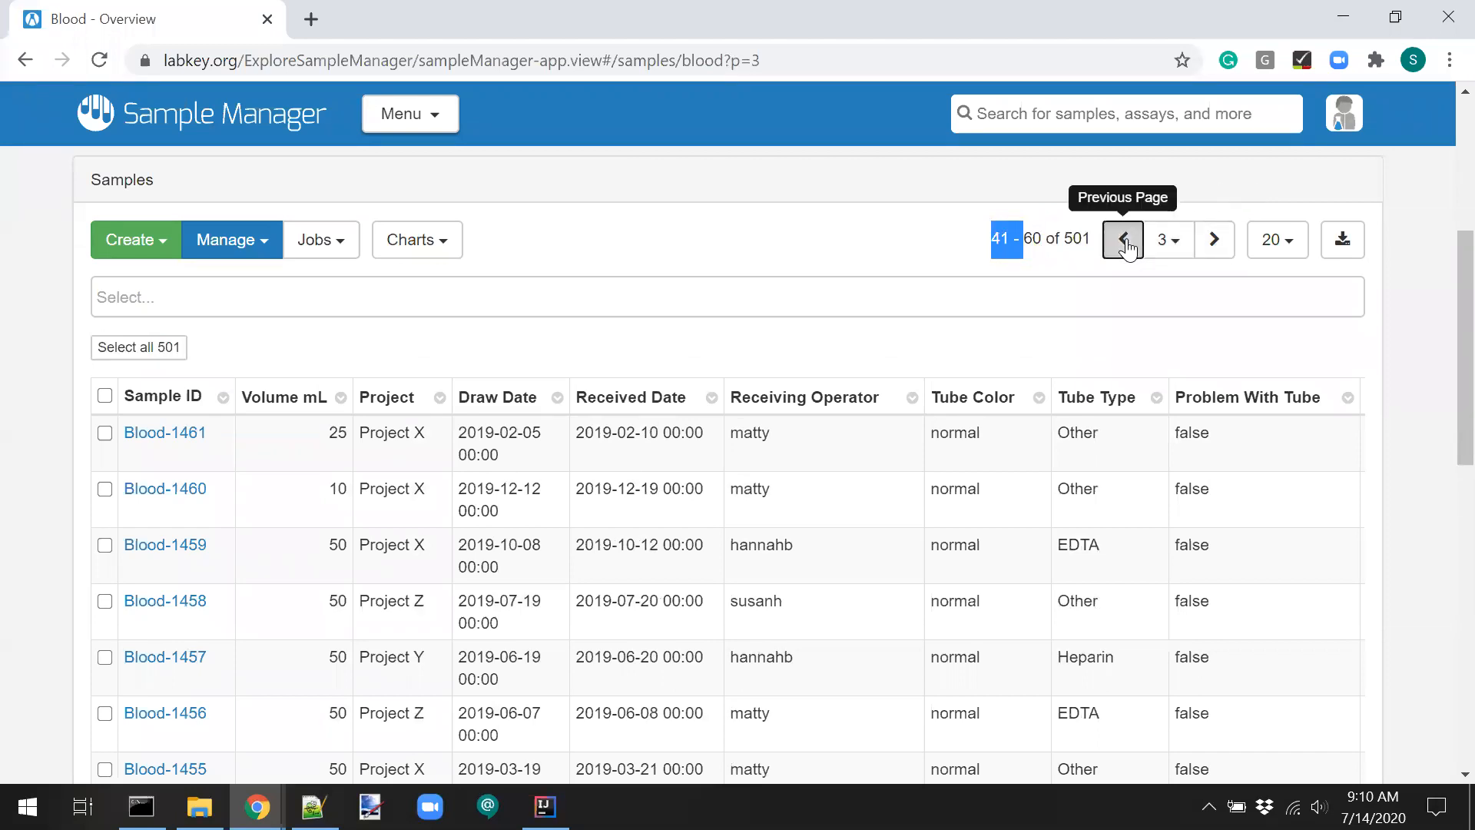
left_click(1127, 247)
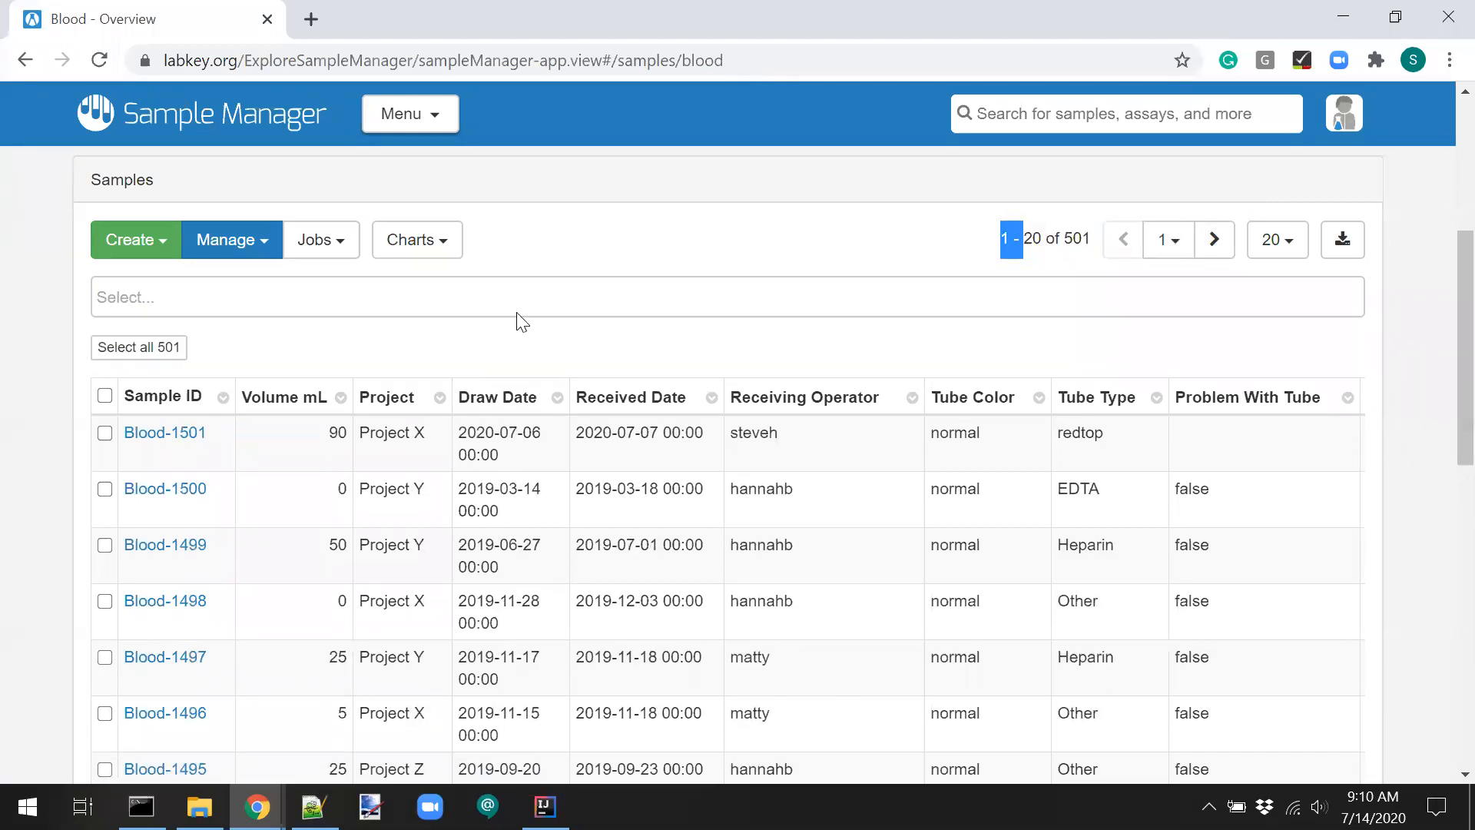
left_click(596, 244)
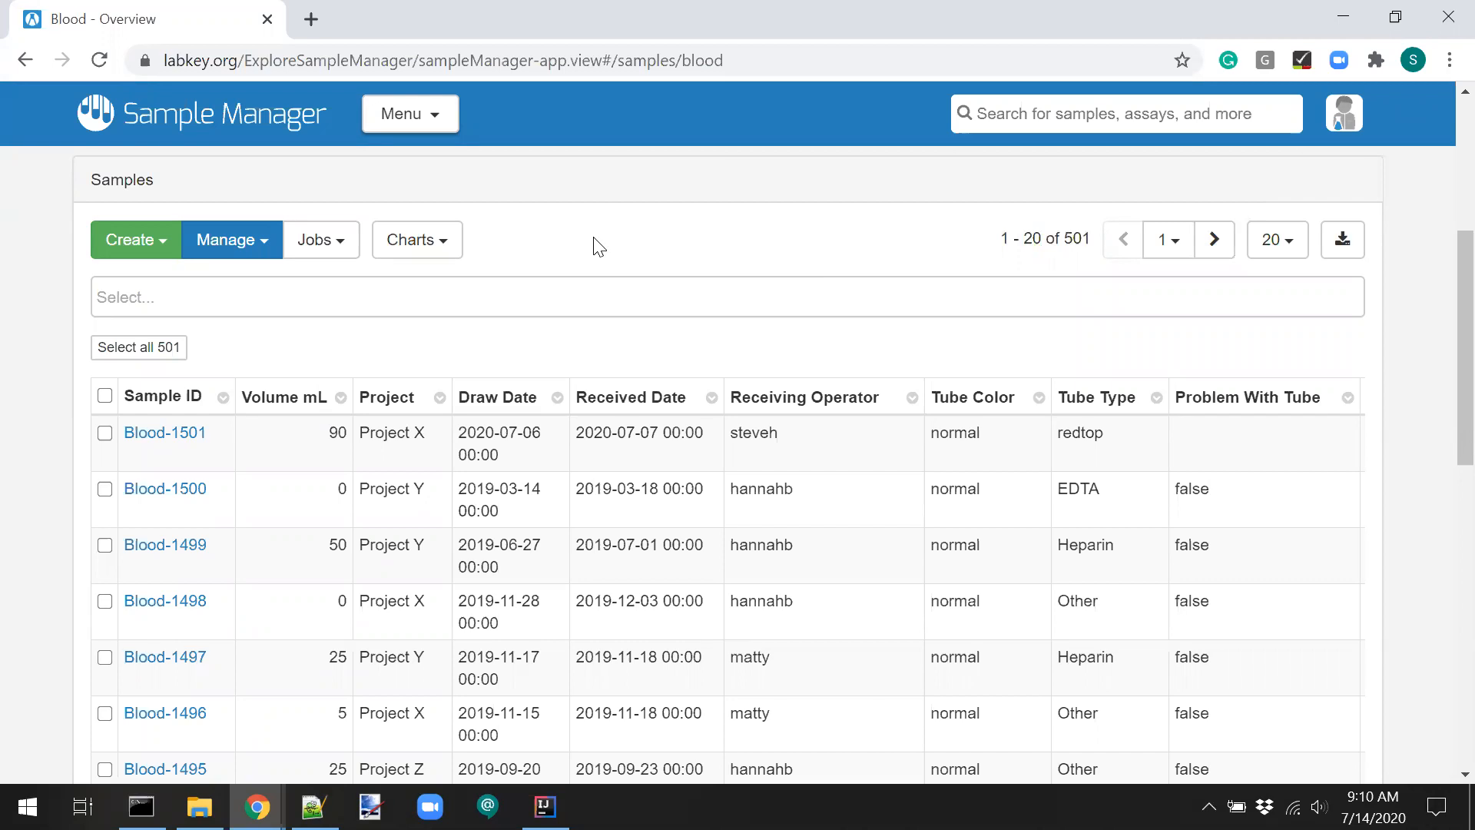
Examine the grid's filter, search and sort options and the volume values of the first two samples.
left_click(381, 308)
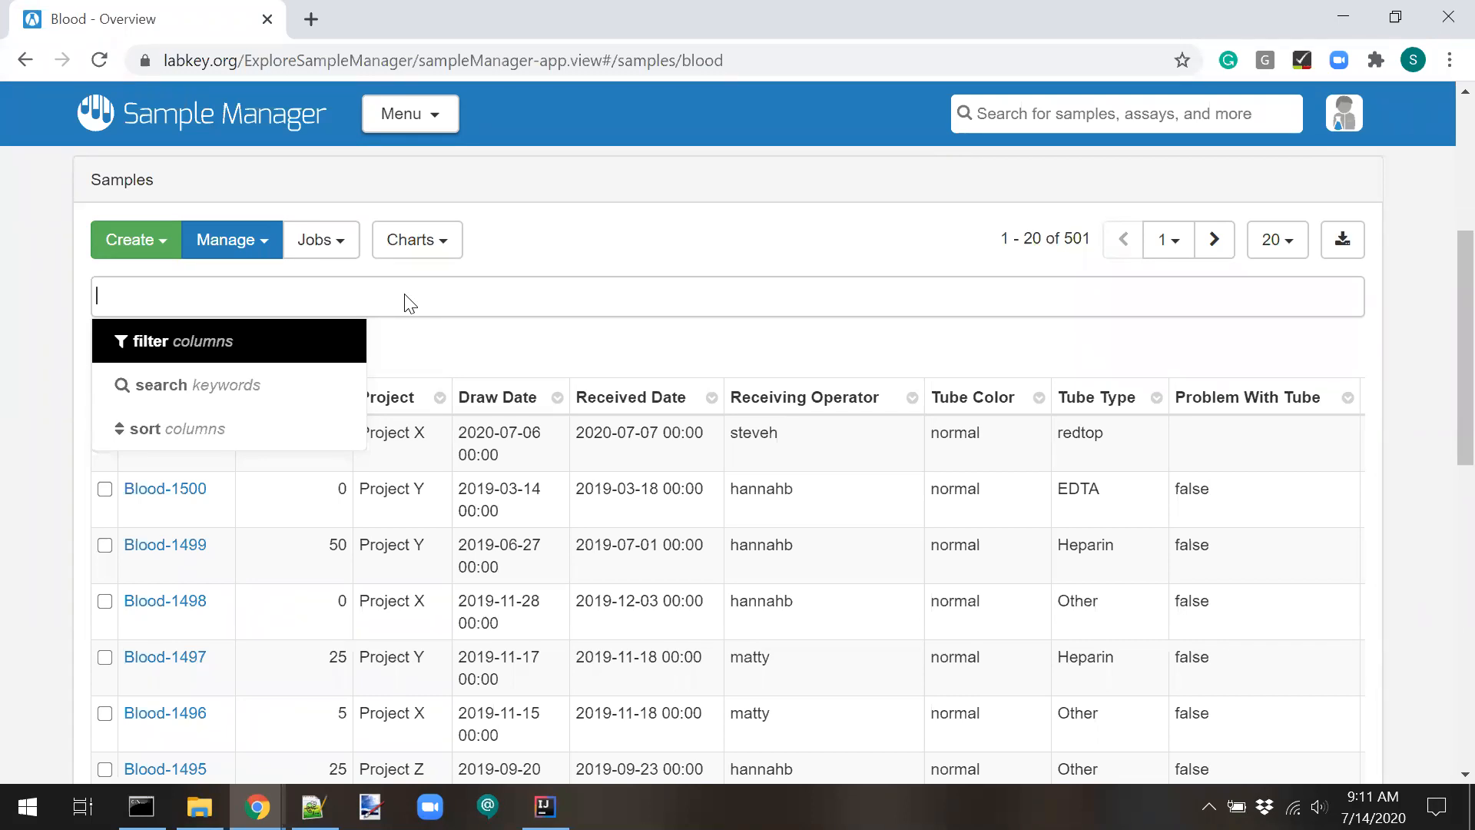
left_click(12, 322)
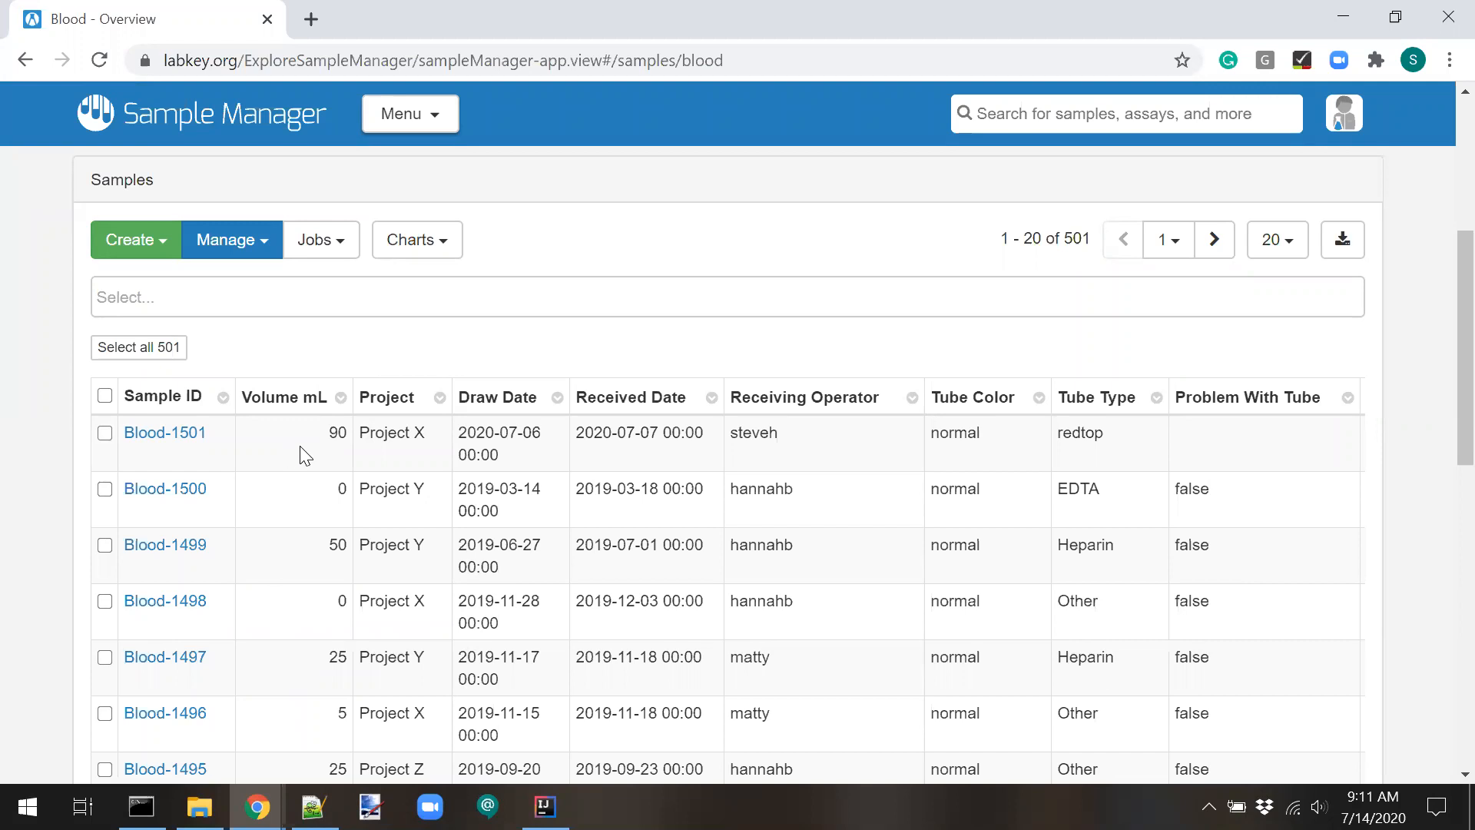
double_click(328, 433)
left_click_drag(339, 487, 347, 489)
Filter the Blood samples so that Project equals Project X, and check the filtered sample total.
left_click(255, 297)
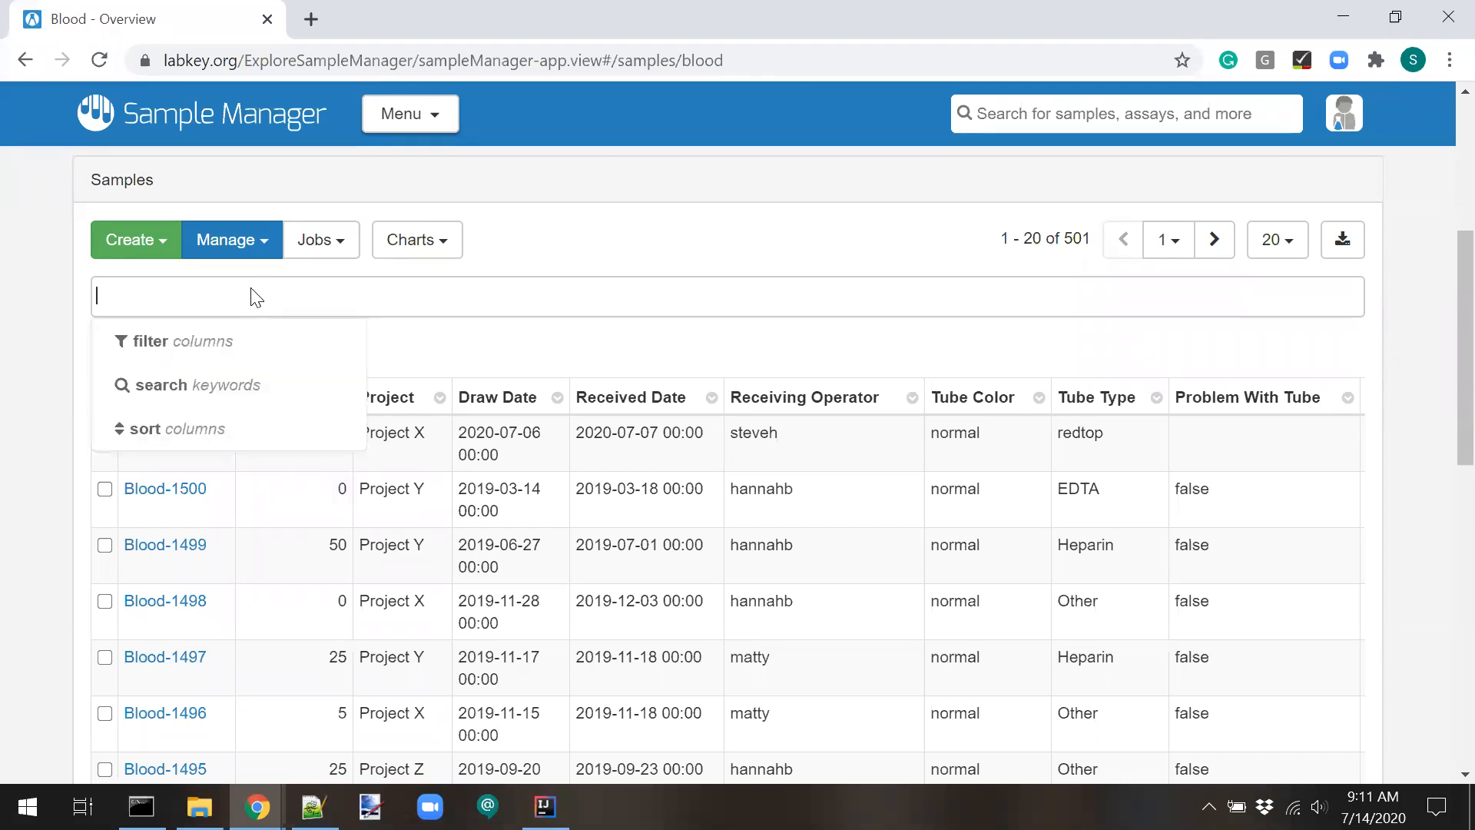
left_click(242, 343)
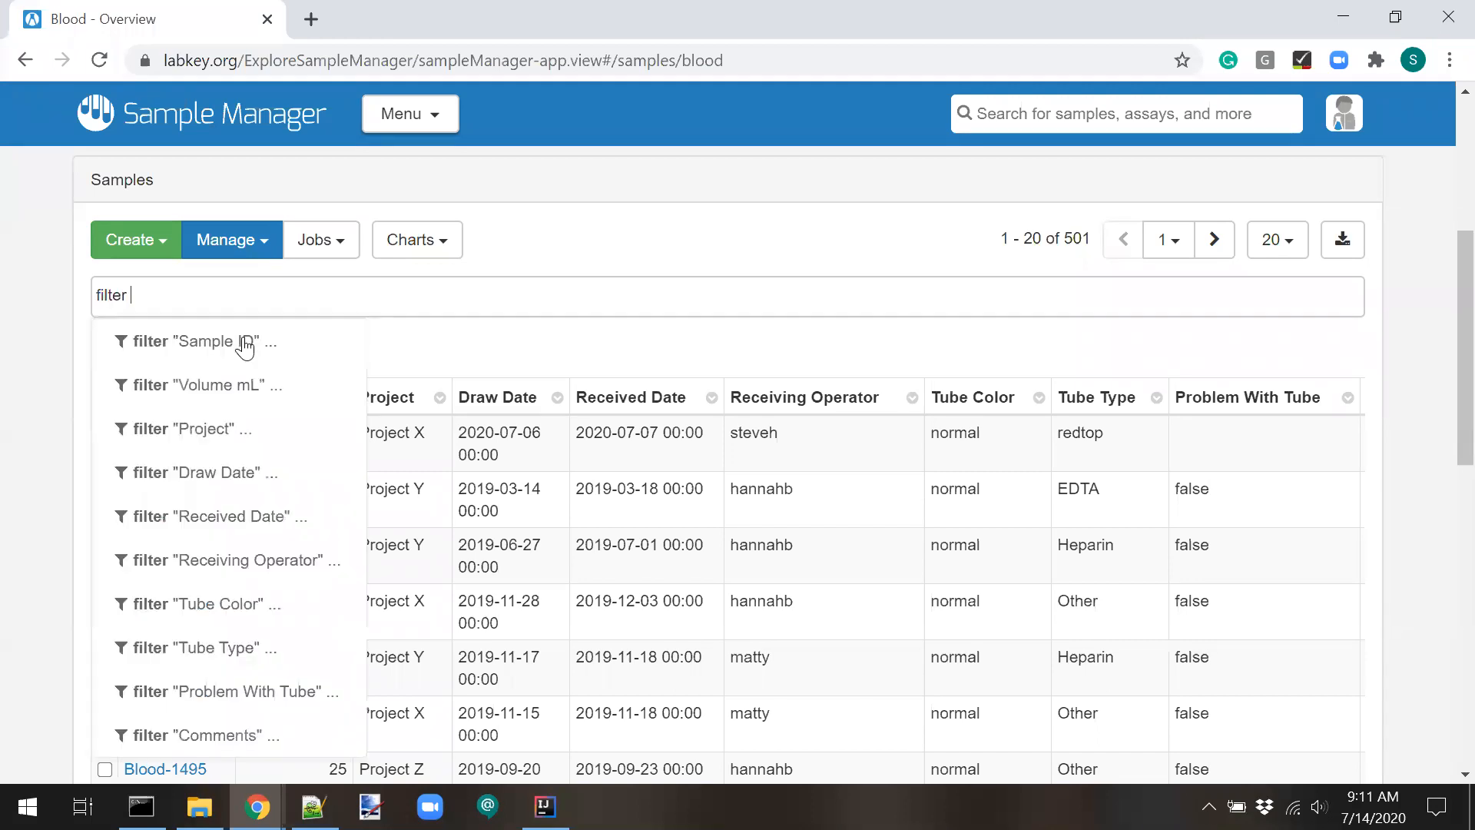
key("Down")
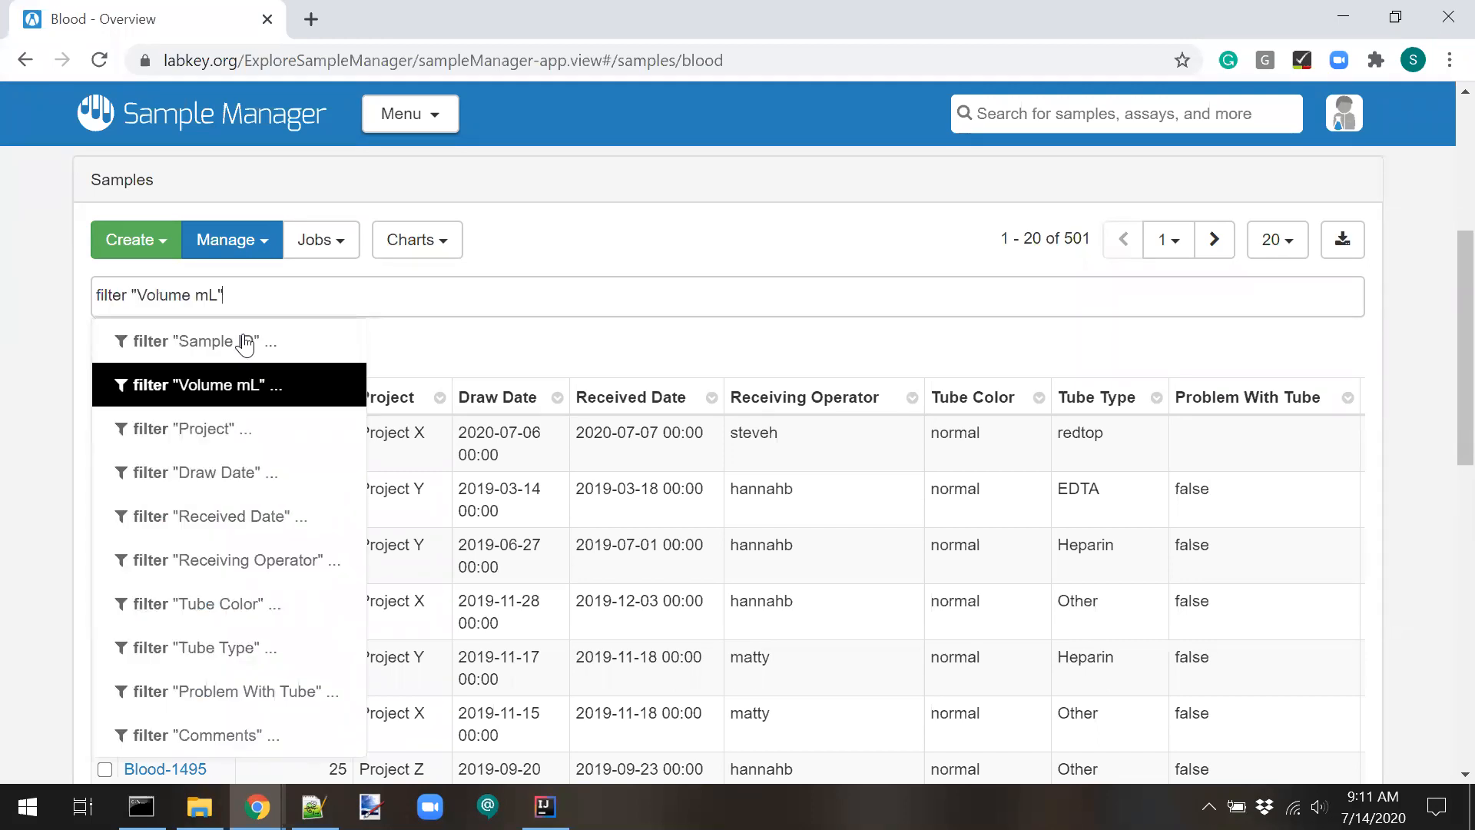
key("Down")
key("Return")
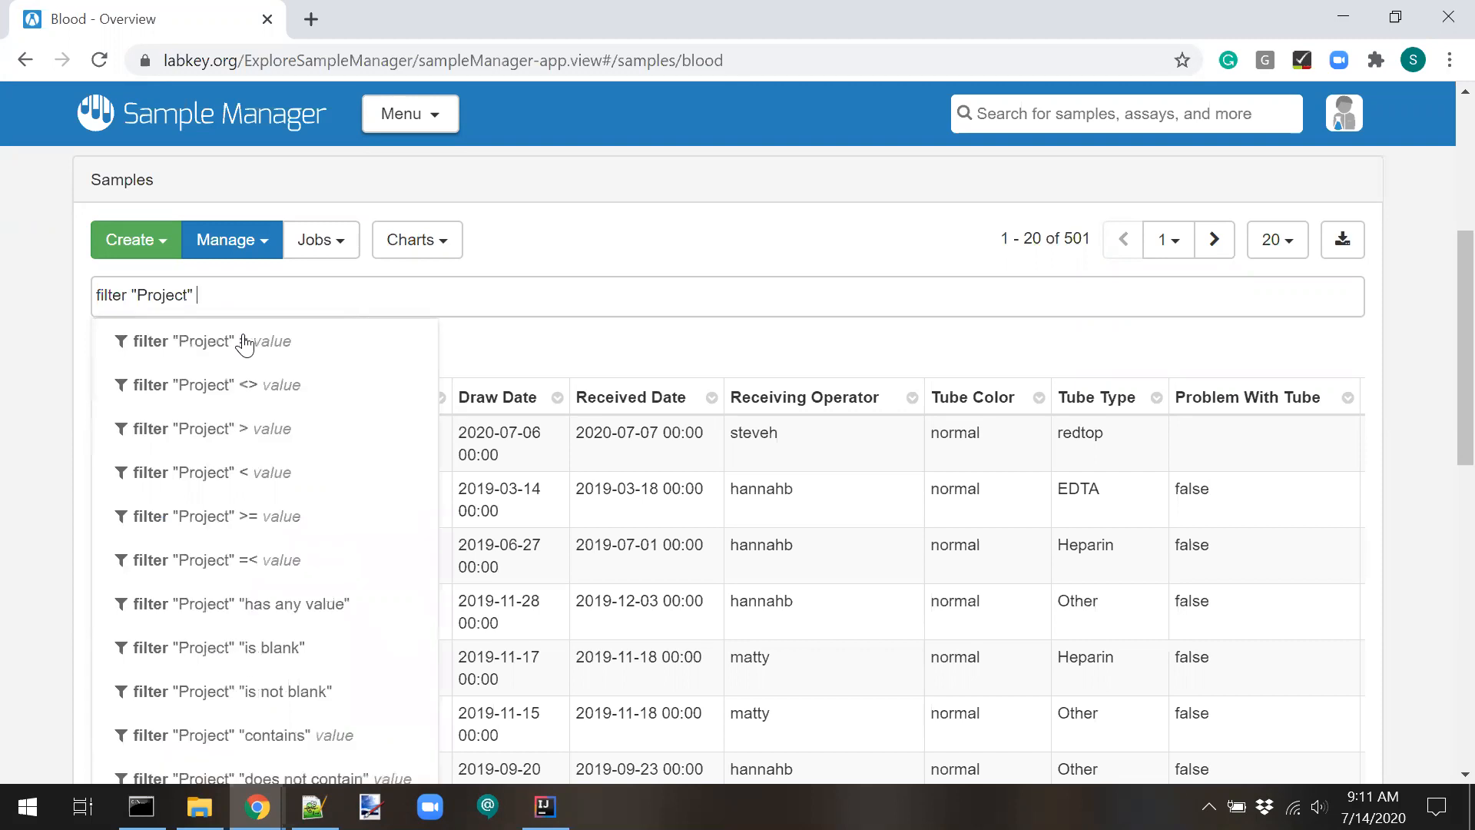
key("Down")
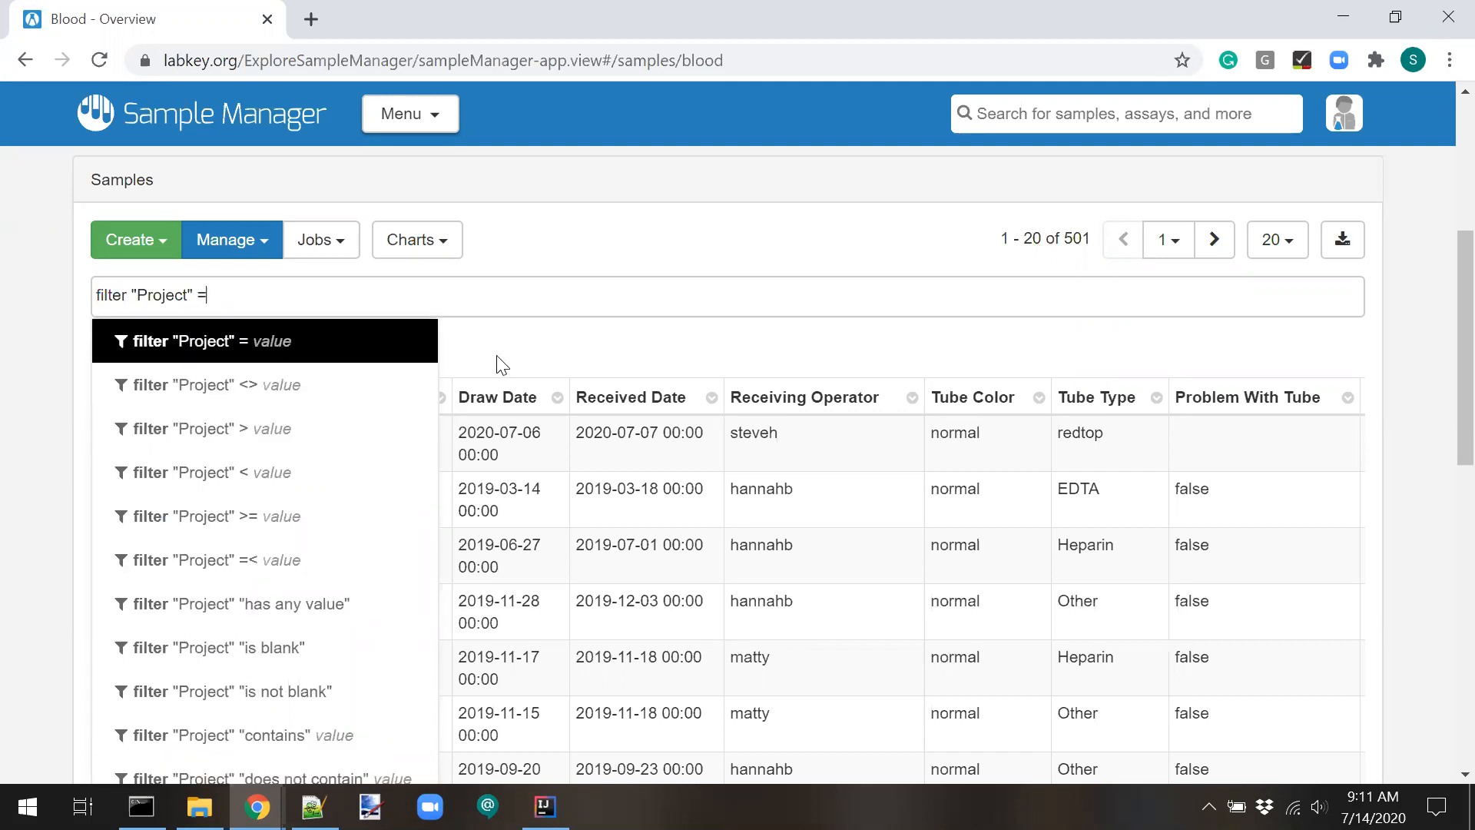
key("Return")
key("Down")
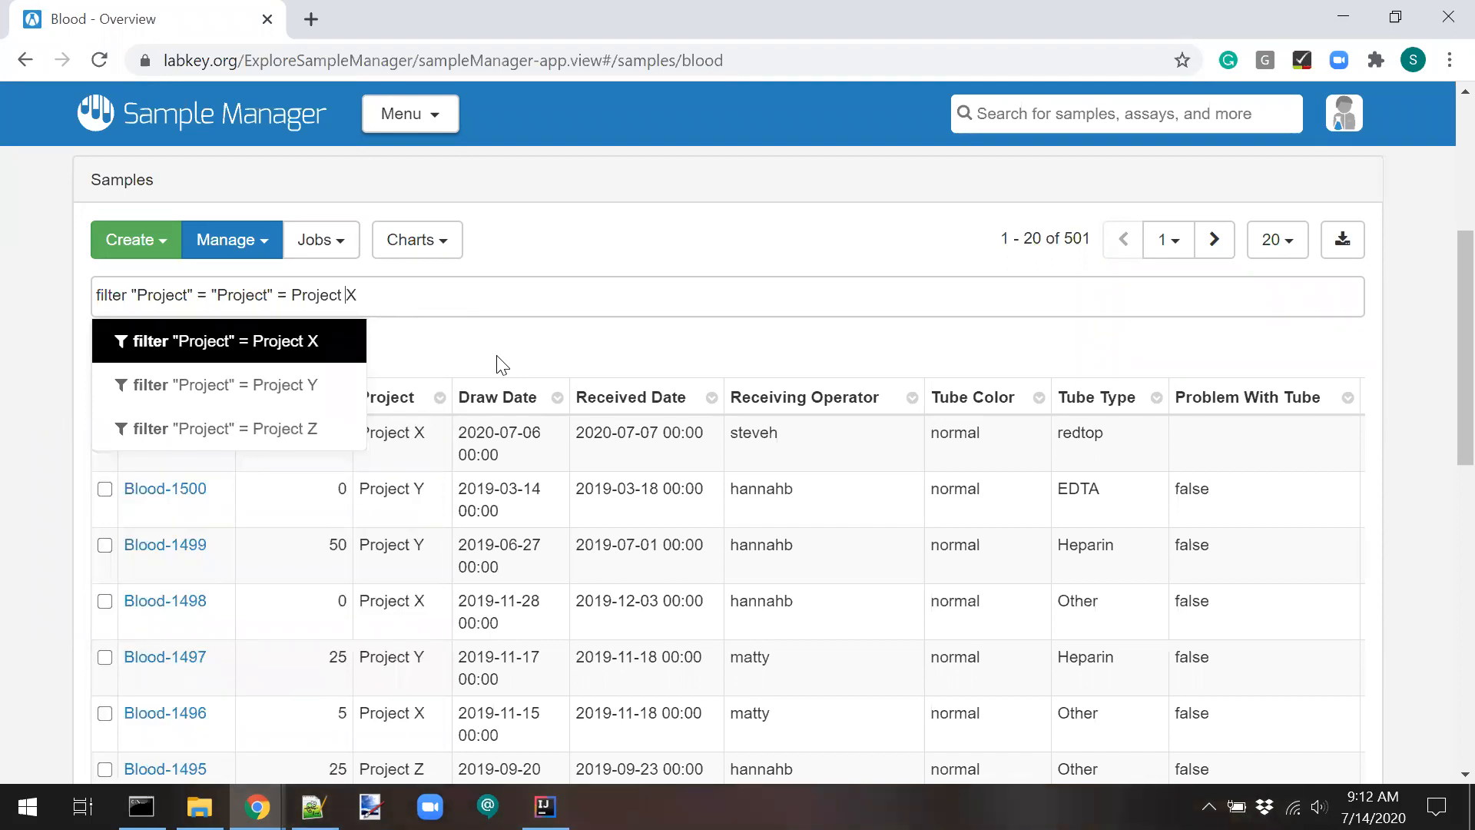
key("BackSpace")
key("BackSpace")
key("BackSpace")
key("BackSpace")
key("BackSpace")
key("BackSpace")
key("BackSpace")
key("BackSpace")
key("BackSpace")
key("BackSpace")
key("BackSpace")
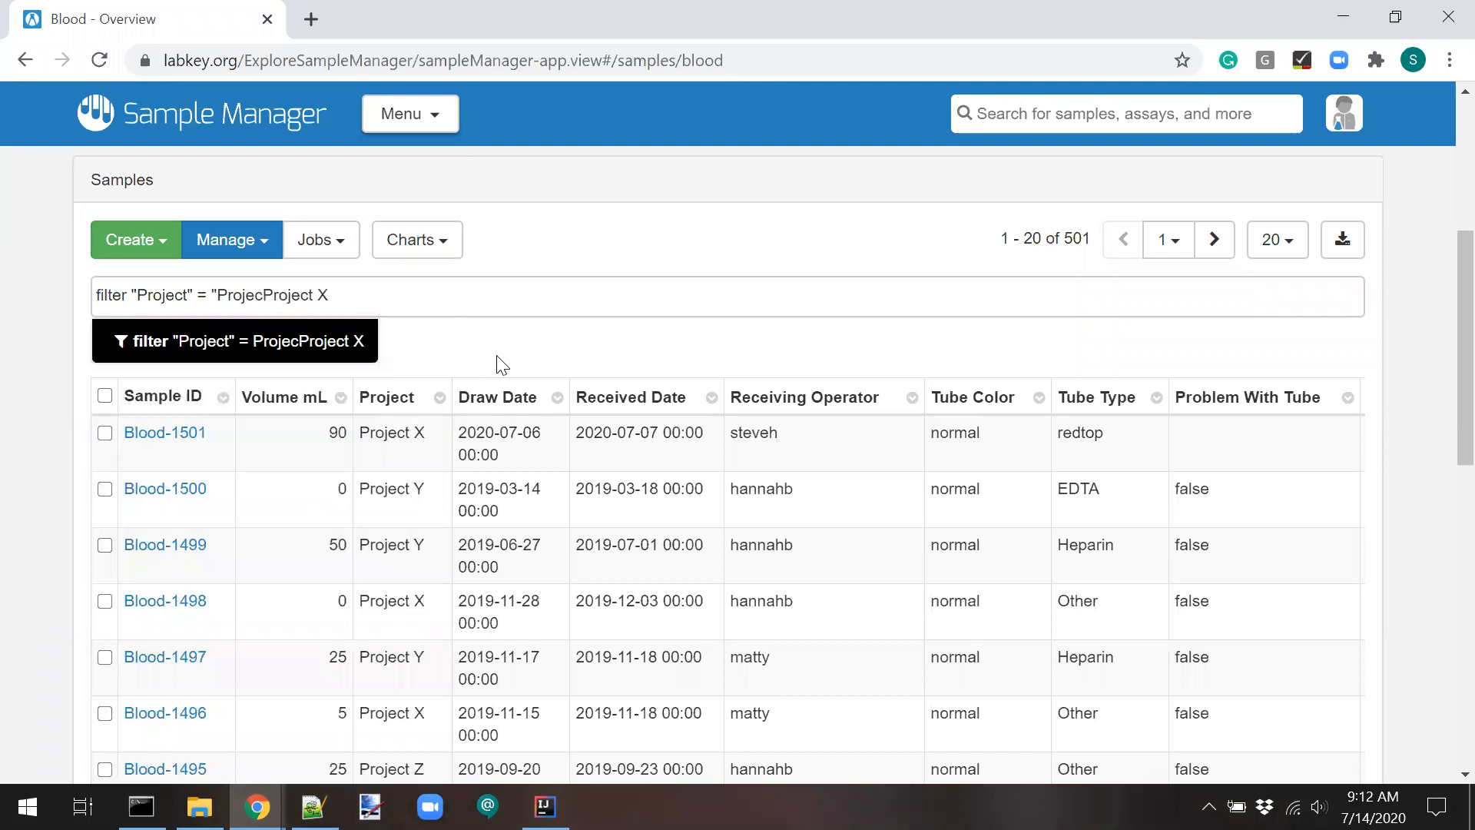
key("Return")
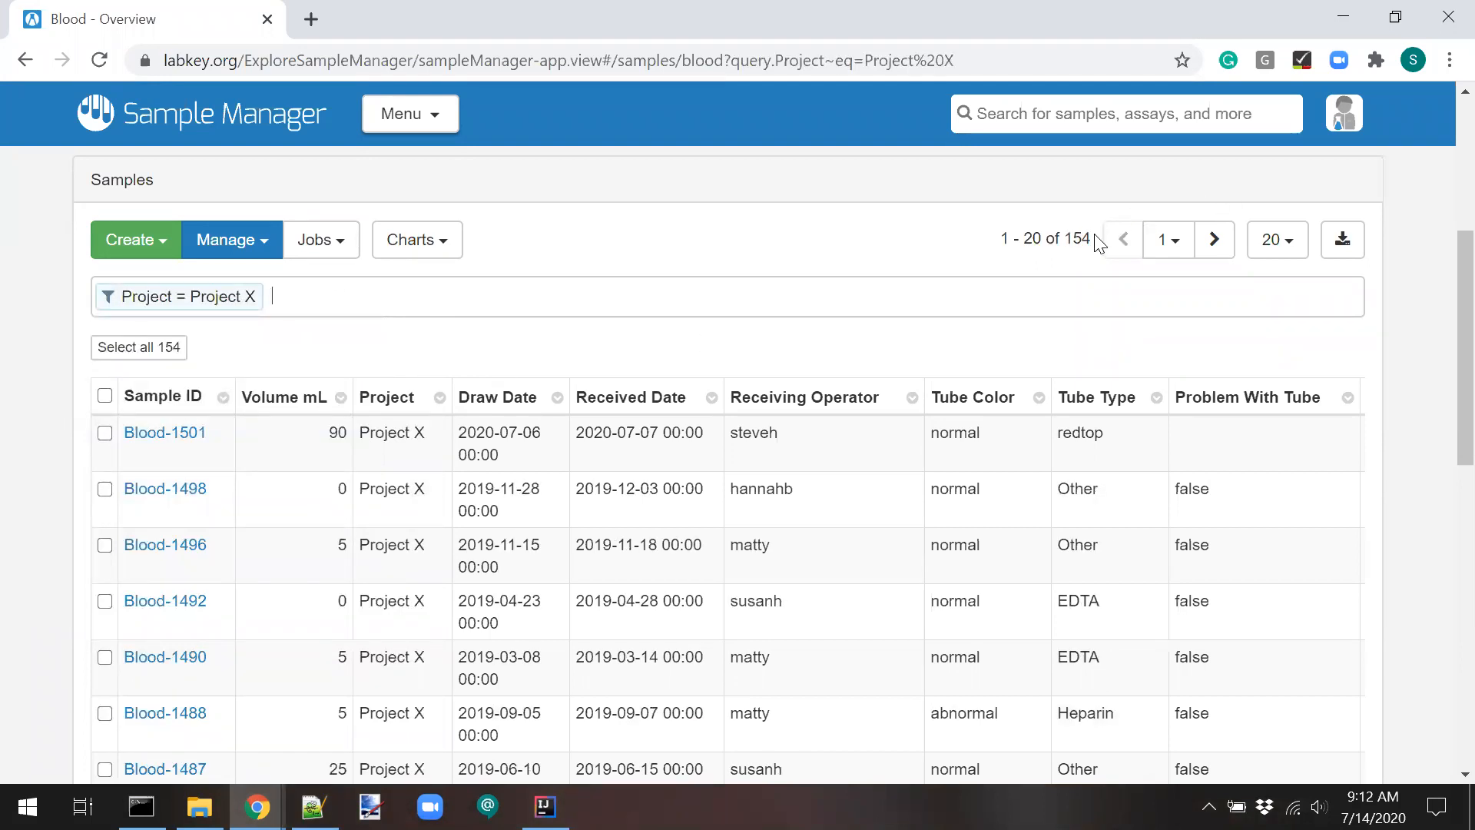
left_click_drag(1094, 238, 1064, 234)
Add a second filter to the samples grid so that Problem With Tube equals false.
left_click(508, 297)
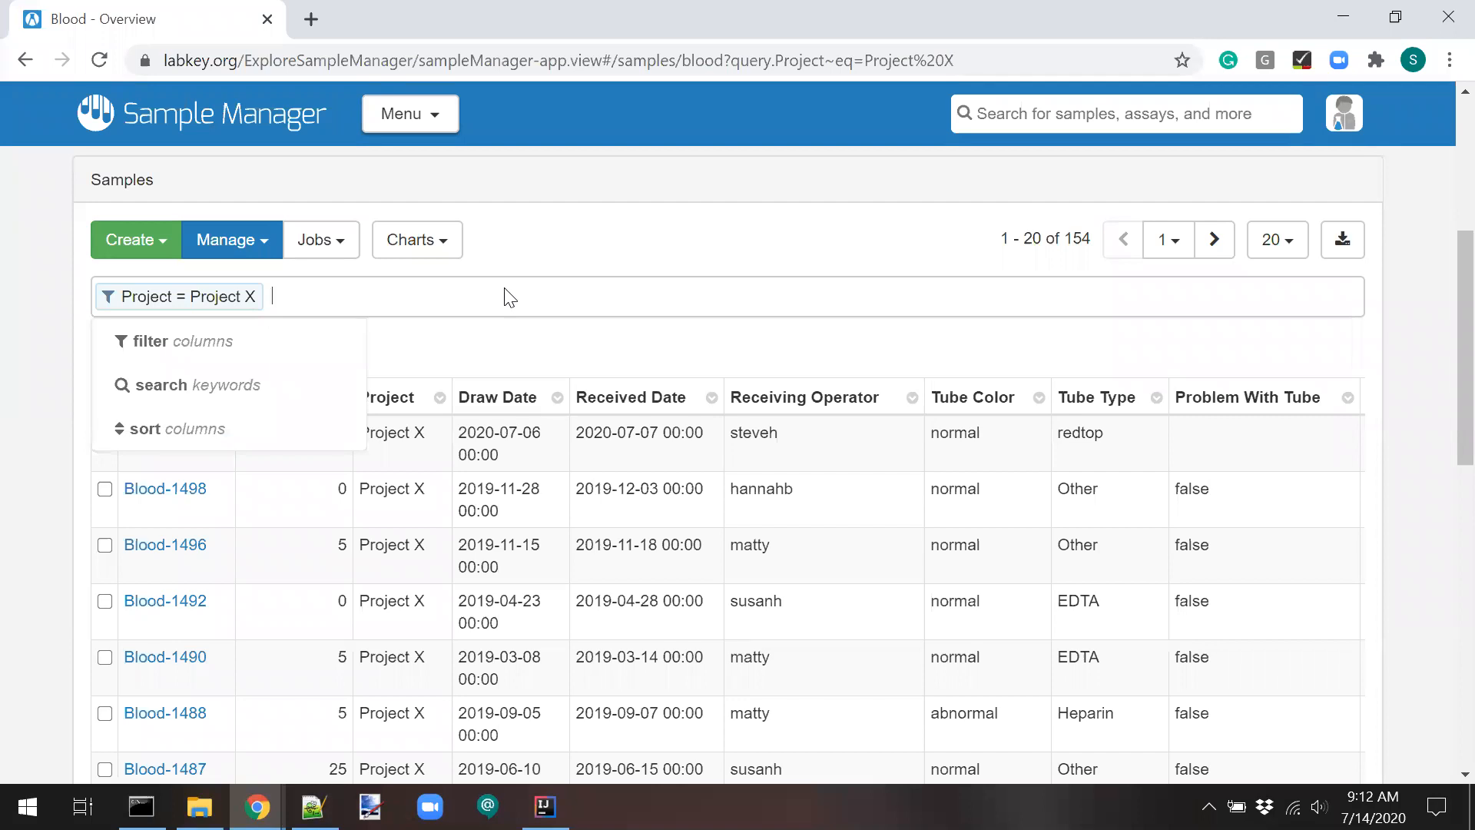
type("filter pro")
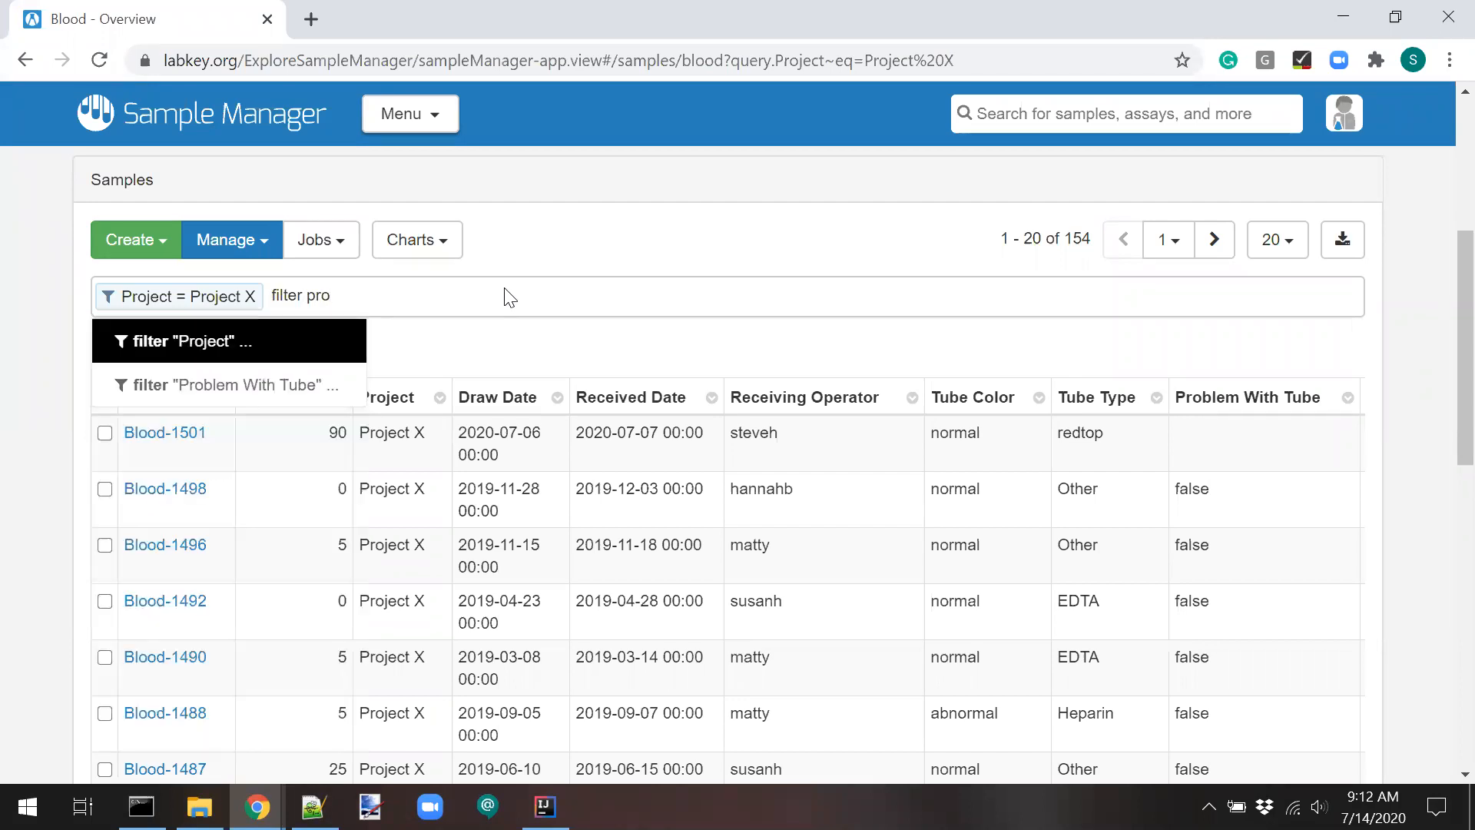
key("Down")
key("Return")
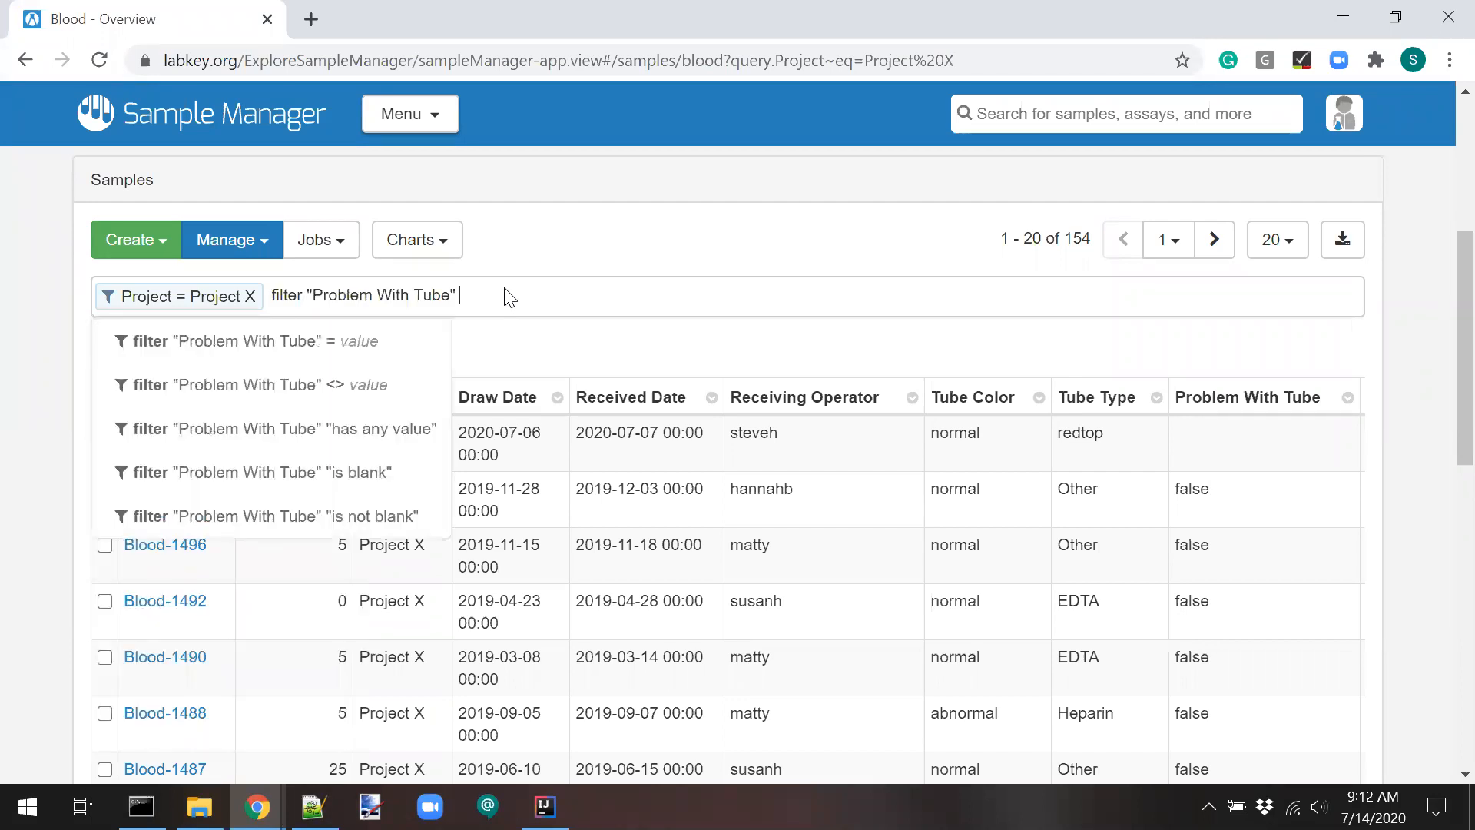
type("=")
key("Return")
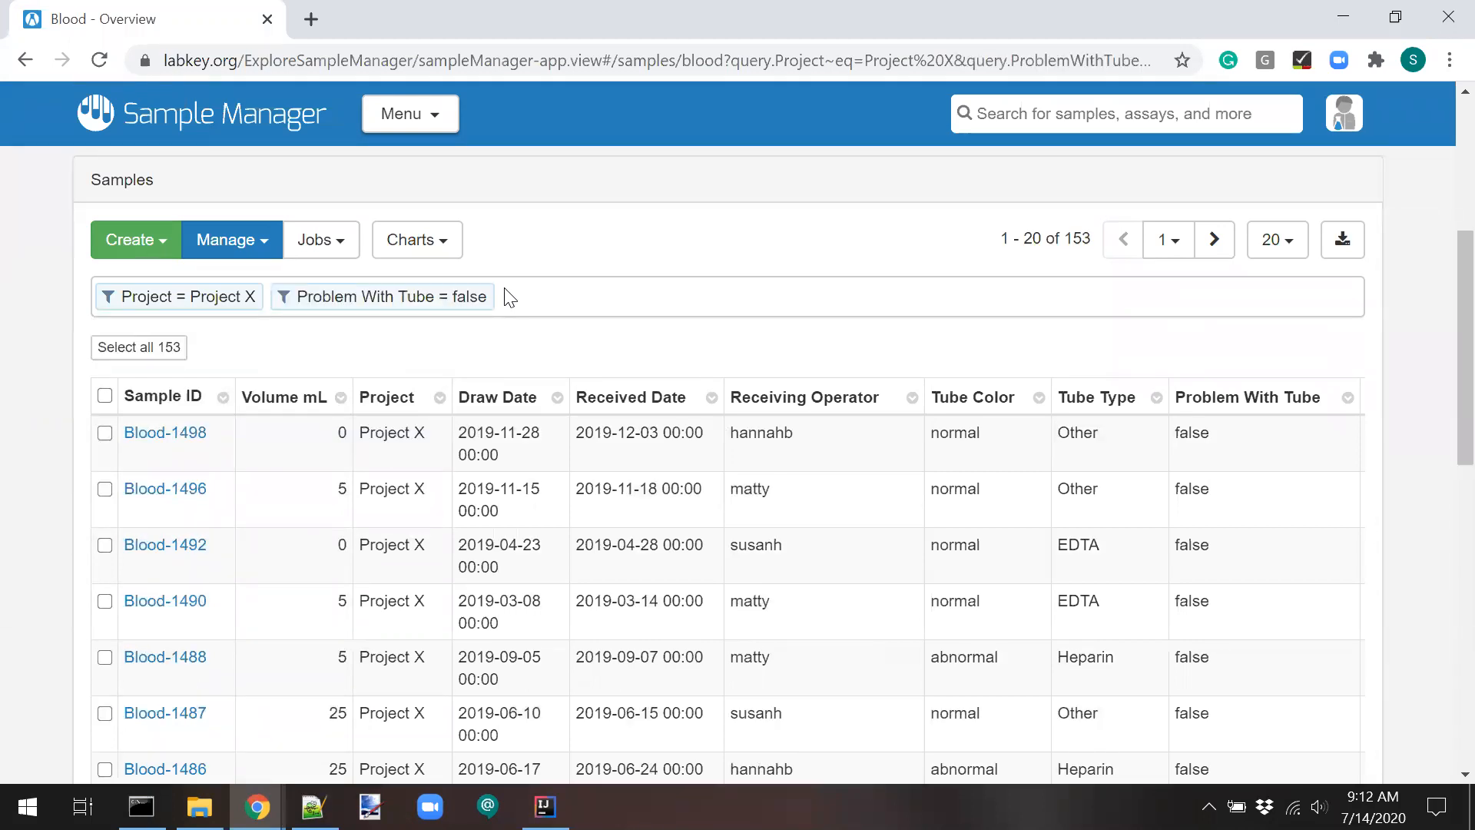
Add a third filter to the samples grid so that Volume mL is greater than 25, and check the filtered sample total.
type("f")
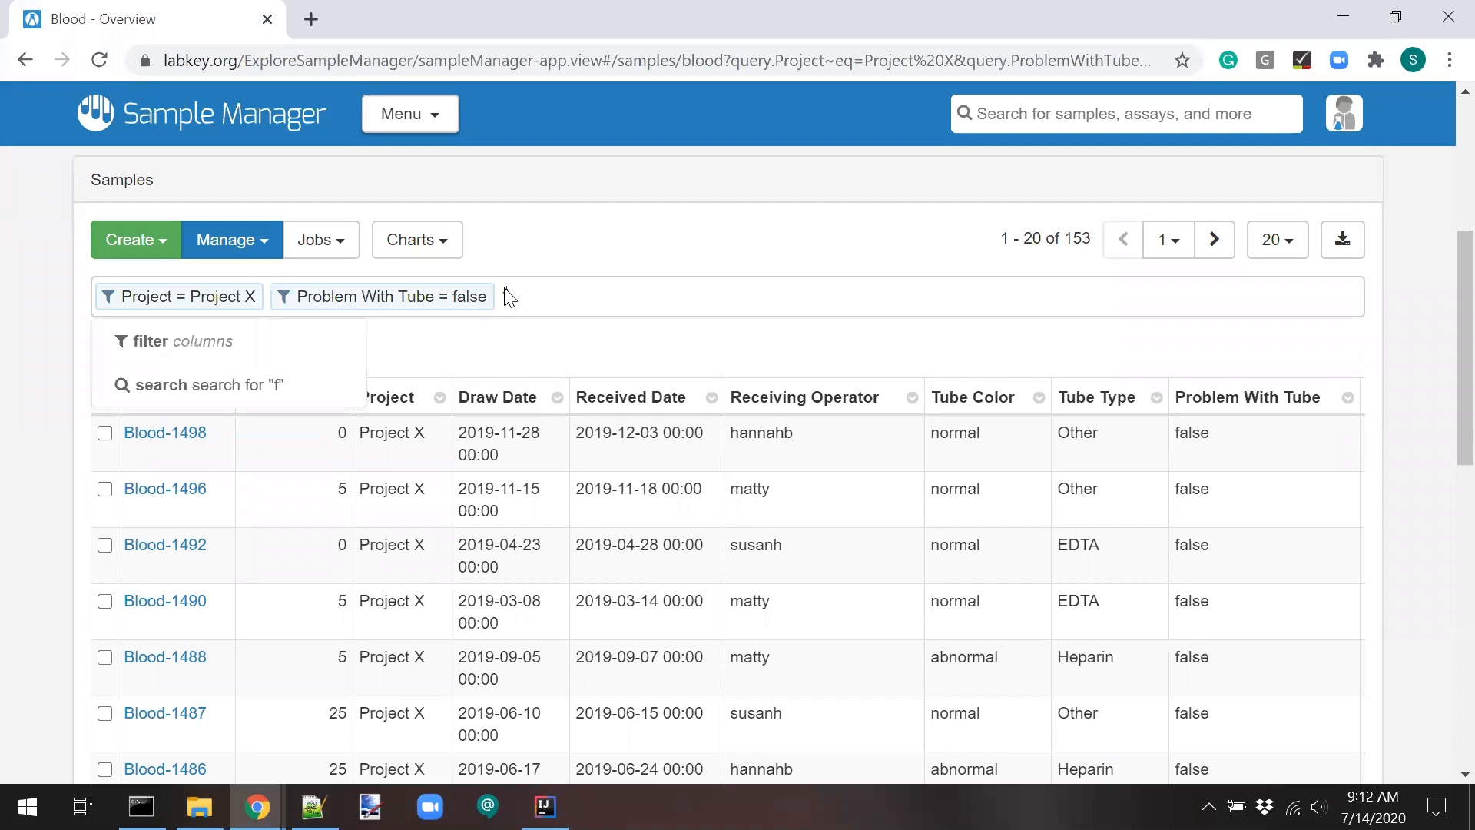
type("ilter")
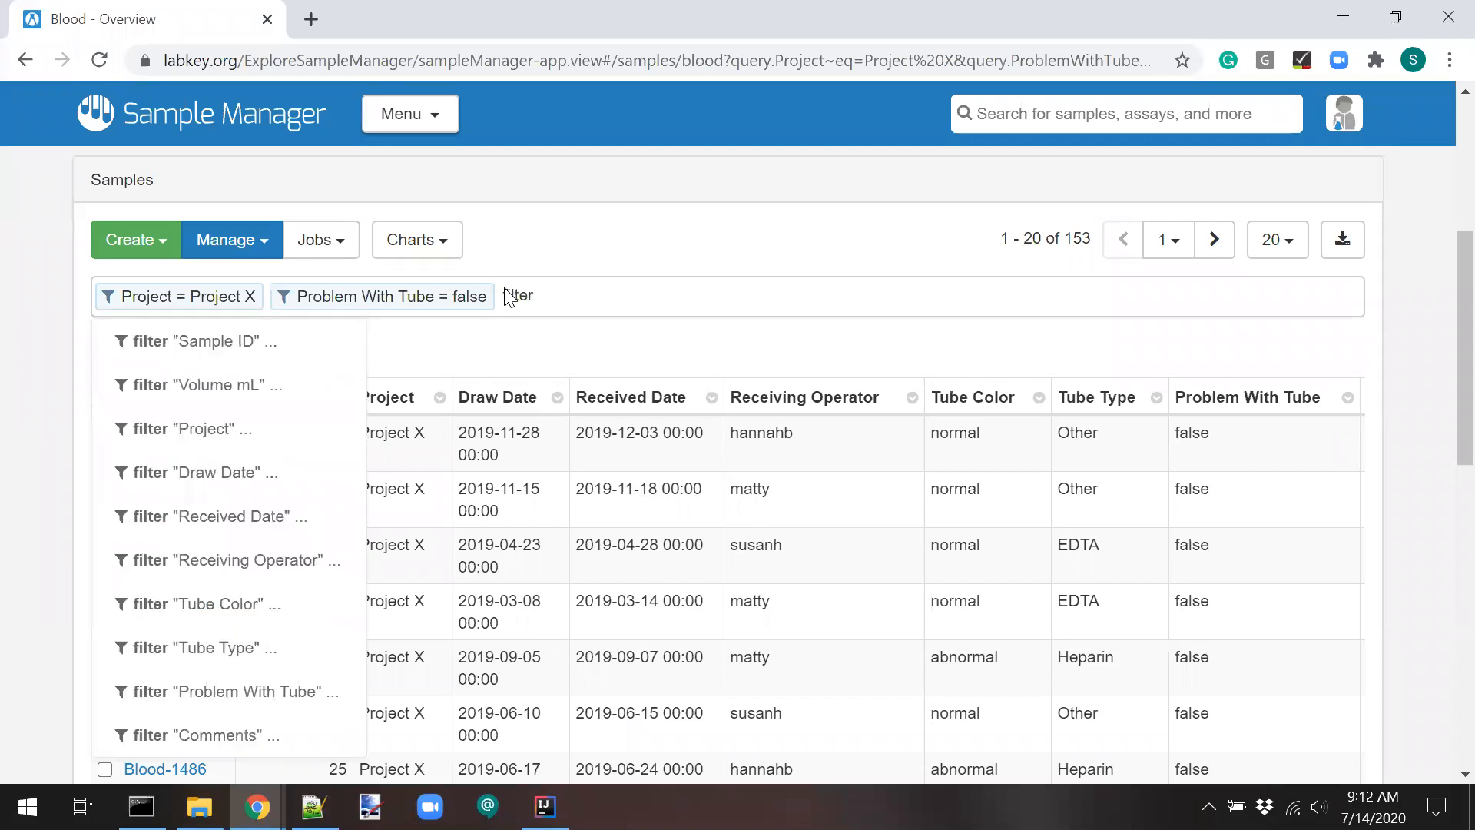
key("Down")
key("Down")
key("Return")
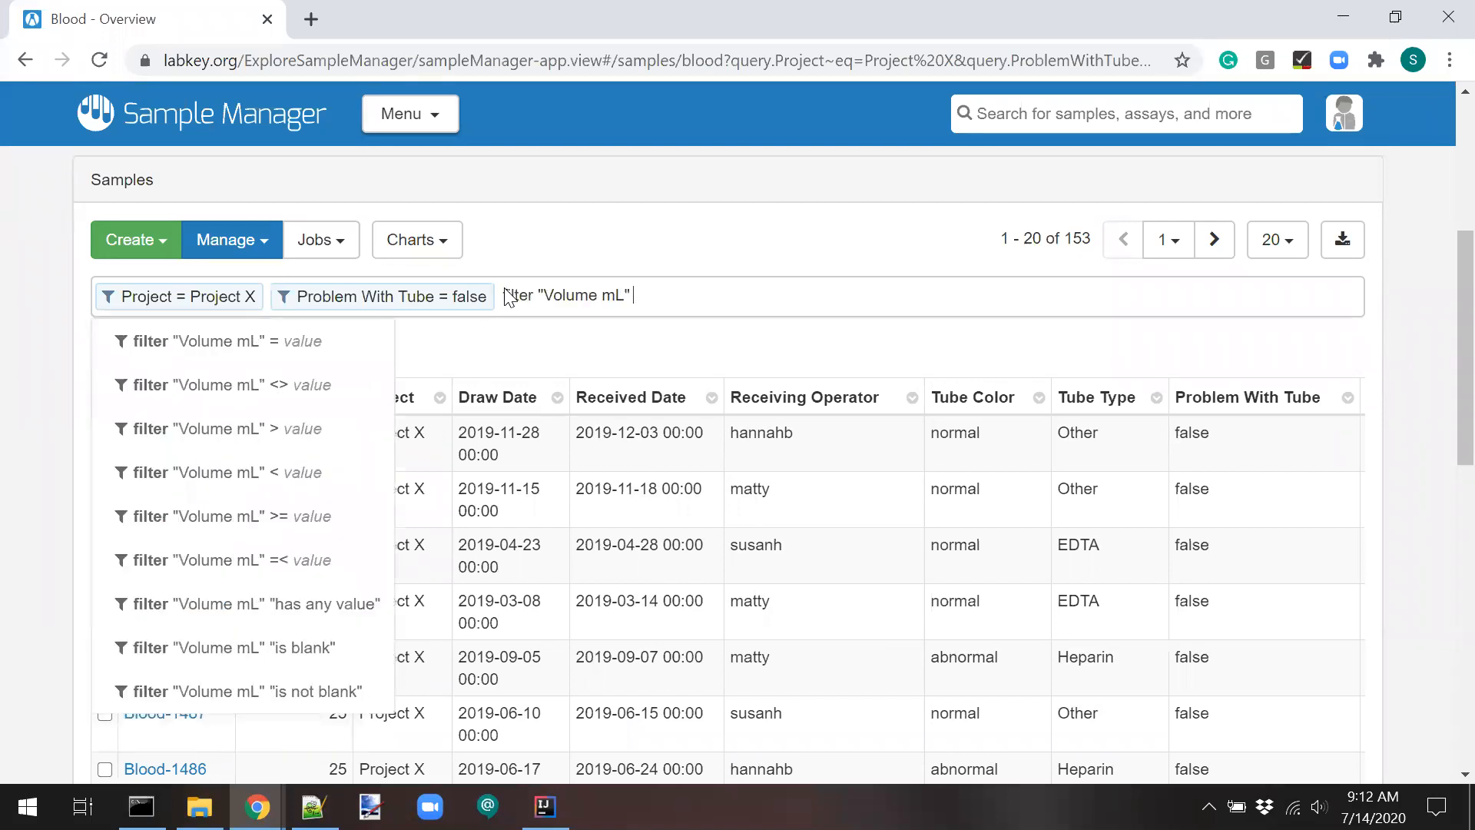
type(">")
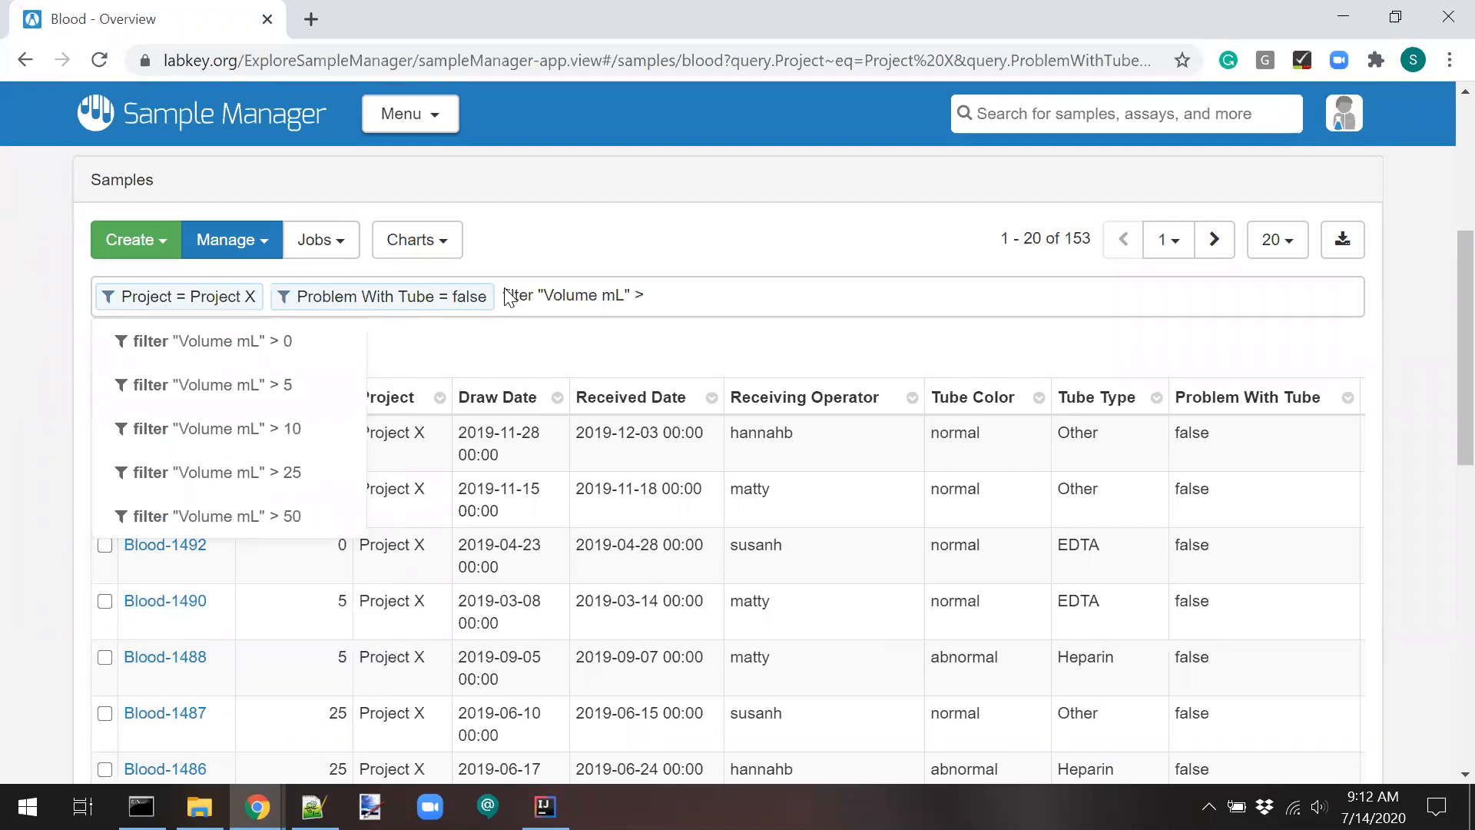
key("Down")
key("Down")
key("Down")
key("Down")
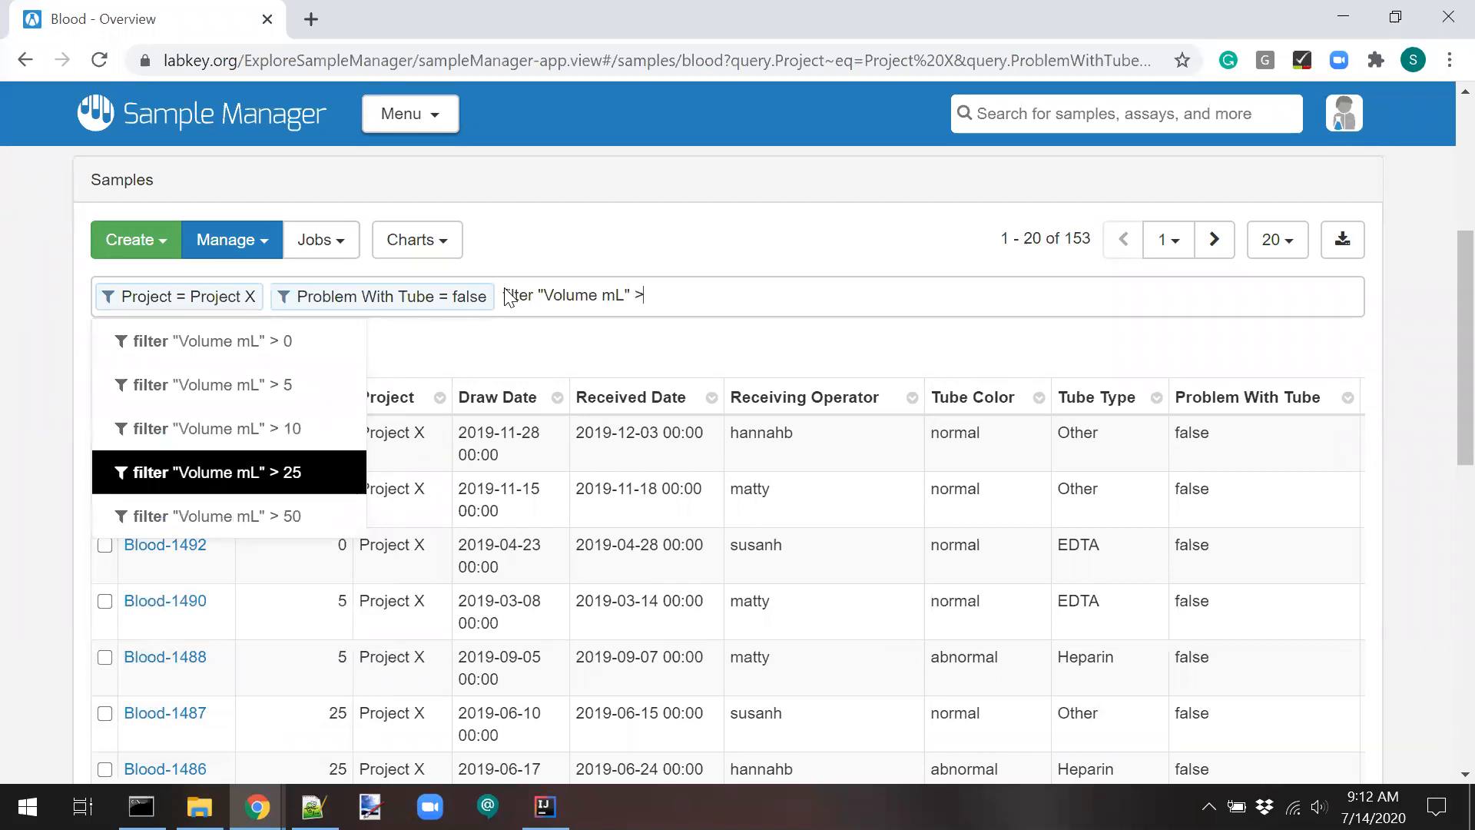
key("Return")
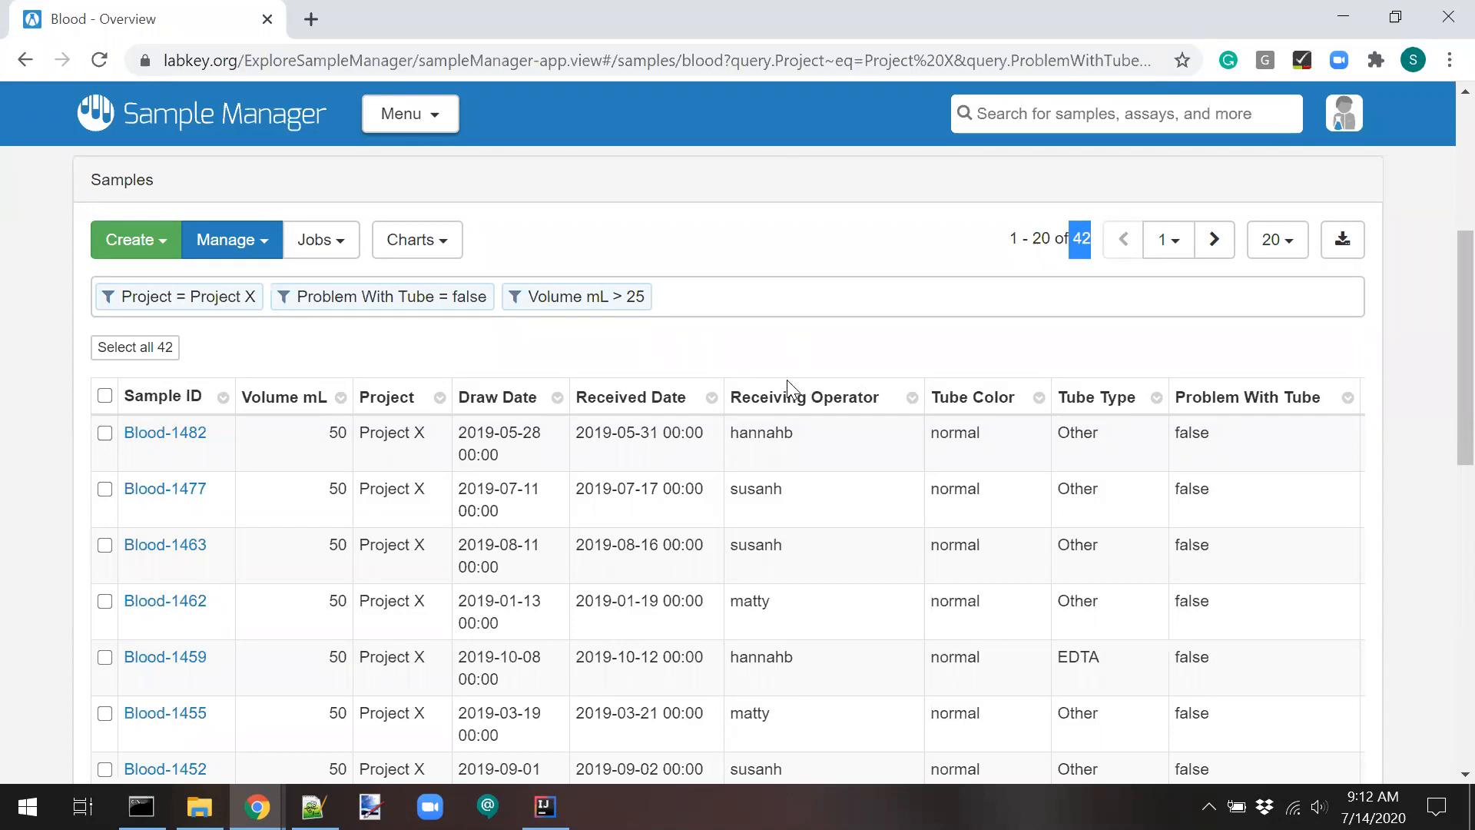
Export the filtered Blood samples to an Excel file.
left_click(759, 361)
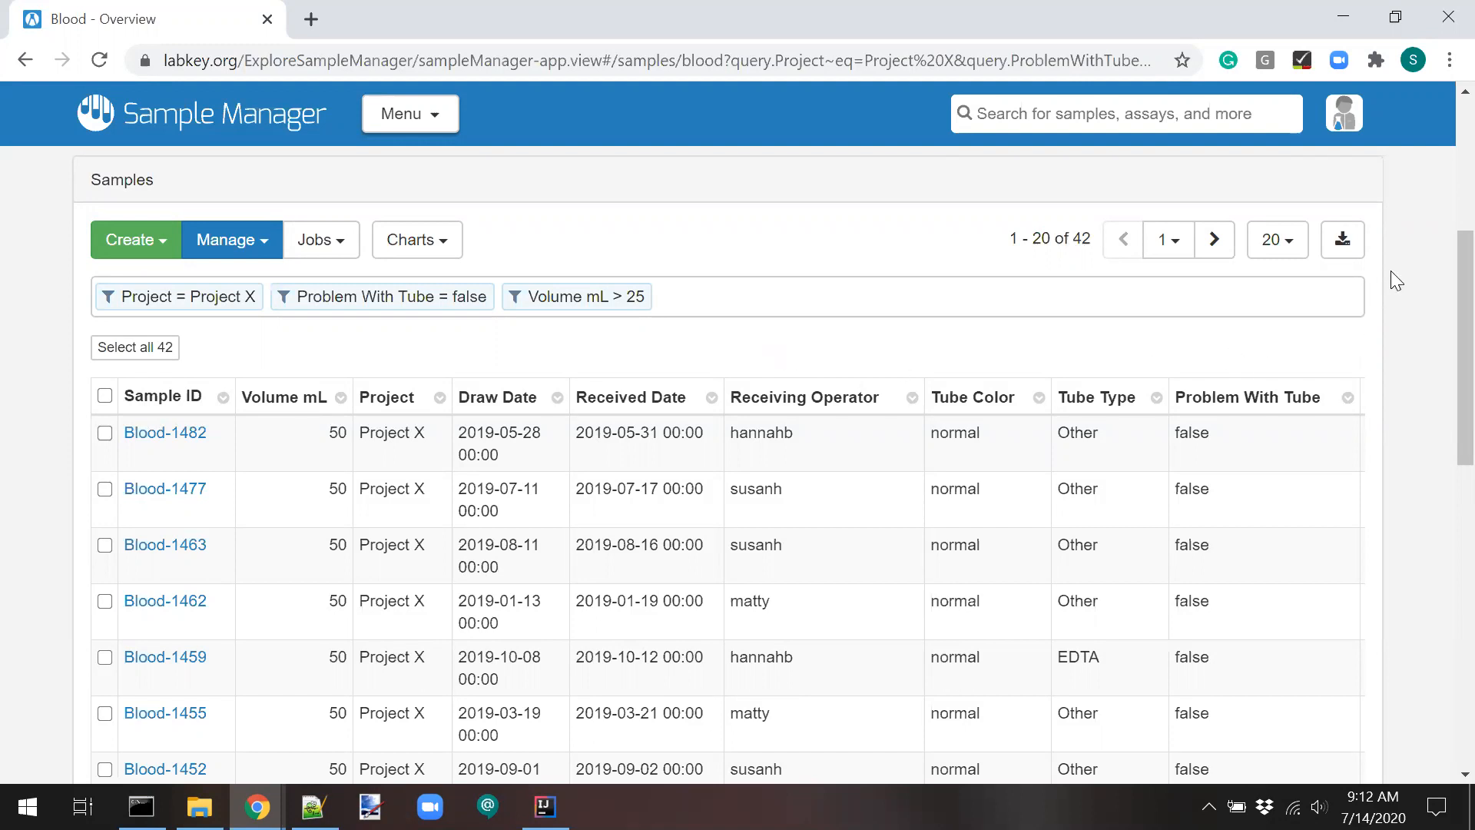
left_click(1341, 242)
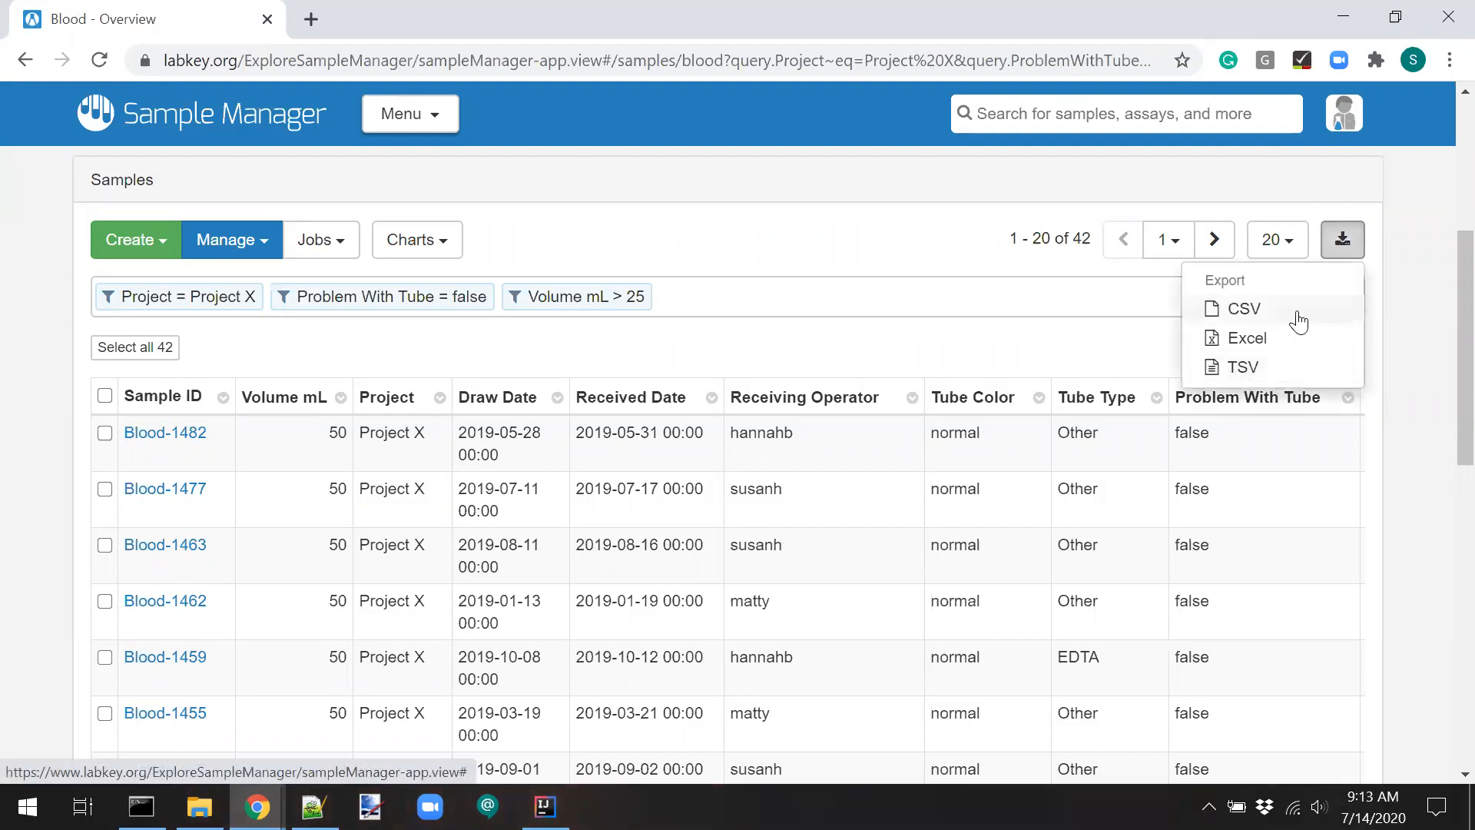
left_click(1264, 346)
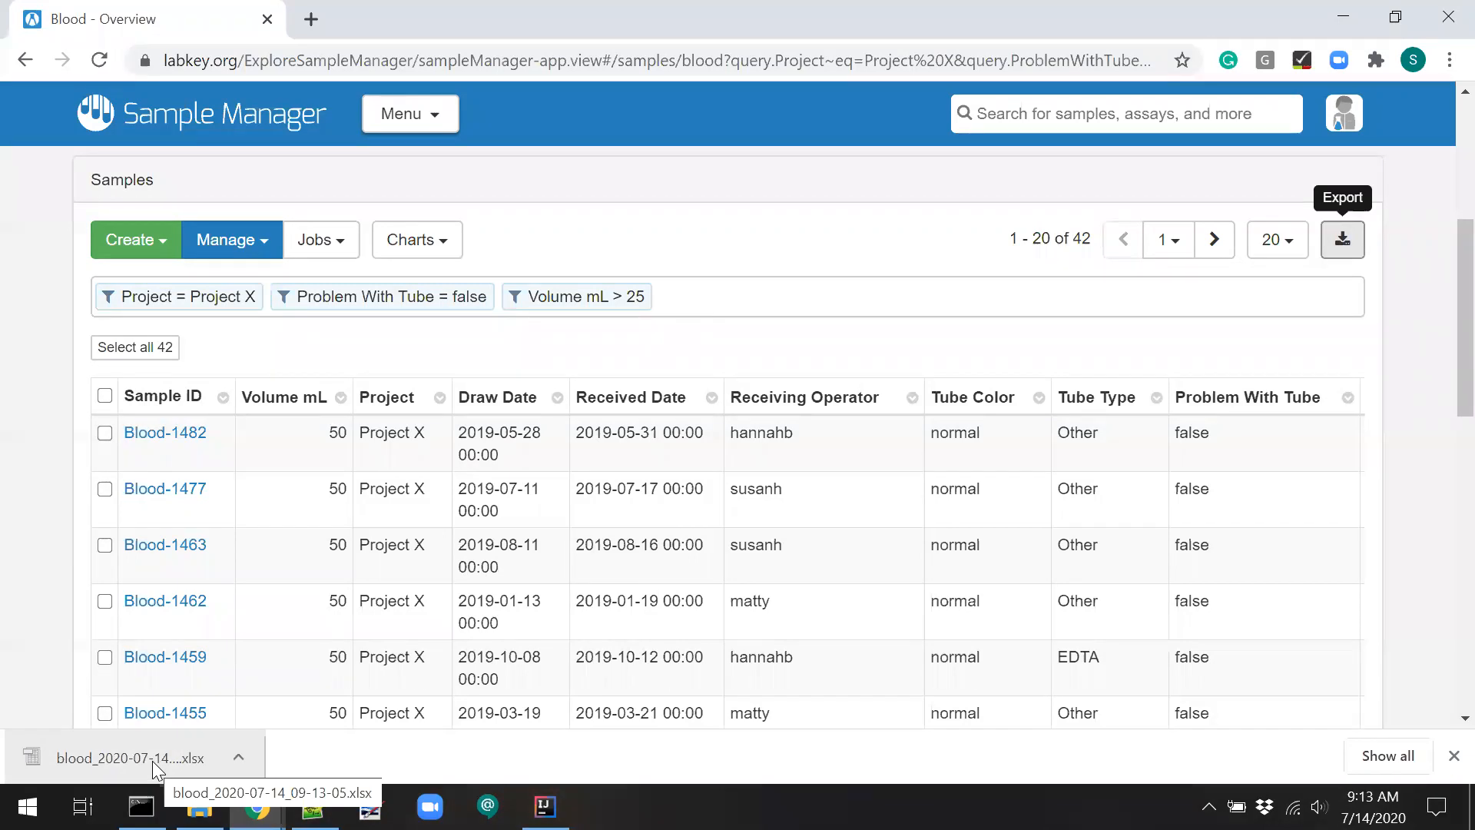
Examine the page address for the Project, ProblemWithTube and volume_mL filter parameters of the current grid view.
left_click(627, 63)
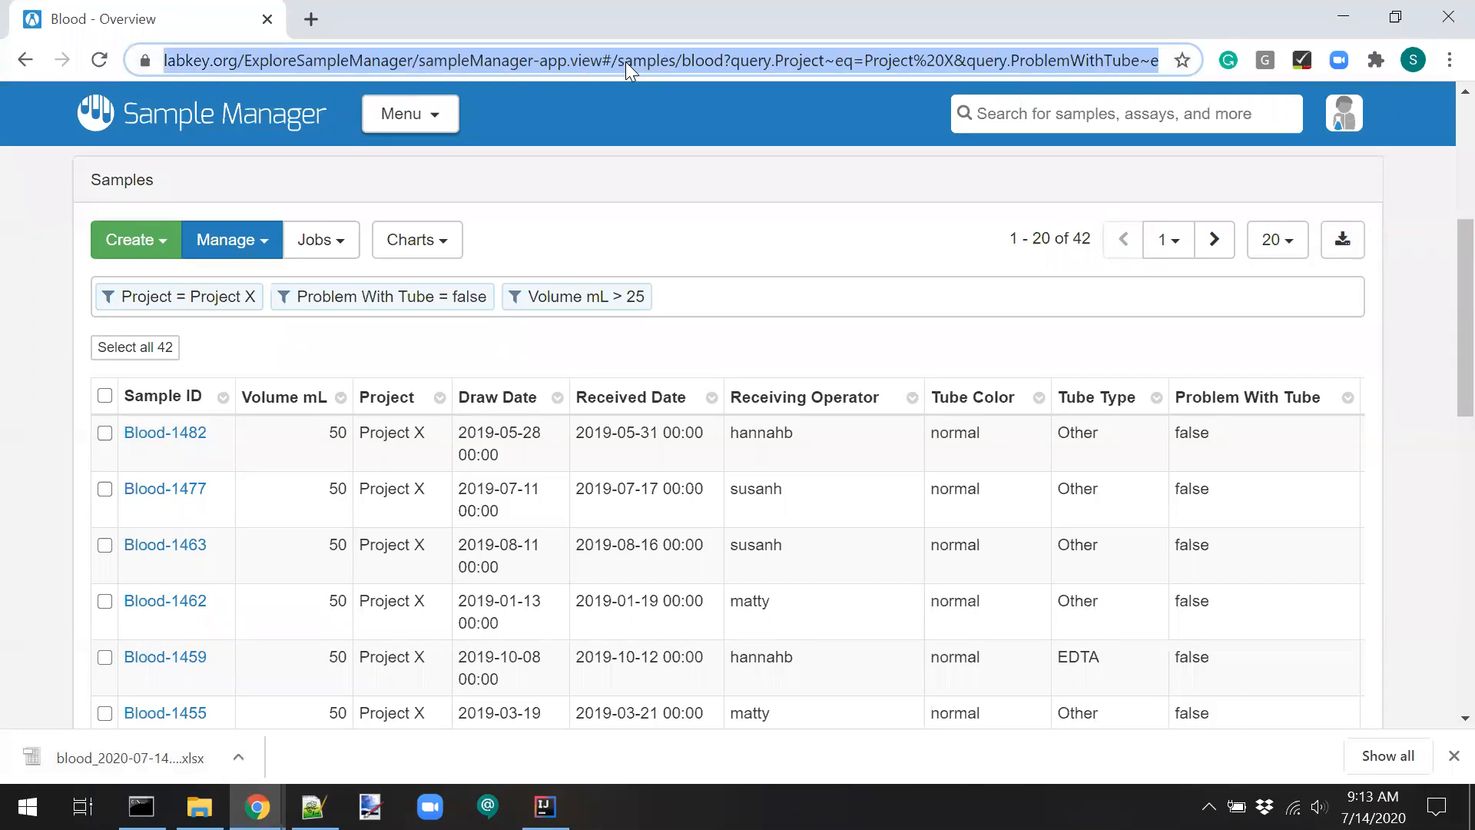
key("End")
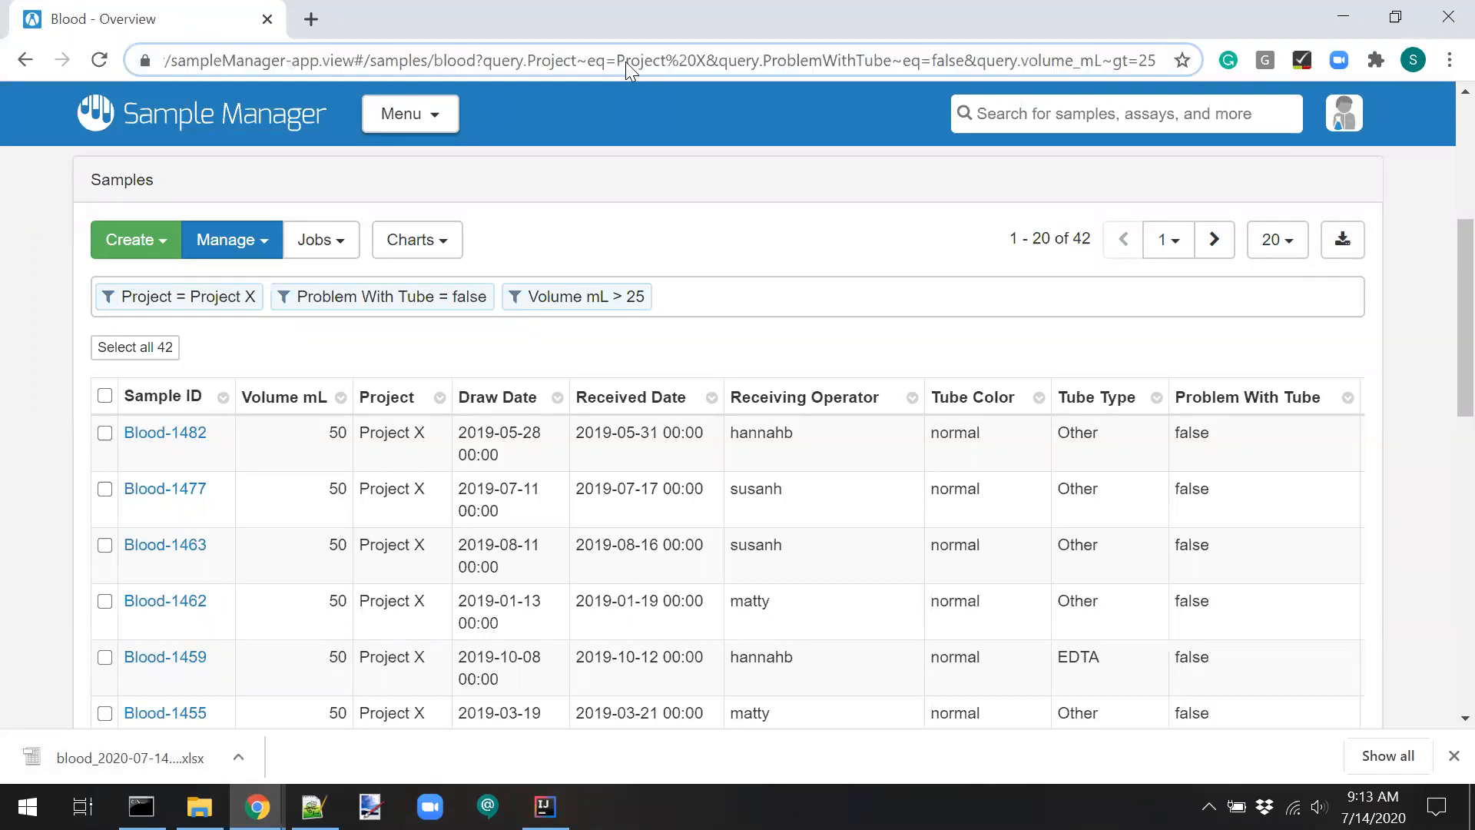
key("shift+Left")
key("shift+Left")
key("shift+Left")
key("shift+Left")
key("shift+Left")
key("shift+Left")
key("shift+Left")
key("shift+Left")
key("shift+Left")
key("shift+Left")
key("shift+Left")
key("shift+Left")
key("shift+Left")
key("shift+Left")
key("shift+Left")
key("shift+Left")
key("shift+Left")
key("shift+Left")
key("shift+Left")
key("shift+Left")
key("shift+Left")
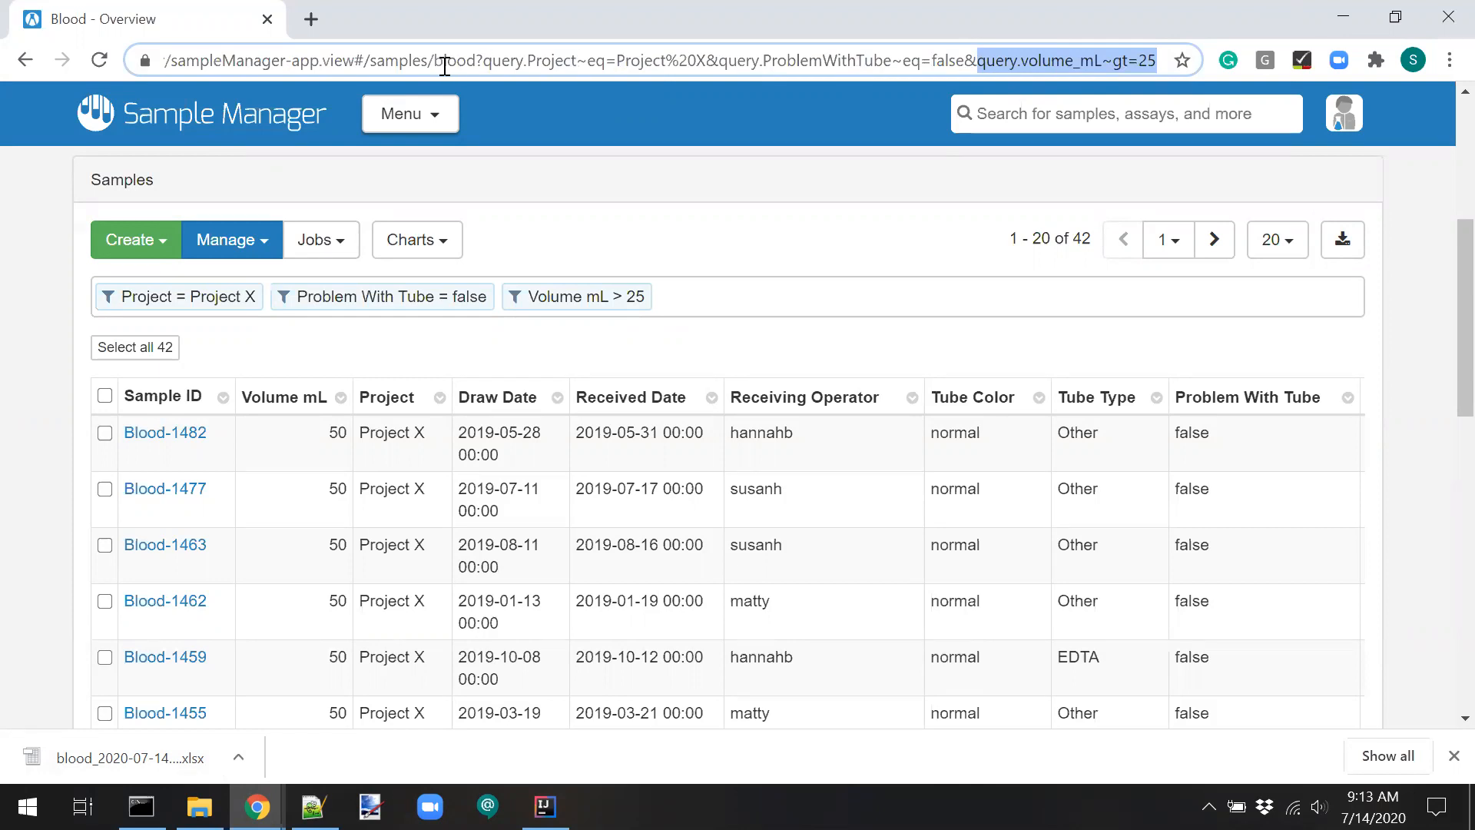
key("ctrl+a")
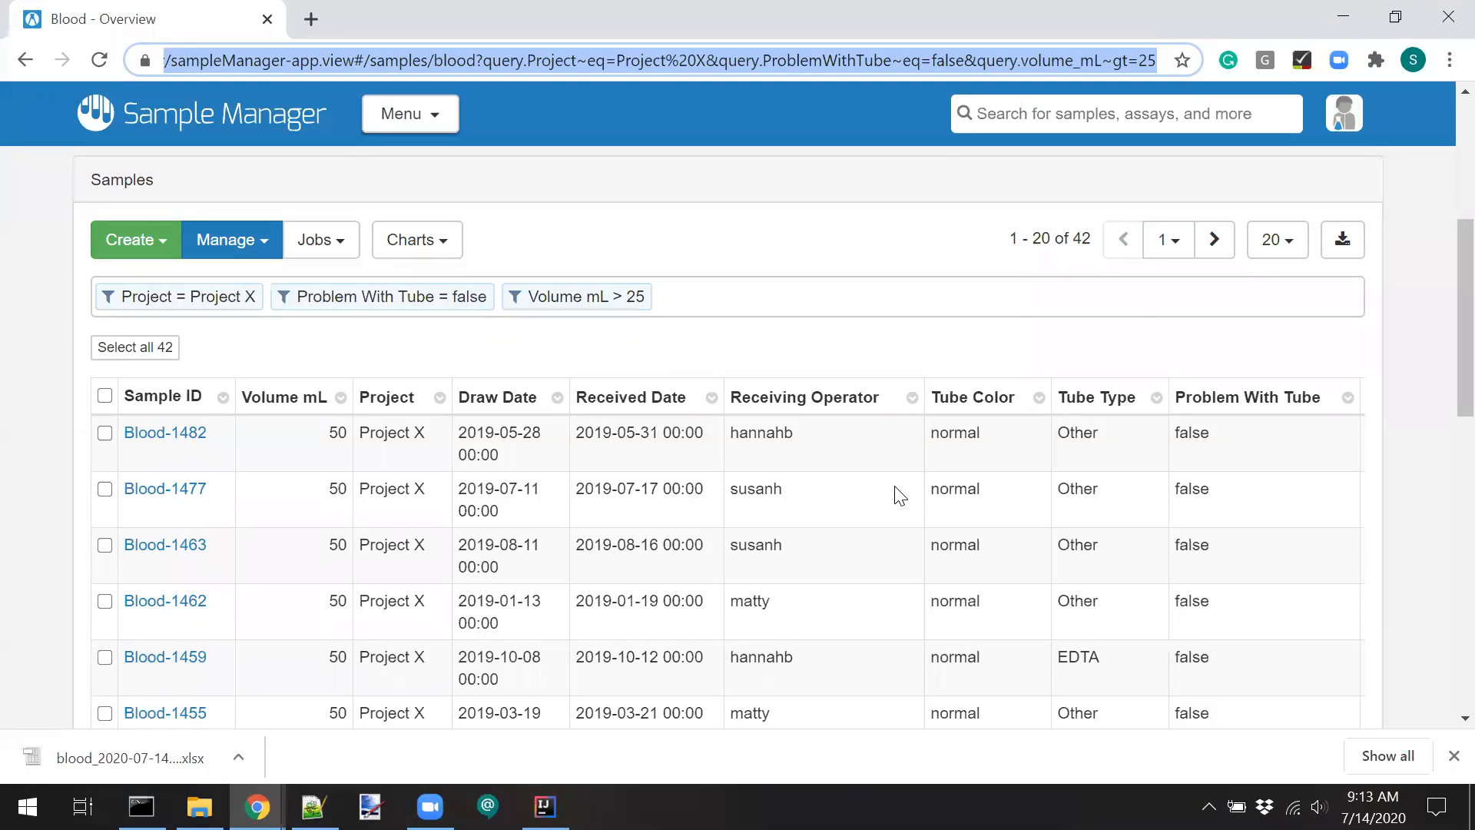
key("End")
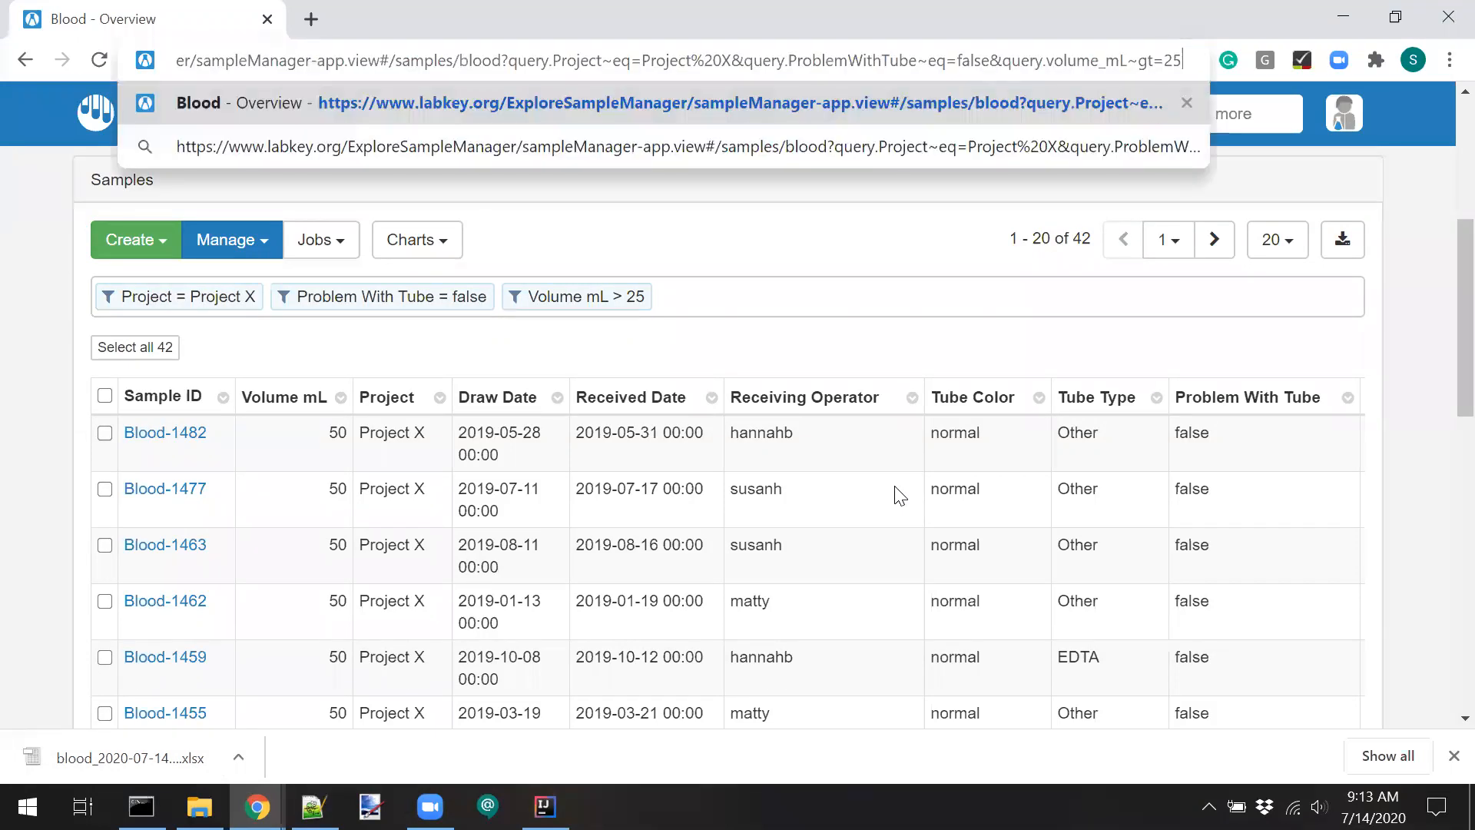
key("alt+Tab")
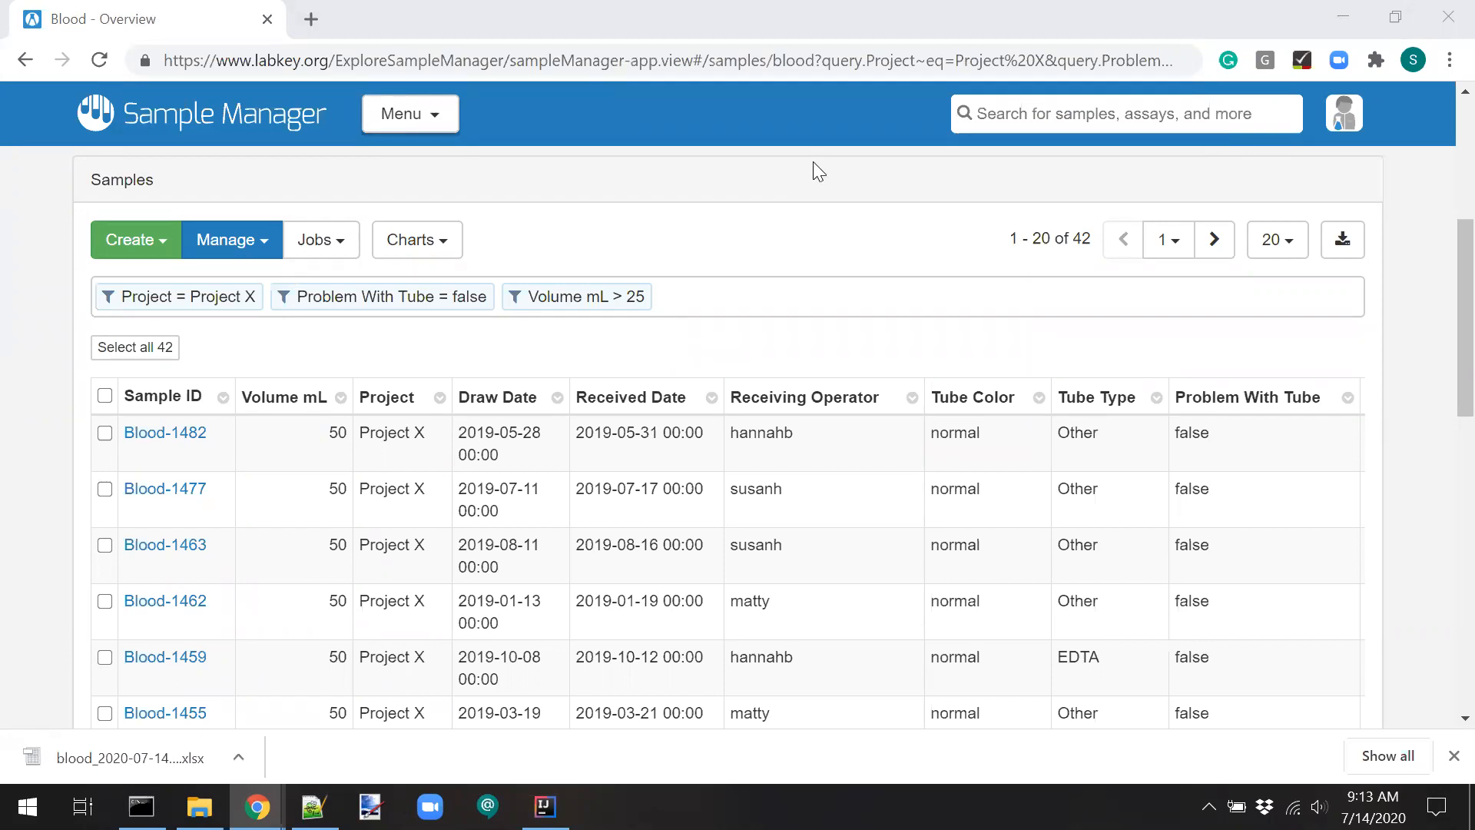
Remove the Project, Problem With Tube and Volume mL filters from the Blood samples grid.
scroll(15, 466, "up", 3)
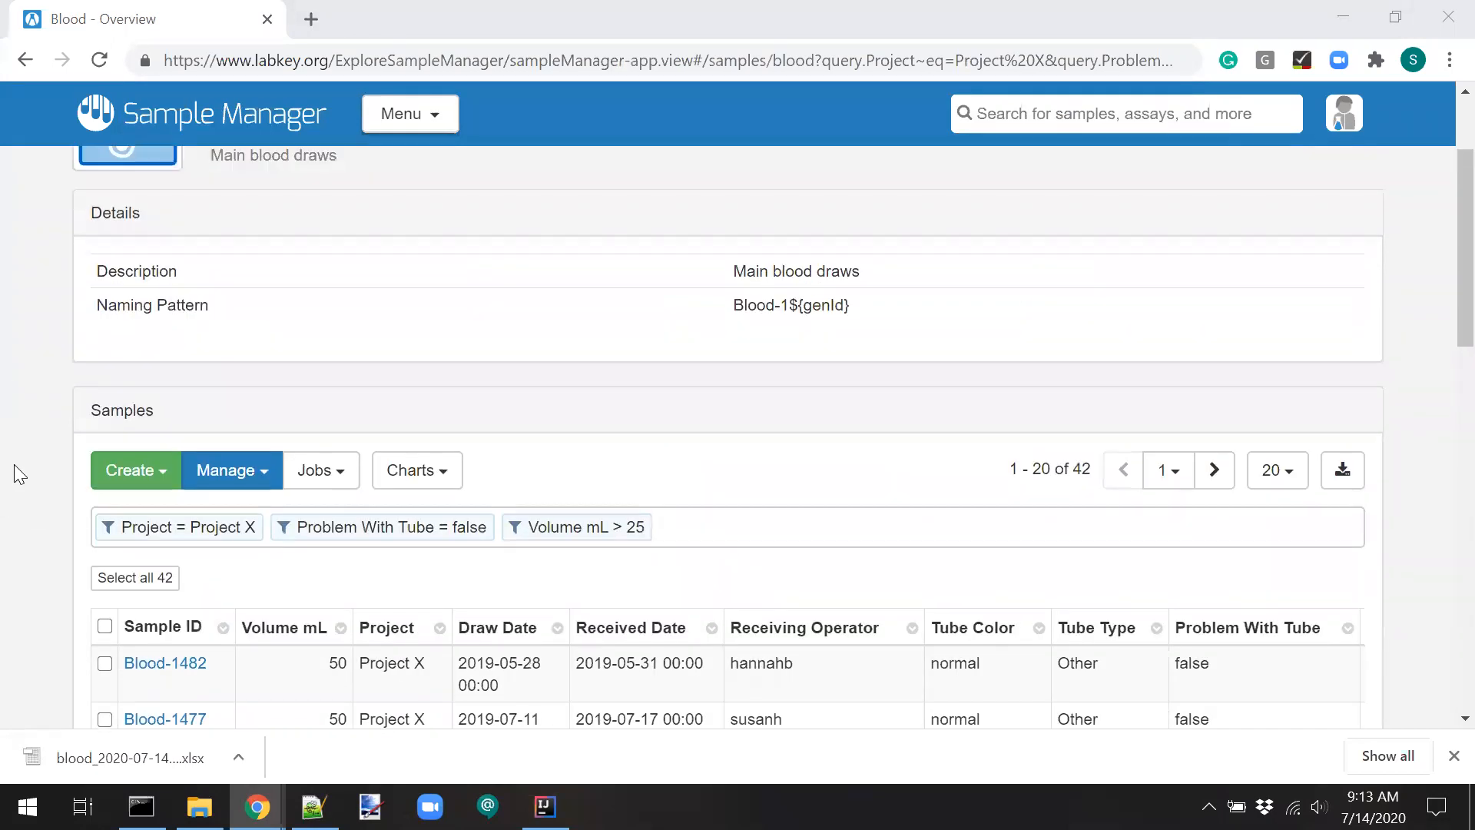
scroll(14, 464, "up", 2)
scroll(14, 464, "down", 3)
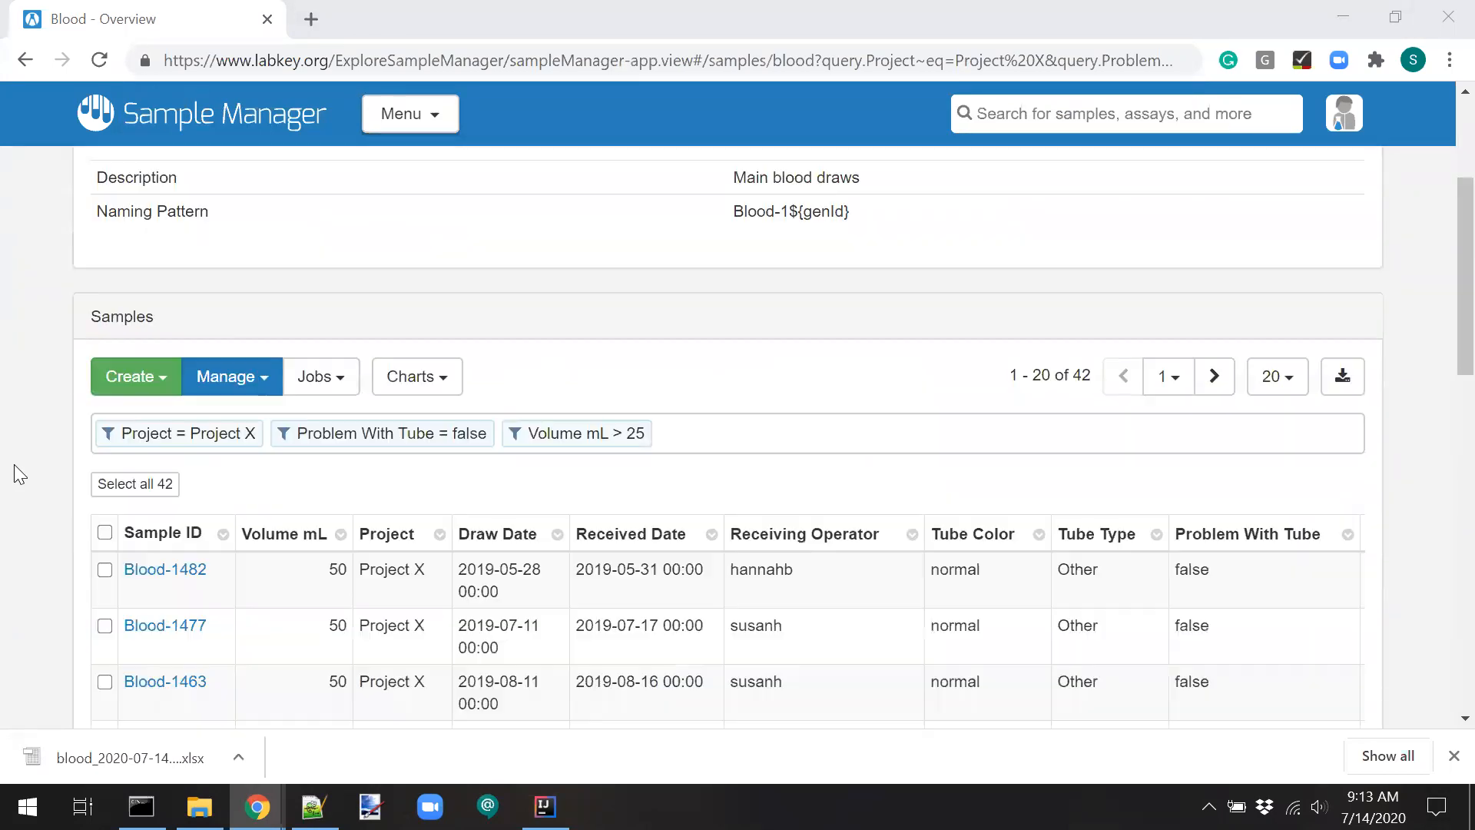
scroll(14, 464, "down", 2)
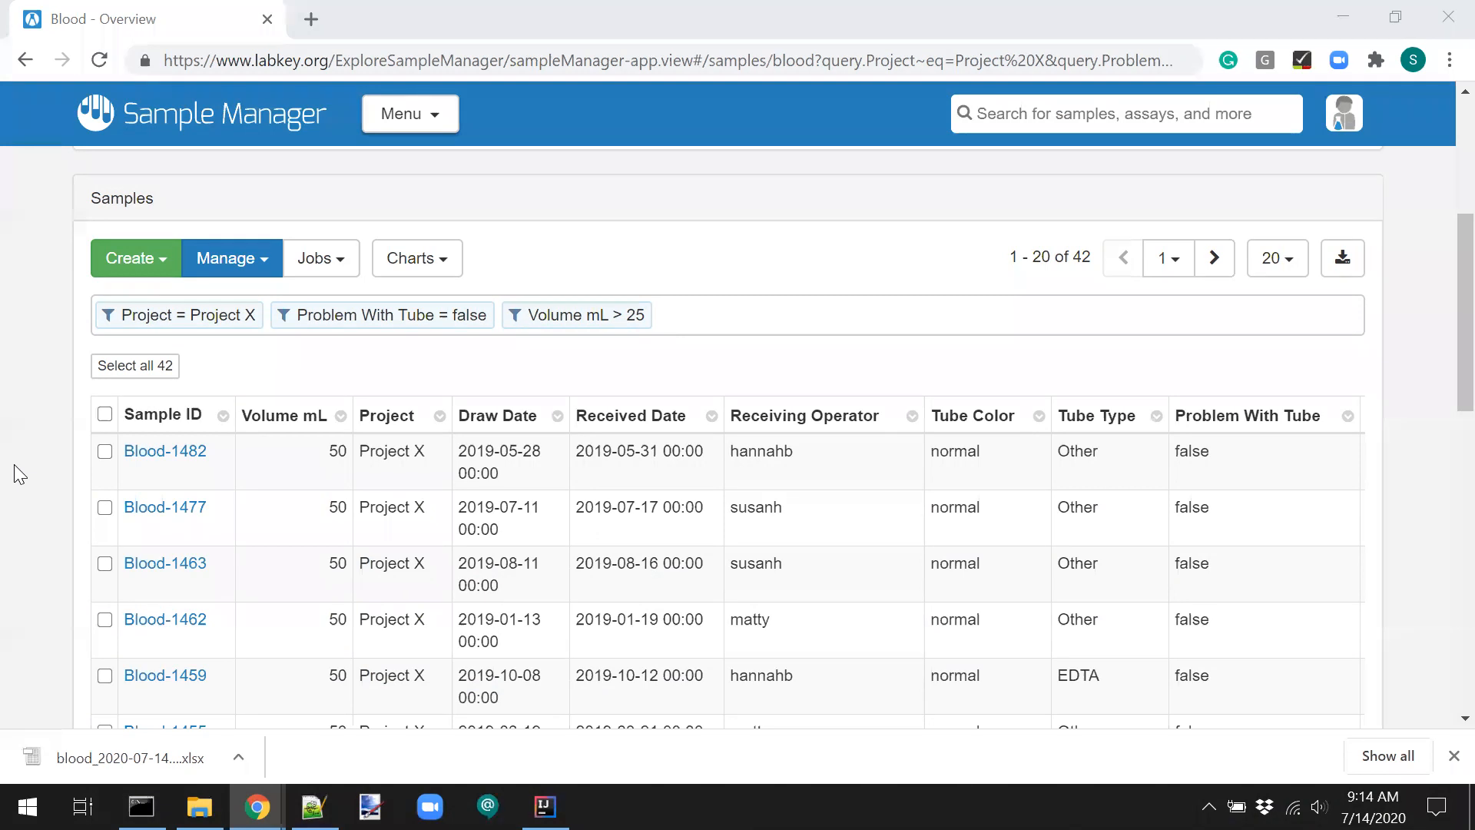
left_click(107, 317)
left_click(107, 317)
left_click(108, 317)
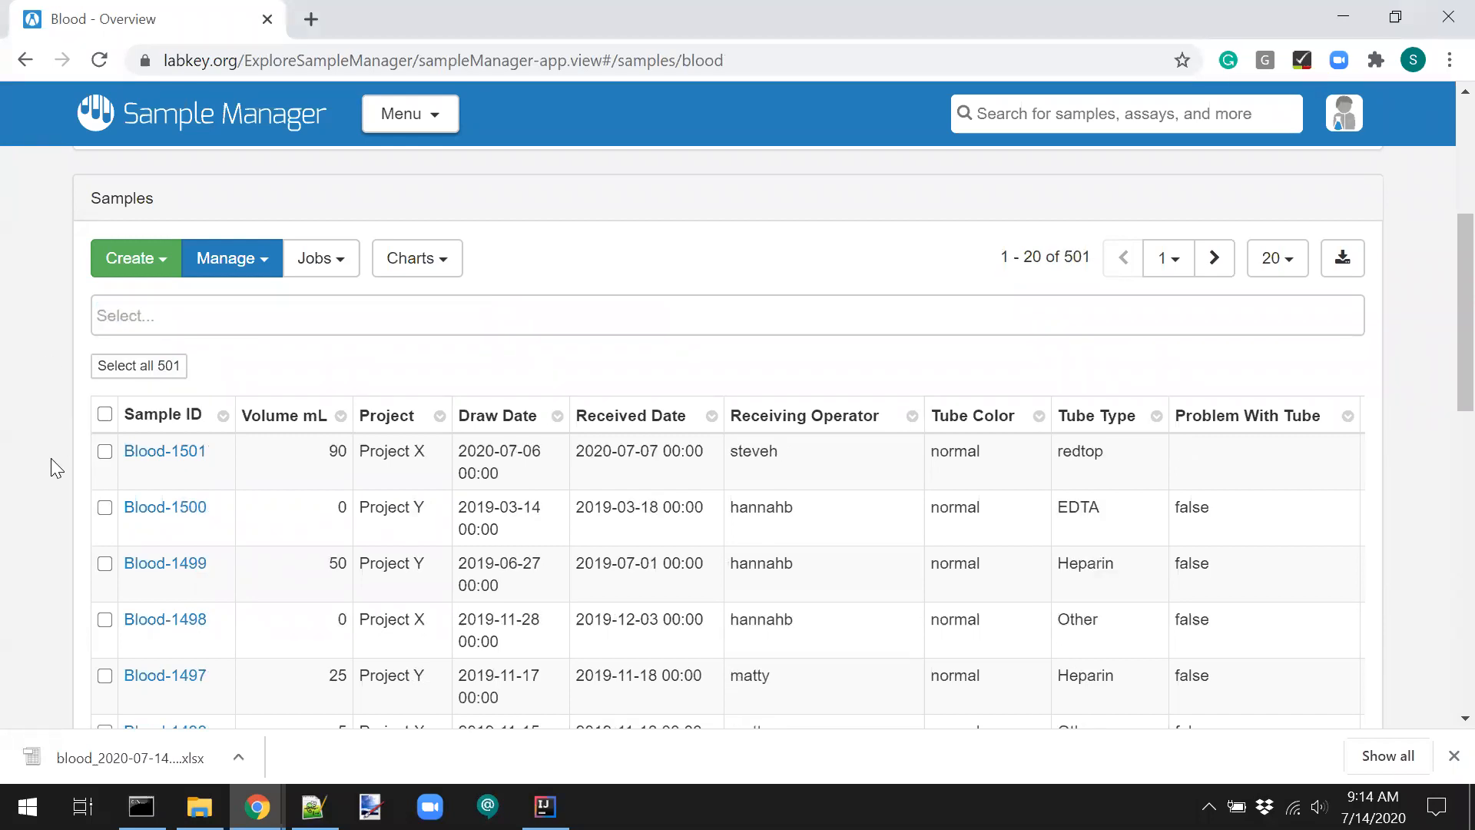
Look over the Blood overview page, and view the DNA and Plasma sample type overviews for comparison.
scroll(50, 458, "up", 1)
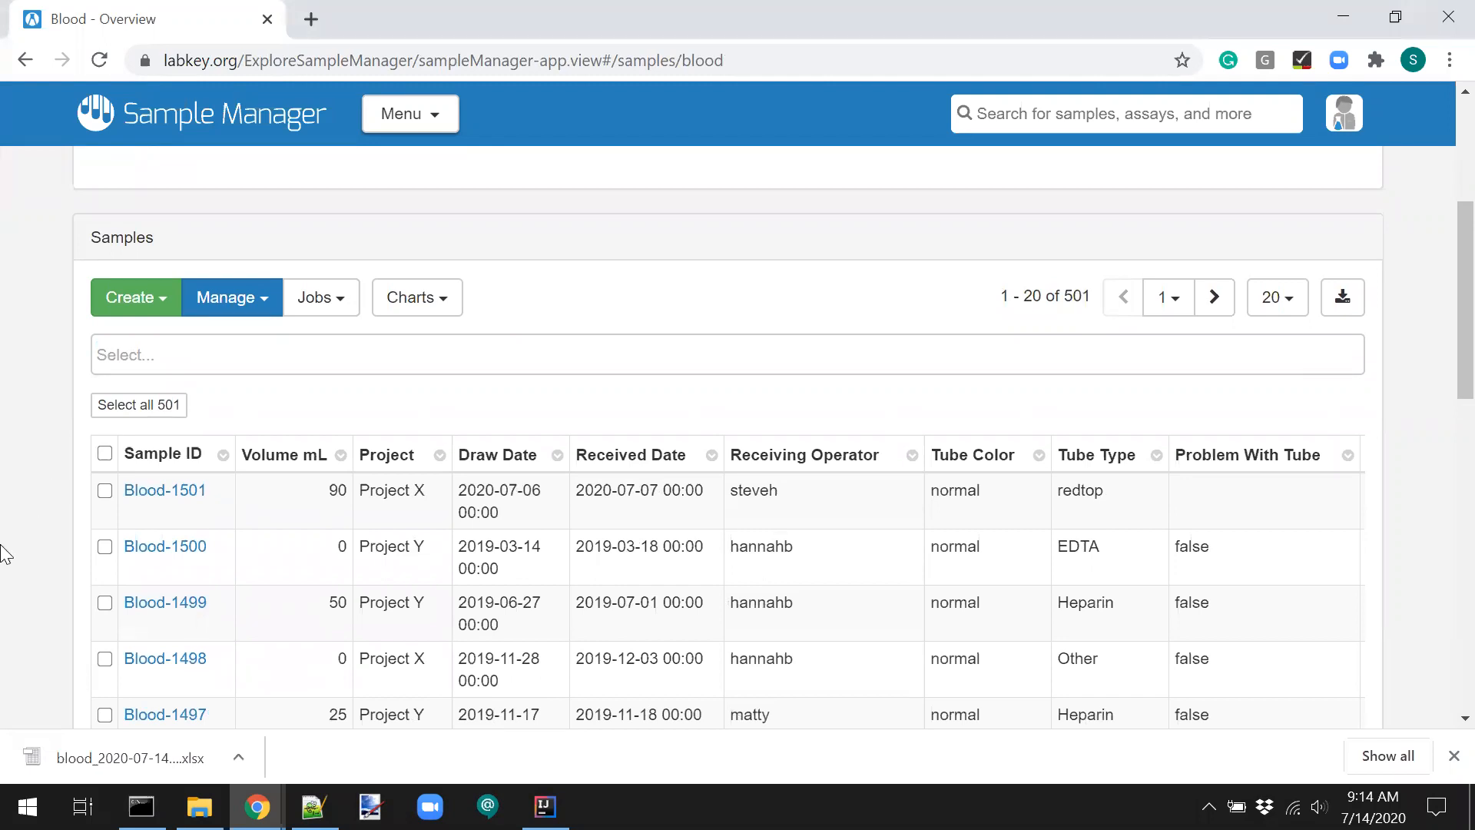
scroll(4, 574, "down", 1)
scroll(4, 574, "up", 5)
scroll(4, 575, "down", 4)
scroll(4, 574, "up", 4)
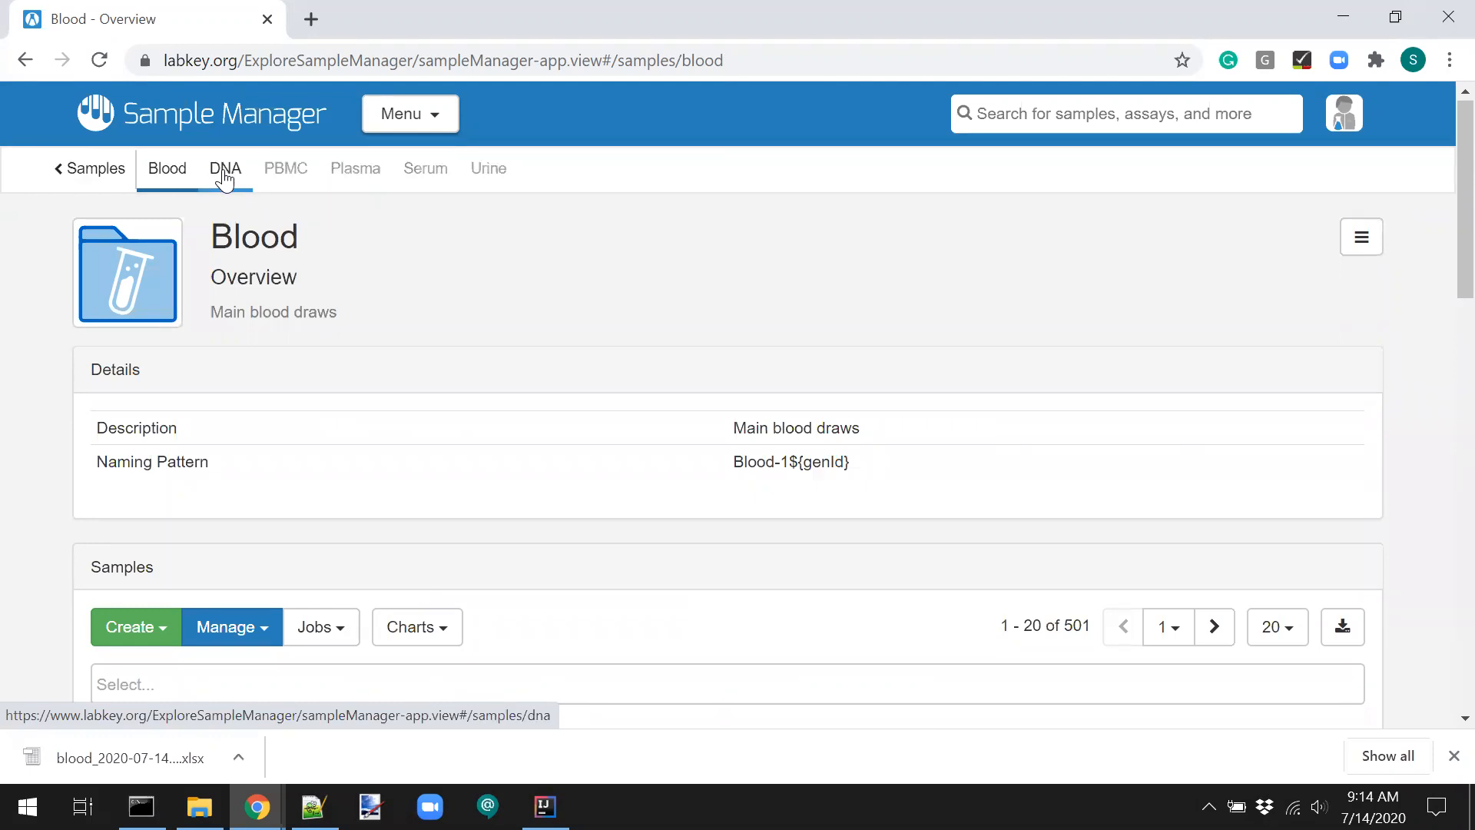
left_click(225, 175)
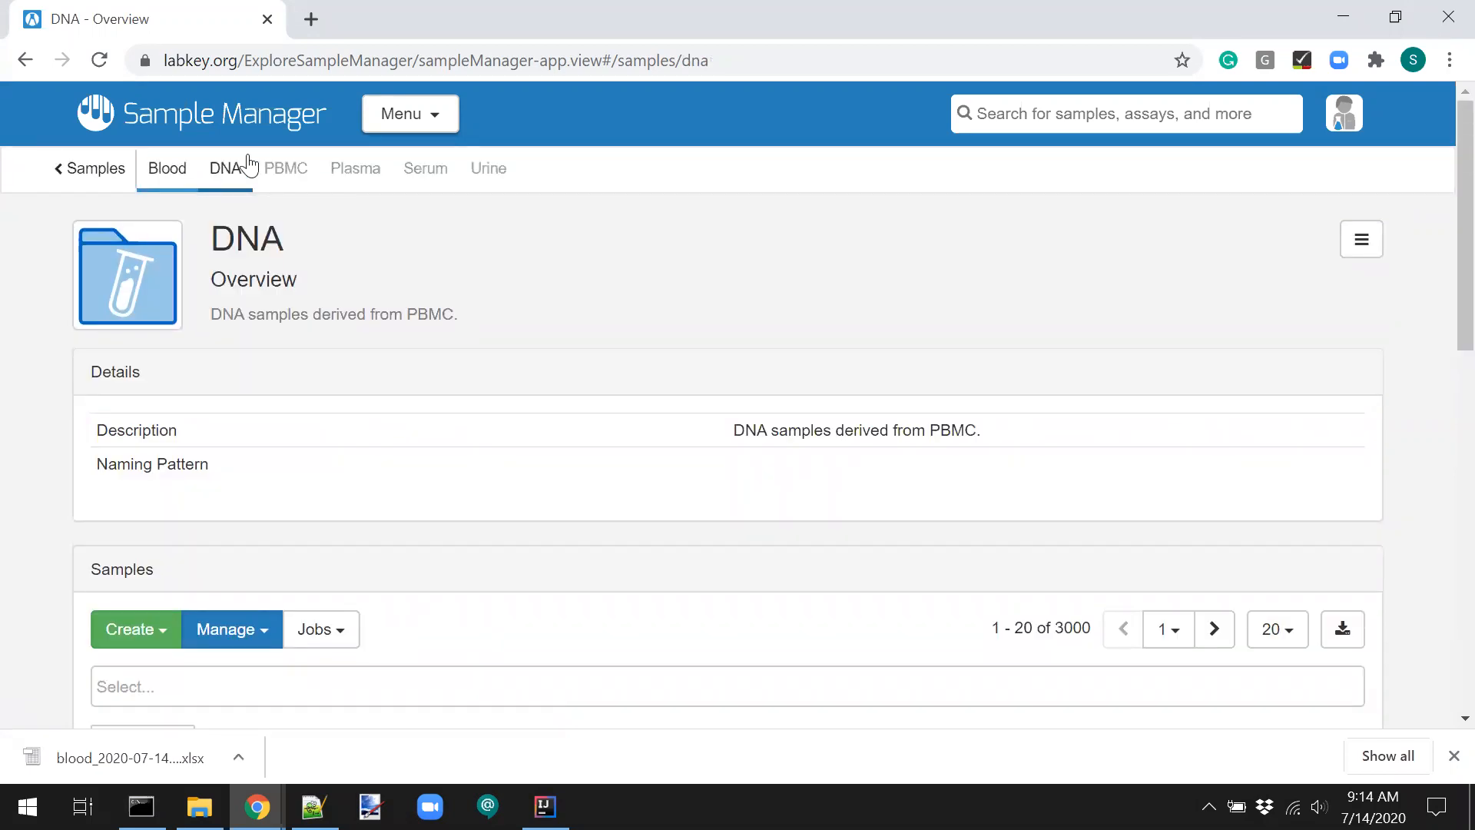
left_click(355, 168)
scroll(49, 584, "down", 3)
scroll(49, 584, "up", 4)
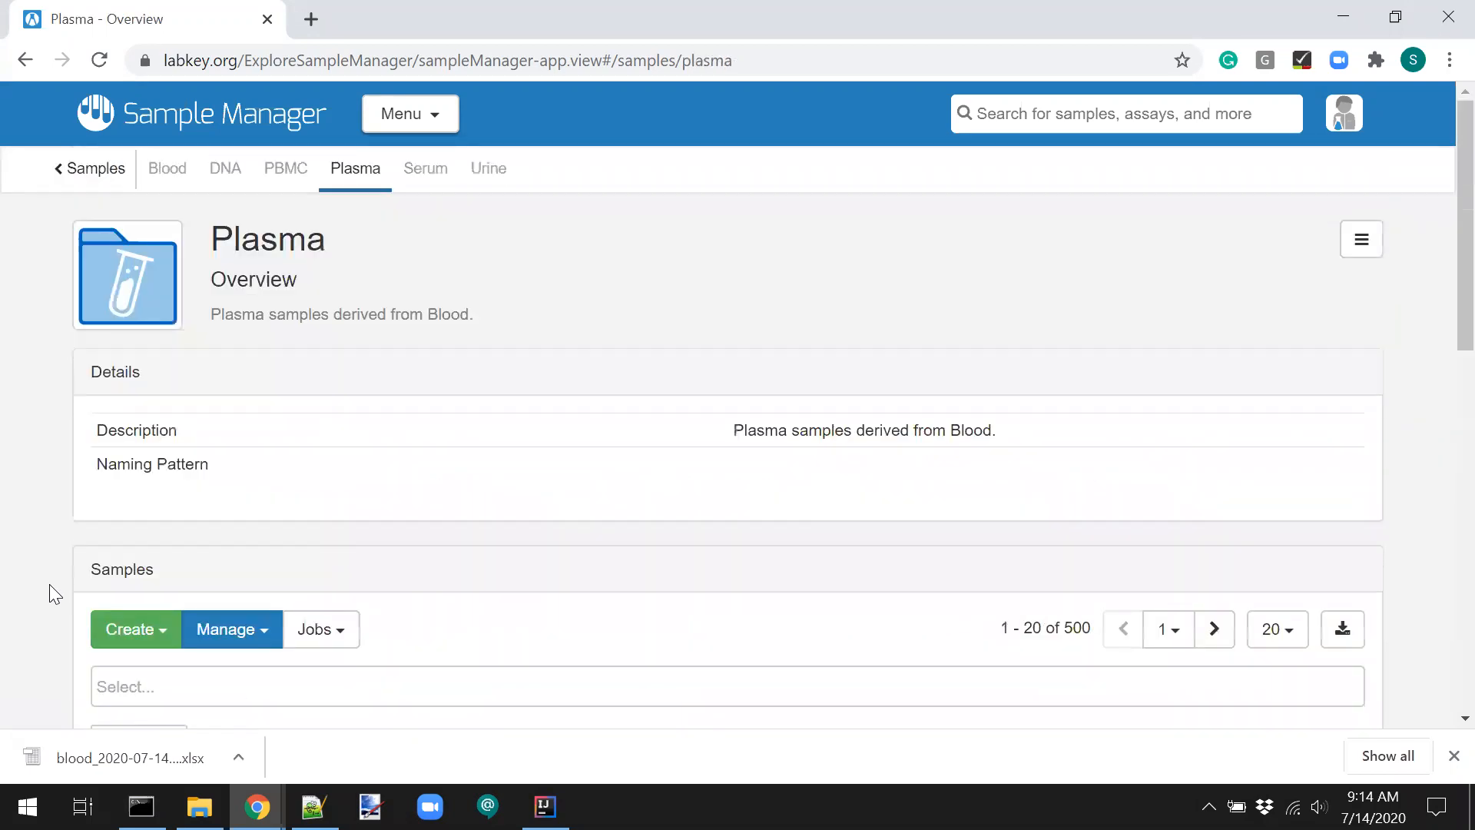
Return to the Blood sample type and open the overview of sample Blood-1500.
left_click(166, 168)
scroll(9, 550, "down", 3)
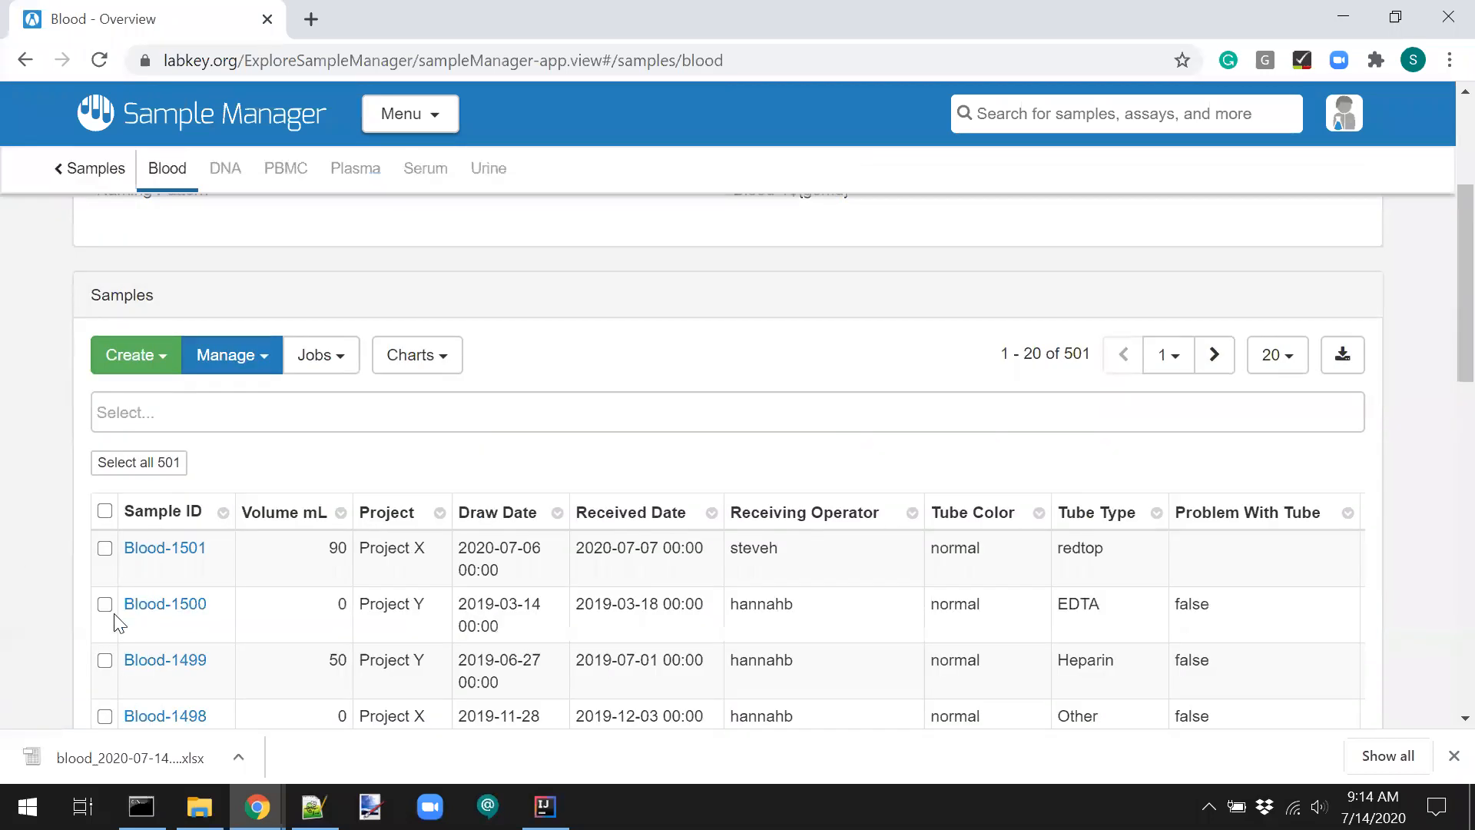
left_click(166, 607)
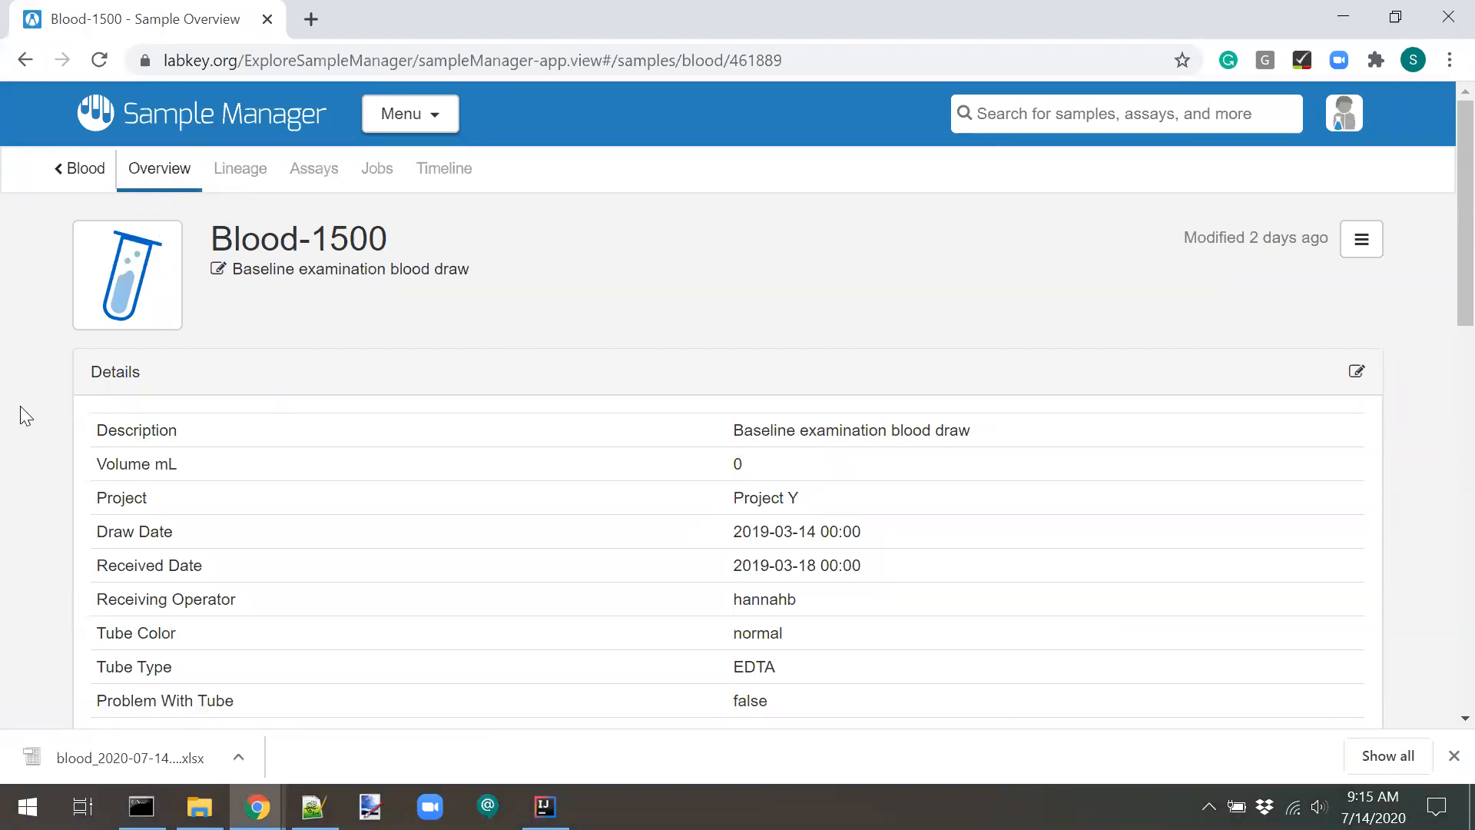
Examine Blood-1500's details, including its volume, description and receiving operator.
scroll(21, 408, "down", 1)
scroll(204, 368, "up", 1)
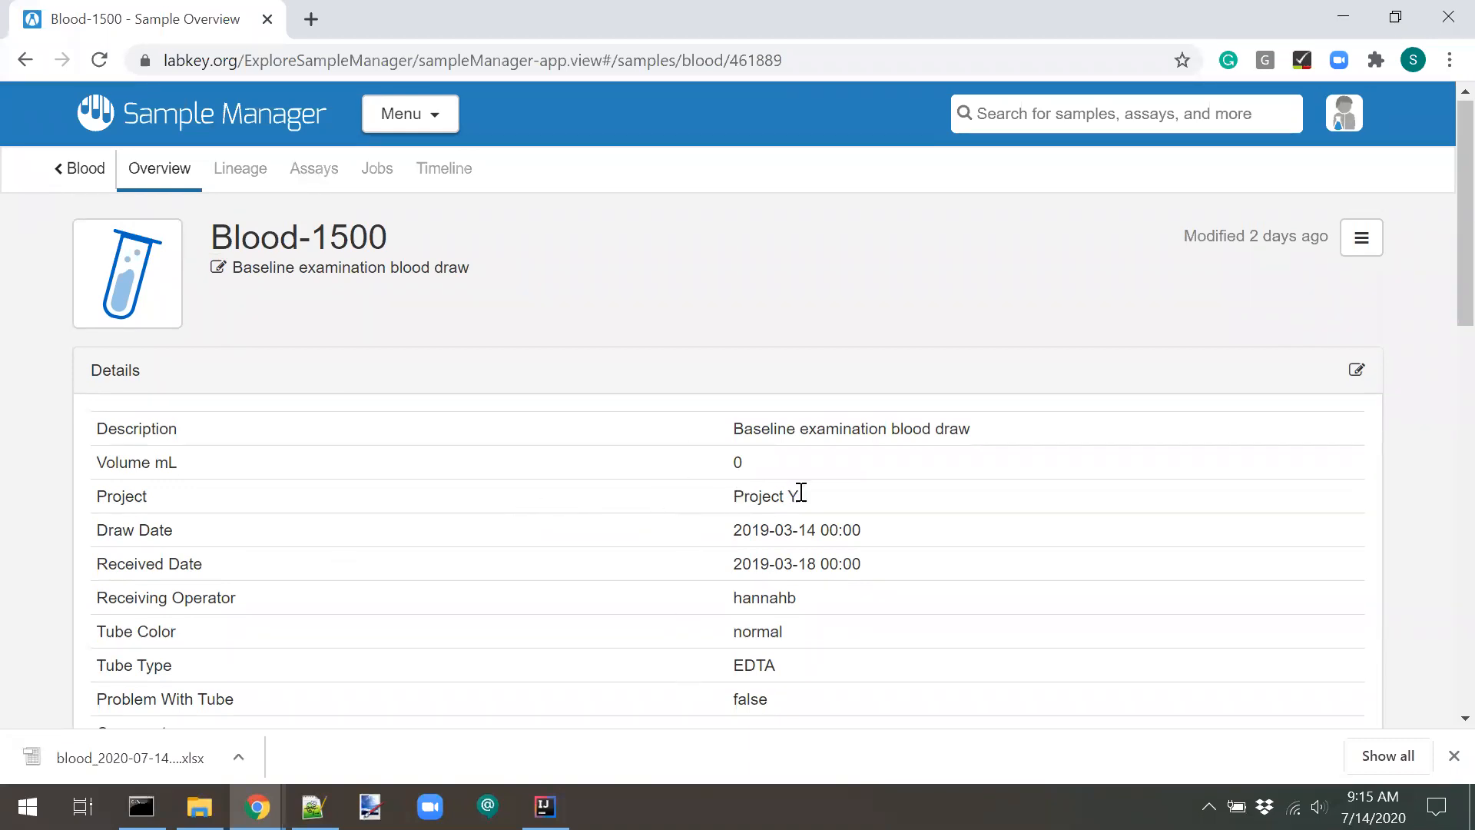
left_click_drag(740, 460, 731, 466)
double_click(765, 428)
left_click_drag(837, 427, 976, 427)
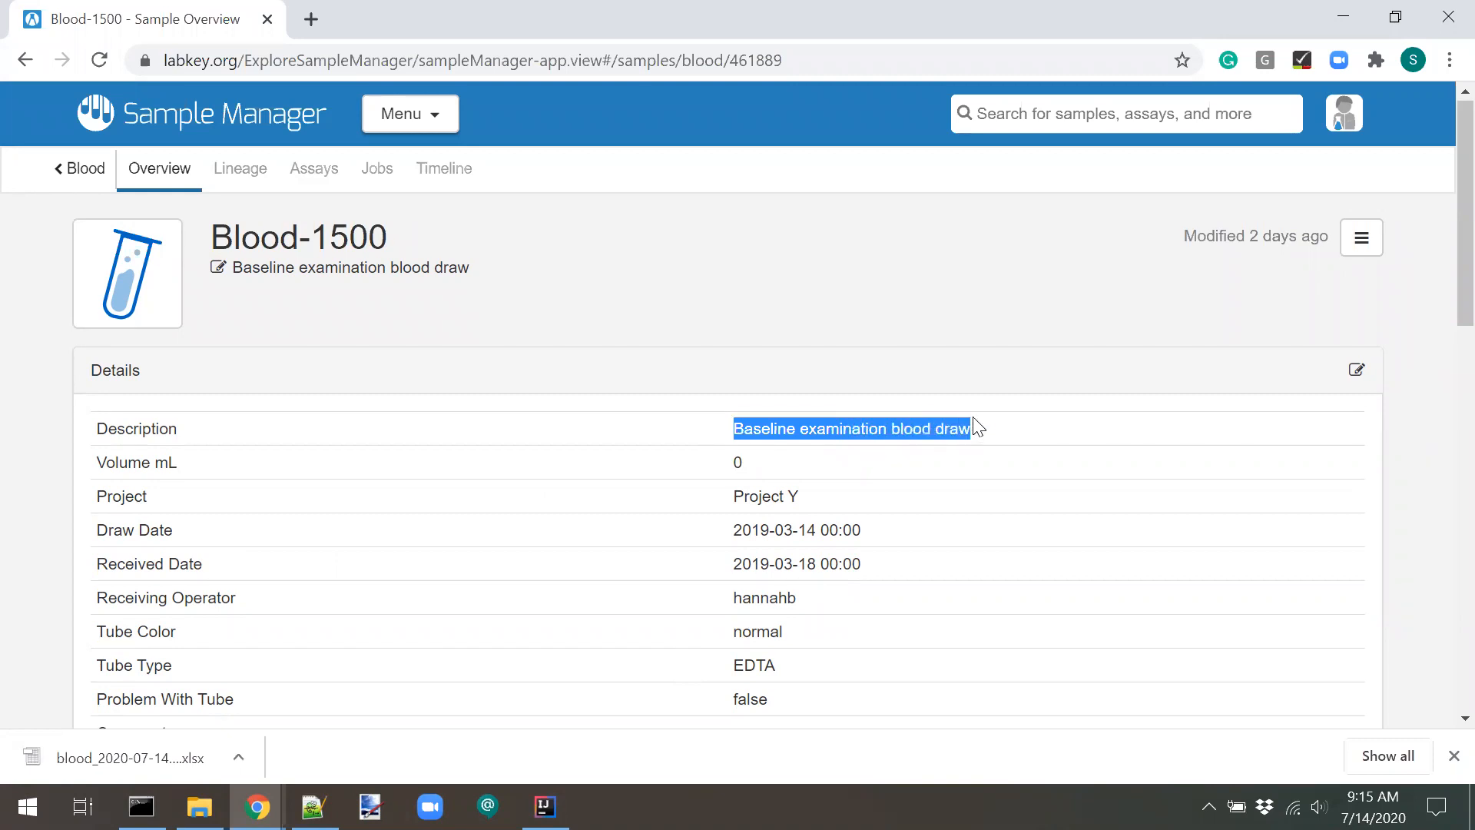
scroll(976, 427, "down", 2)
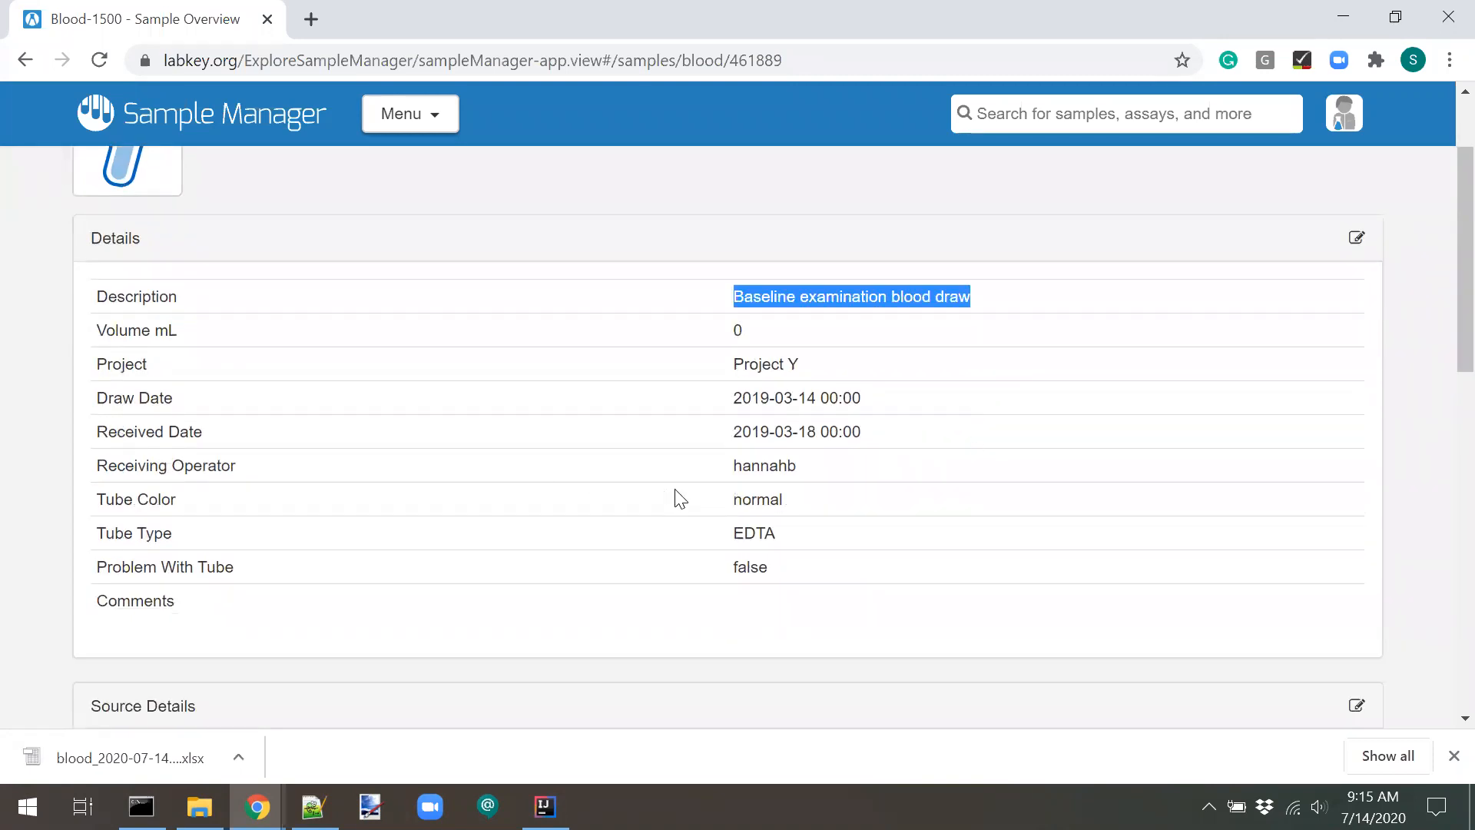
left_click_drag(734, 467, 839, 482)
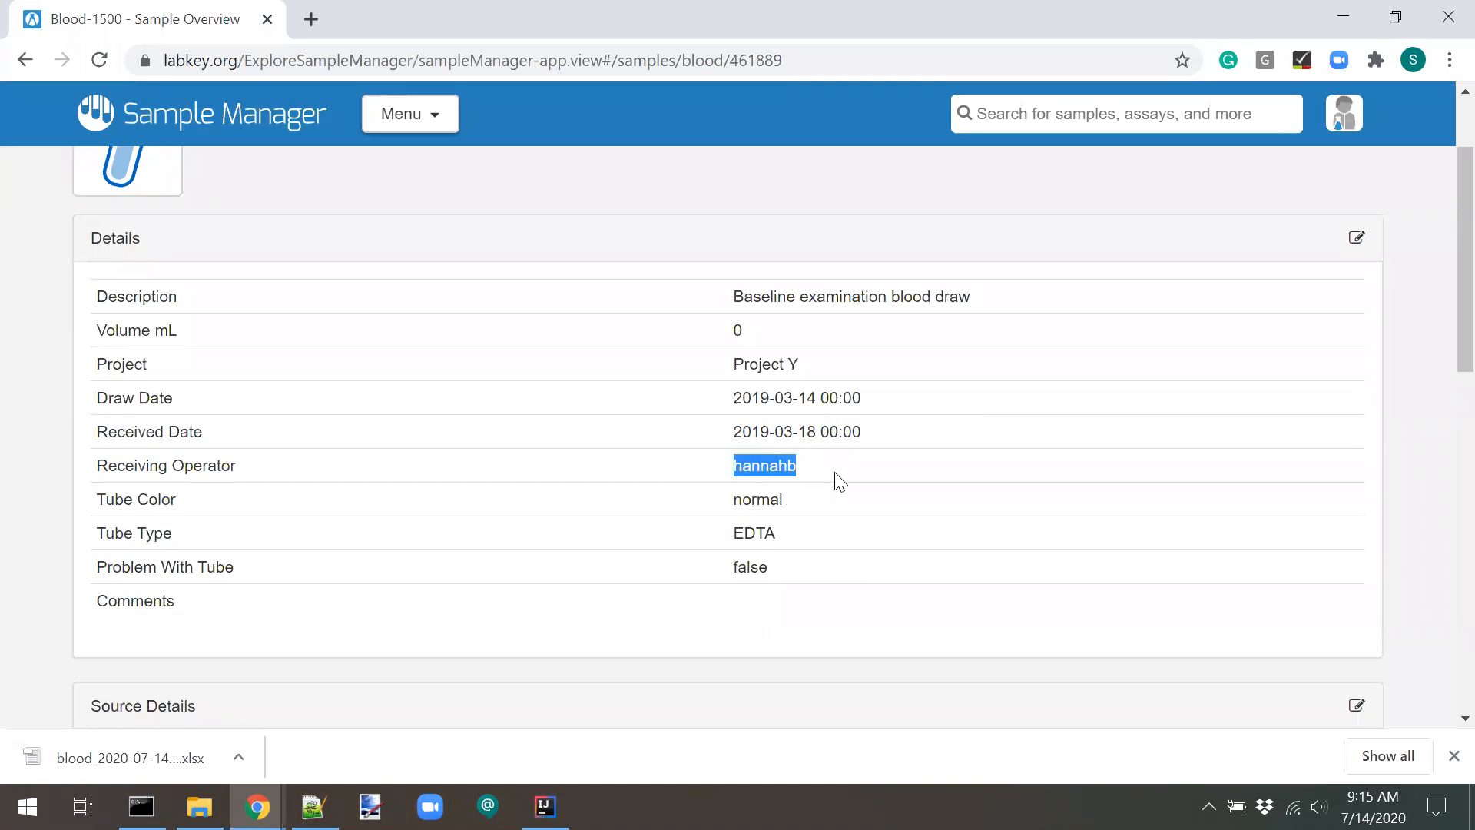
Review Blood-1500's source details for its linked labs, studies and subjects.
scroll(665, 486, "down", 3)
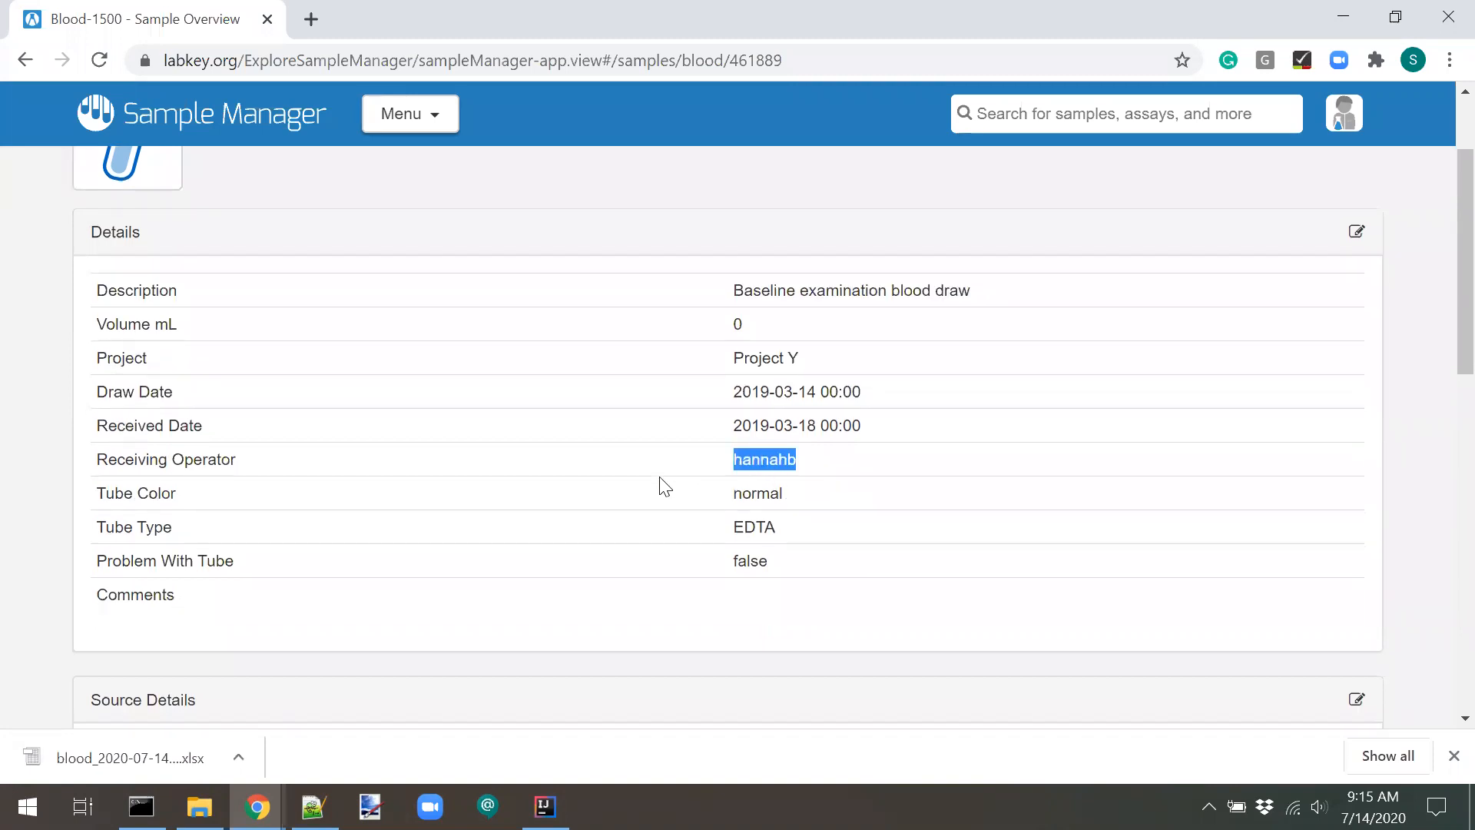
scroll(664, 485, "down", 3)
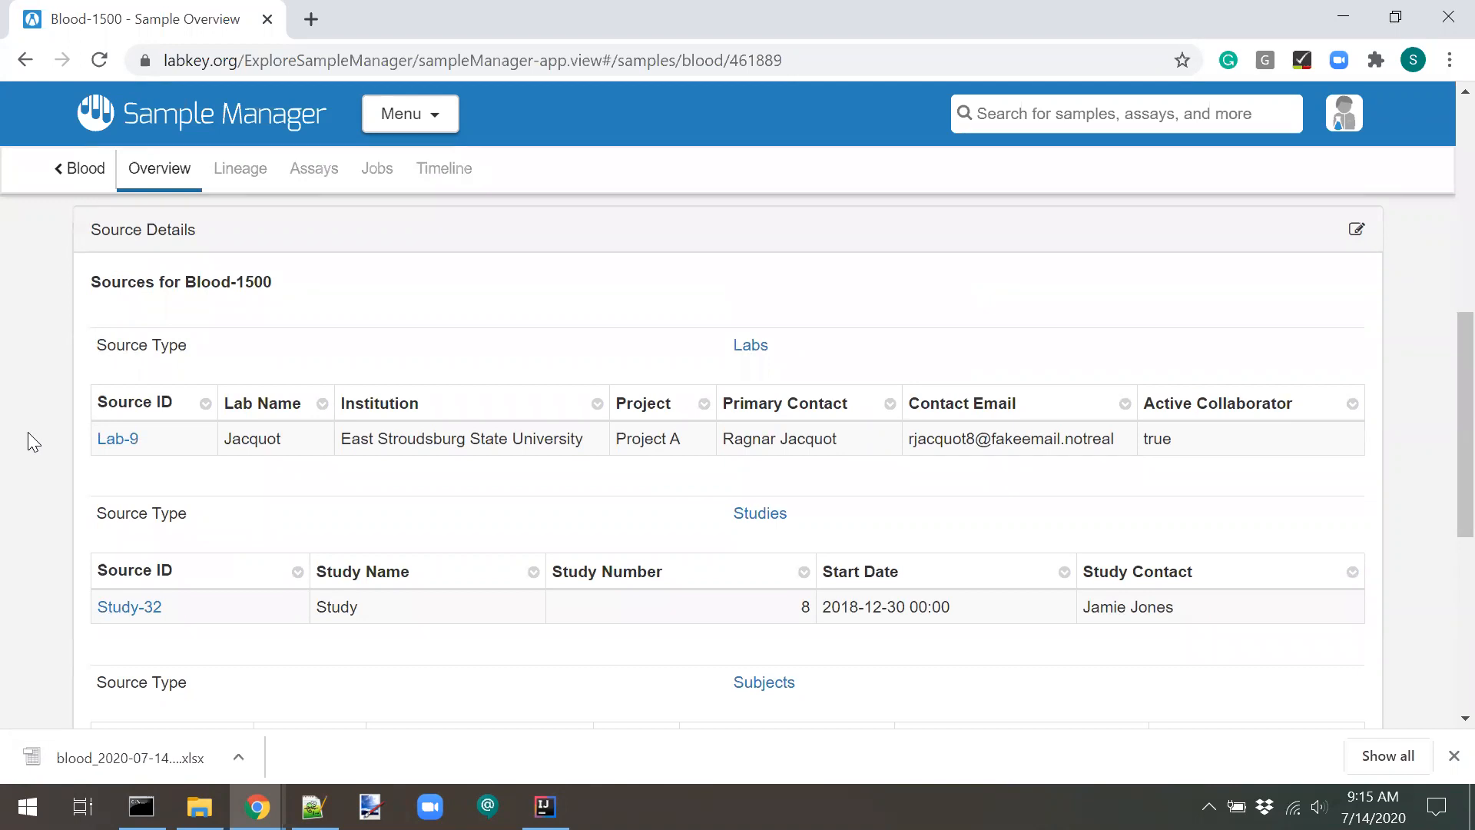
scroll(28, 433, "down", 1)
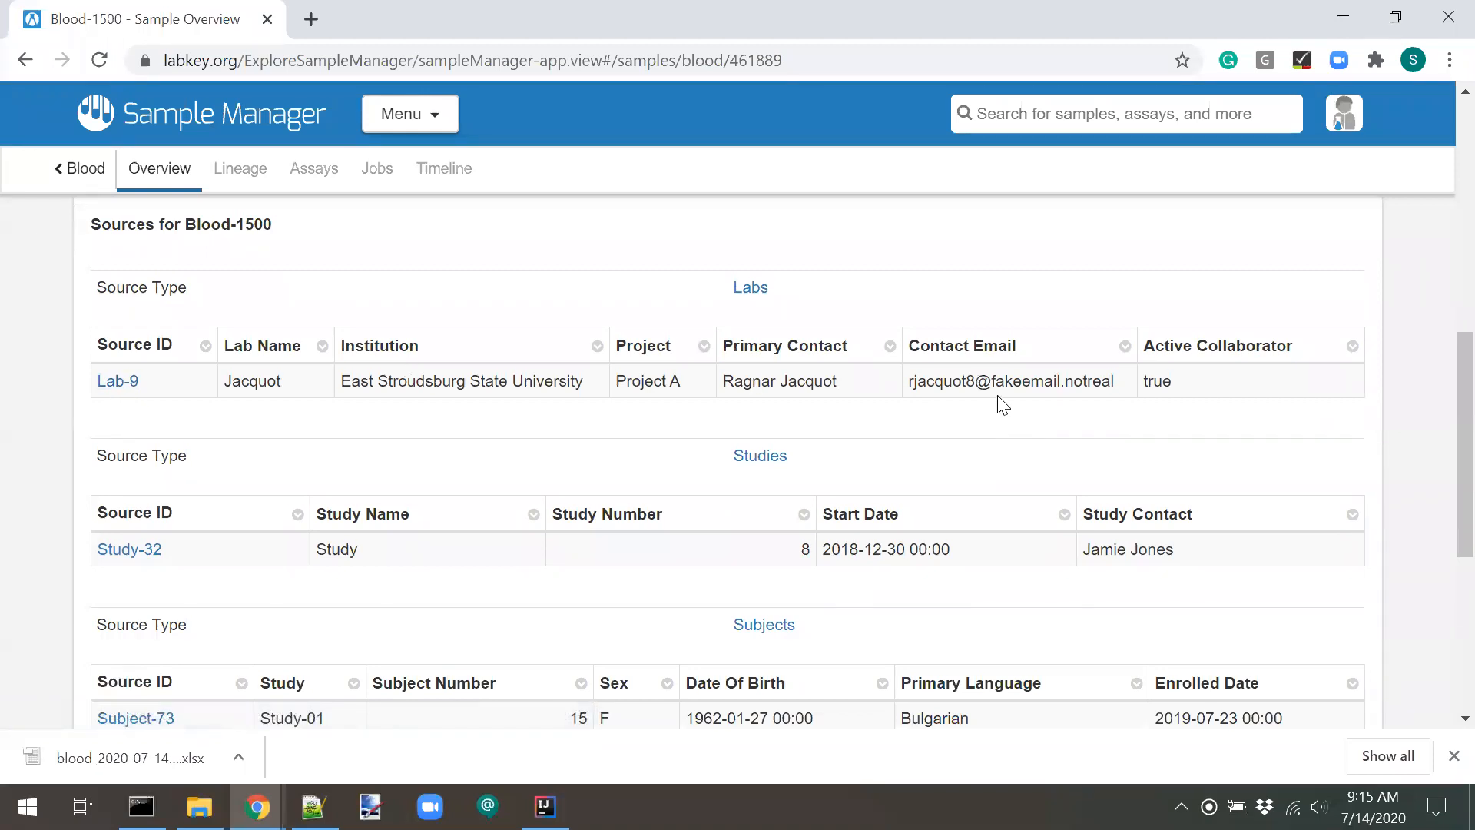
scroll(10, 546, "down", 2)
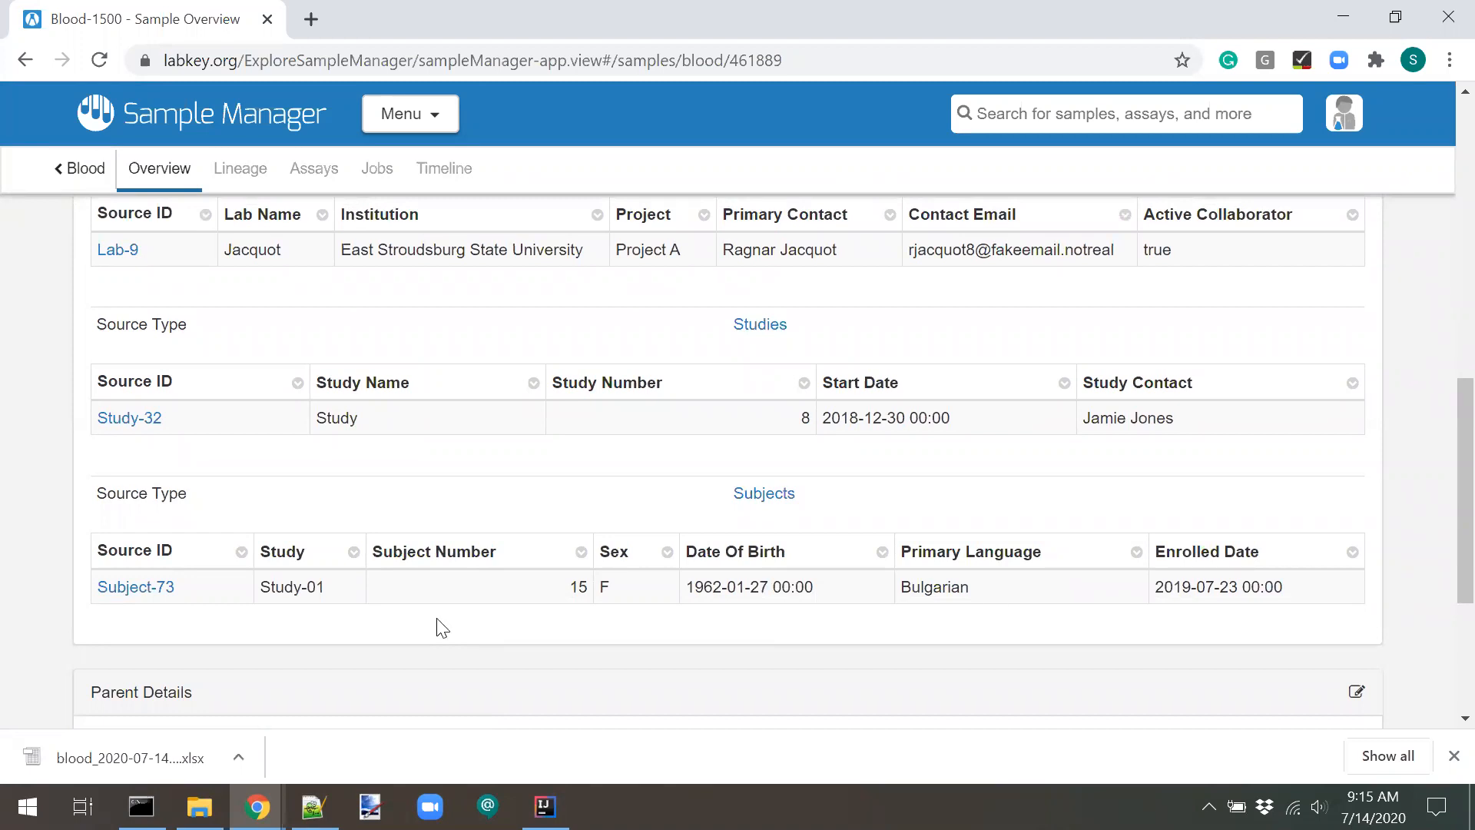
Open the lineage graph of sample Blood-1500 to view its sources and derived samples.
scroll(440, 626, "up", 2)
scroll(440, 626, "up", 7)
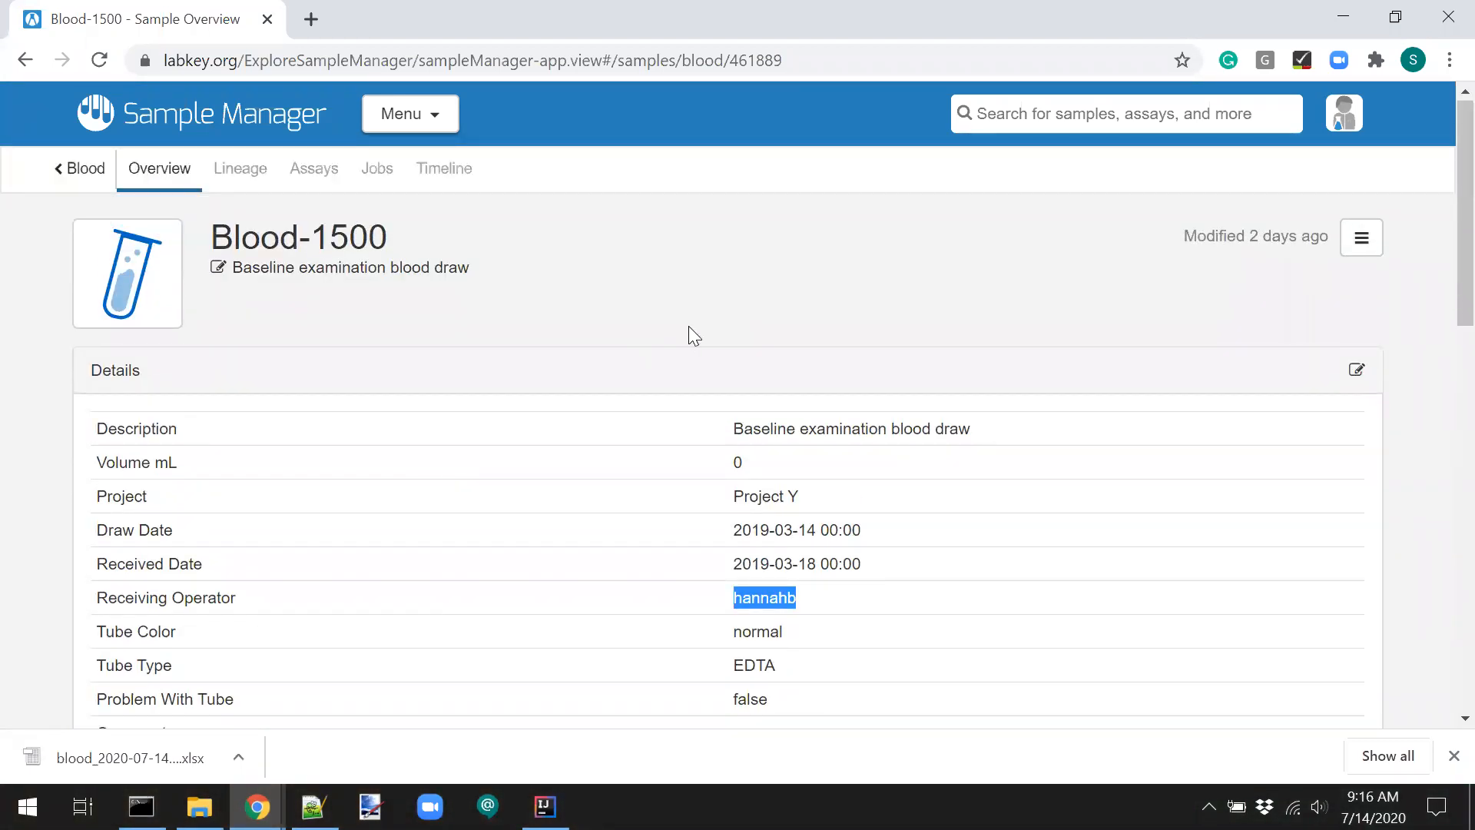
left_click(243, 176)
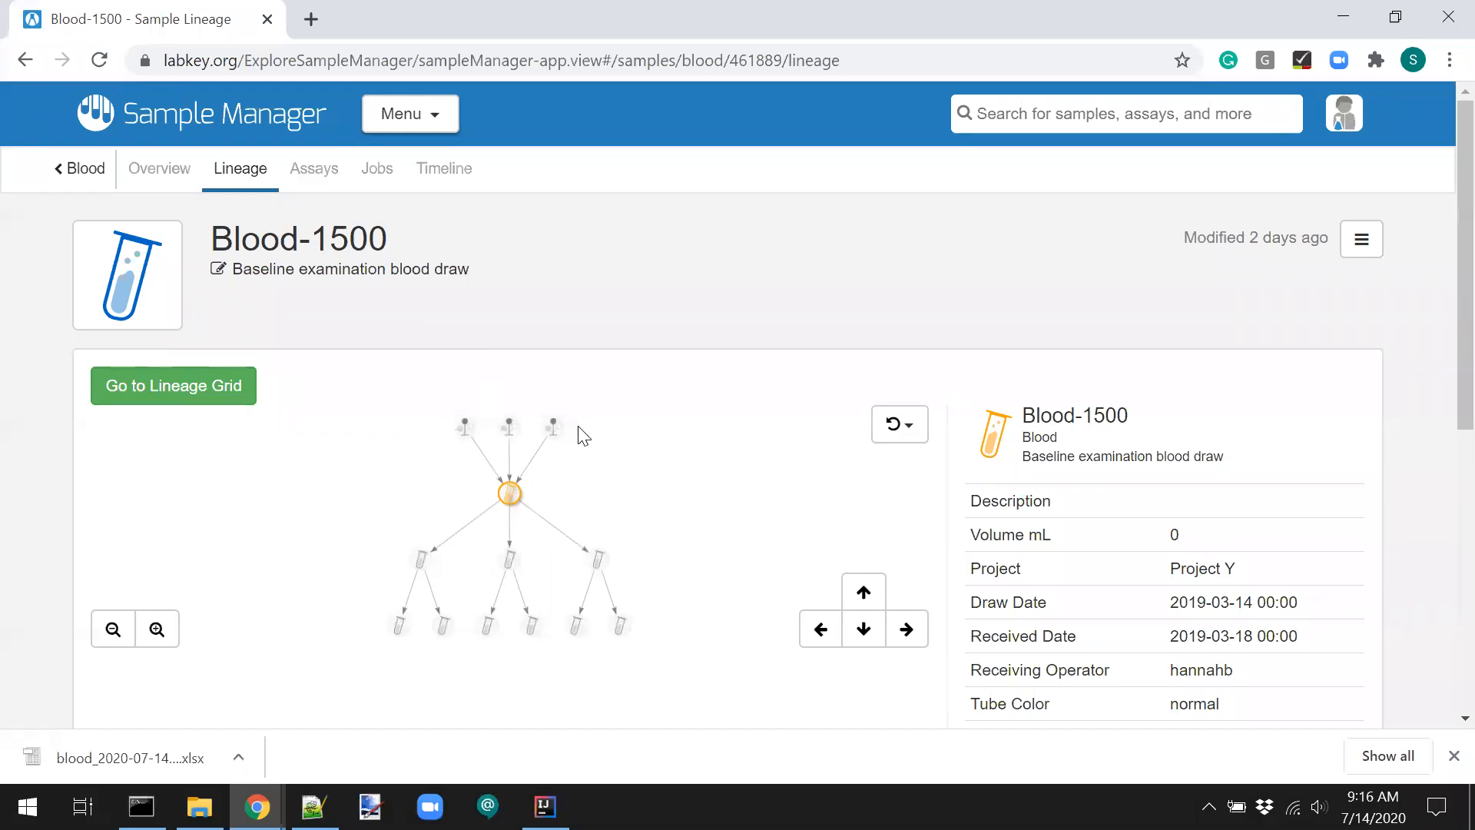
Inspect the details of Blood-1500's three source nodes in the lineage graph: Study-32, Subject-73 and Lab-9.
left_click(463, 427)
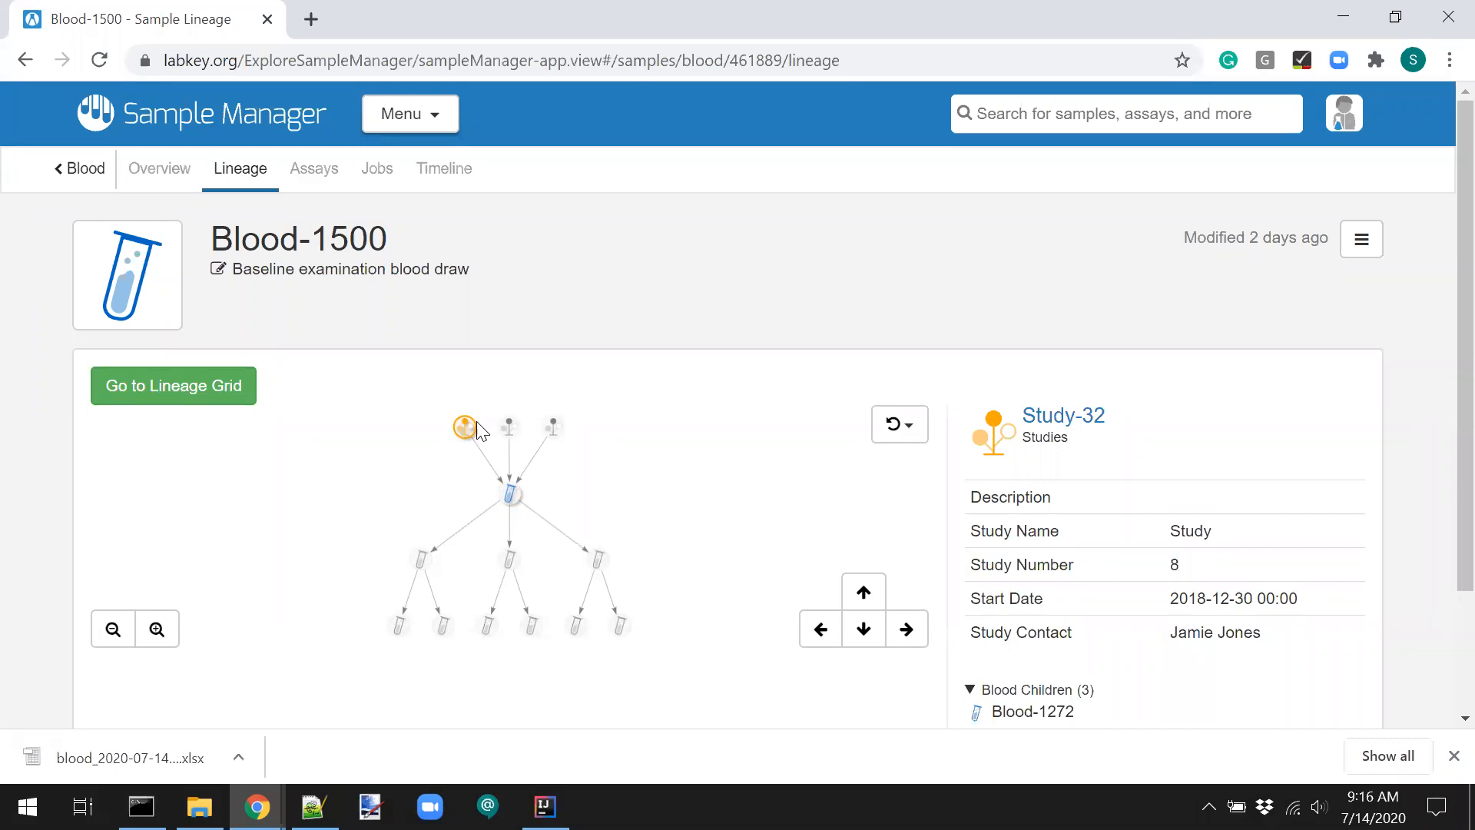
left_click(508, 427)
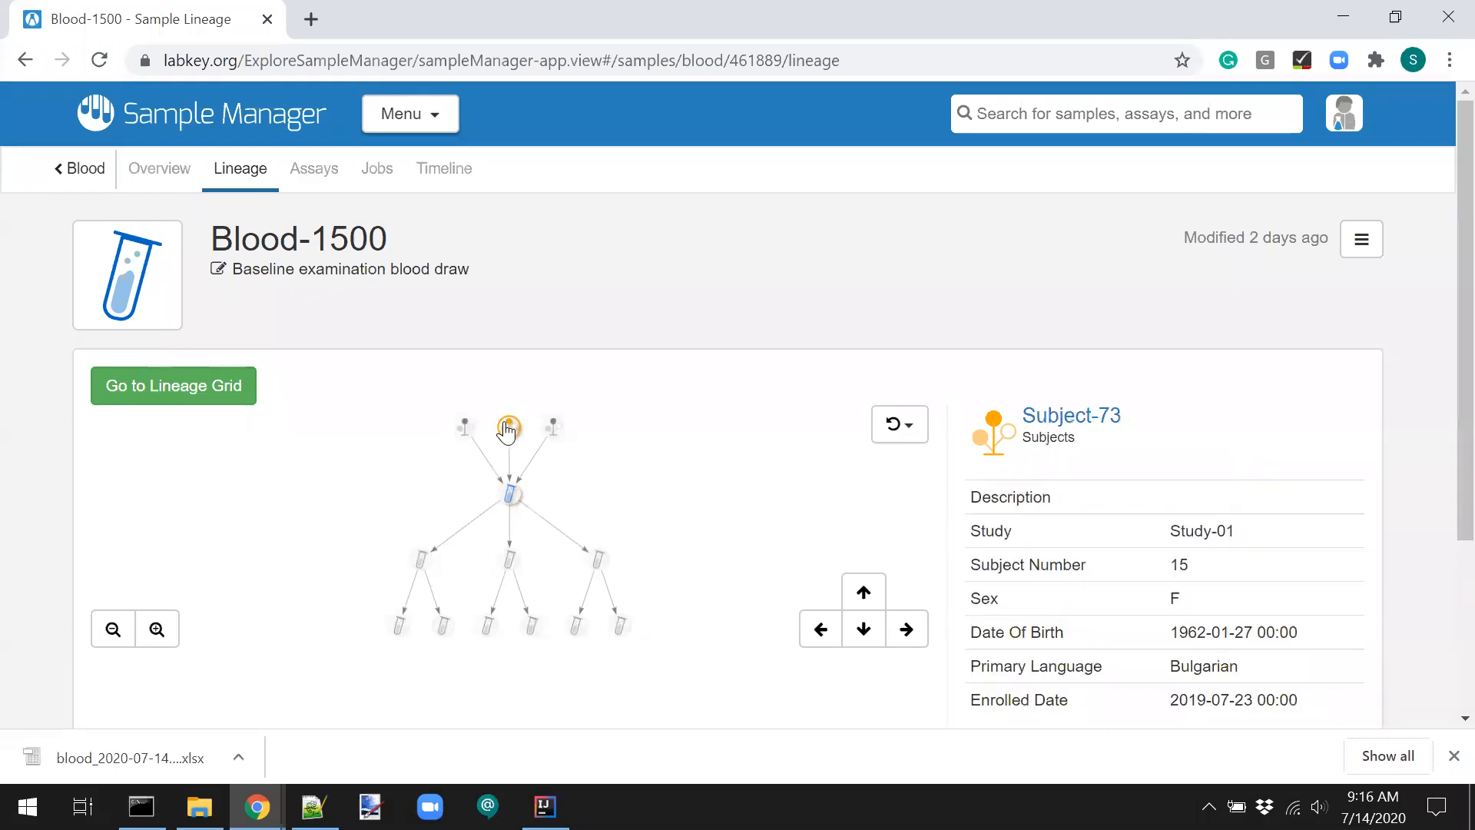
left_click(554, 428)
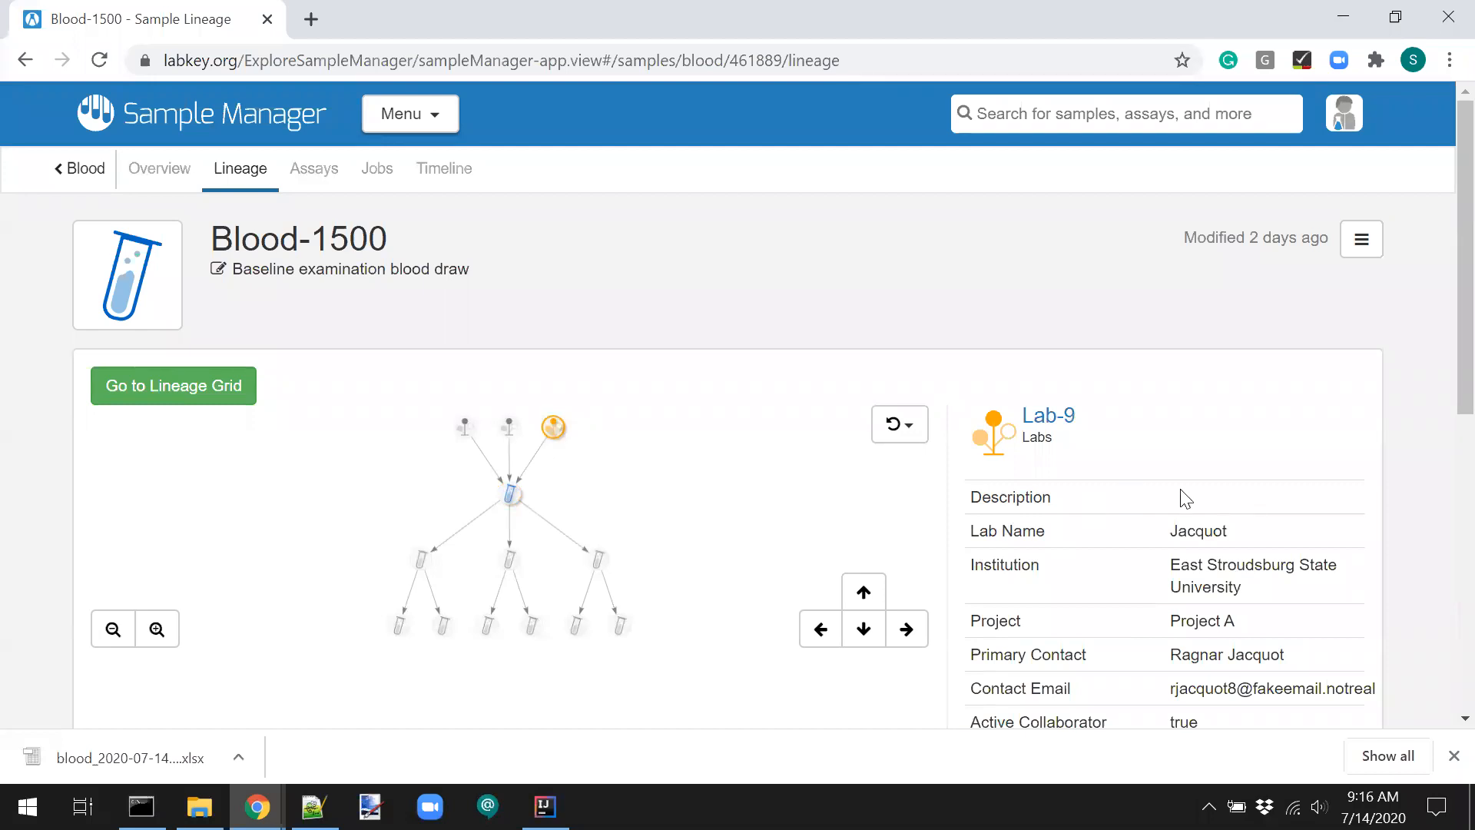
left_click_drag(952, 388, 1291, 500)
left_click(671, 265)
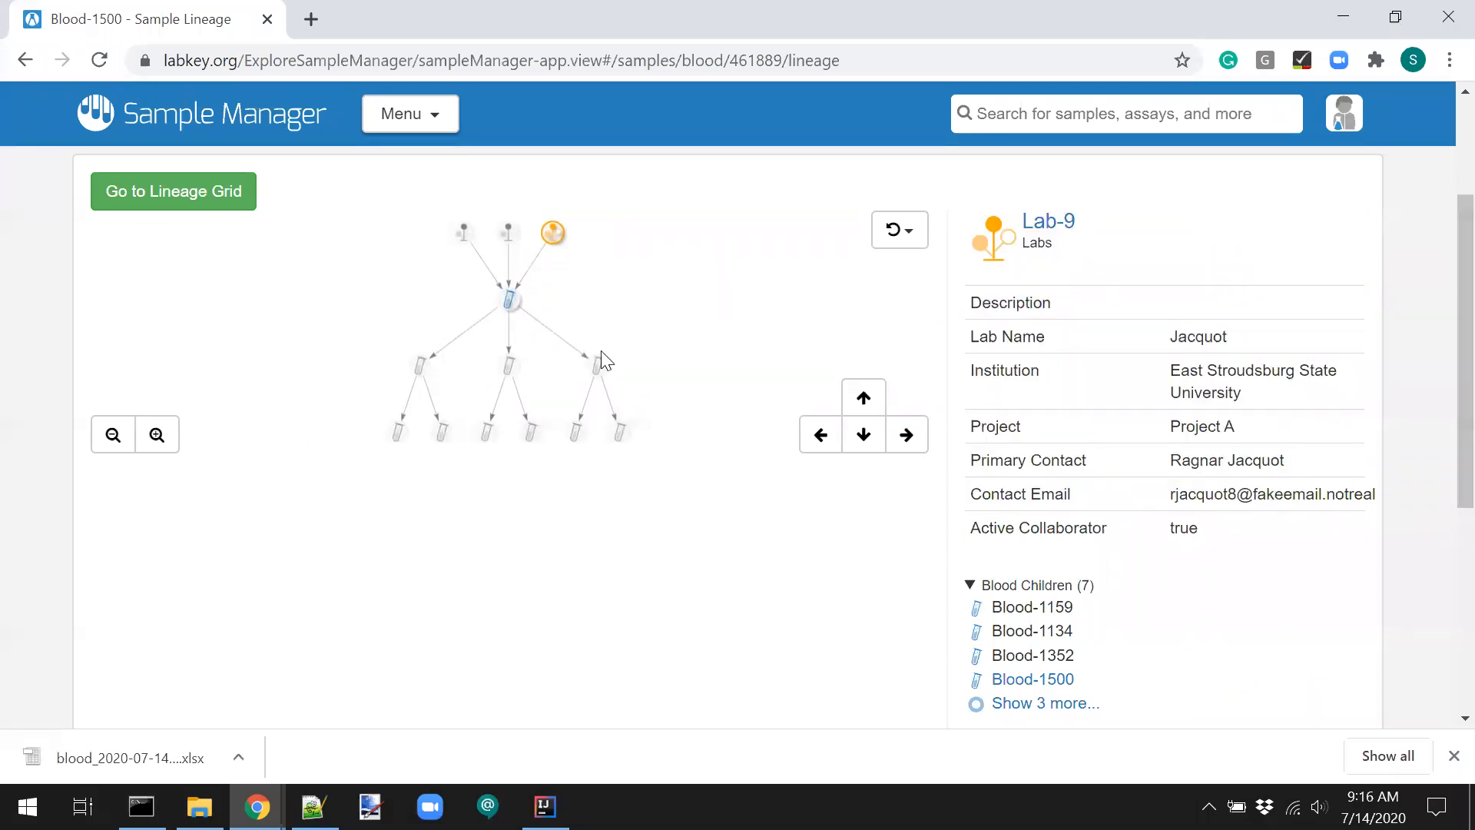
Inspect the Blood-1500 node and each of its three derived PBMC samples in the lineage graph.
left_click(509, 303)
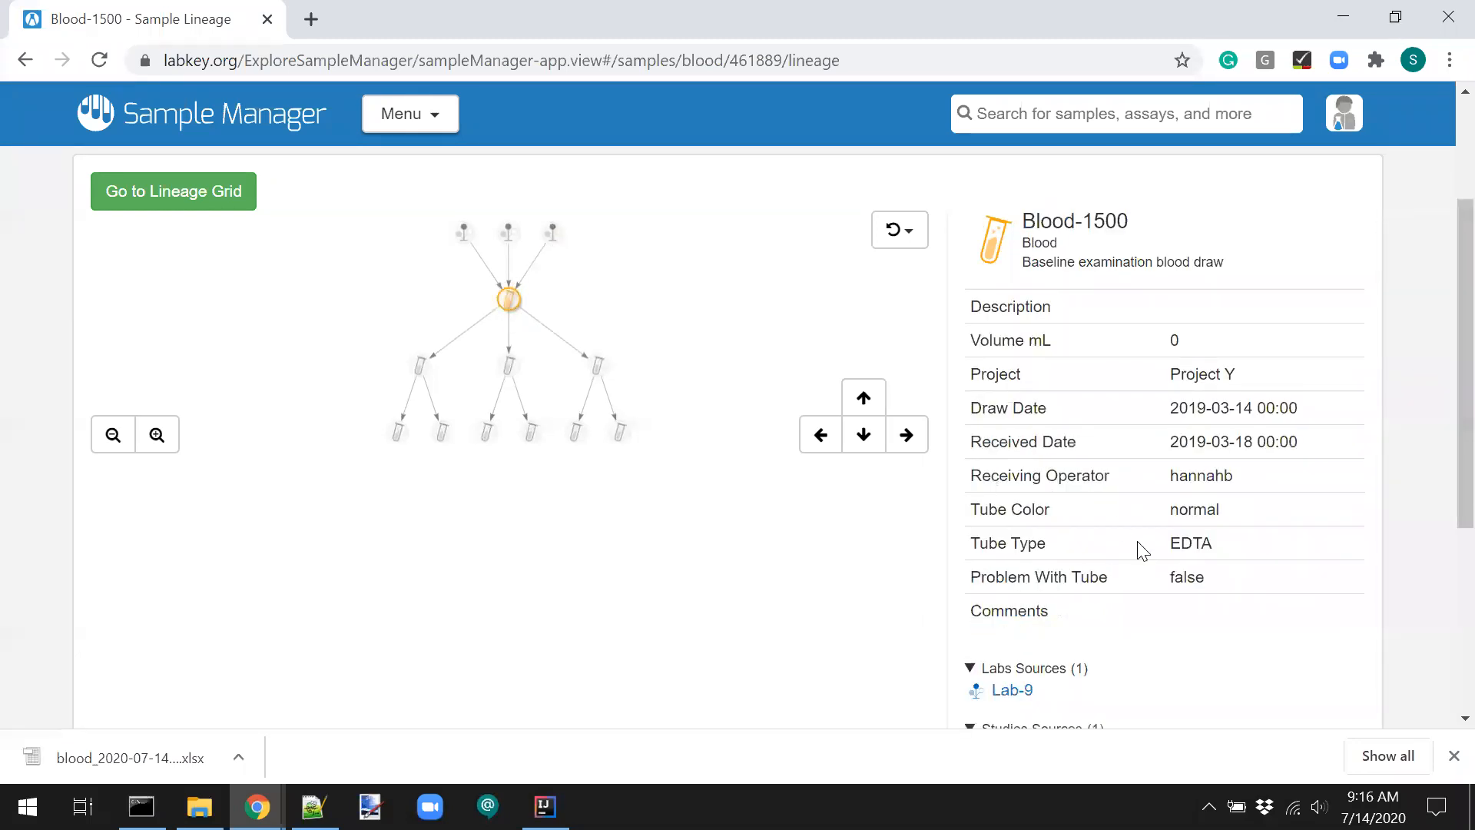
left_click(417, 369)
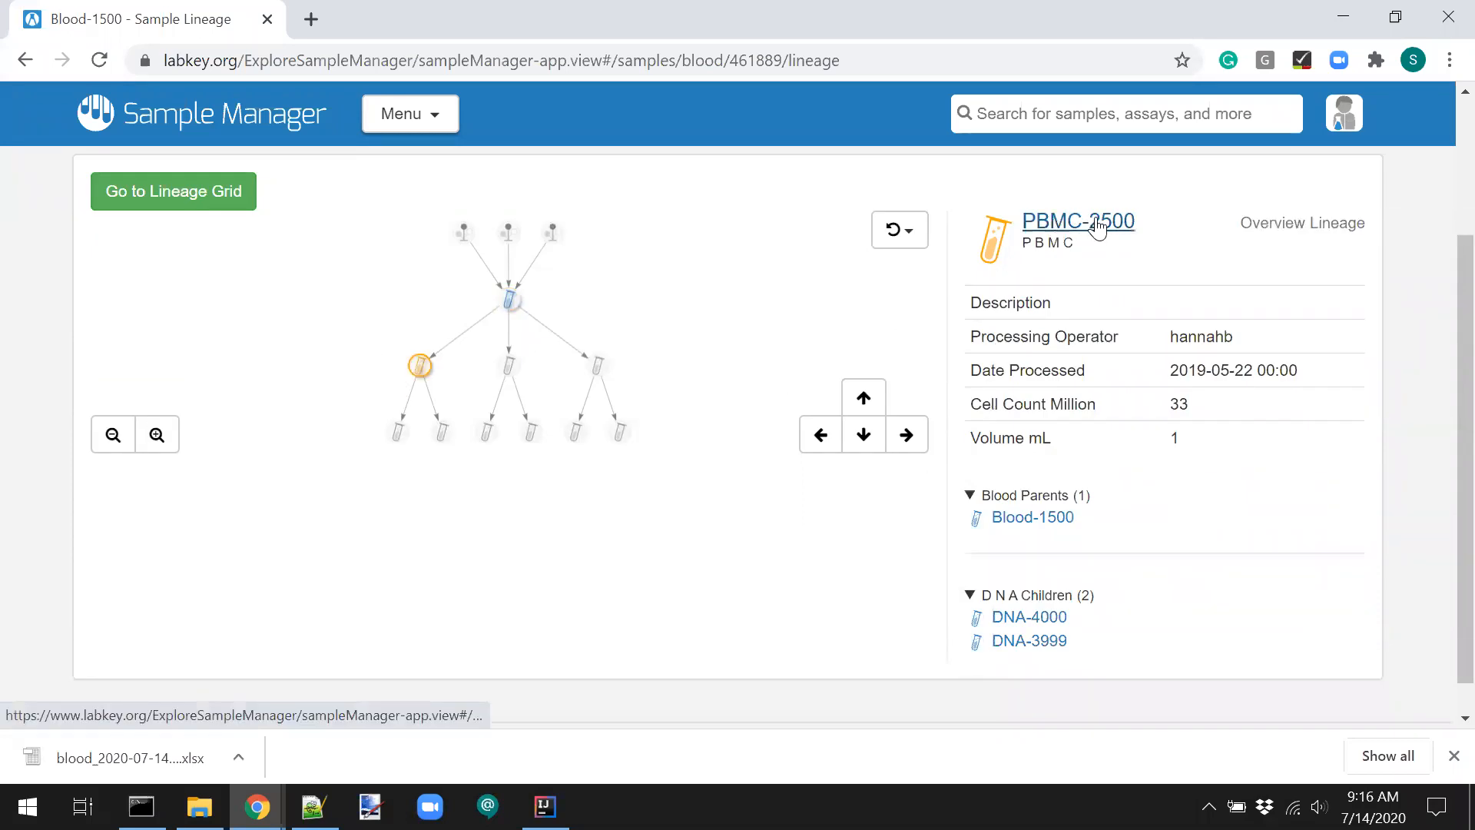
left_click(509, 368)
left_click(600, 367)
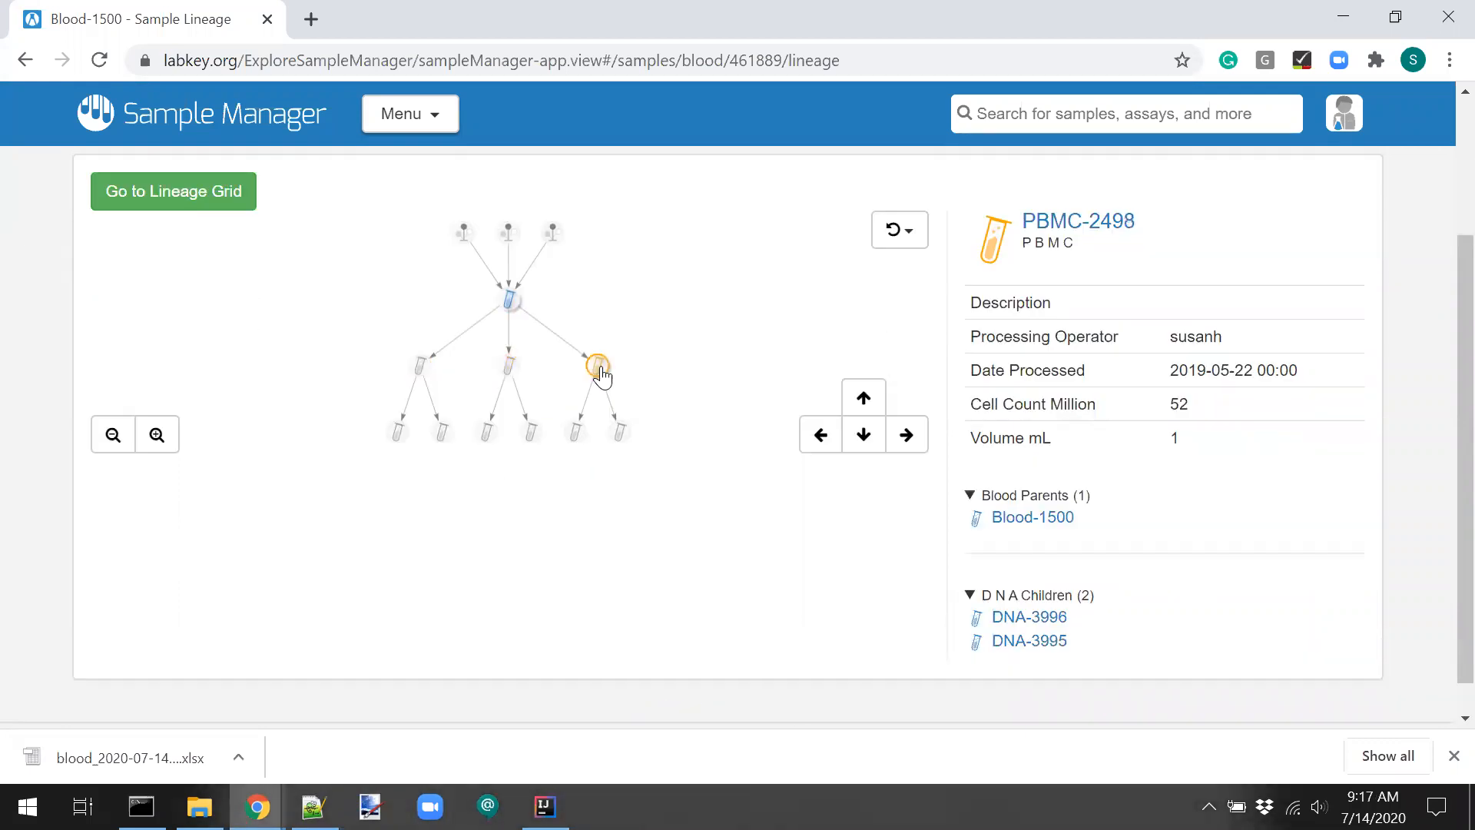
View the details of DNA samples DNA-4000, DNA-3999 and DNA-3998 in the lineage graph.
left_click(406, 438)
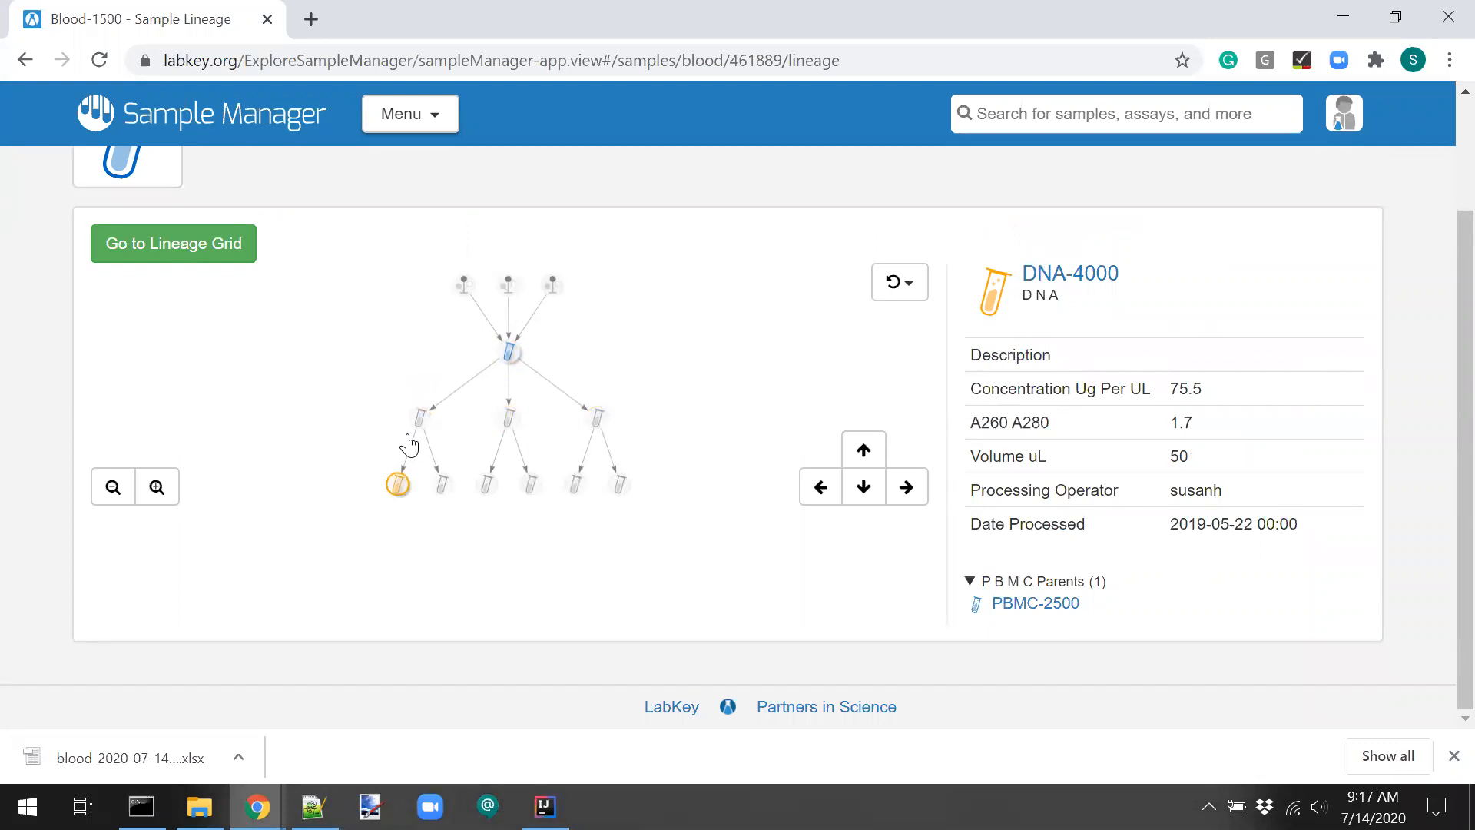
left_click(444, 487)
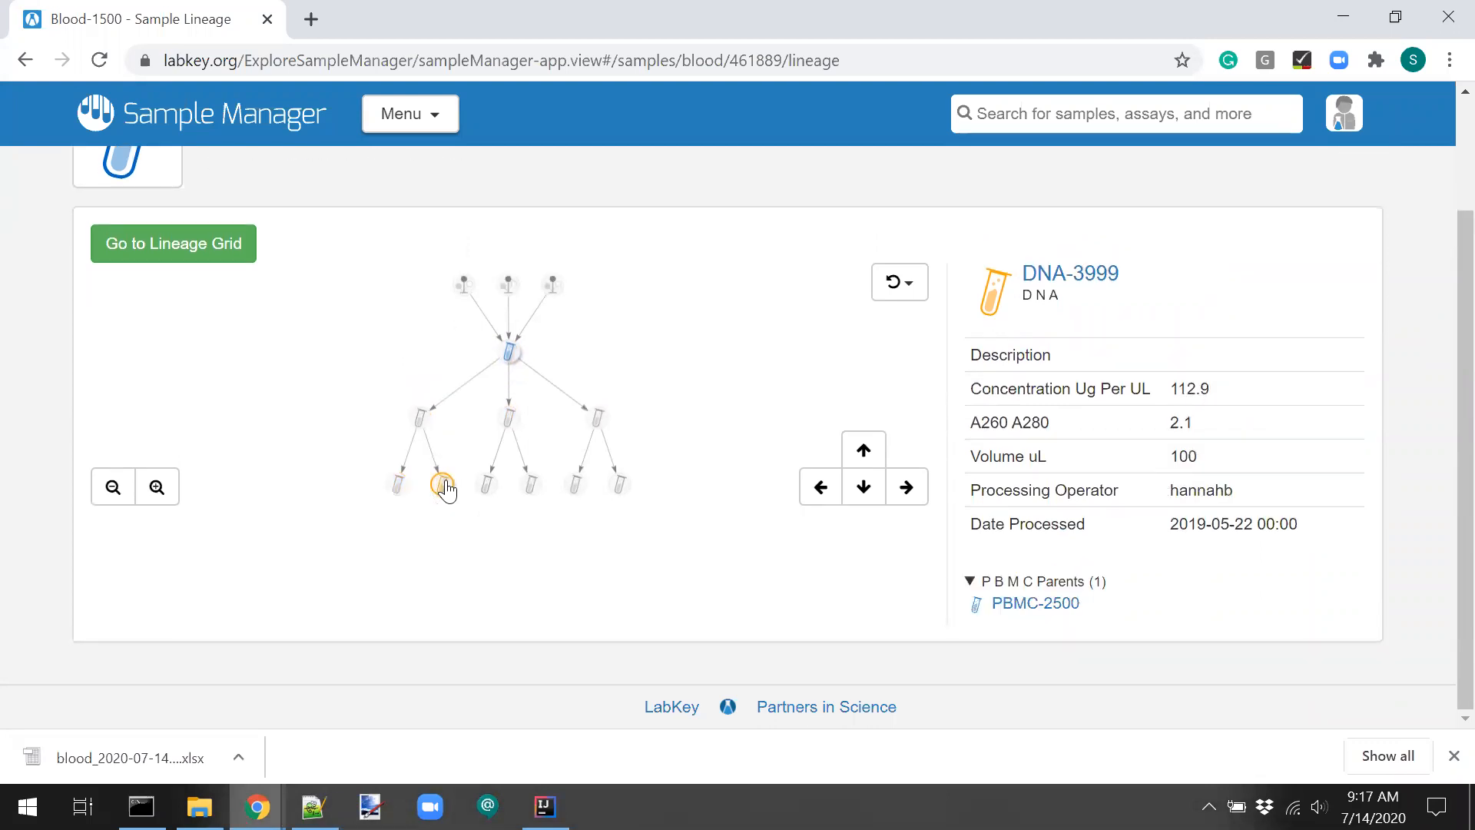
left_click(486, 487)
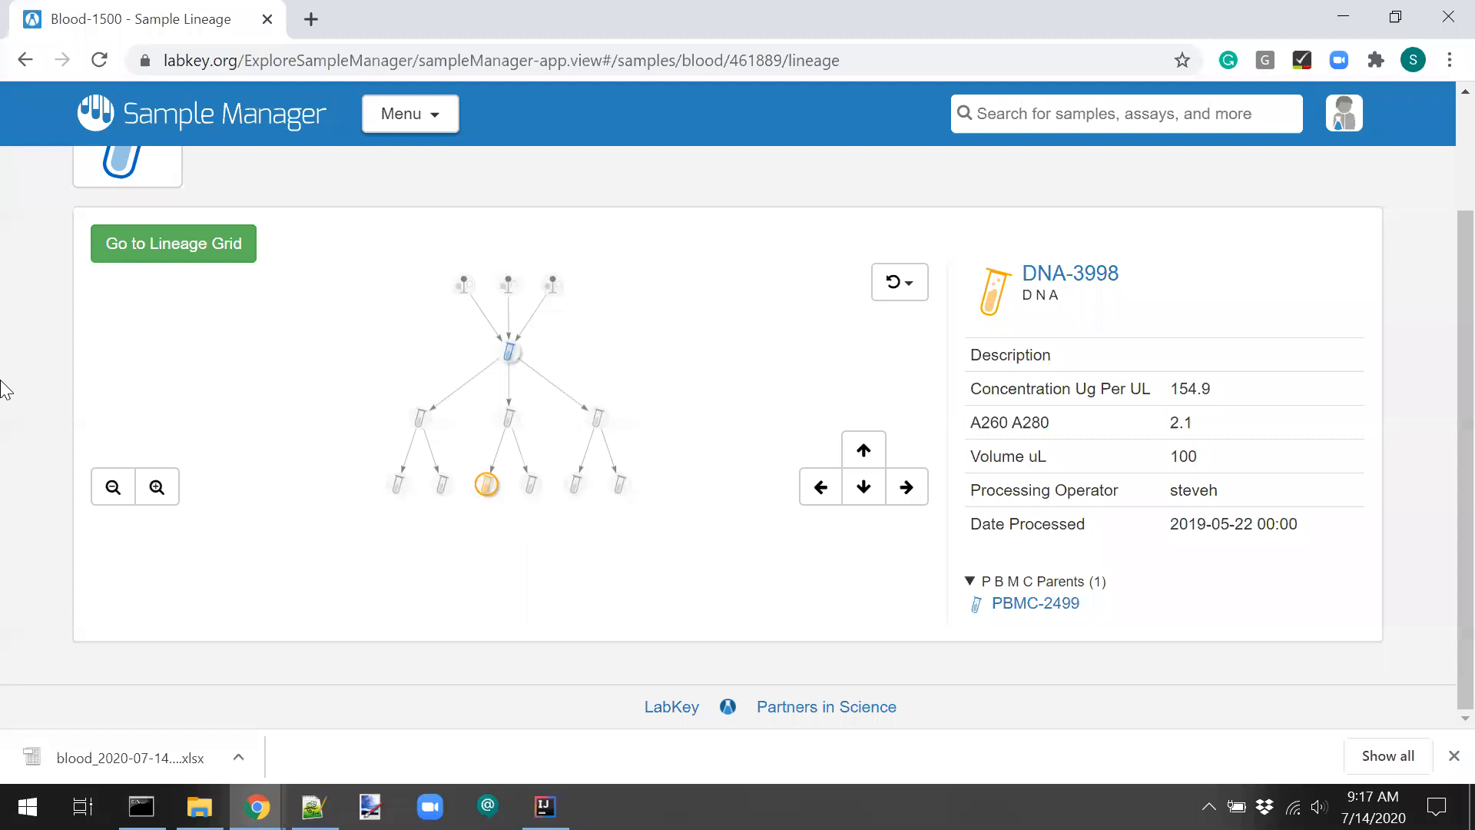
Open Blood-1500's assay results and review its Chemistry, Nutrients and CBC data.
scroll(0, 388, "up", 2)
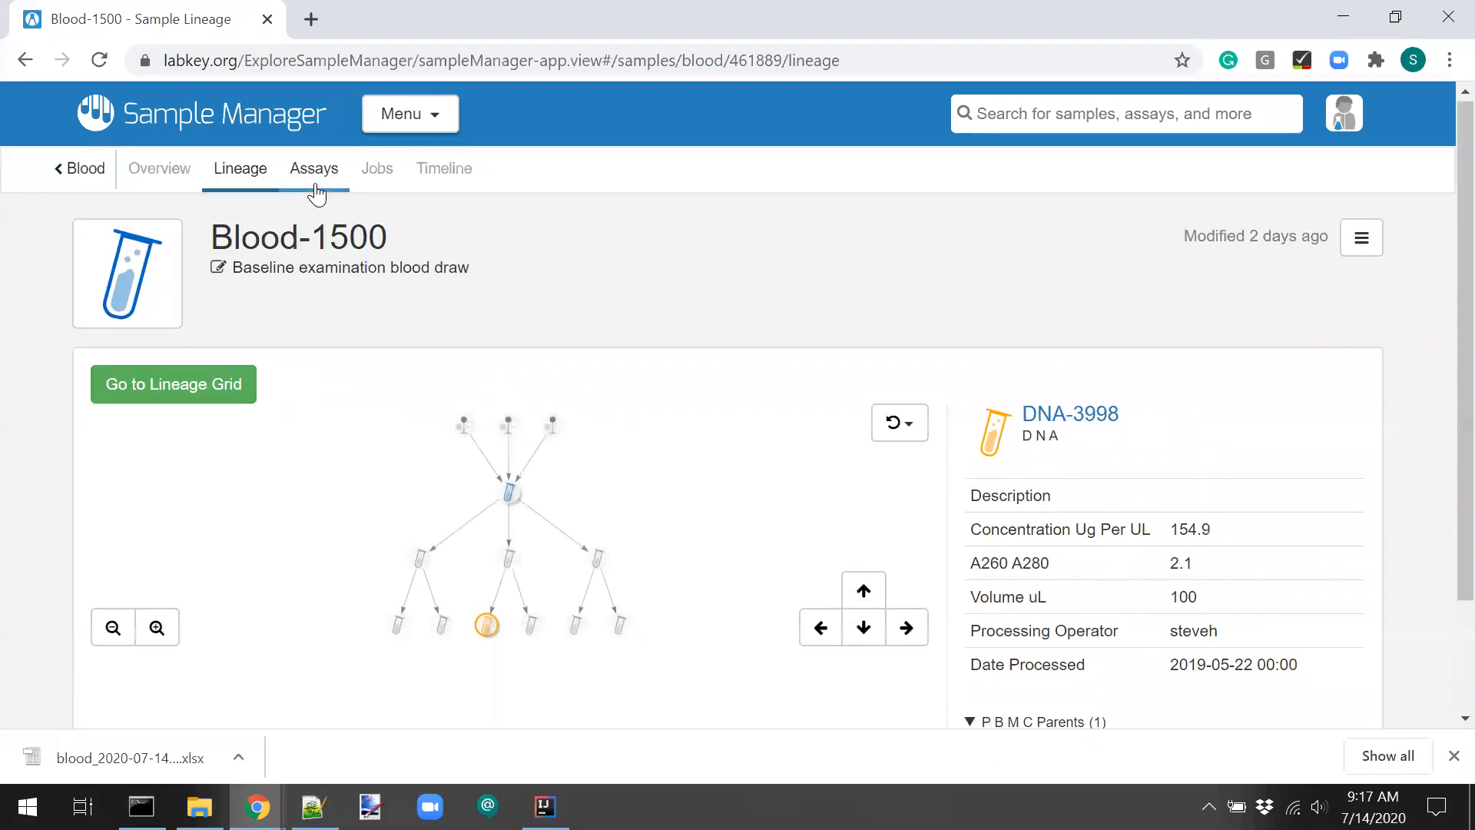
left_click(314, 169)
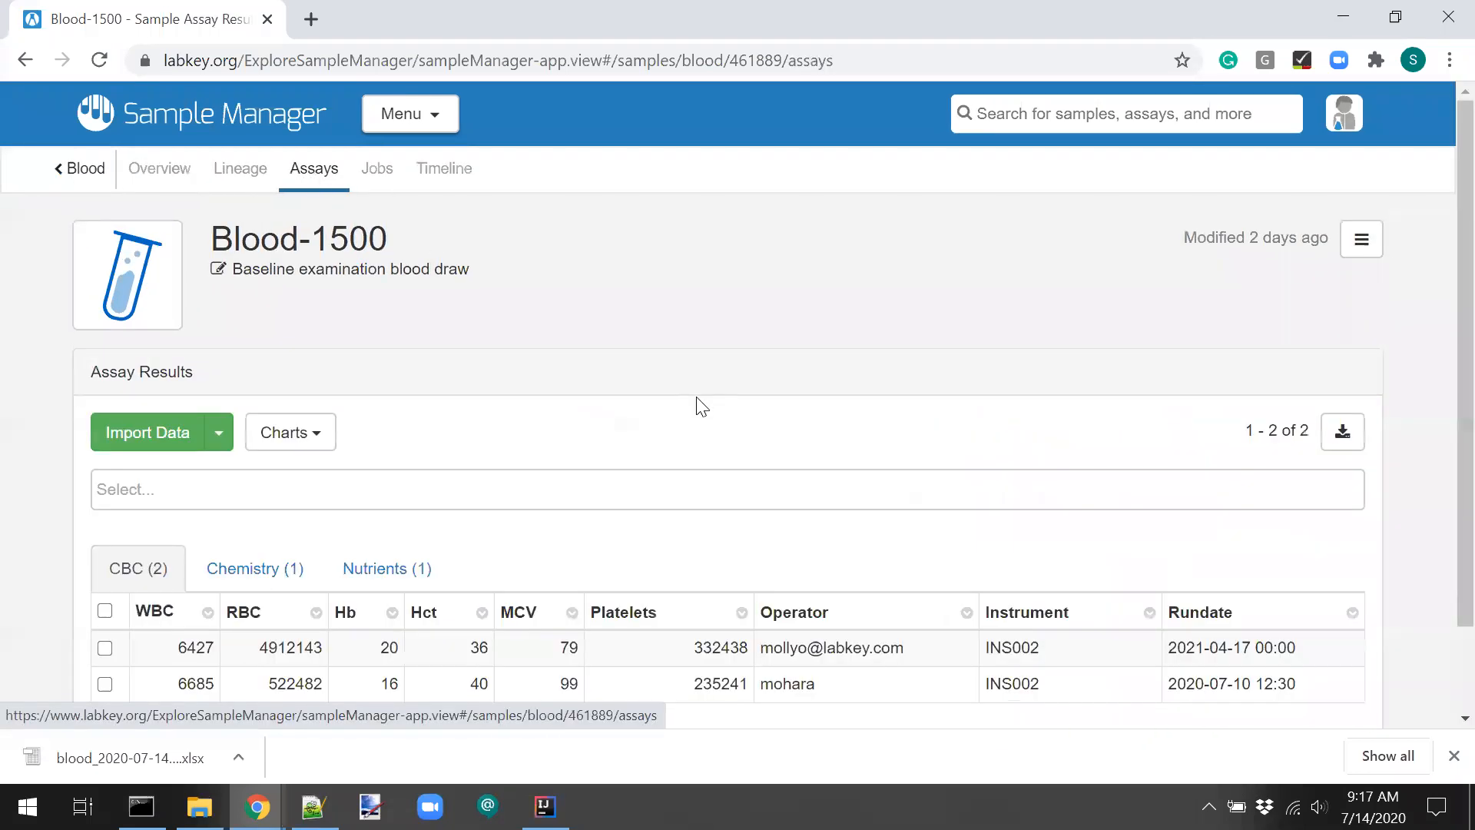
scroll(699, 405, "down", 1)
scroll(600, 290, "up", 1)
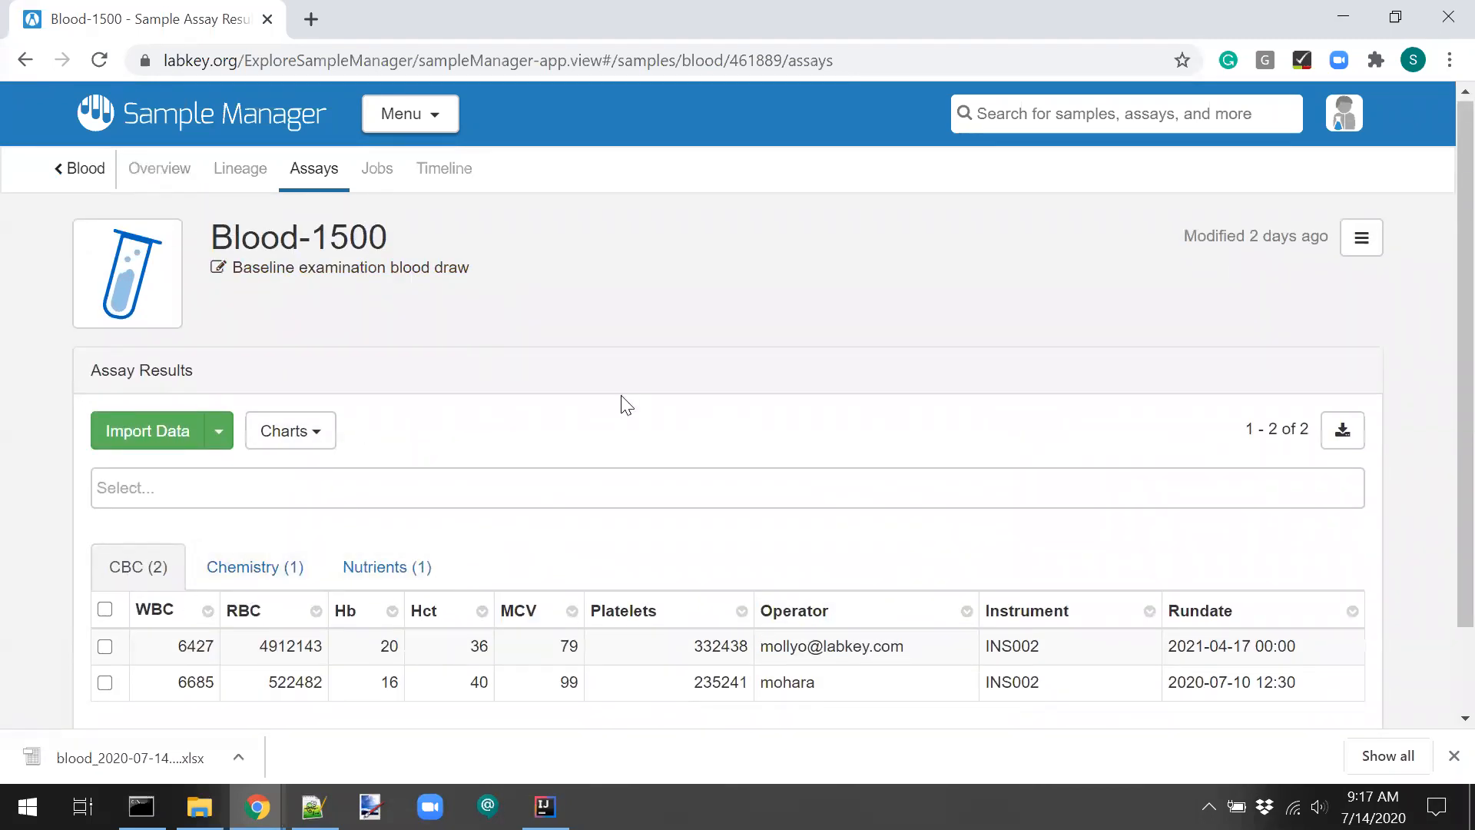
scroll(630, 402, "down", 1)
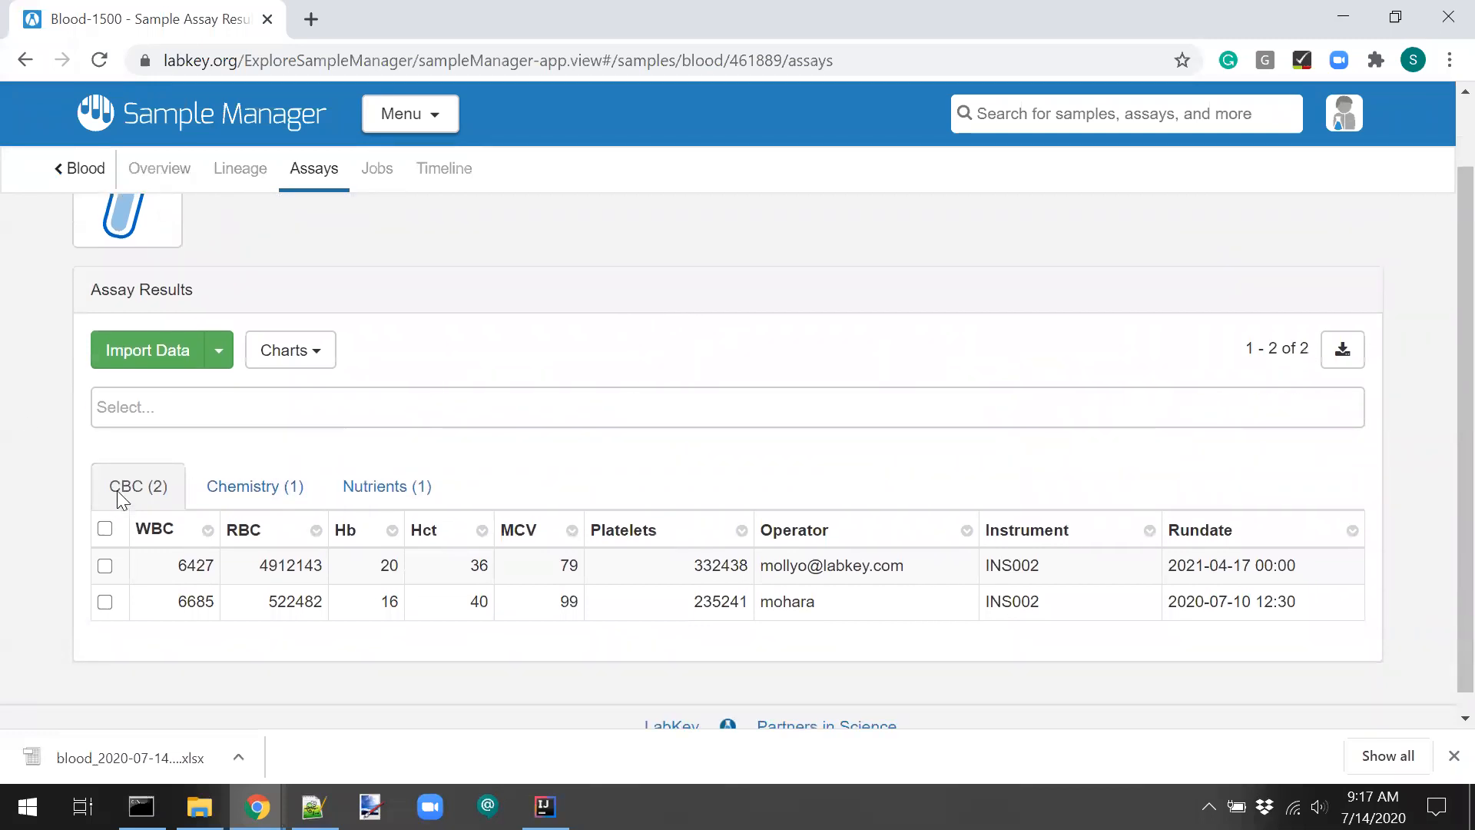
left_click(253, 492)
left_click(374, 488)
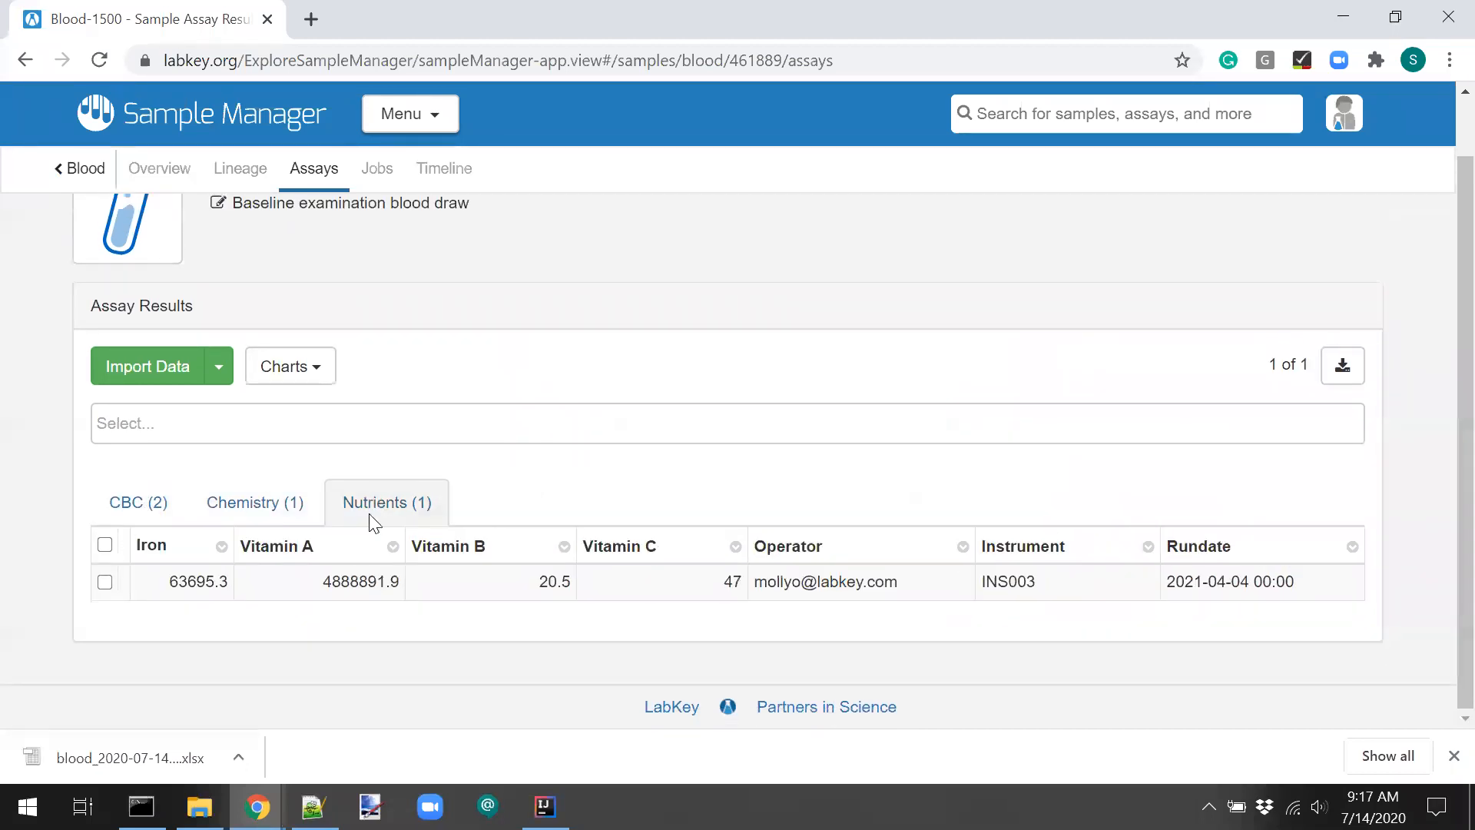
left_click(120, 506)
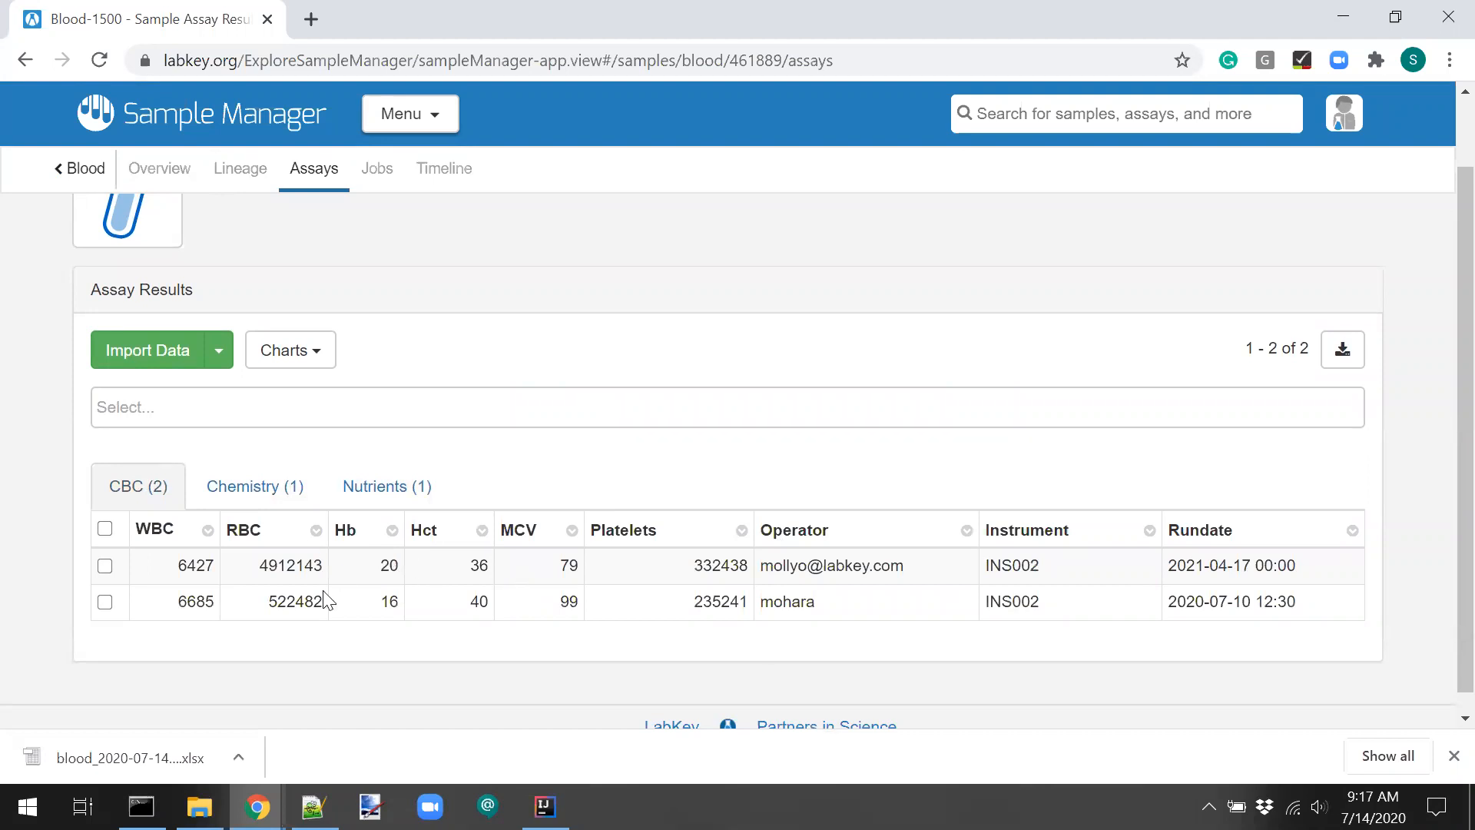
Open the list of jobs that include Blood-1500 and review their assignees, due dates, status and priority.
scroll(651, 381, "up", 1)
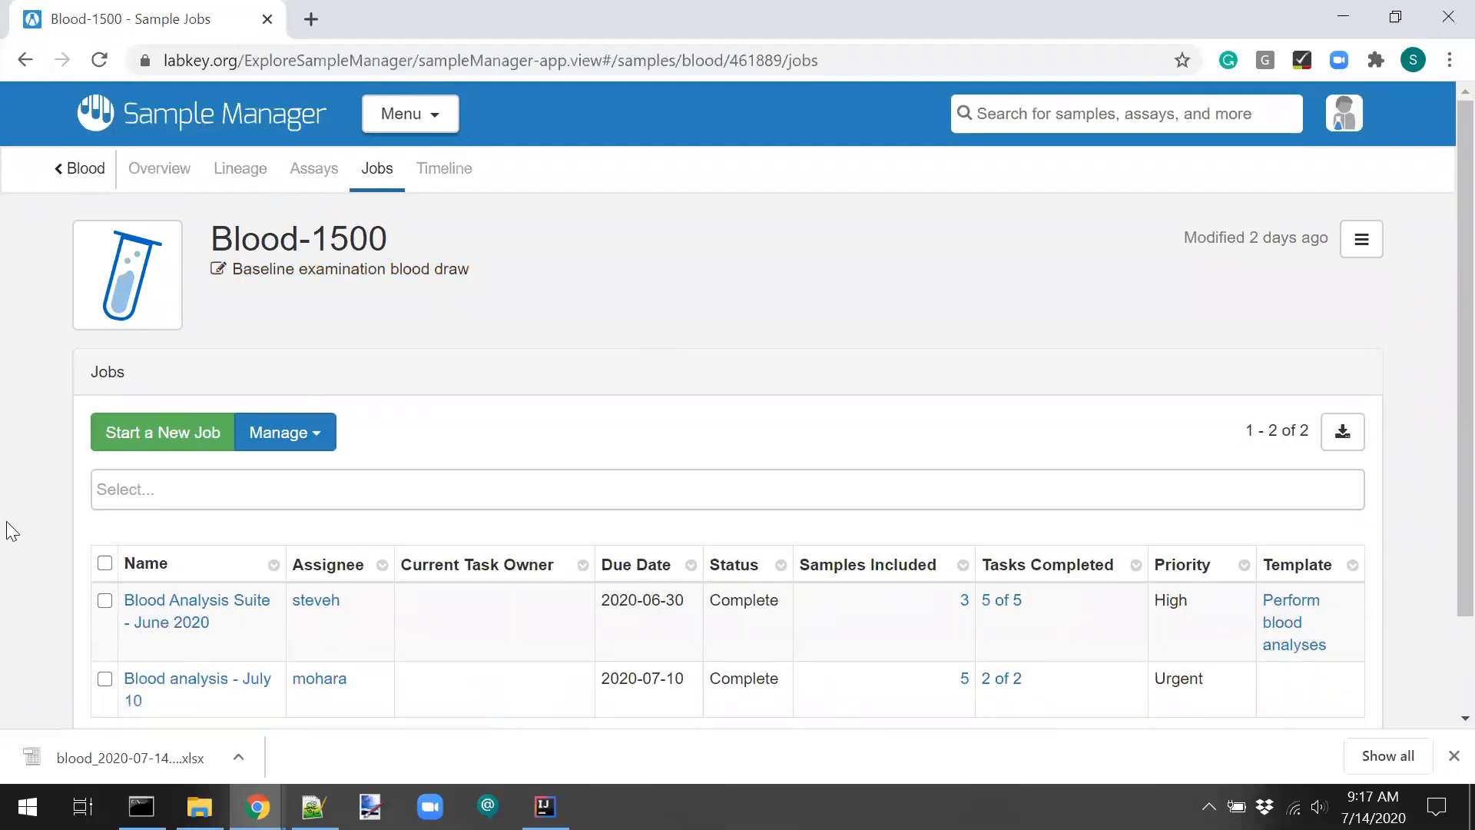
scroll(4, 523, "down", 1)
scroll(7, 521, "up", 1)
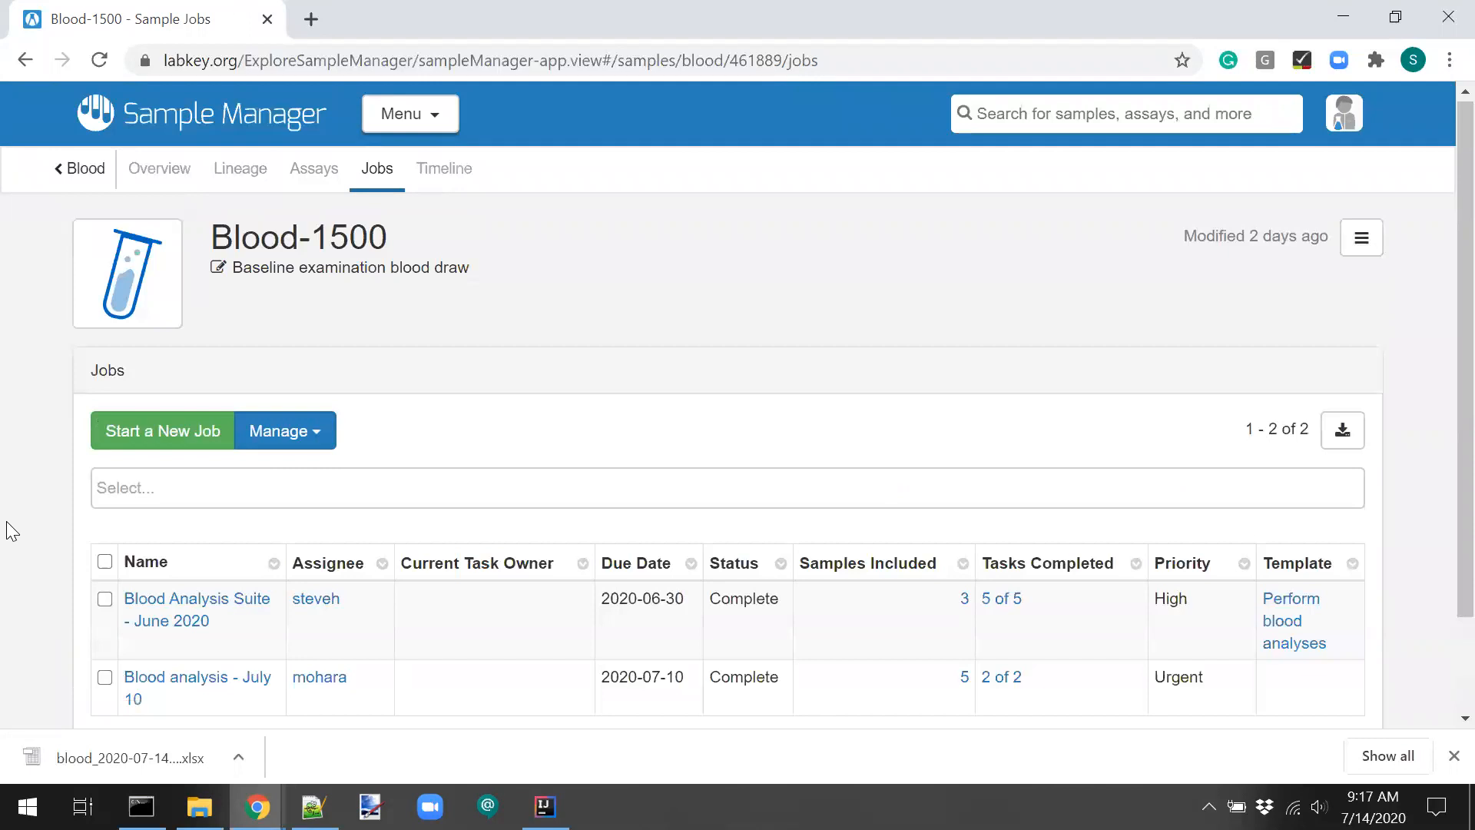
scroll(6, 522, "down", 1)
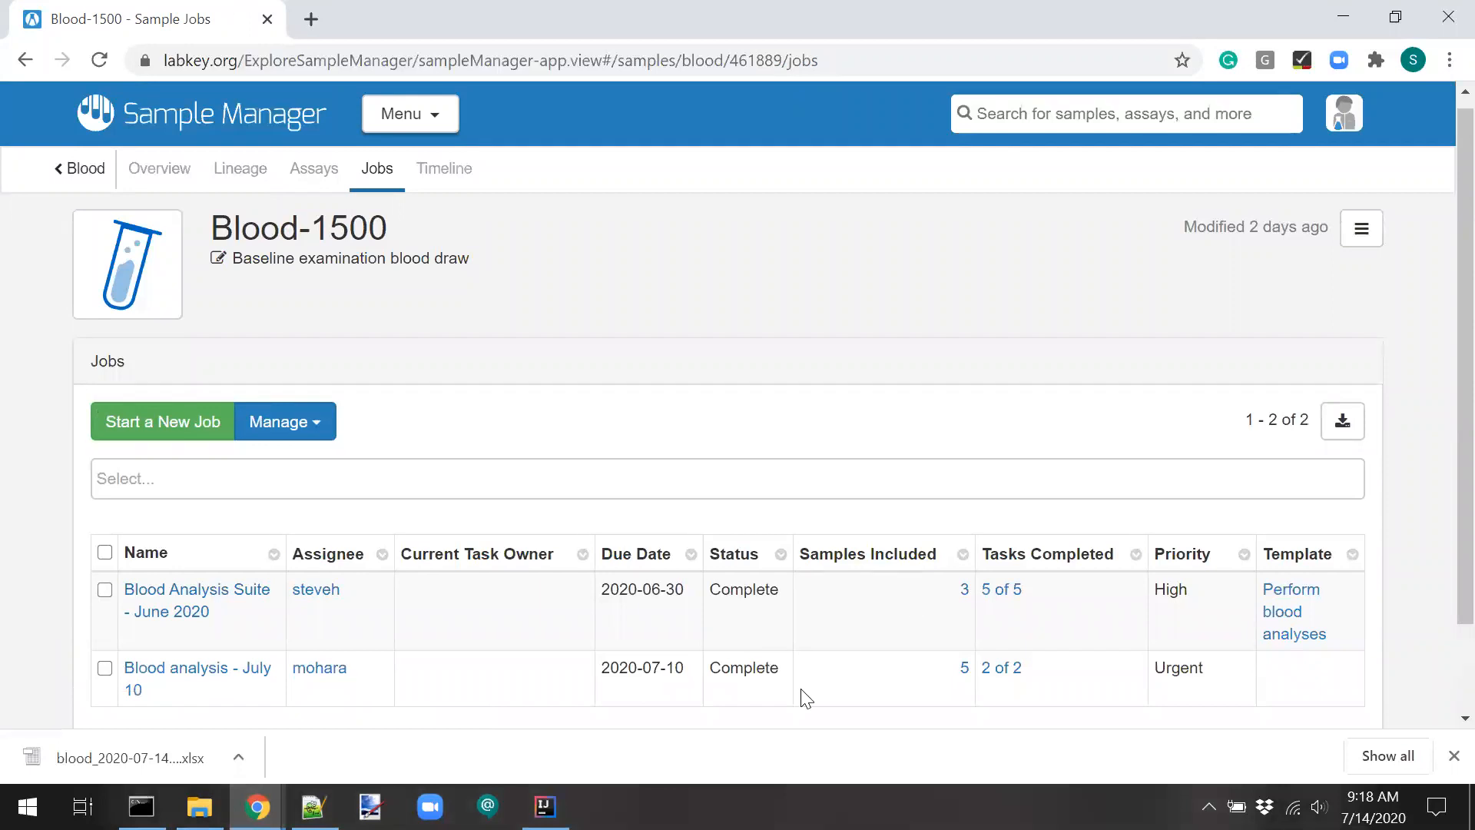
scroll(740, 407, "up", 1)
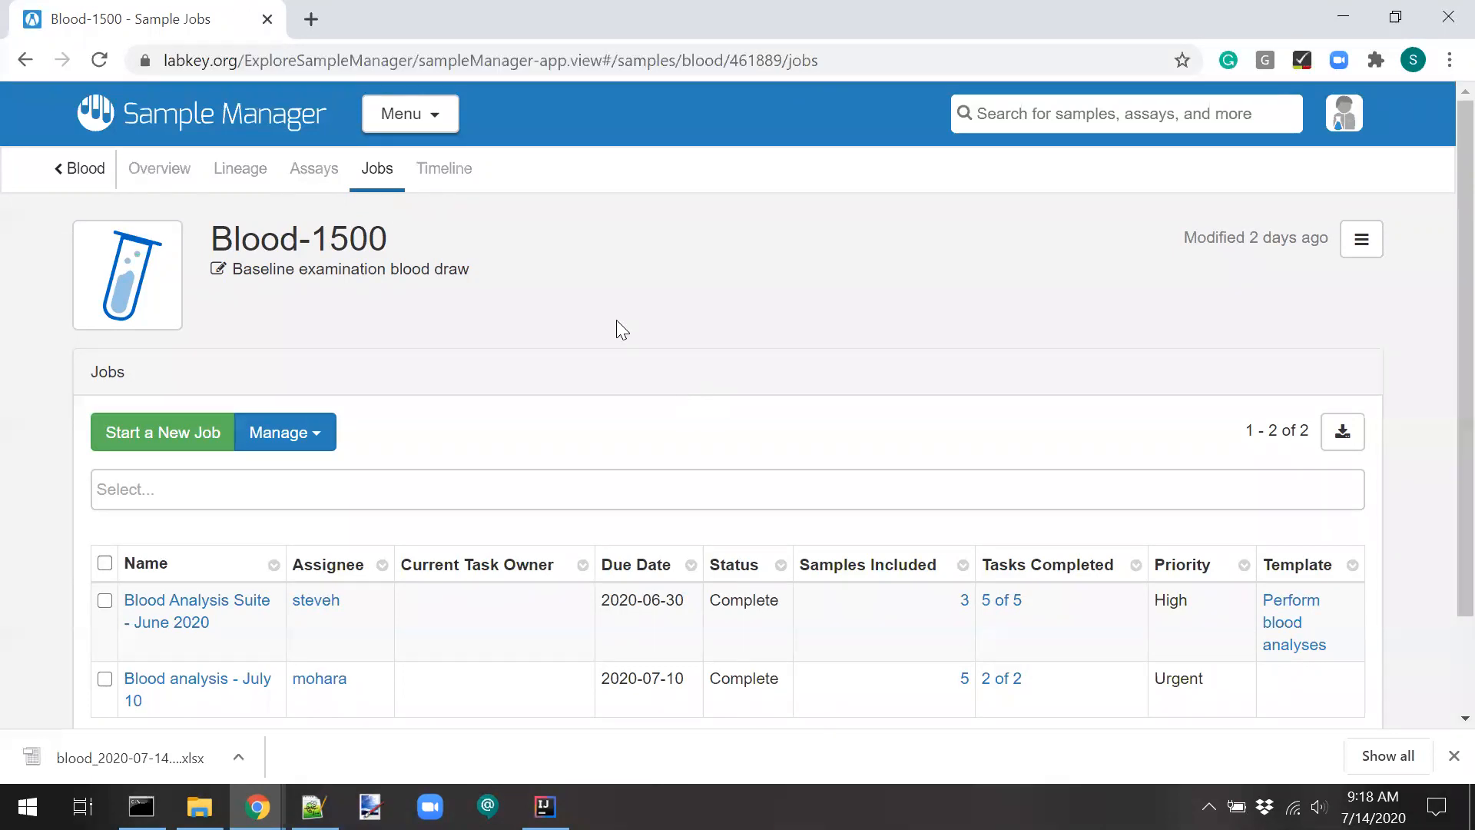
Open Blood-1500's event timeline and examine the details and date of its registration event.
left_click(451, 179)
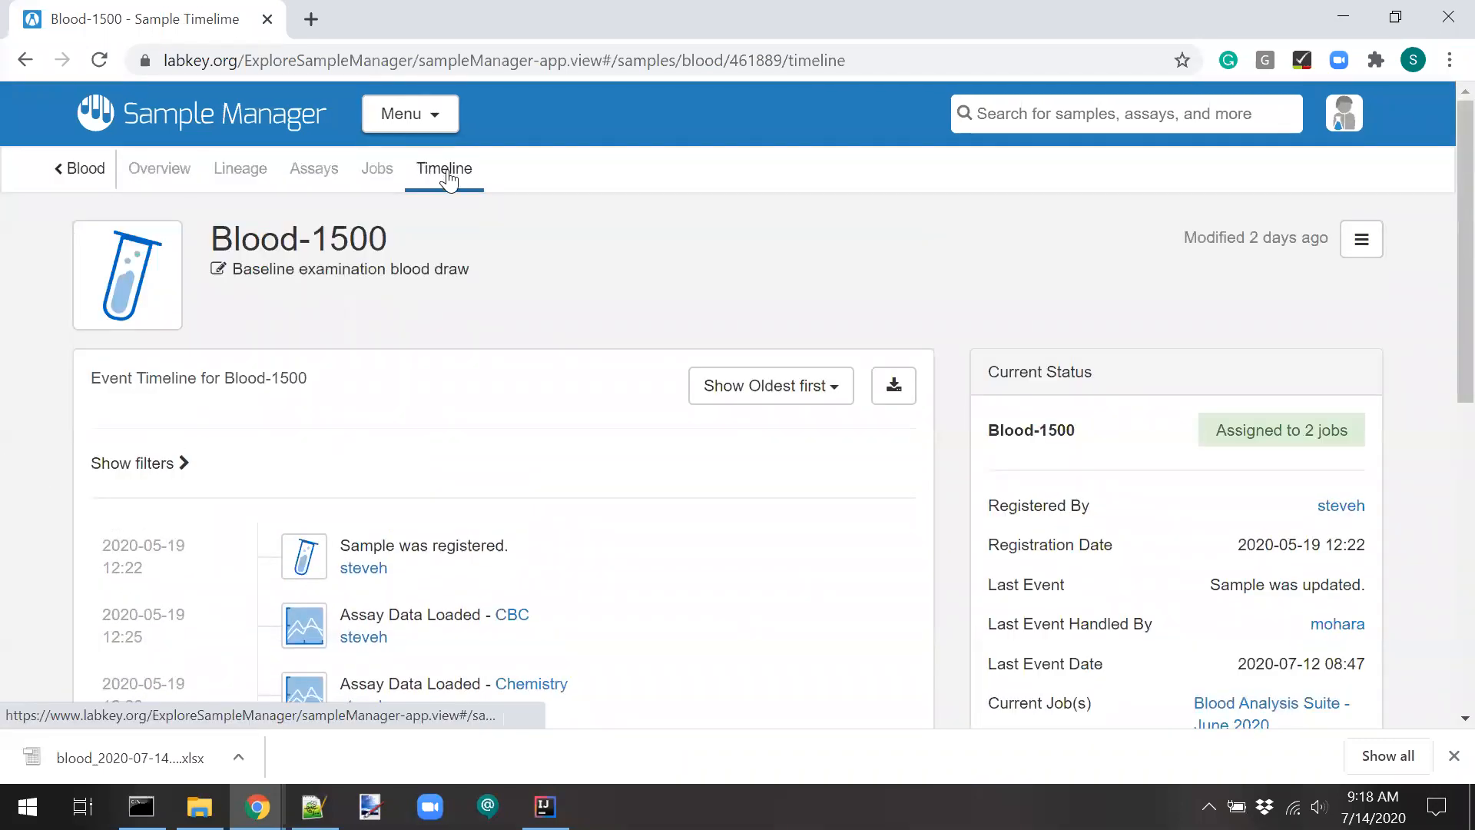
scroll(17, 538, "down", 3)
scroll(17, 538, "down", 2)
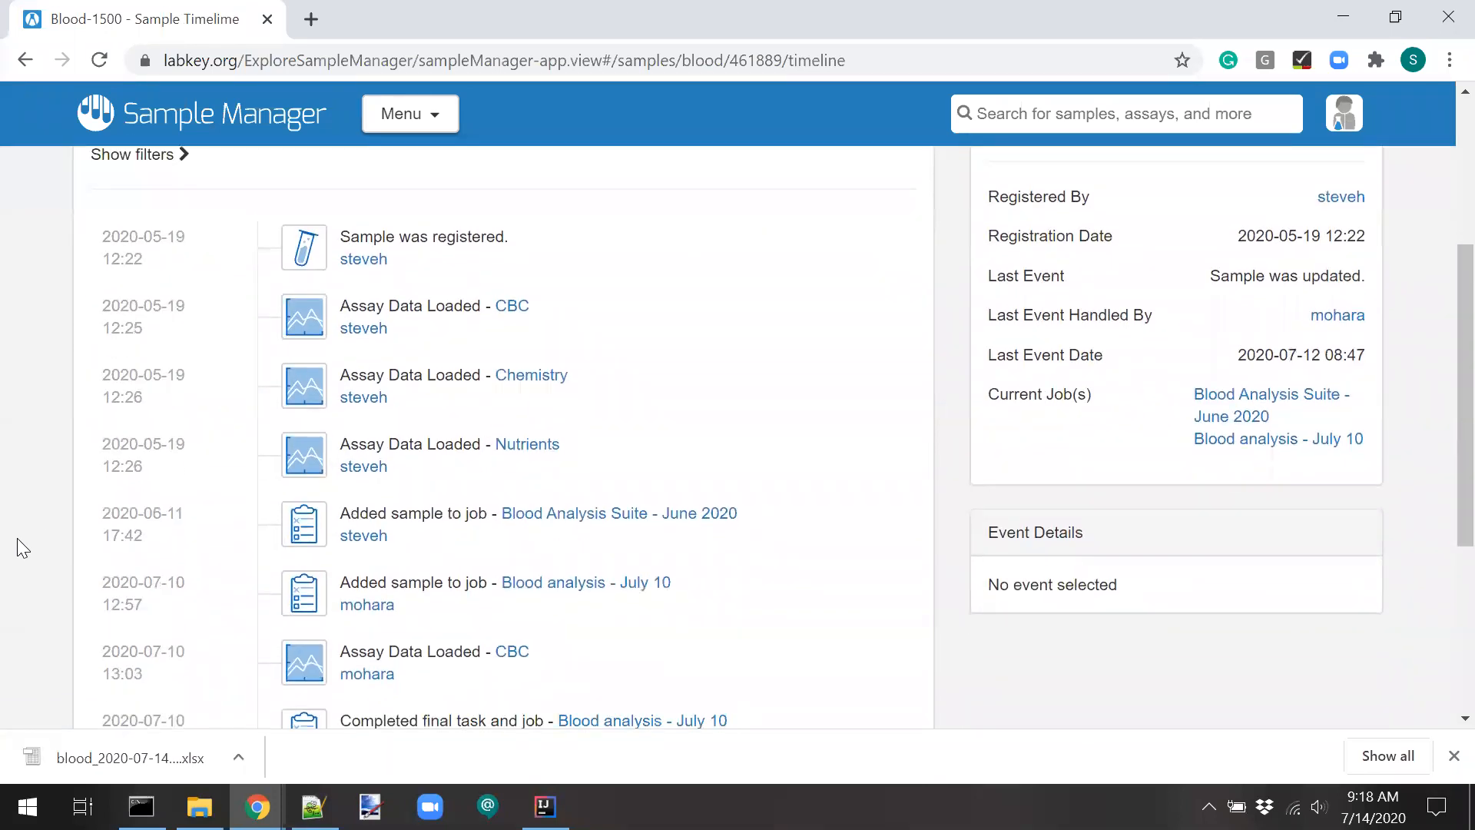
scroll(17, 547, "down", 1)
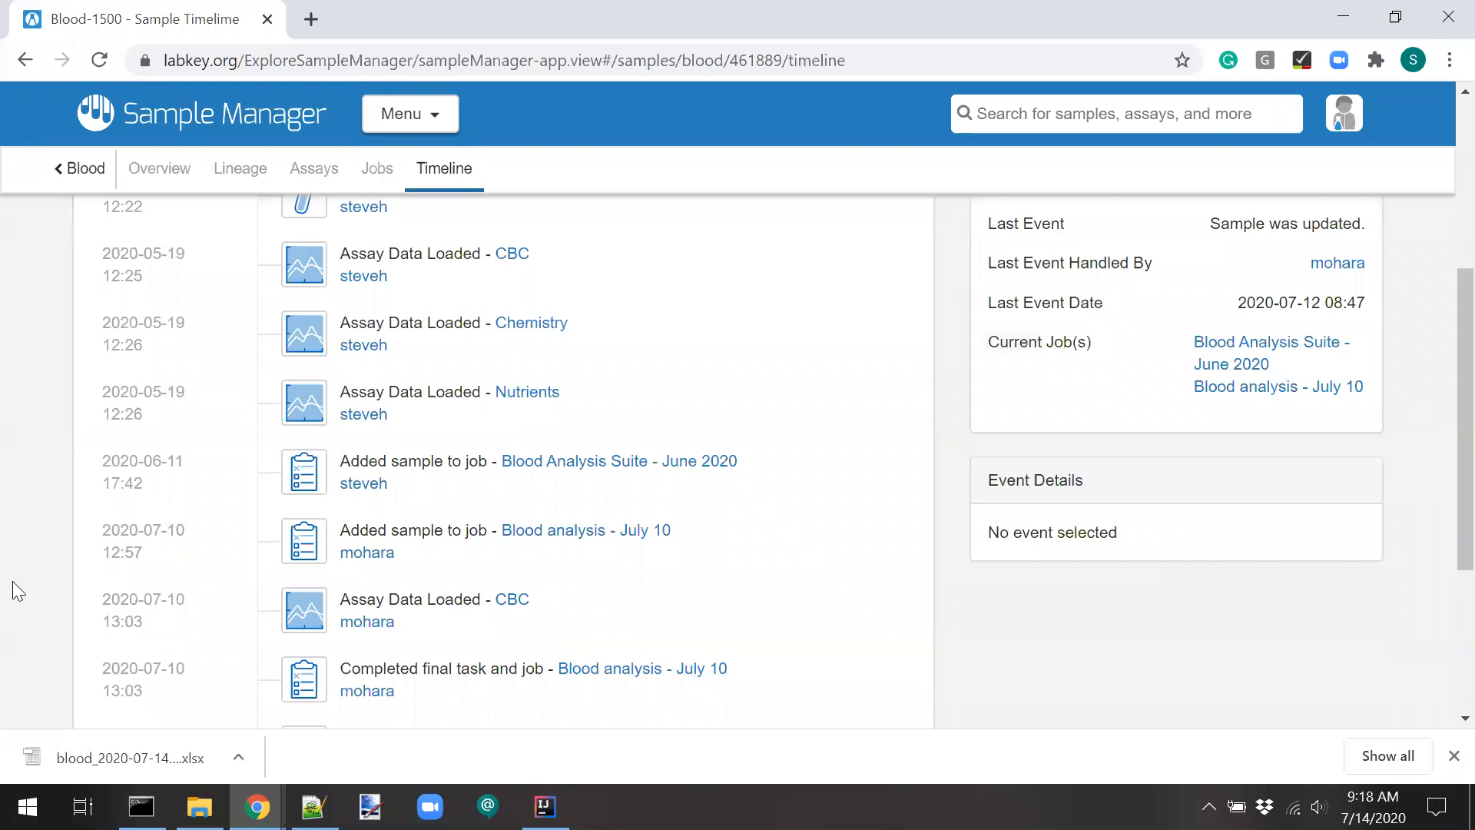
scroll(13, 581, "up", 1)
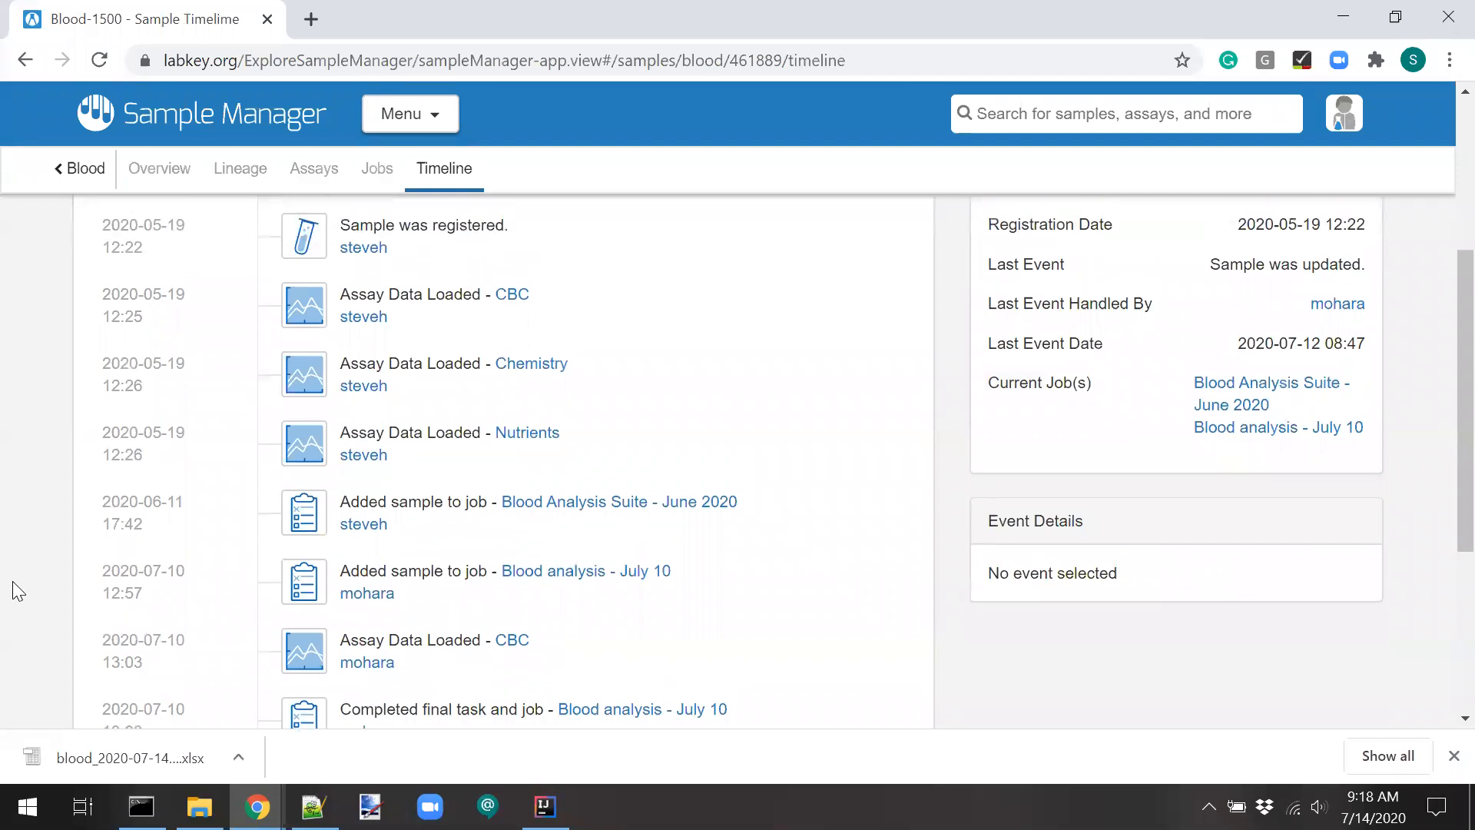
left_click(681, 248)
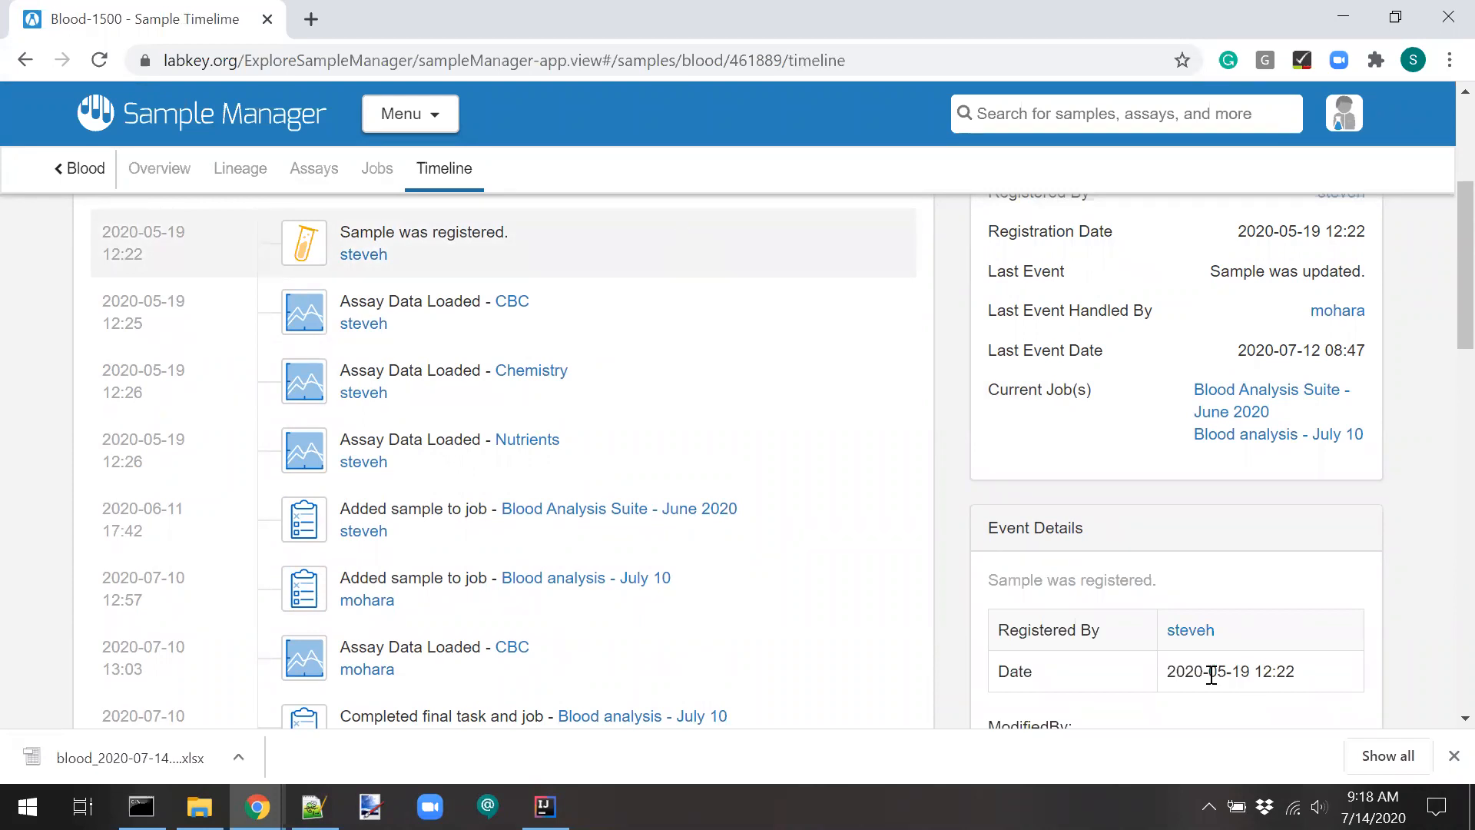
left_click_drag(1210, 675, 1304, 675)
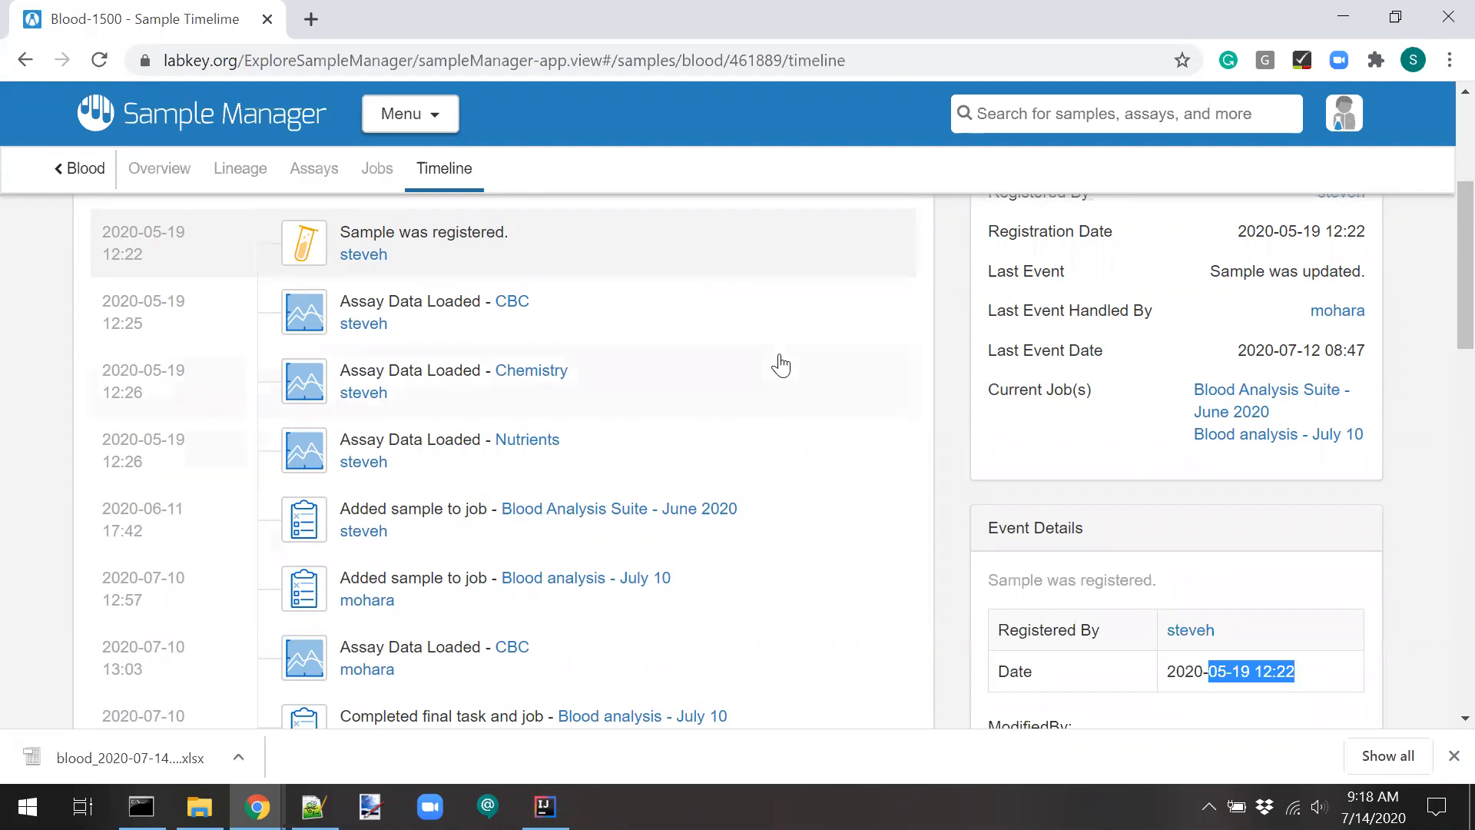
Compare the event details of the CBC, Chemistry and Nutrients assay data loads from 2020-05-19.
left_click(776, 340)
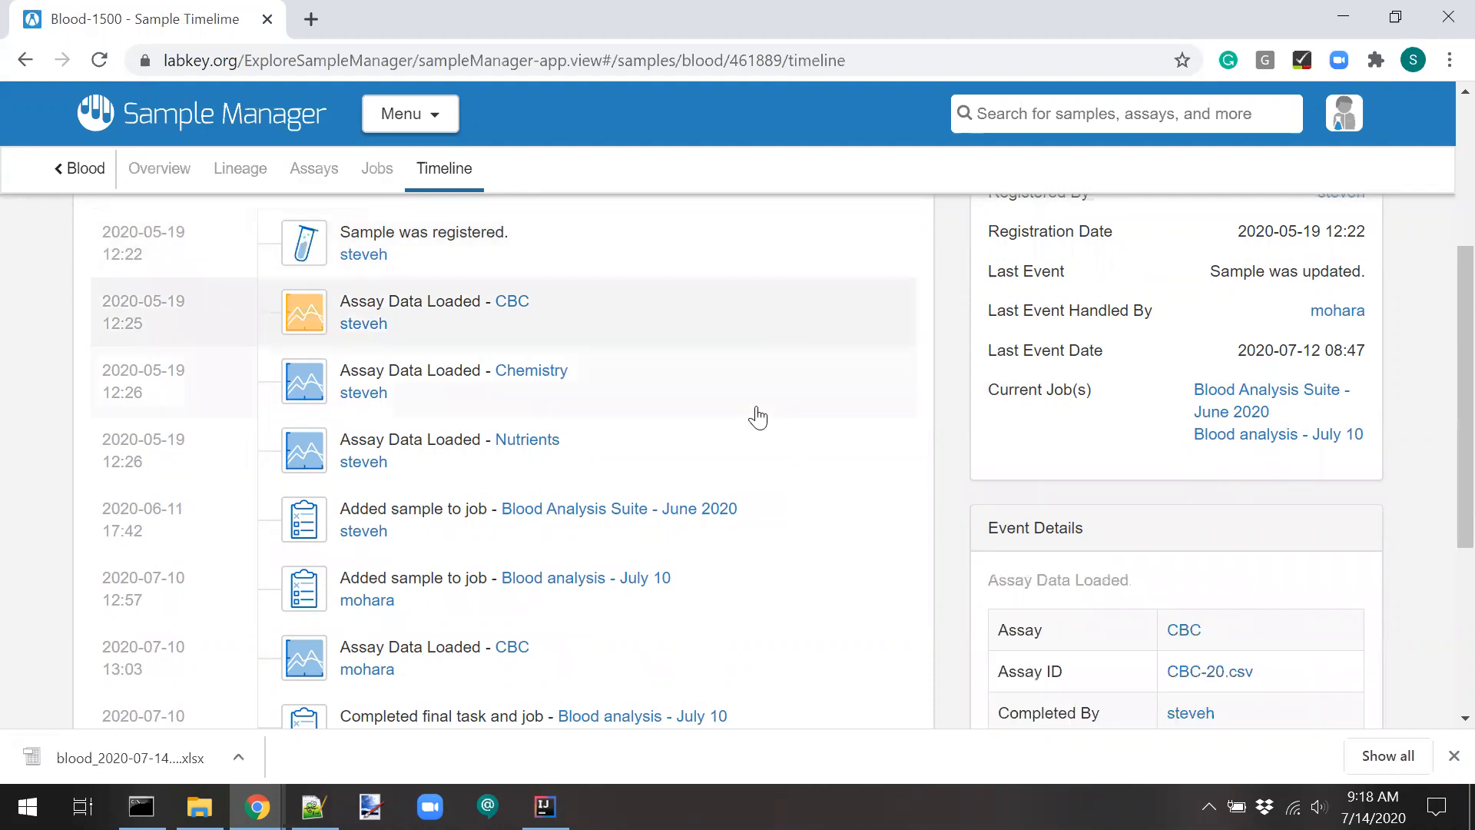
left_click(759, 391)
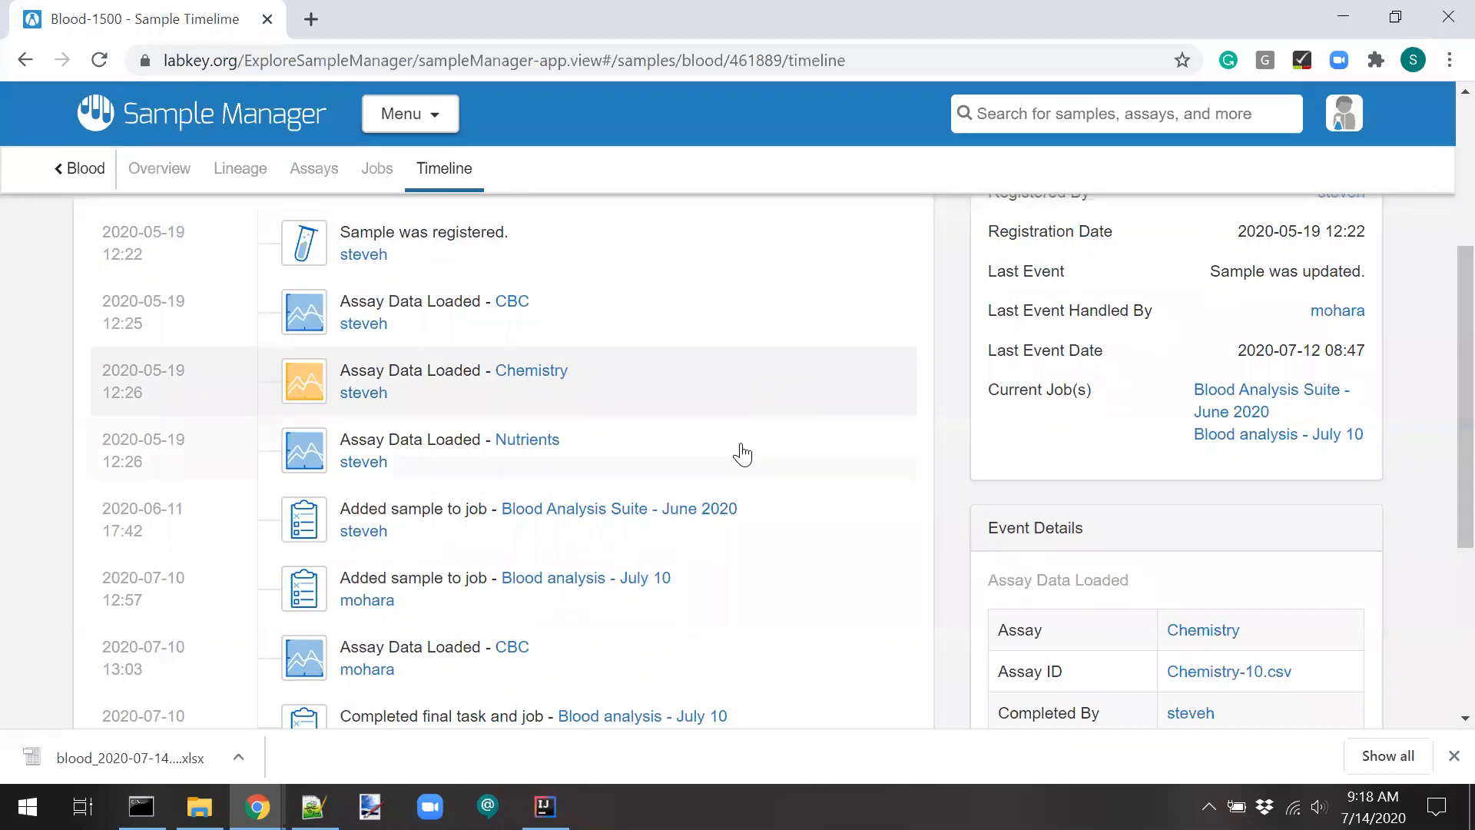
left_click(742, 454)
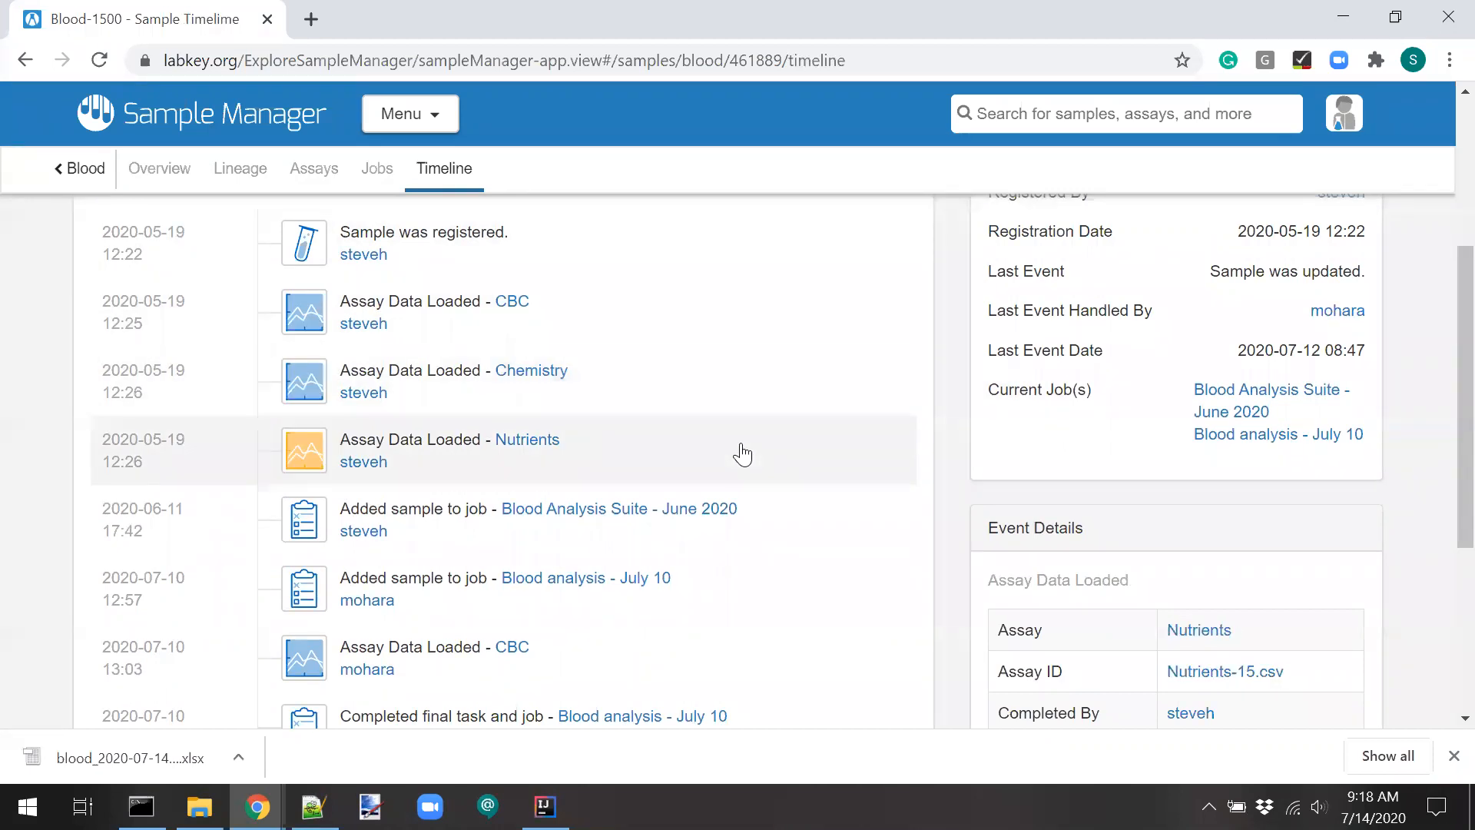
left_click(734, 307)
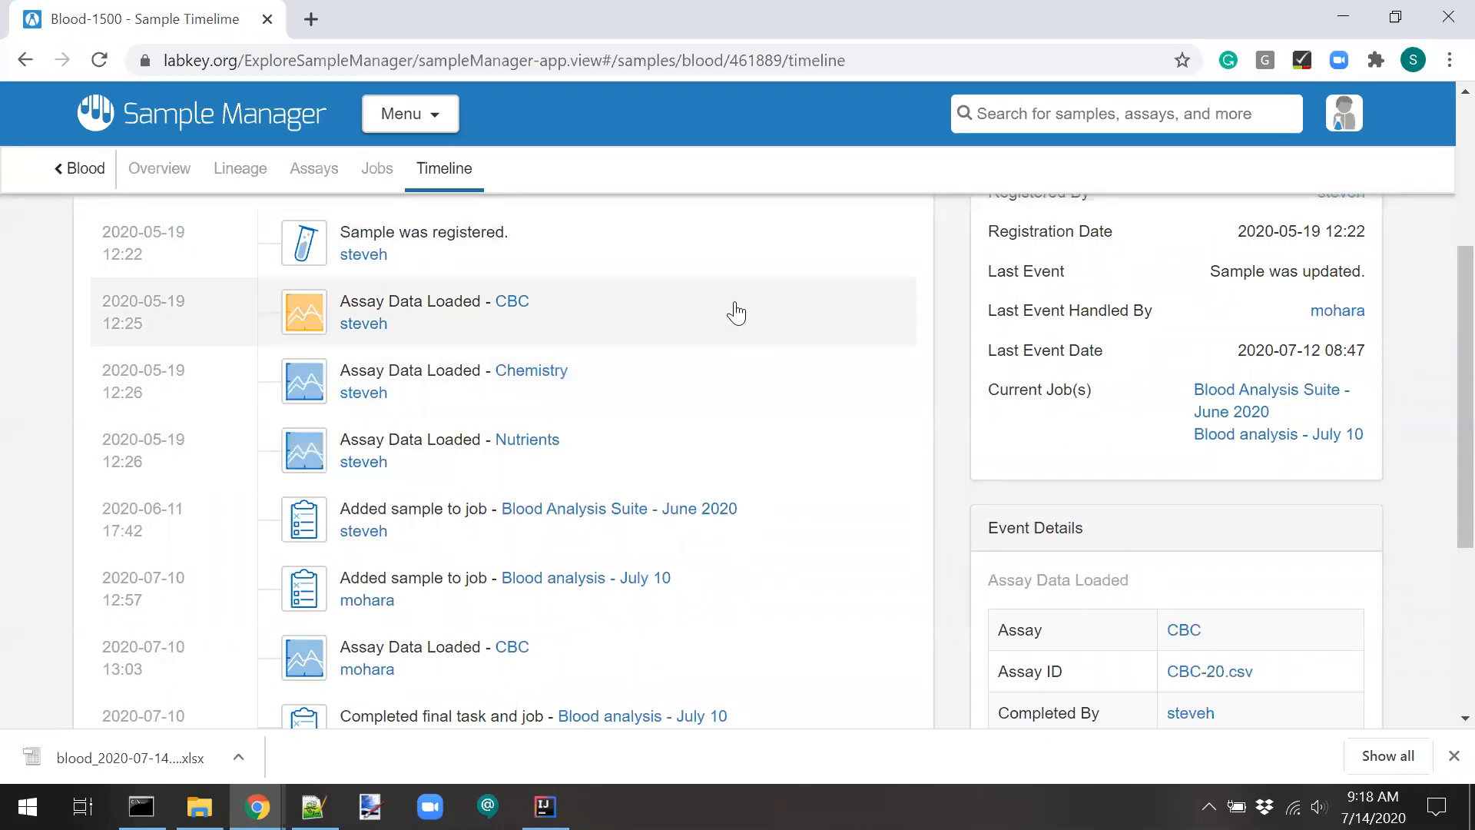
left_click(734, 384)
left_click(735, 461)
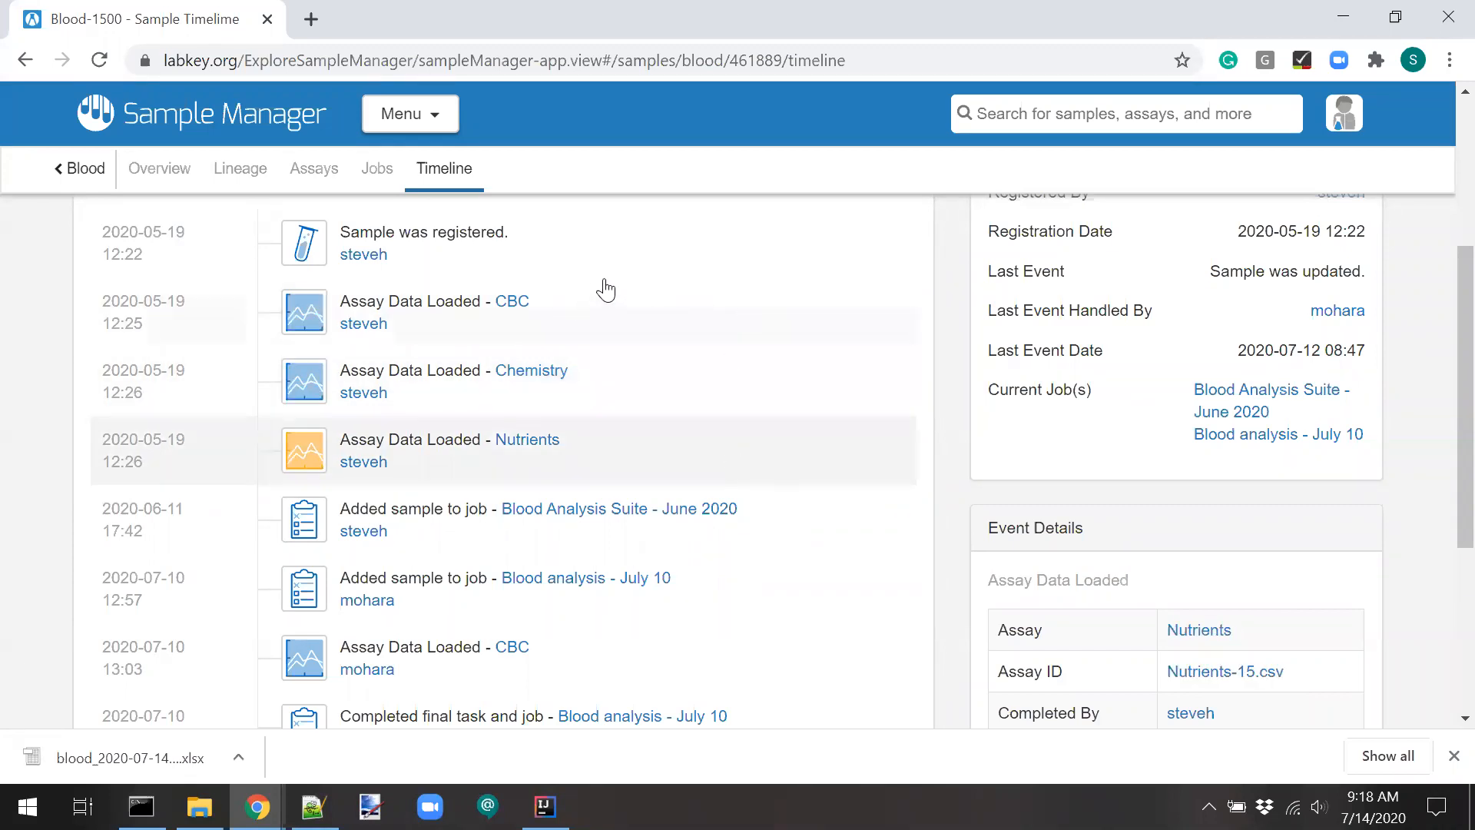
left_click(655, 296)
left_click(736, 396)
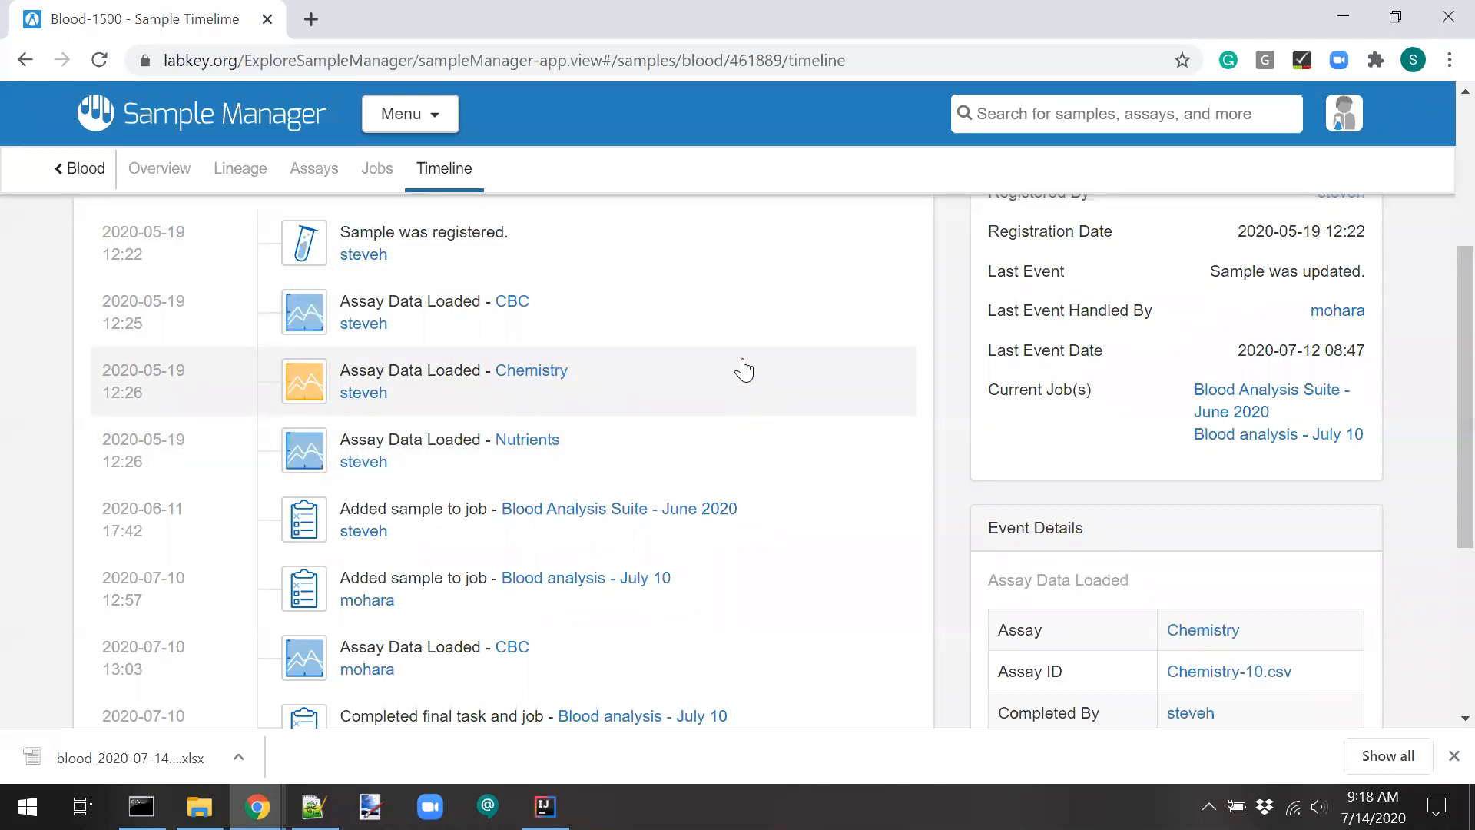
Check the date of the first CBC data load and view the Chemistry and Nutrients load events again.
left_click(745, 329)
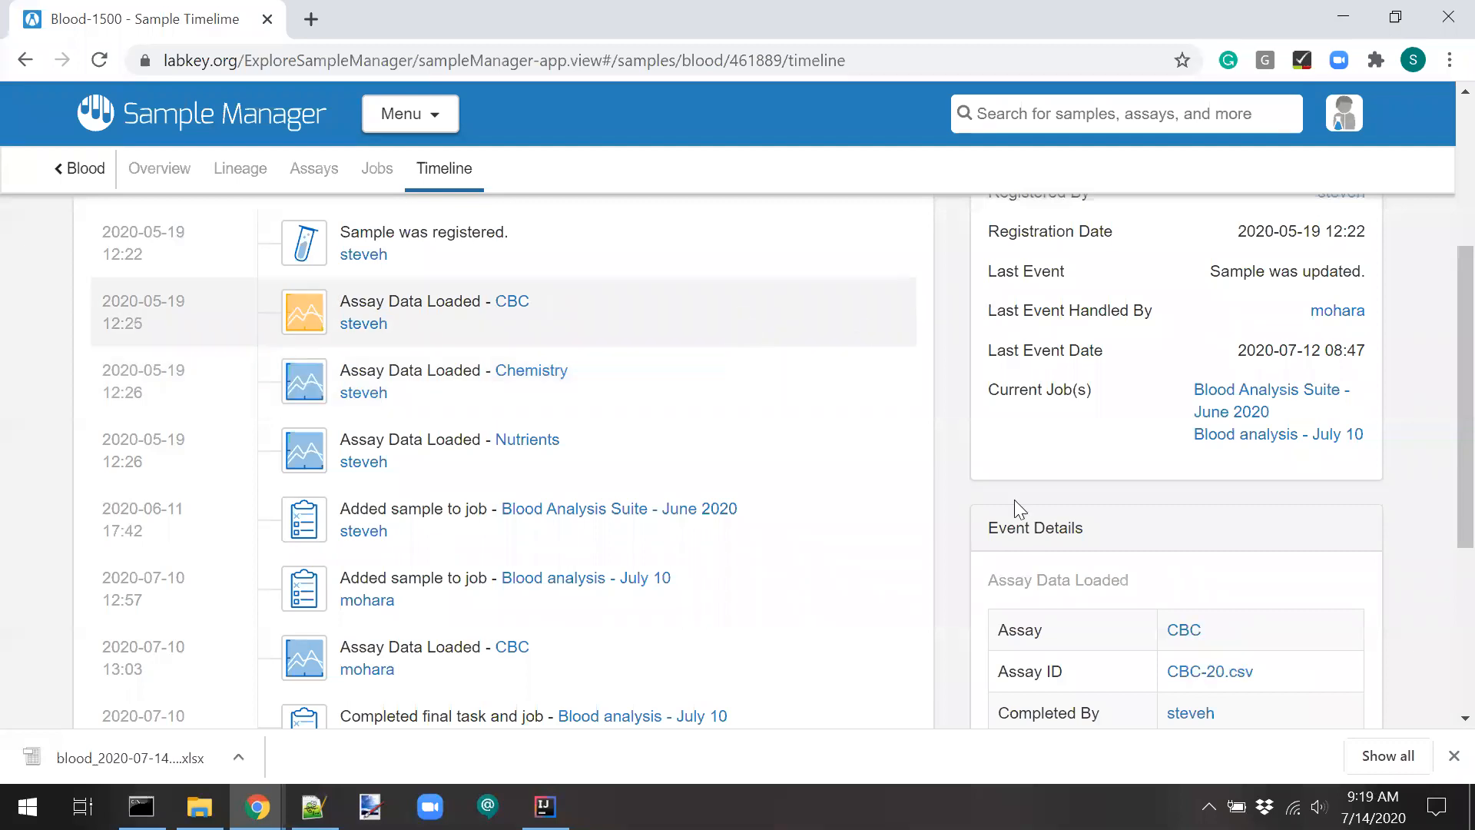
scroll(1054, 582, "down", 1)
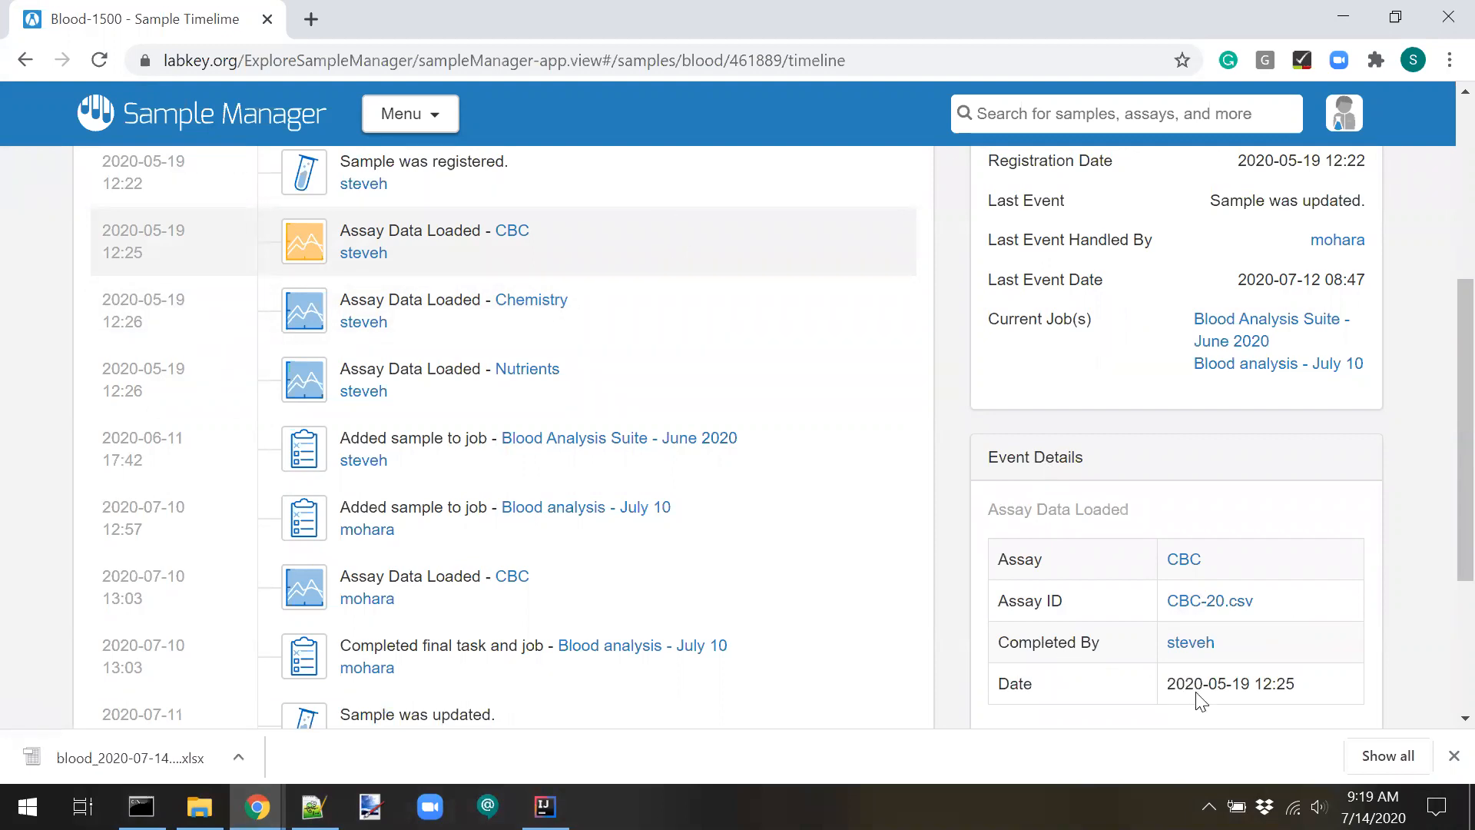
left_click_drag(1204, 683, 1254, 681)
left_click(661, 318)
left_click(683, 382)
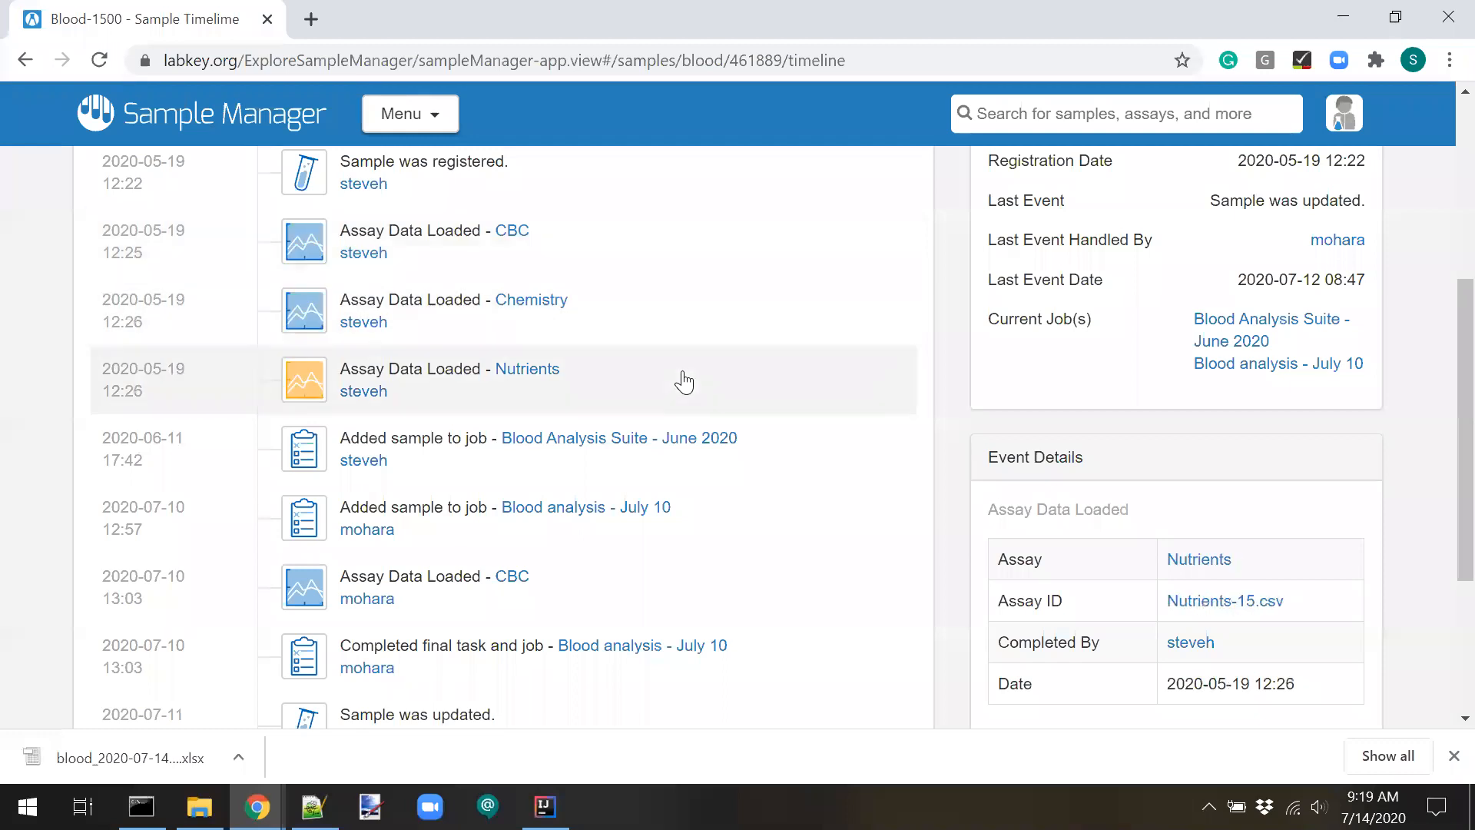
Compare the event details of Blood-1500 being added to the Blood Analysis Suite - June 2020 and Blood analysis - July 10 jobs.
left_click(810, 468)
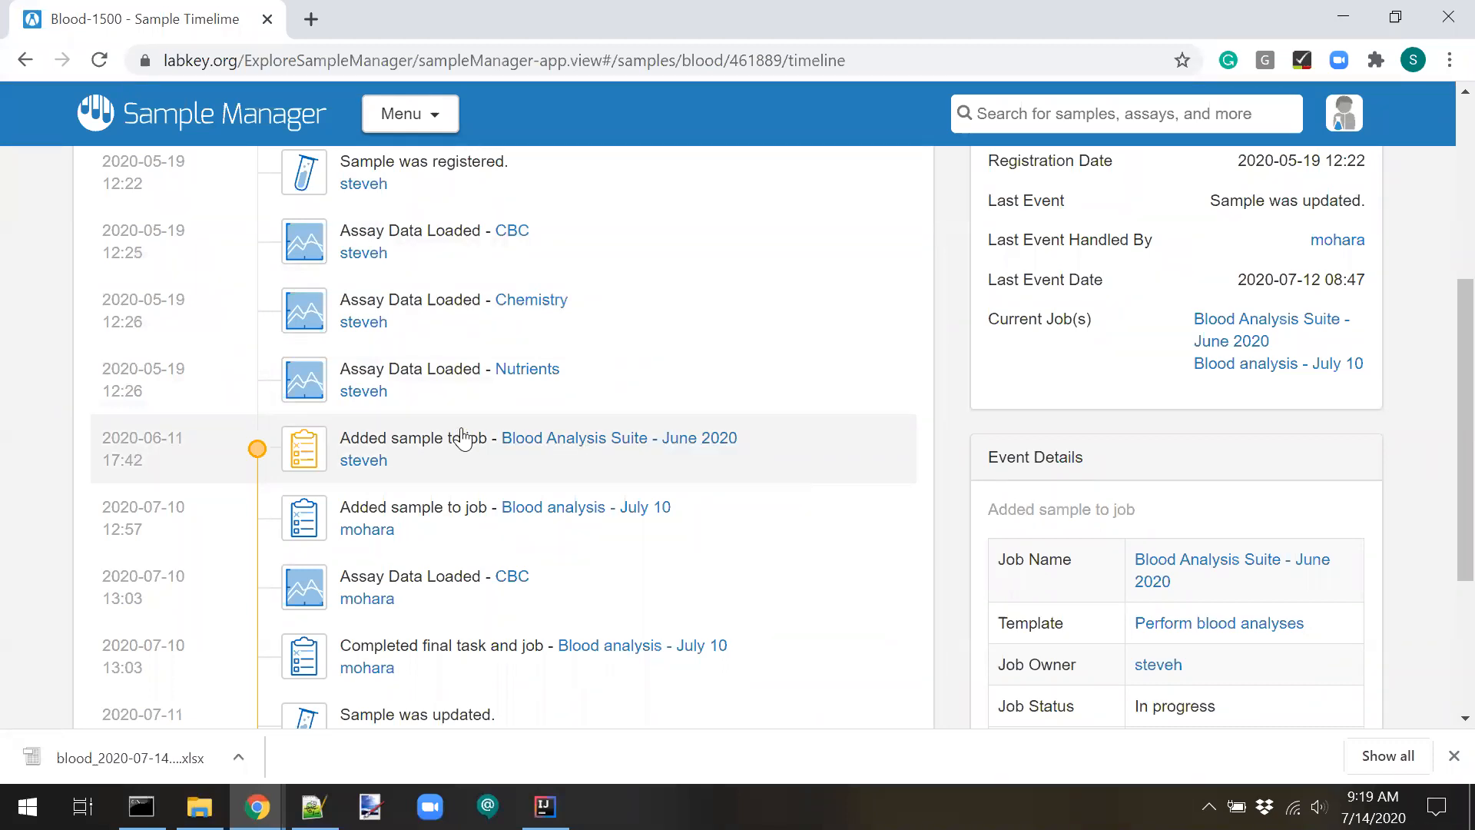
scroll(1074, 624, "down", 1)
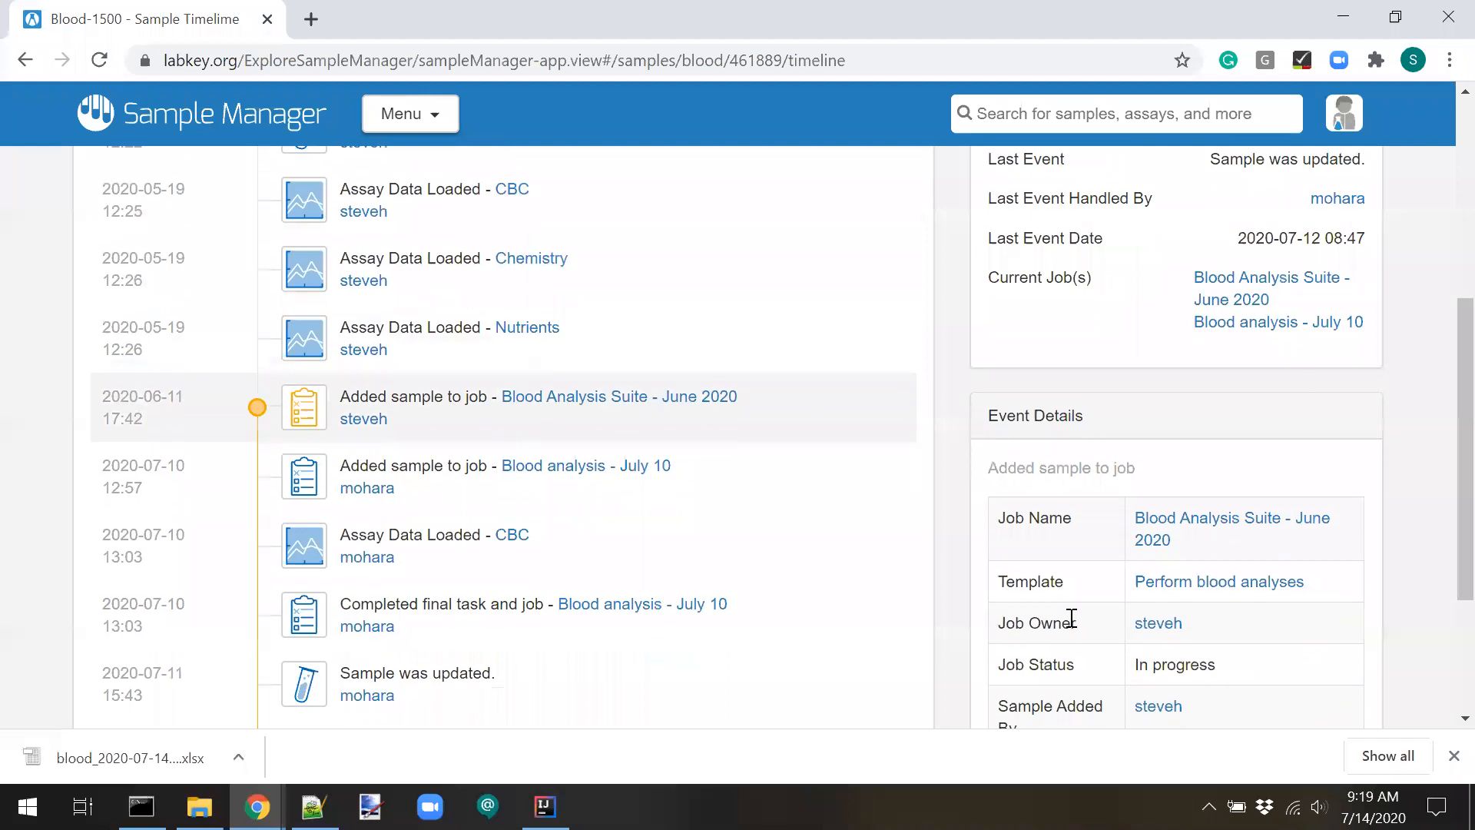
scroll(1071, 631, "down", 1)
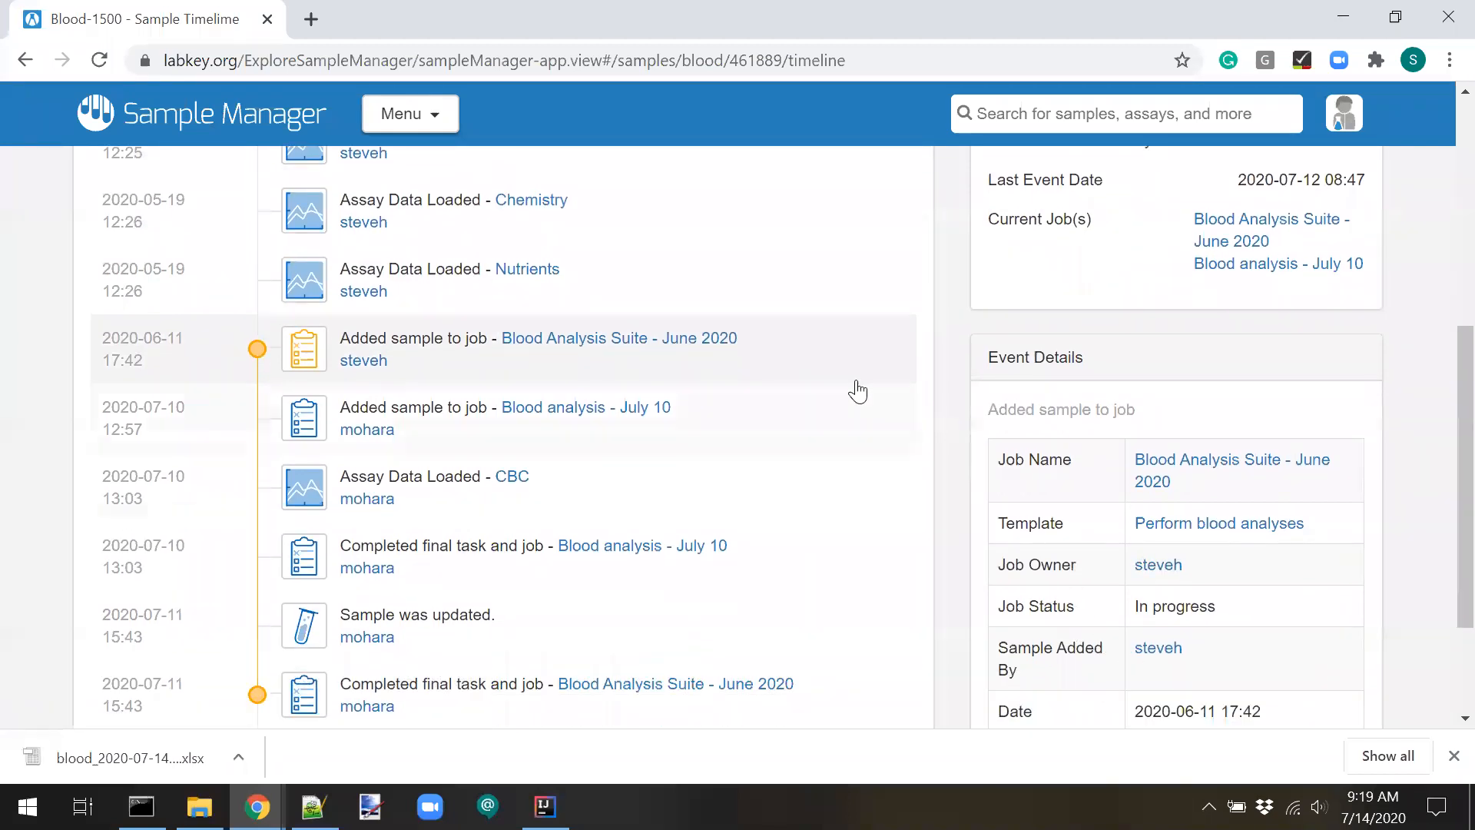
left_click(776, 427)
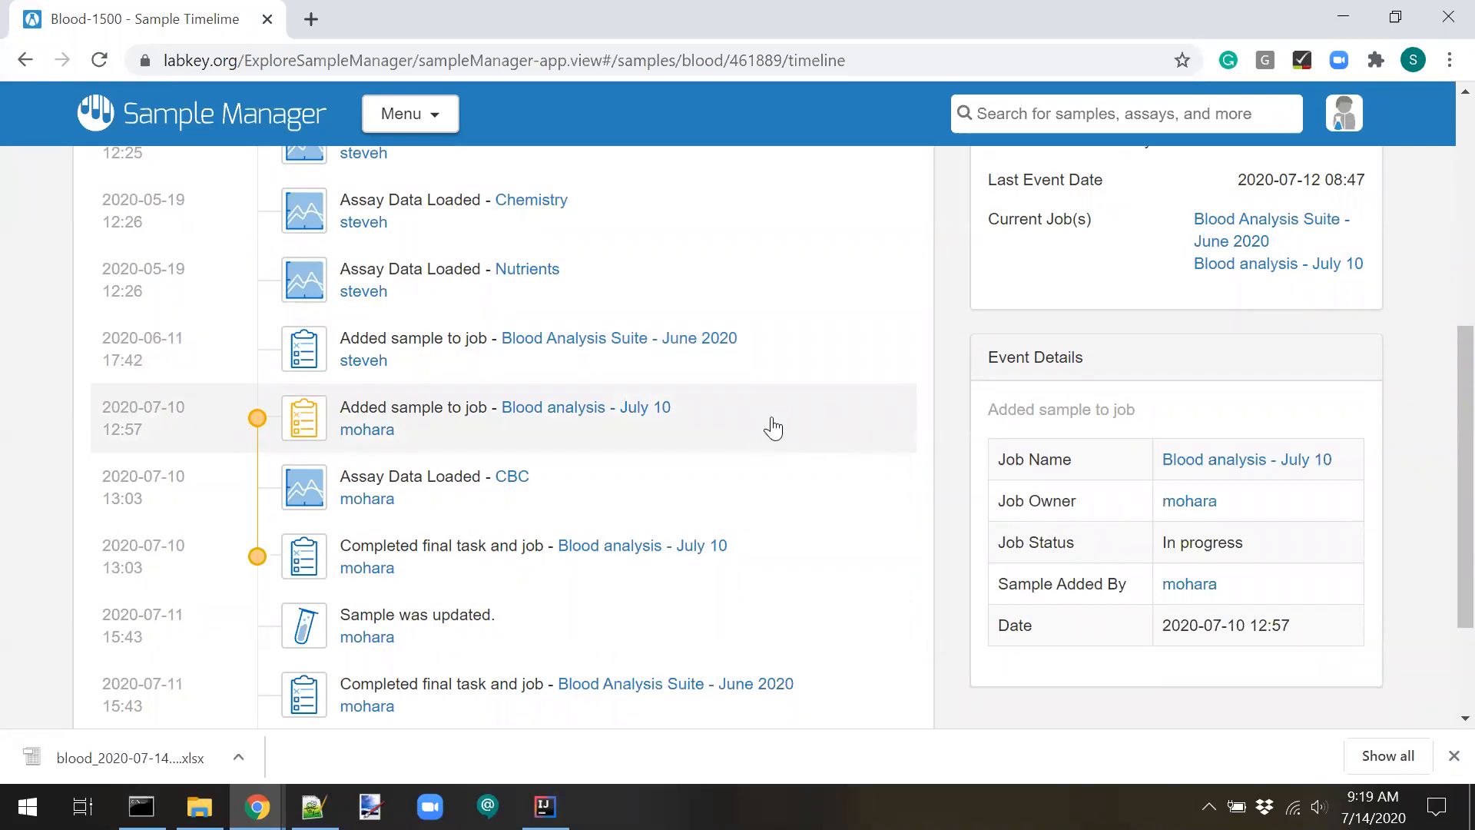
View the details of Blood-1500's events from the 2020-07-10 CBC data load through completion of Blood Analysis Suite - June 2020.
left_click(770, 497)
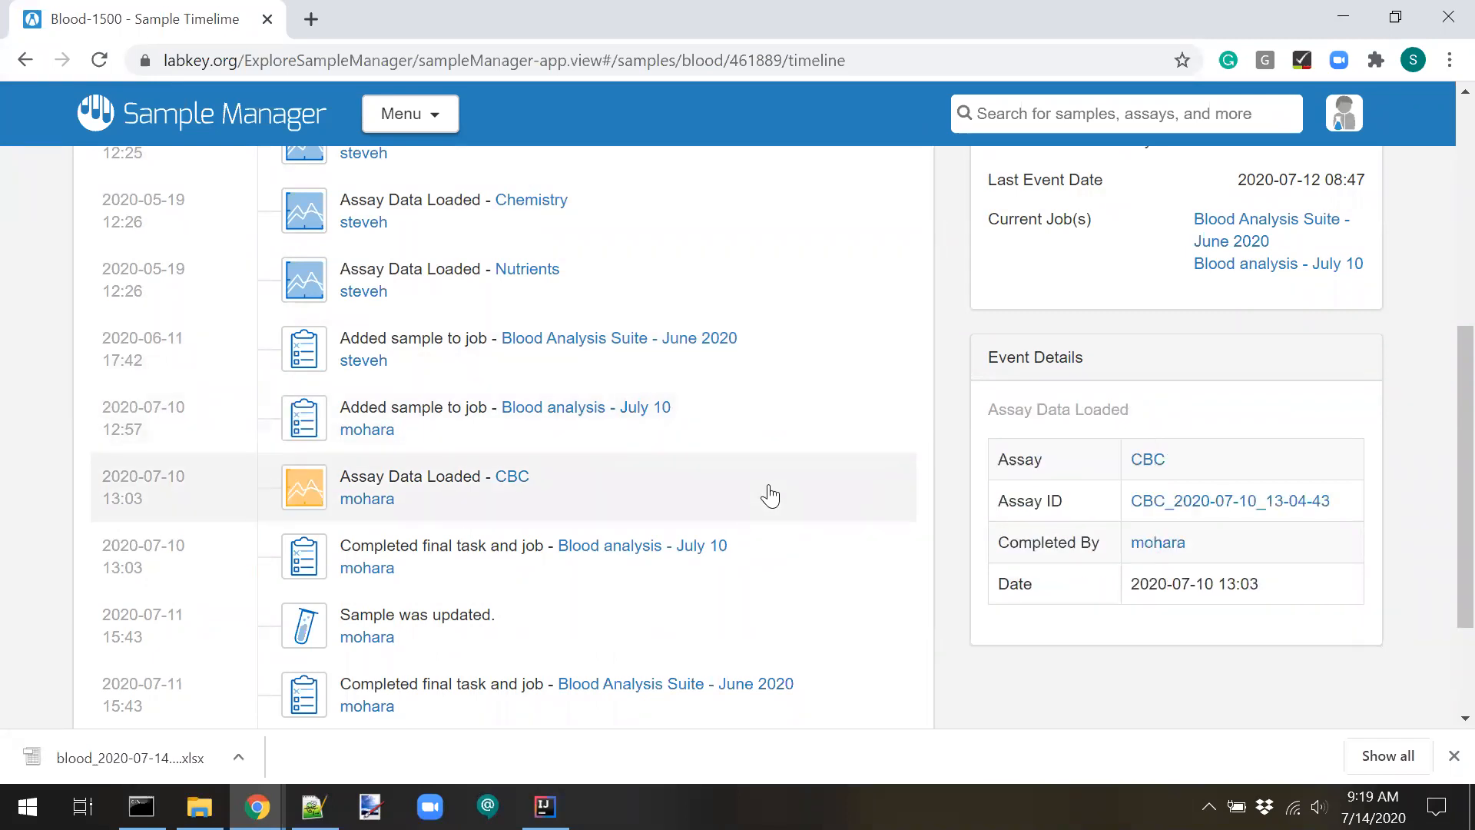
left_click(774, 569)
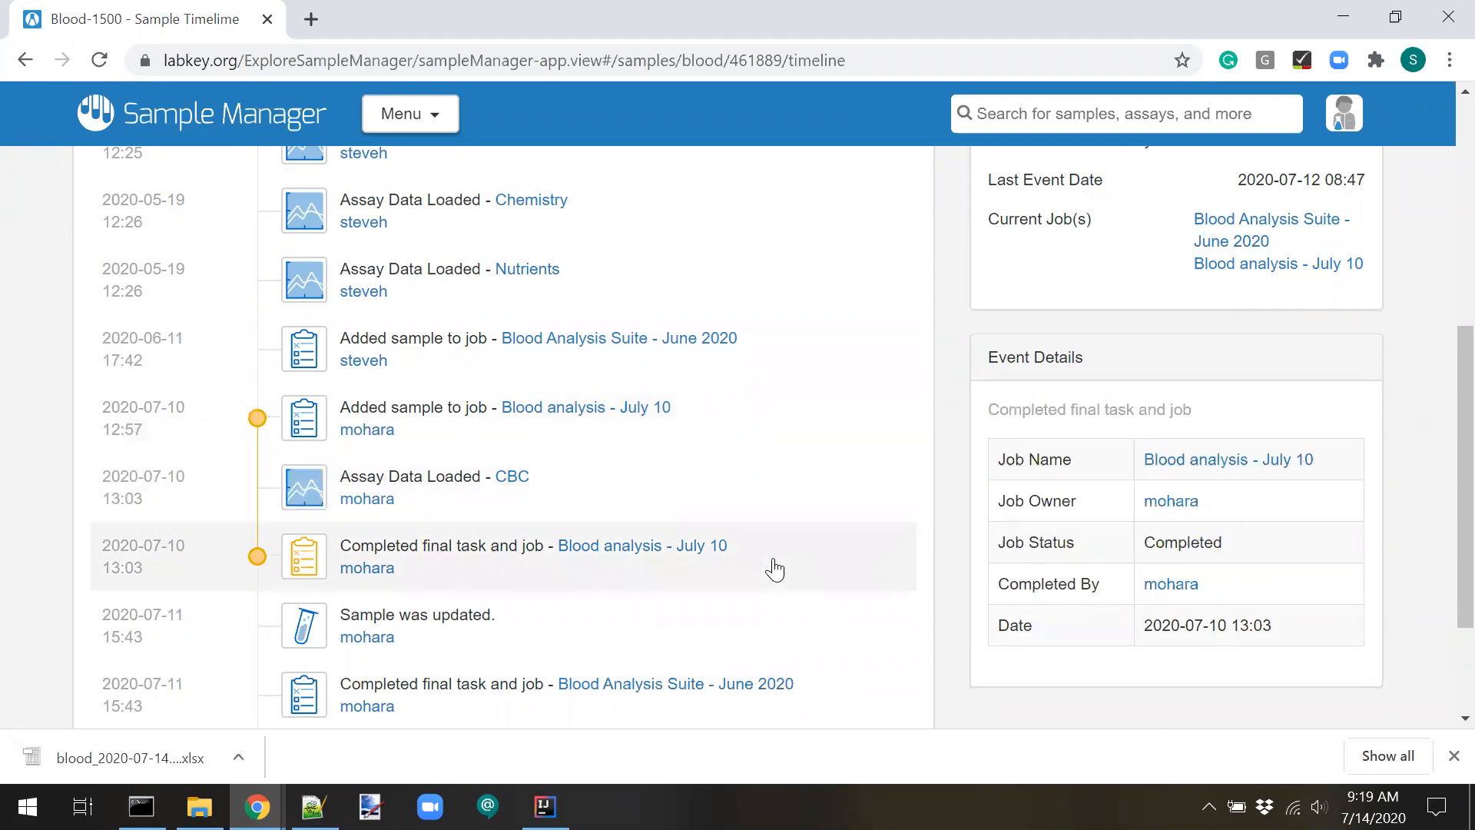
left_click(797, 642)
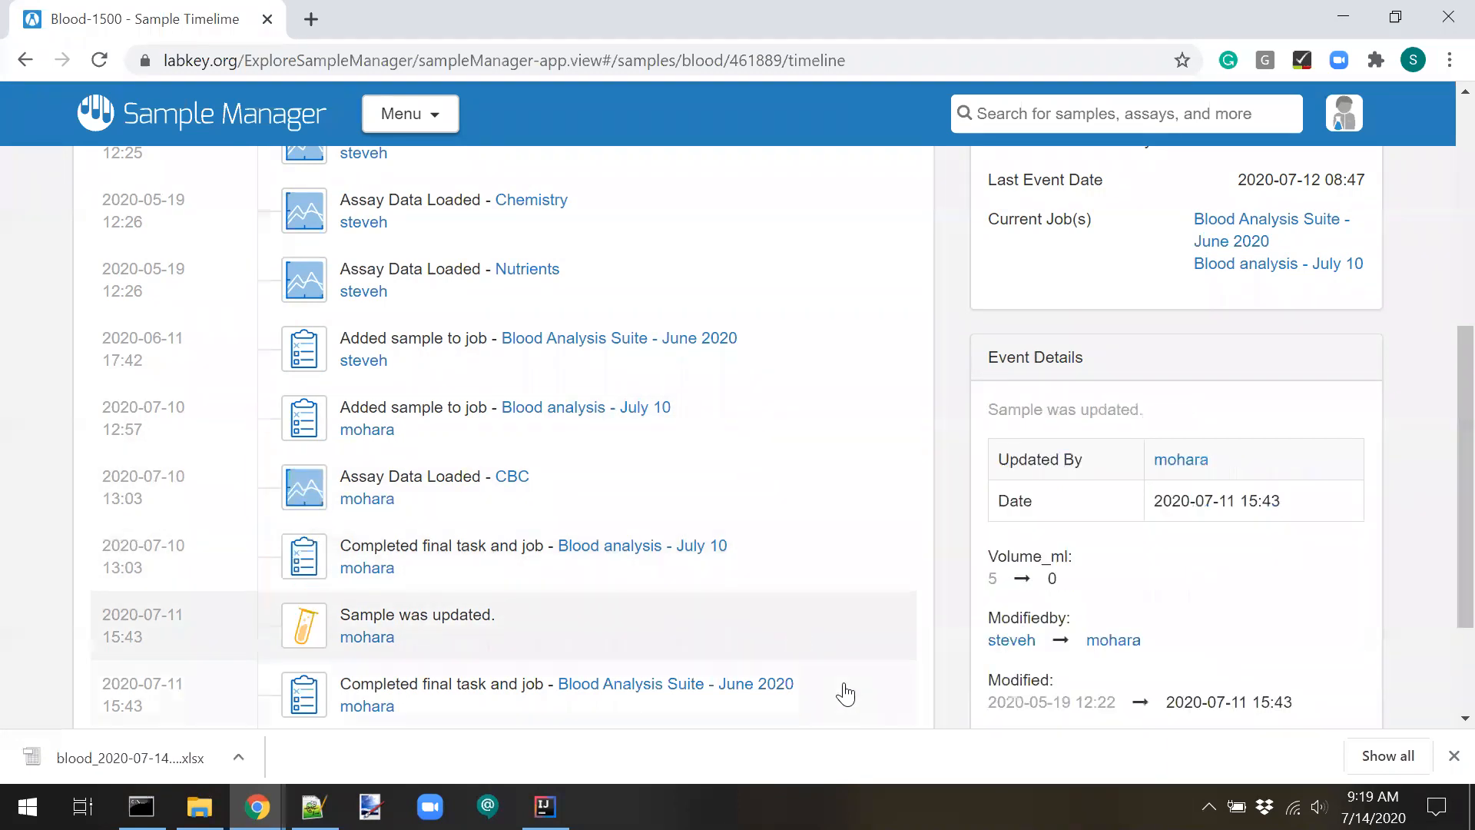
left_click(844, 695)
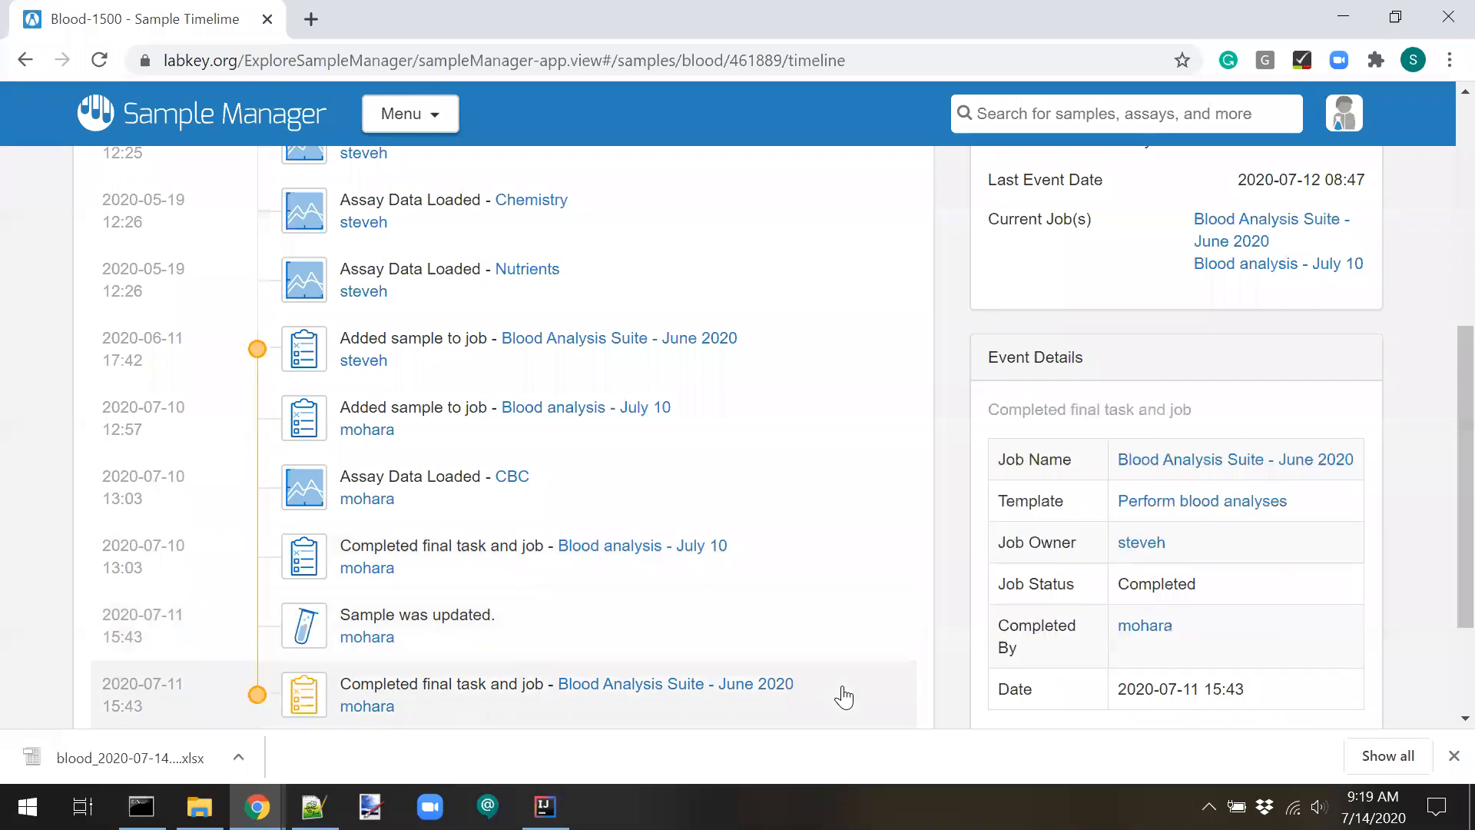
Examine the field changes recorded in Blood-1500's 2020-07-11 sample update, especially its volume change.
left_click(839, 633)
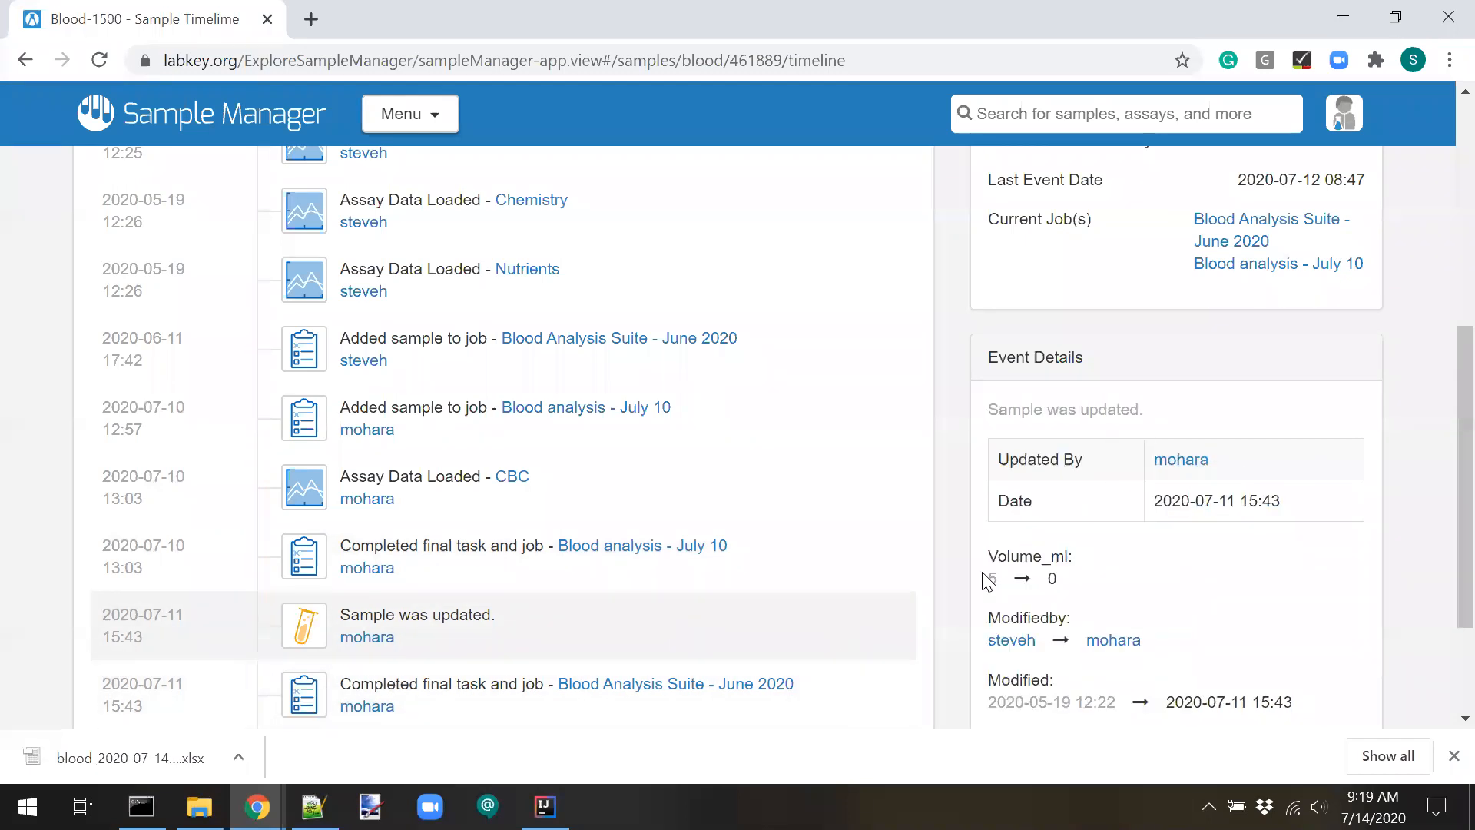
scroll(988, 582, "down", 1)
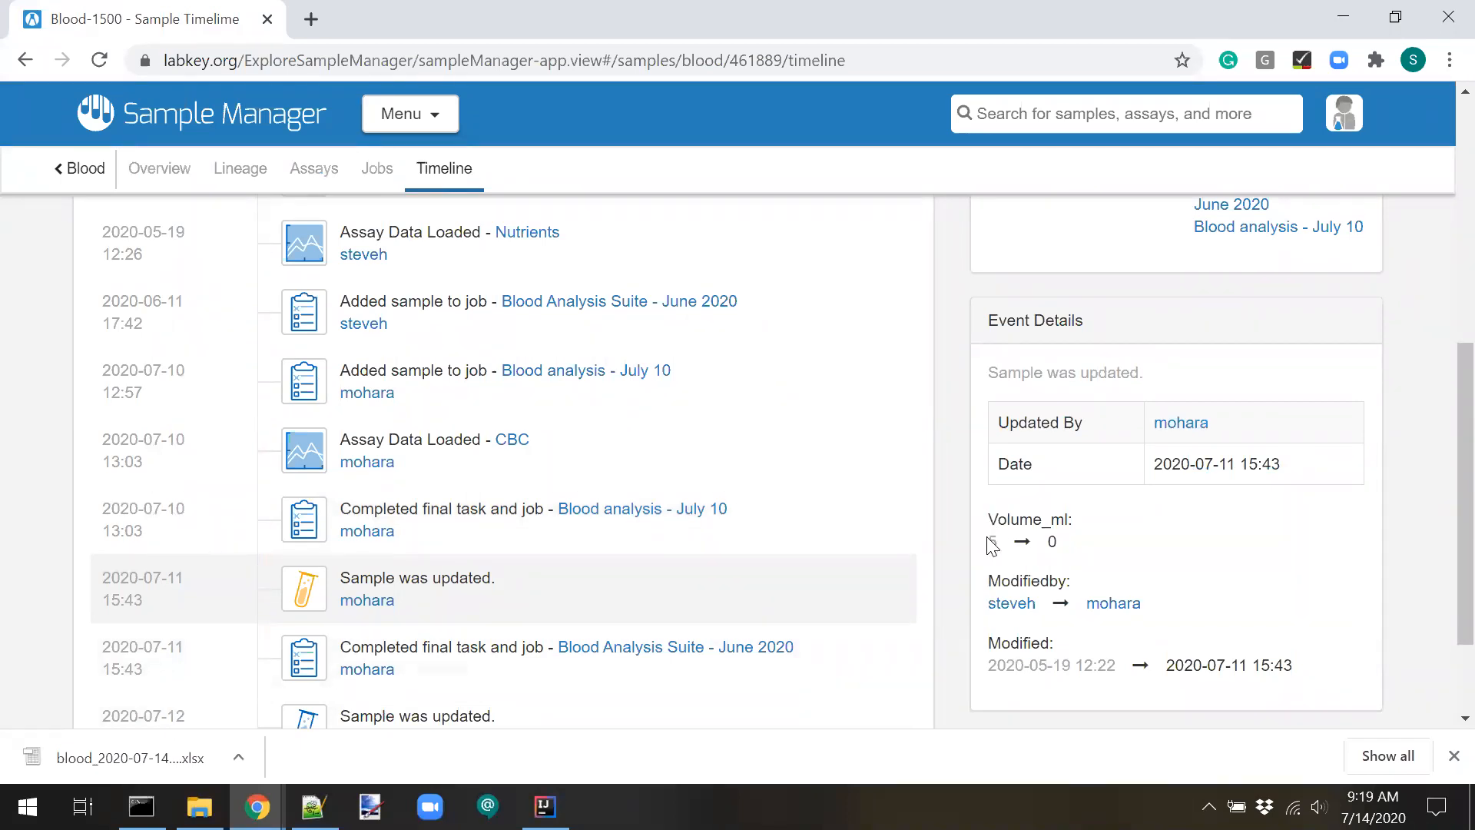
left_click_drag(989, 541, 1132, 541)
left_click(1155, 561)
scroll(839, 681, "down", 1)
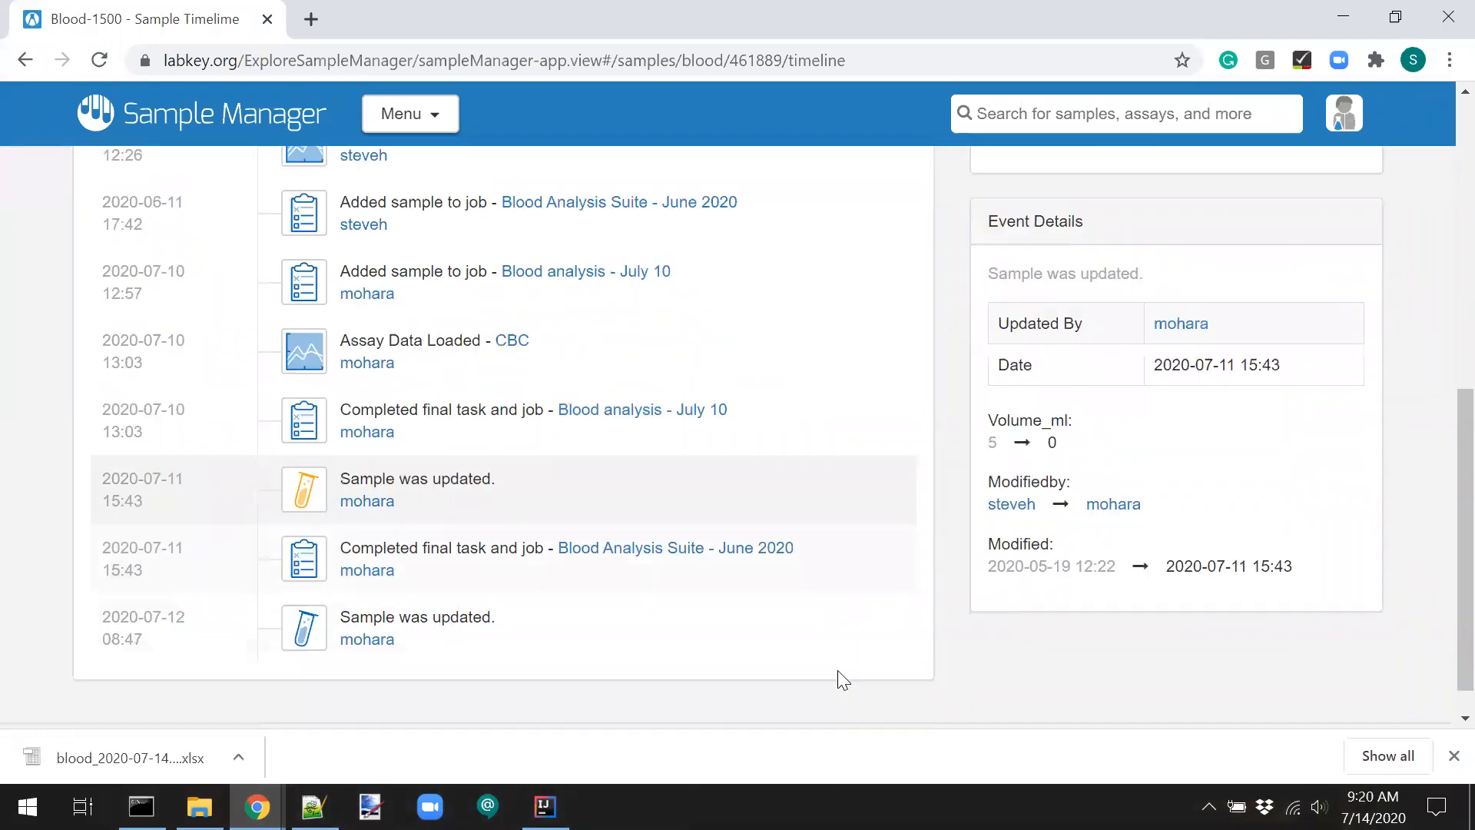
Examine the description change in Blood-1500's 2020-07-12 update event and look over the whole timeline again.
left_click(871, 556)
left_click(789, 633)
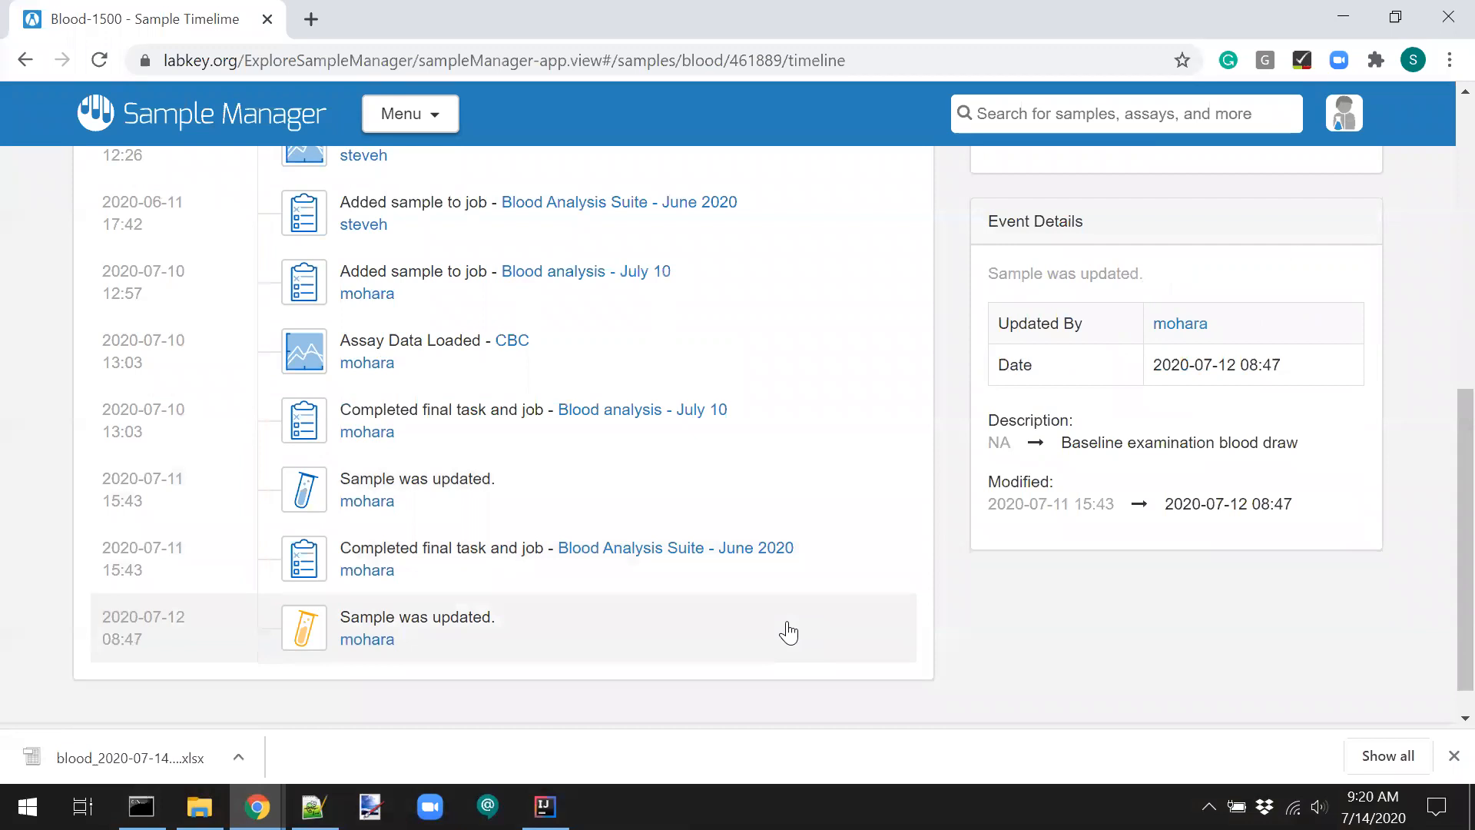
scroll(789, 633, "up", 10)
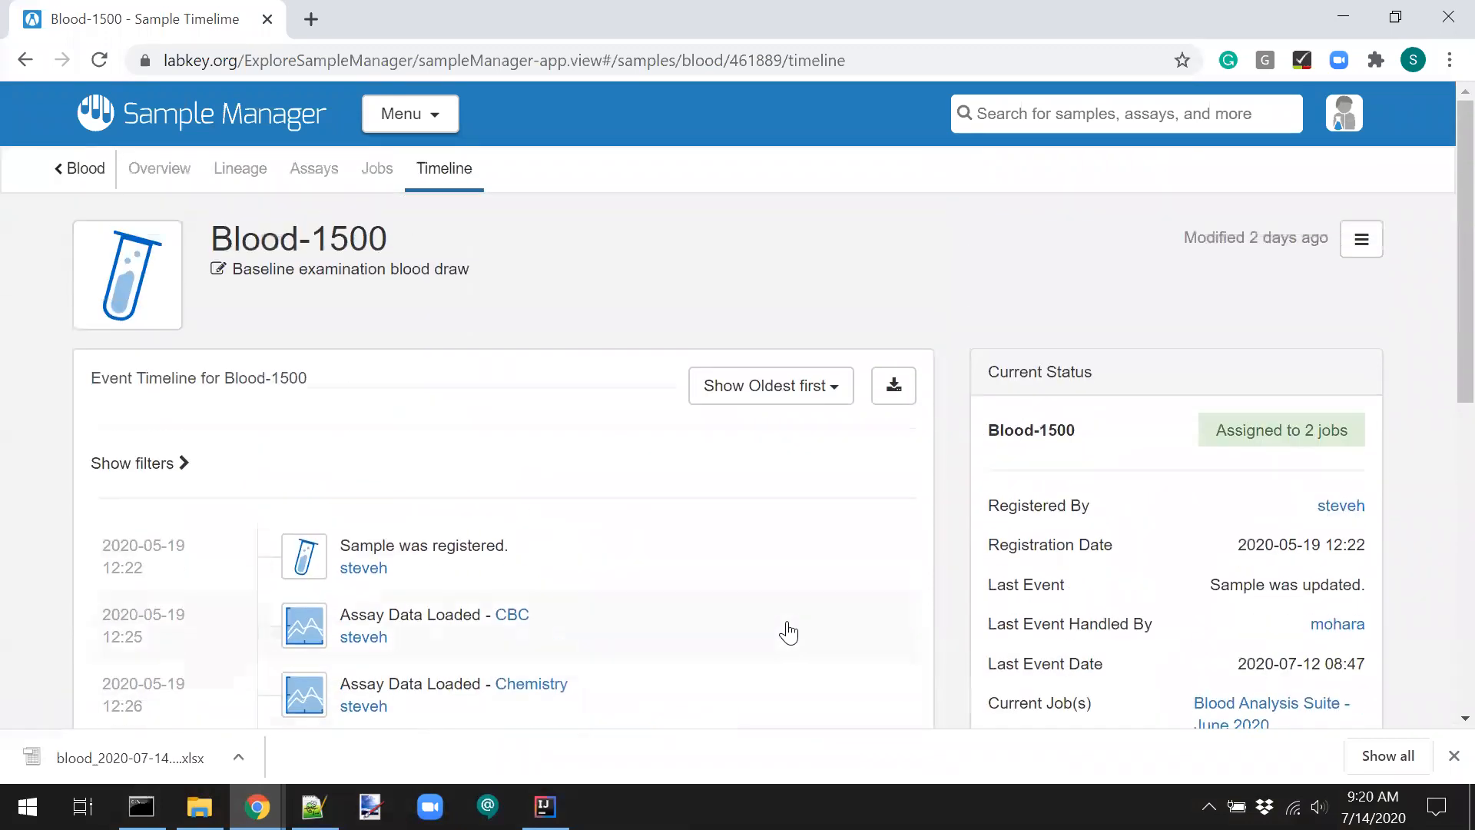
scroll(789, 633, "down", 4)
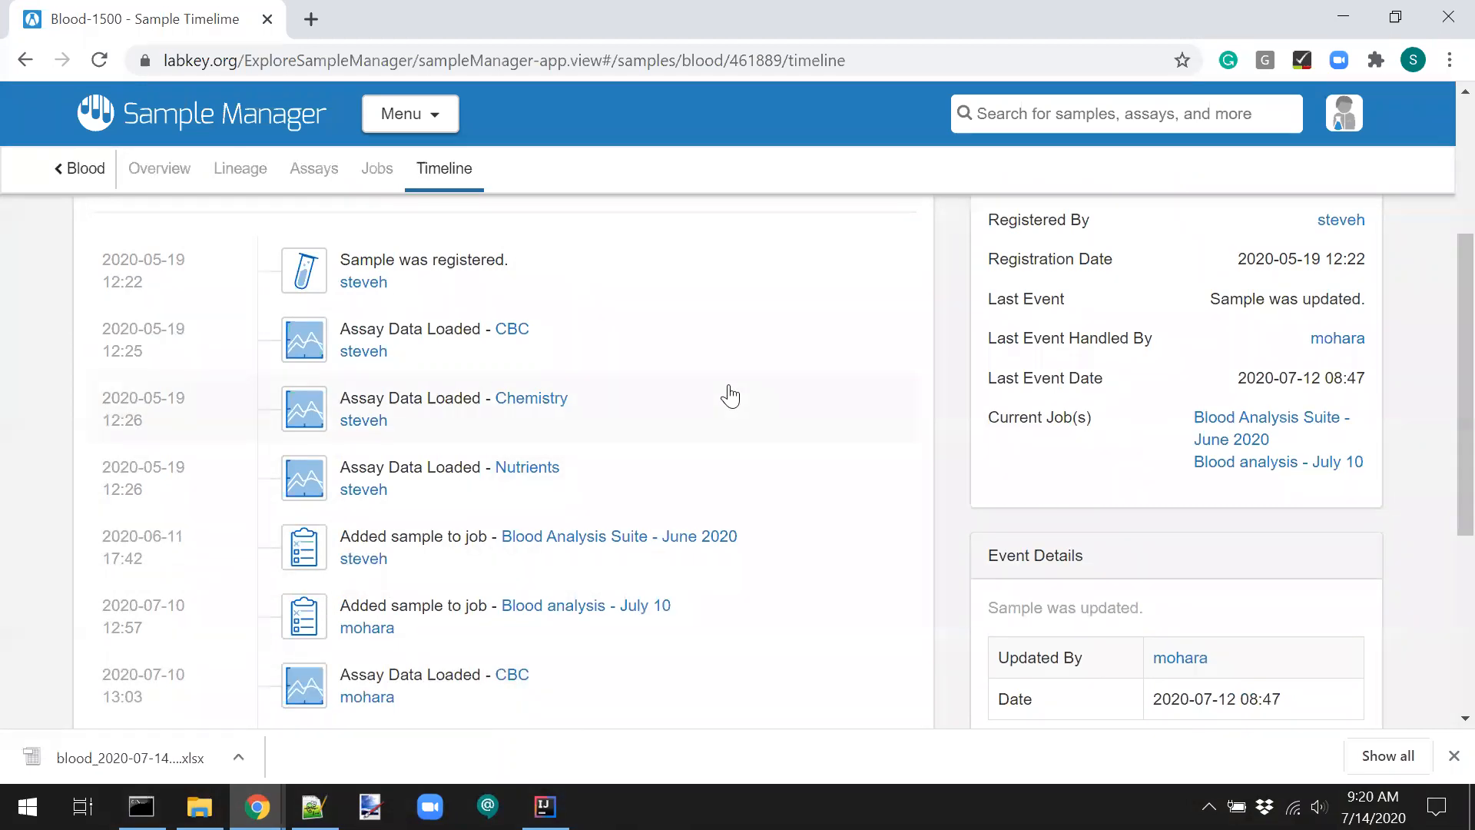
scroll(730, 395, "up", 4)
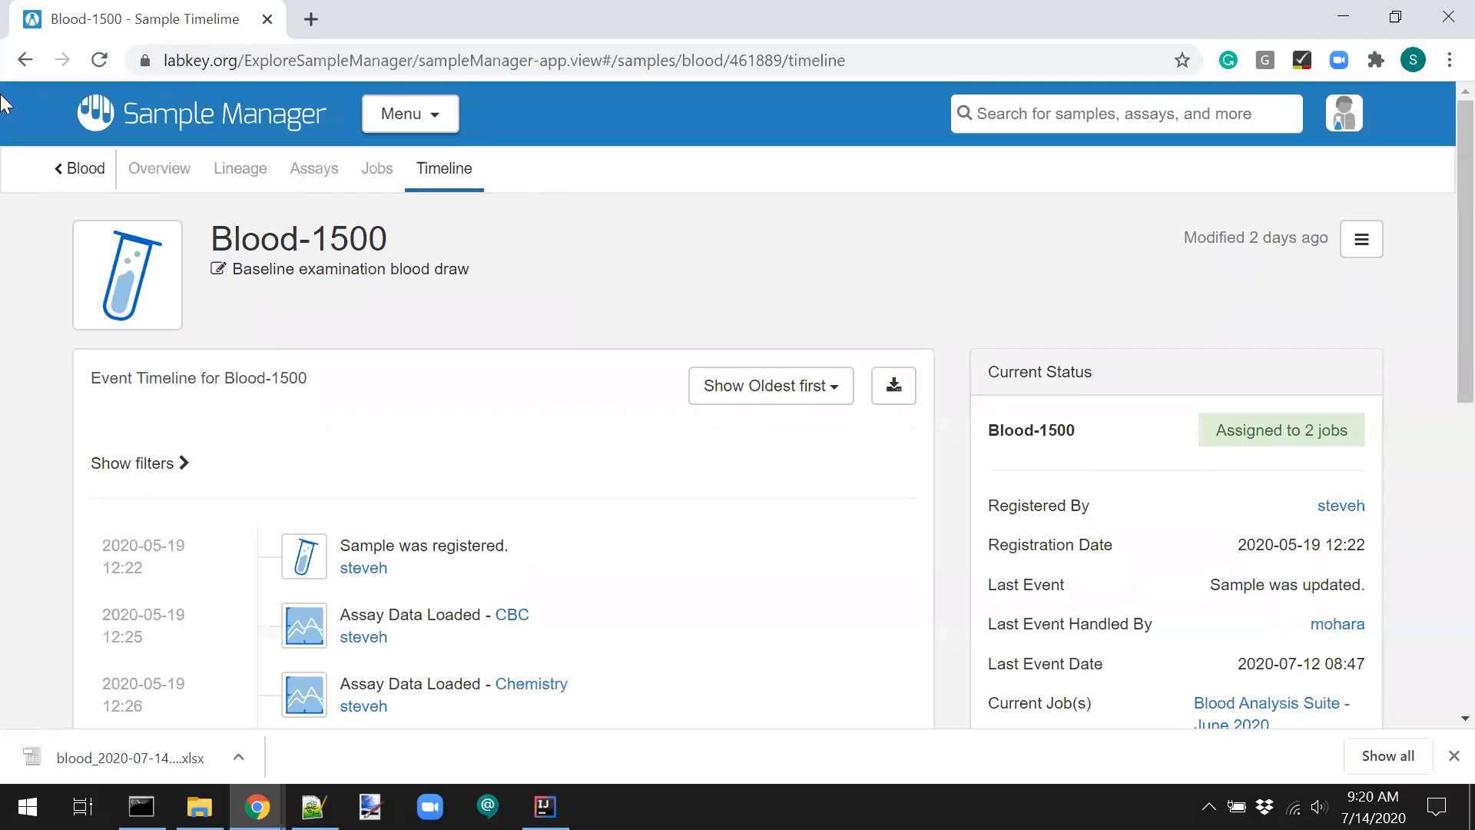
Return to the Blood samples list and open sample Blood-1499.
left_click(77, 169)
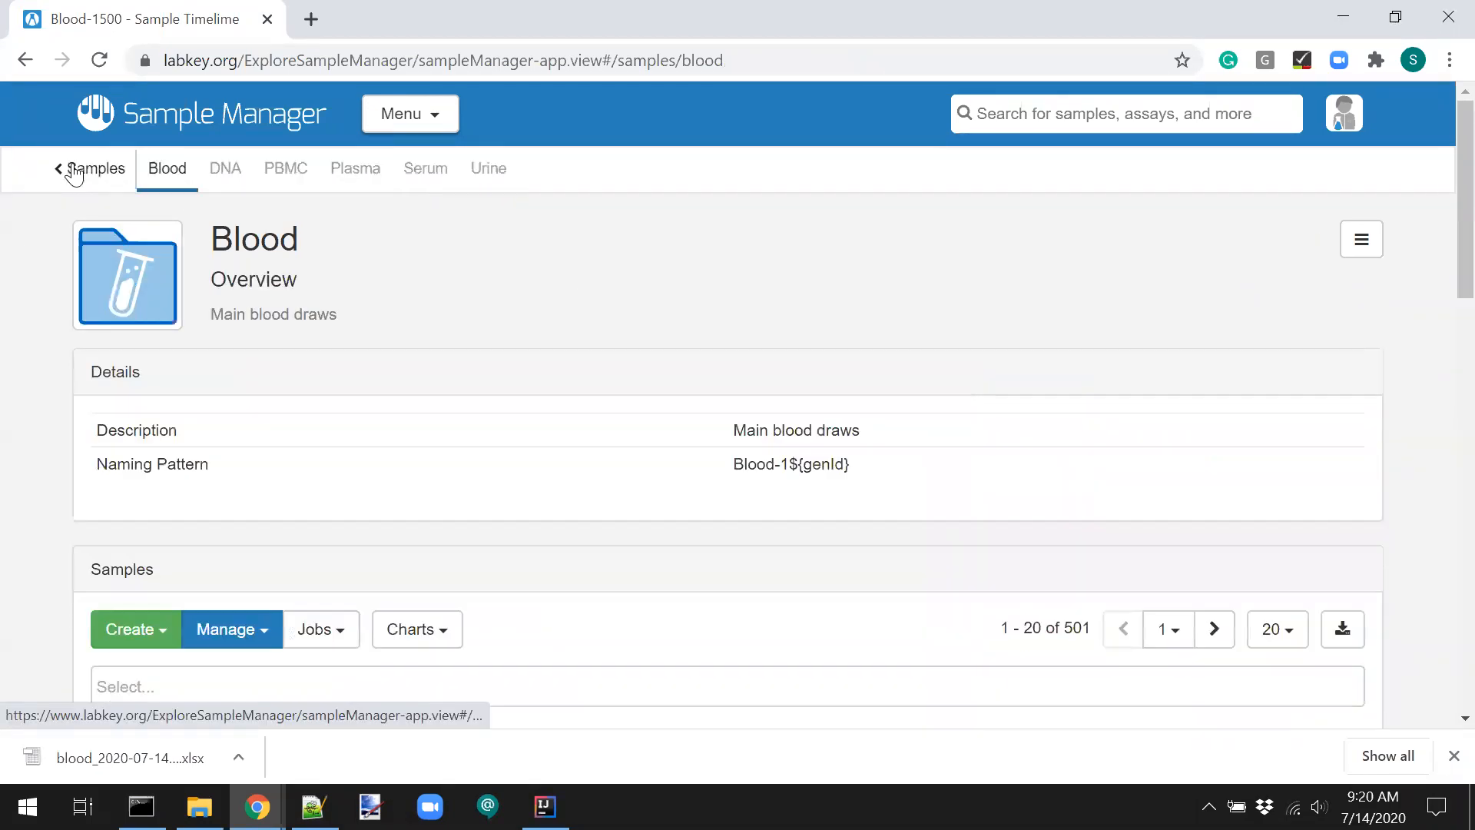
scroll(30, 570, "down", 4)
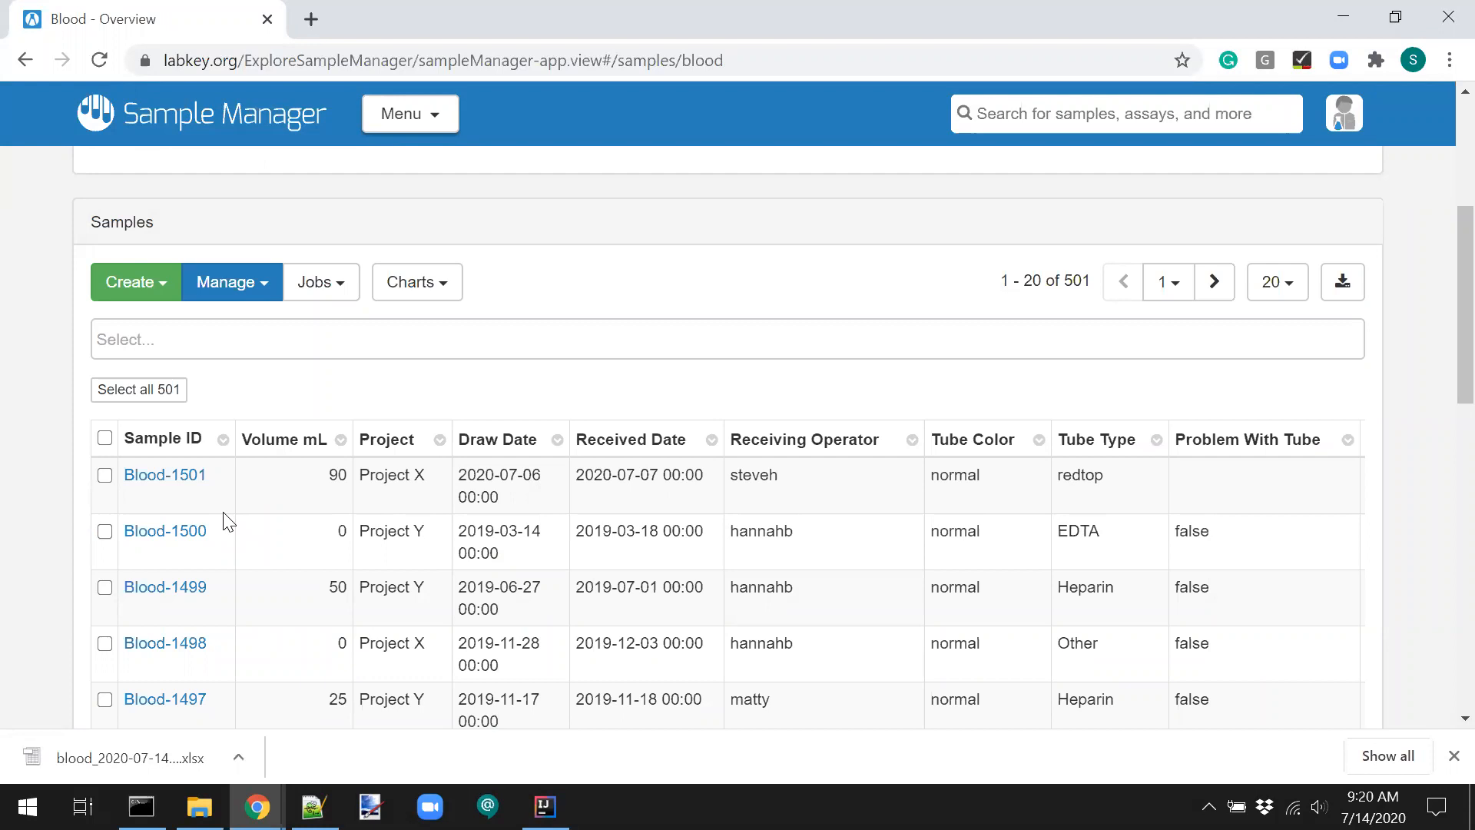
scroll(223, 518, "down", 2)
left_click(169, 465)
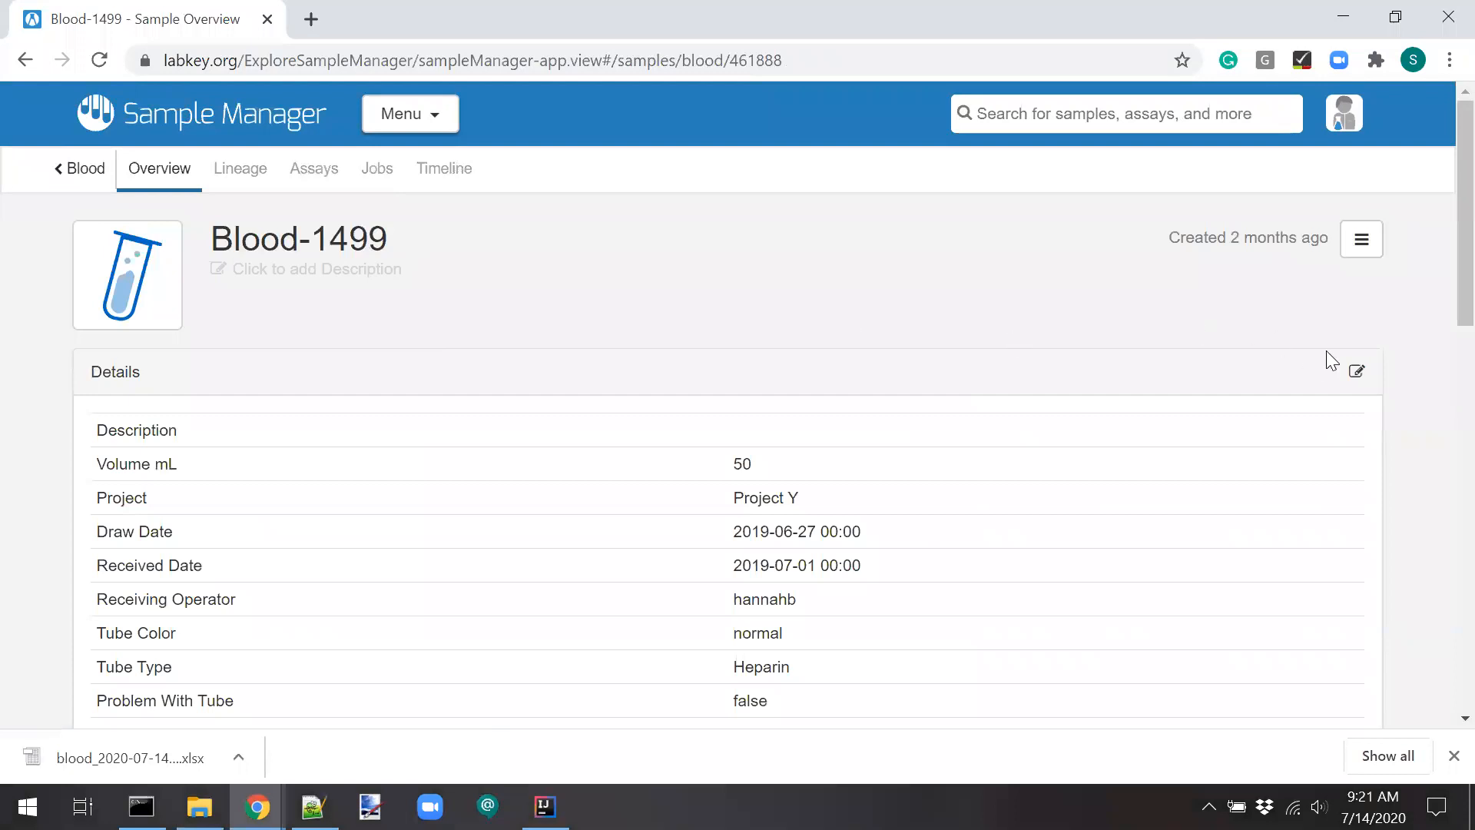
Edit Blood-1499's details to set Volume mL to 45 and save the change.
left_click(1358, 372)
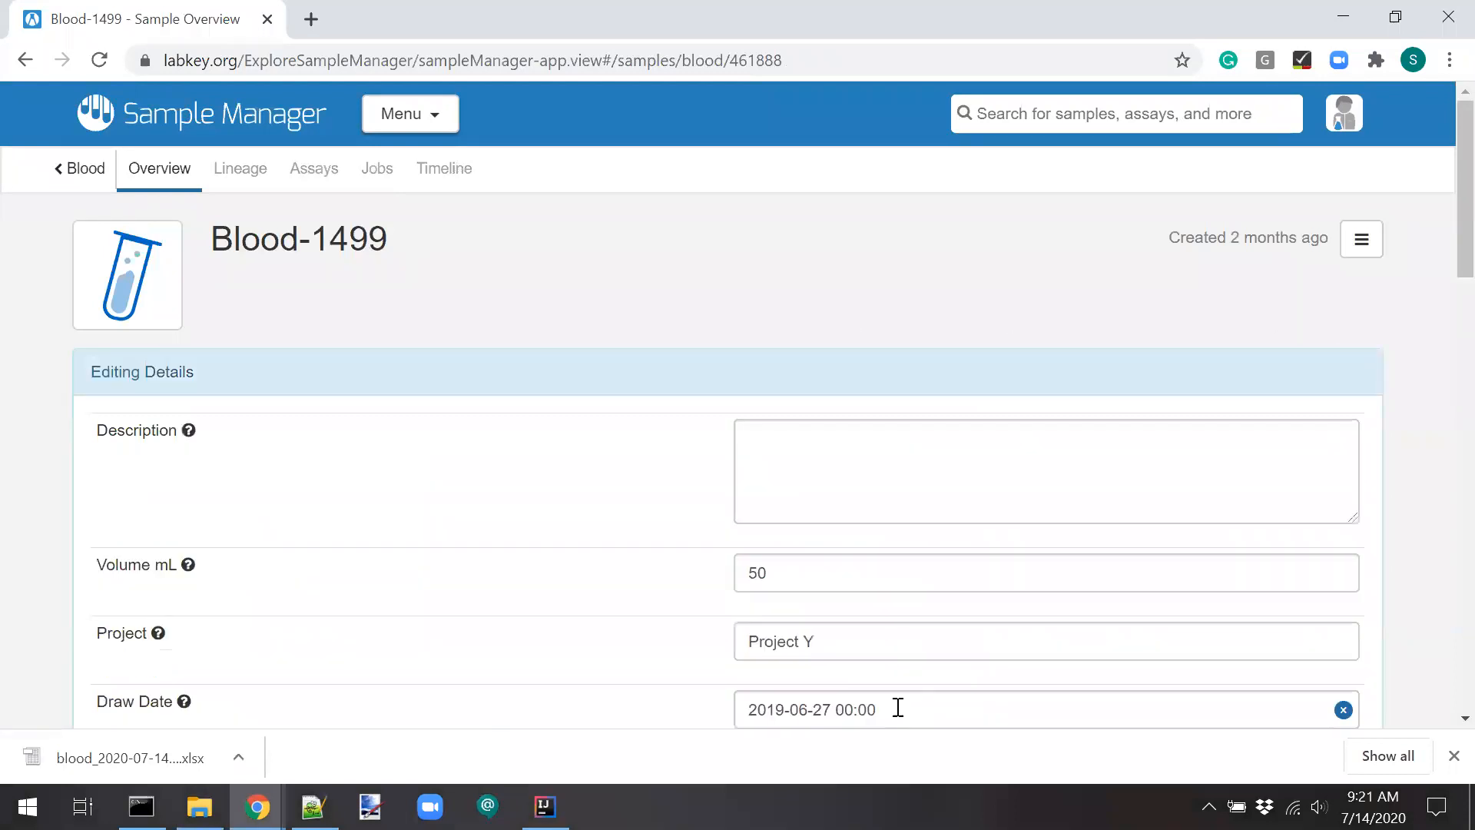
left_click(778, 574)
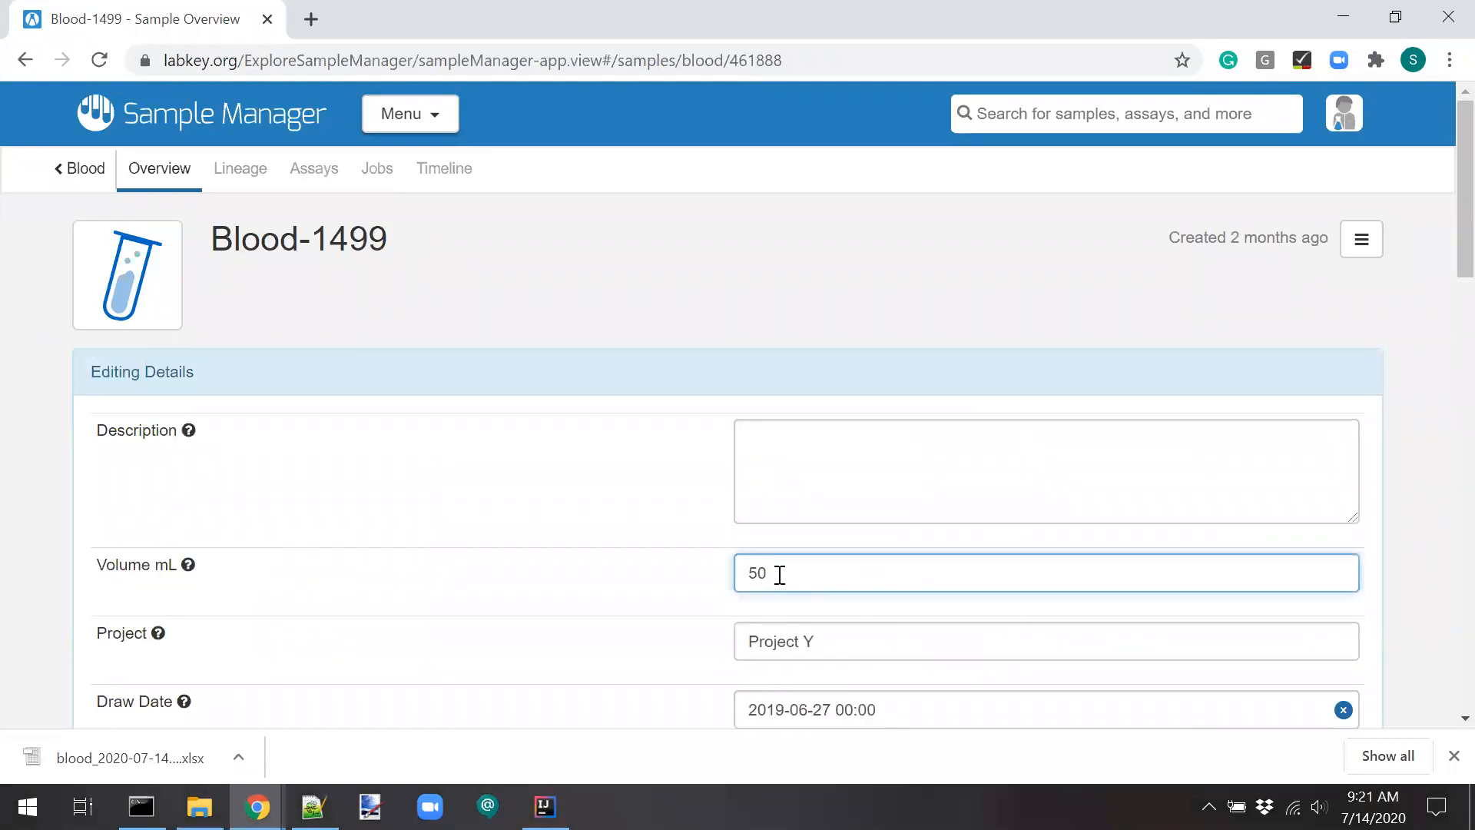
key("BackSpace")
key("BackSpace")
type("45")
scroll(461, 576, "down", 3)
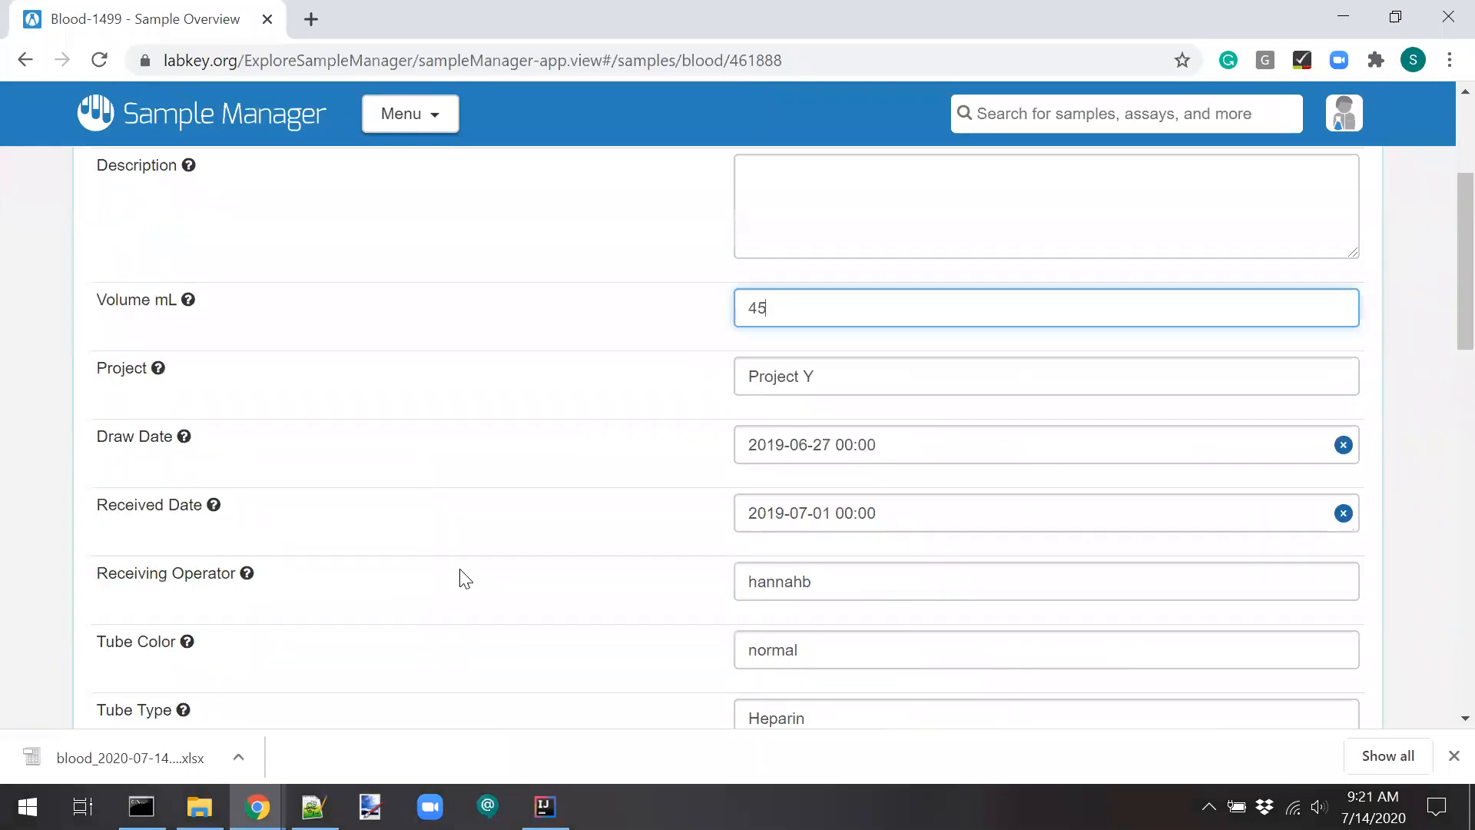
scroll(465, 577, "up", 3)
scroll(465, 577, "down", 6)
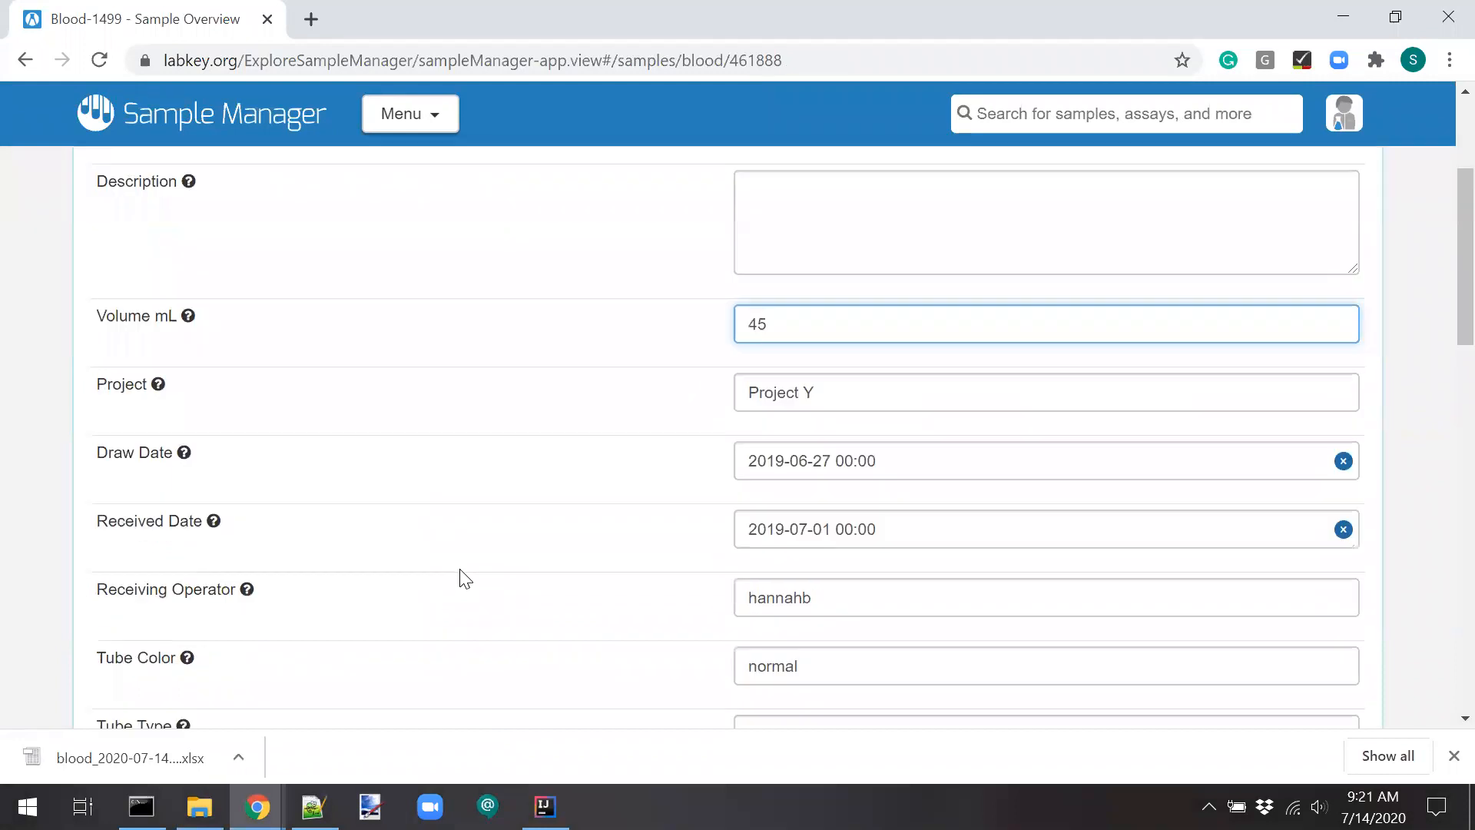
left_click(1351, 679)
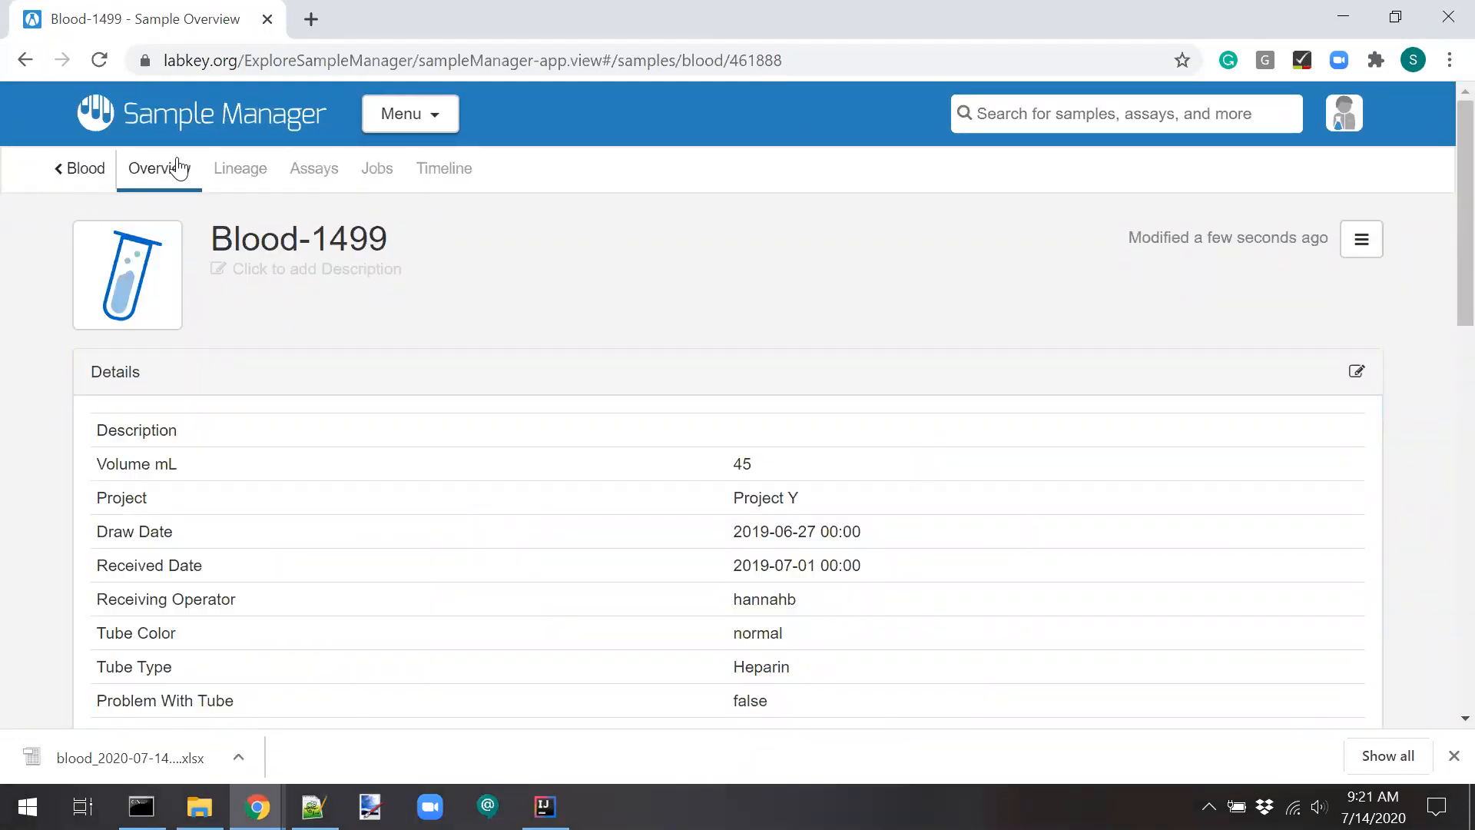
Open Blood-1499's event timeline and examine the 2020-07-14 update event's volume change.
left_click(444, 168)
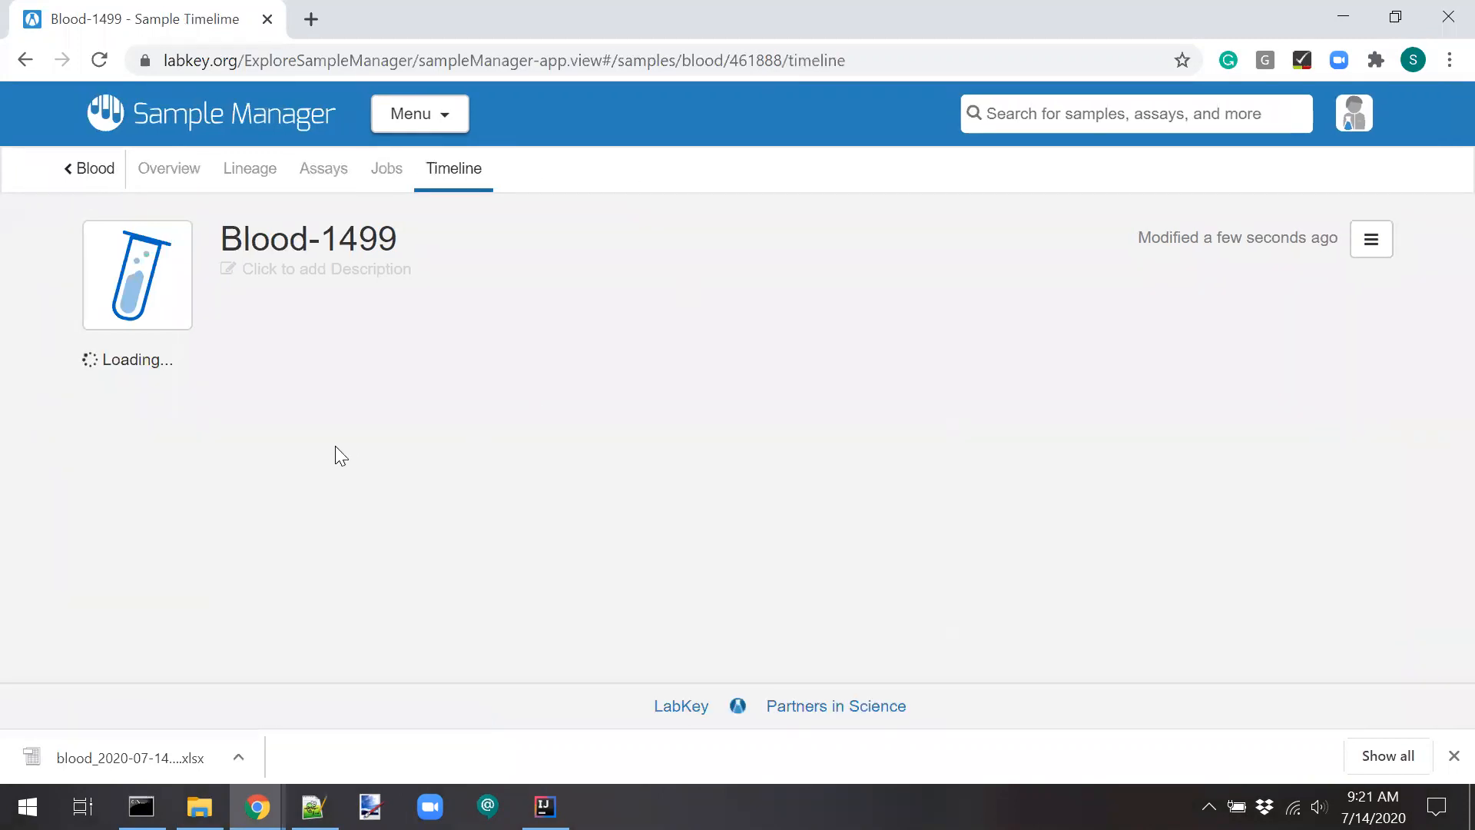
scroll(335, 450, "down", 4)
scroll(335, 454, "down", 3)
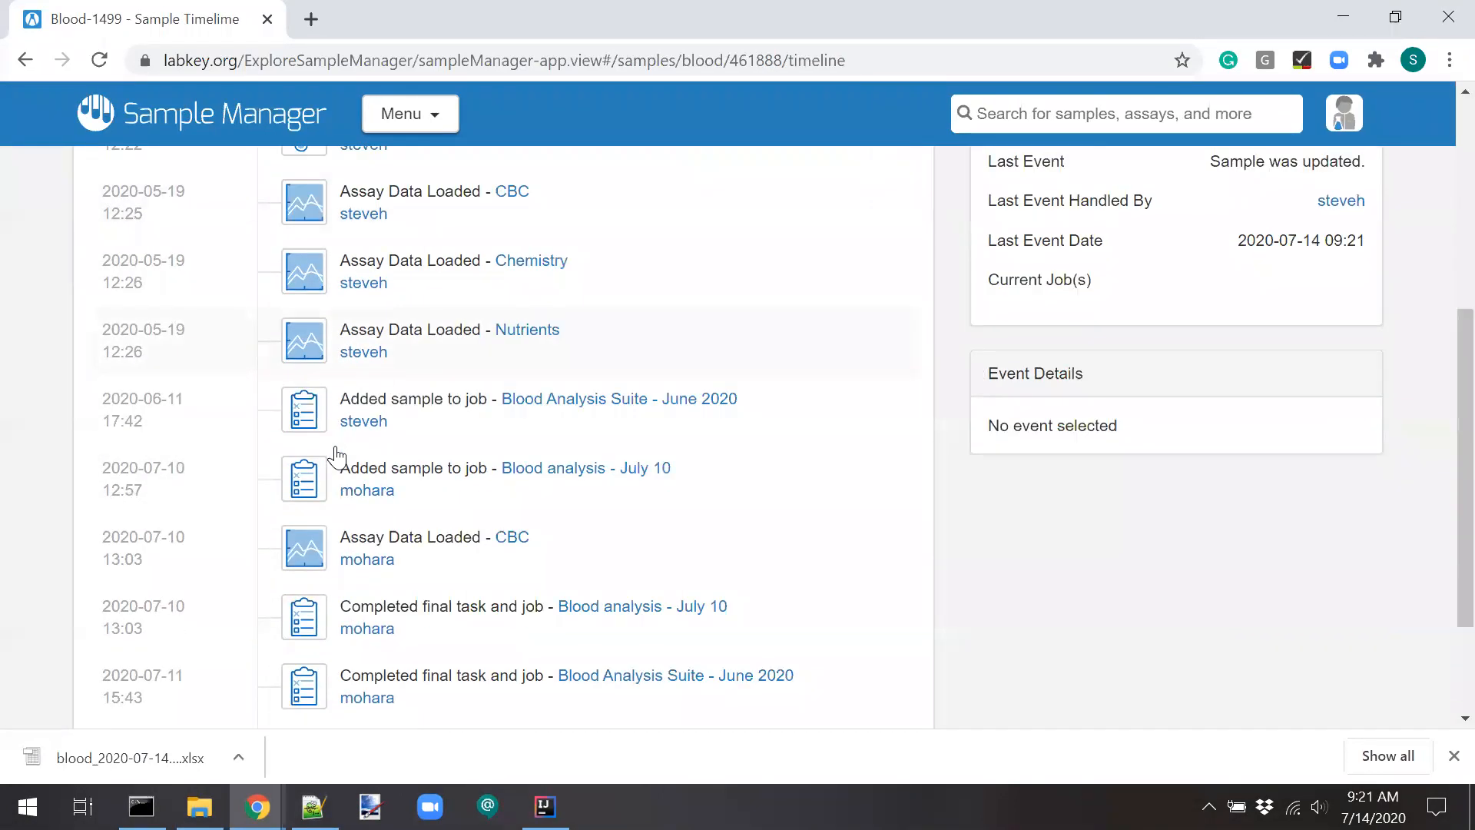
left_click(560, 580)
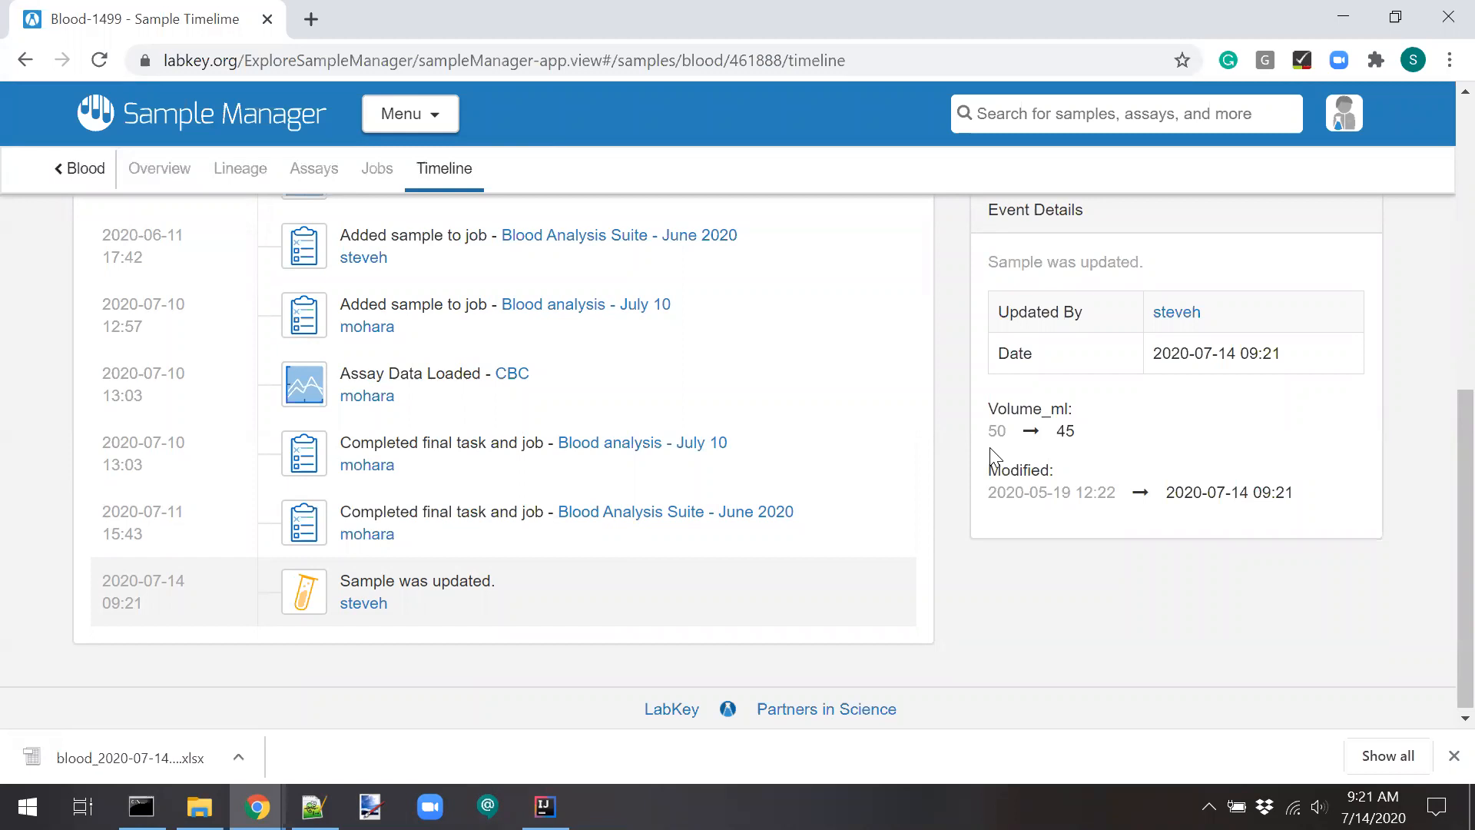
scroll(989, 447, "up", 4)
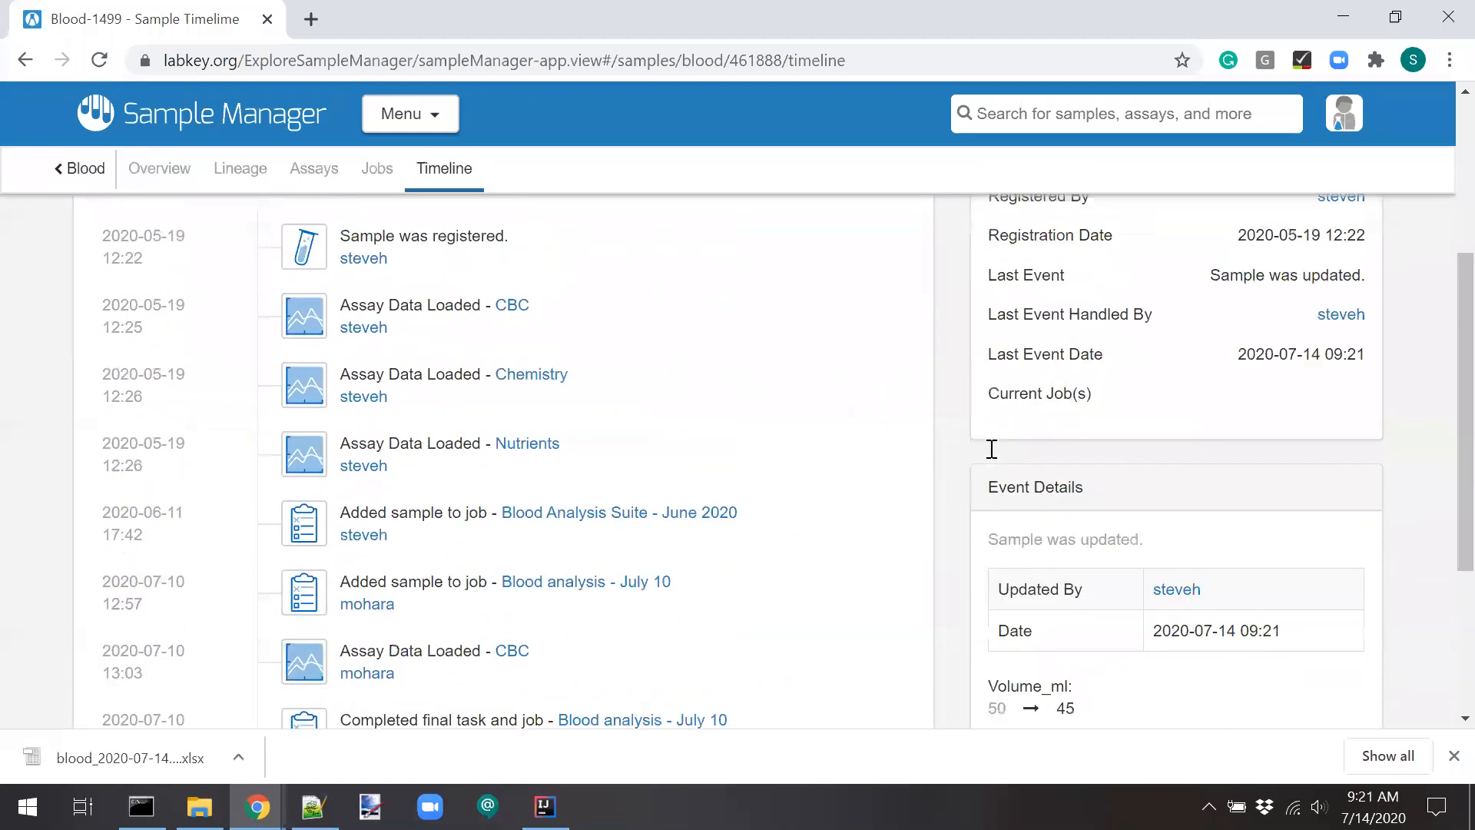
scroll(991, 448, "up", 4)
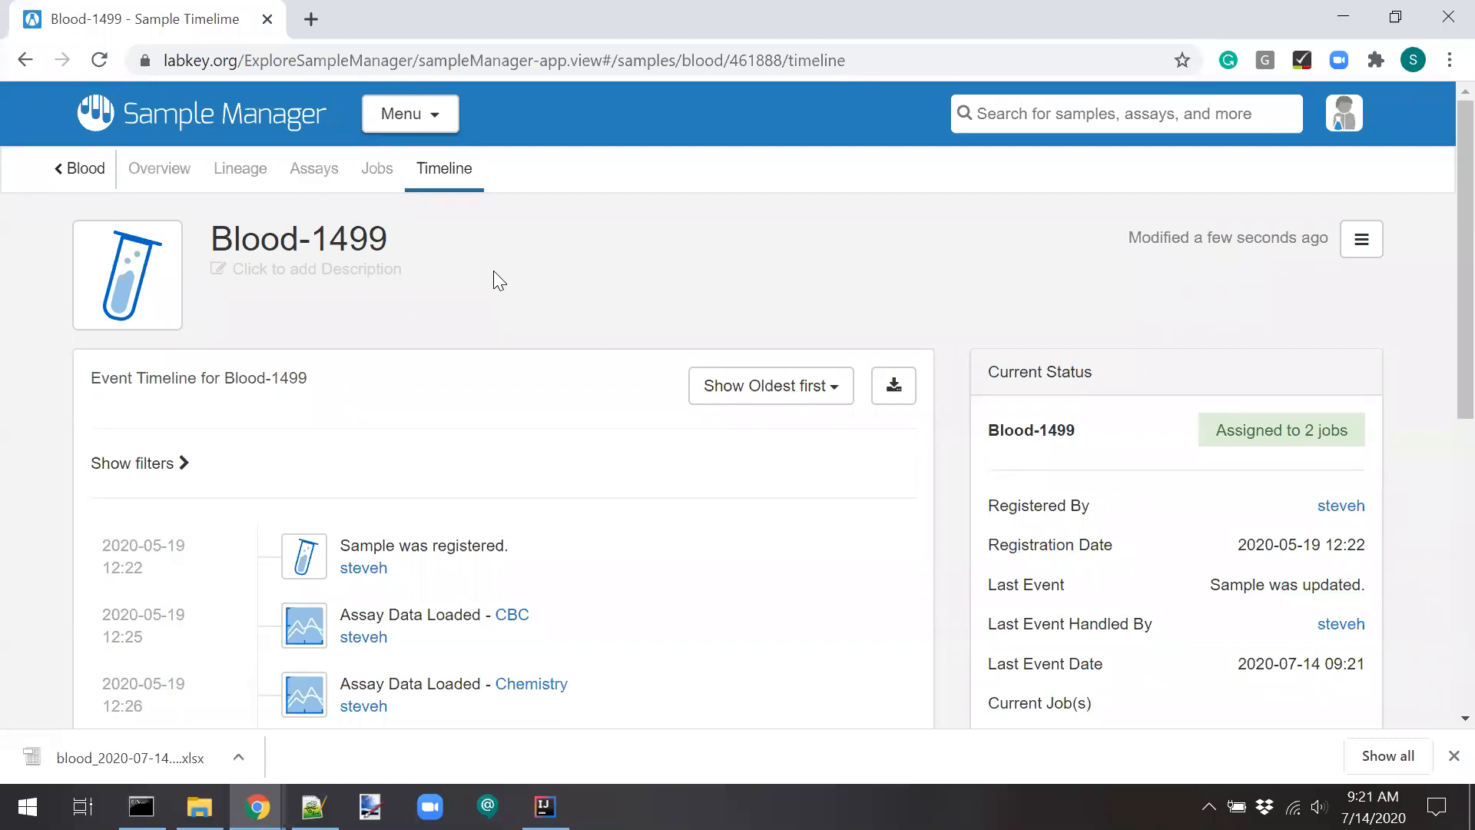
Return to the Blood sample type and review its details and the samples in its grid.
left_click(73, 172)
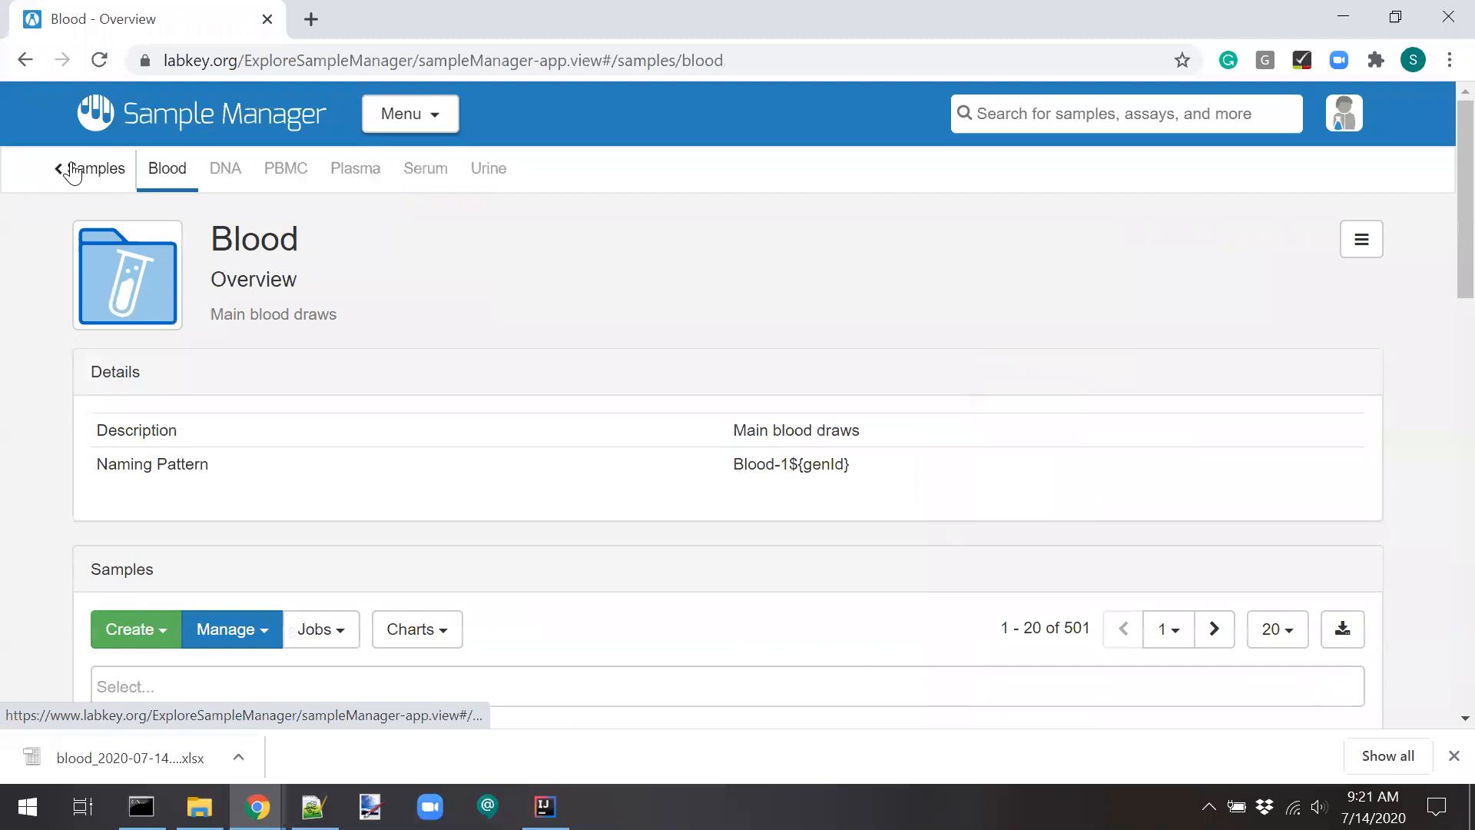
scroll(527, 412, "down", 2)
scroll(527, 412, "up", 1)
scroll(528, 414, "up", 1)
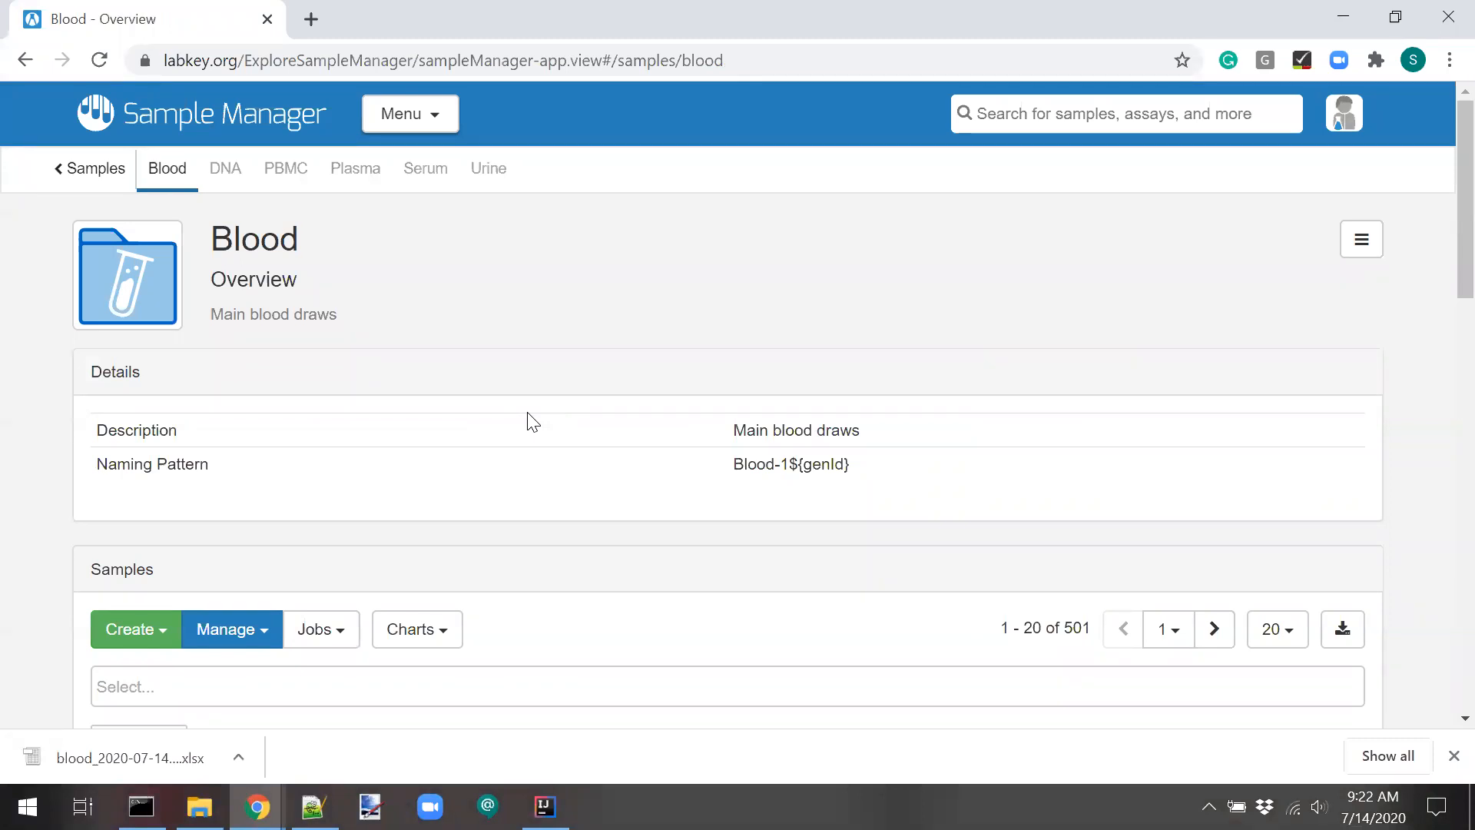
scroll(533, 422, "down", 2)
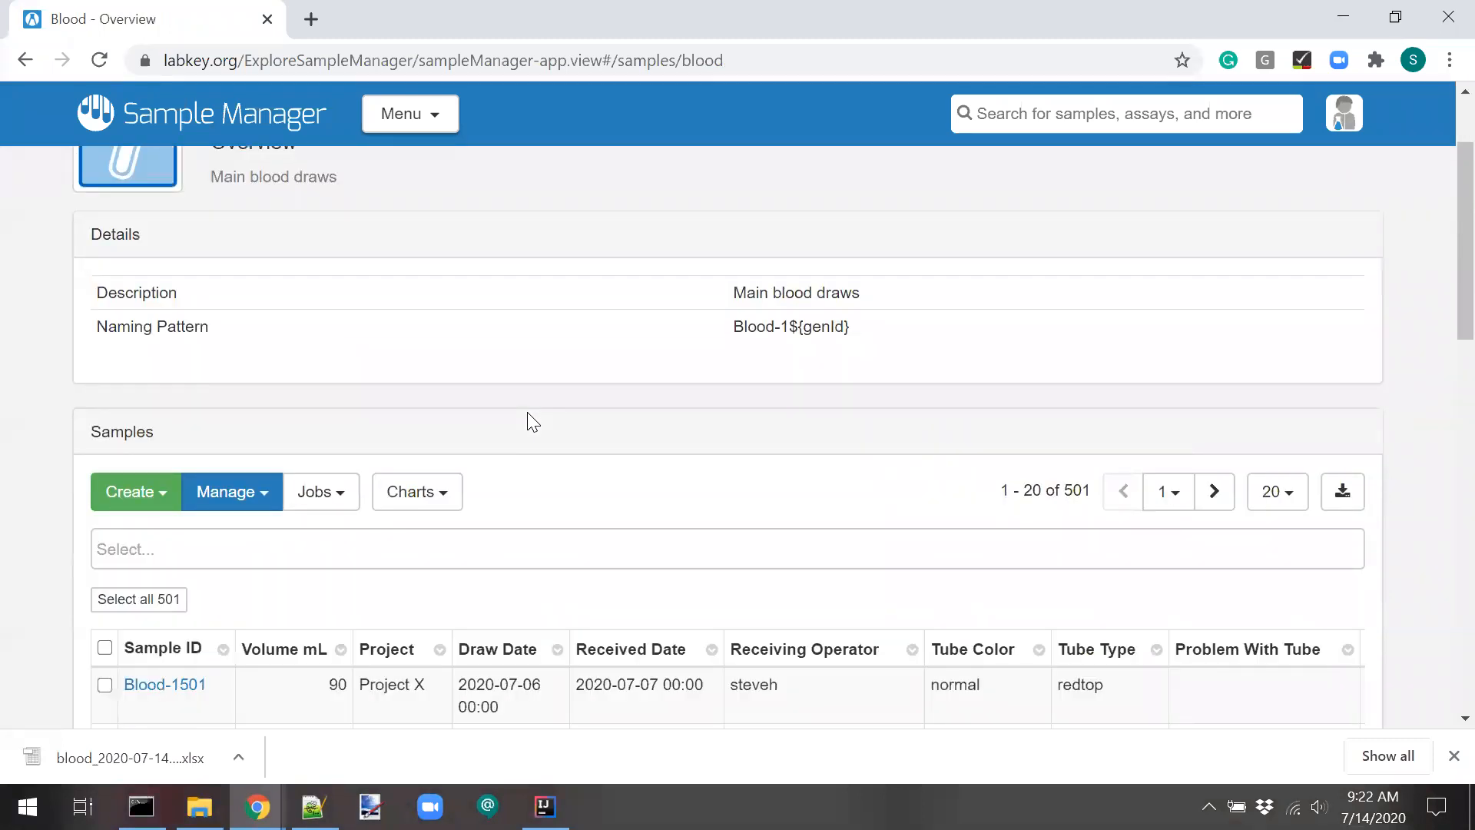
scroll(533, 422, "down", 4)
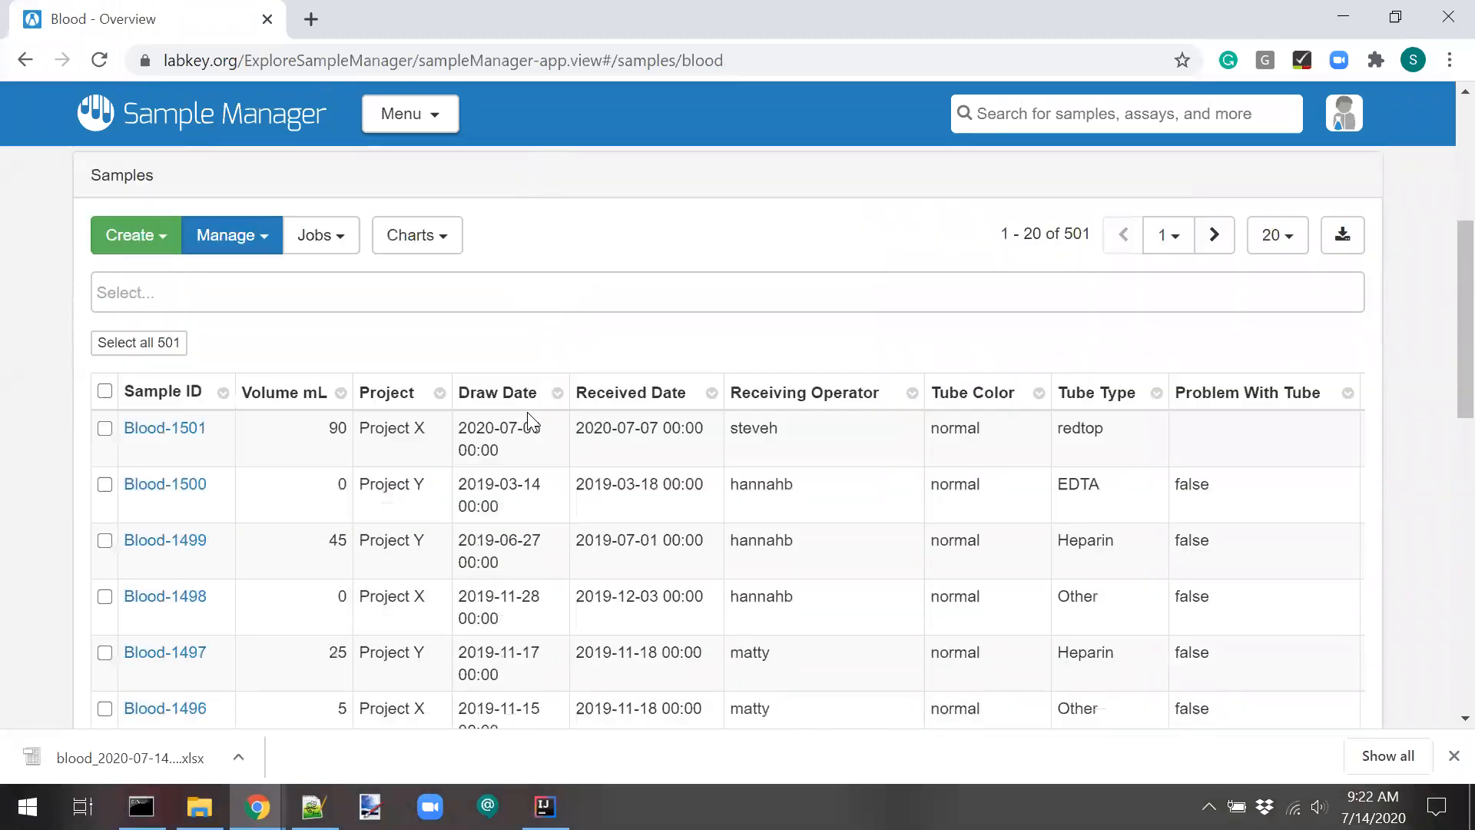
Start importing Blood samples from a file and switch to File Explorer at the SM Webinar July 2020 folder.
left_click(268, 239)
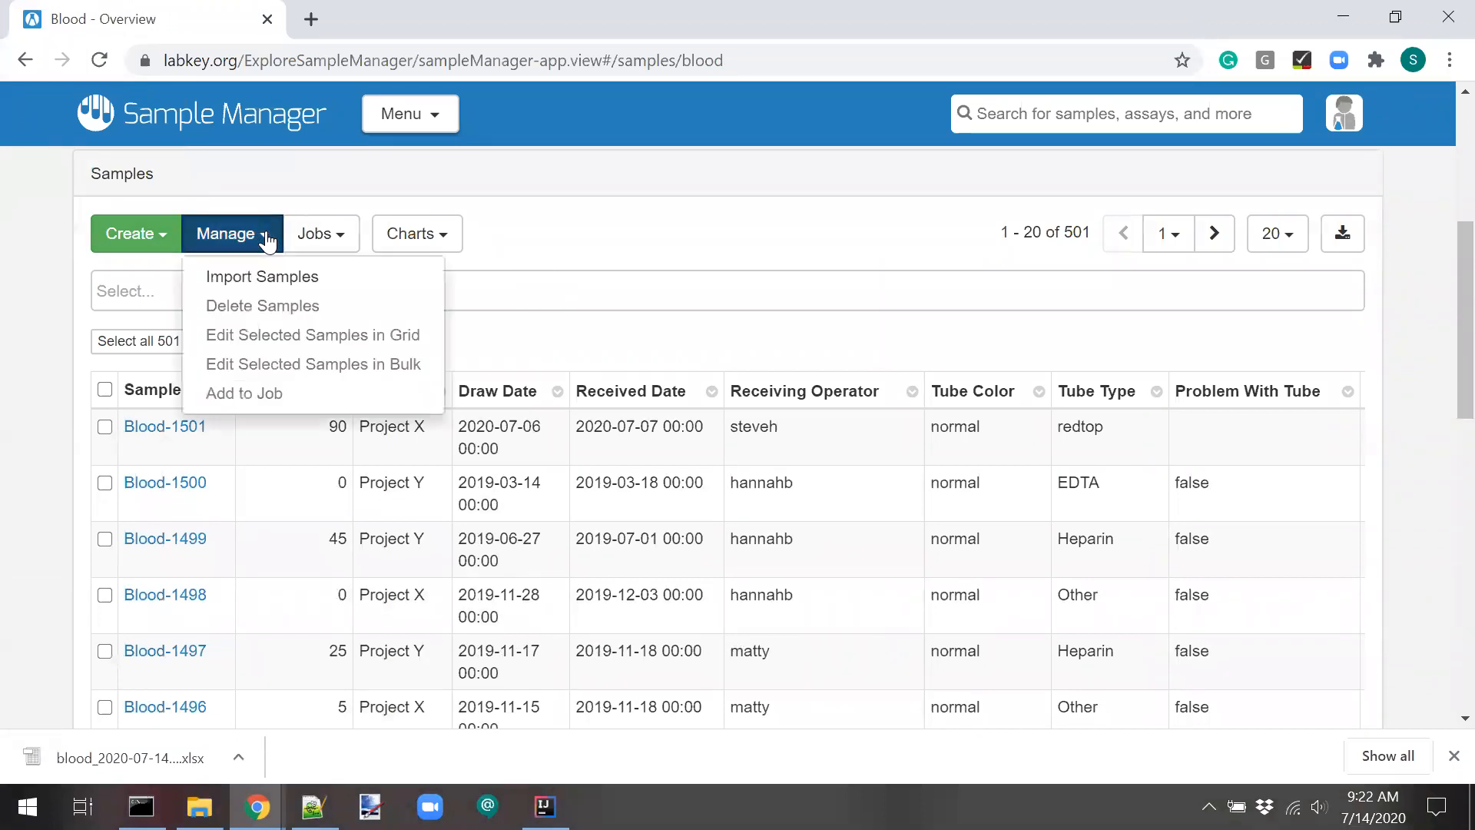
left_click(268, 277)
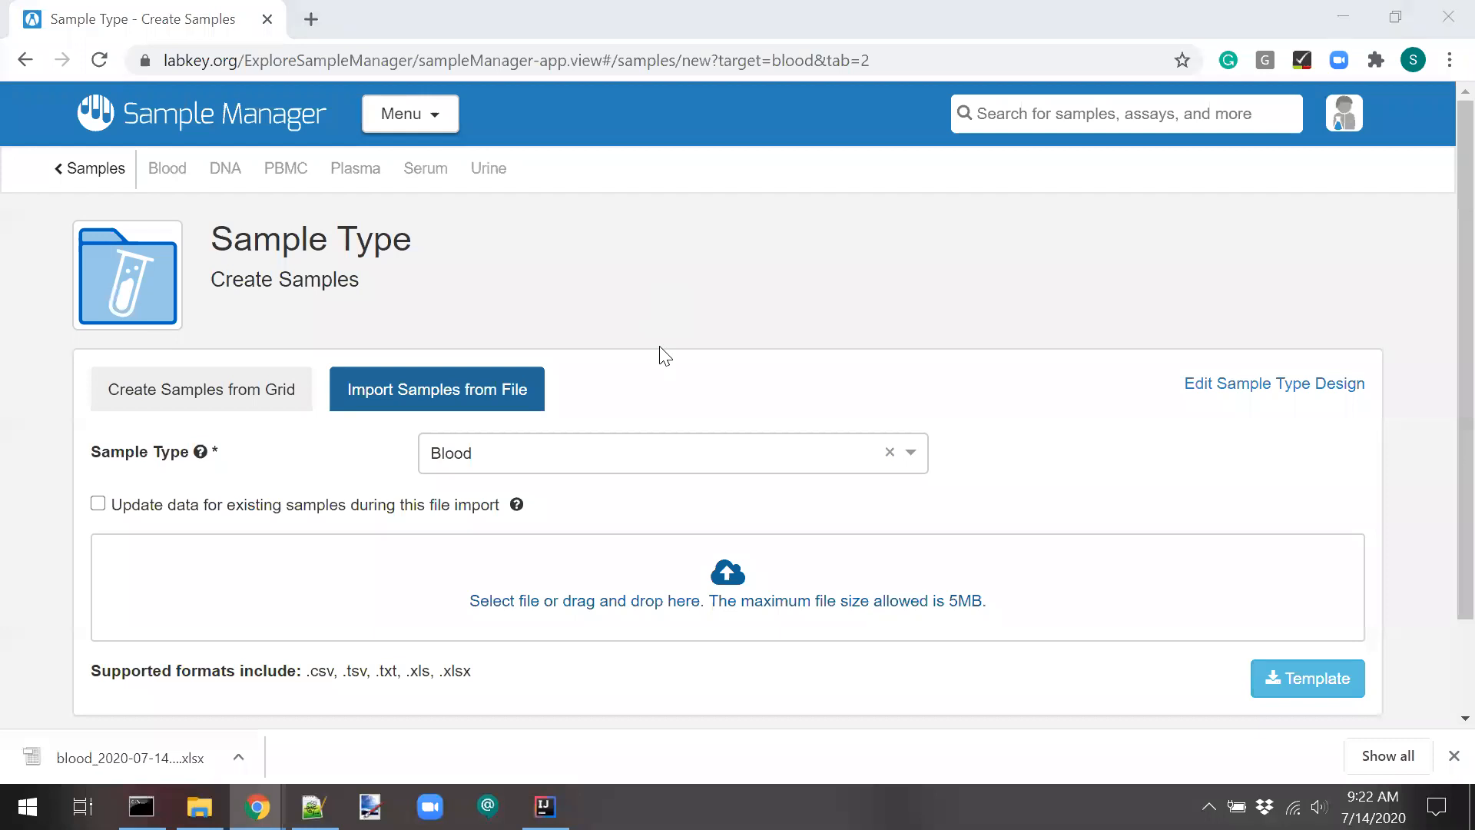
key("alt+Tab")
key("alt+Tab")
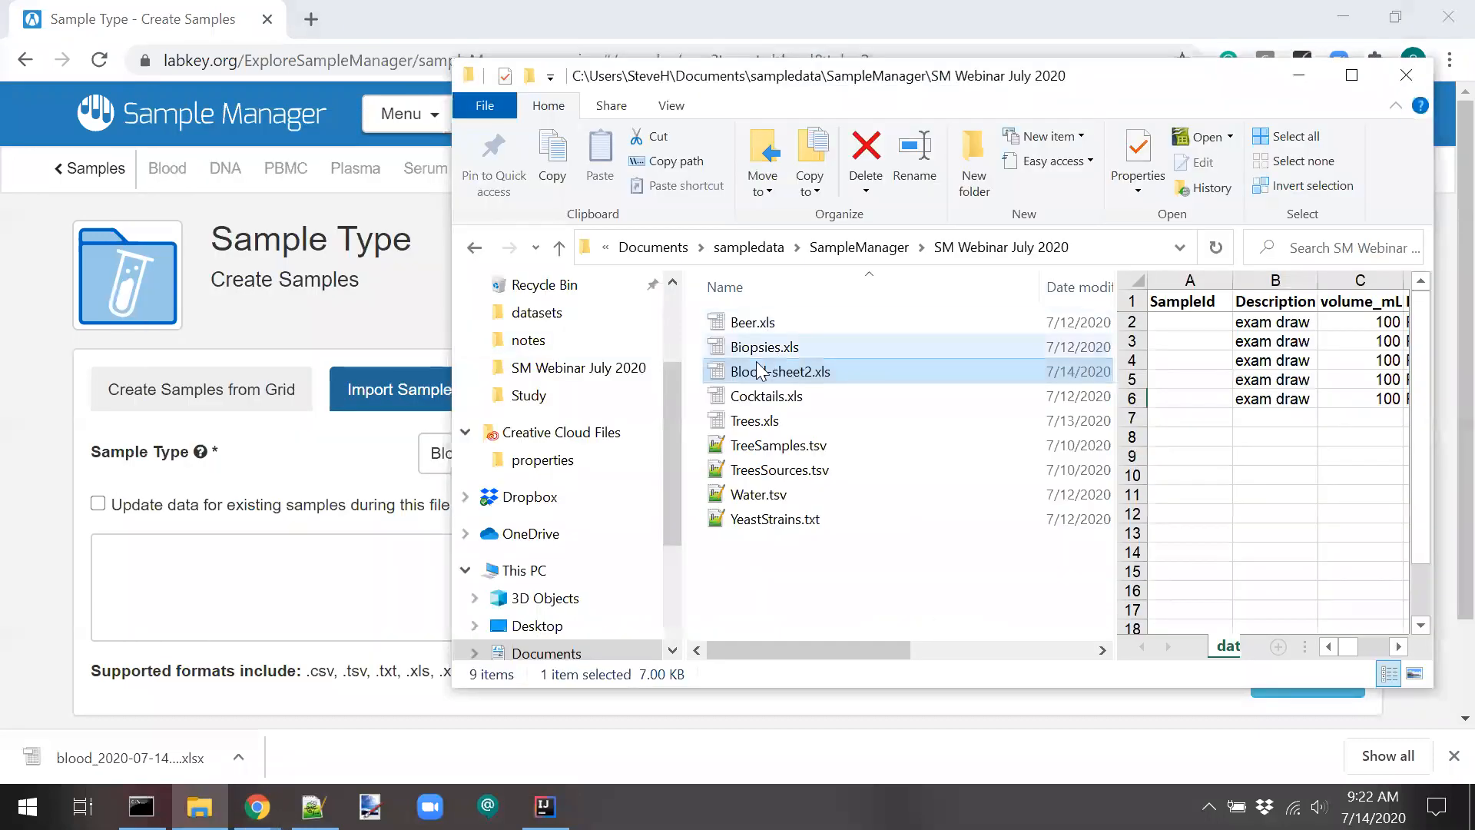
Open Blood-sheet2.xls in OpenOffice Calc and look over its column headers and sample rows.
double_click(718, 372)
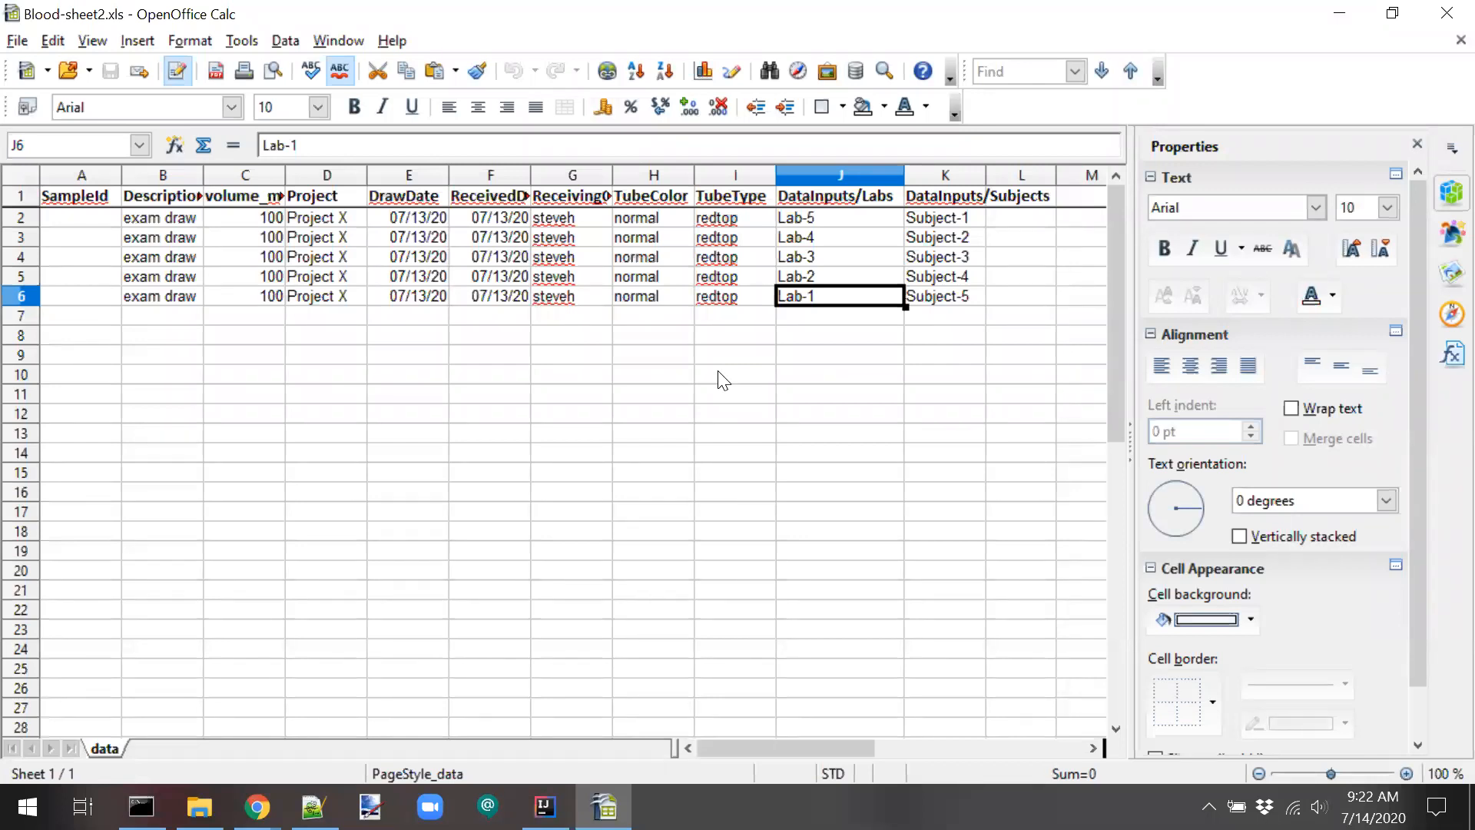
key("Up")
key("Up")
key("Up")
key("Up")
key("Left")
key("Left")
key("Left")
key("Left")
key("Left")
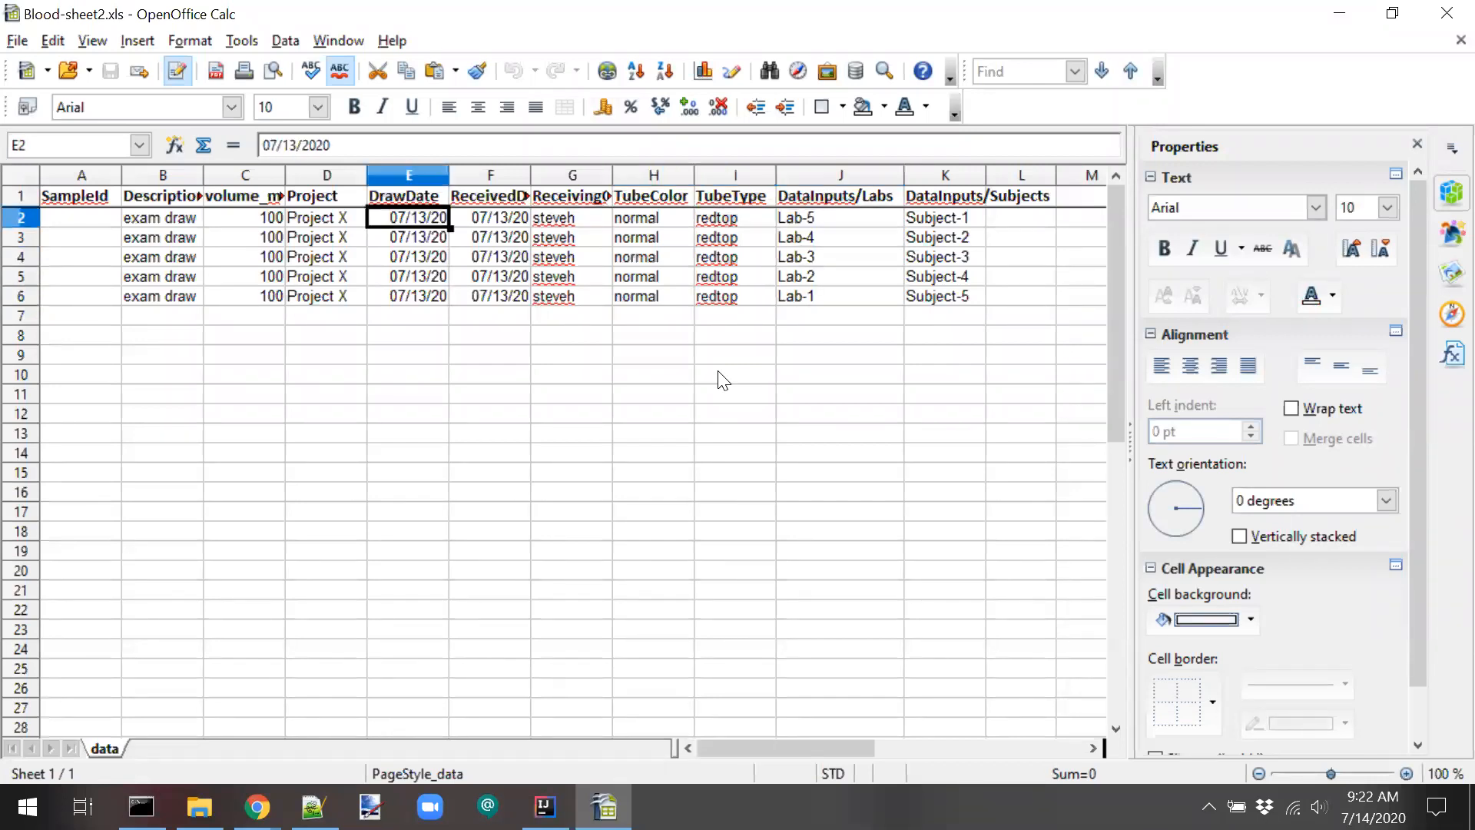
key("Left")
key("Left")
key("Left")
key("Down")
key("Down")
key("Up")
key("Up")
key("Up")
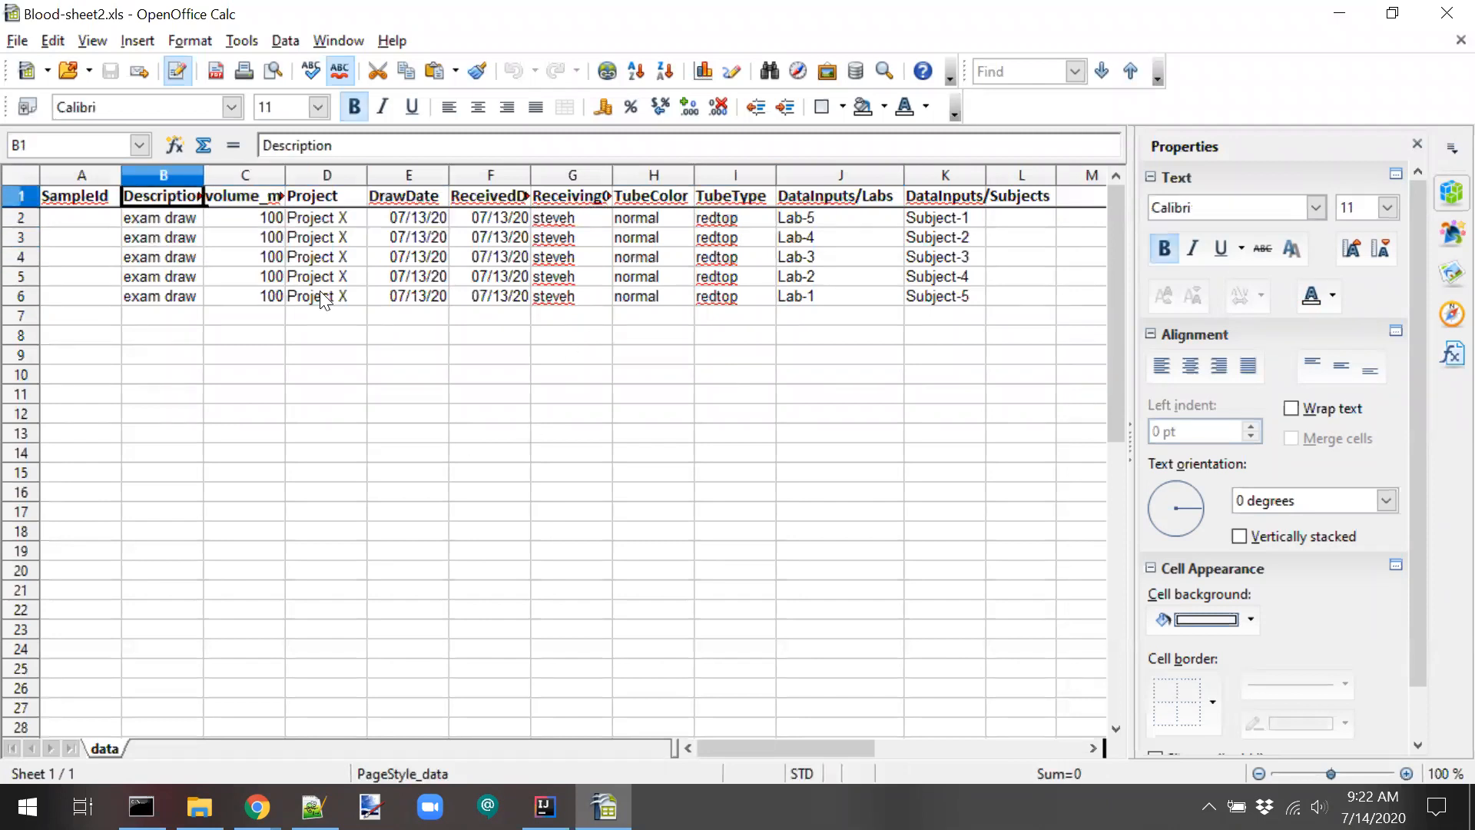
Widen the Description, ReceivedDate and ReceivingOperator columns so their full headers fit.
left_click_drag(198, 171, 324, 170)
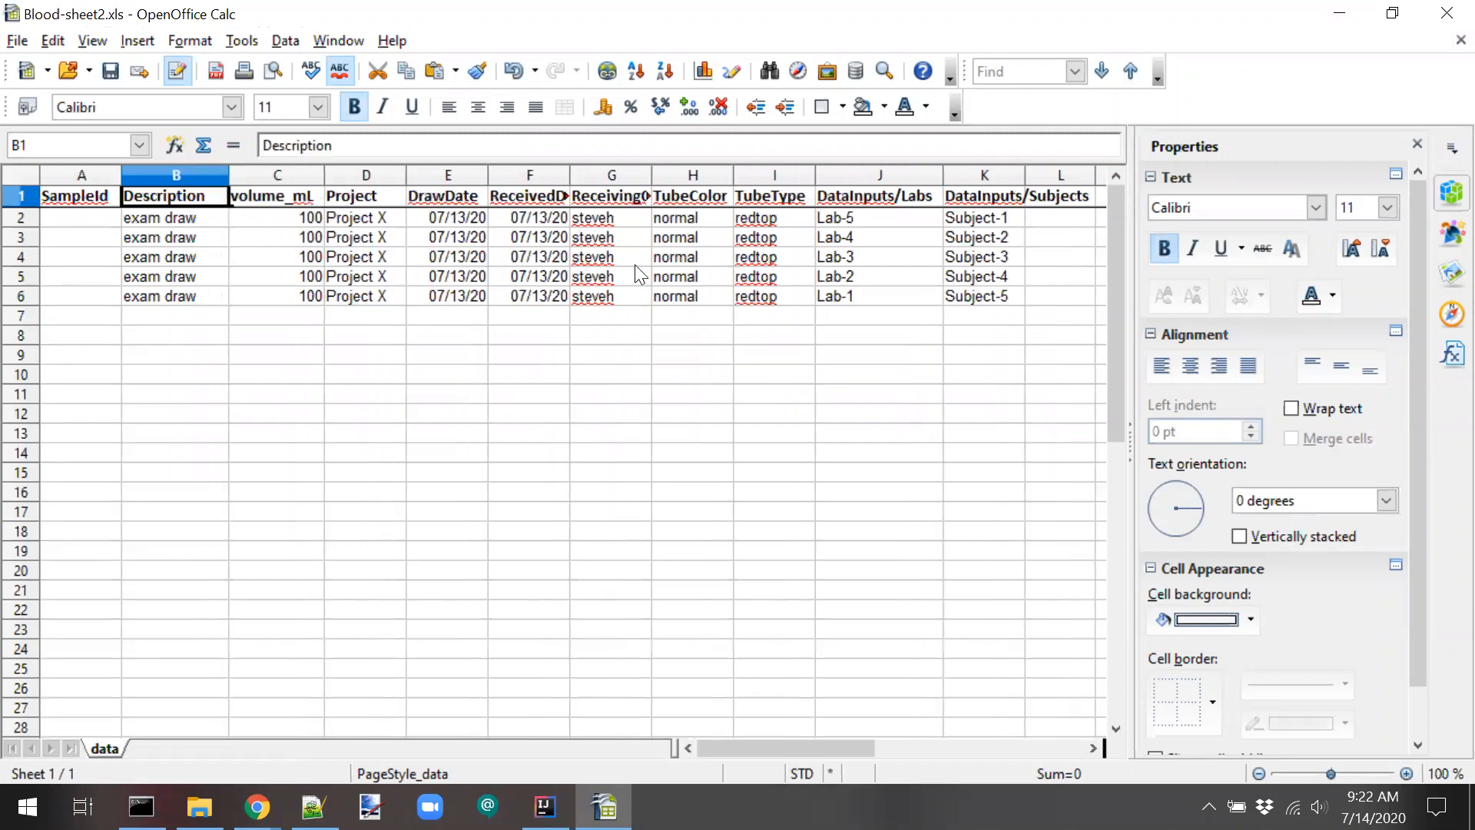
double_click(572, 170)
double_click(680, 176)
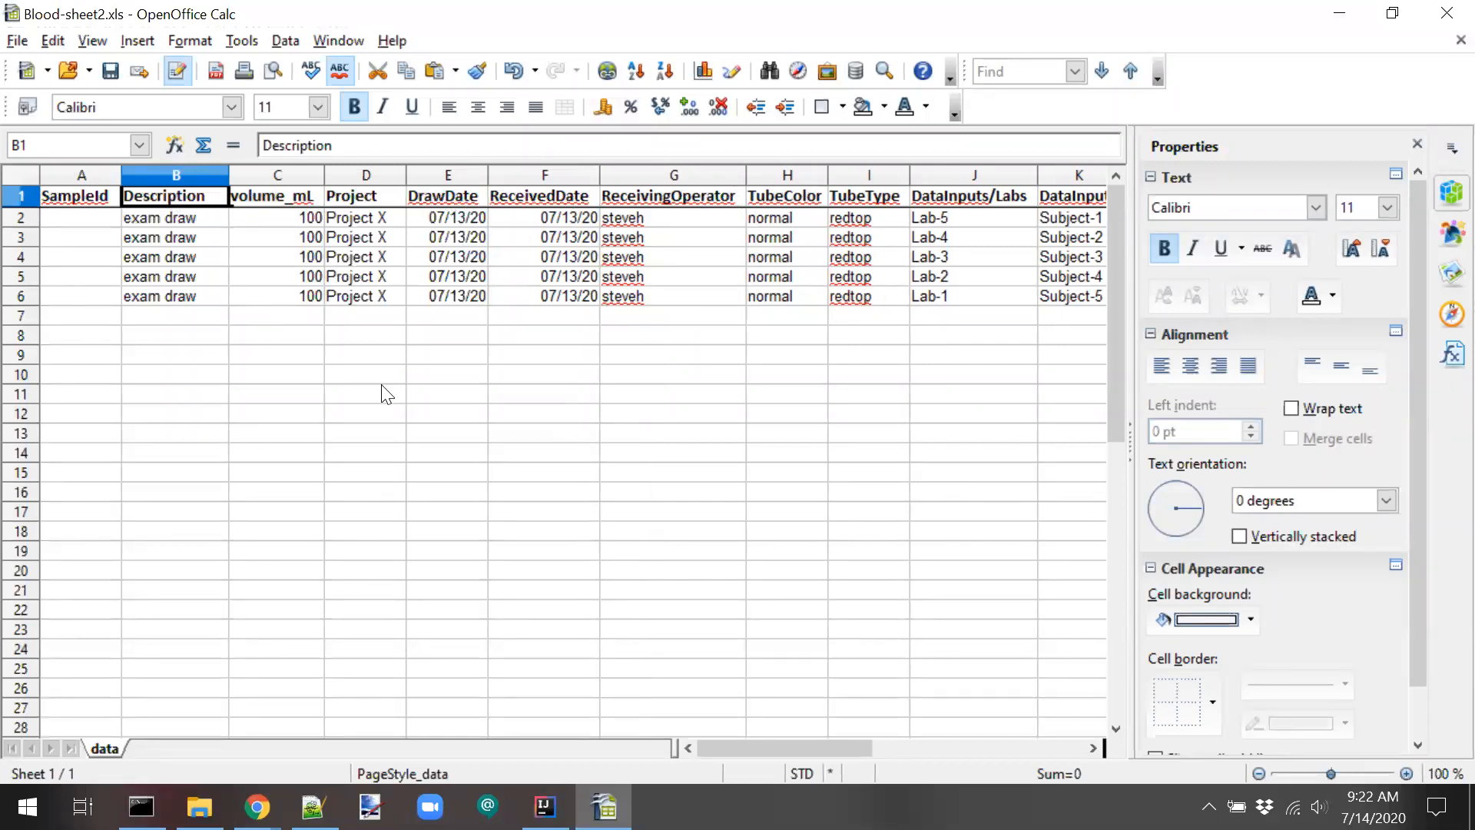
Switch to Sample Manager in Chrome, download the Blood import template and open it to examine its columns.
key("alt+Tab")
key("alt+Tab")
key("alt+Tab")
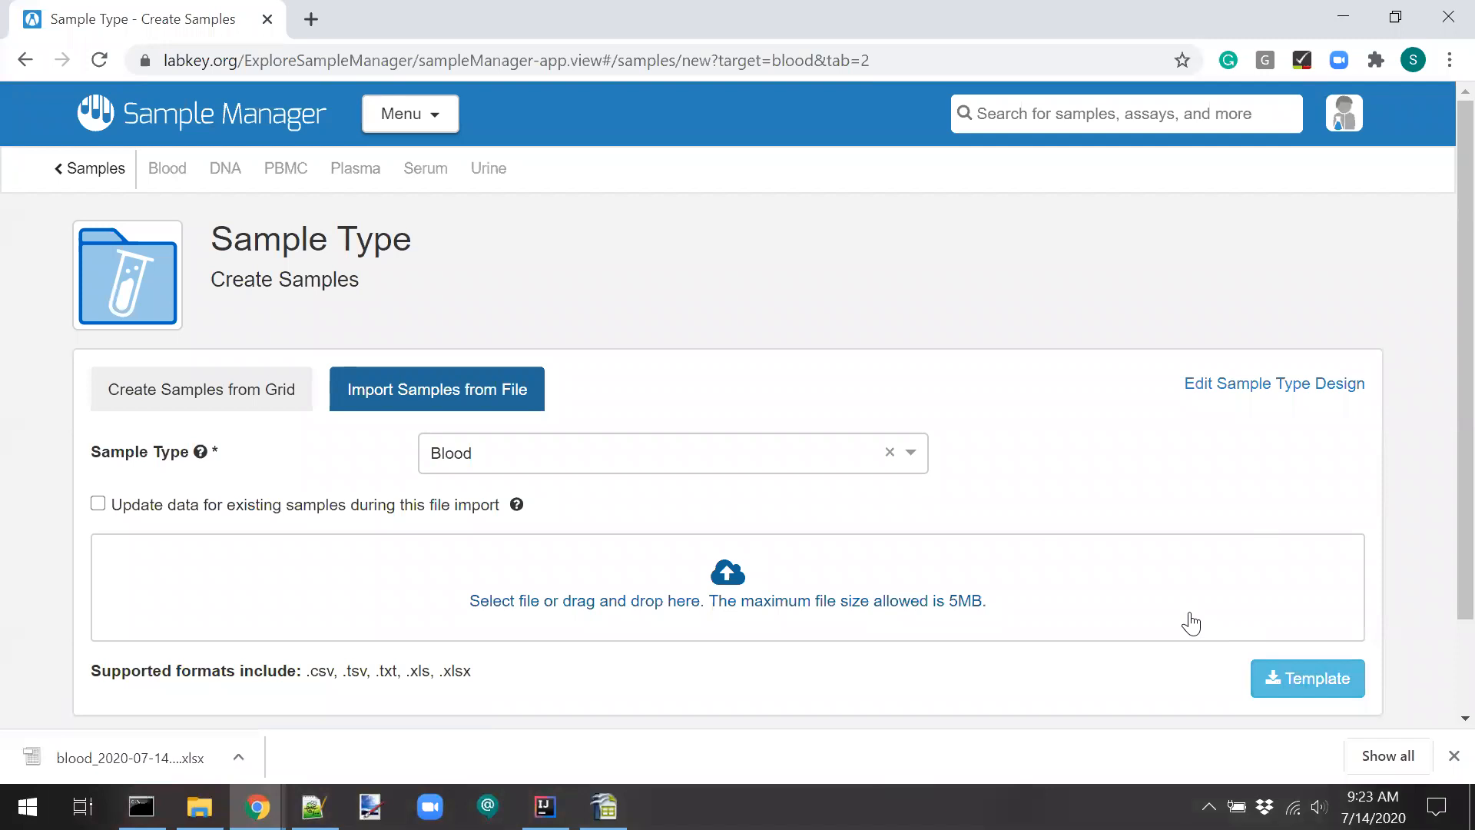
left_click(1290, 690)
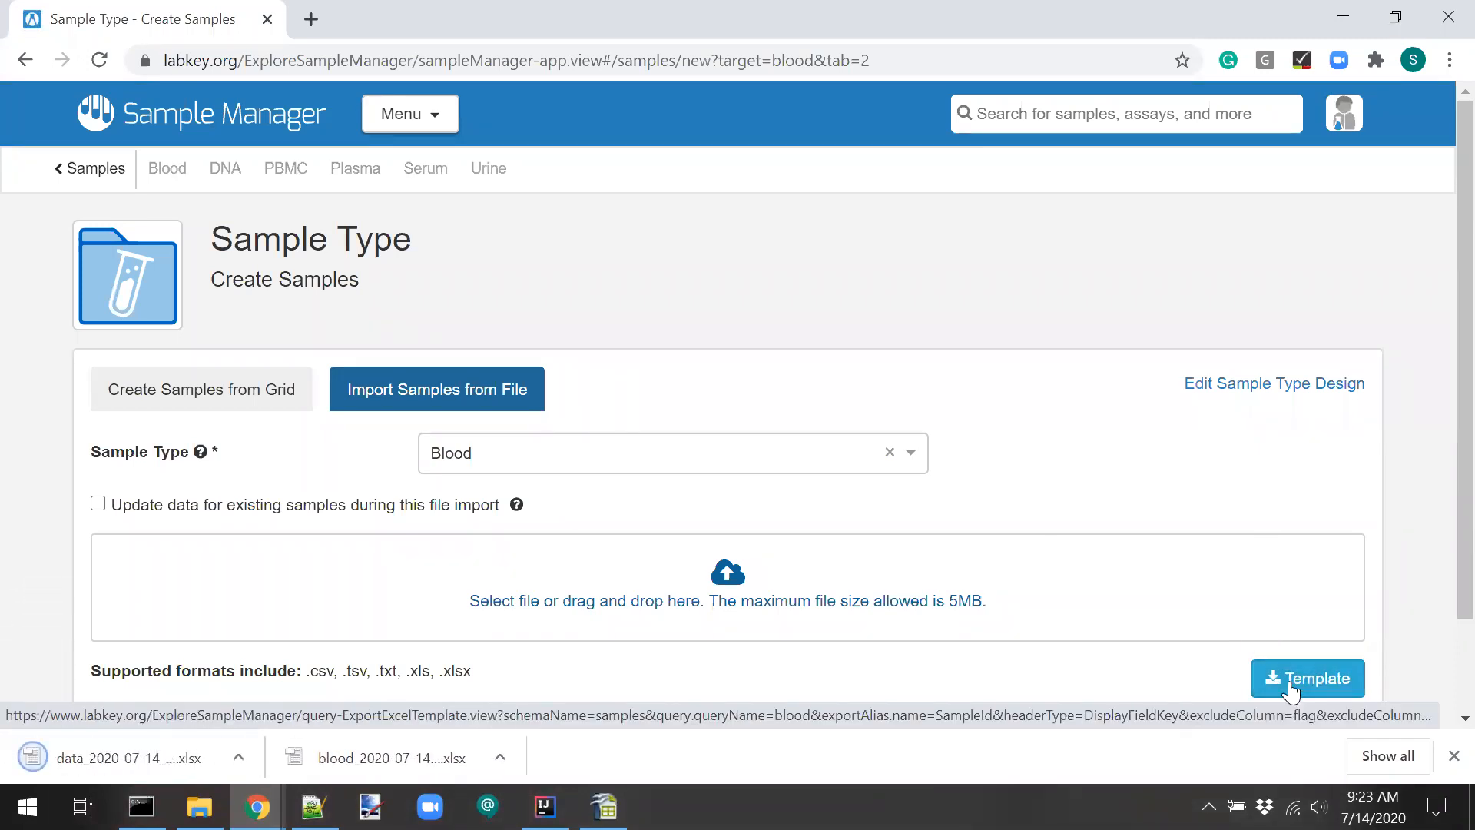
left_click(118, 756)
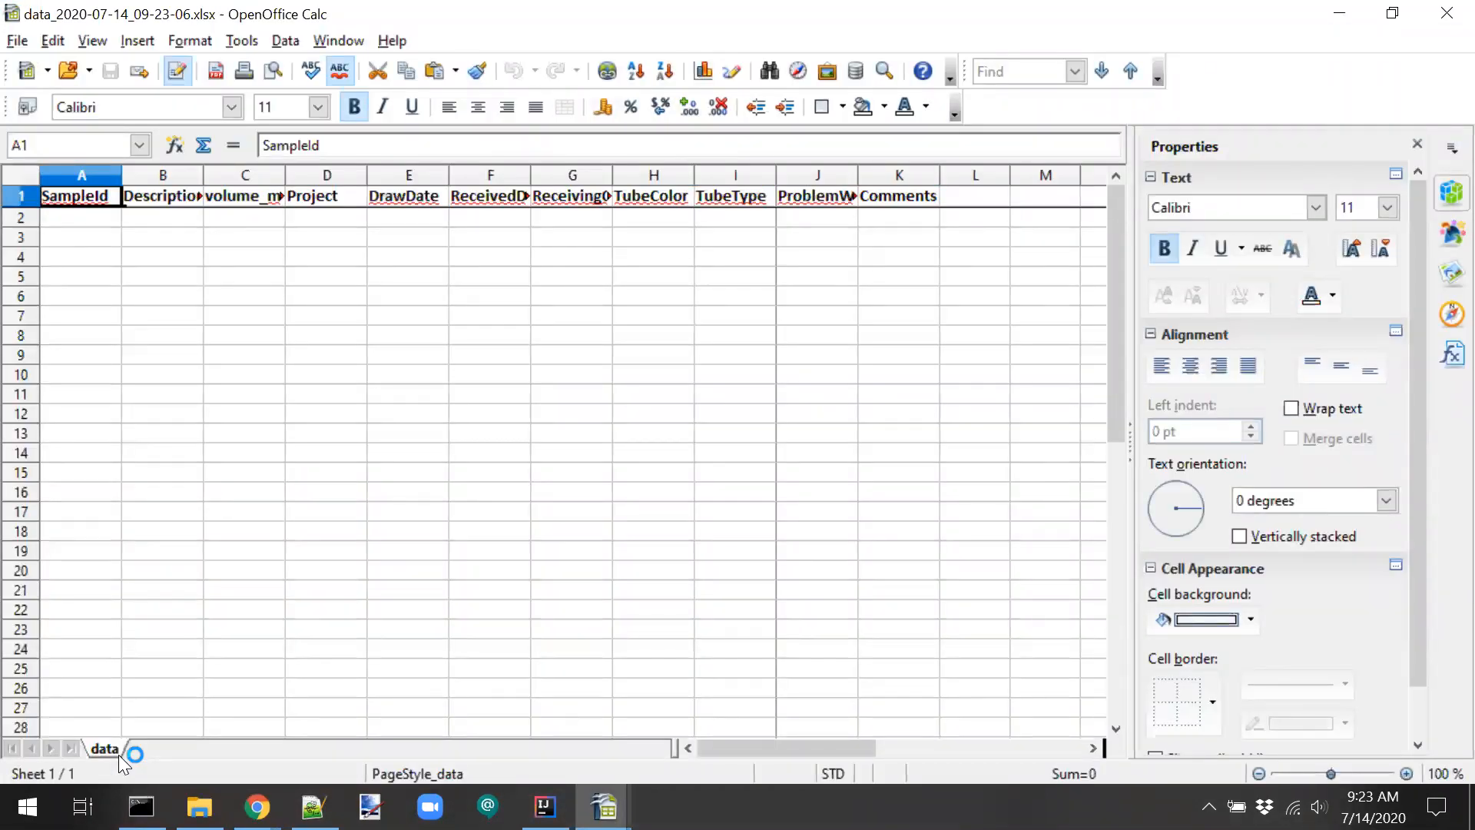
key("ctrl+w")
Return to Blood-sheet2.xls in OpenOffice Calc and examine the Description and volume_mL values of the five samples.
key("alt+Tab")
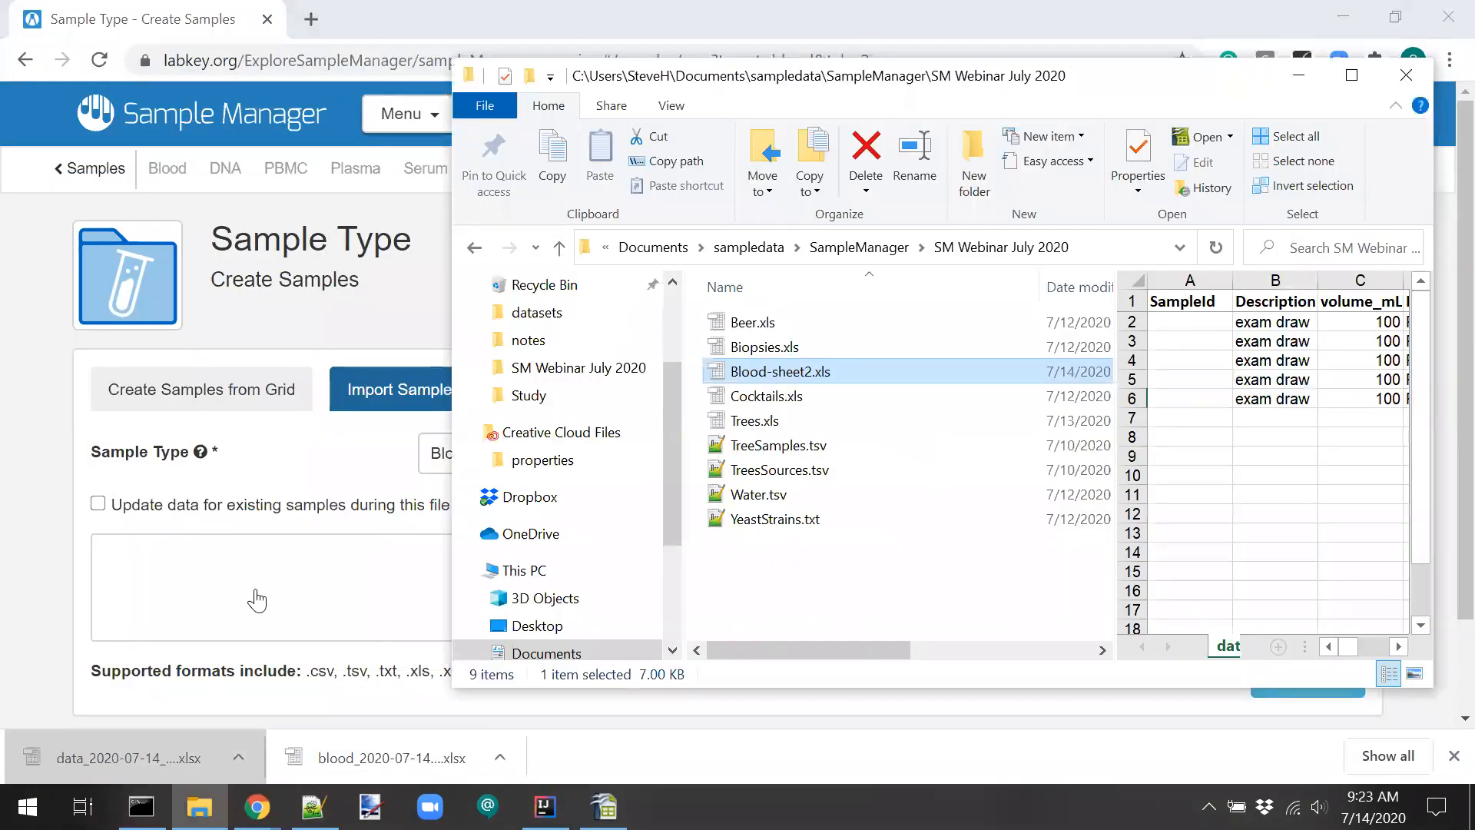
key("alt+Tab")
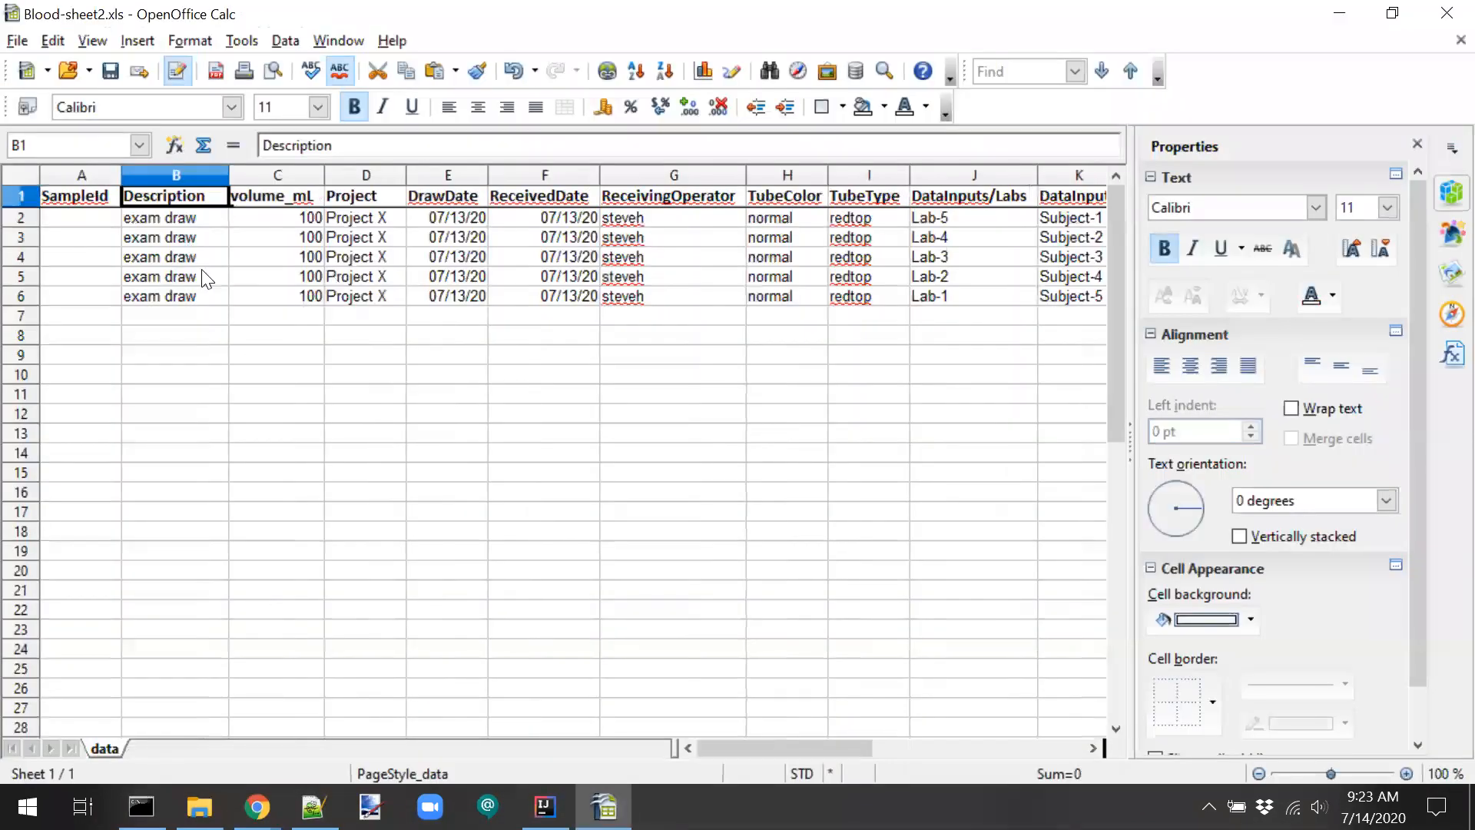
left_click(171, 221)
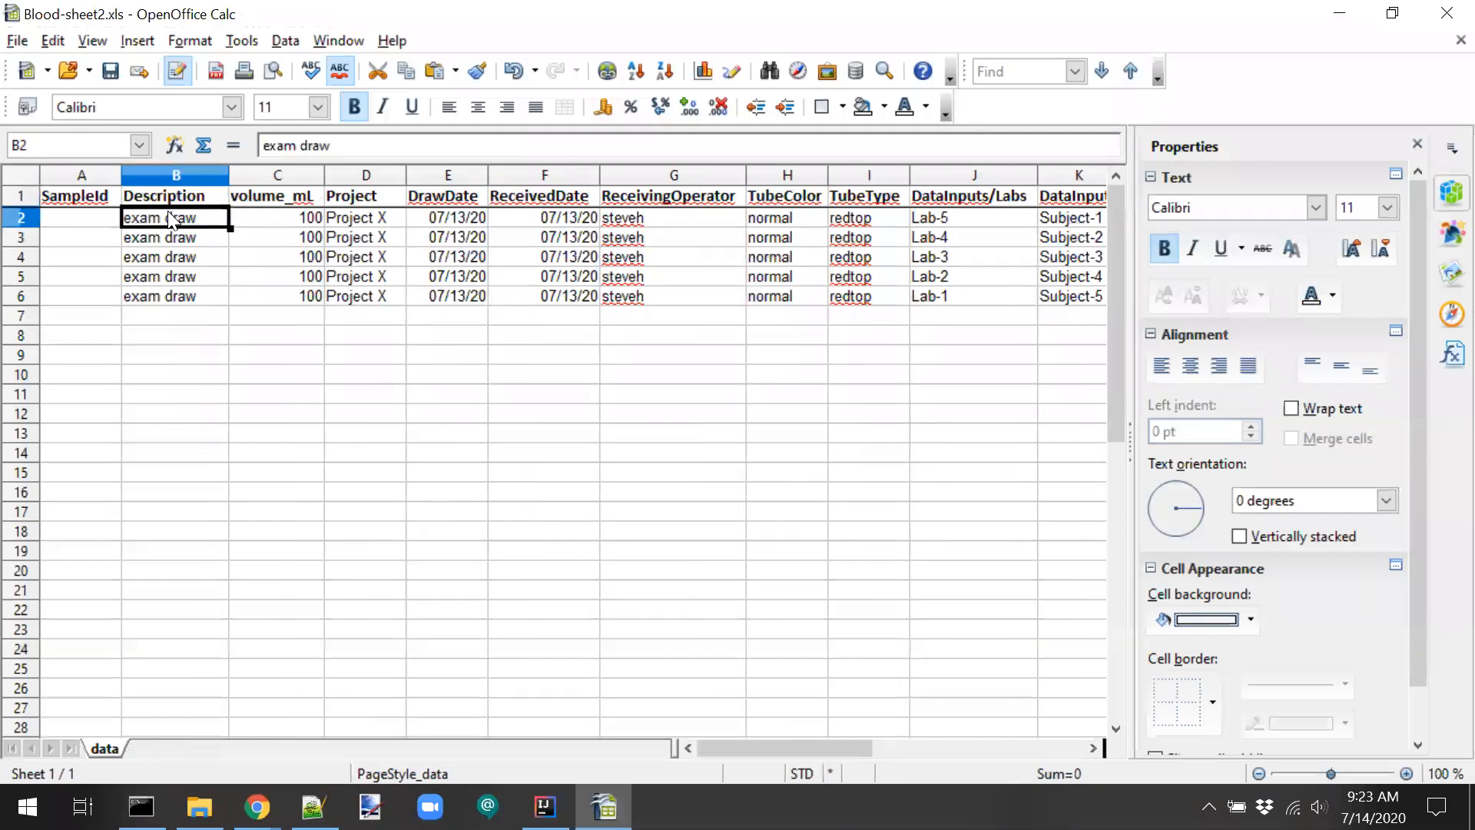
key("shift+Down")
key("shift+Down")
key("shift+Down")
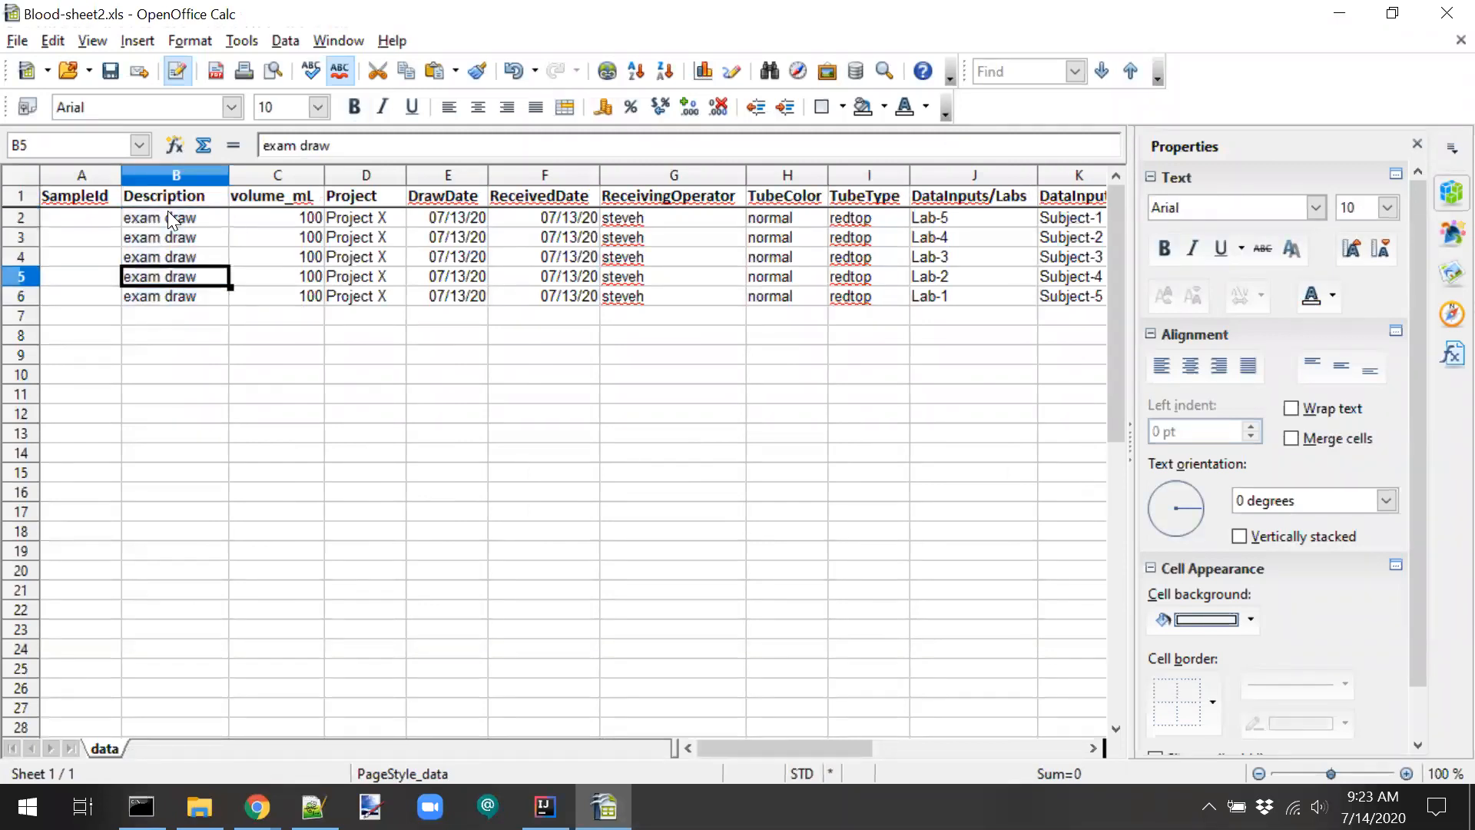
key("Right")
key("Up")
key("Up")
key("Up")
key("shift+Down")
key("shift+Down")
key("shift+Down")
key("shift+Down")
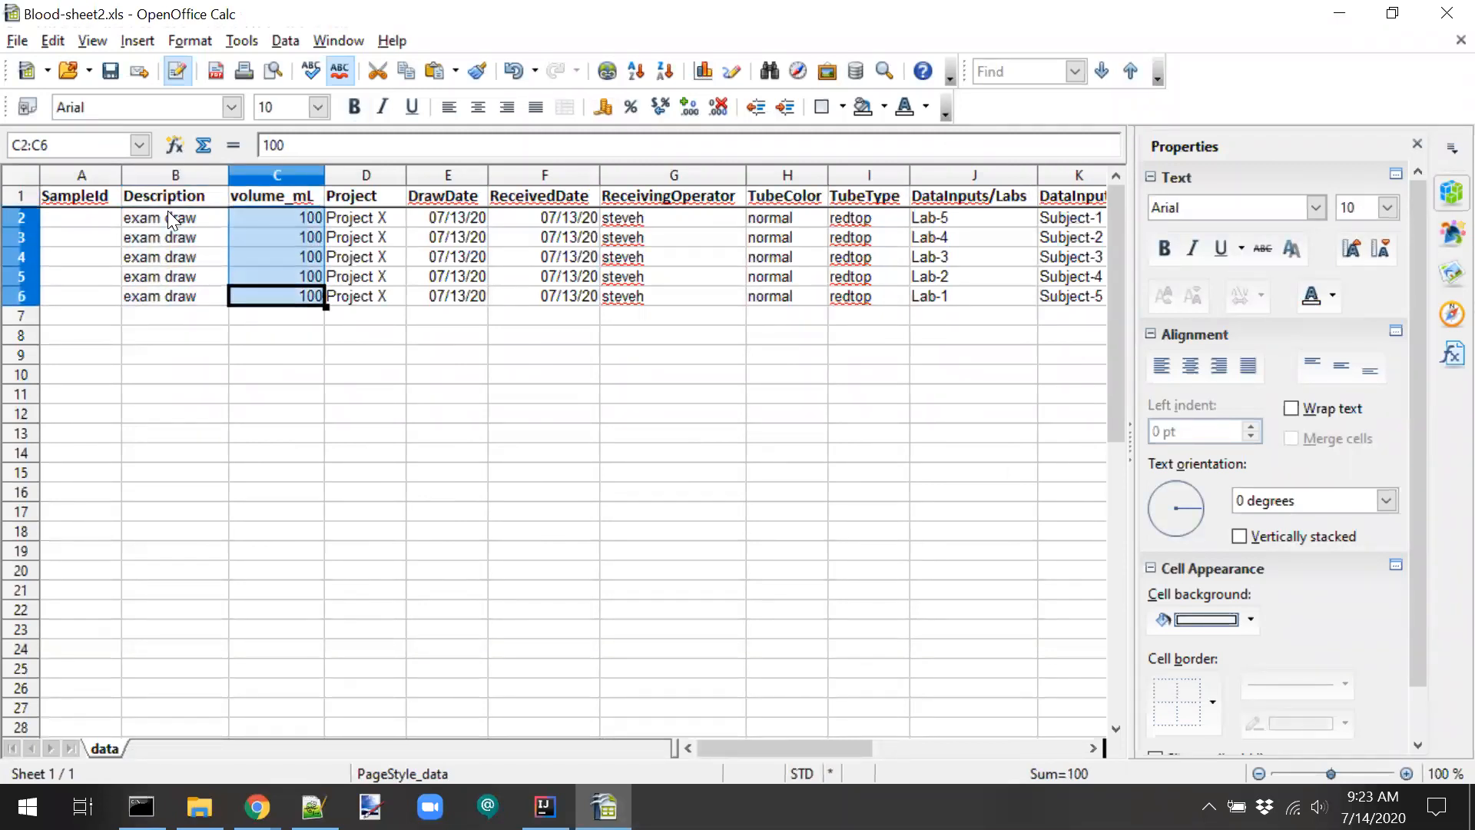
Examine the samples' Project, date, operator and TubeColor values.
key("Right")
key("Up")
key("Up")
key("Up")
key("Up")
key("shift+Down")
key("shift+Down")
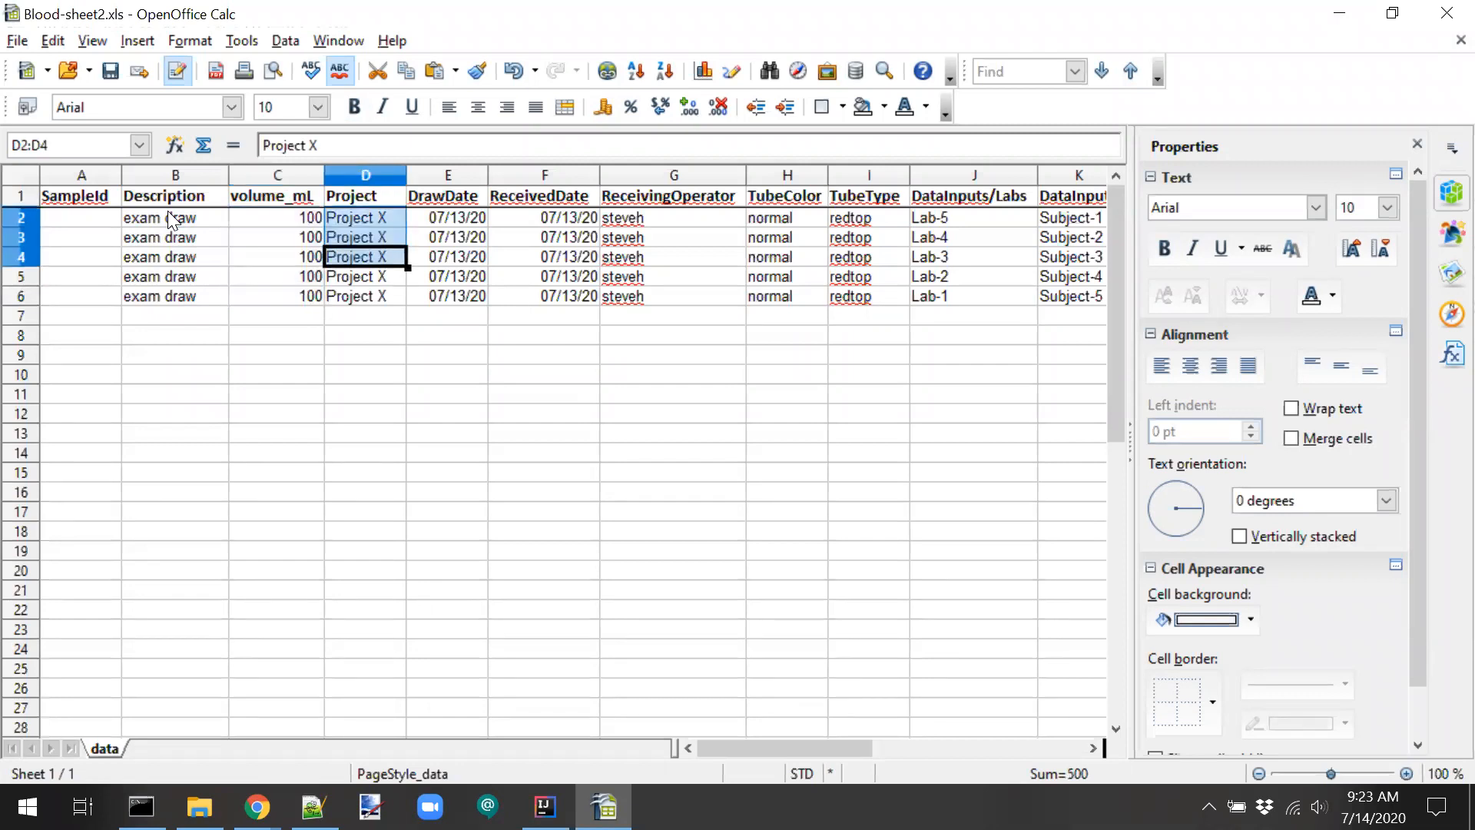
key("shift+Down")
key("shift+Down")
key("Right")
key("Right")
key("Right")
key("Right")
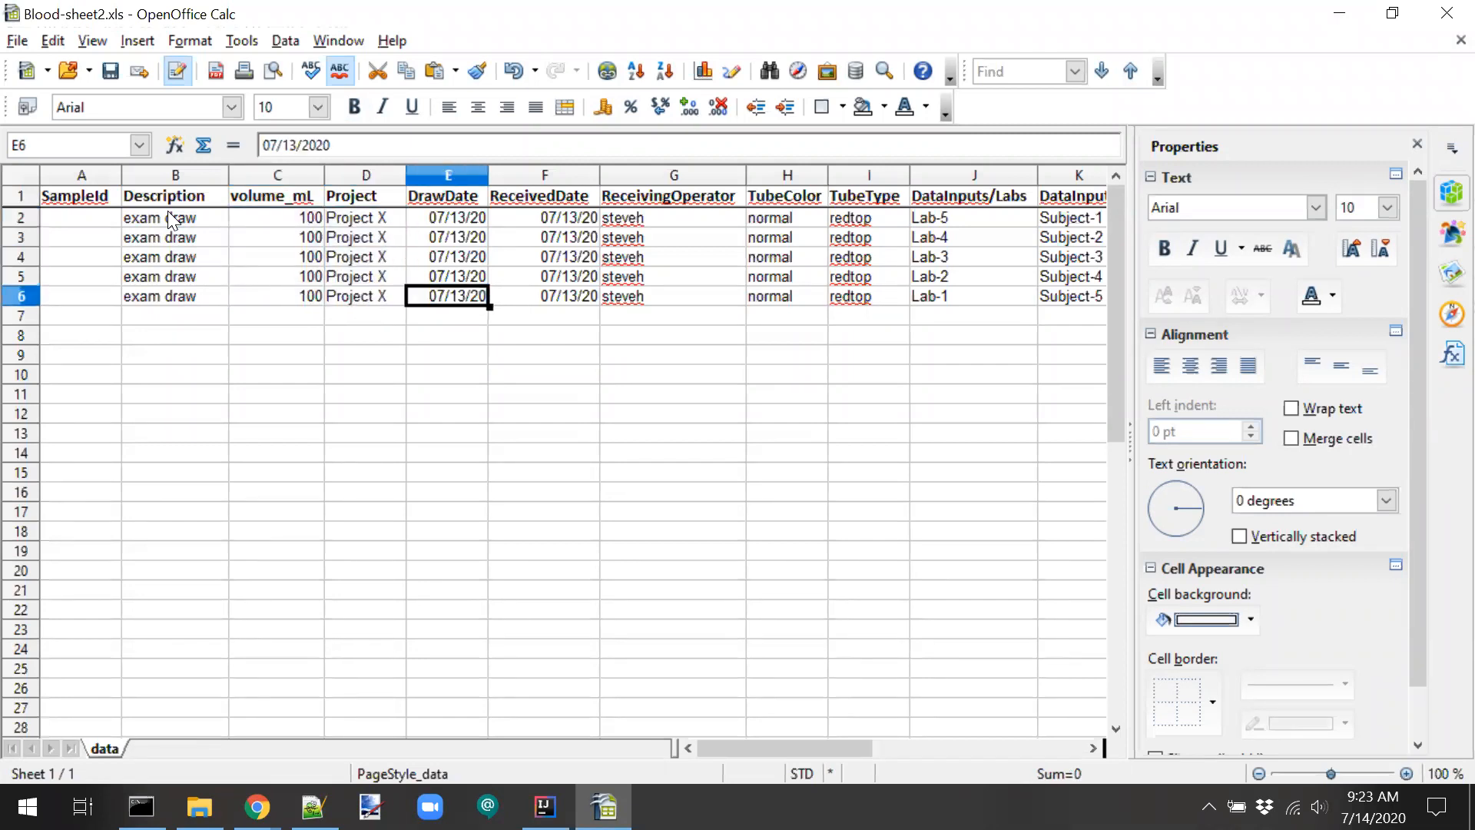
key("Right")
key("Left")
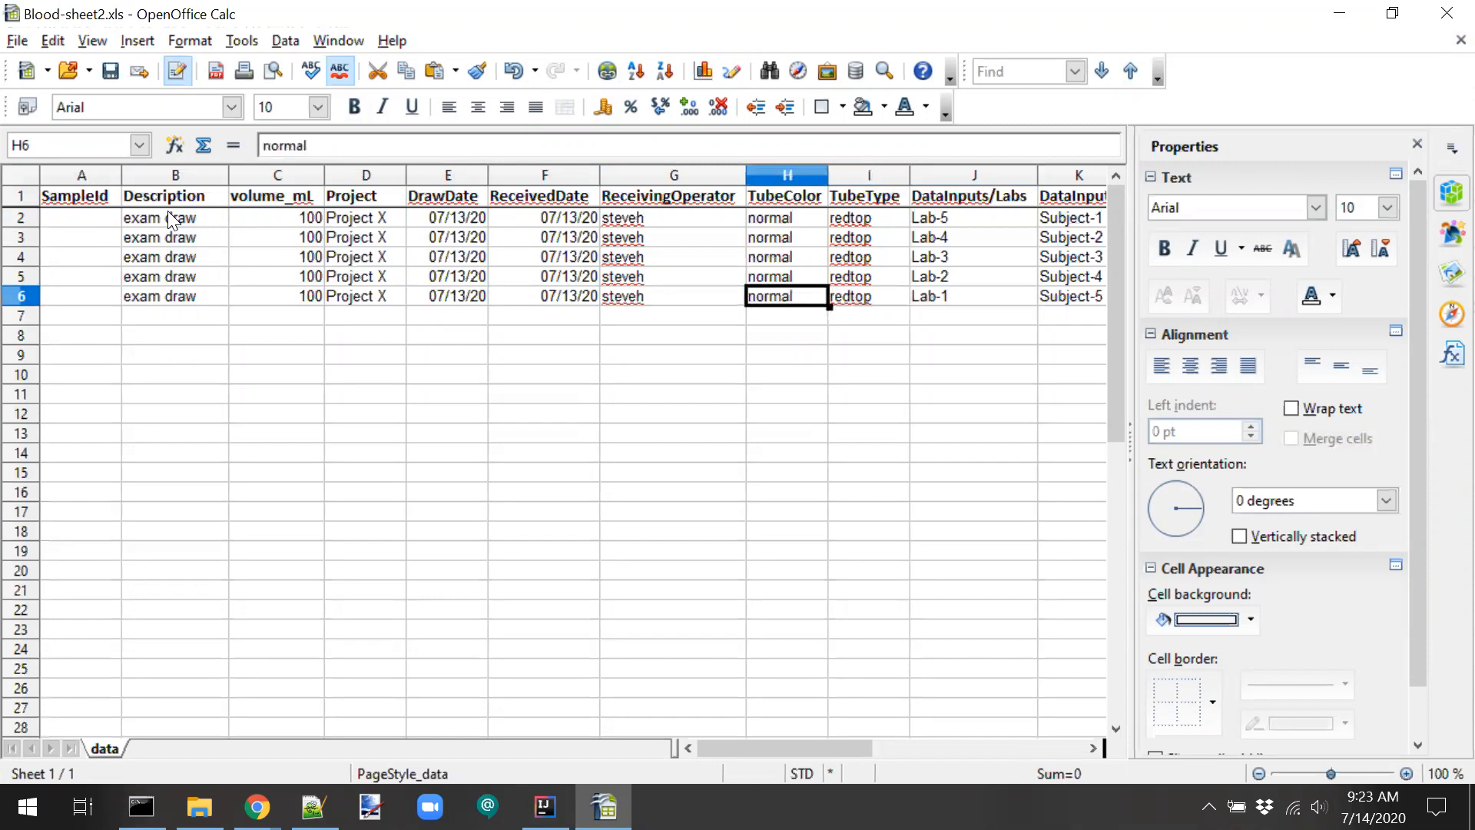
key("shift+Up")
key("shift+Up")
key("shift+Up")
key("shift+Up")
key("Down")
key("Up")
Examine the SampleId cells A2:A6 of the five sample rows.
key("Left")
key("Left")
key("Left")
key("Left")
key("Left")
key("Left")
key("Left")
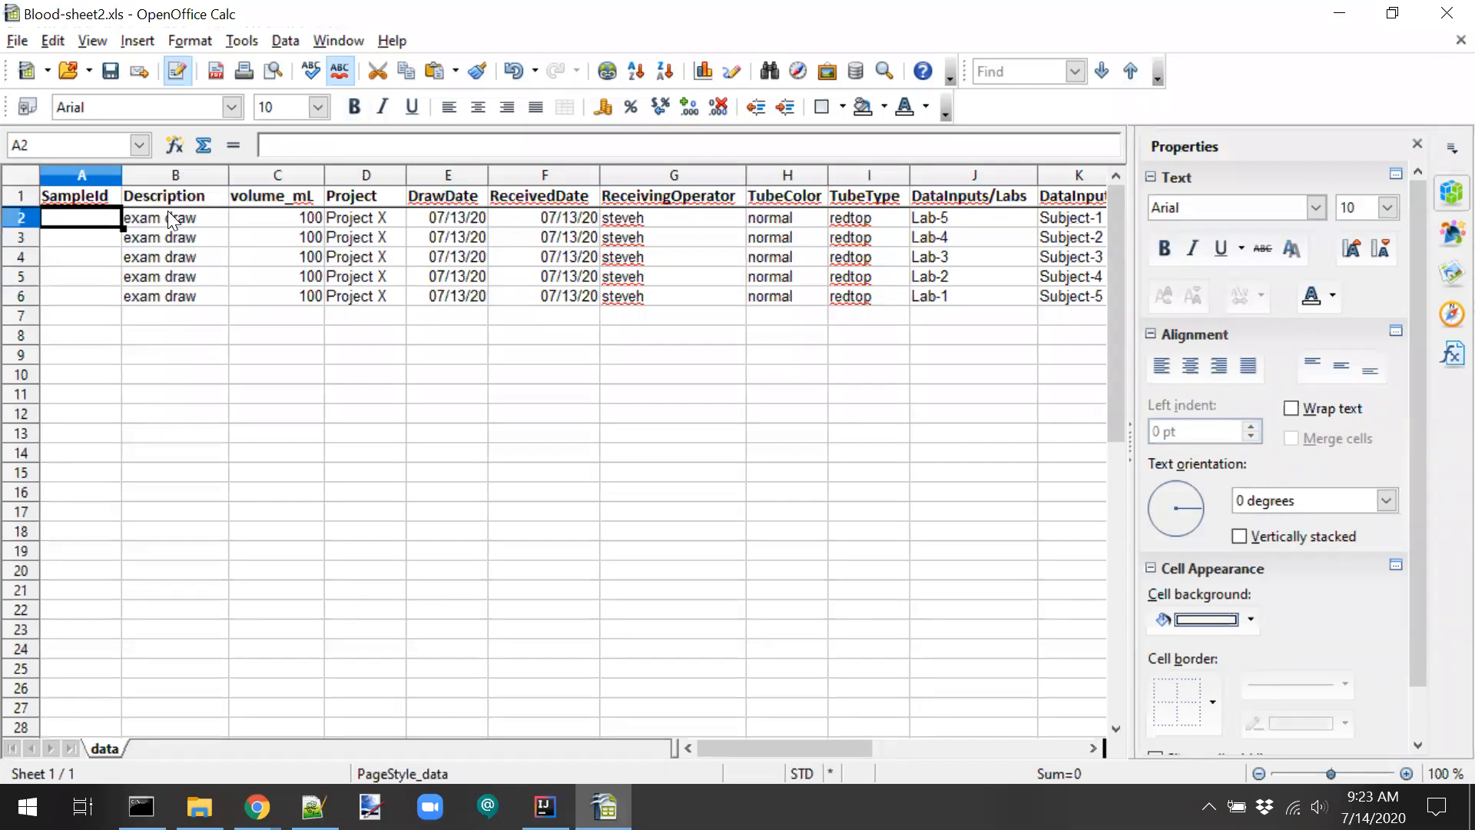
key("shift+Down")
key("shift+Down")
key("shift+Down")
key("shift+Down")
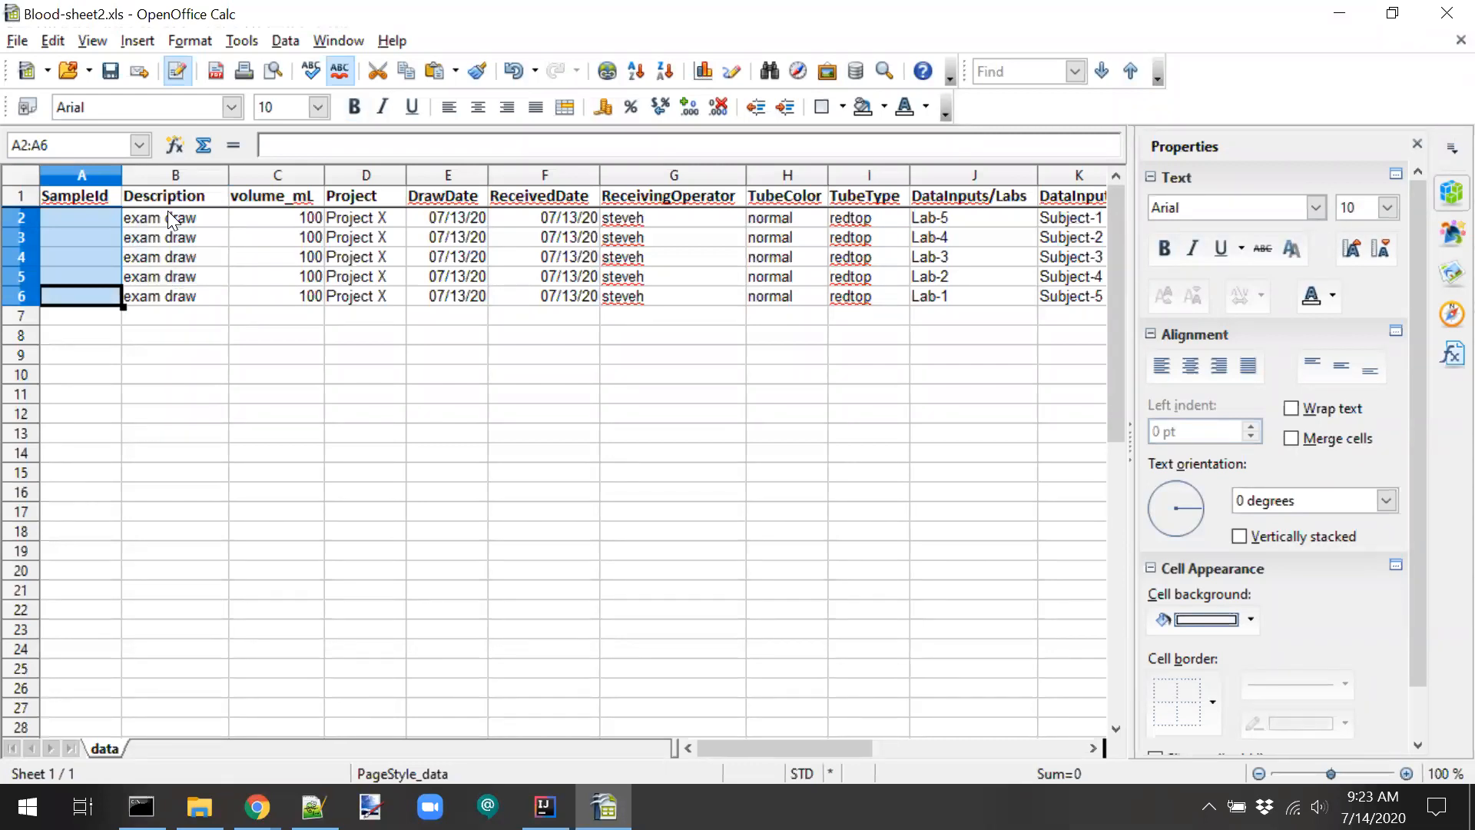
key("Up")
key("Up")
key("Up")
key("Up")
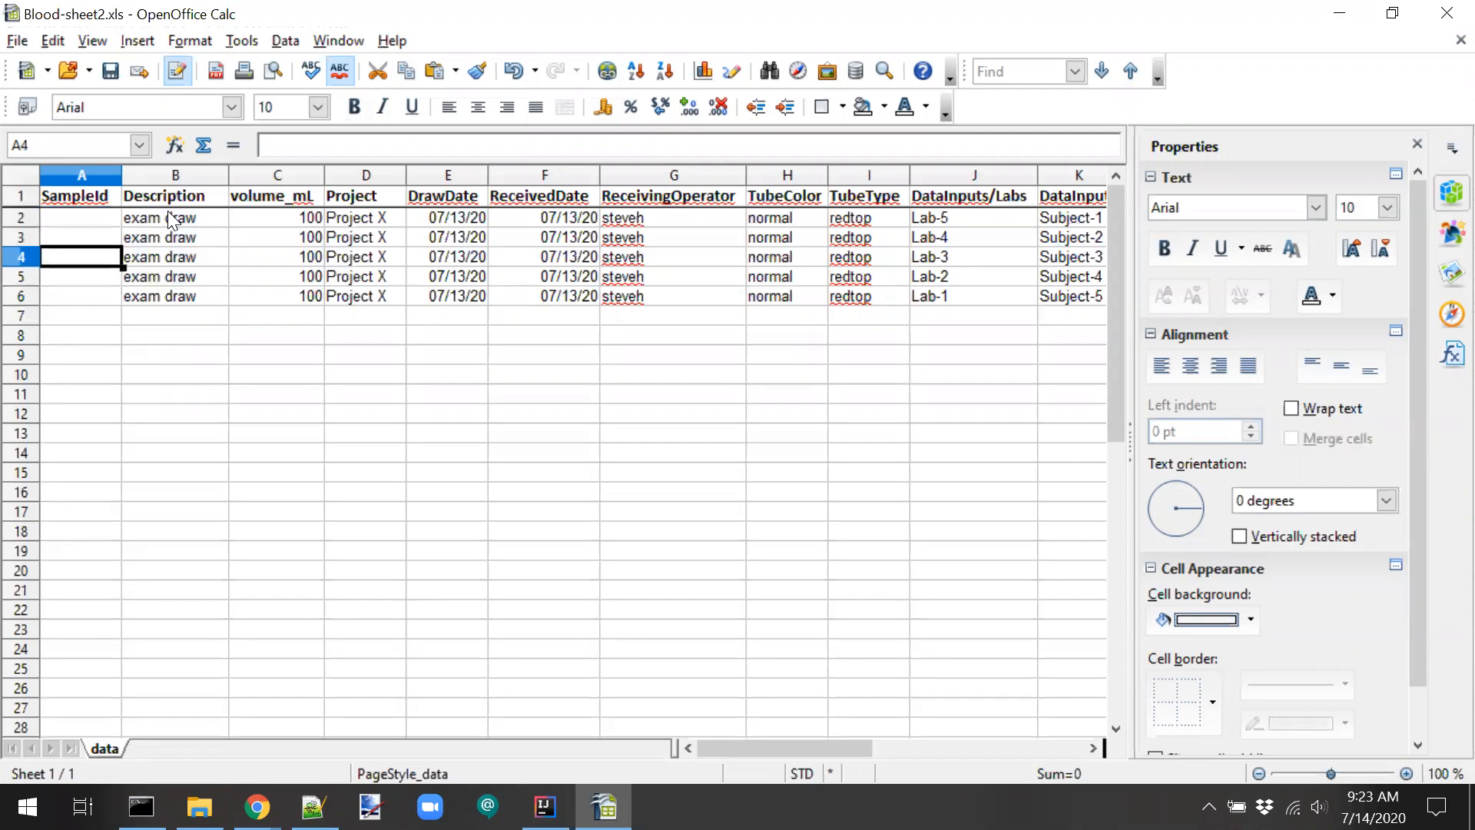
key("shift+Down")
key("shift+Down")
key("shift+Down")
key("shift+Down")
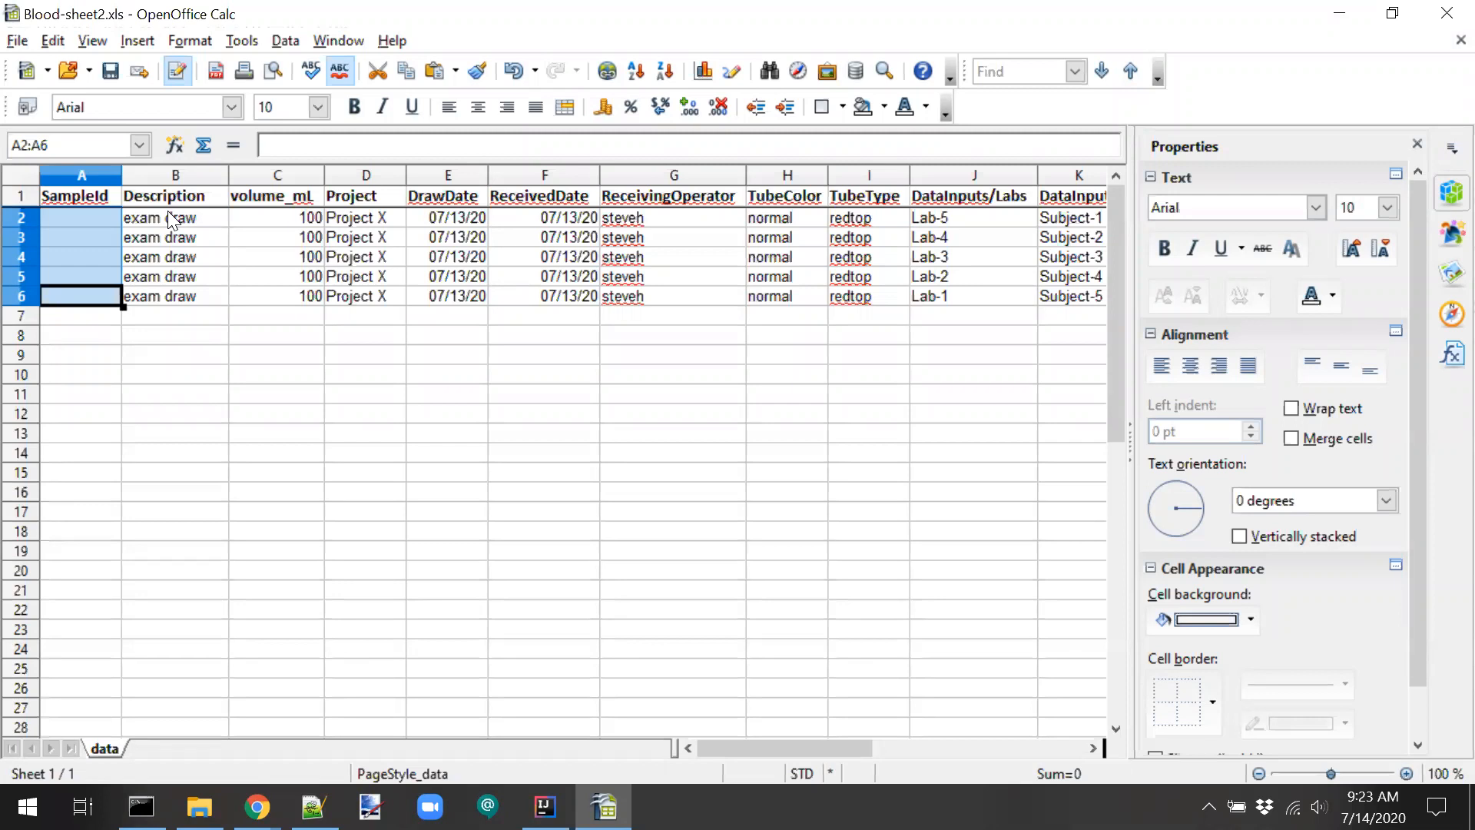
Examine the source references in the DataInputs/Labs column, rows 2 to 6.
key("Right")
key("Right")
key("Right")
key("Right")
key("Right")
key("Right")
key("Right")
key("Right")
key("Right")
key("Right")
key("Right")
key("Left")
key("Left")
key("Left")
key("Right")
key("Up")
key("Up")
key("Up")
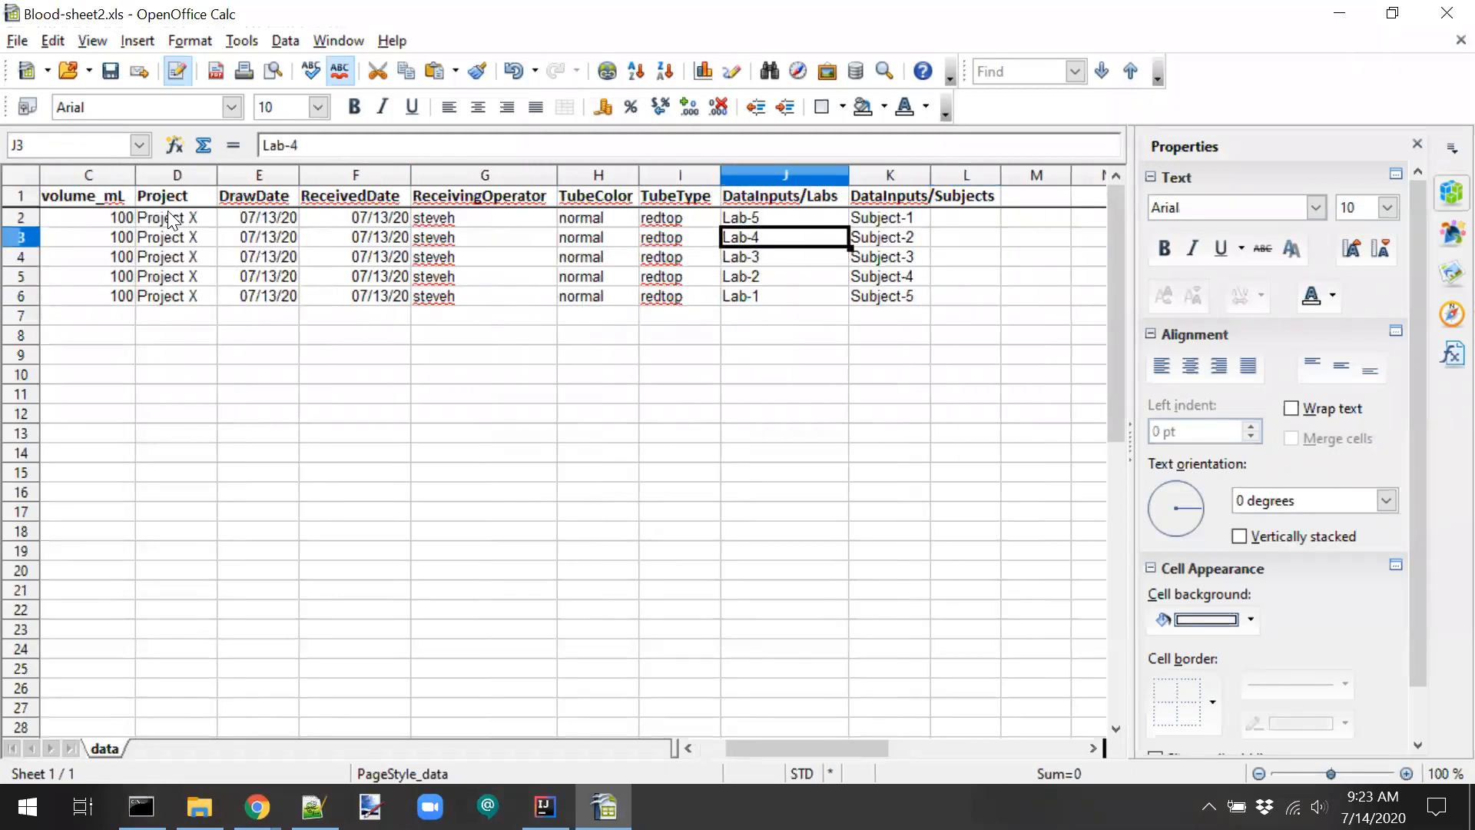
key("Up")
key("shift+Down")
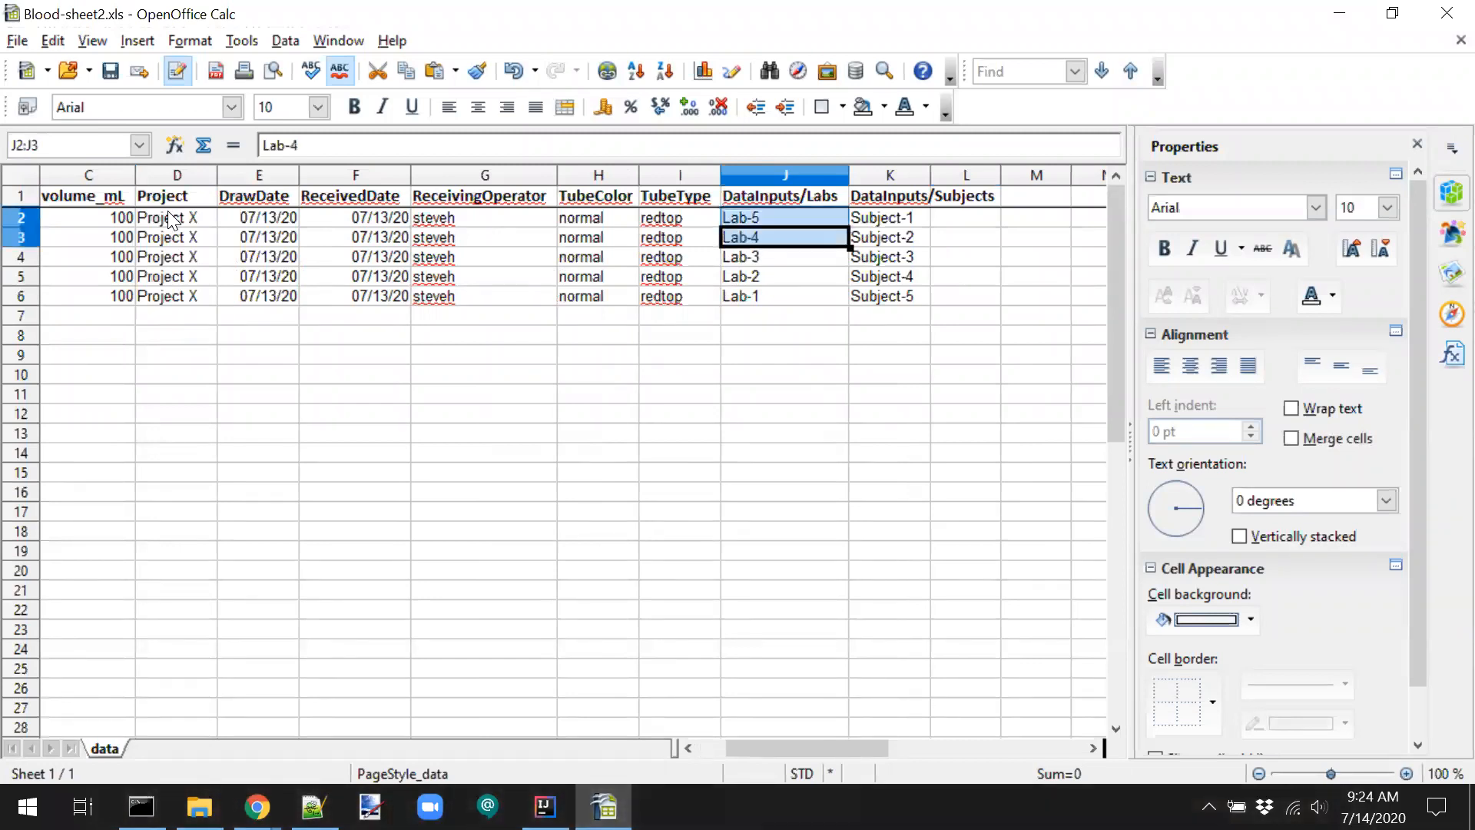
key("shift+Down")
key("shift+Down")
key("shift+Down")
key("Up")
key("Up")
key("Up")
key("Up")
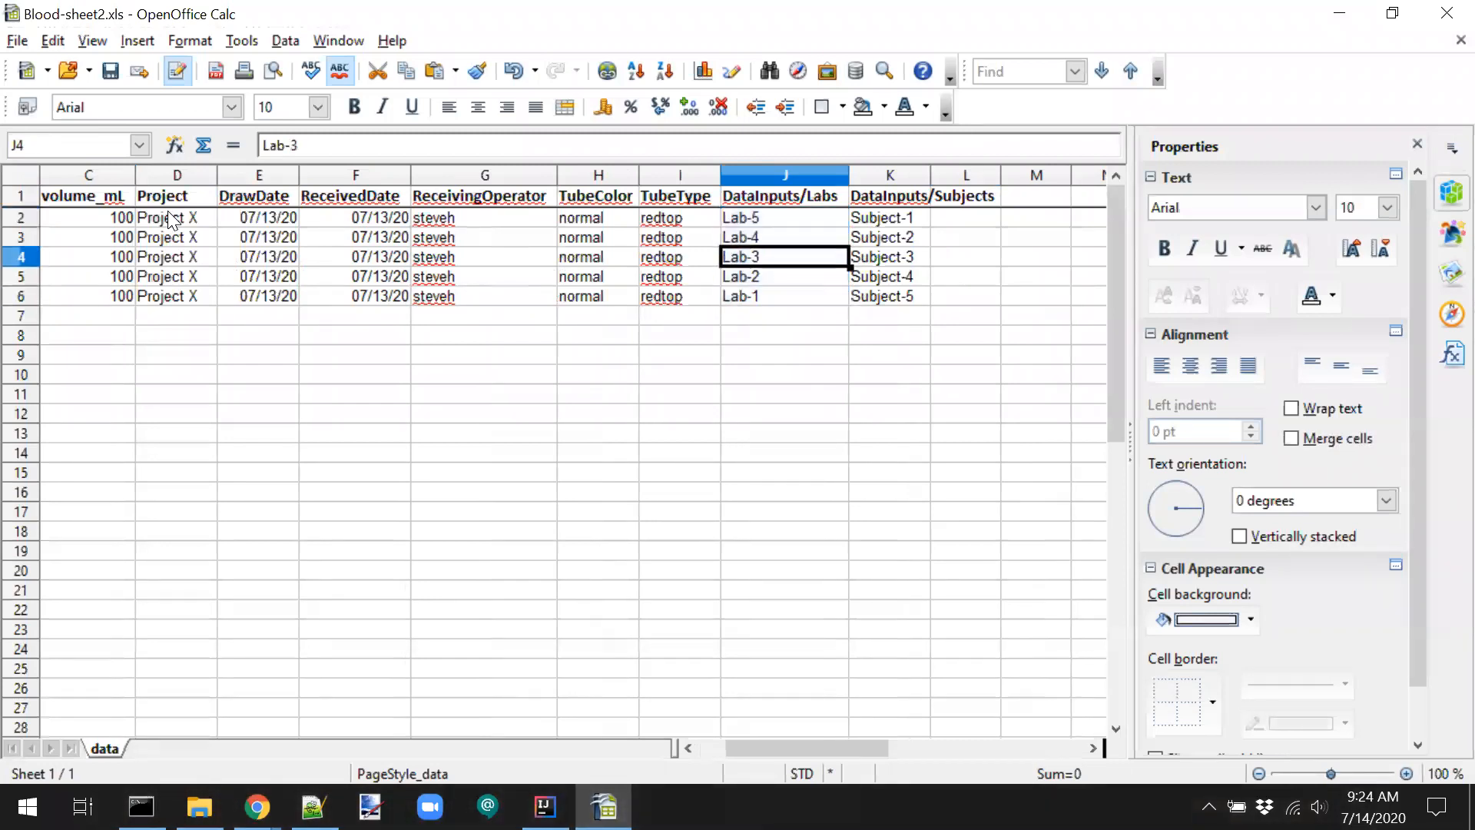
key("shift+Down")
key("shift+Down")
key("shift+Down")
key("shift+Down")
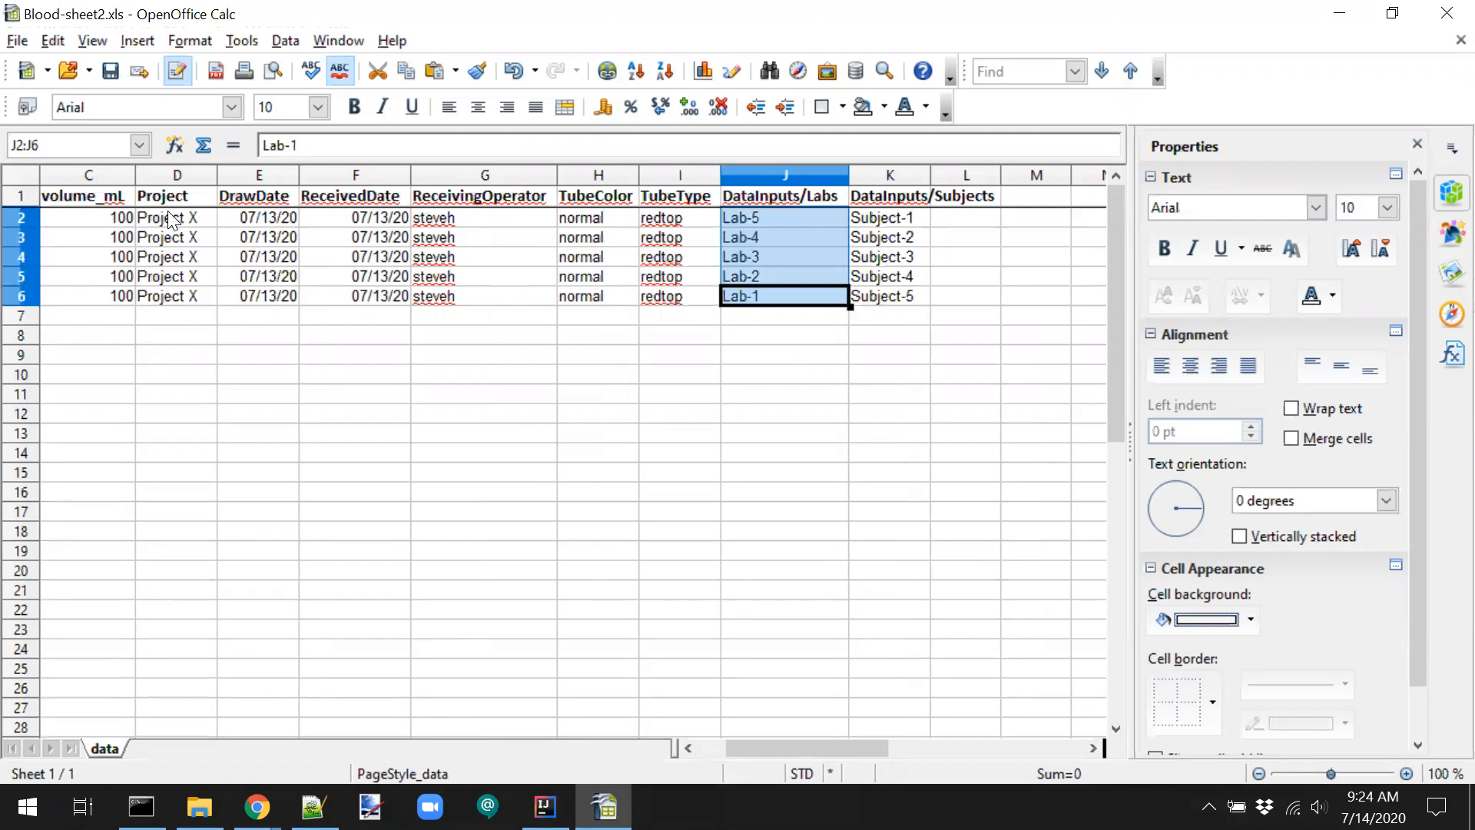
Examine the source references in the DataInputs/Subjects column and return to the start of the row.
key("Right")
key("shift+Up")
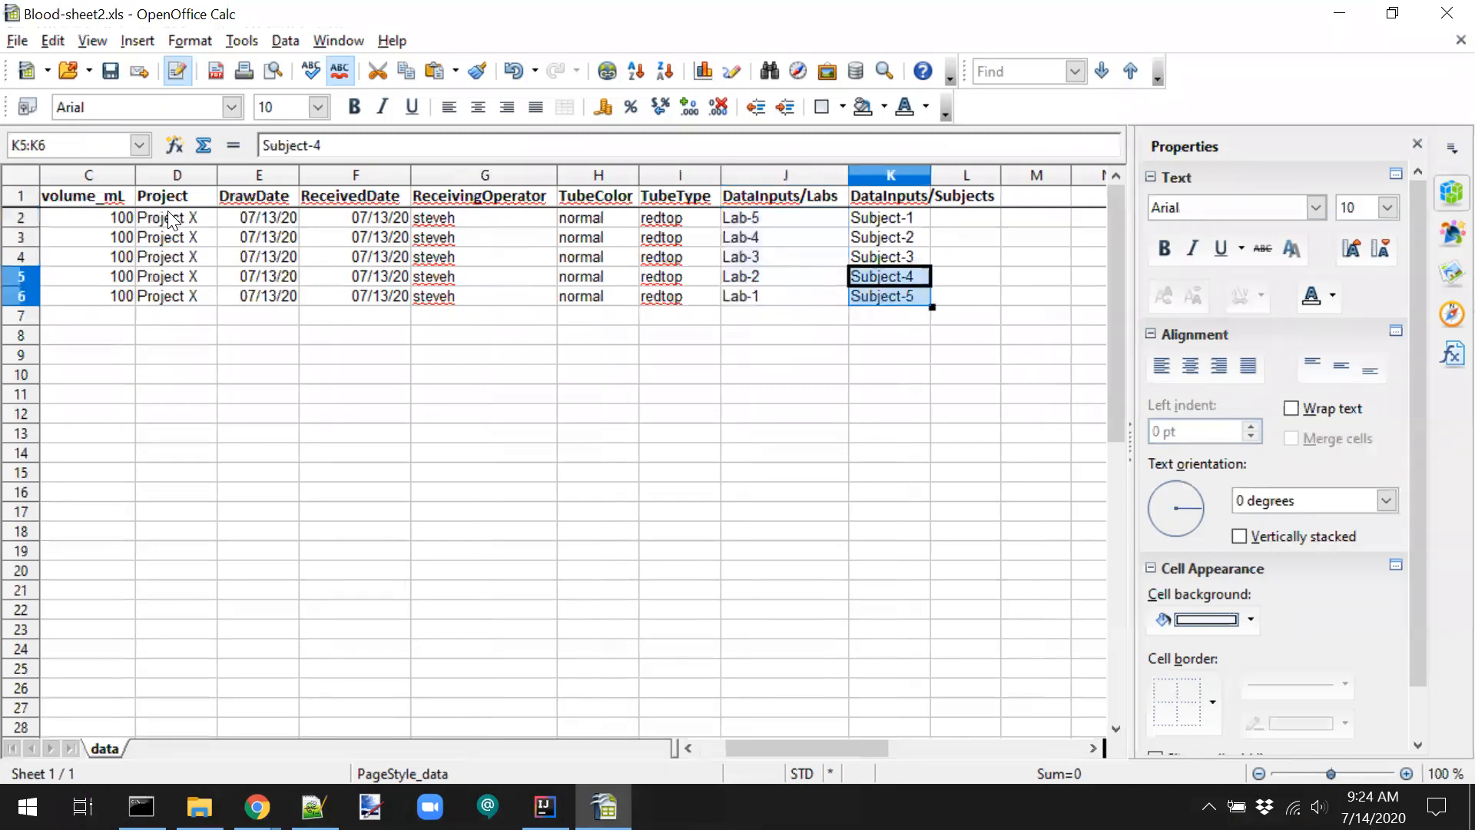
key("shift+Up")
key("shift+Up")
key("shift+Up")
key("Up")
key("Right")
key("Down")
key("Down")
key("Down")
key("Down")
key("Down")
key("Up")
key("Up")
key("Up")
key("Up")
key("Up")
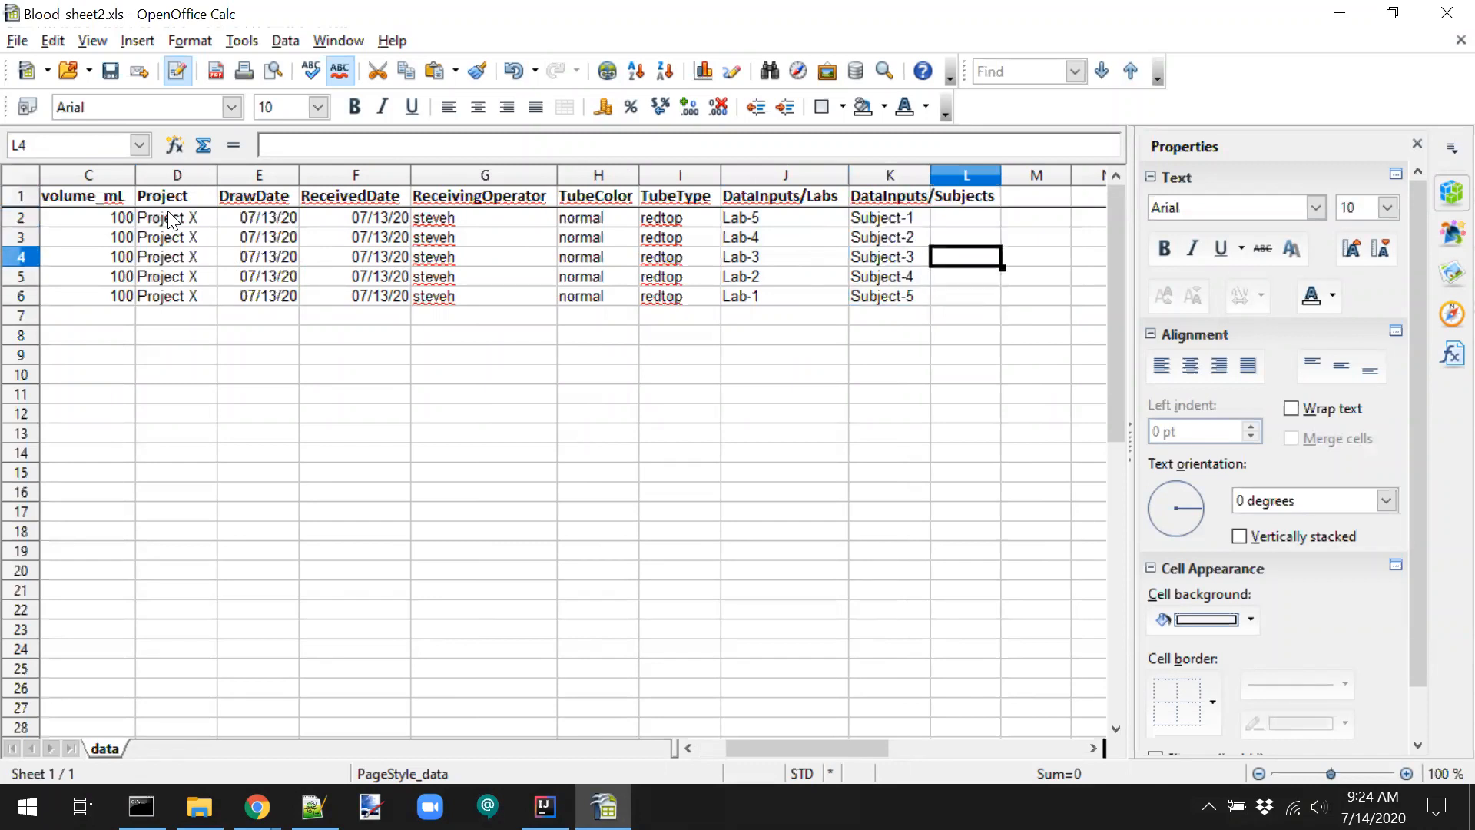
key("Down")
key("Down")
key("Down")
key("Up")
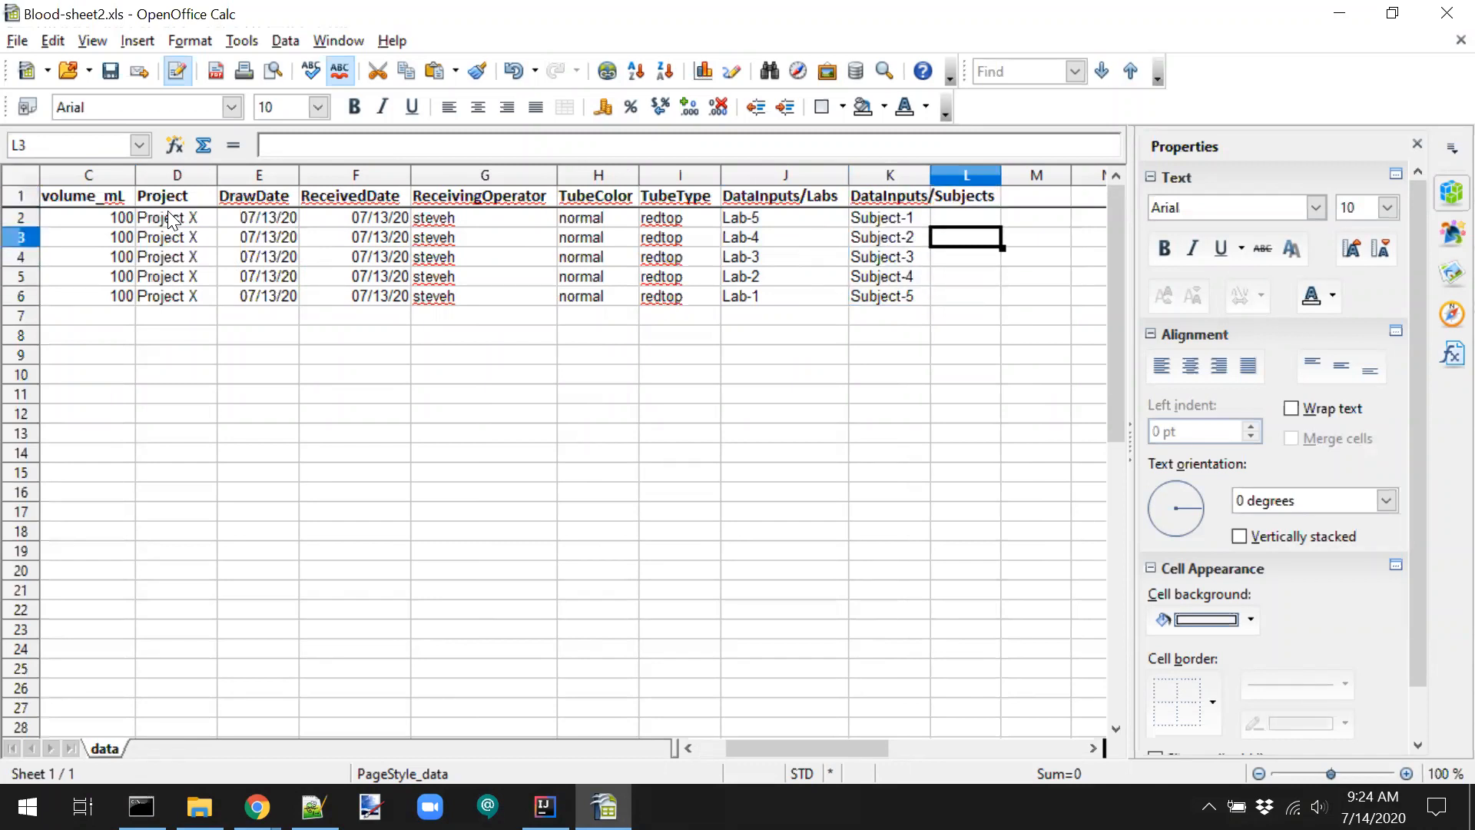
key("Left")
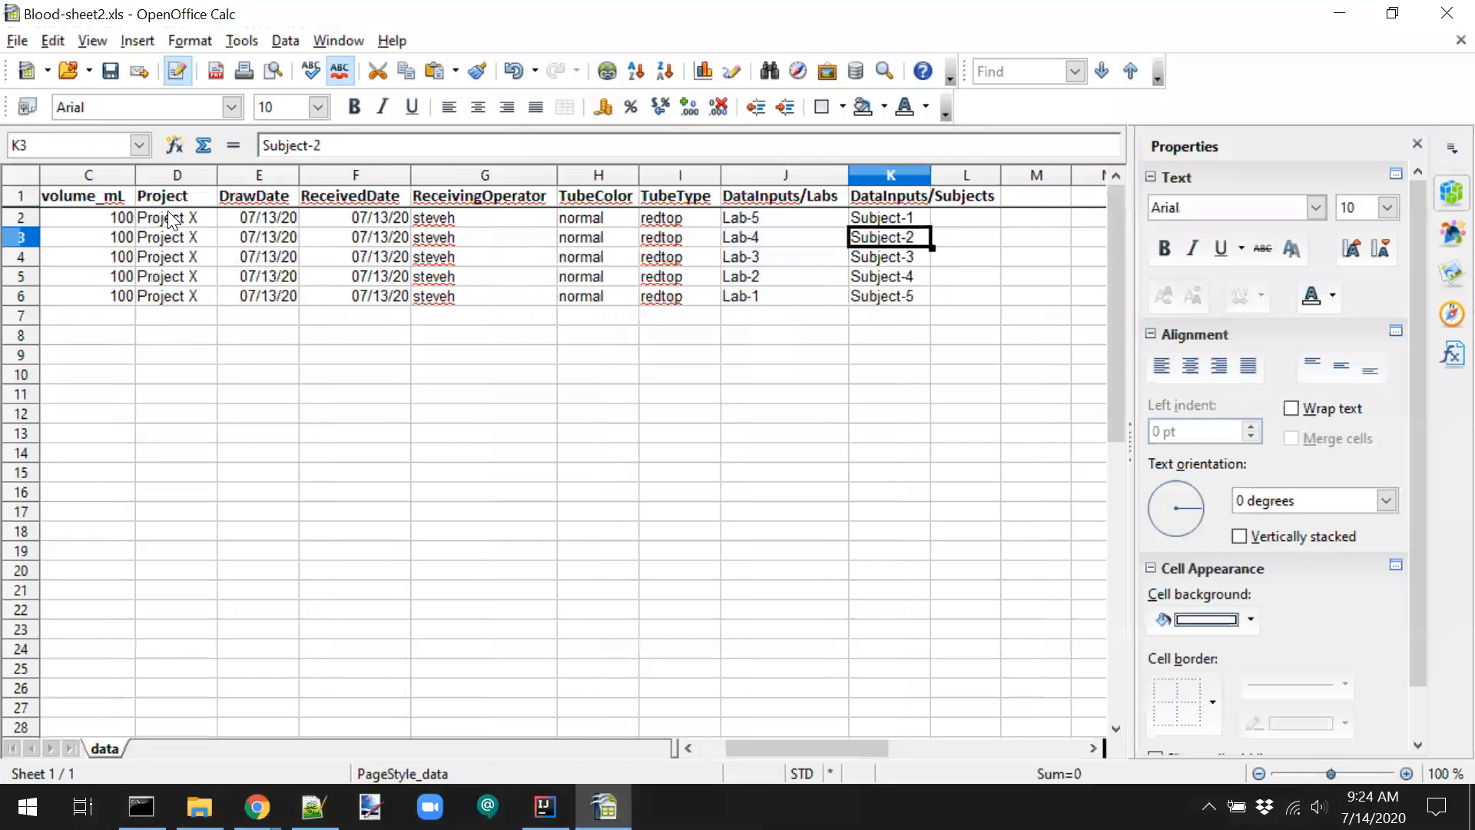
key("Home")
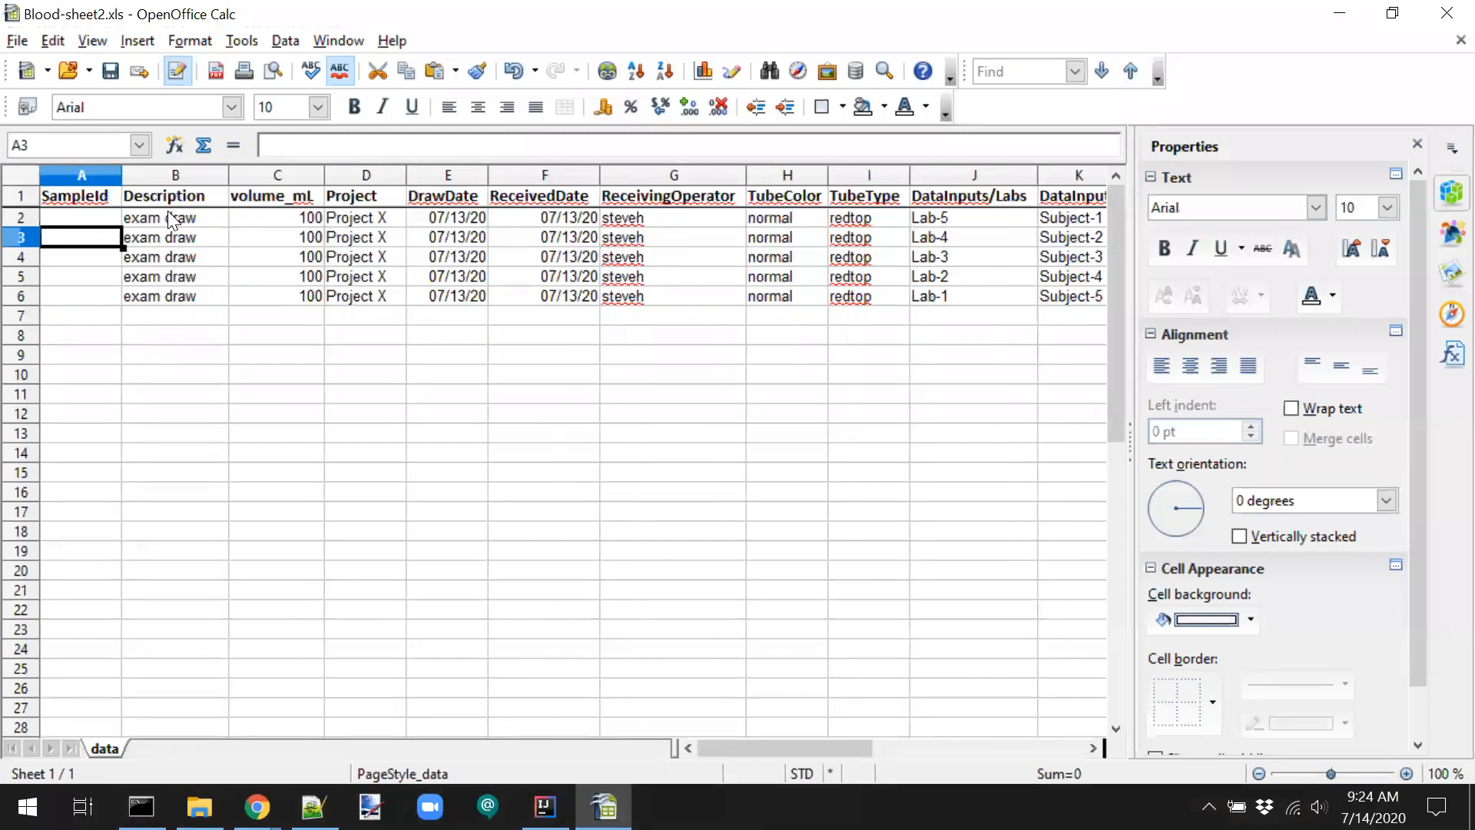
key("alt+Tab")
key("alt+Tab")
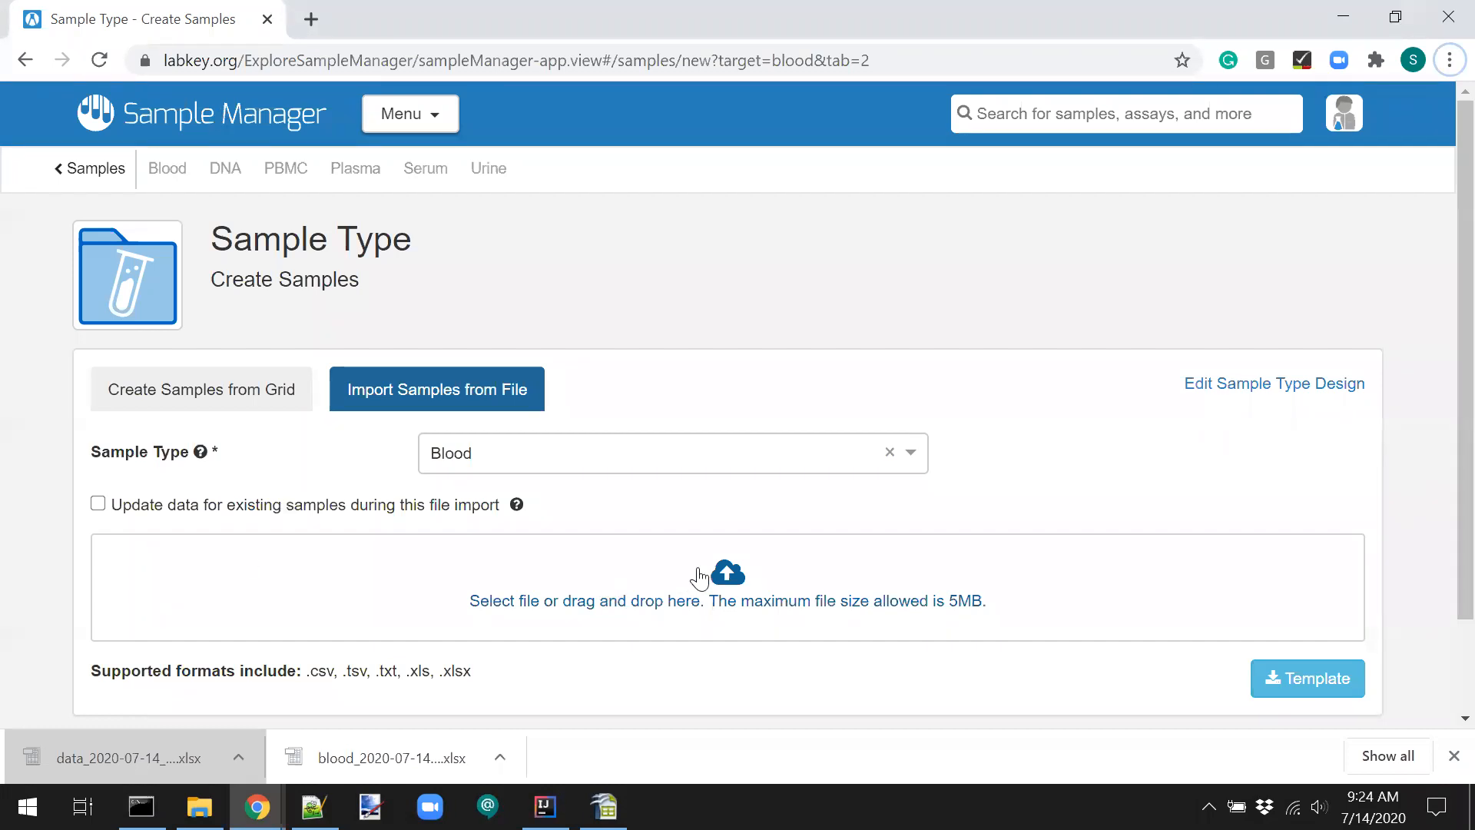
left_click(739, 577)
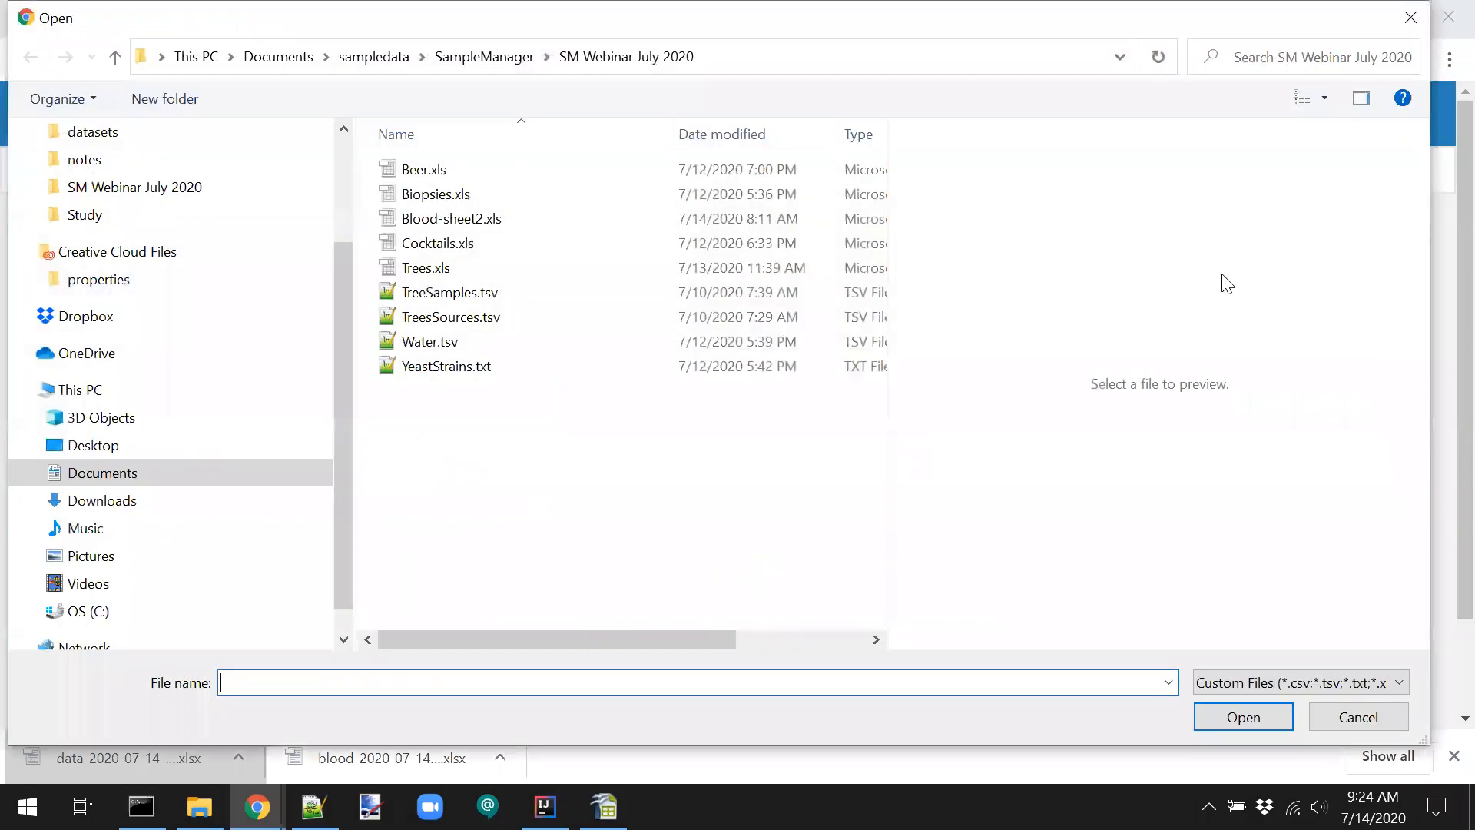
left_click(1339, 718)
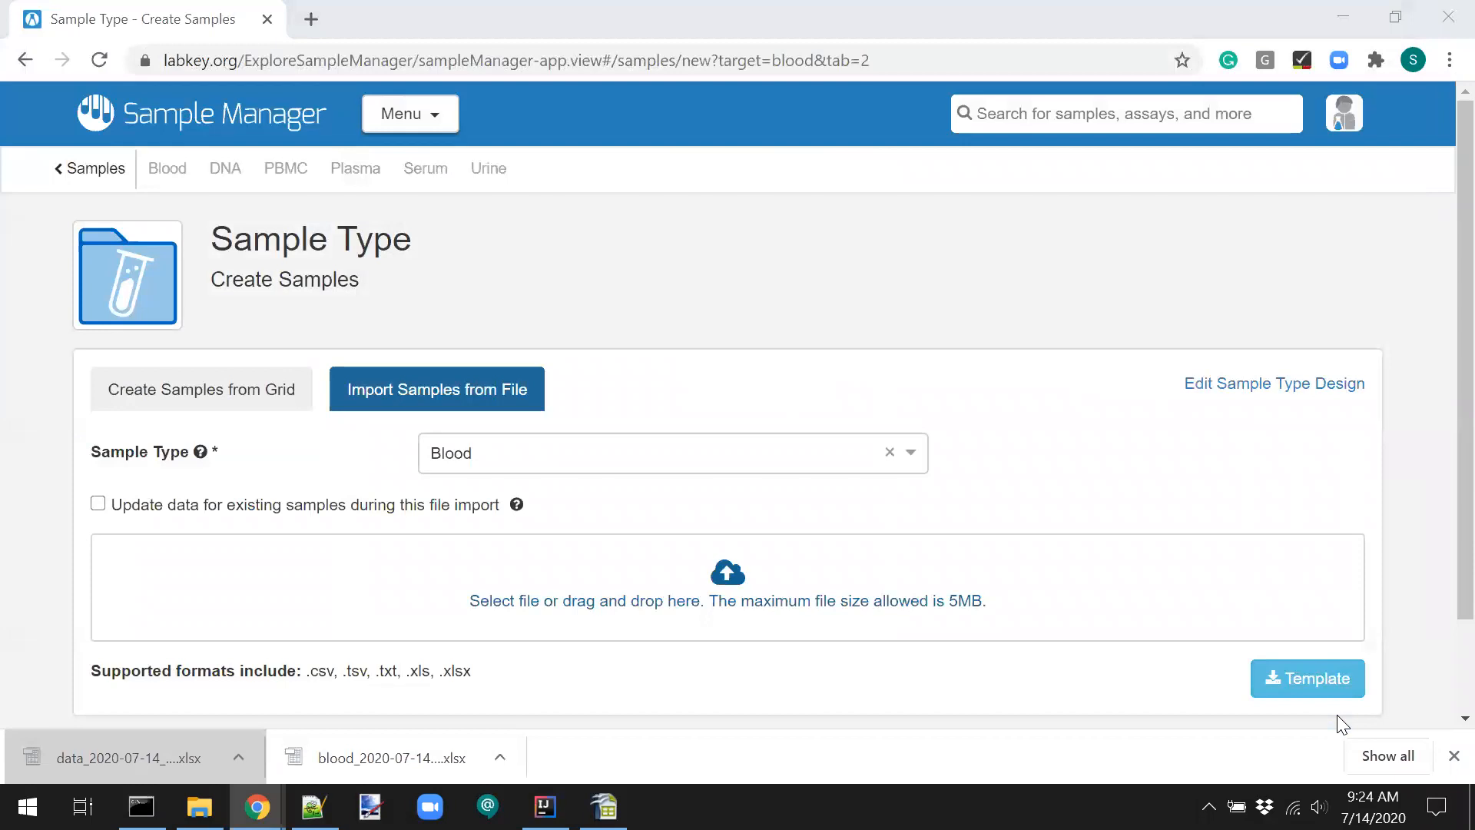
Add Blood-sheet2.xls from File Explorer as the Blood sample import file and review its file preview.
key("alt+Tab")
key("alt+Tab")
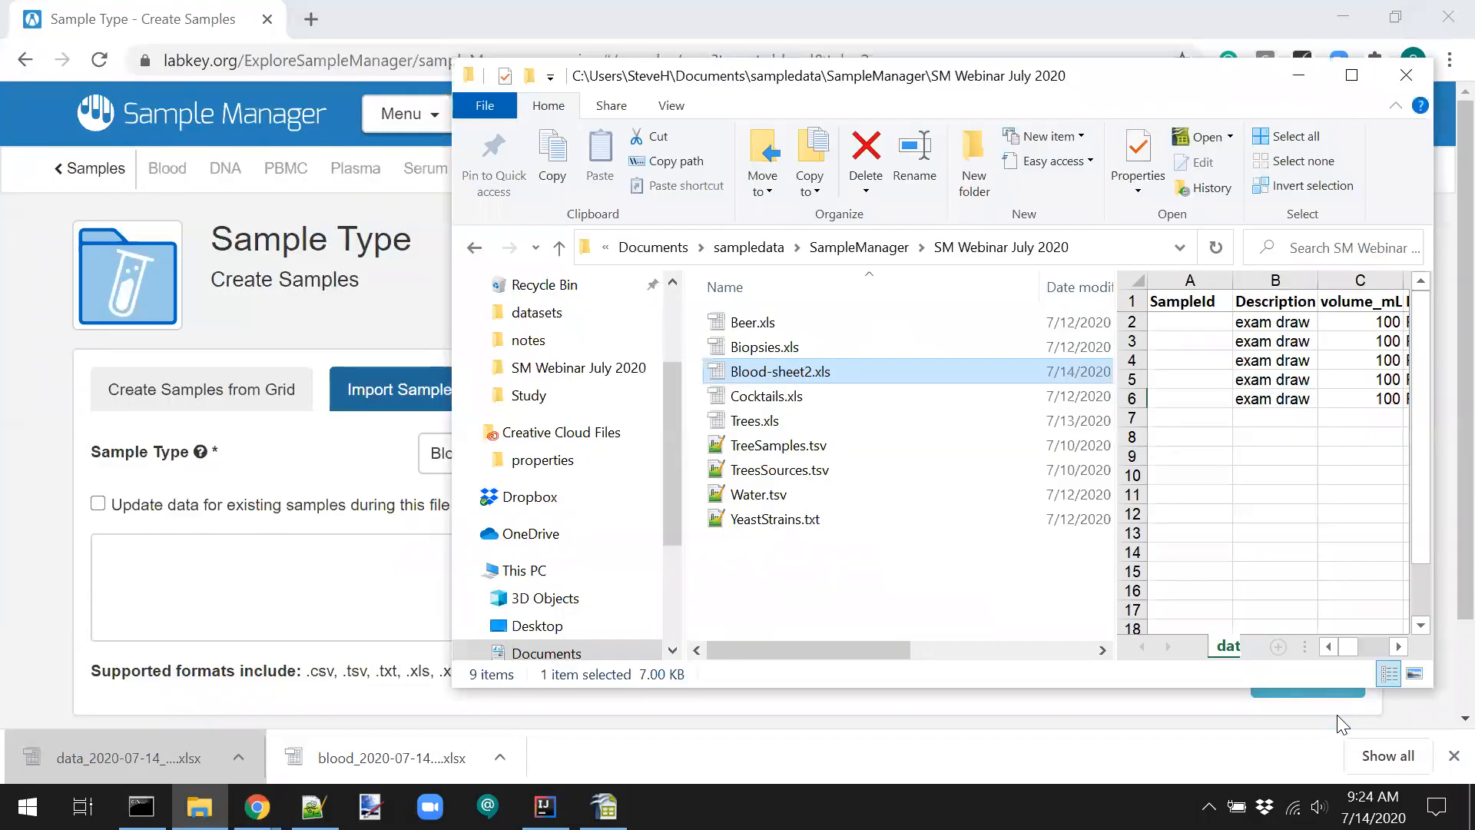
left_click_drag(726, 369, 291, 602)
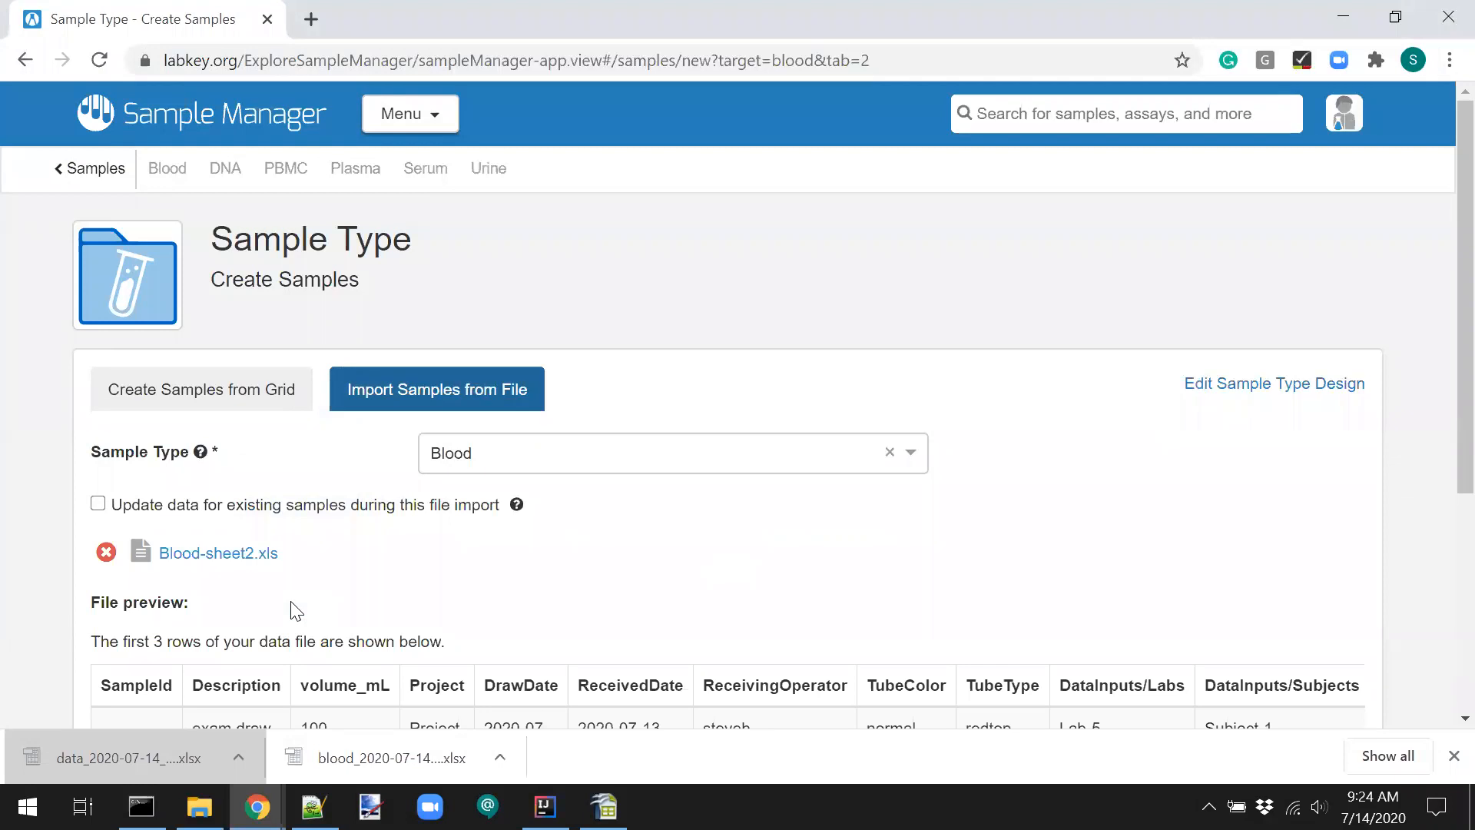
scroll(292, 603, "down", 3)
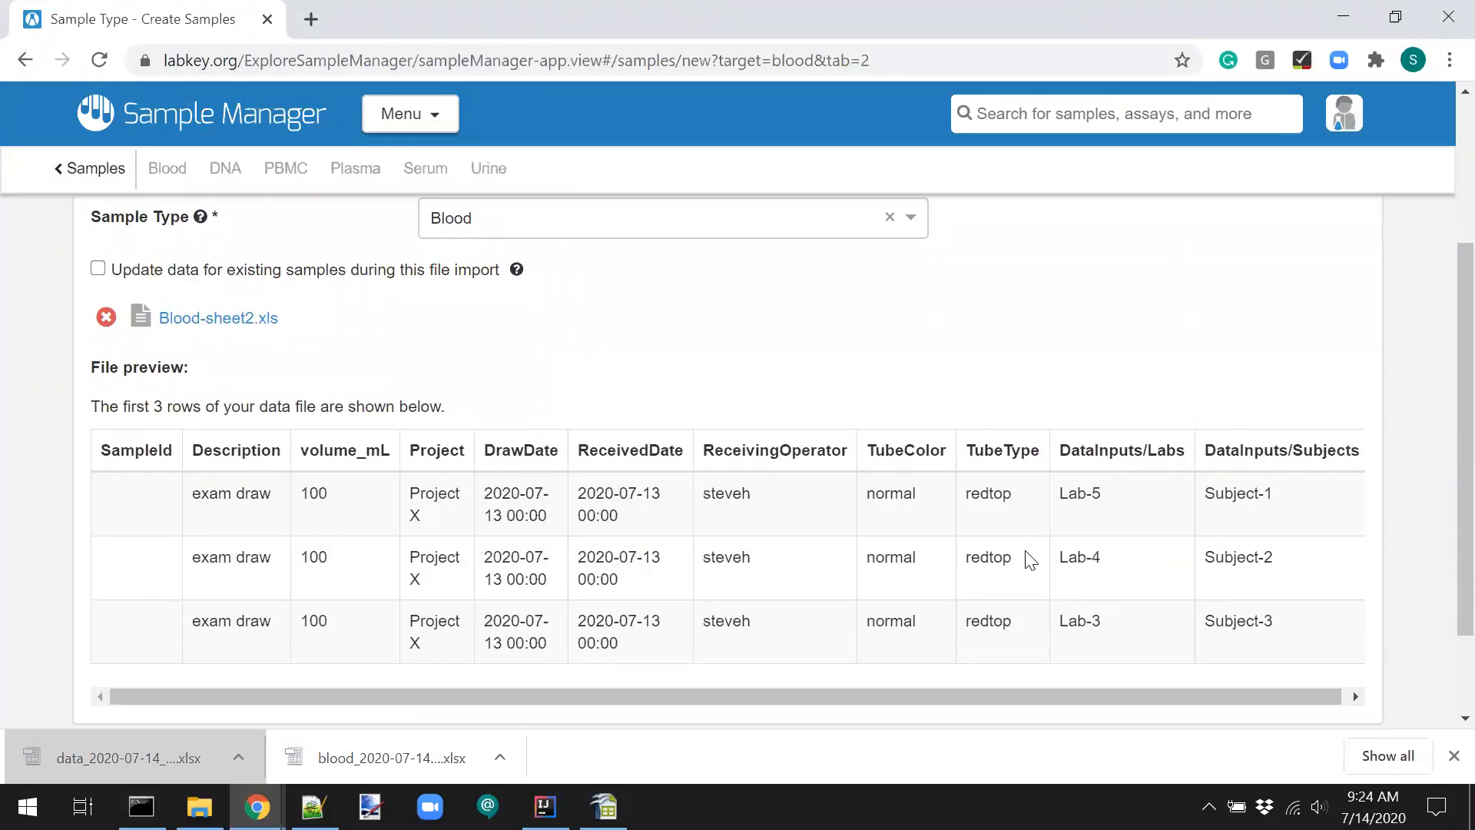
Import the samples from Blood-sheet2.xls and bring up the new rows in the Blood samples list.
scroll(1030, 560, "down", 2)
left_click(1341, 645)
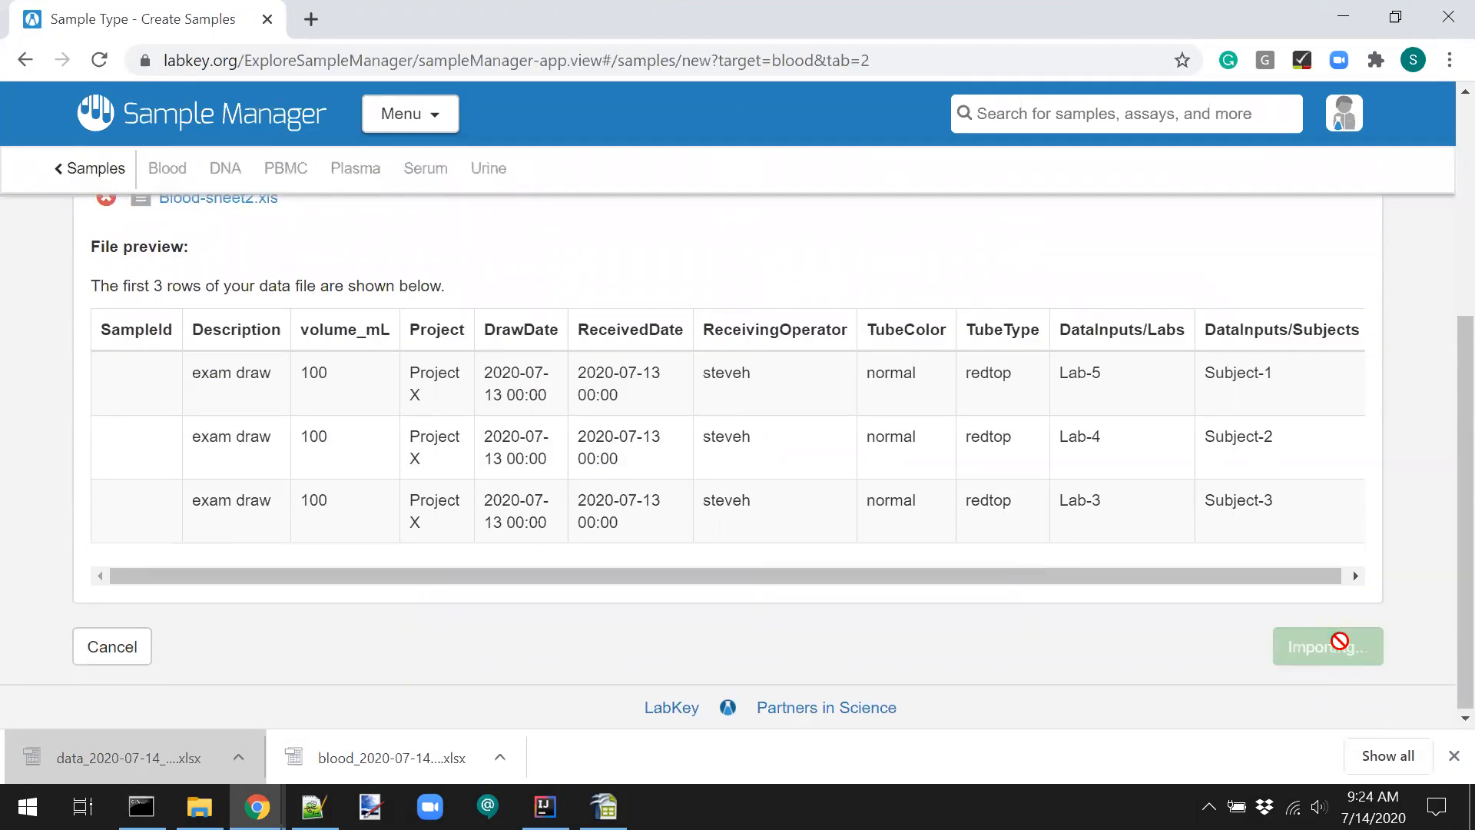
scroll(1340, 641, "down", 6)
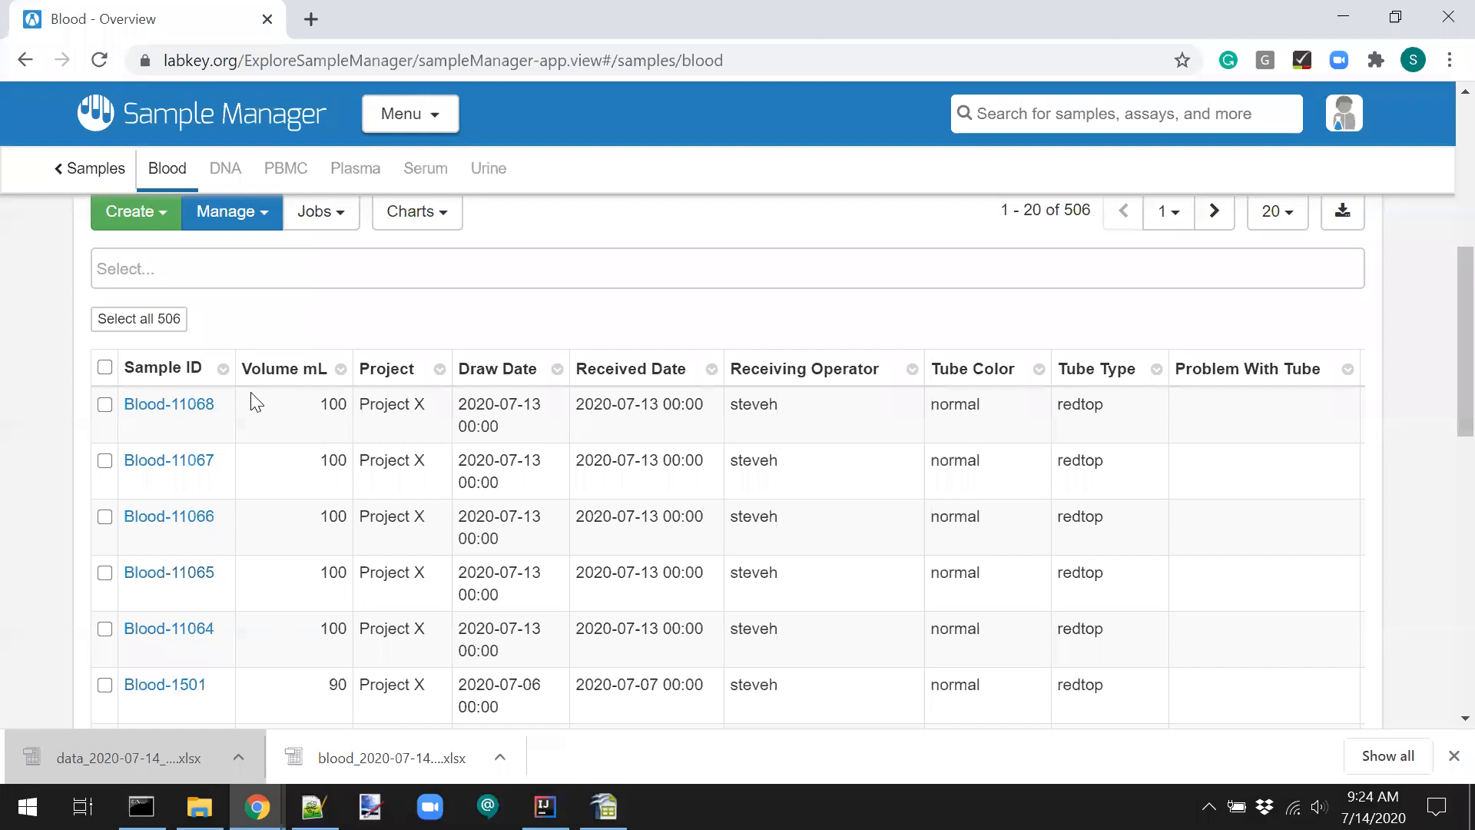
Open the lineage of sample Blood-11068 and view the details of its lab and subject sources.
left_click(172, 405)
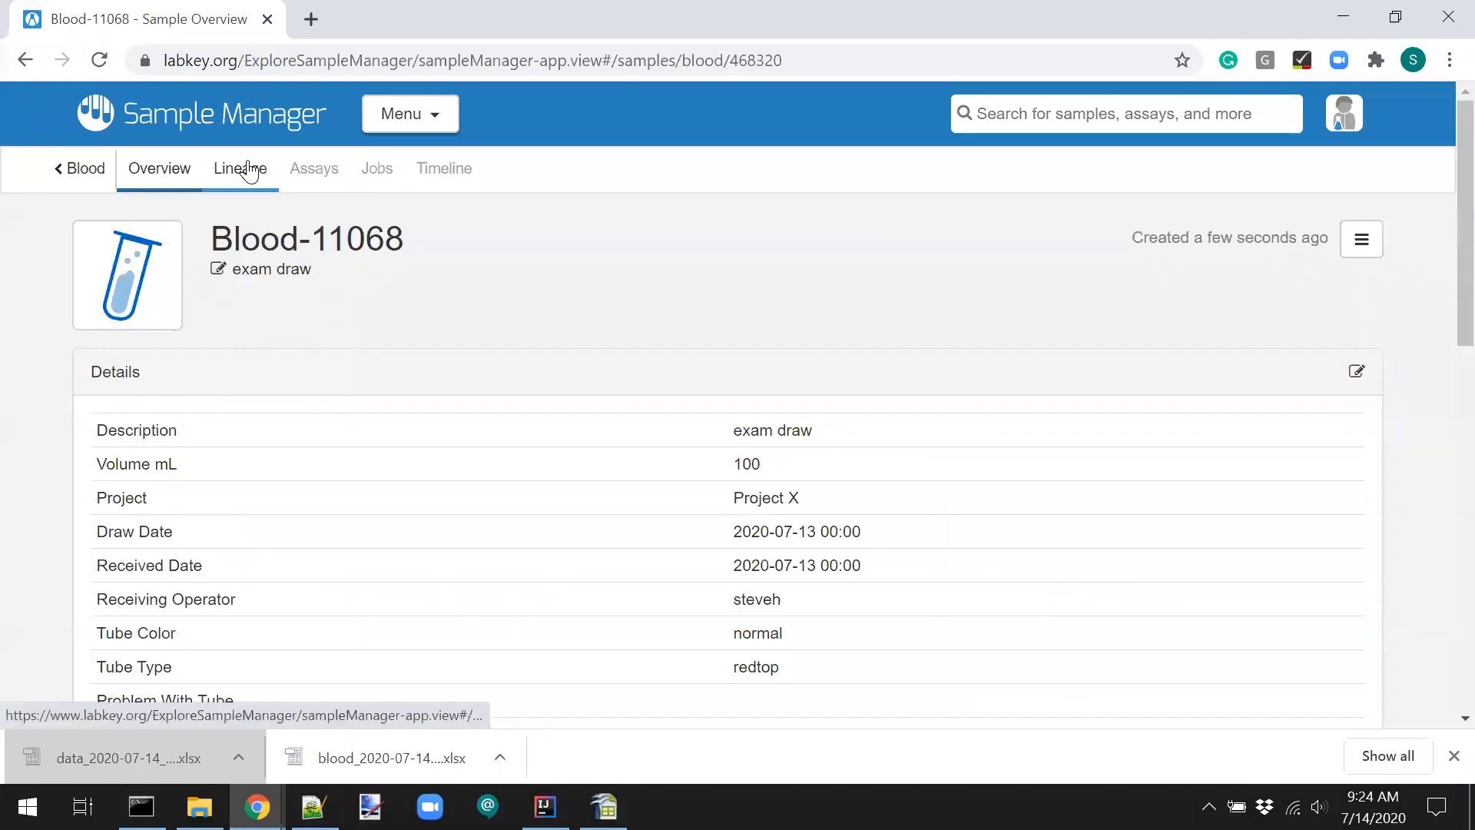
left_click(248, 170)
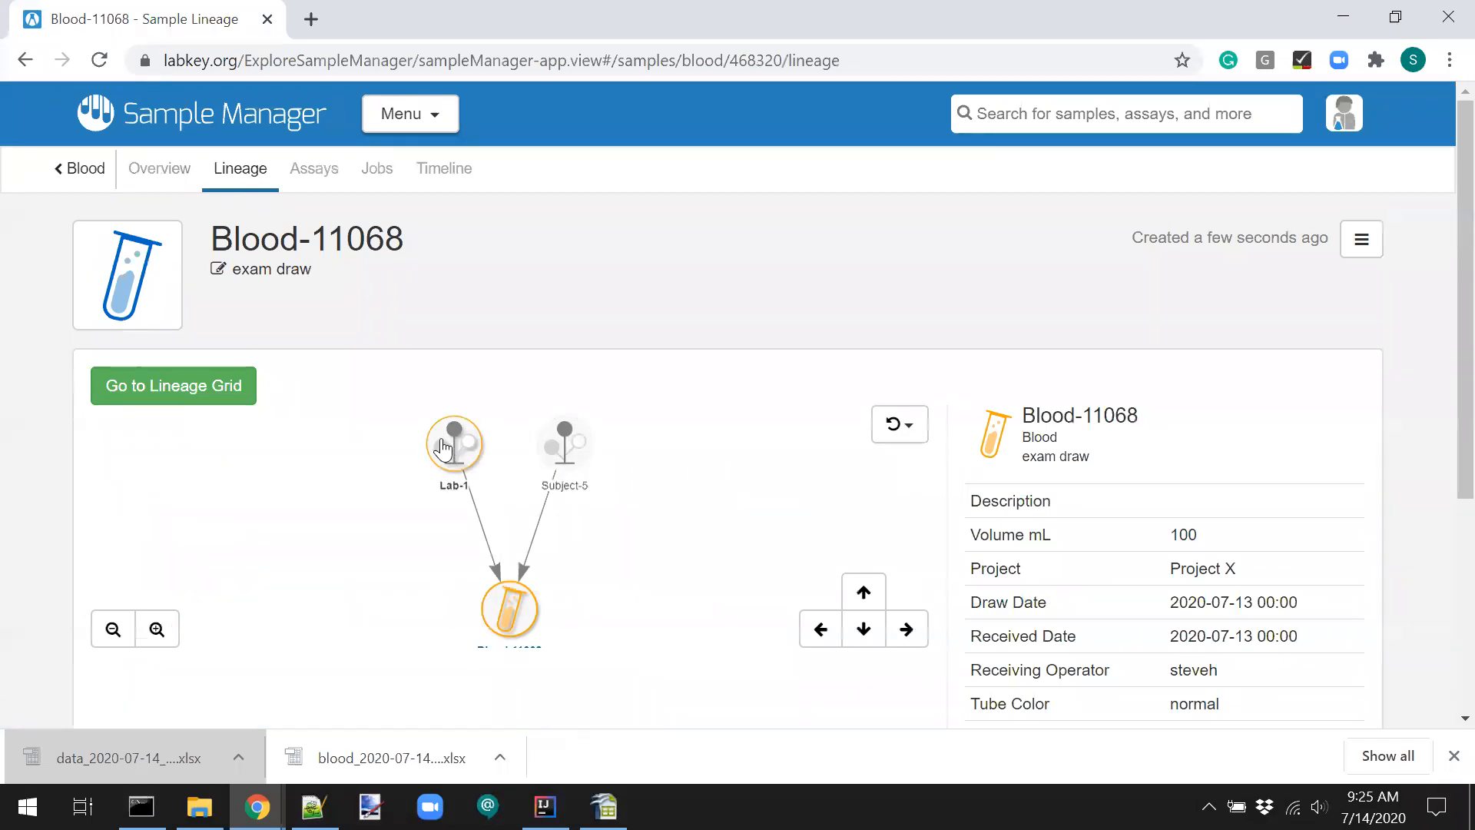
left_click(445, 445)
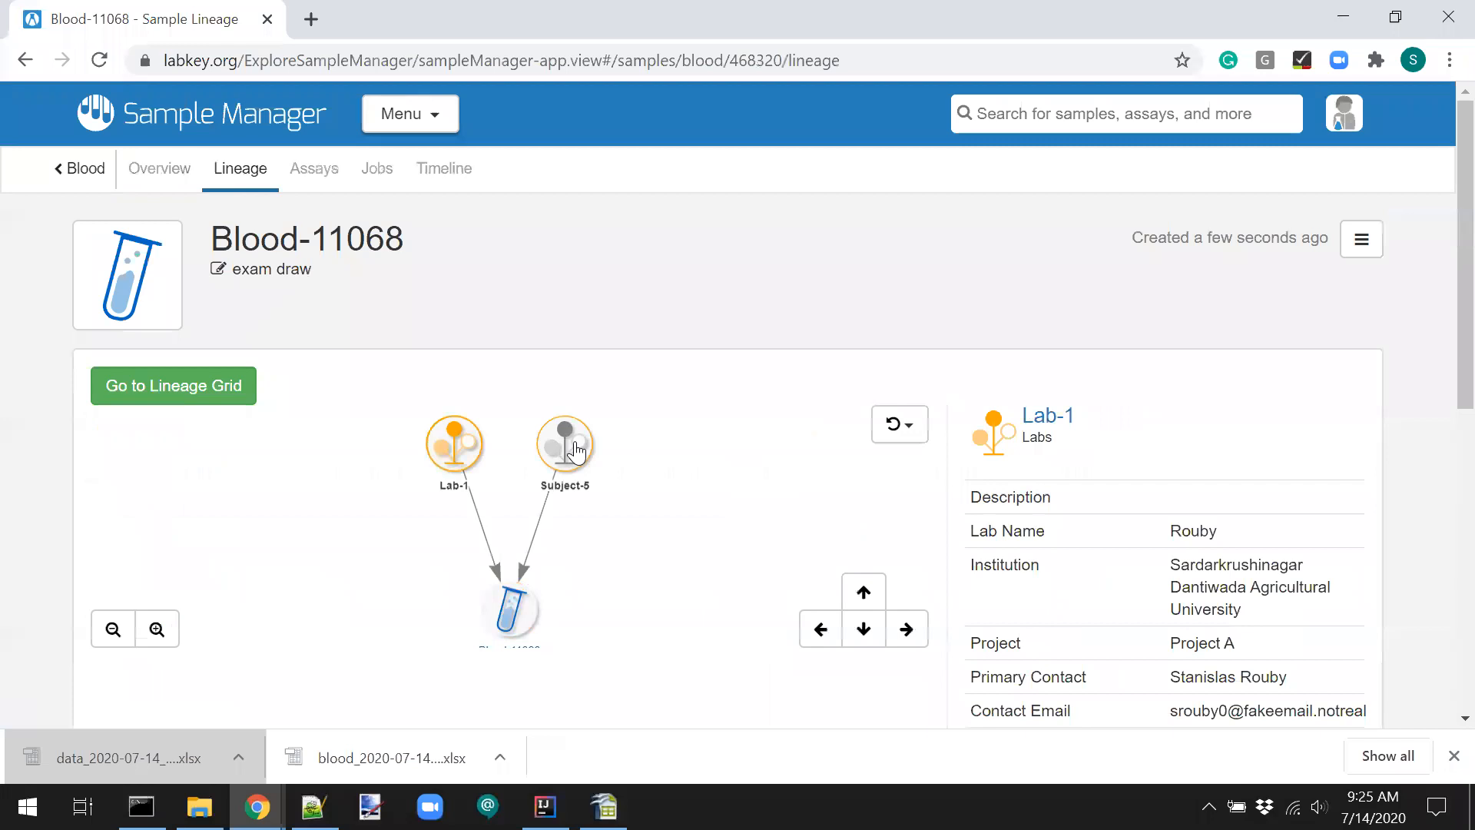
left_click(574, 450)
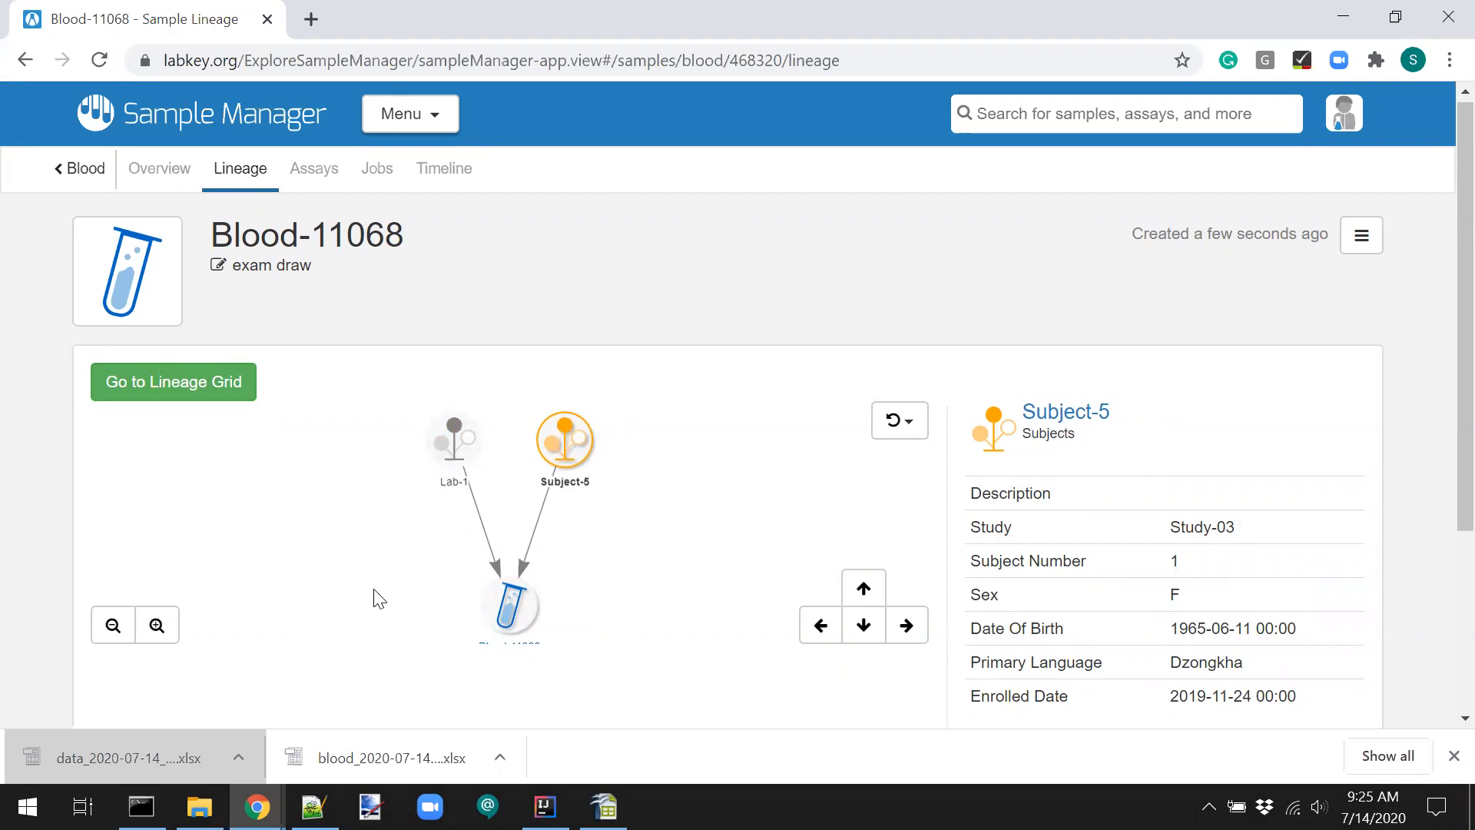
Show the parents of Blood-11068 in the lineage grid and return to the sample's overview.
left_click(157, 384)
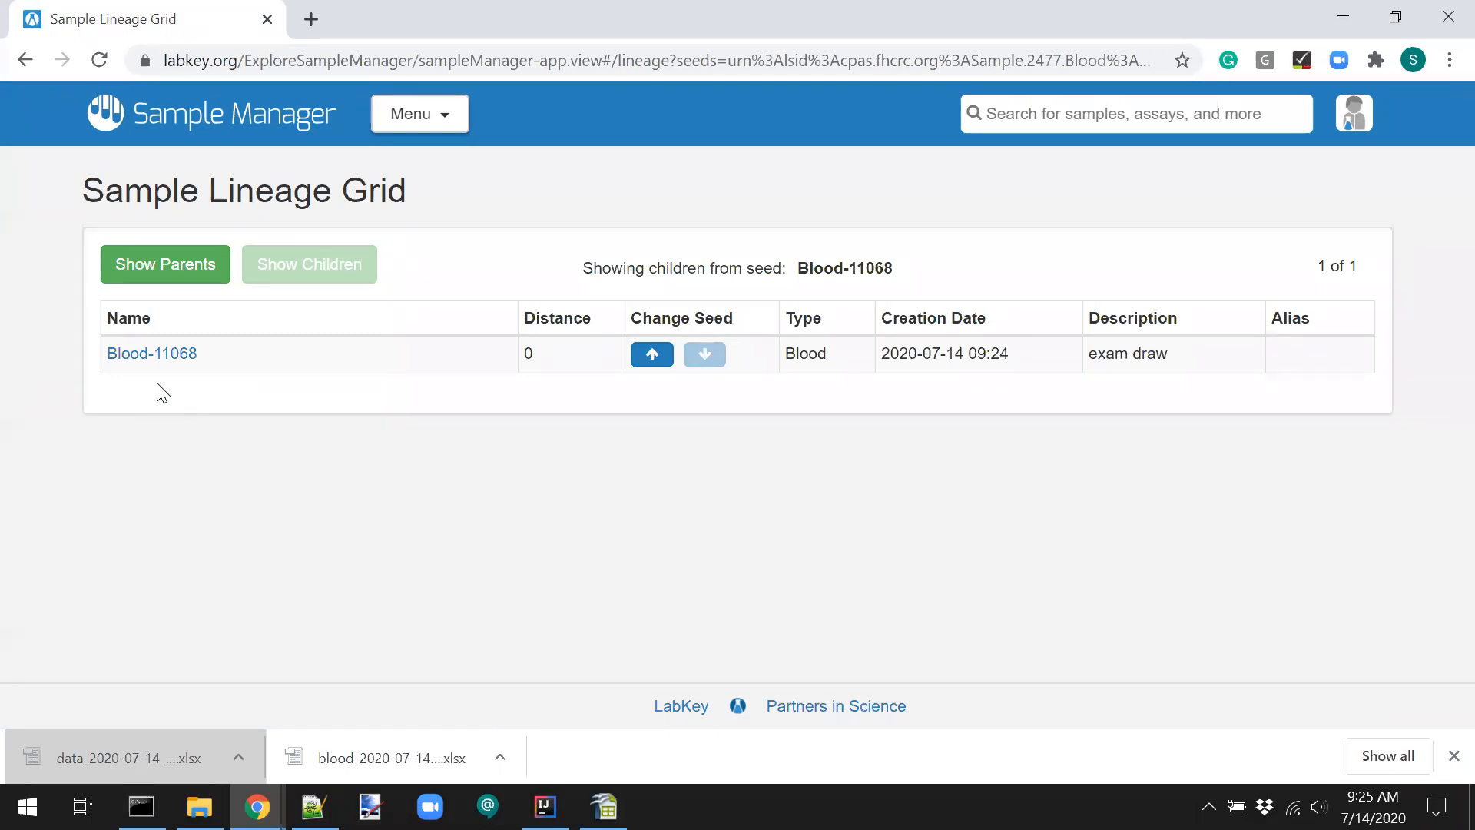
left_click(160, 269)
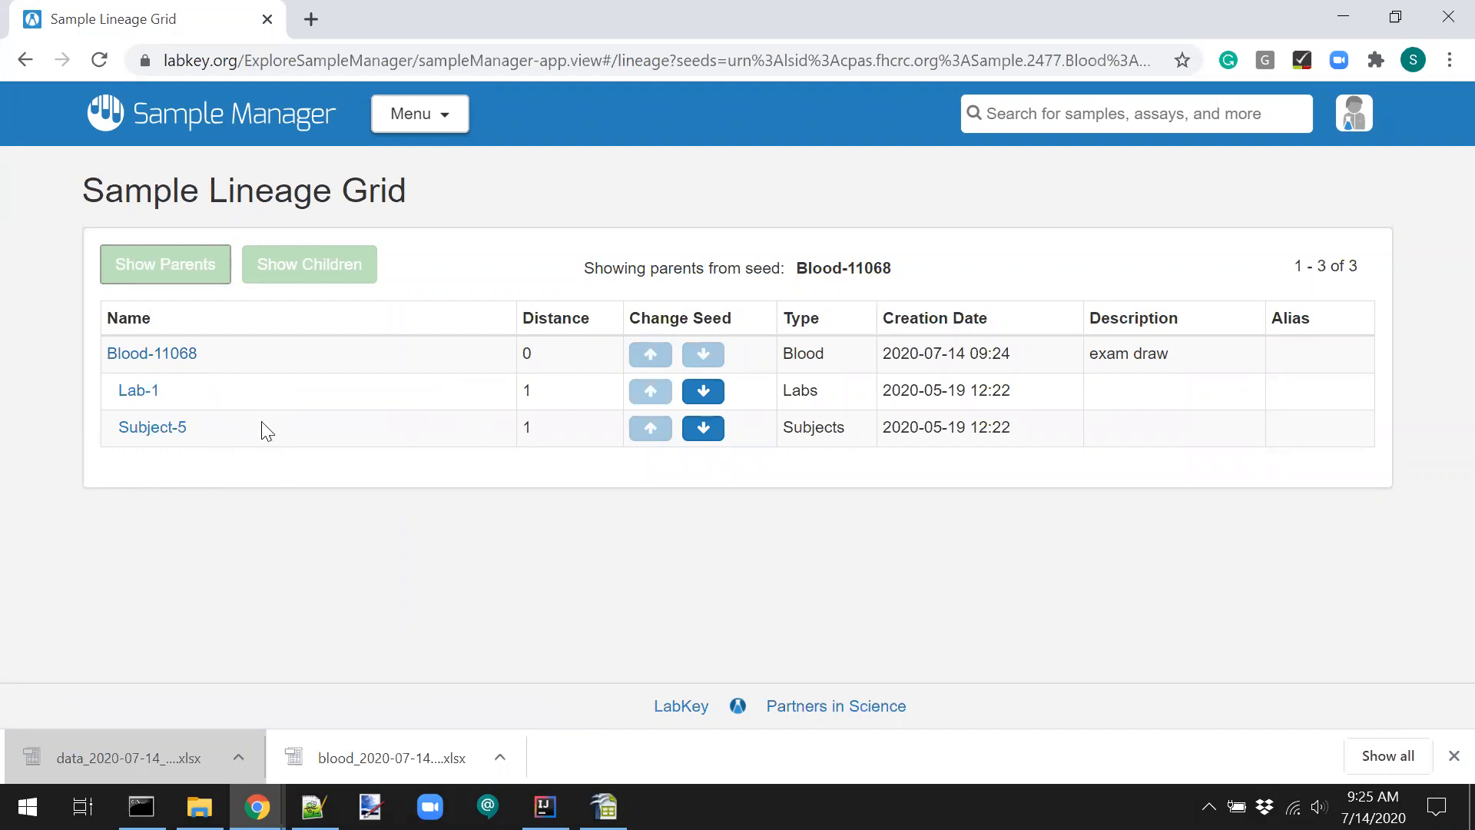
left_click(285, 266)
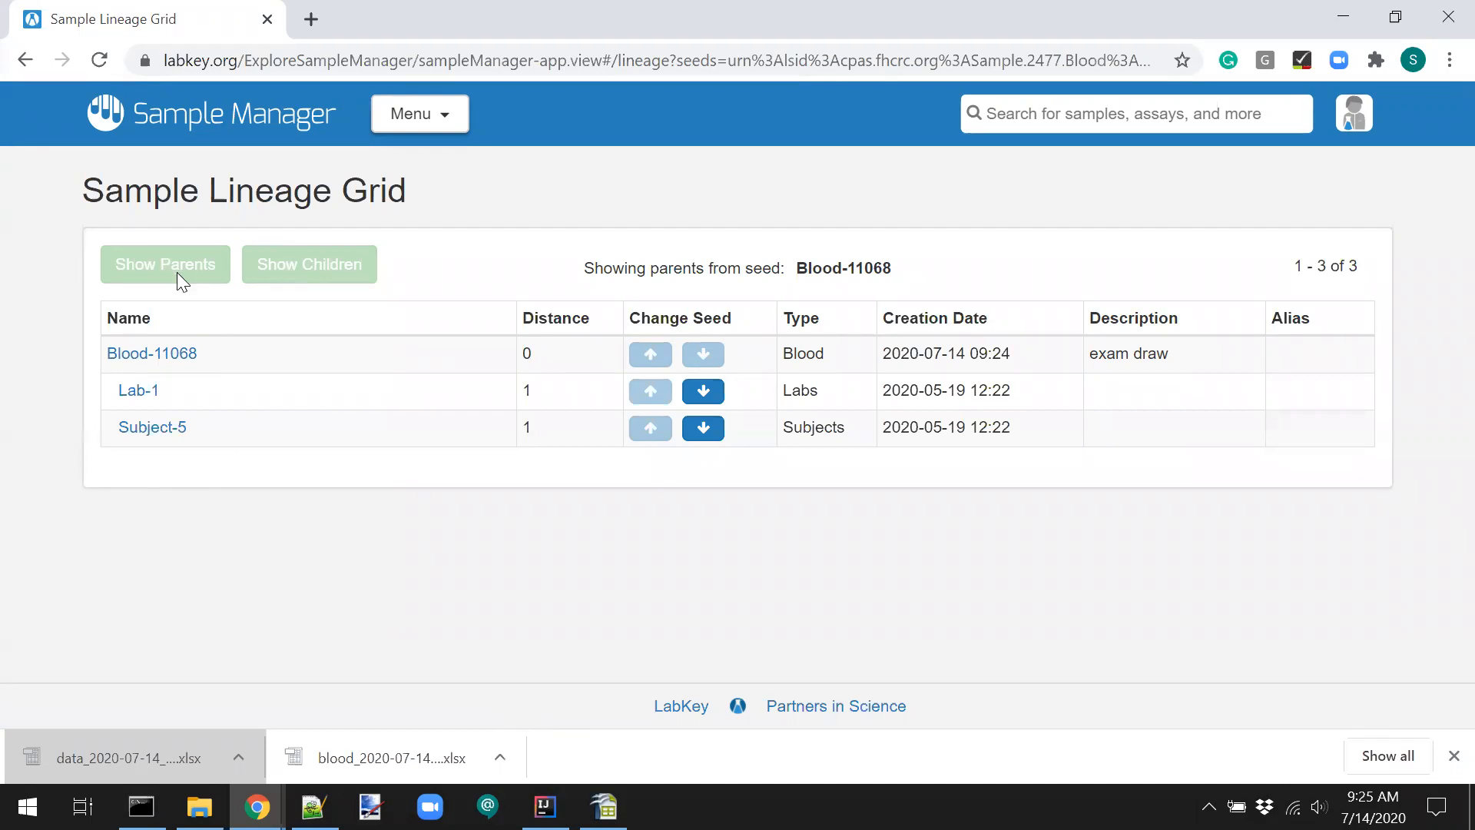
left_click(27, 61)
left_click(28, 62)
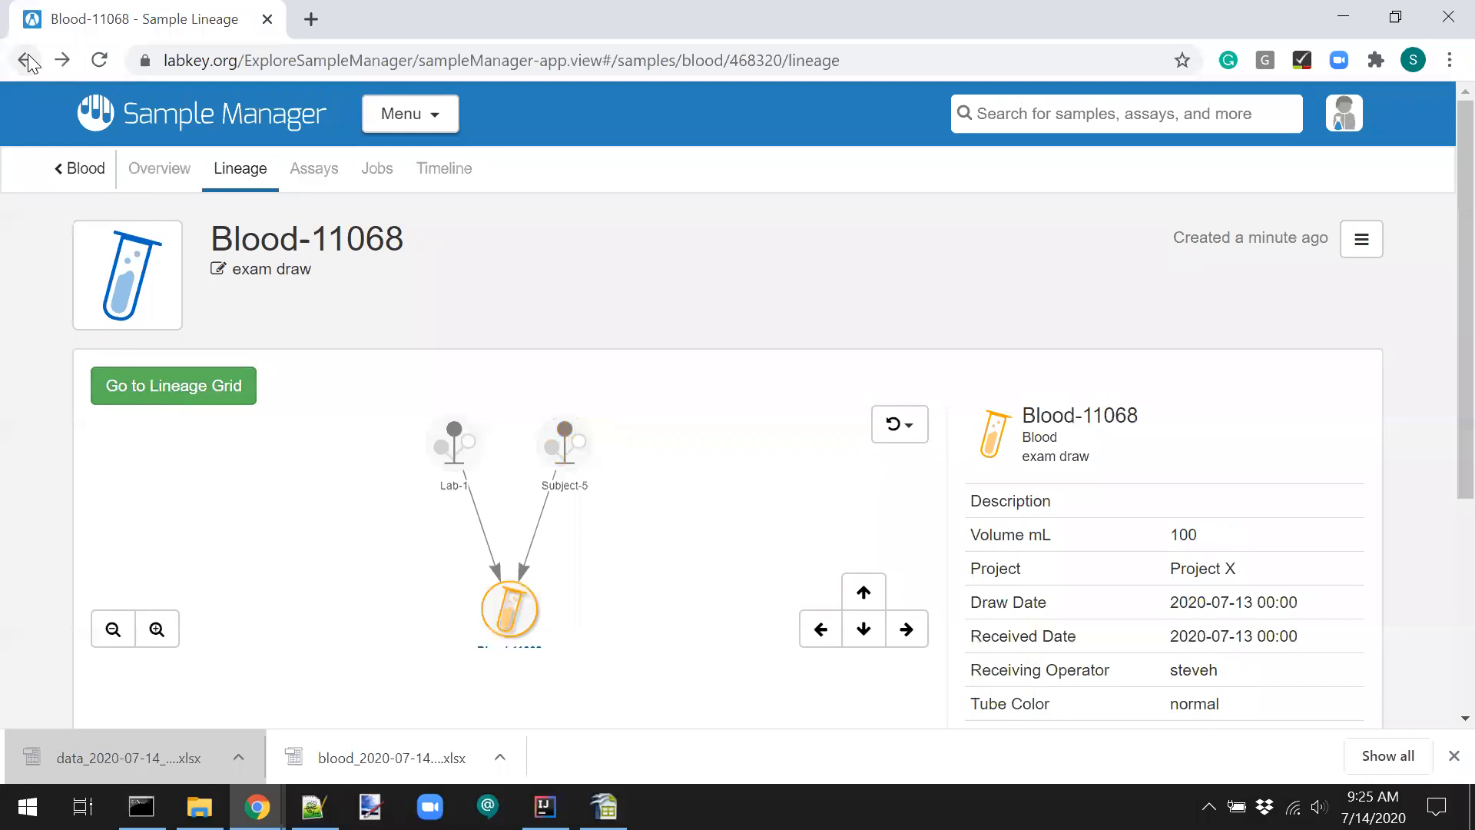
left_click(27, 61)
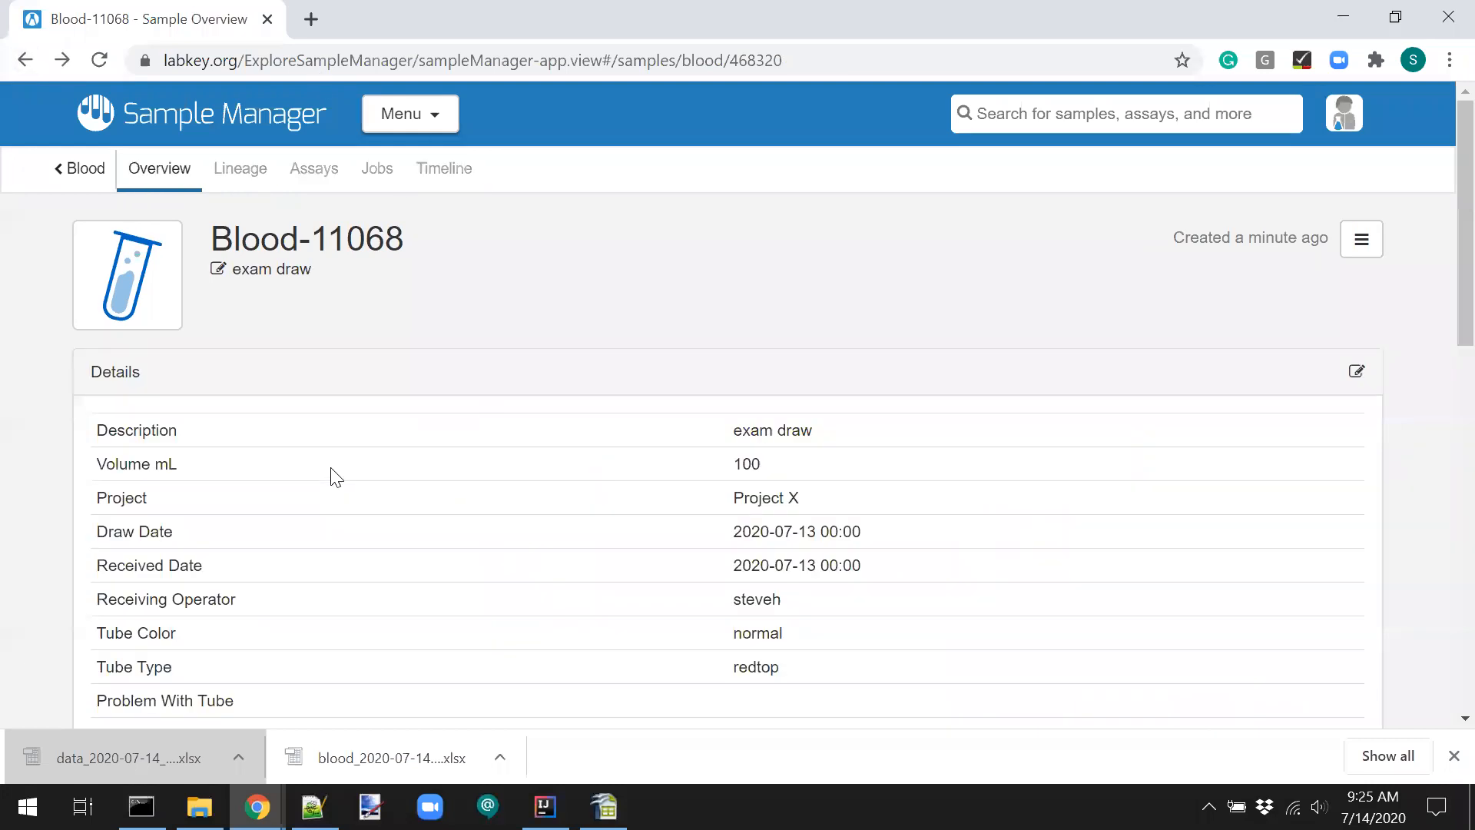
Start creating Blood samples from the grid and open the bulk insert form.
left_click(68, 169)
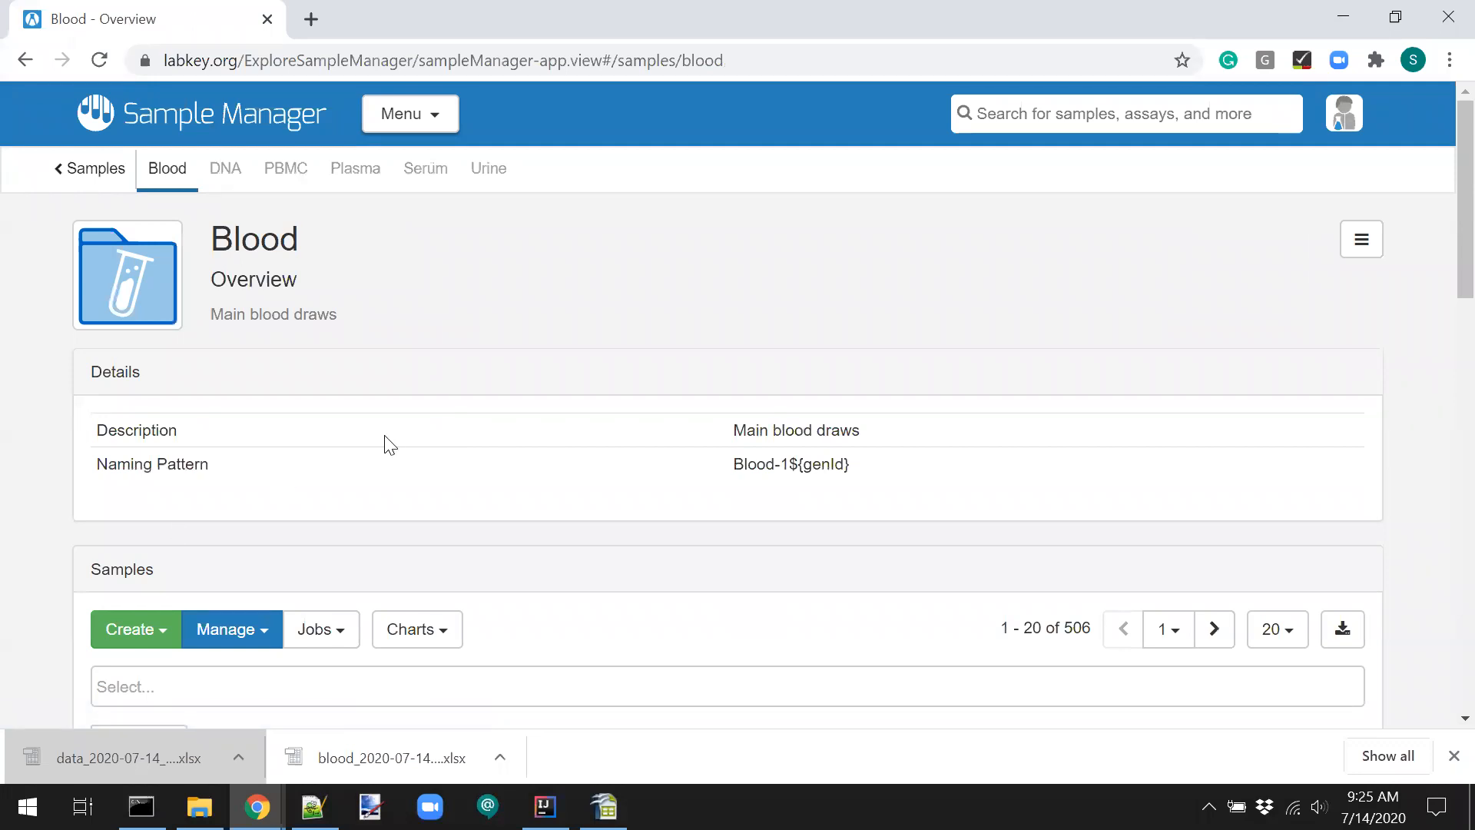
scroll(385, 444, "down", 2)
left_click(246, 493)
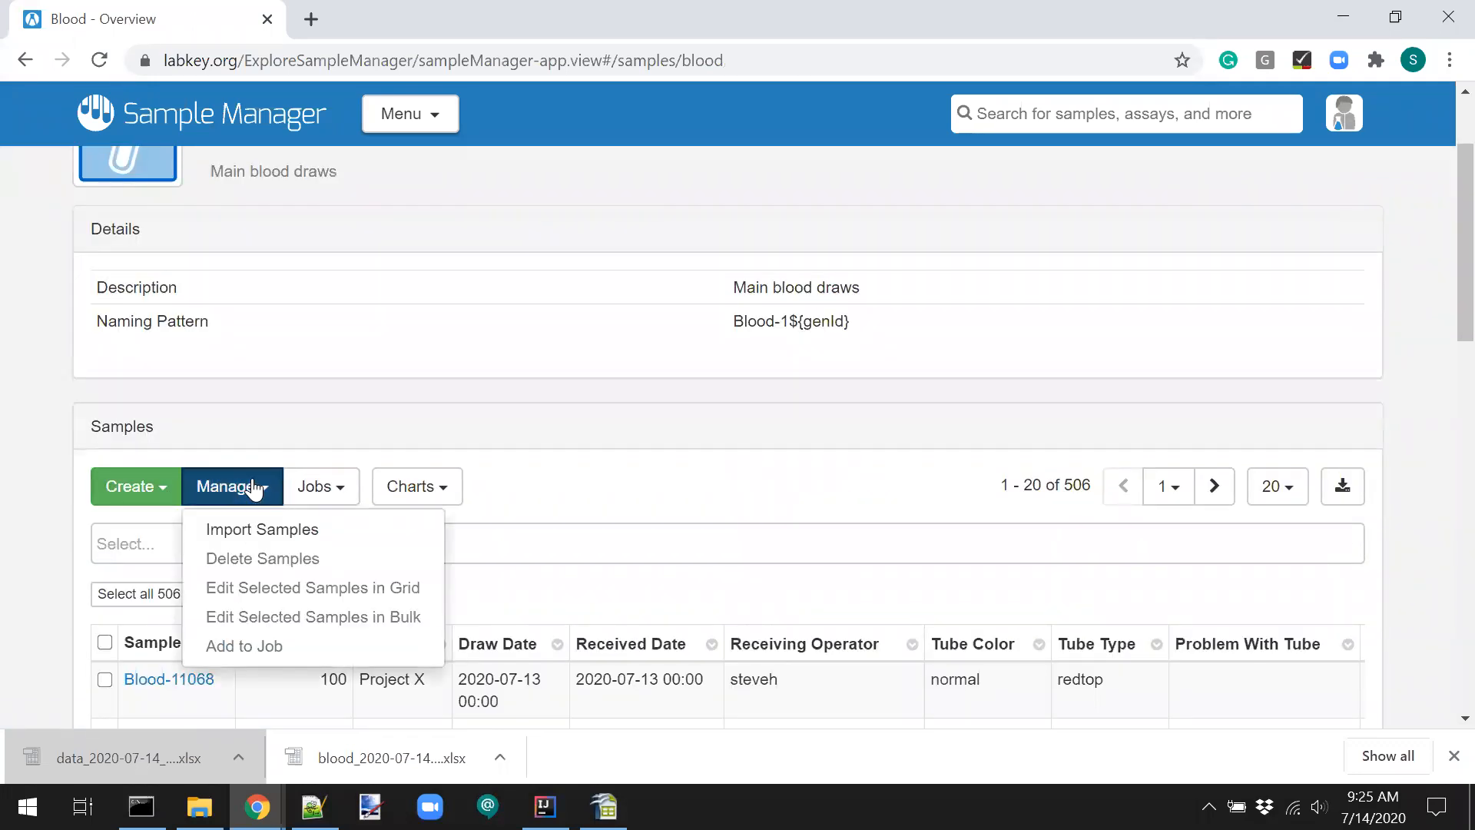
left_click(254, 531)
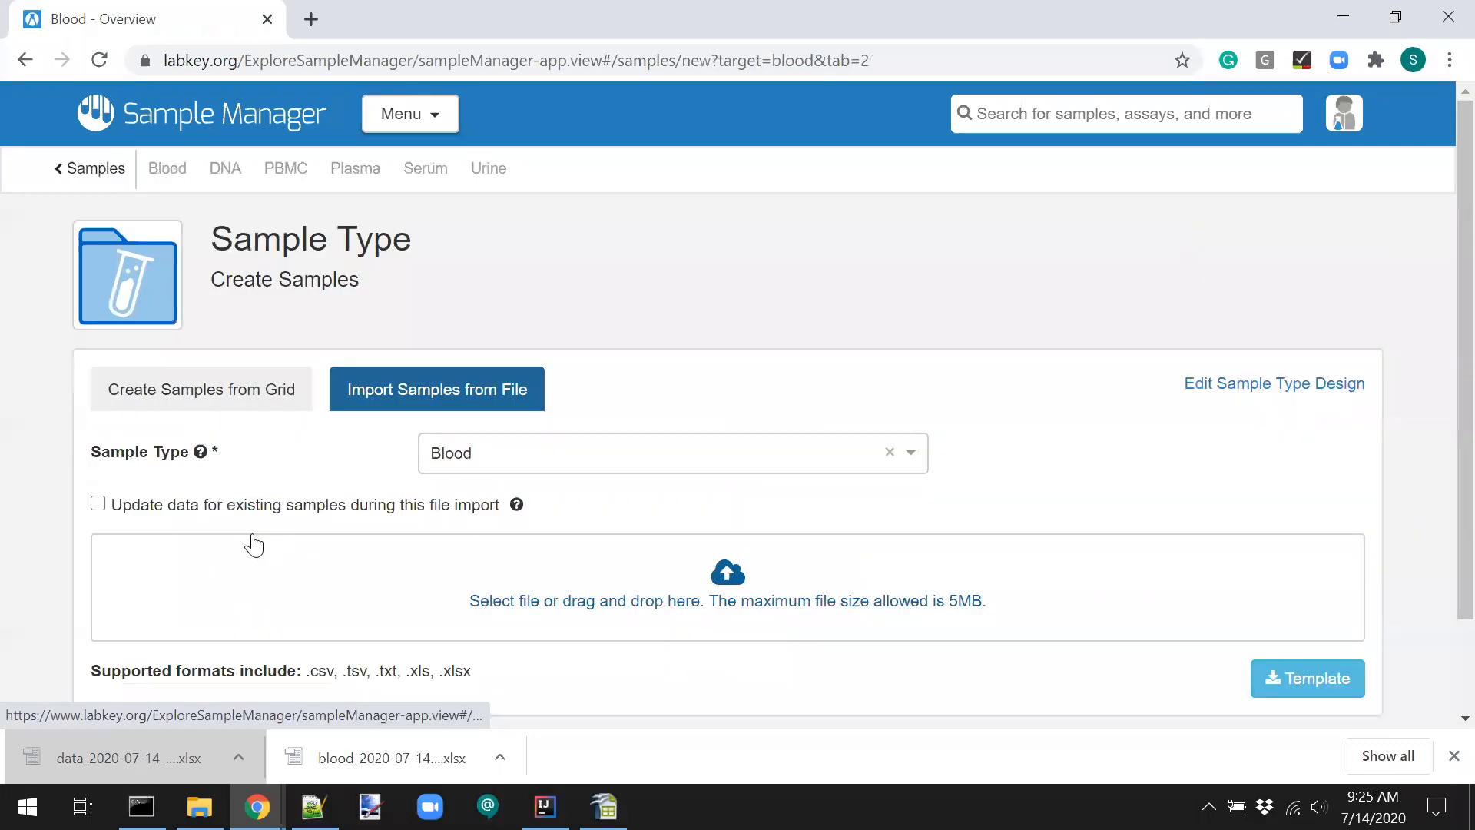
left_click(218, 398)
scroll(55, 514, "down", 3)
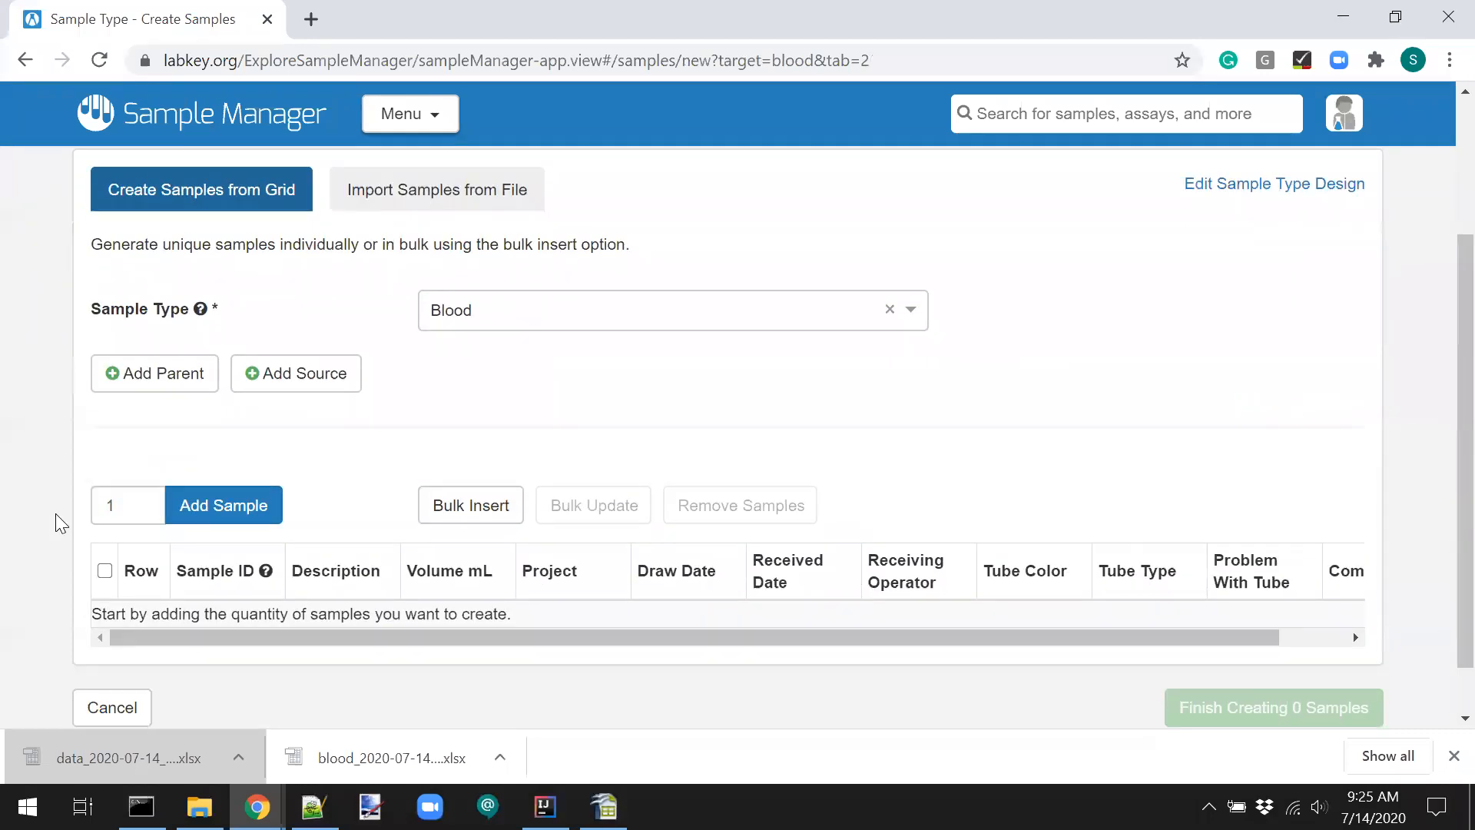
left_click(462, 507)
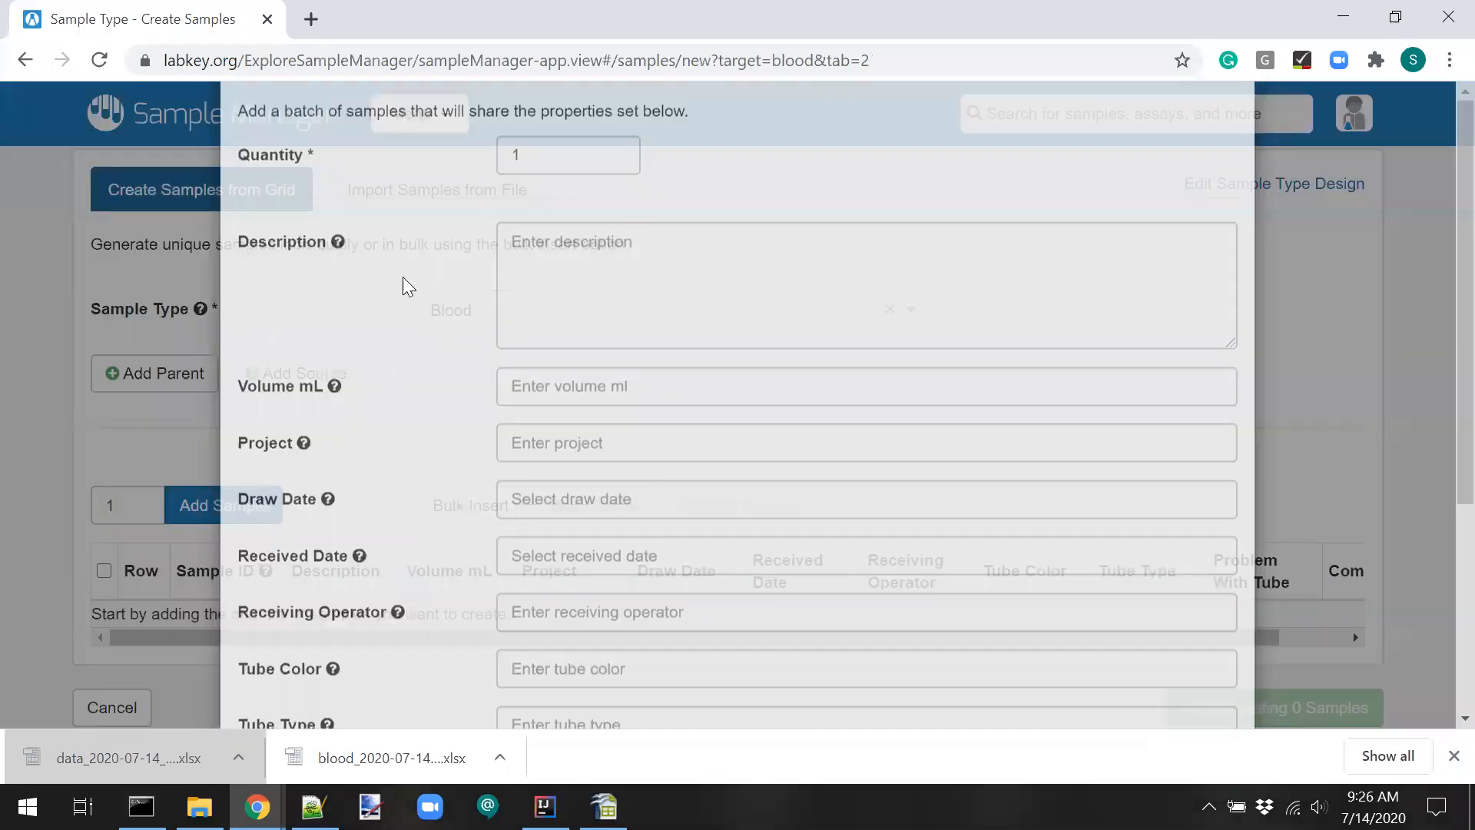
Set the bulk batch to quantity 3, description "standard blood draws", volume 10 mL and project Project X.
left_click(616, 250)
left_click(616, 250)
left_click(616, 250)
left_click(616, 262)
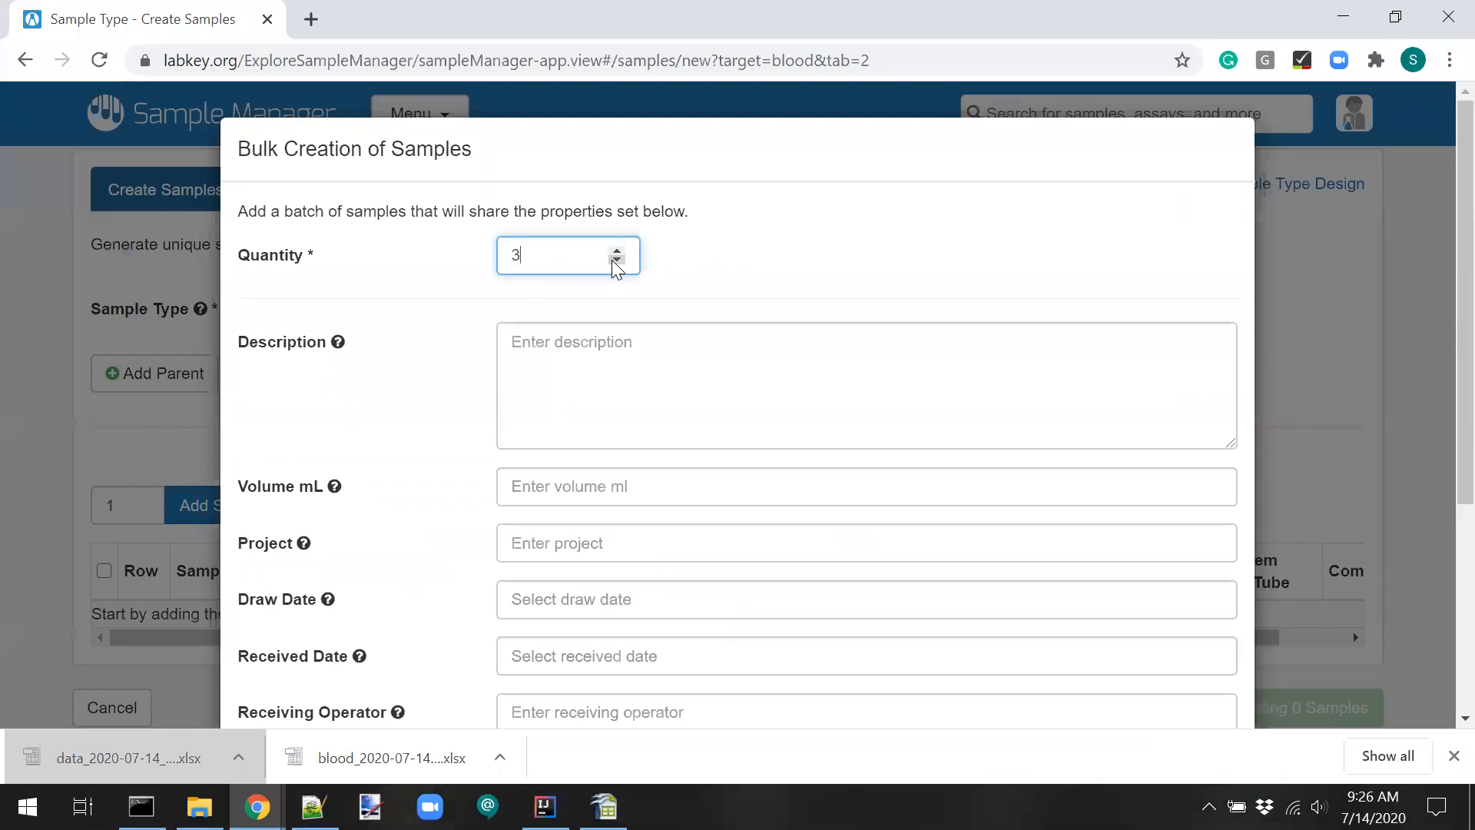
left_click(604, 350)
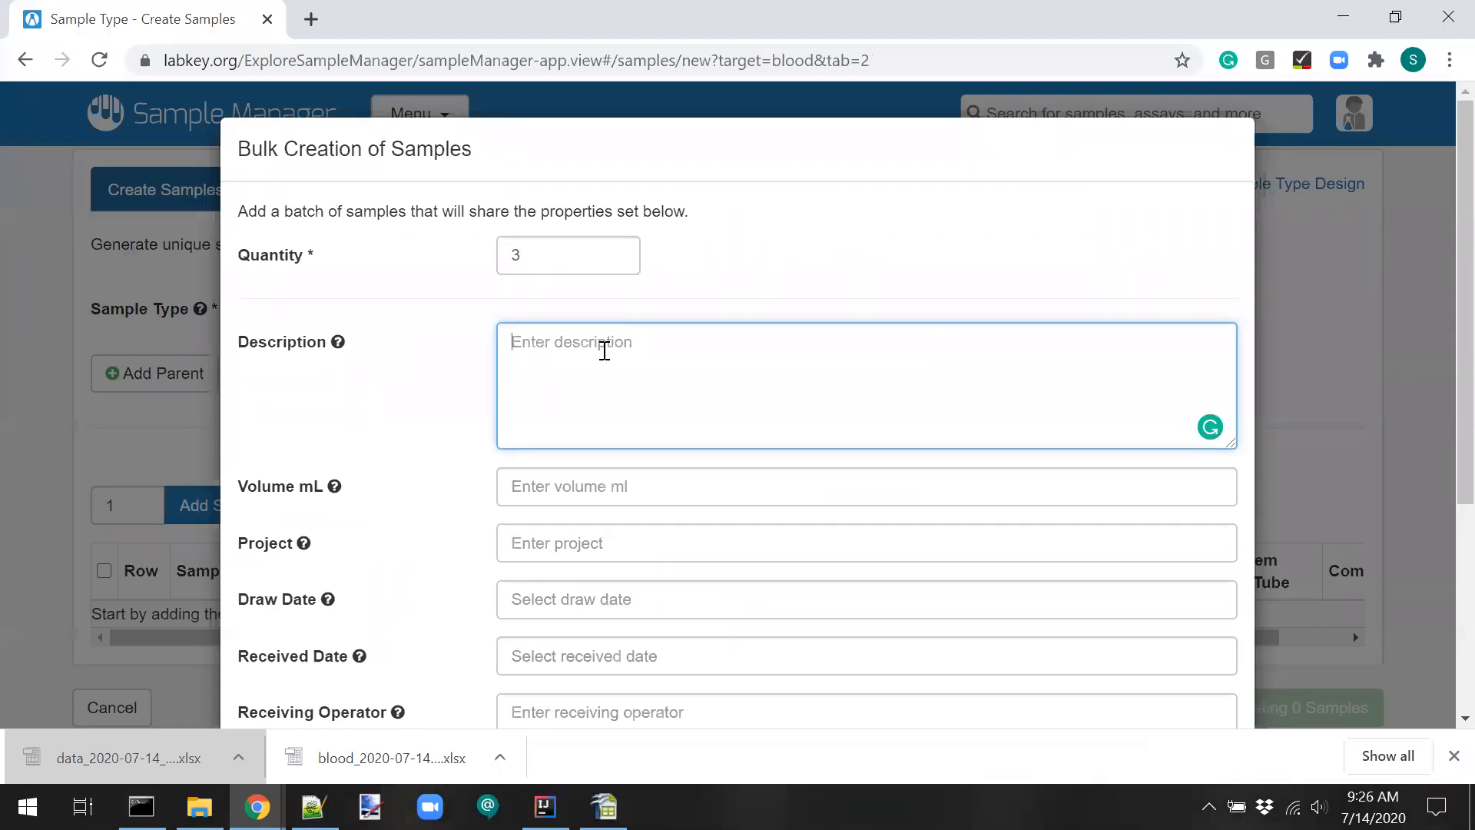
type("standard blood draws")
left_click(596, 486)
type("10")
left_click(547, 543)
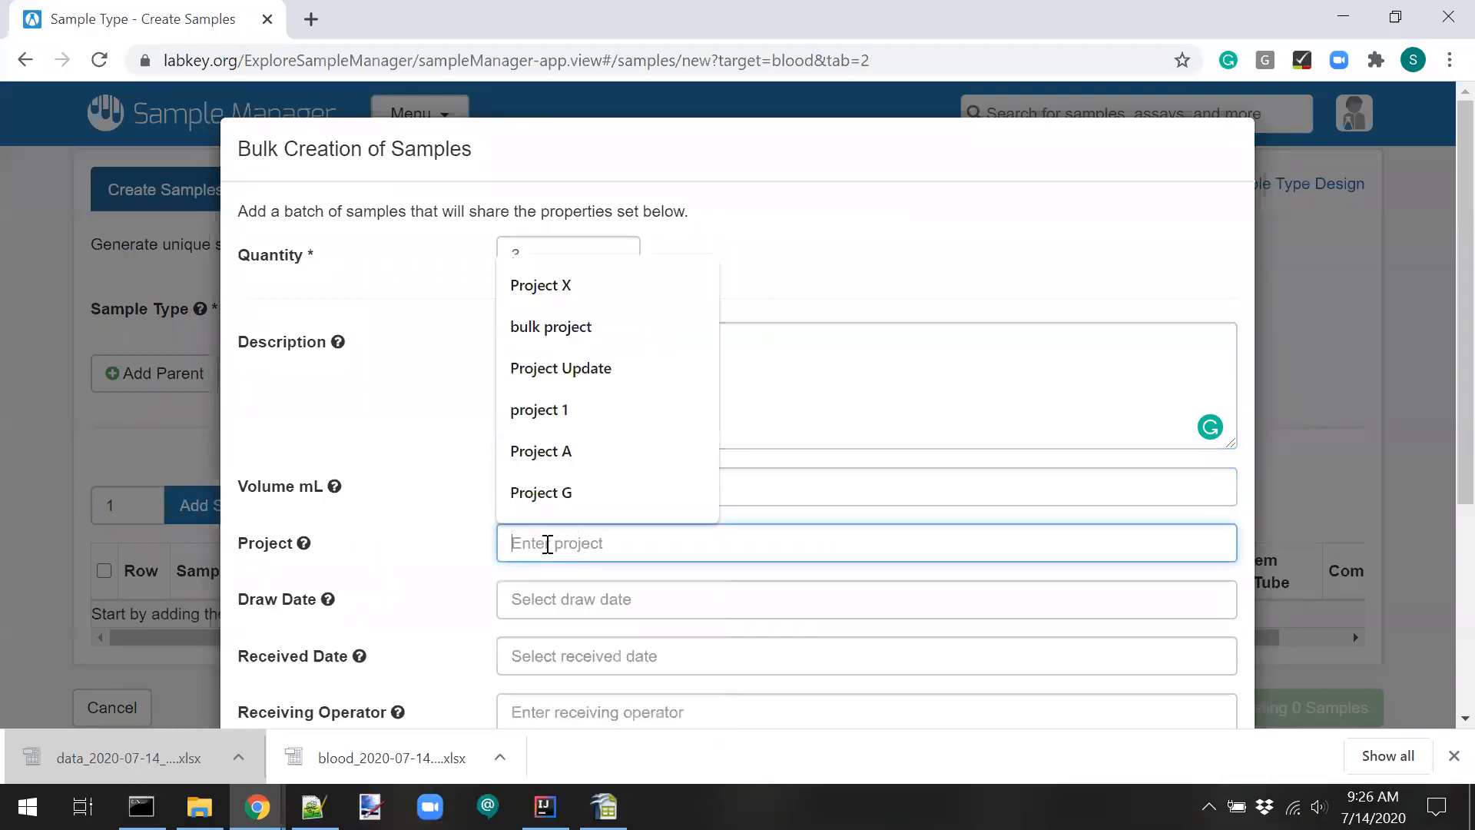
key("Down")
key("Return")
Set both the draw date and the received date of the batch to 2020-07-14.
left_click(556, 606)
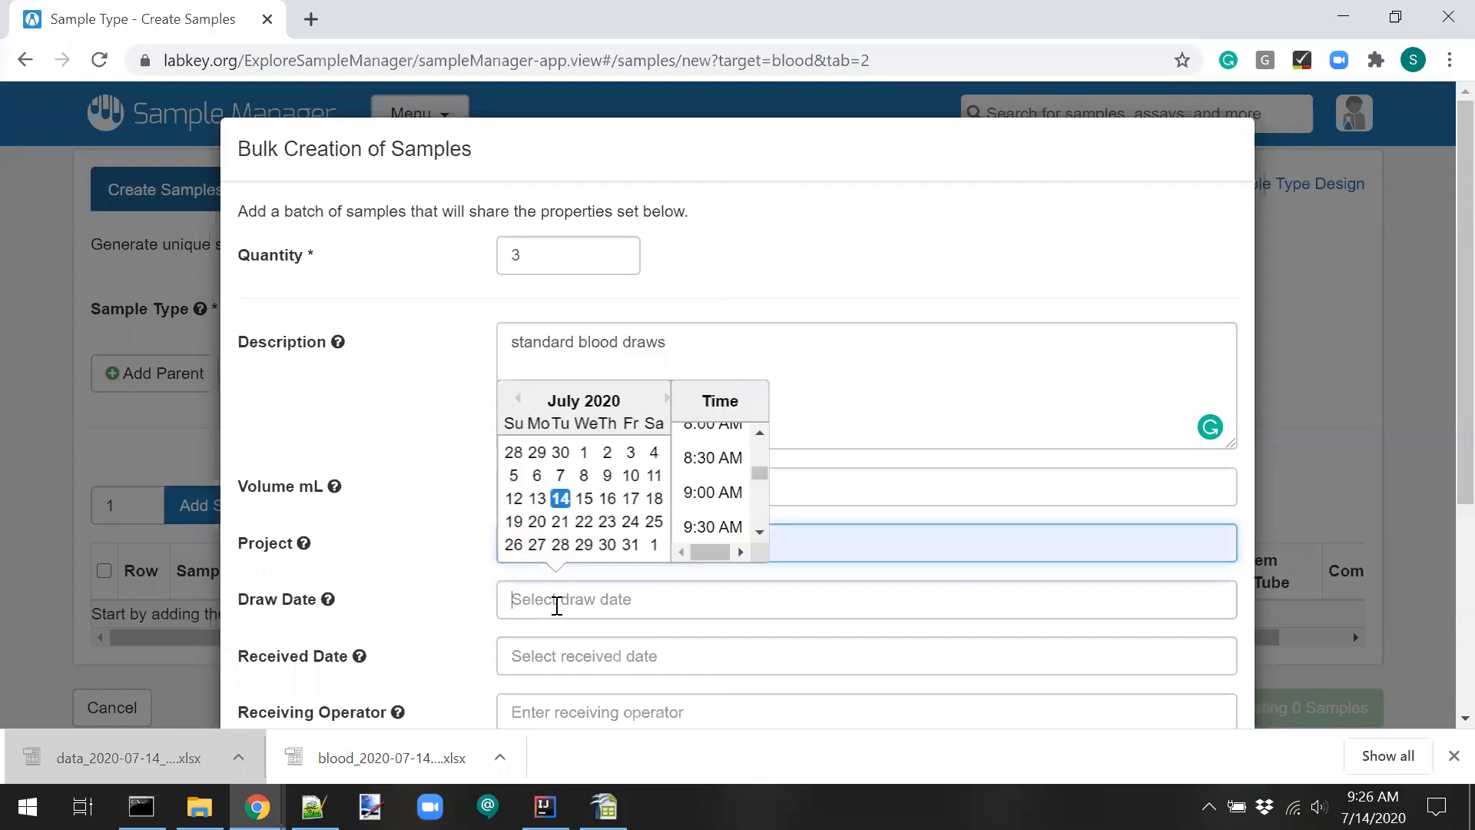
left_click(560, 498)
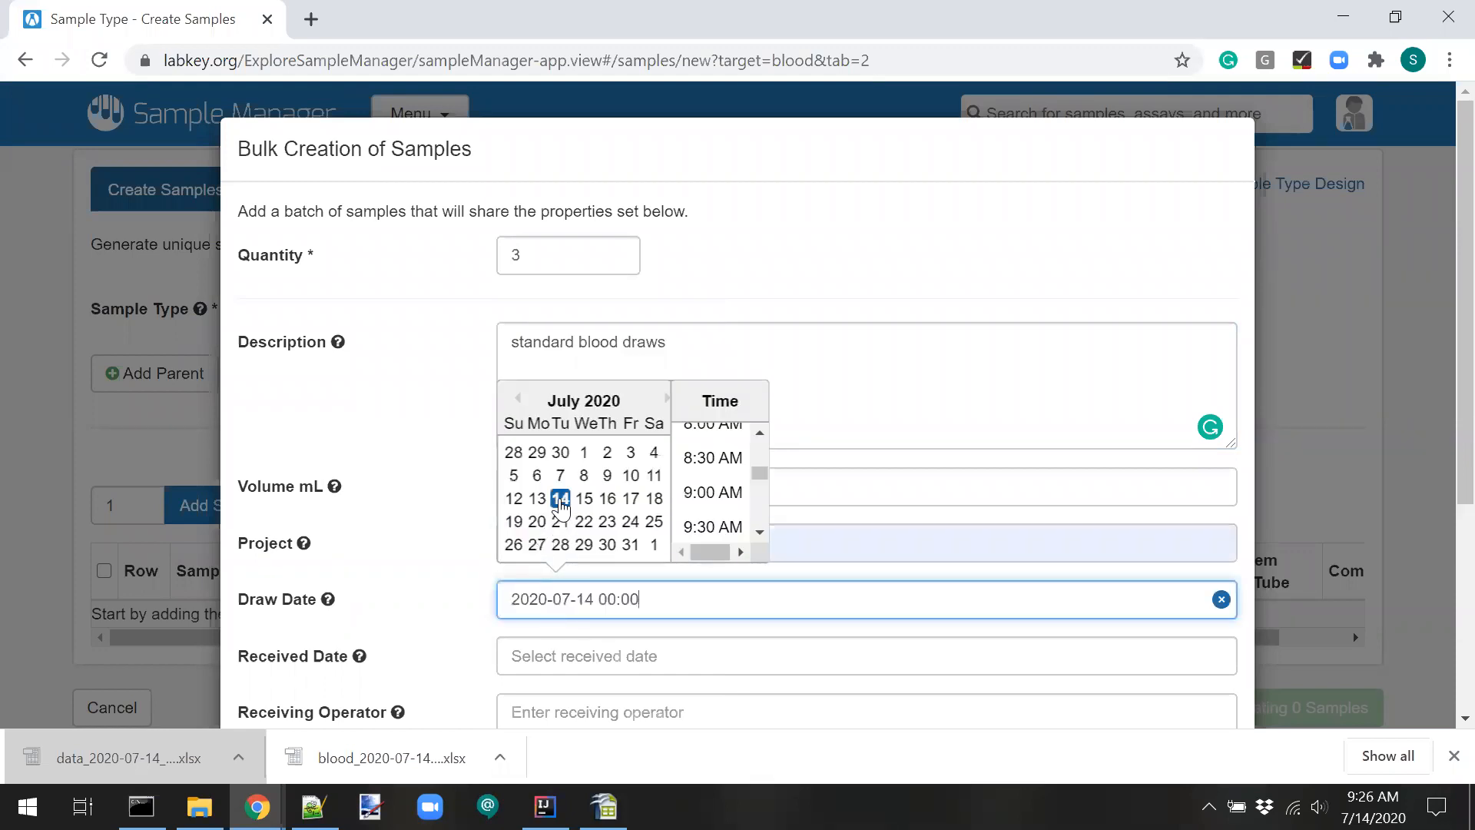
left_click(558, 656)
left_click(556, 556)
scroll(431, 596, "down", 2)
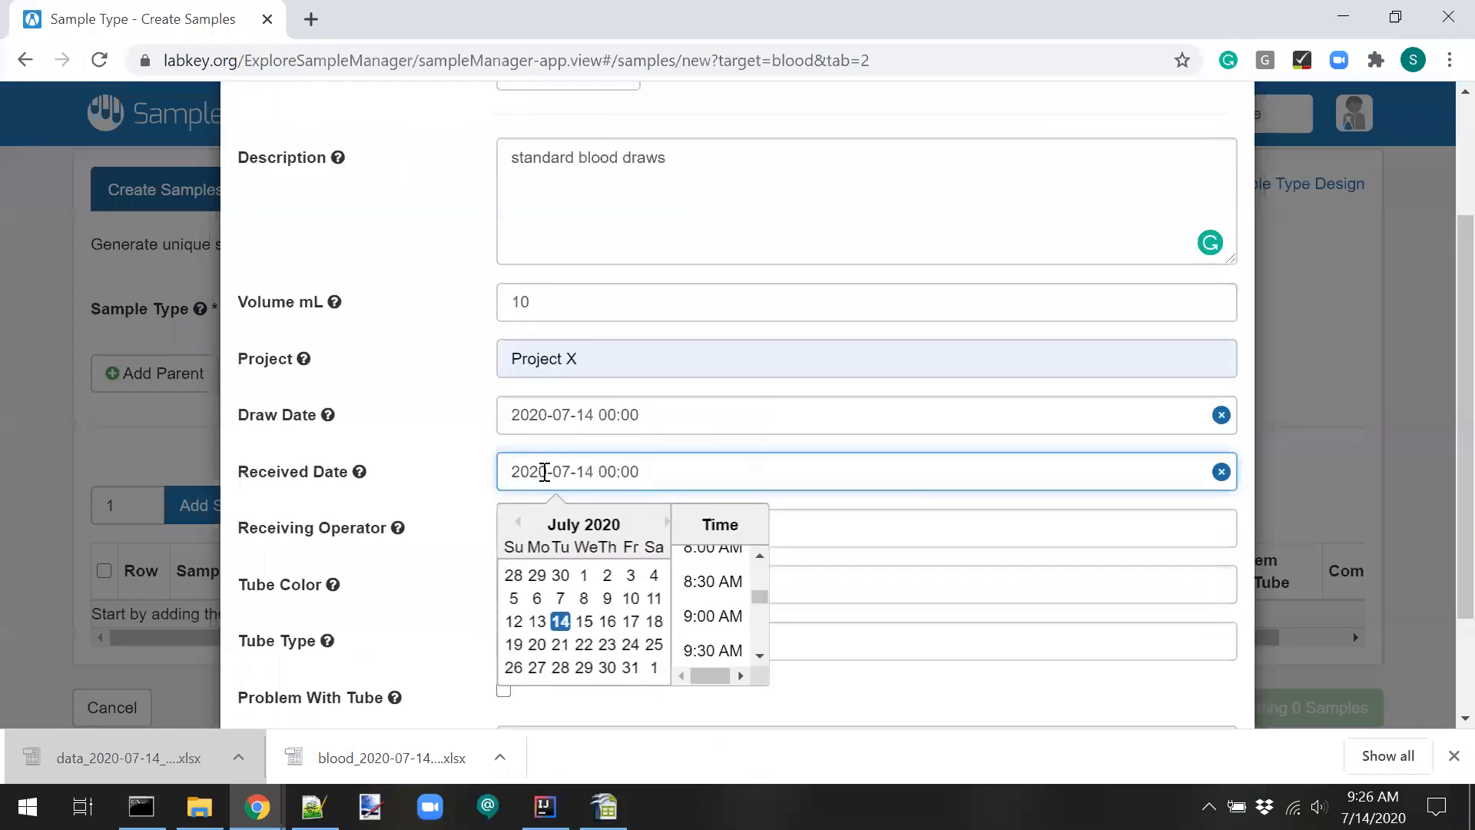
left_click(421, 570)
Fill in the receiving operator's username and set the tube color to normal.
left_click(549, 529)
left_click(543, 578)
left_click(537, 587)
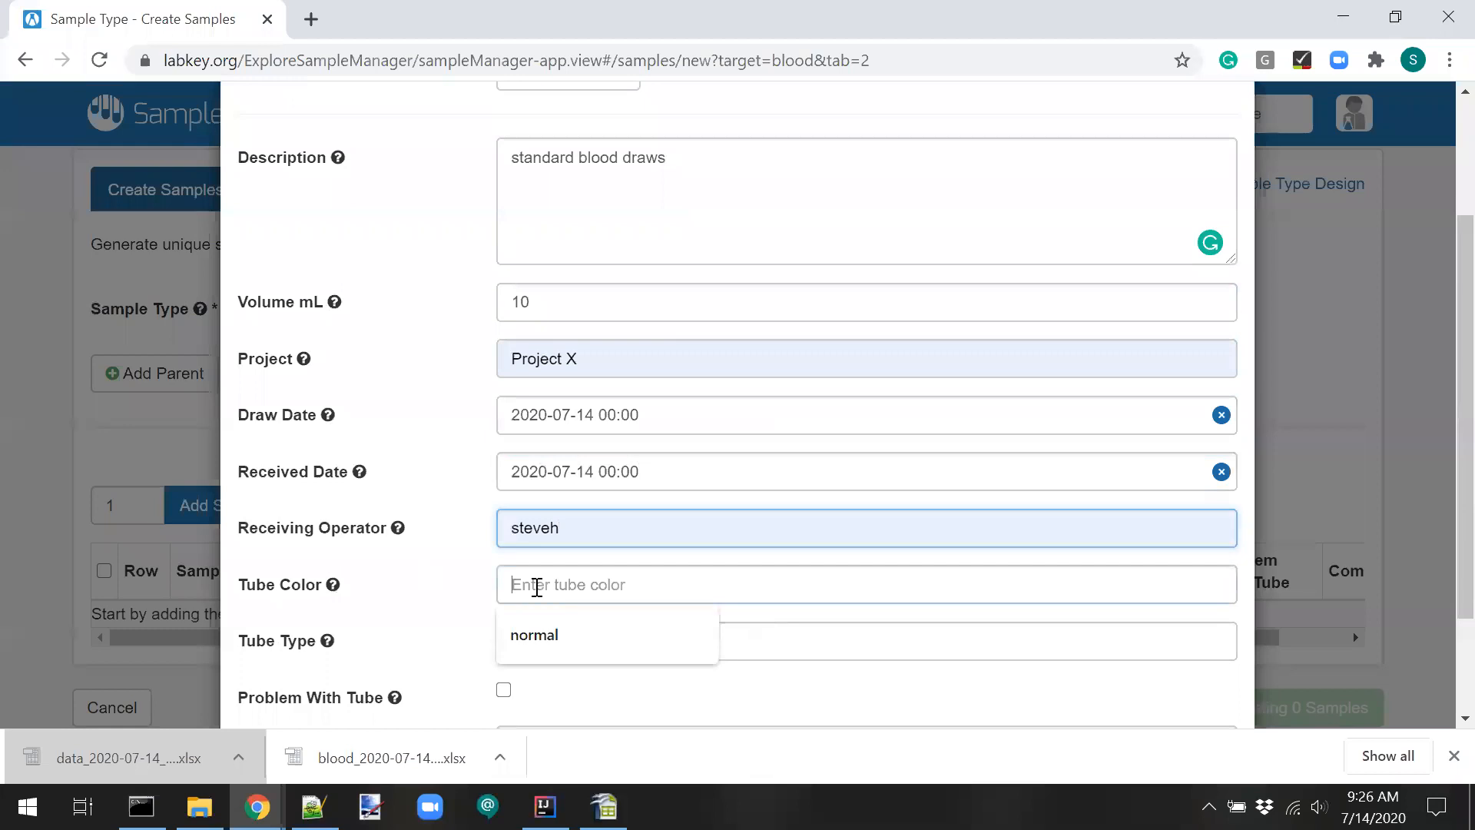
left_click(534, 644)
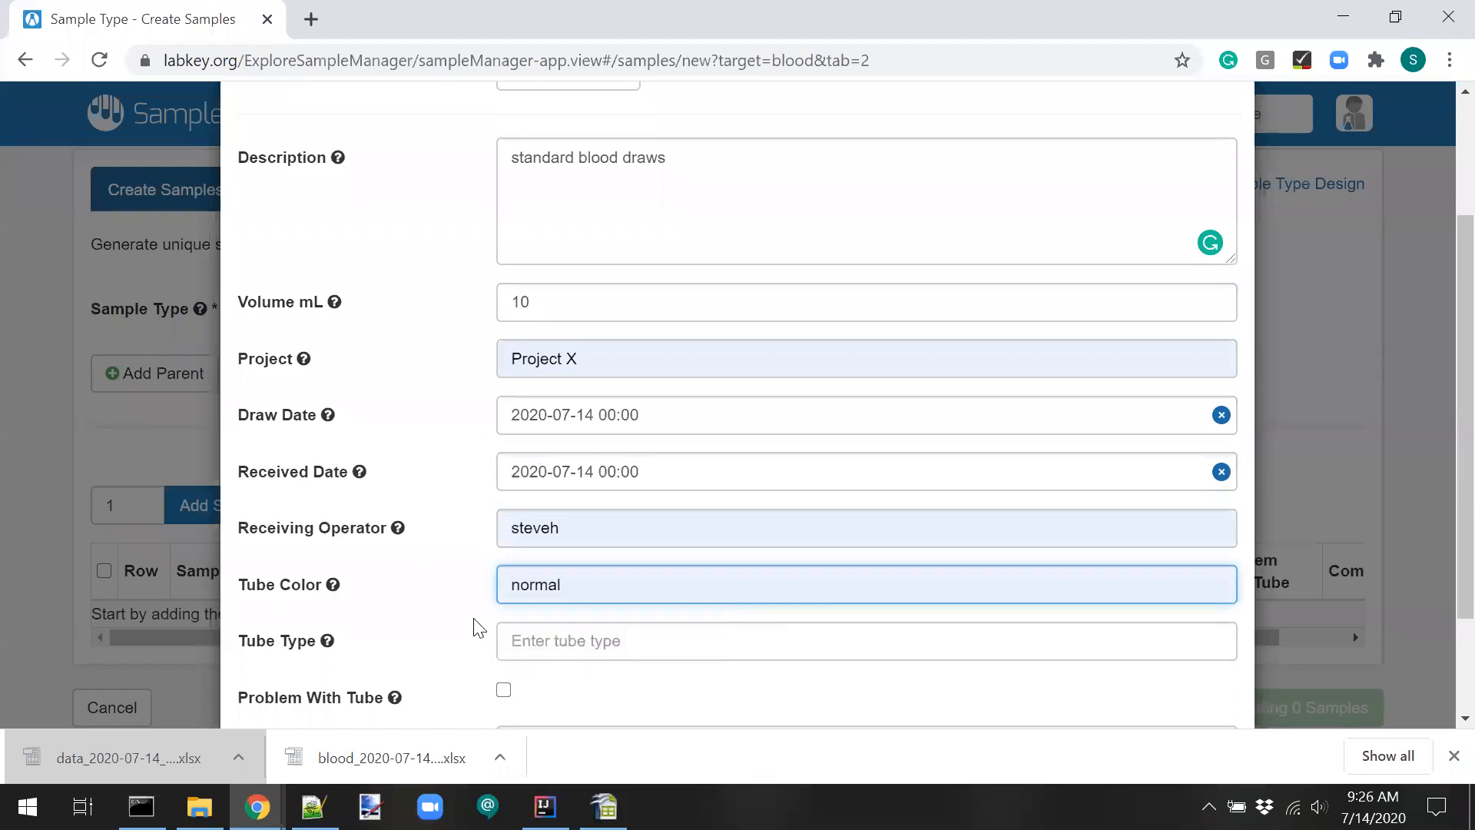
Add the batch to the grid, finish creating the three samples and review them in the Blood overview.
scroll(477, 626, "down", 2)
left_click(1195, 664)
scroll(828, 441, "down", 2)
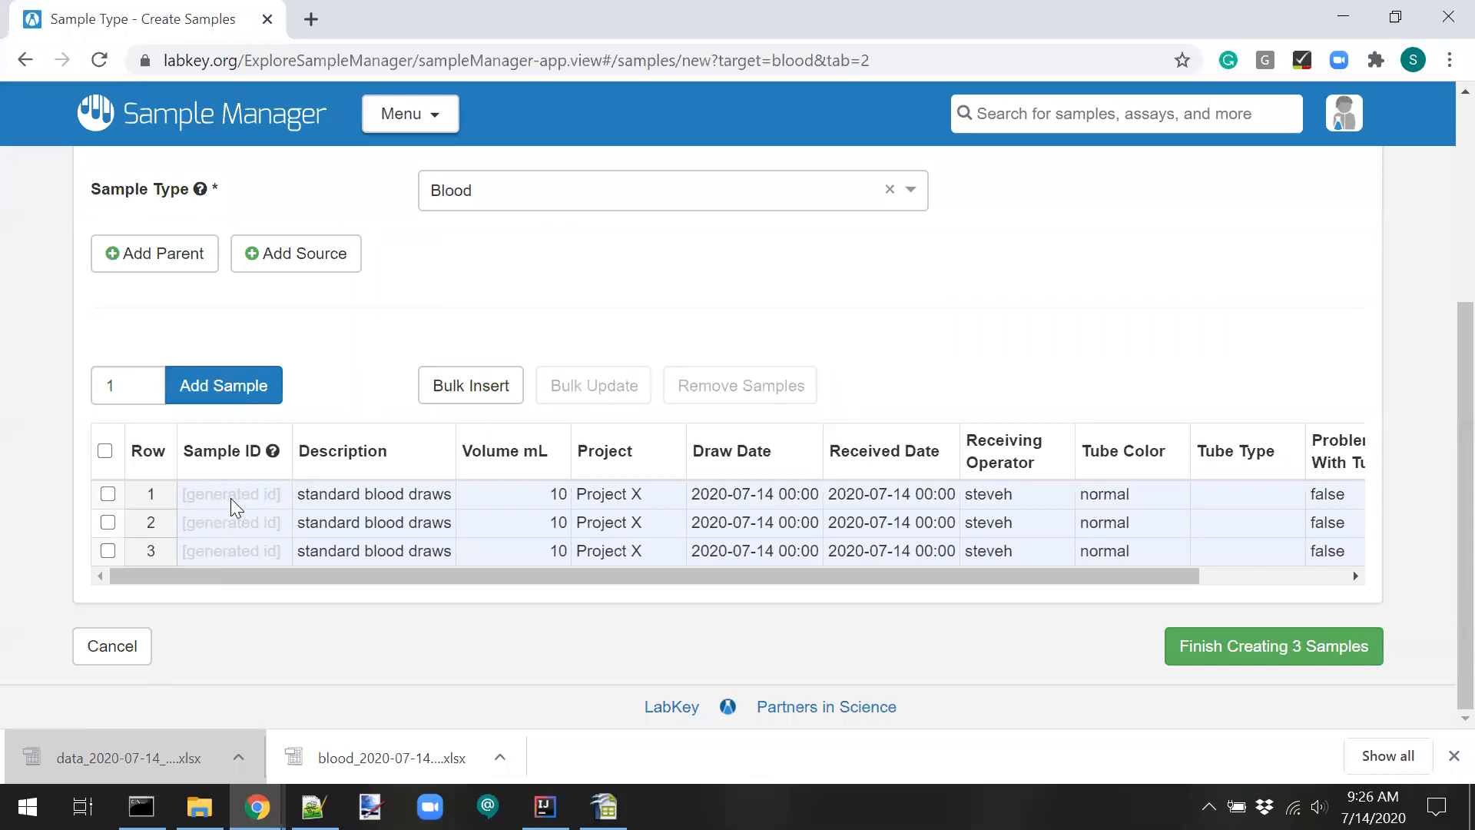
left_click(1259, 659)
scroll(456, 561, "down", 5)
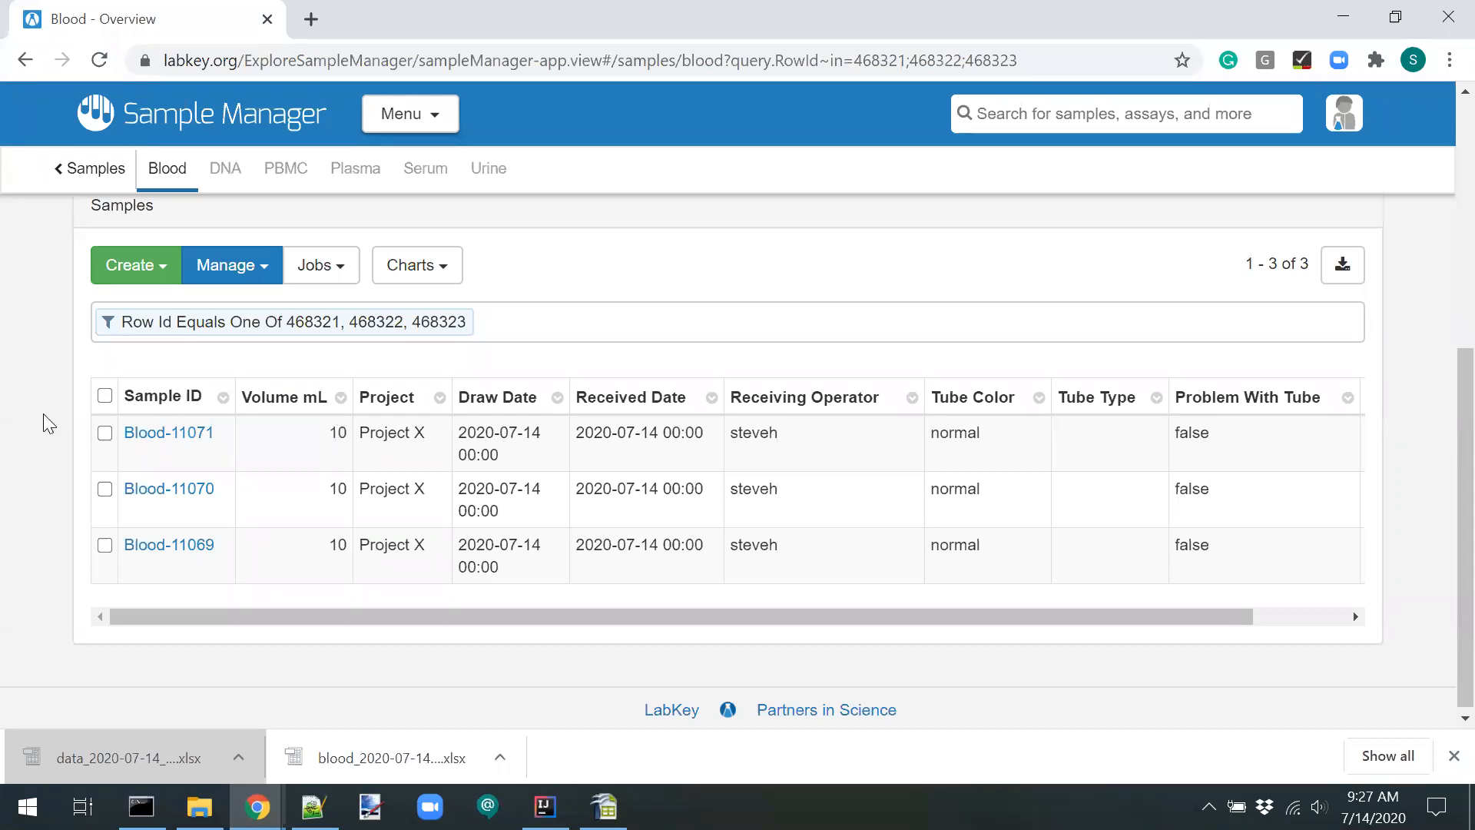
scroll(43, 413, "up", 5)
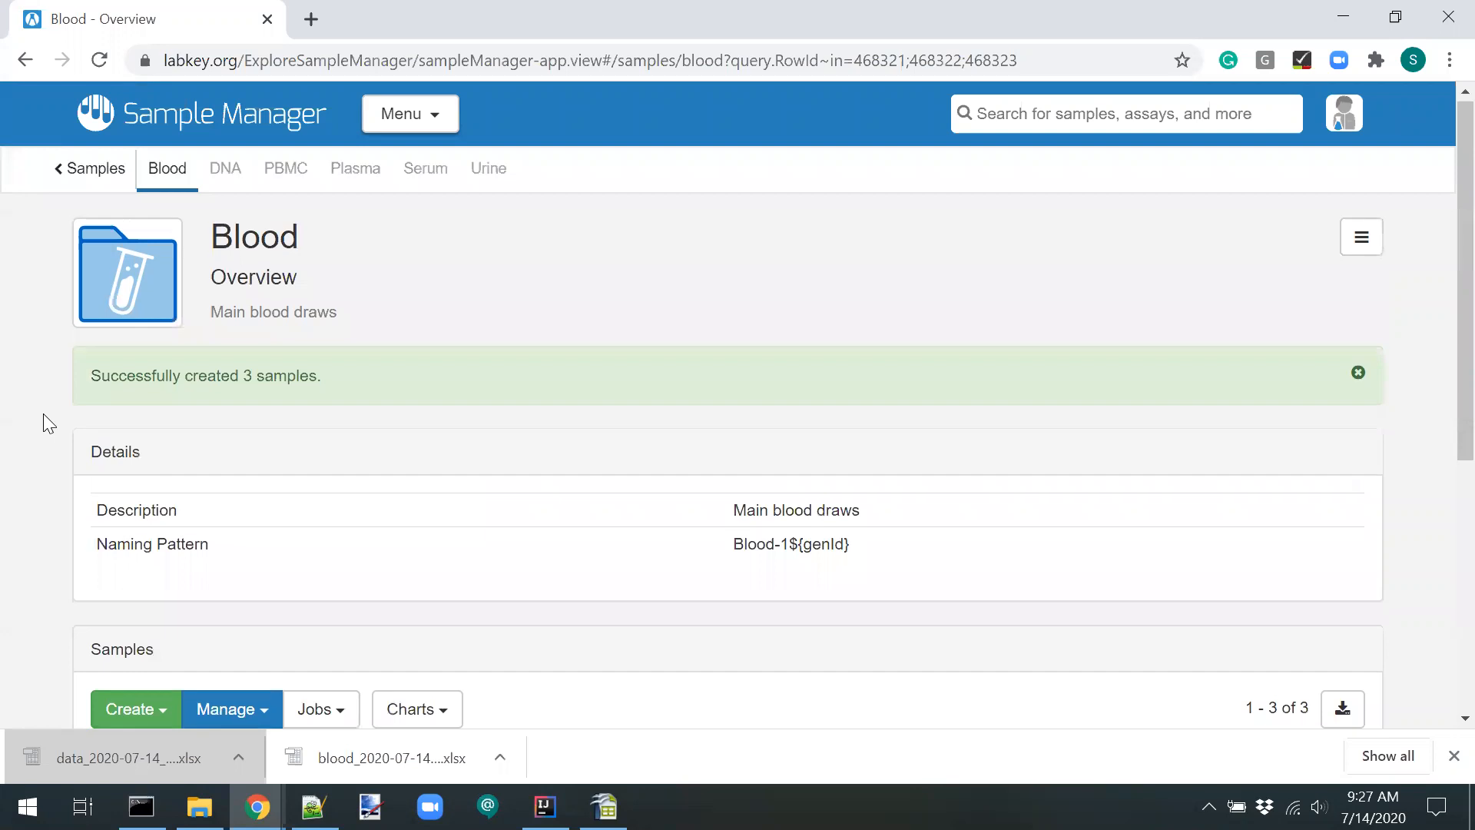
Reopen the Blood sample type, start creating samples from the grid and add one sample row.
left_click(98, 170)
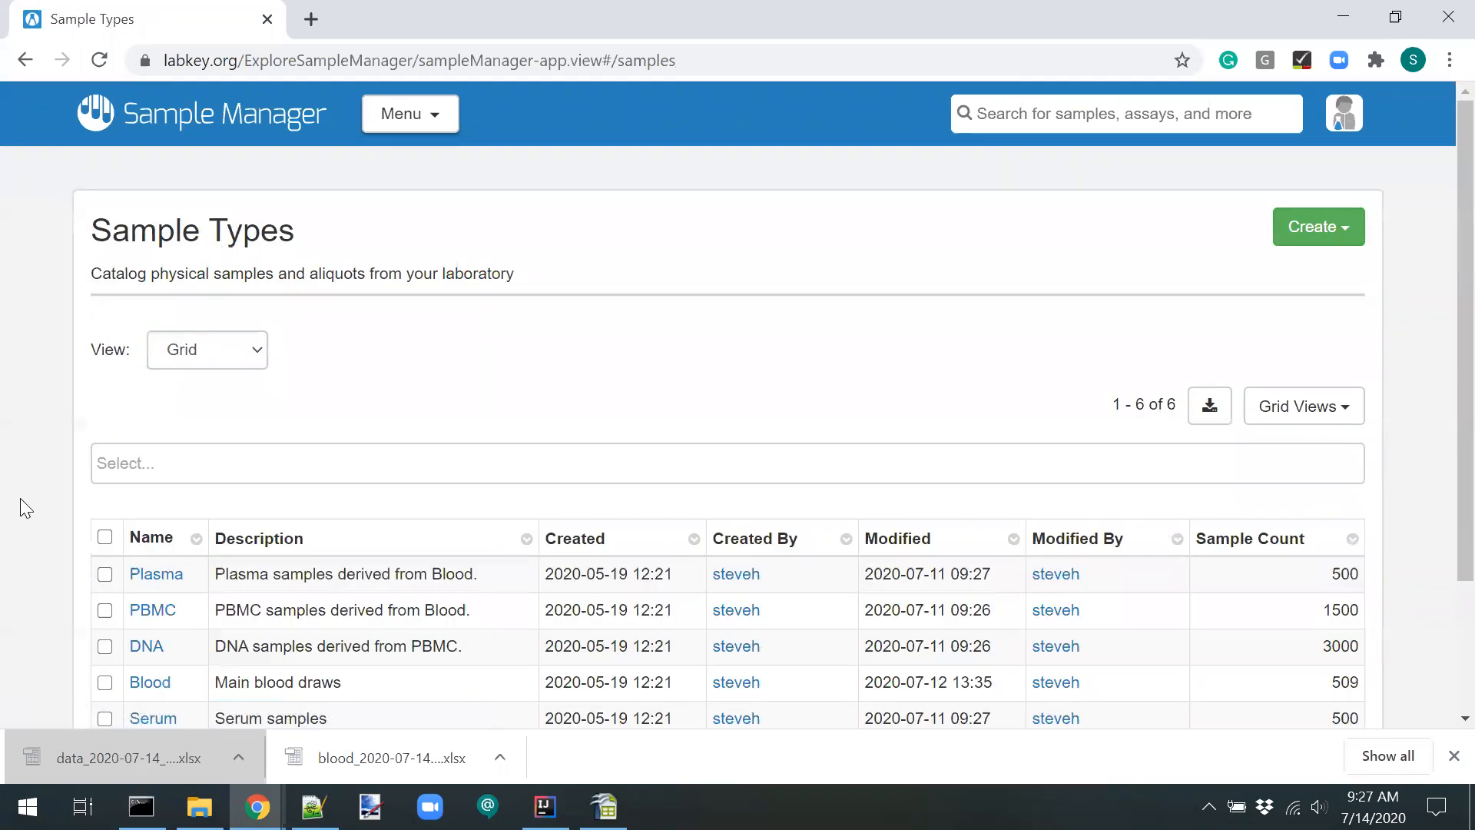
left_click(161, 689)
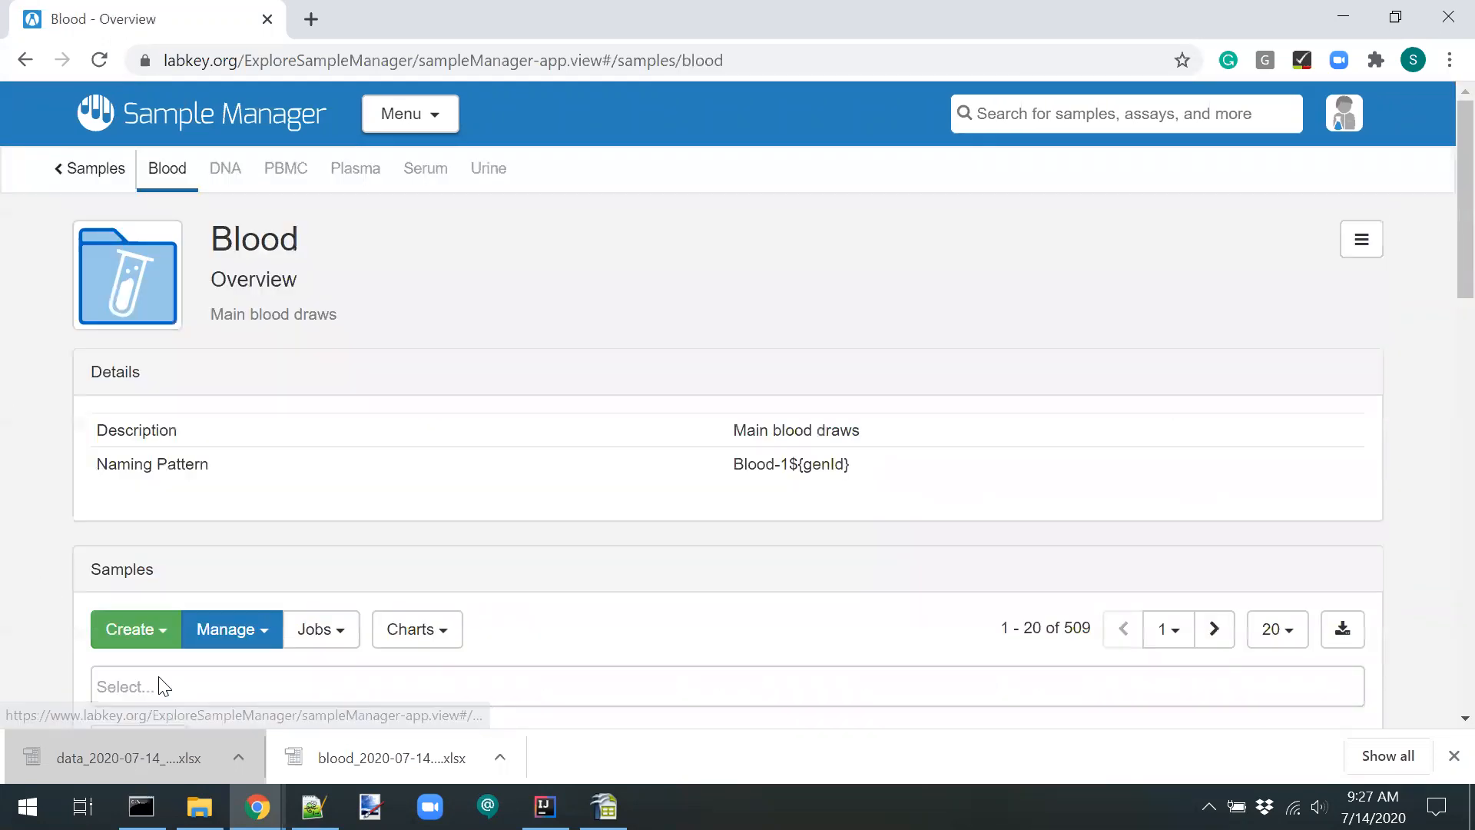
left_click(243, 637)
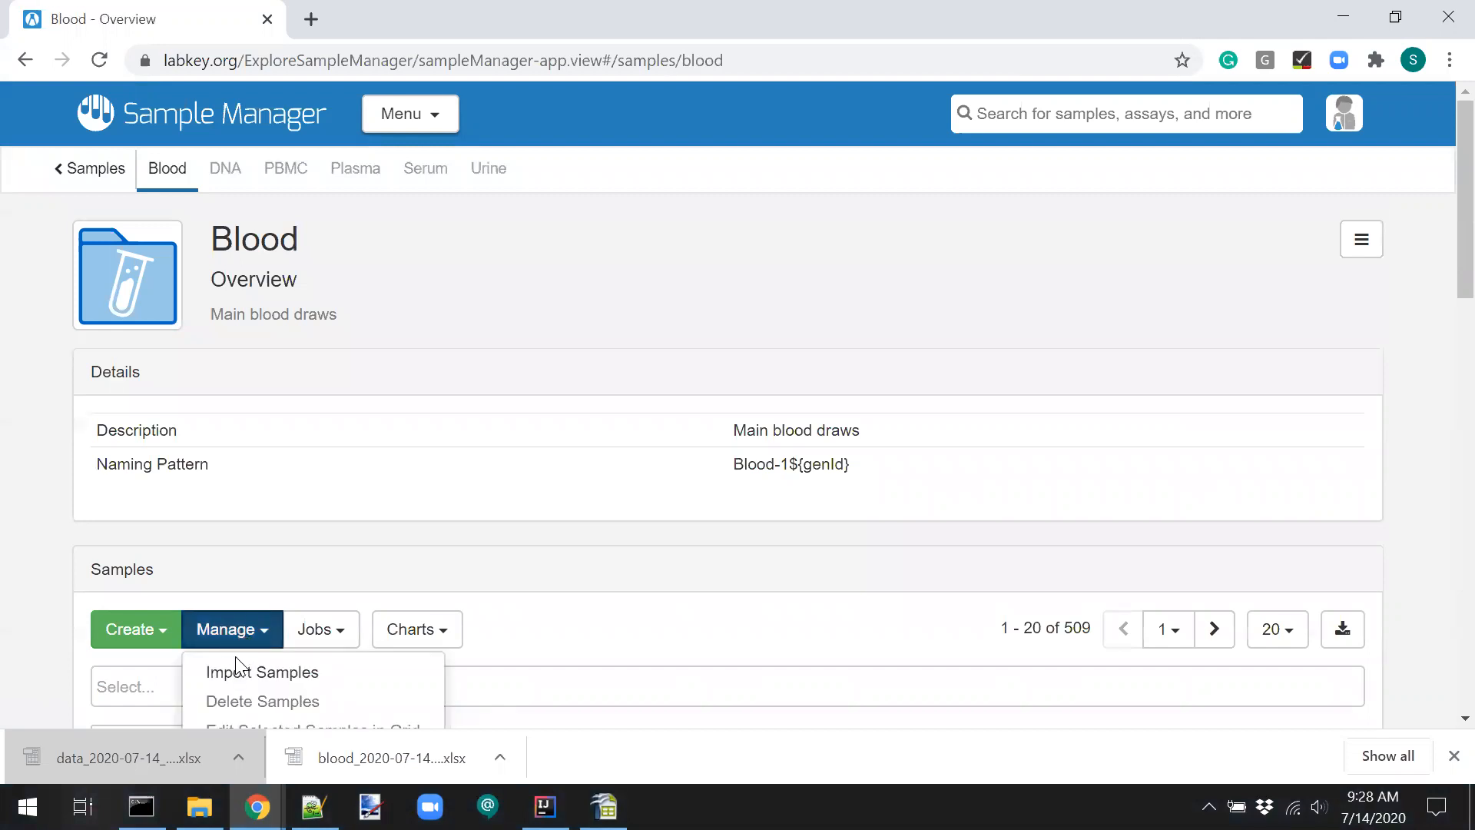
left_click(234, 668)
left_click(204, 391)
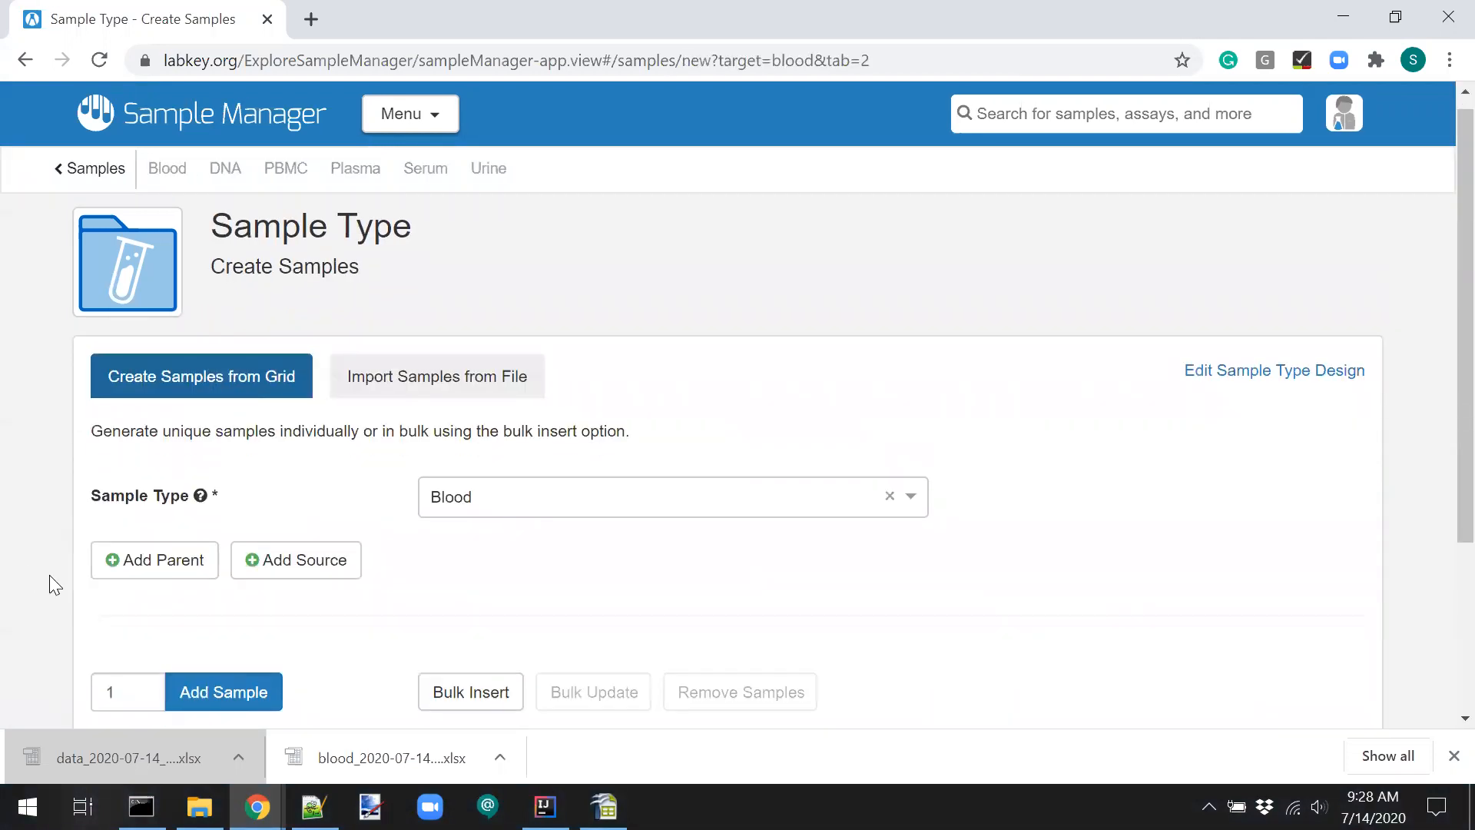
scroll(49, 574, "down", 3)
left_click(225, 464)
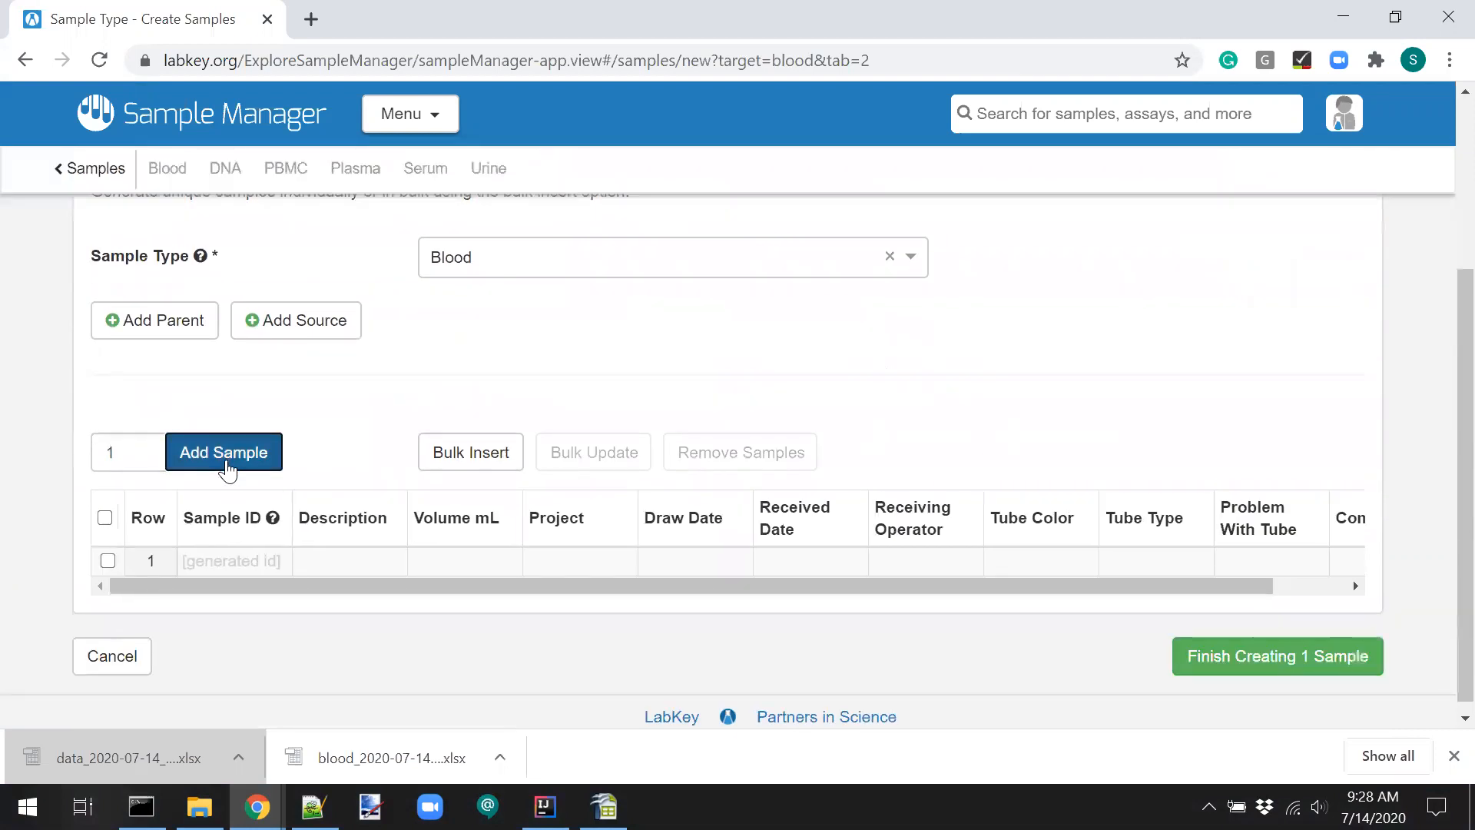
Give row 1 the sample ID Blood-001, description "standard draw" and volume 100 mL.
left_click(213, 562)
type("Blood-001")
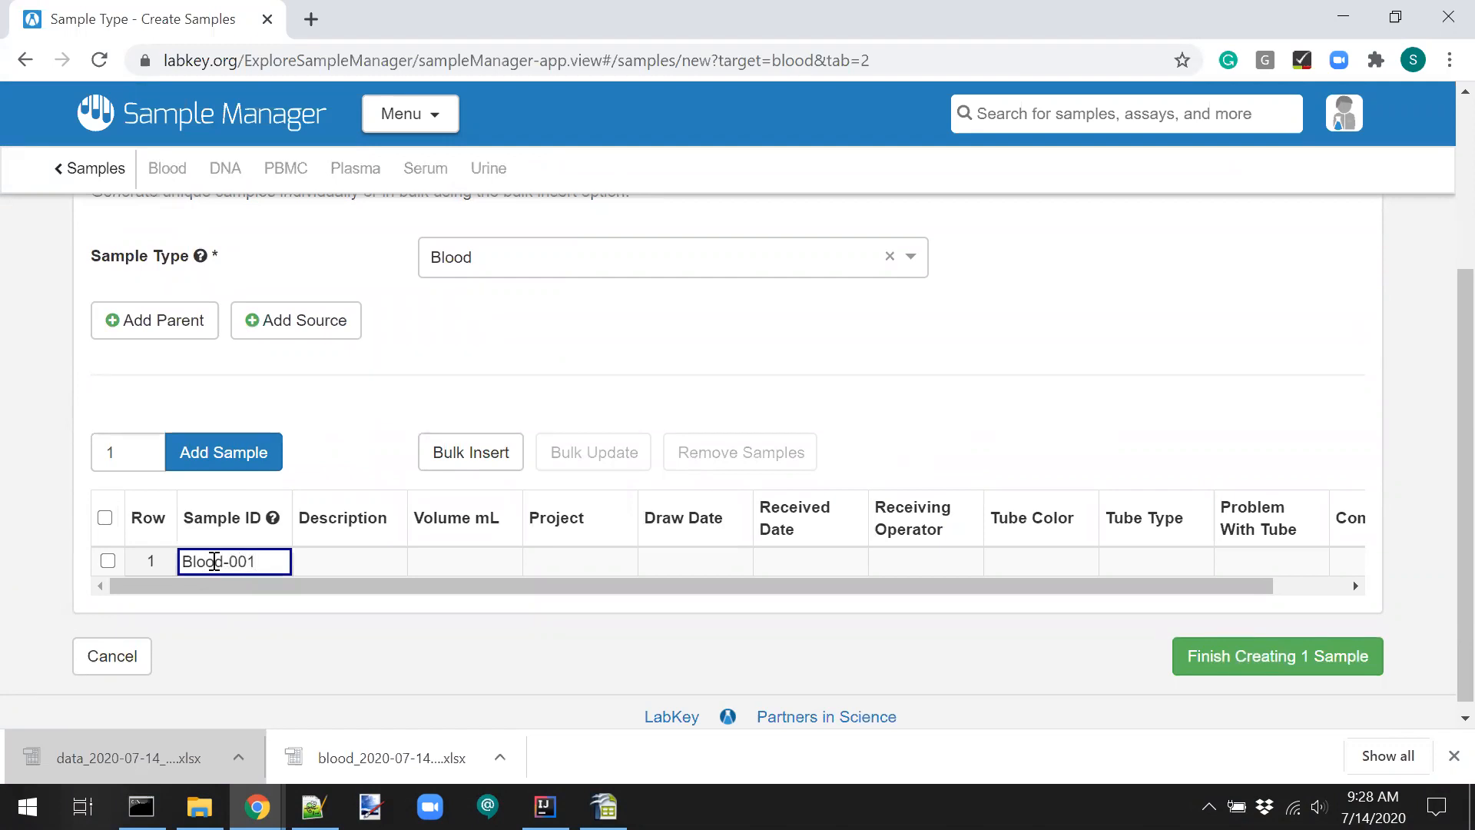
left_click(335, 569)
type("standard draw")
key("Tab")
type("100")
key("Tab")
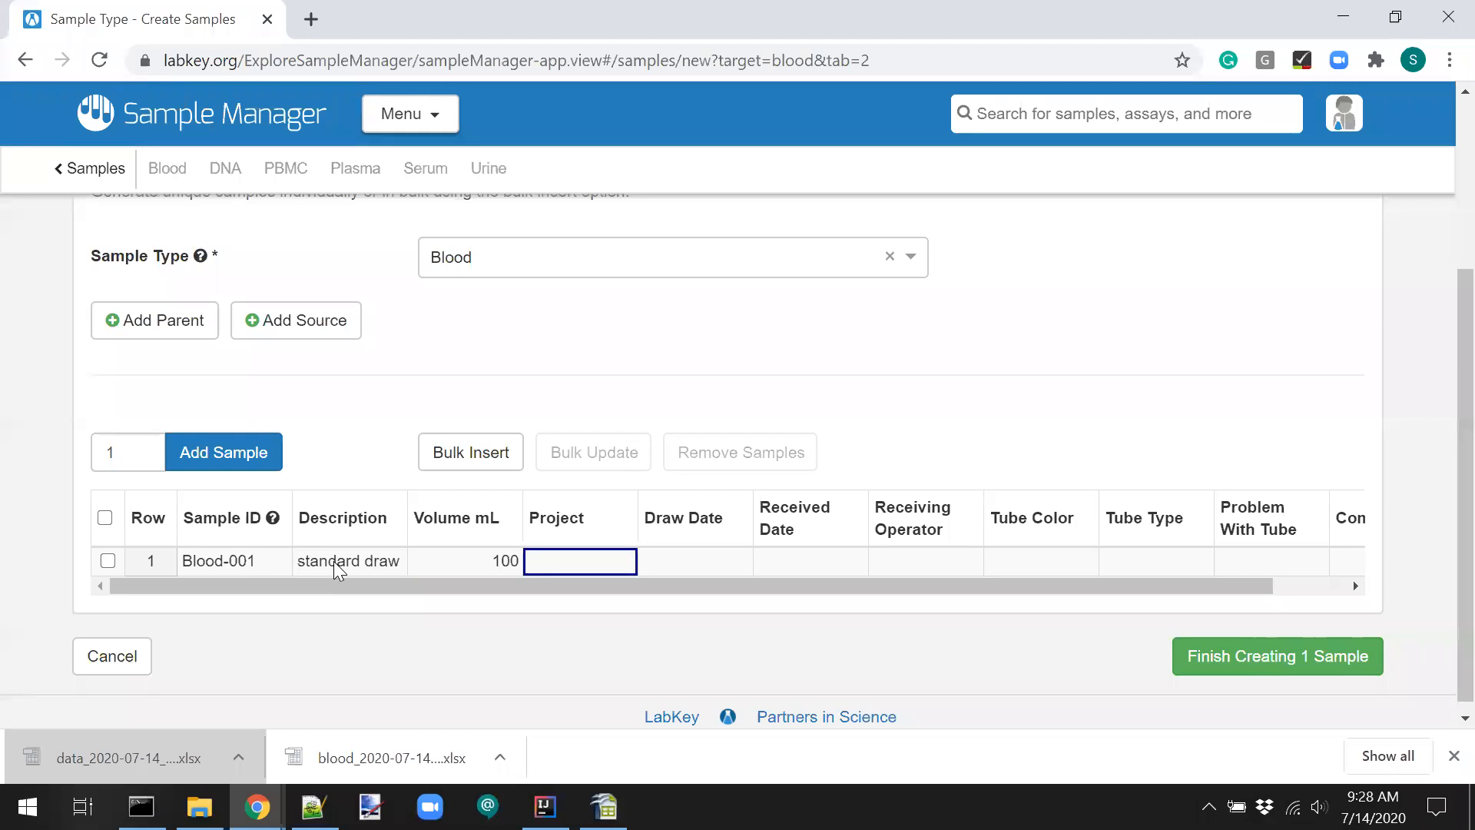
Set row 1's project to Project X and both its draw date and received date to 7/14/2020.
type("p")
key("BackSpace")
type("Poj")
key("BackSpace")
key("BackSpace")
type("roject X")
key("Tab")
type("7/14/2020")
key("Tab")
type("7/14/2020")
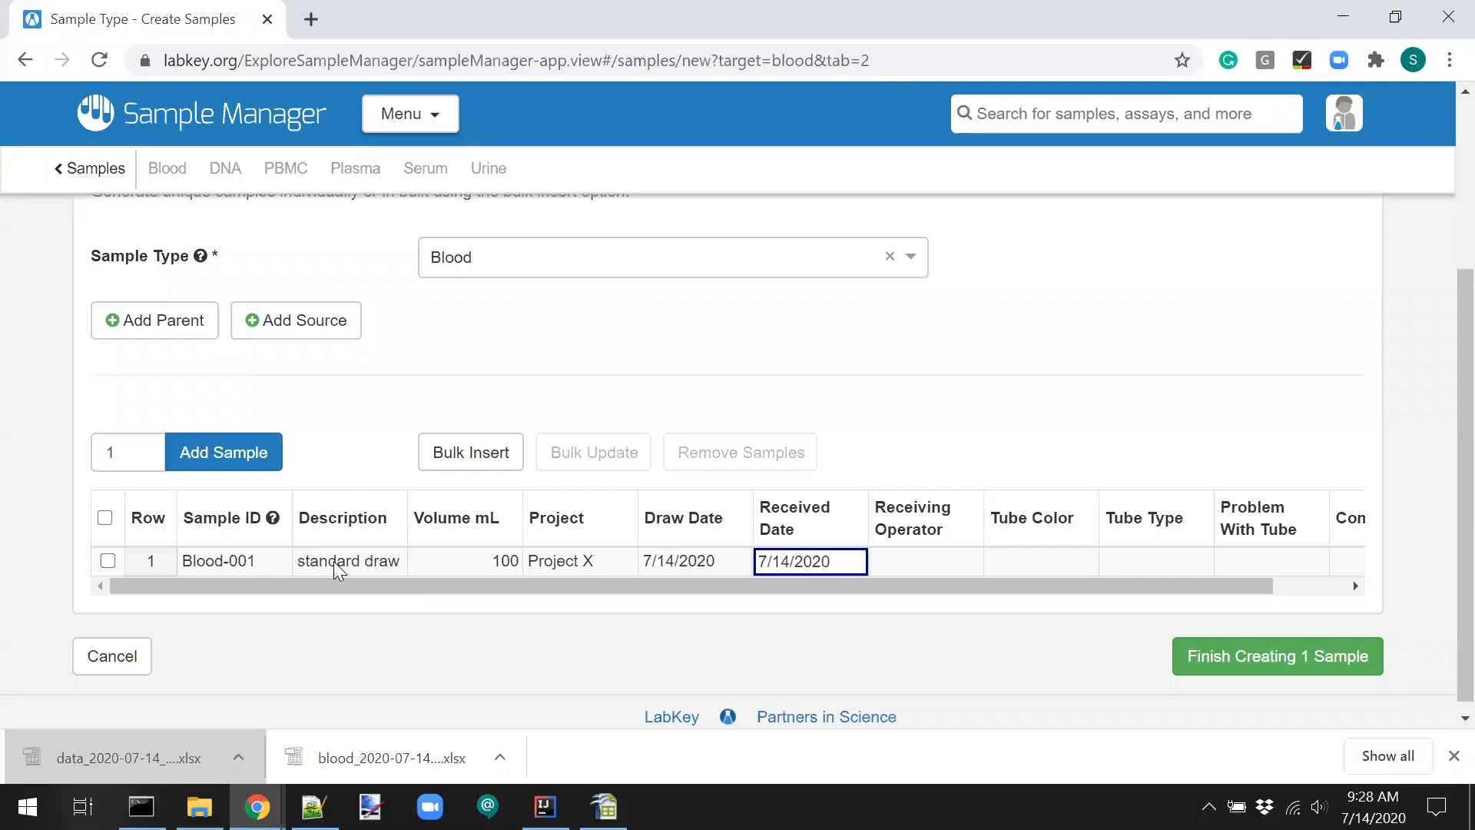
Enter the operator's user name as row 1's receiving operator.
key("Tab")
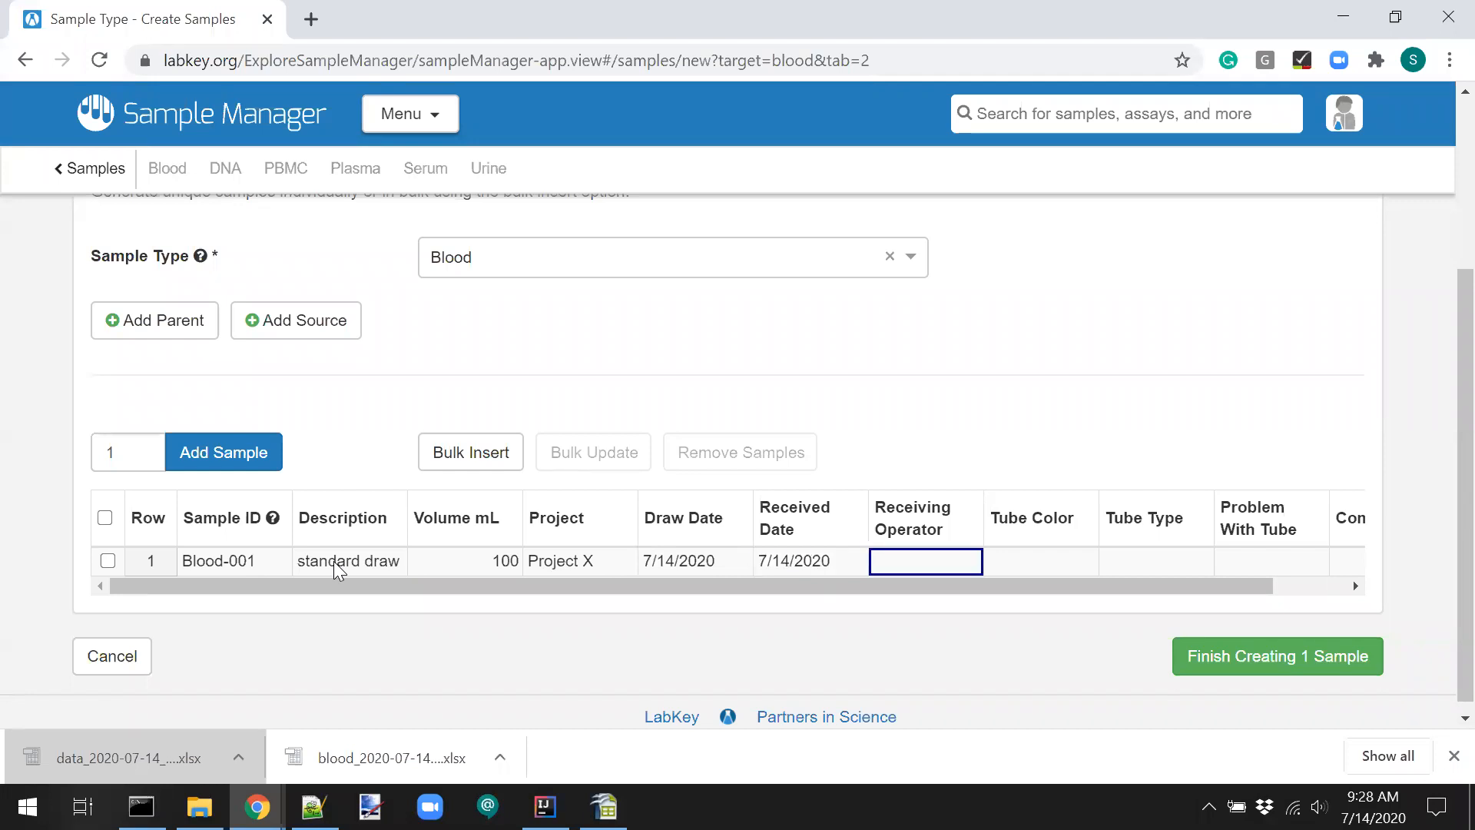
type("steveh")
left_click(1056, 456)
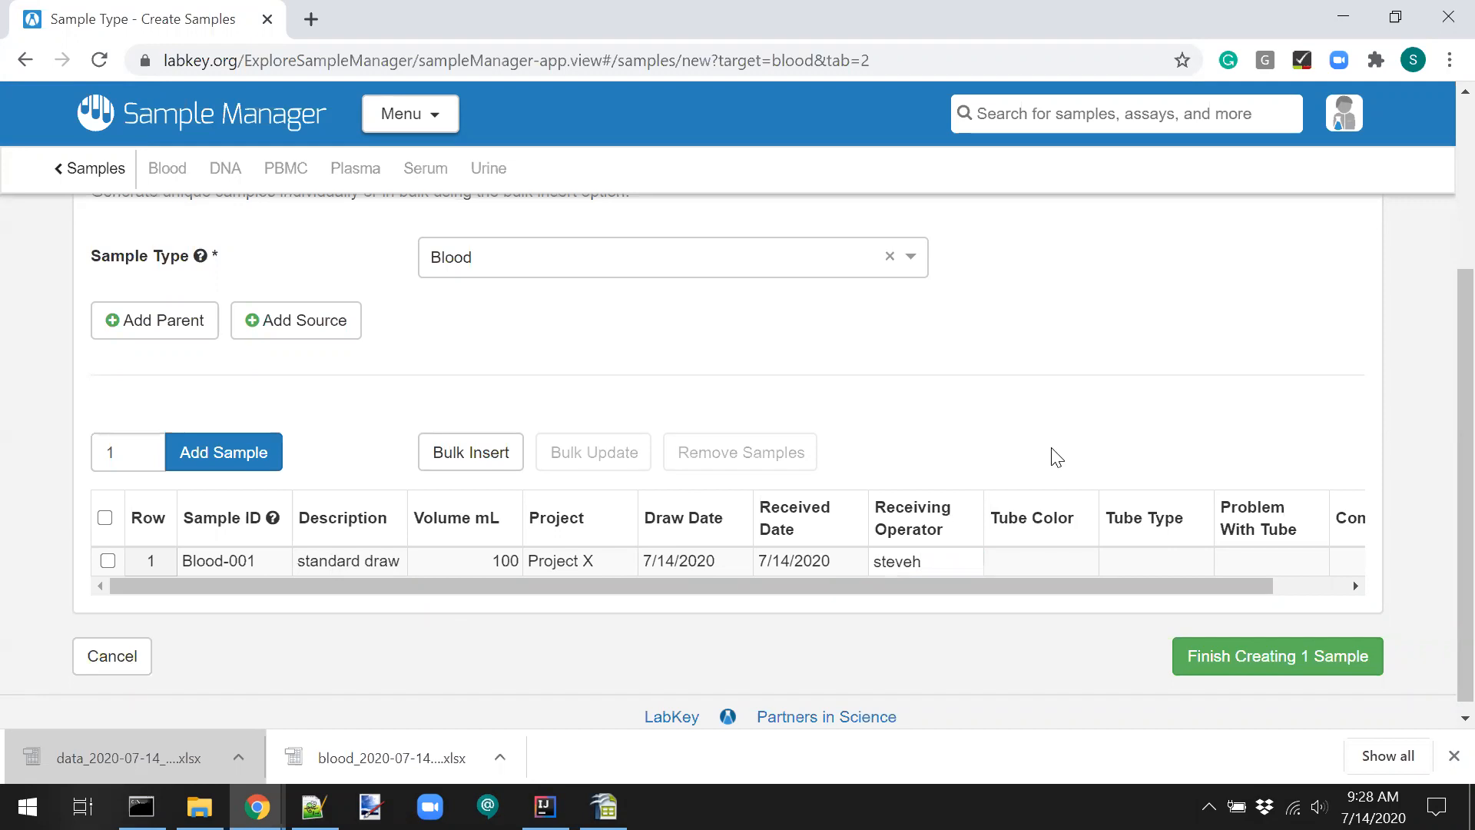
scroll(968, 672, "down", 1)
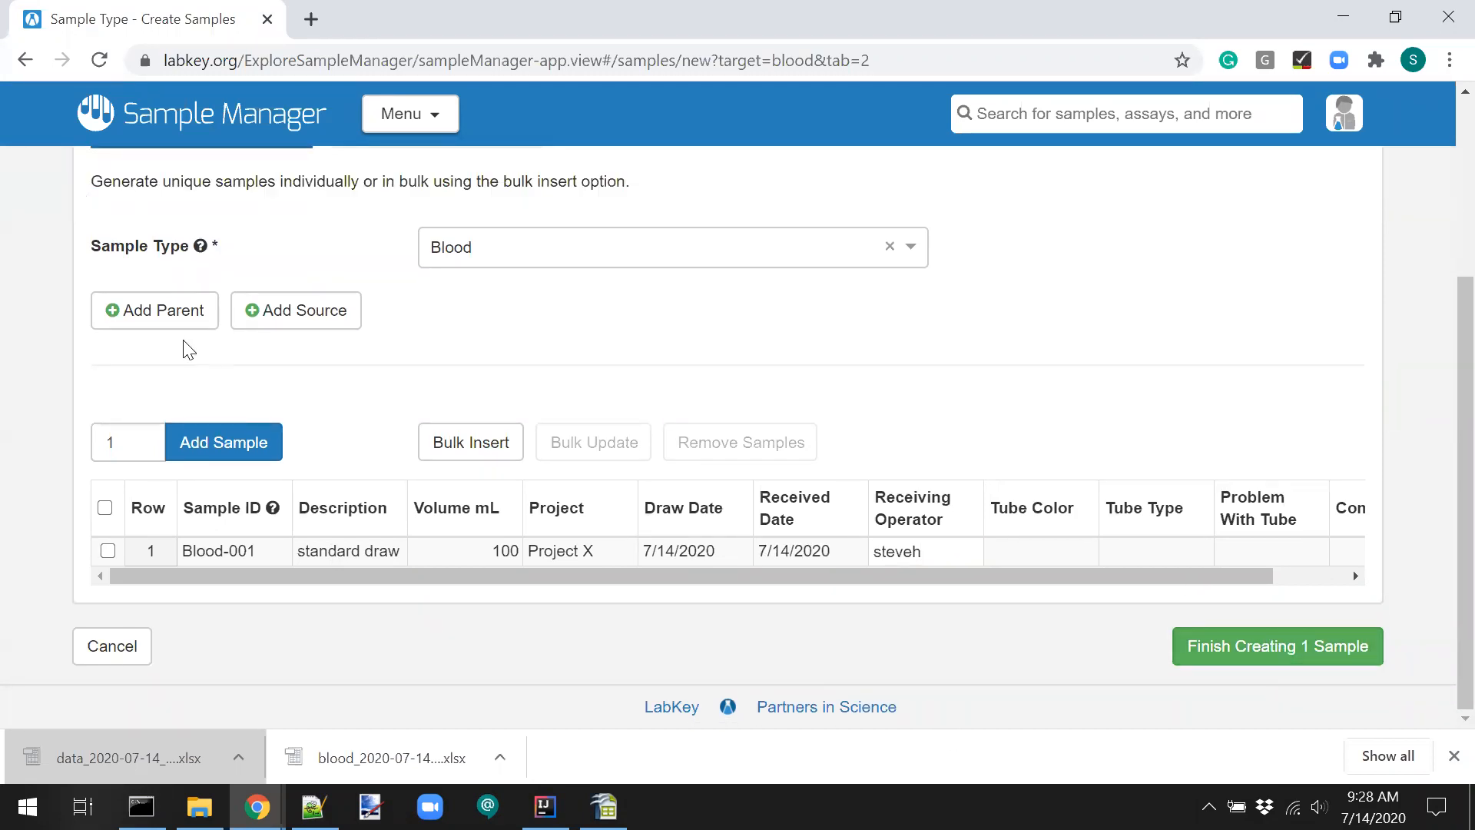
Try adding a source of type Labs to the new Blood sample and remove that source again.
left_click(334, 321)
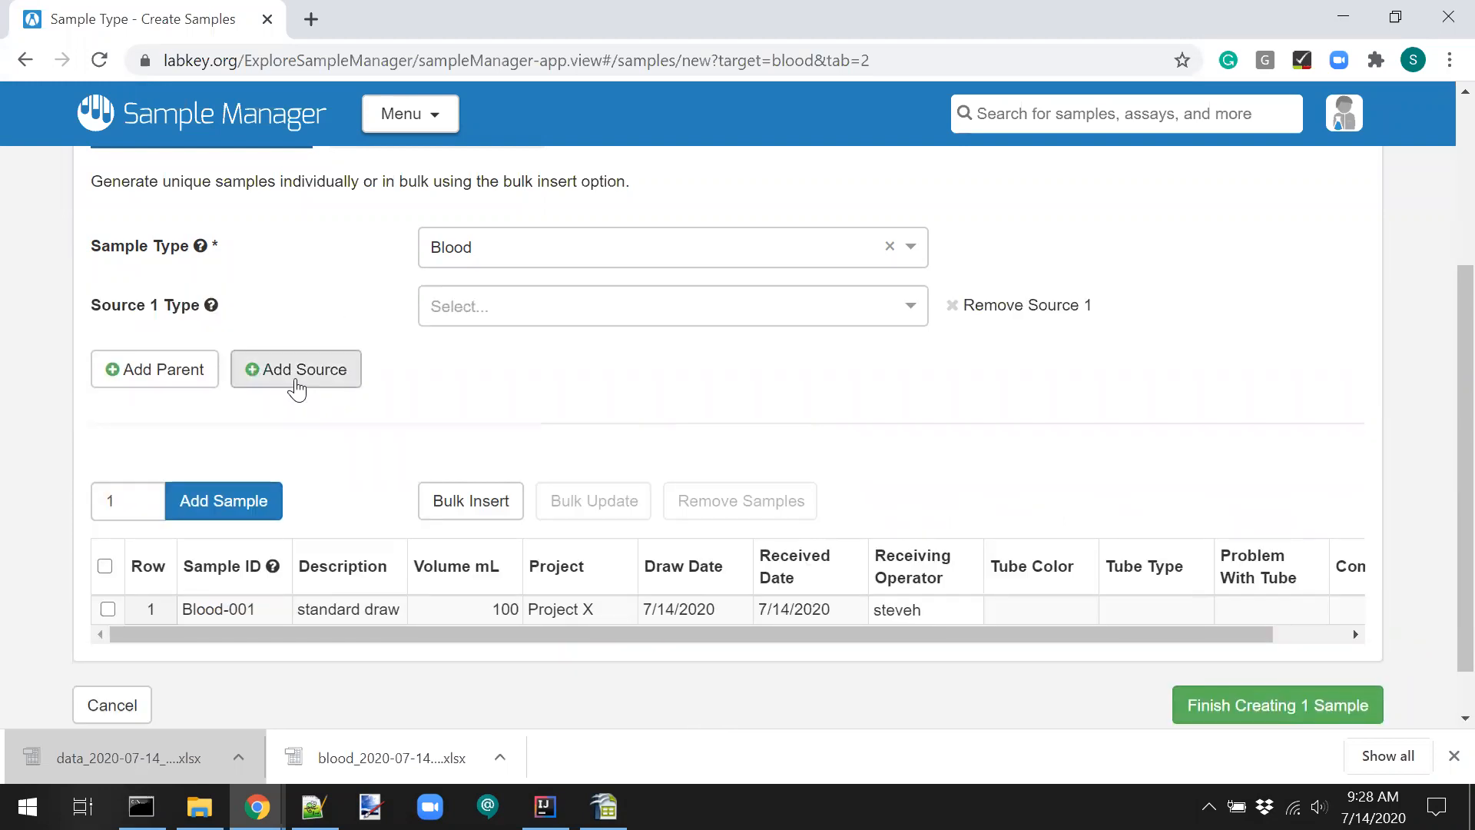
left_click(627, 321)
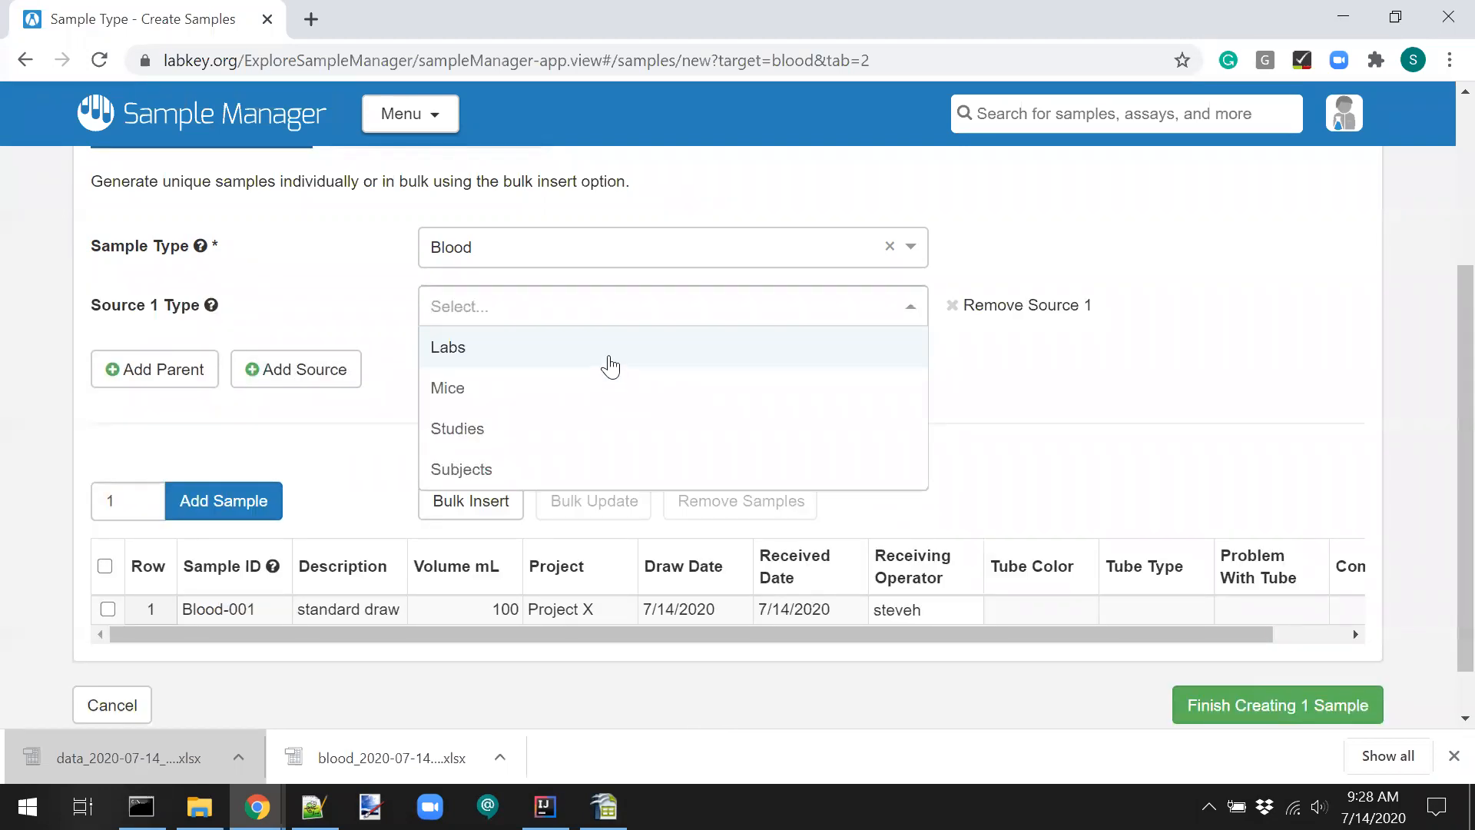
left_click(610, 352)
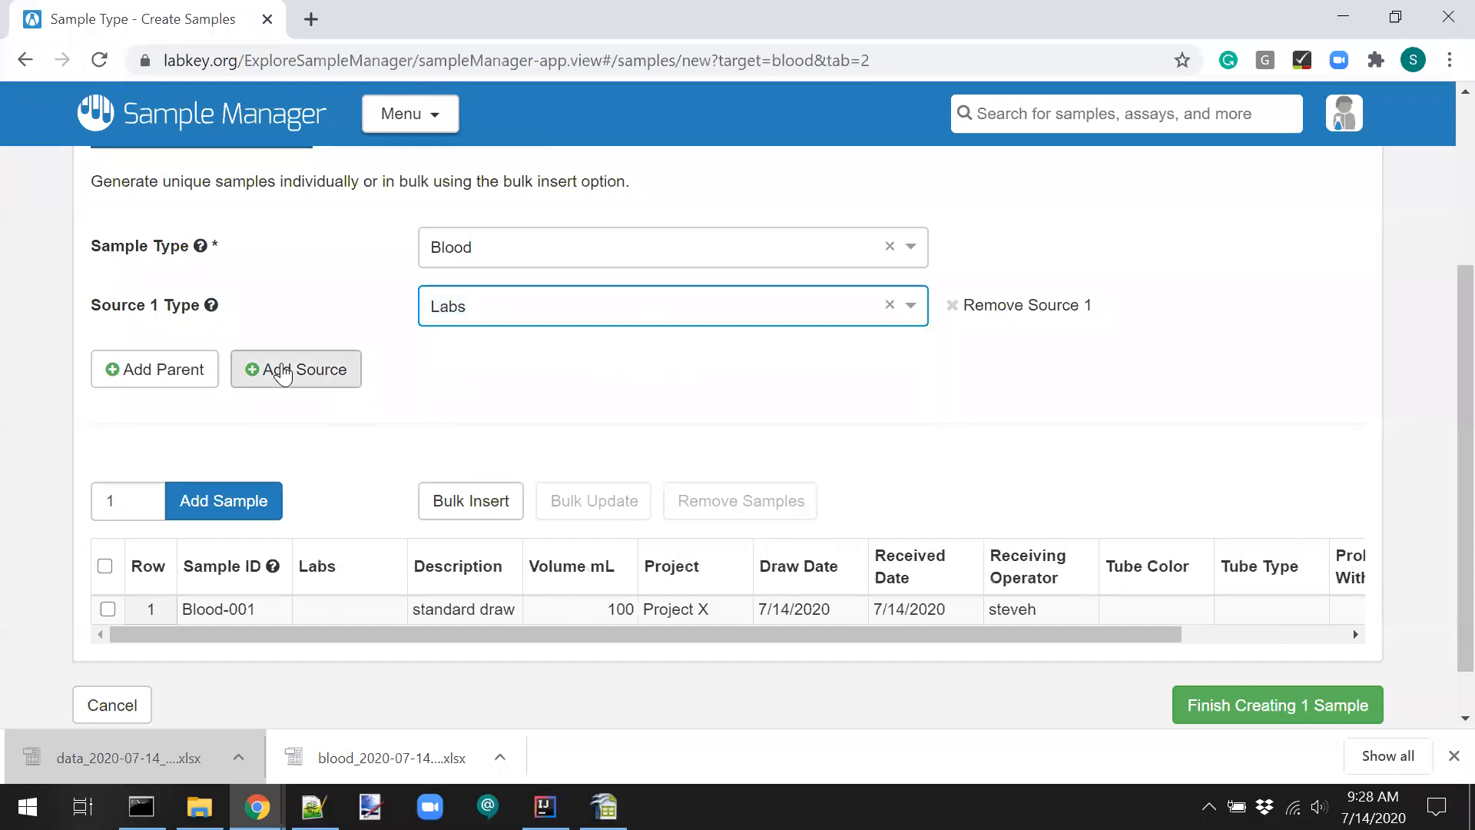
left_click(564, 306)
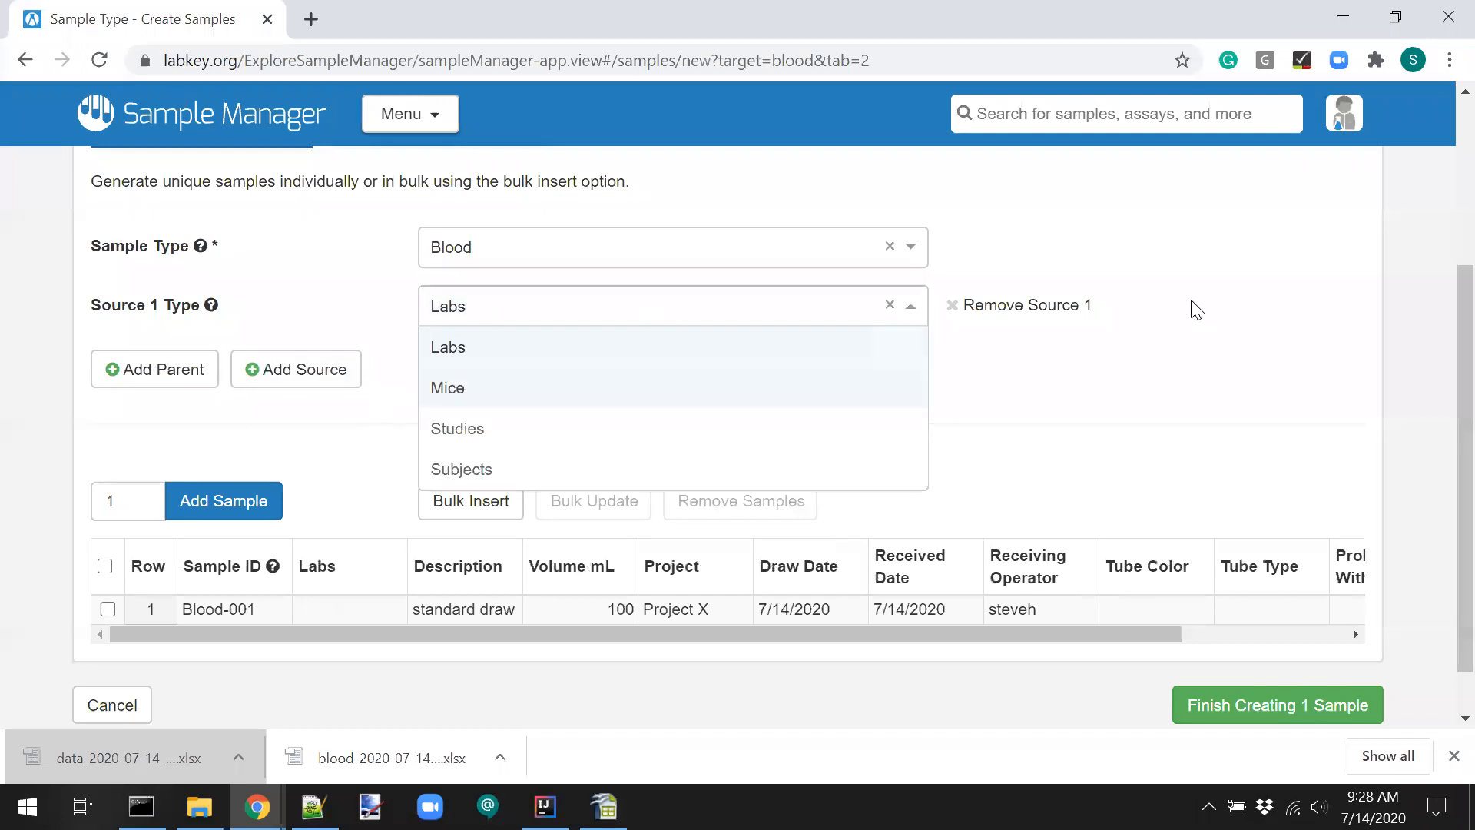
left_click(954, 309)
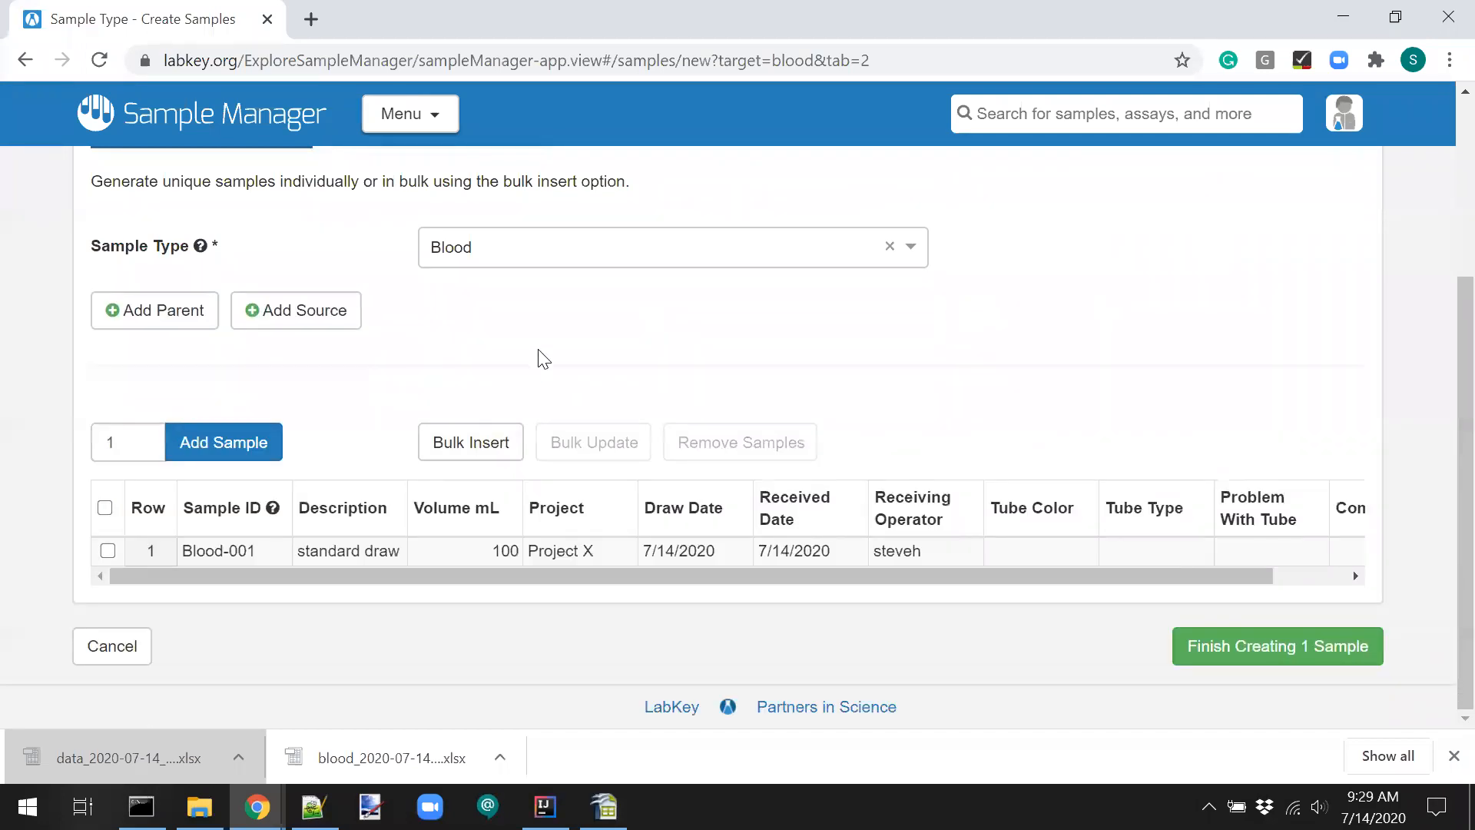
Finish creating the one sample and review it in the Blood overview's samples grid.
left_click(1292, 650)
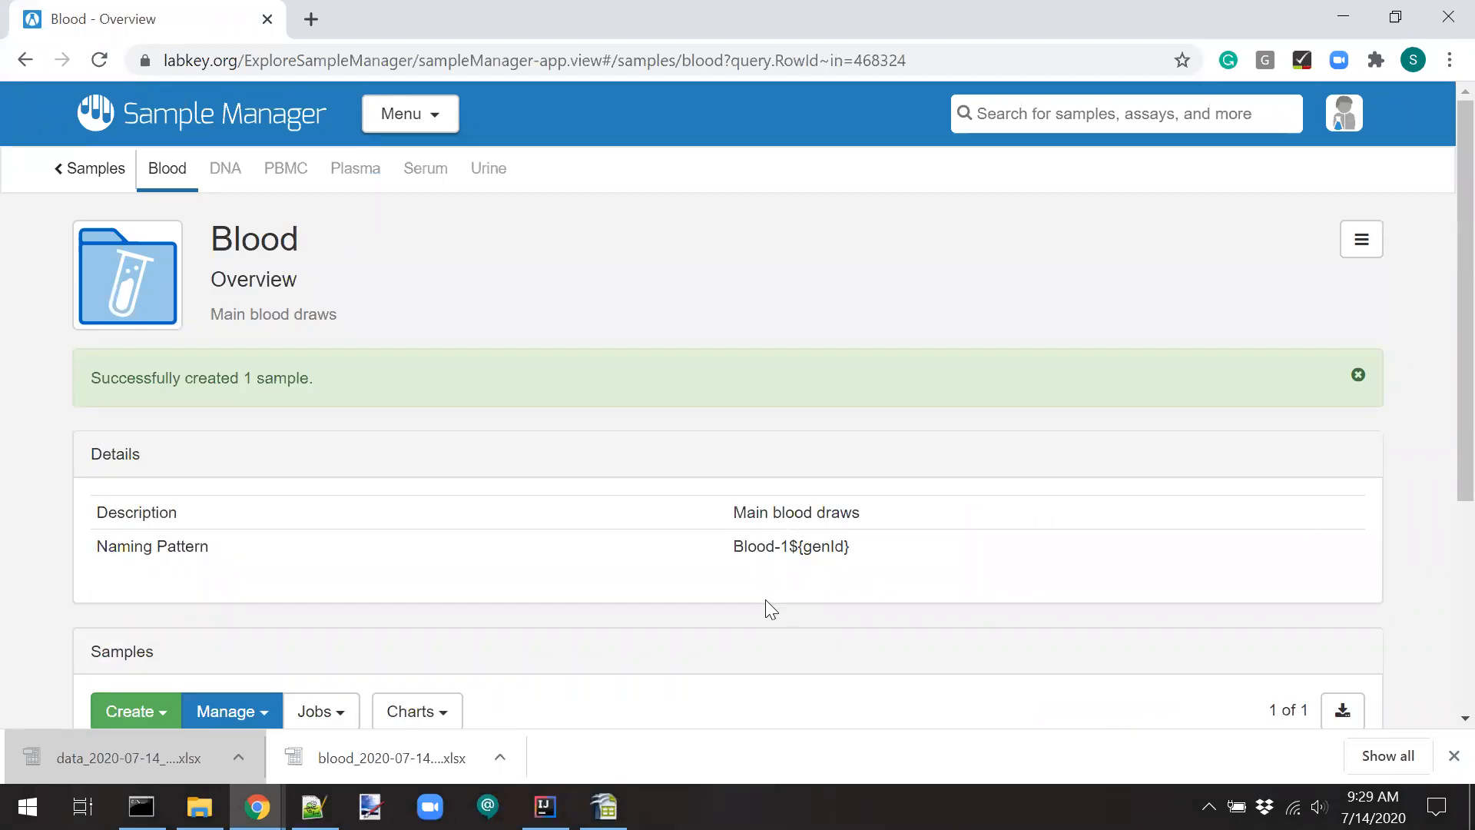
scroll(765, 599, "down", 1)
scroll(767, 601, "down", 1)
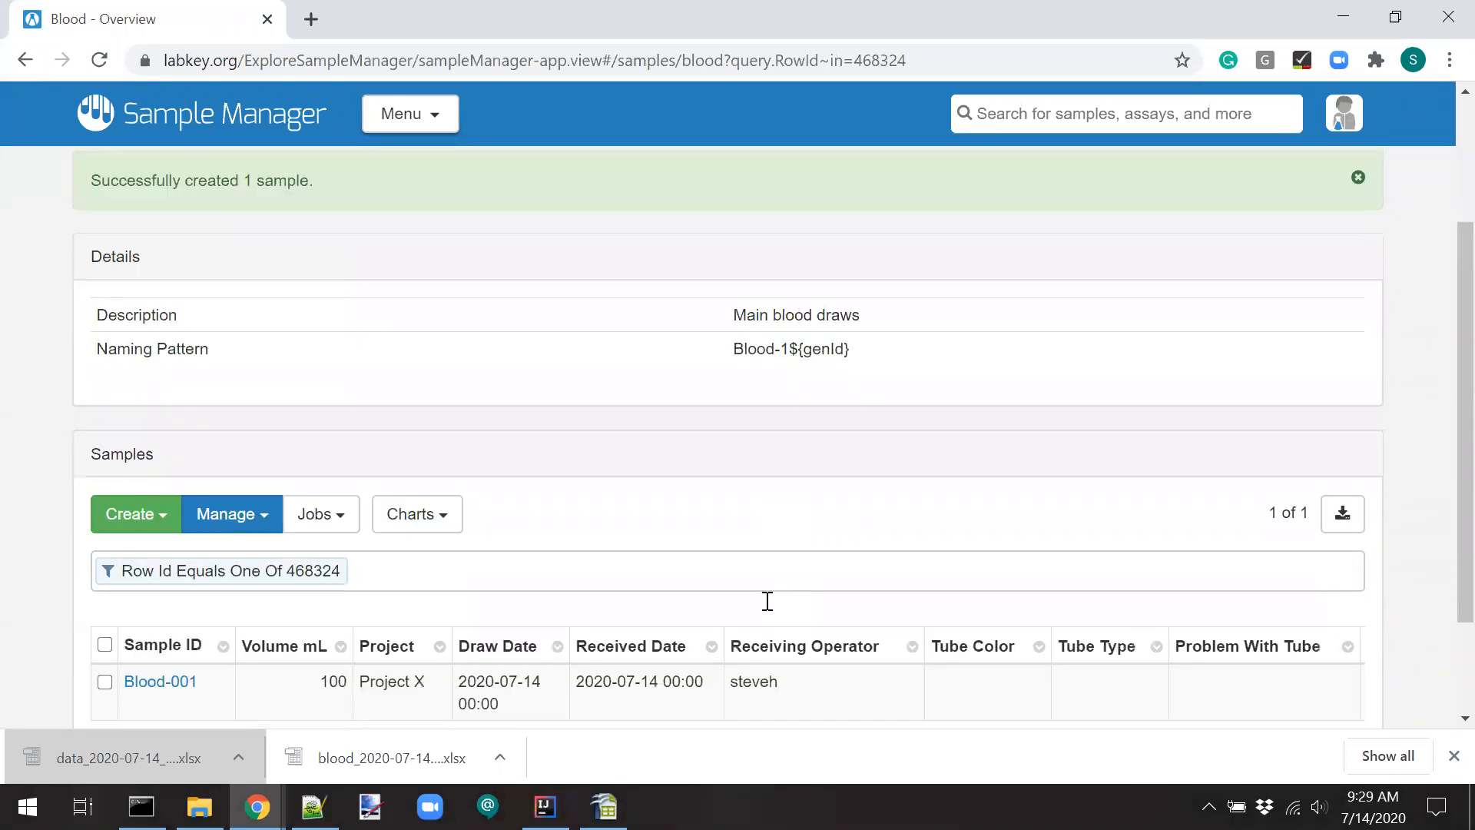
scroll(767, 601, "down", 2)
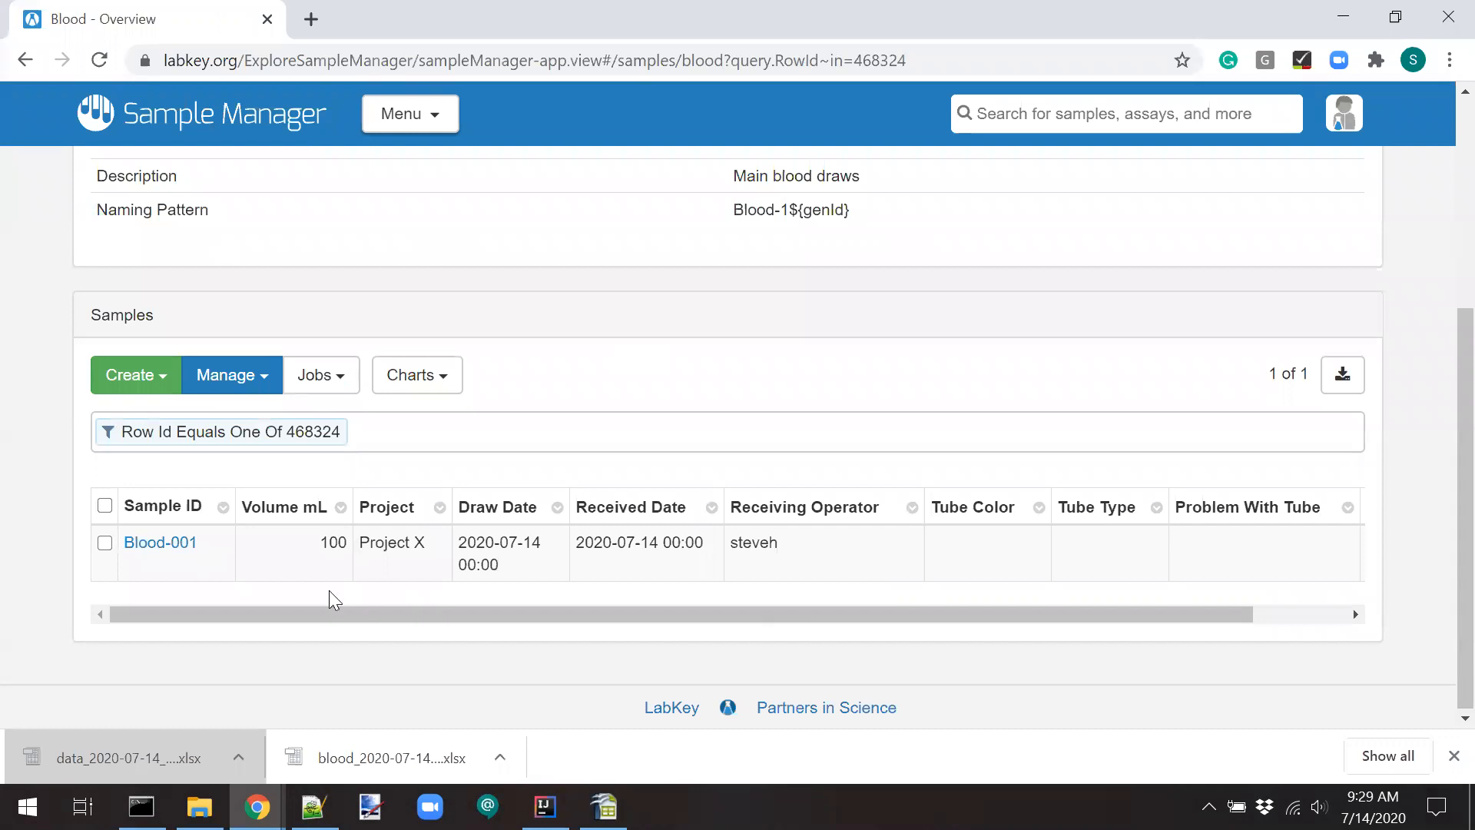
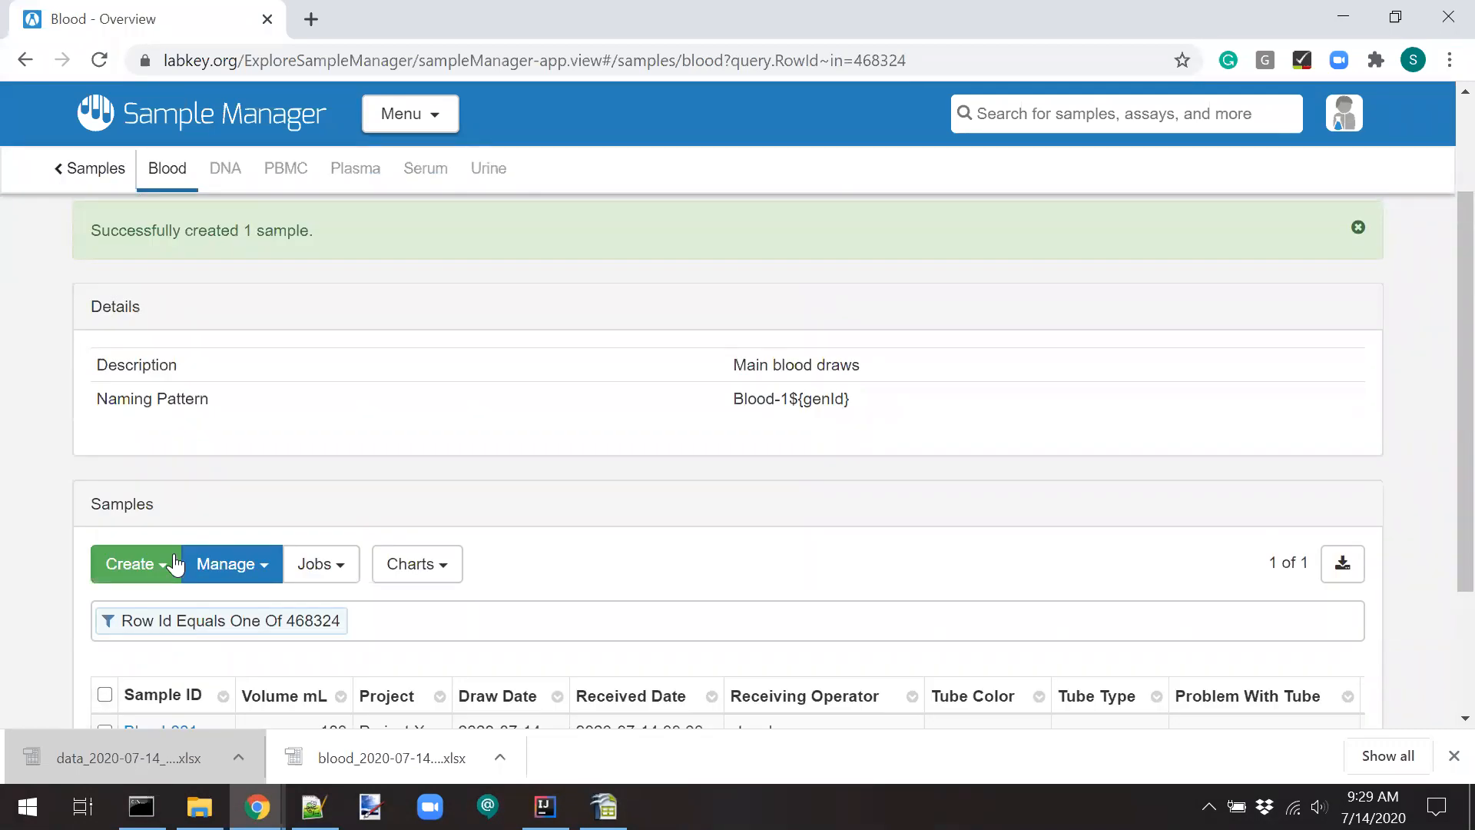
scroll(175, 563, "up", 2)
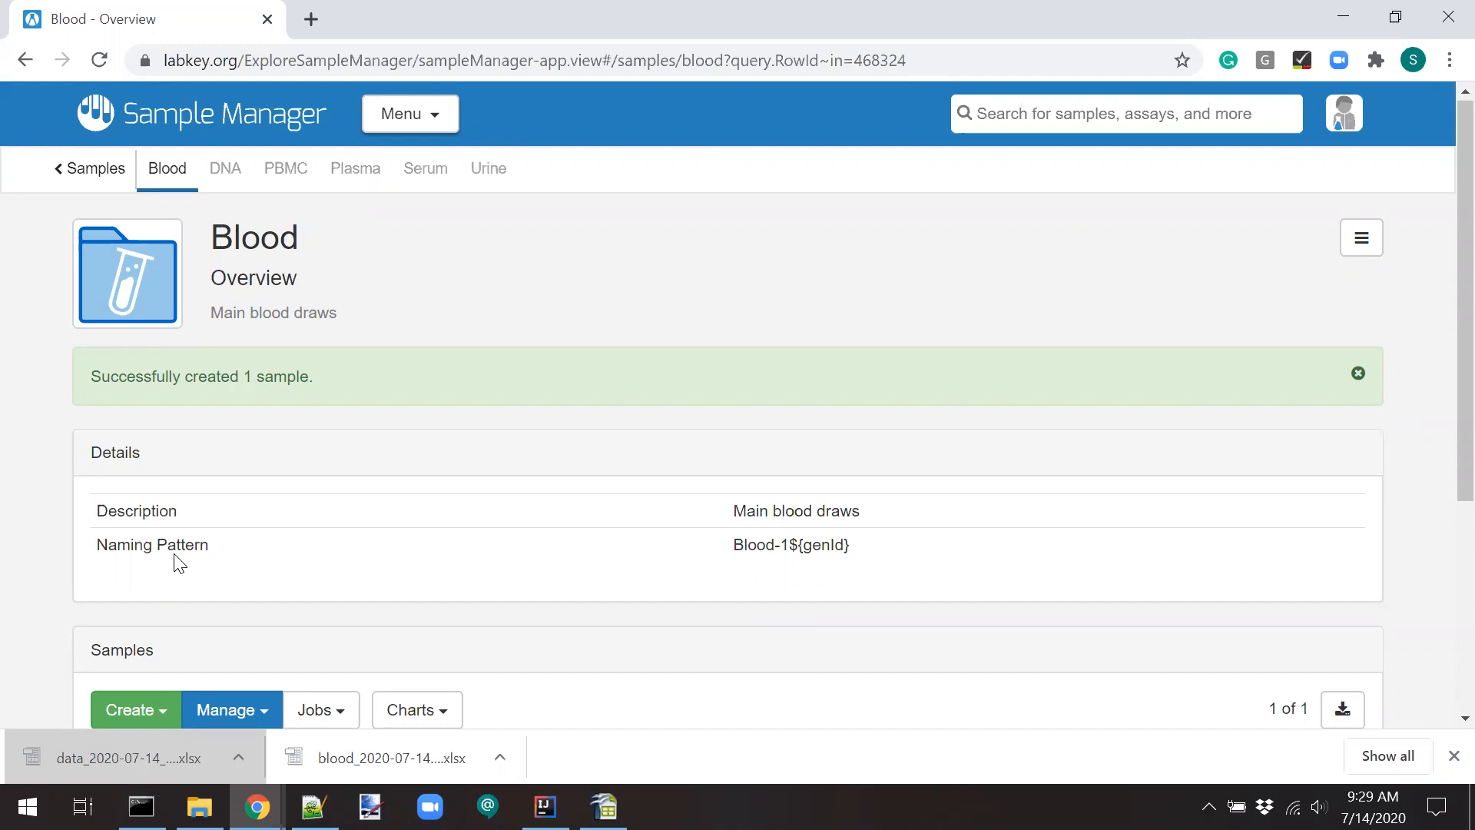
scroll(175, 559, "down", 3)
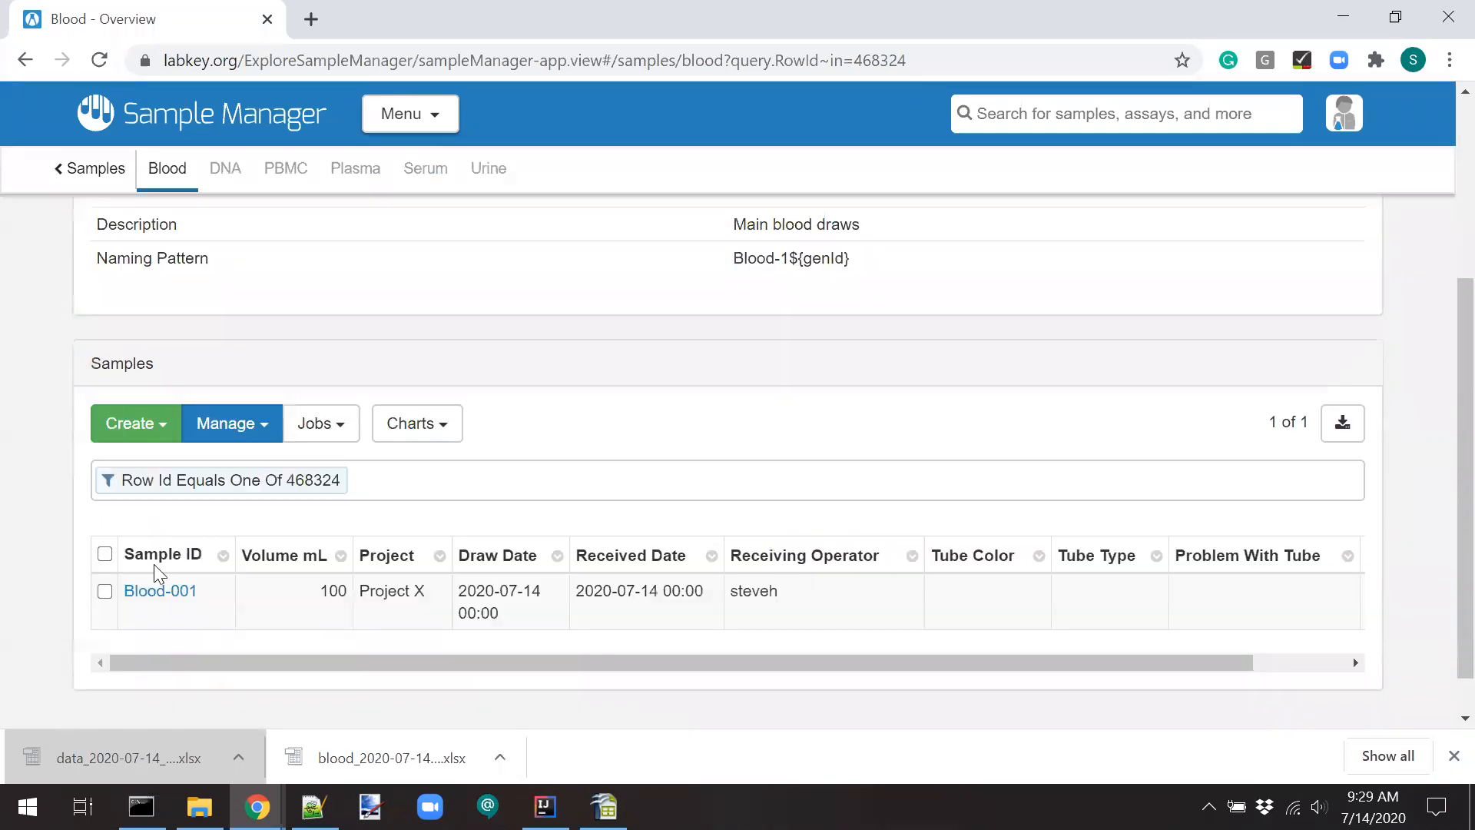
View the Blood-001 sample overview, return to the Blood sample type and look over its management options and sample list.
left_click(154, 580)
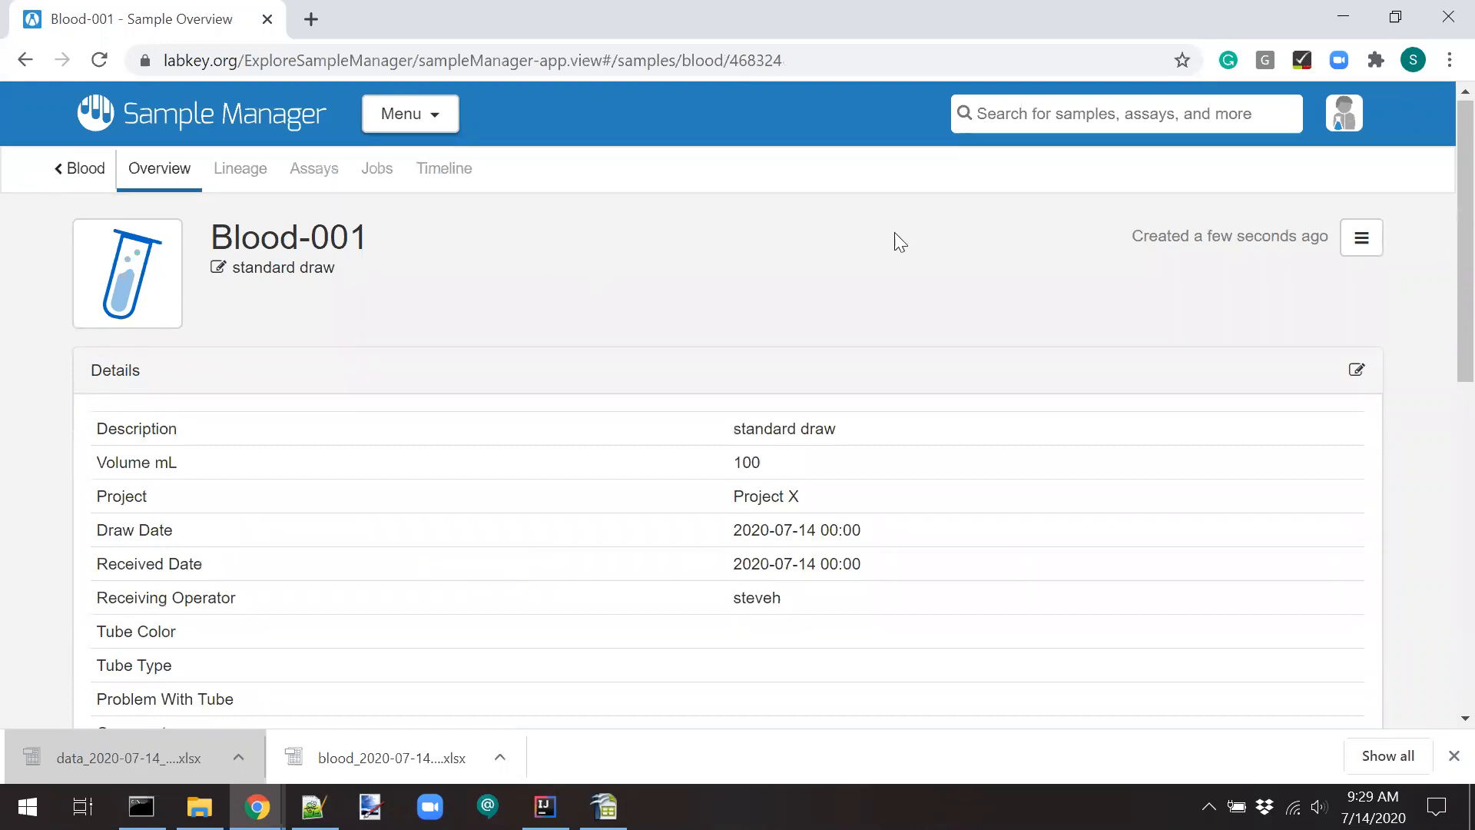
left_click(74, 182)
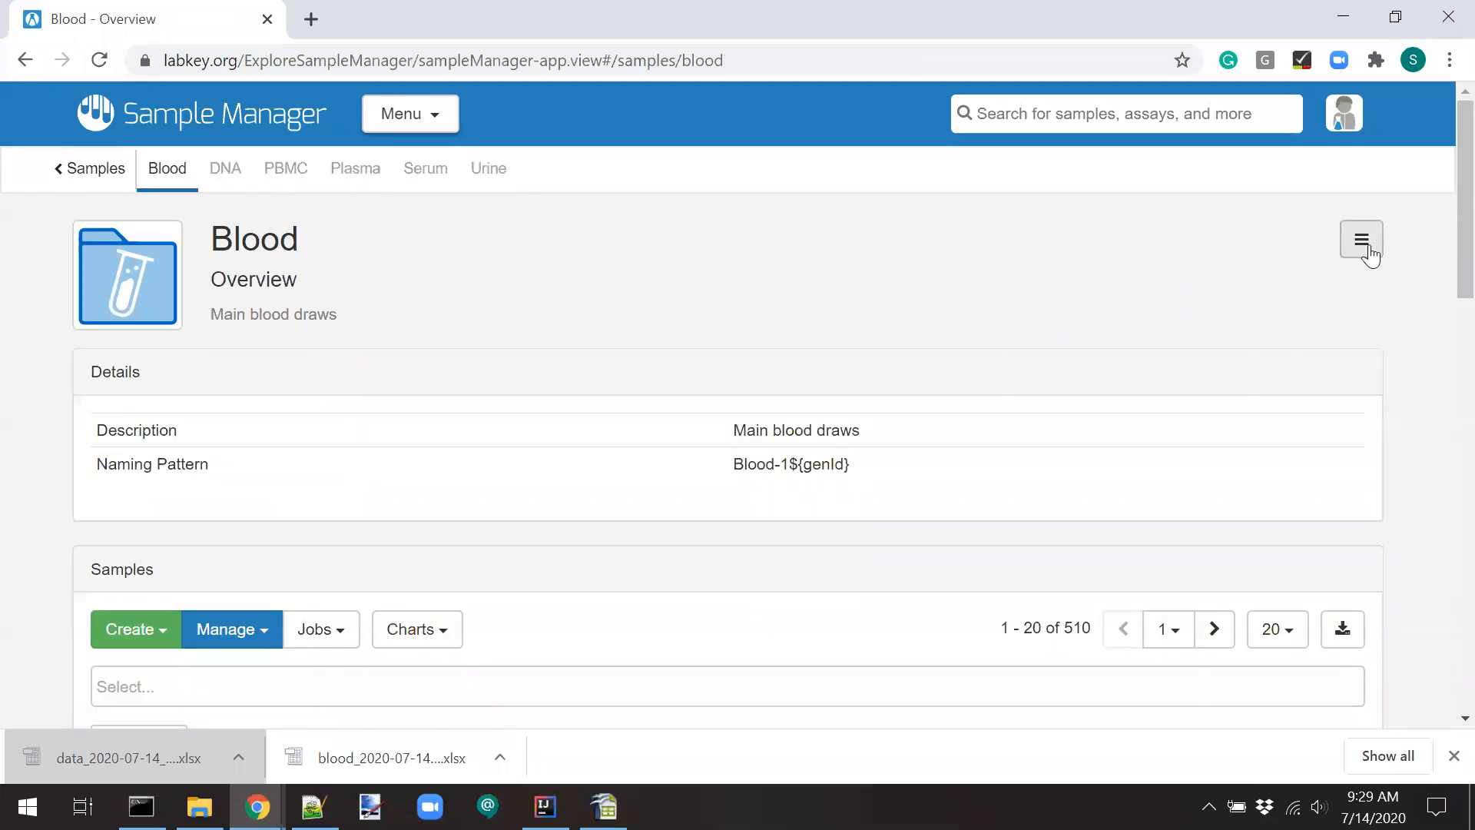
left_click(1361, 240)
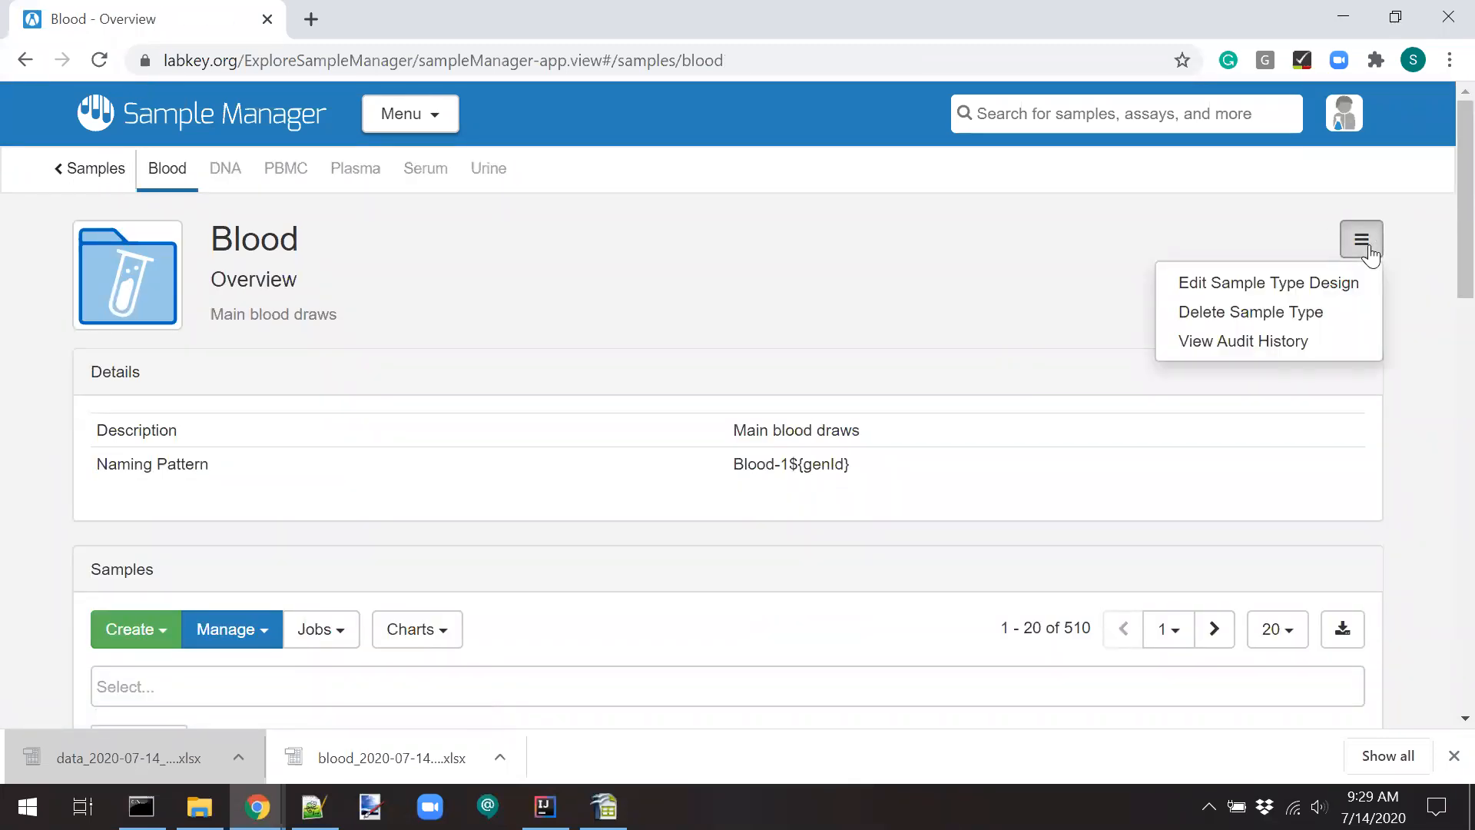
left_click(971, 248)
scroll(474, 422, "down", 3)
scroll(476, 430, "up", 3)
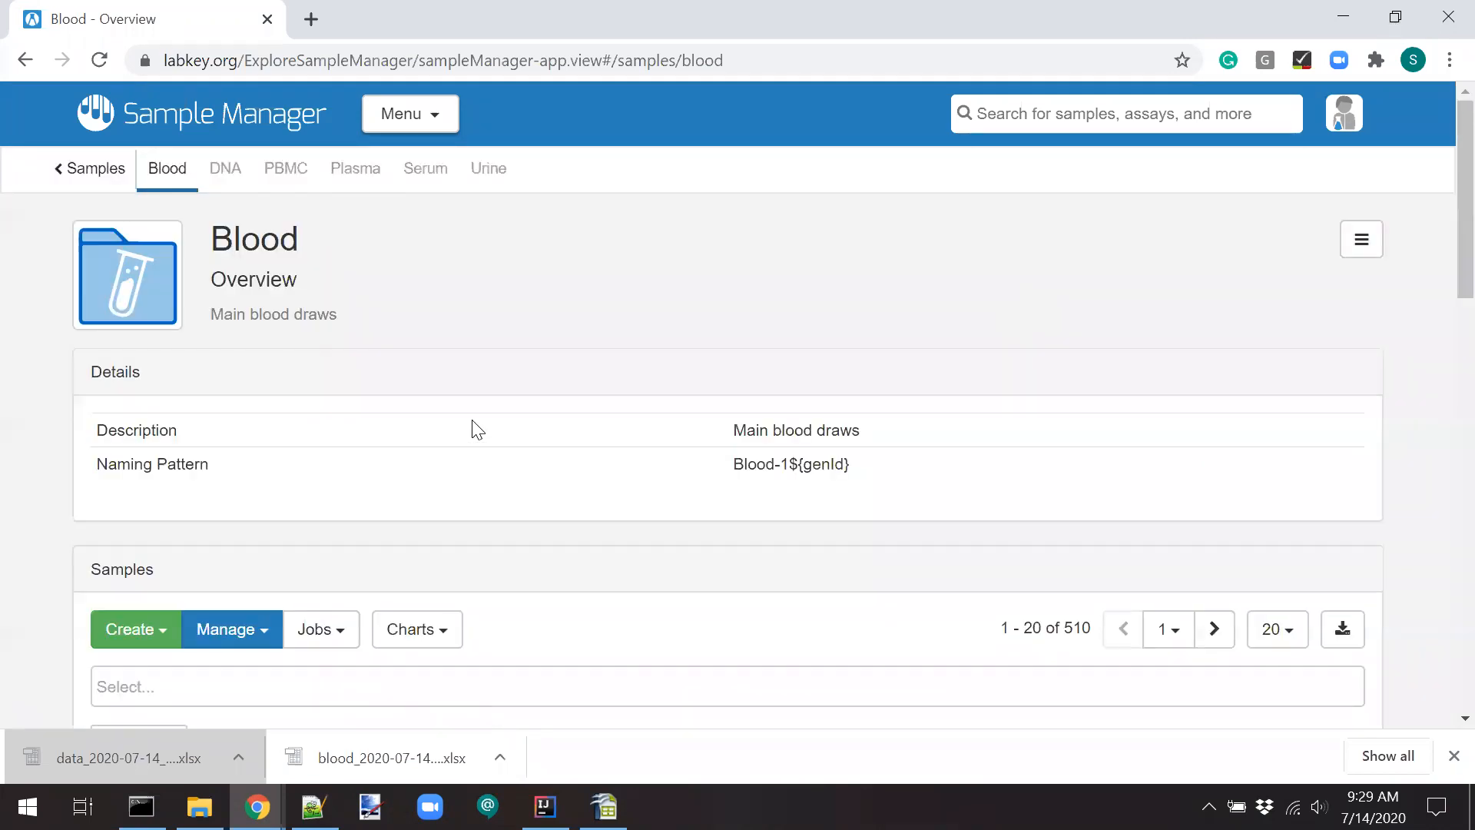
scroll(569, 458, "down", 6)
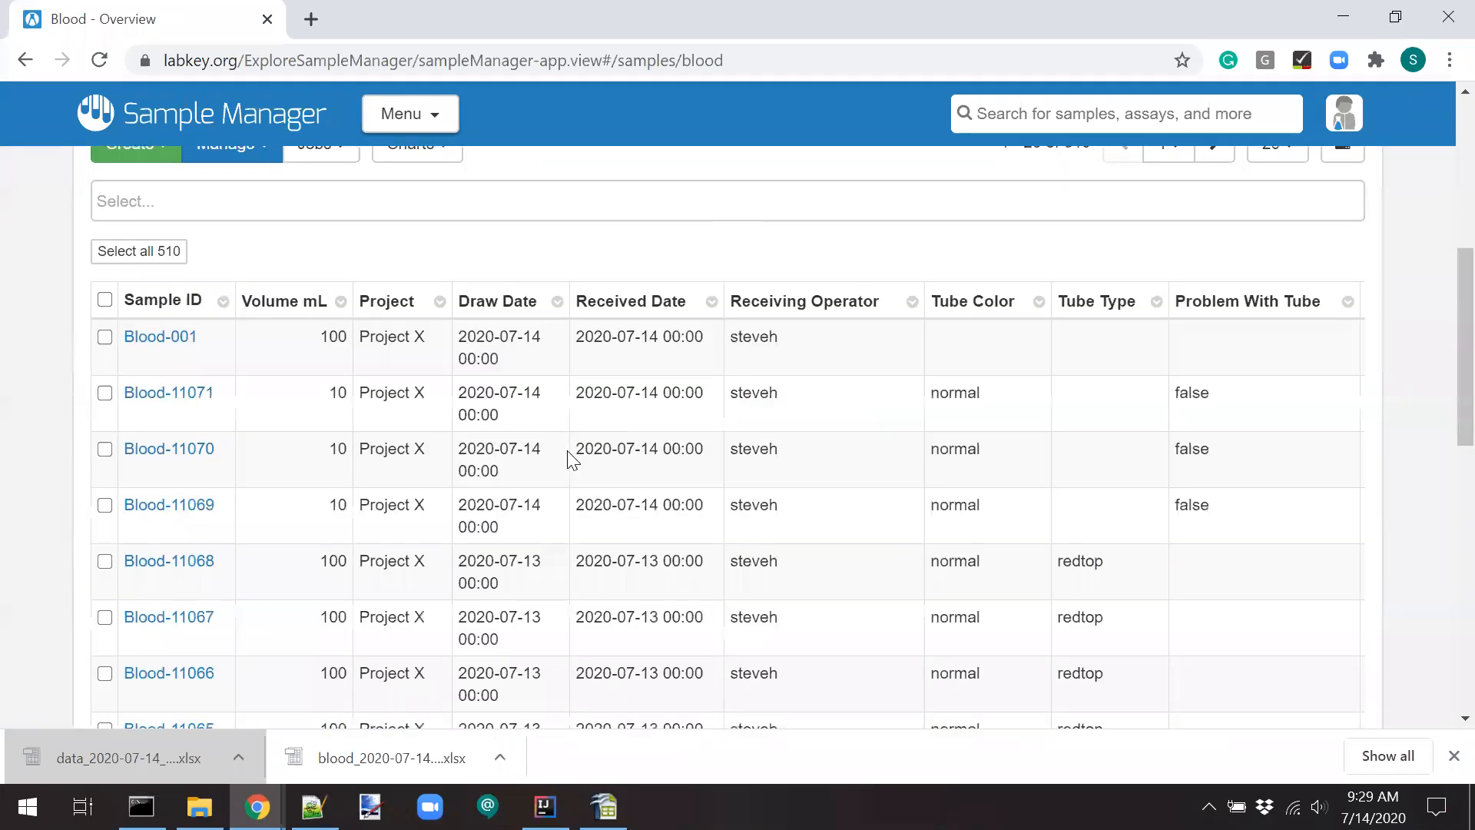
scroll(570, 458, "up", 6)
Open the Blood sample type design for editing and expand and review its defined fields.
left_click(1358, 246)
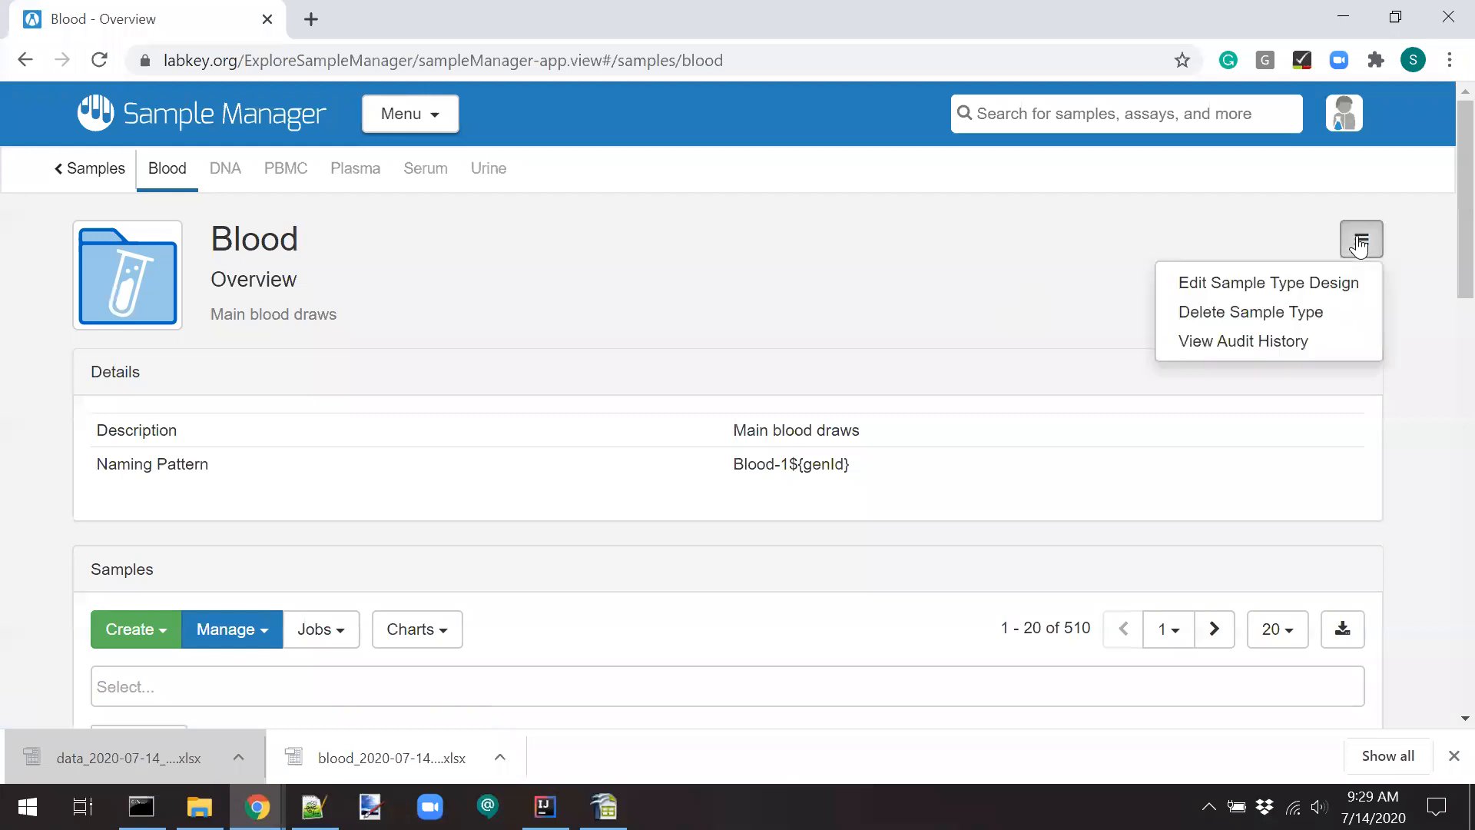
left_click(1280, 286)
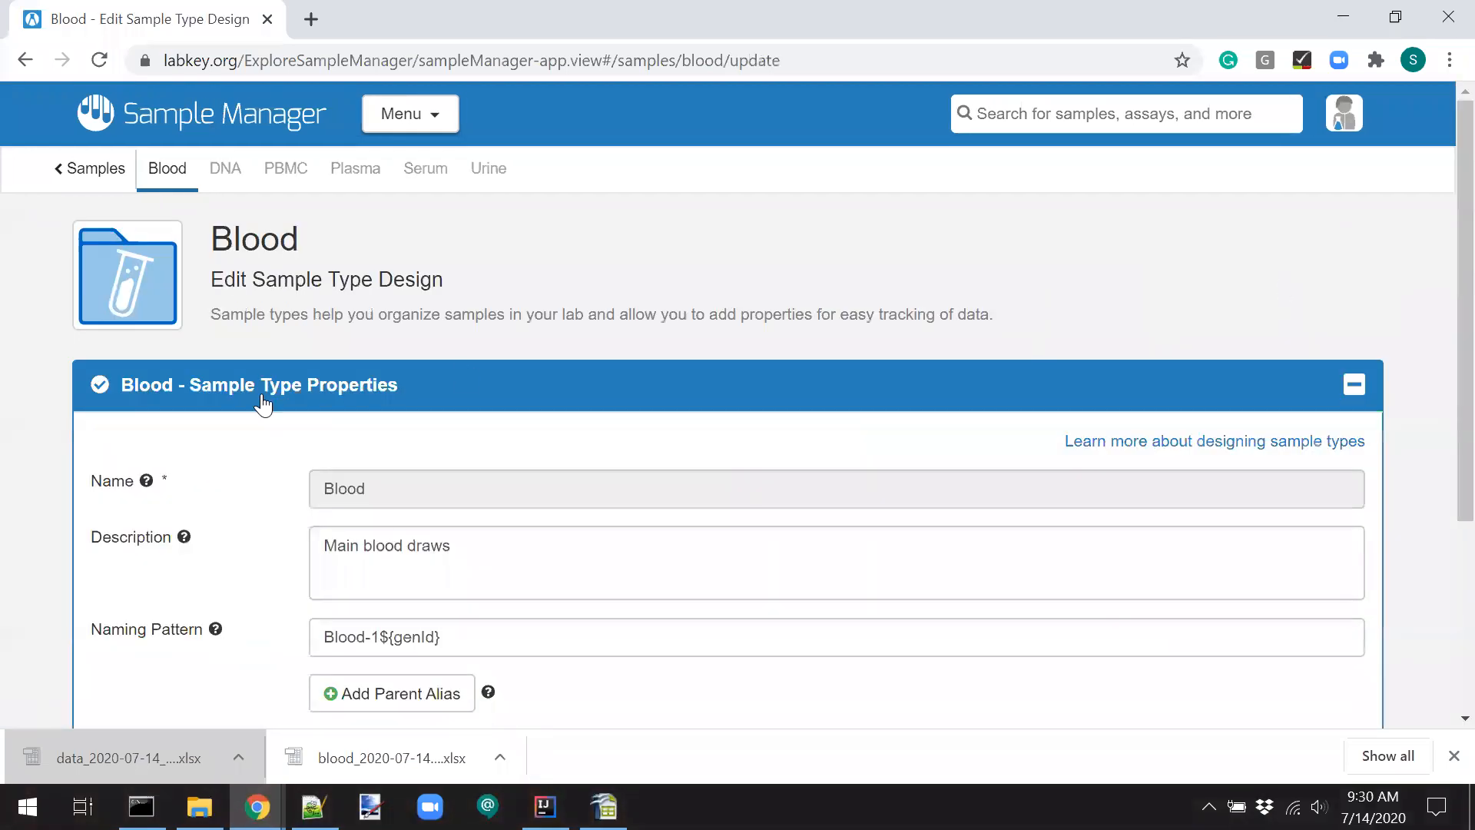
scroll(191, 428, "down", 4)
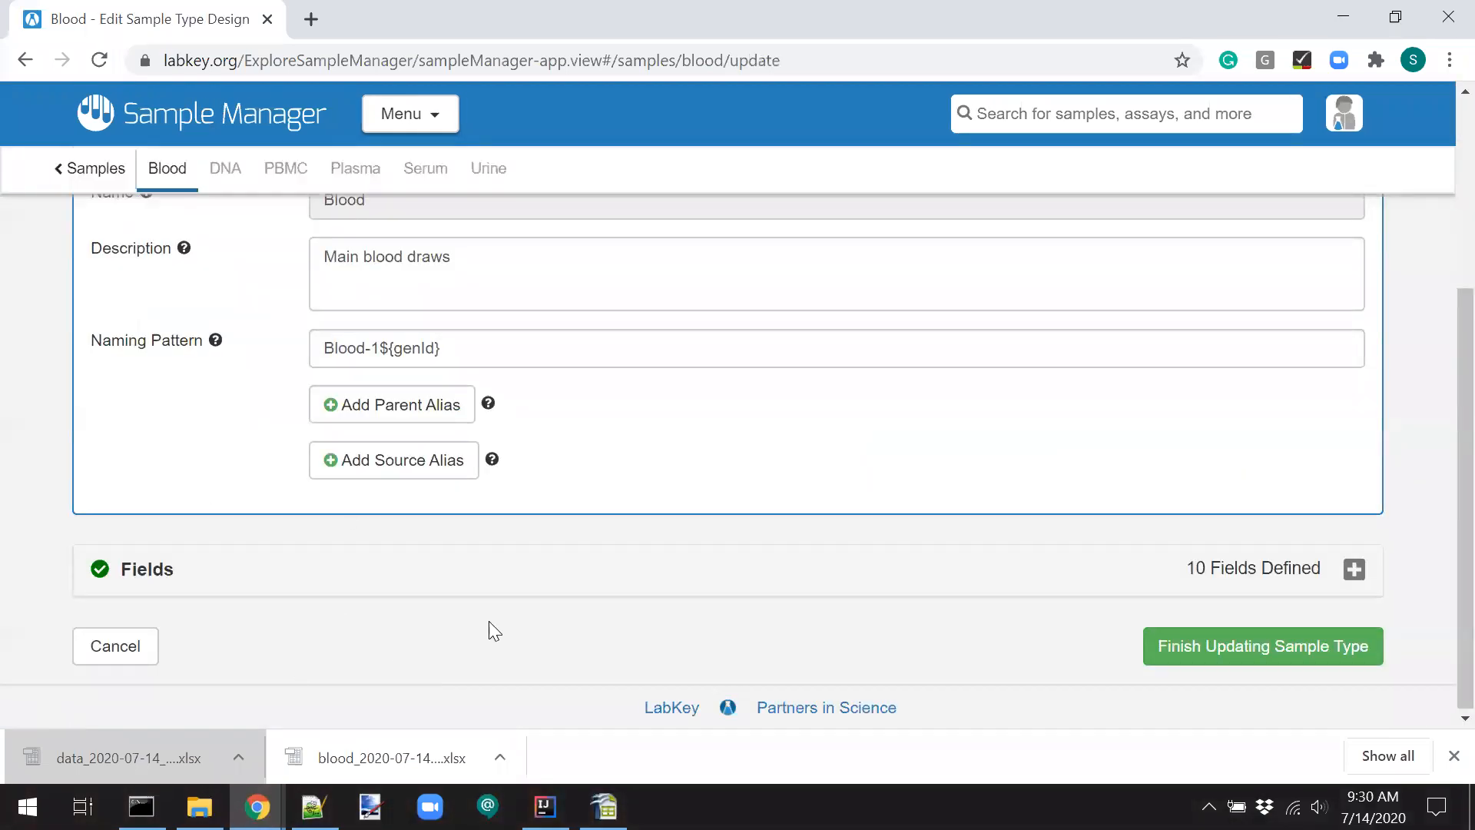
left_click(481, 581)
scroll(51, 439, "down", 3)
scroll(47, 462, "down", 8)
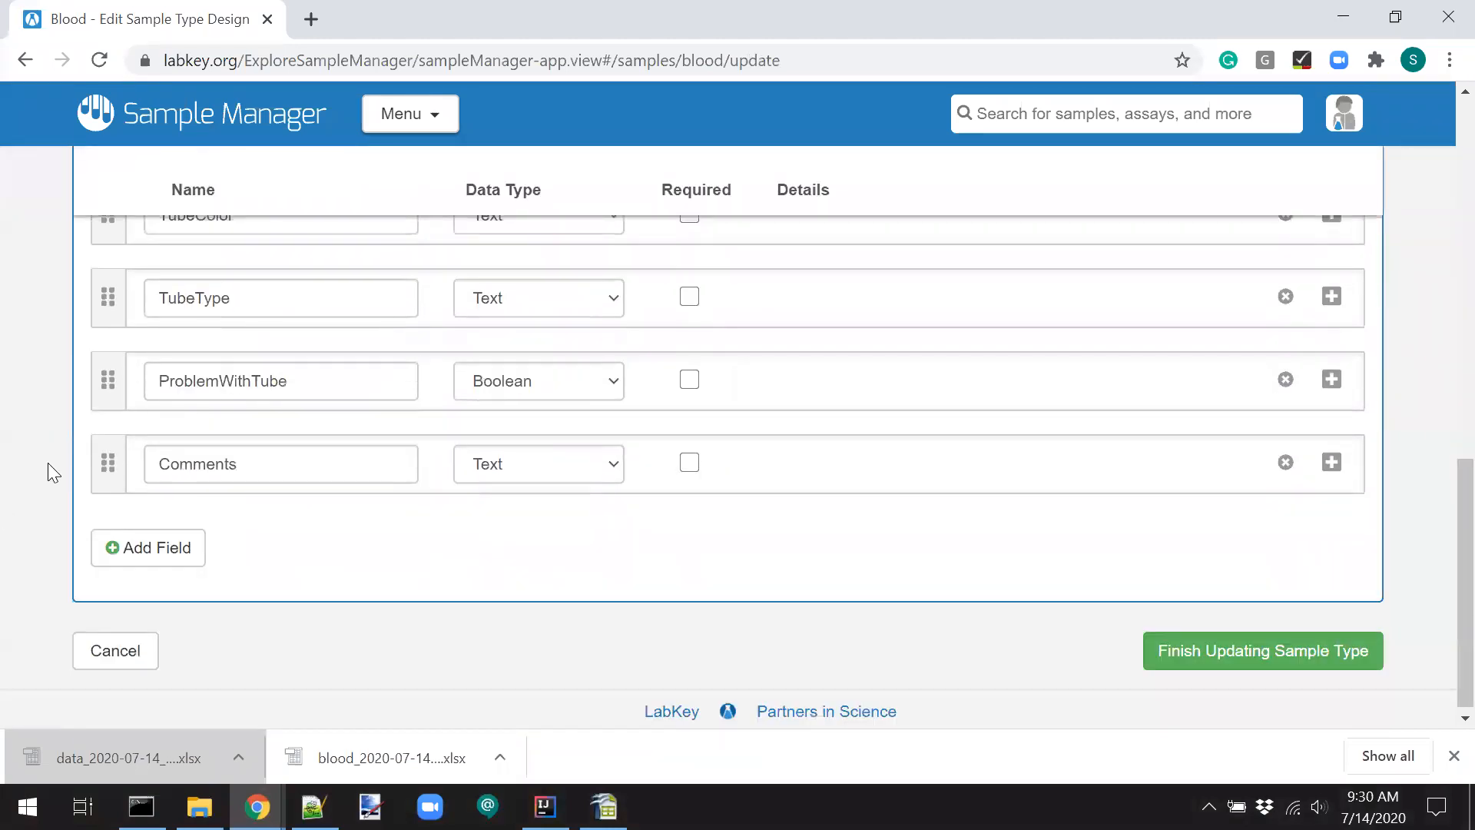
scroll(4, 442, "up", 8)
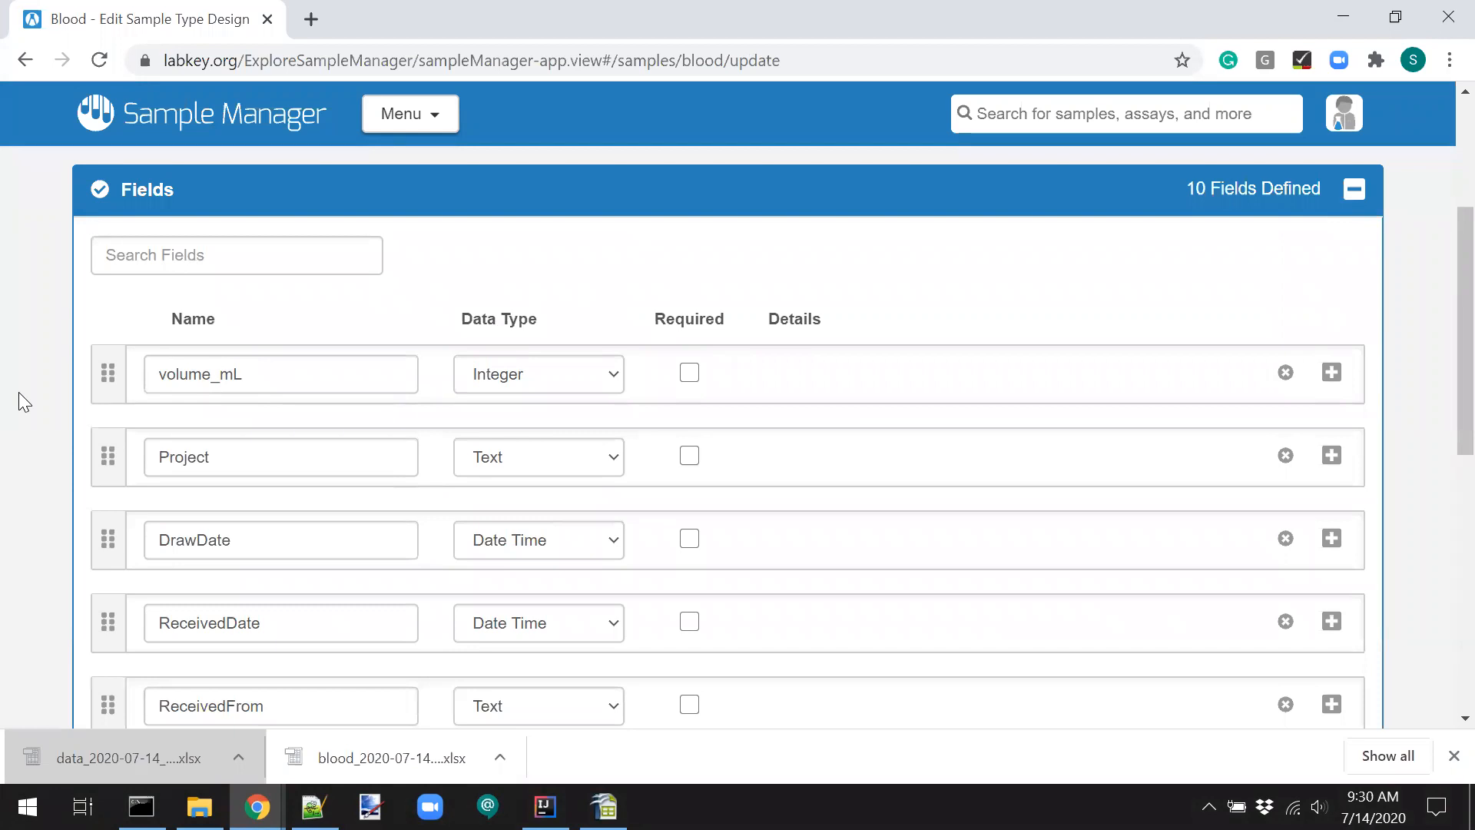
scroll(19, 401, "down", 9)
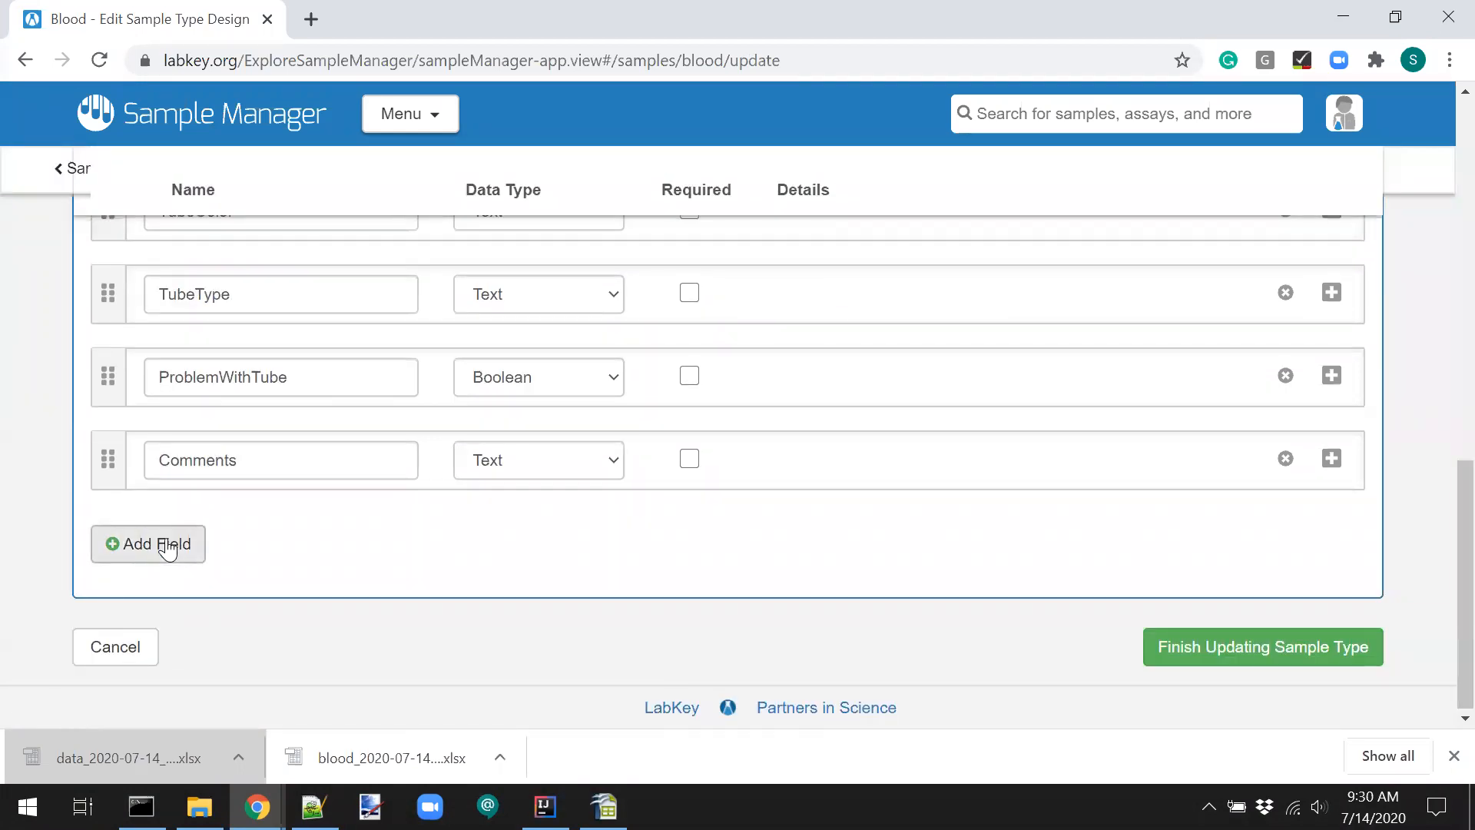
Add a Boolean field named Exhausted to the Blood sample type and finish updating the design.
left_click(168, 547)
left_click(166, 538)
type("Exhausted")
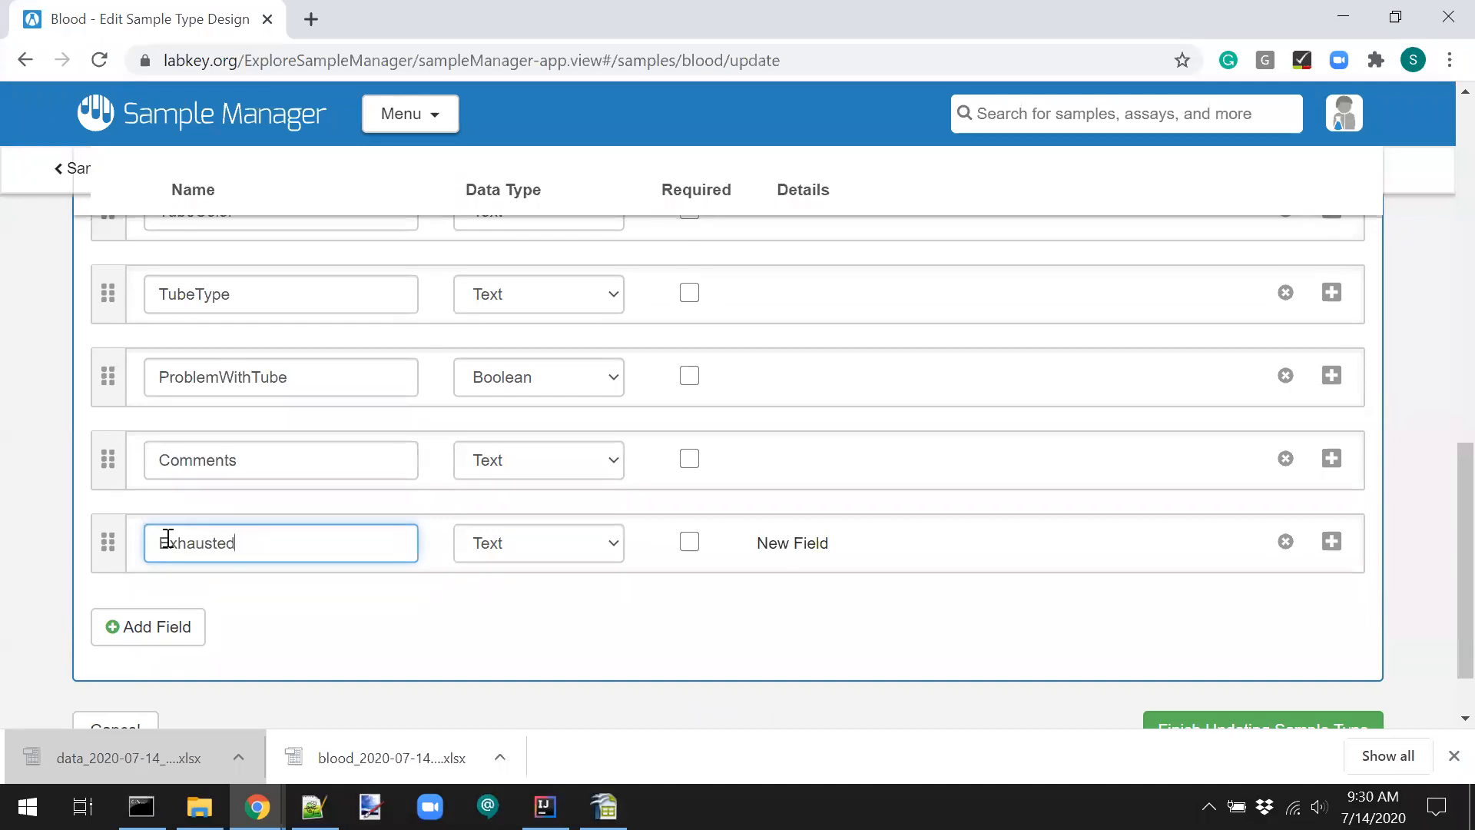
left_click(593, 551)
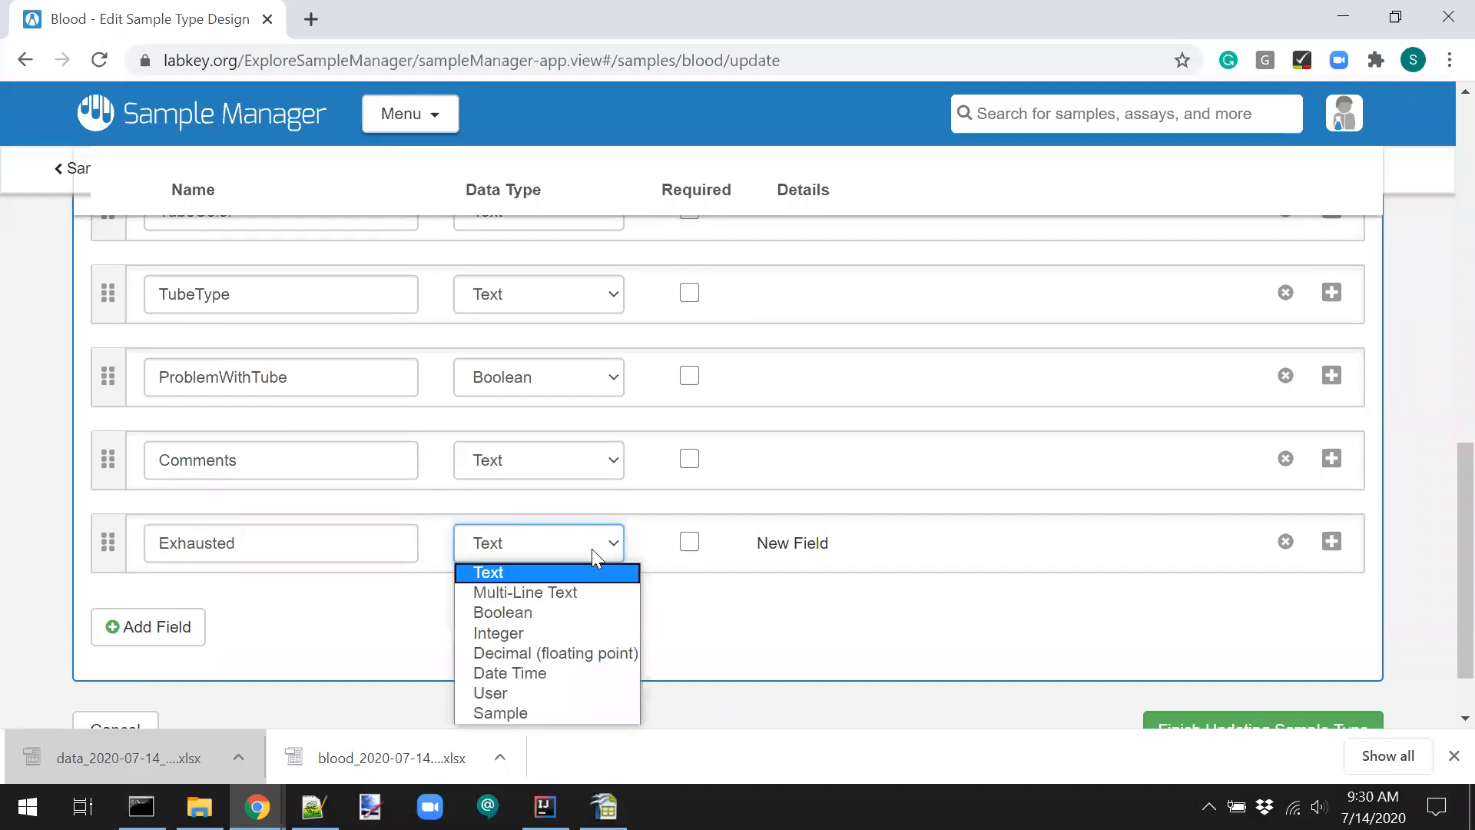
left_click(554, 613)
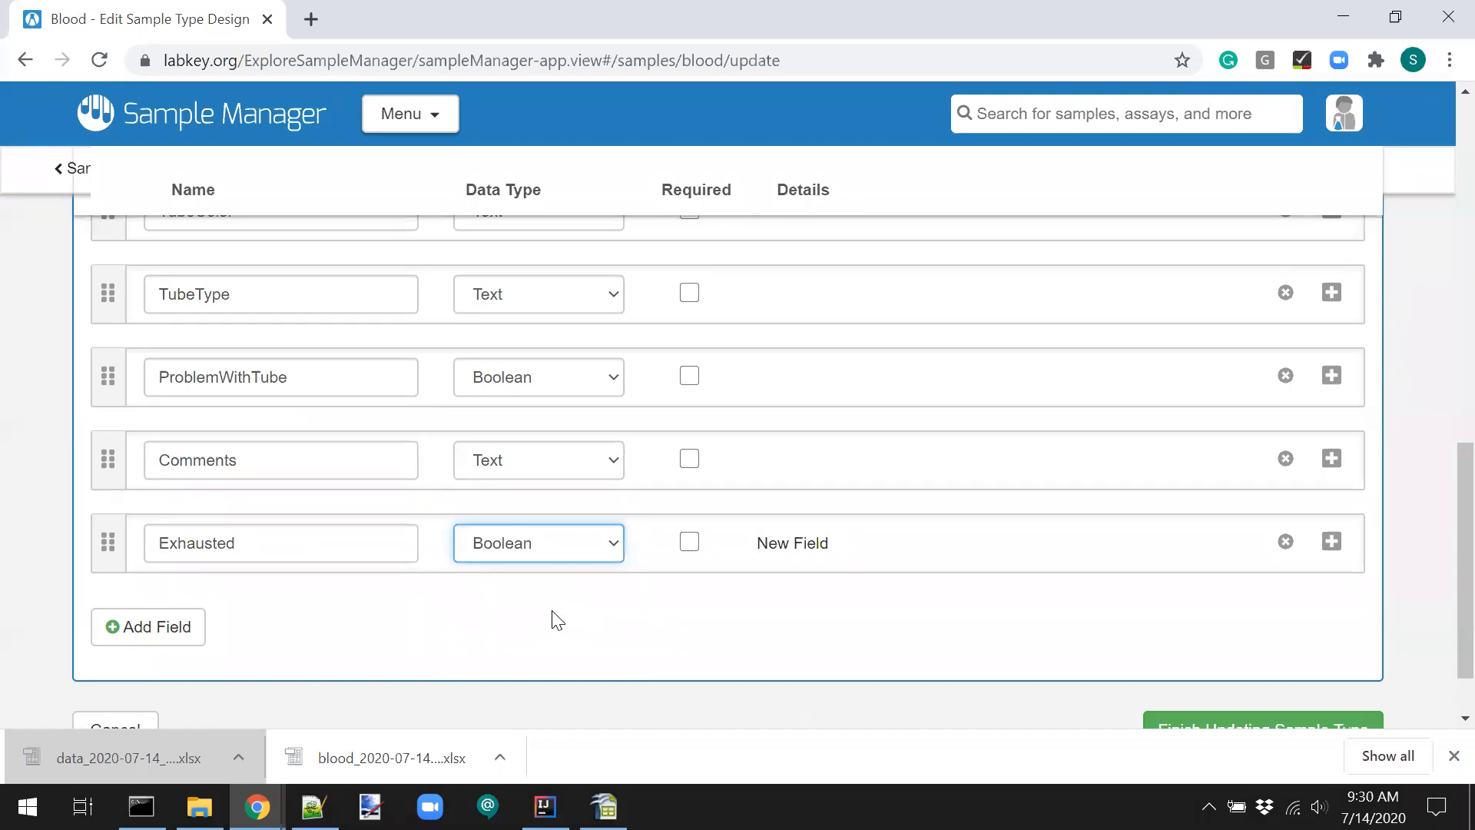
scroll(850, 638, "down", 1)
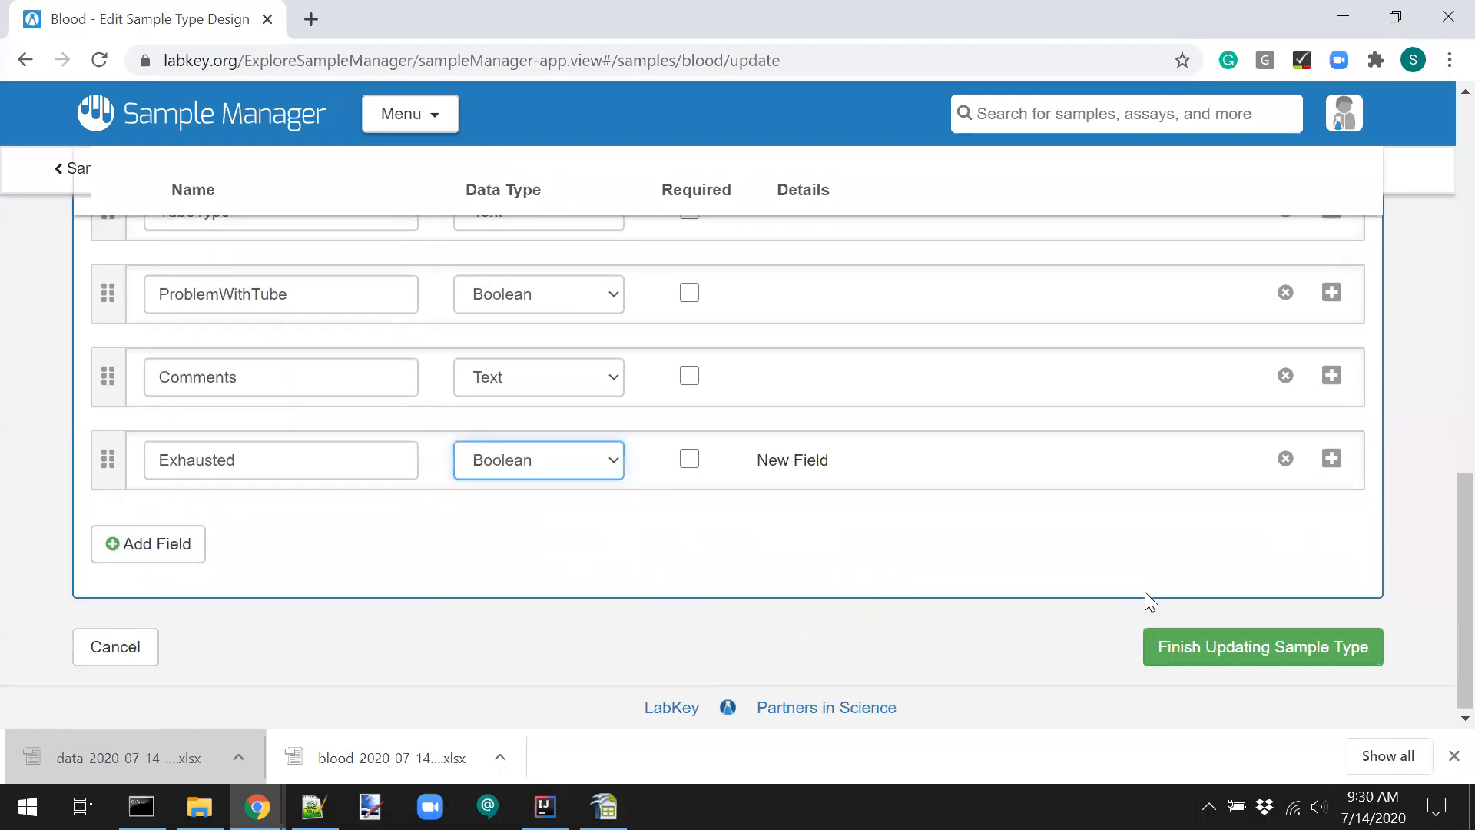
left_click(1205, 647)
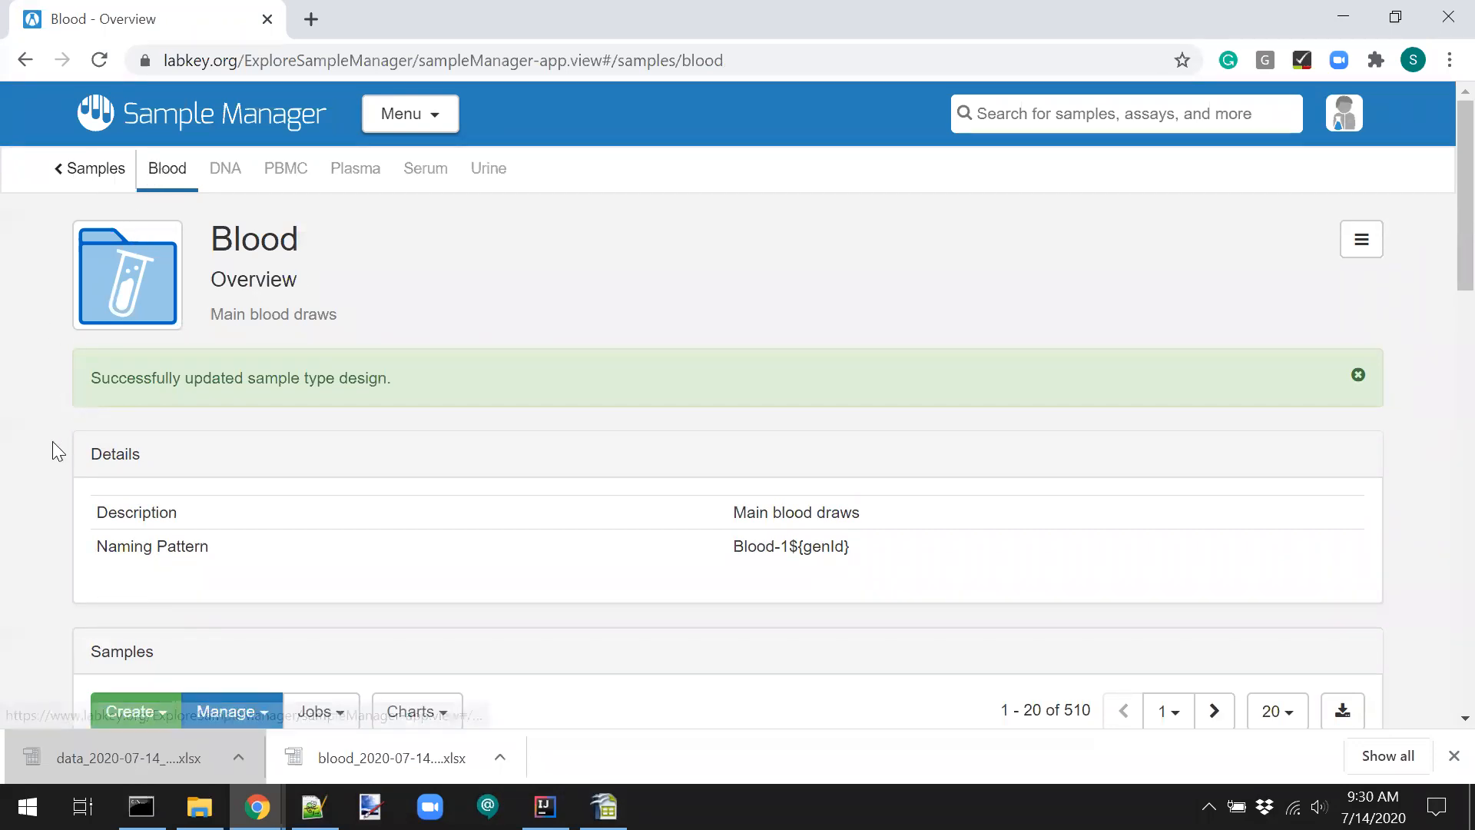
Open sample Blood-001 and examine its details for the Exhausted field, along with its source details.
scroll(73, 615, "down", 3)
left_click(167, 642)
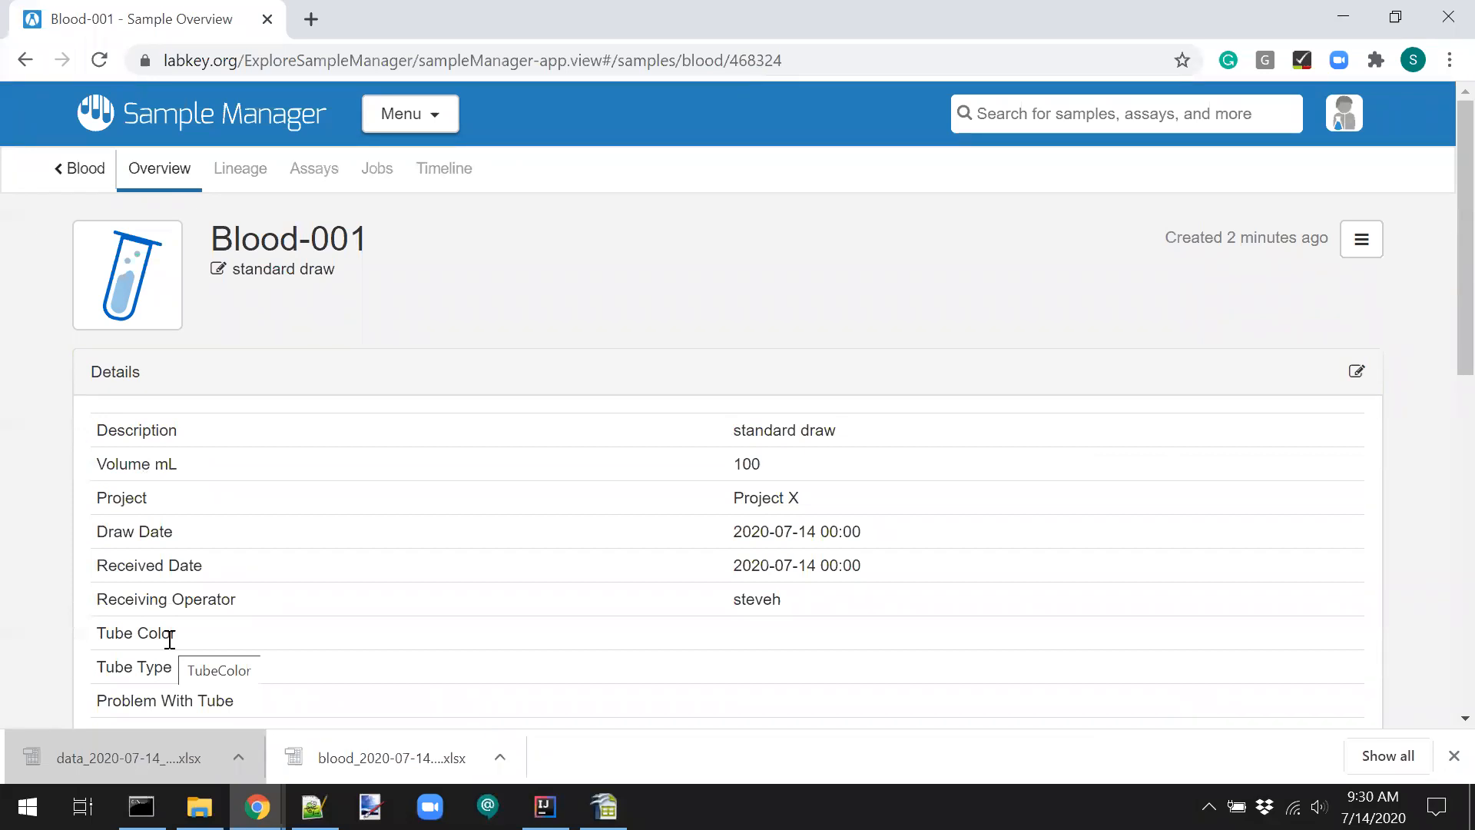
scroll(493, 335, "down", 2)
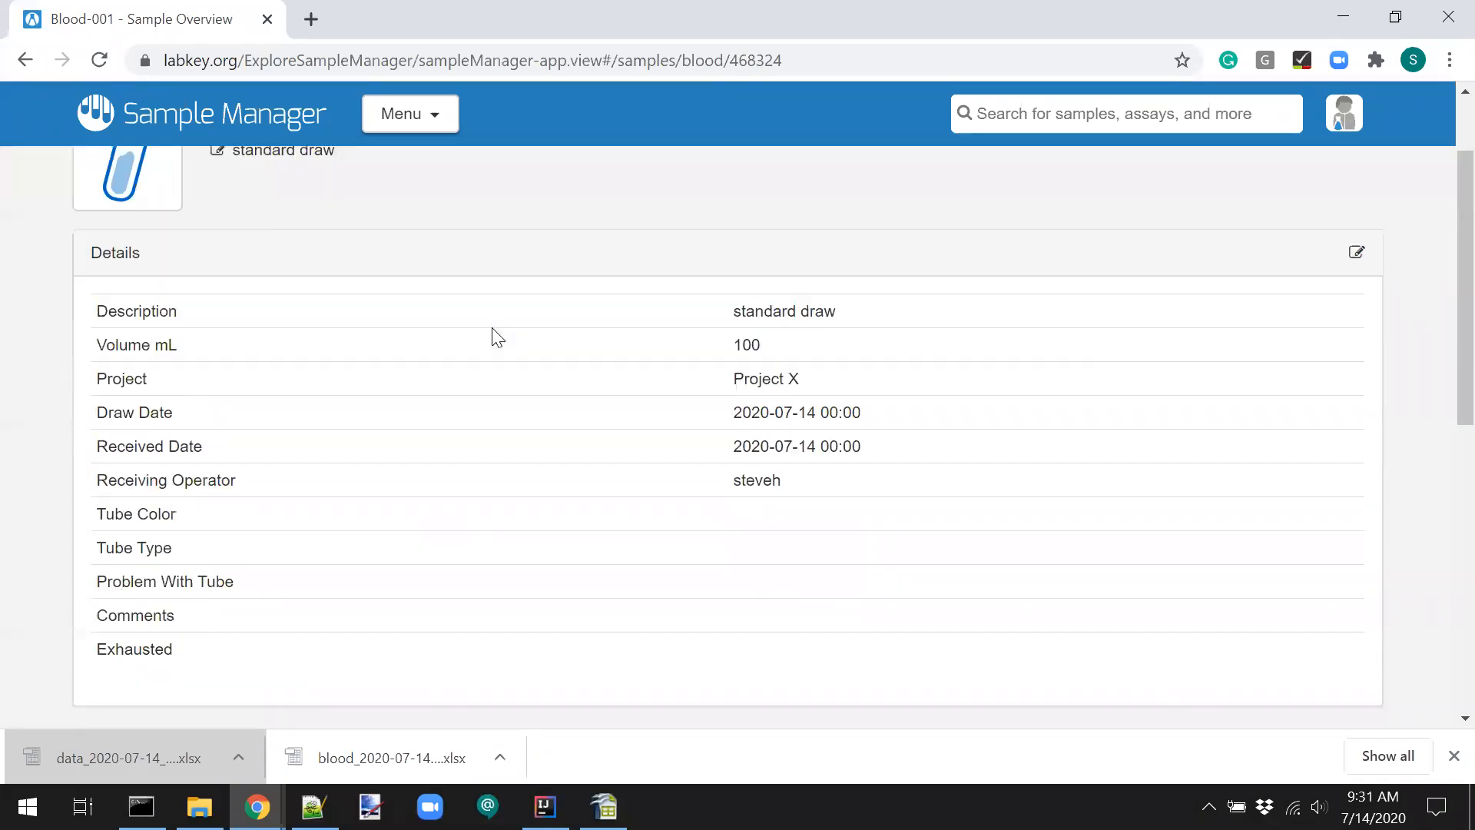
scroll(492, 338, "down", 1)
scroll(492, 338, "down", 1)
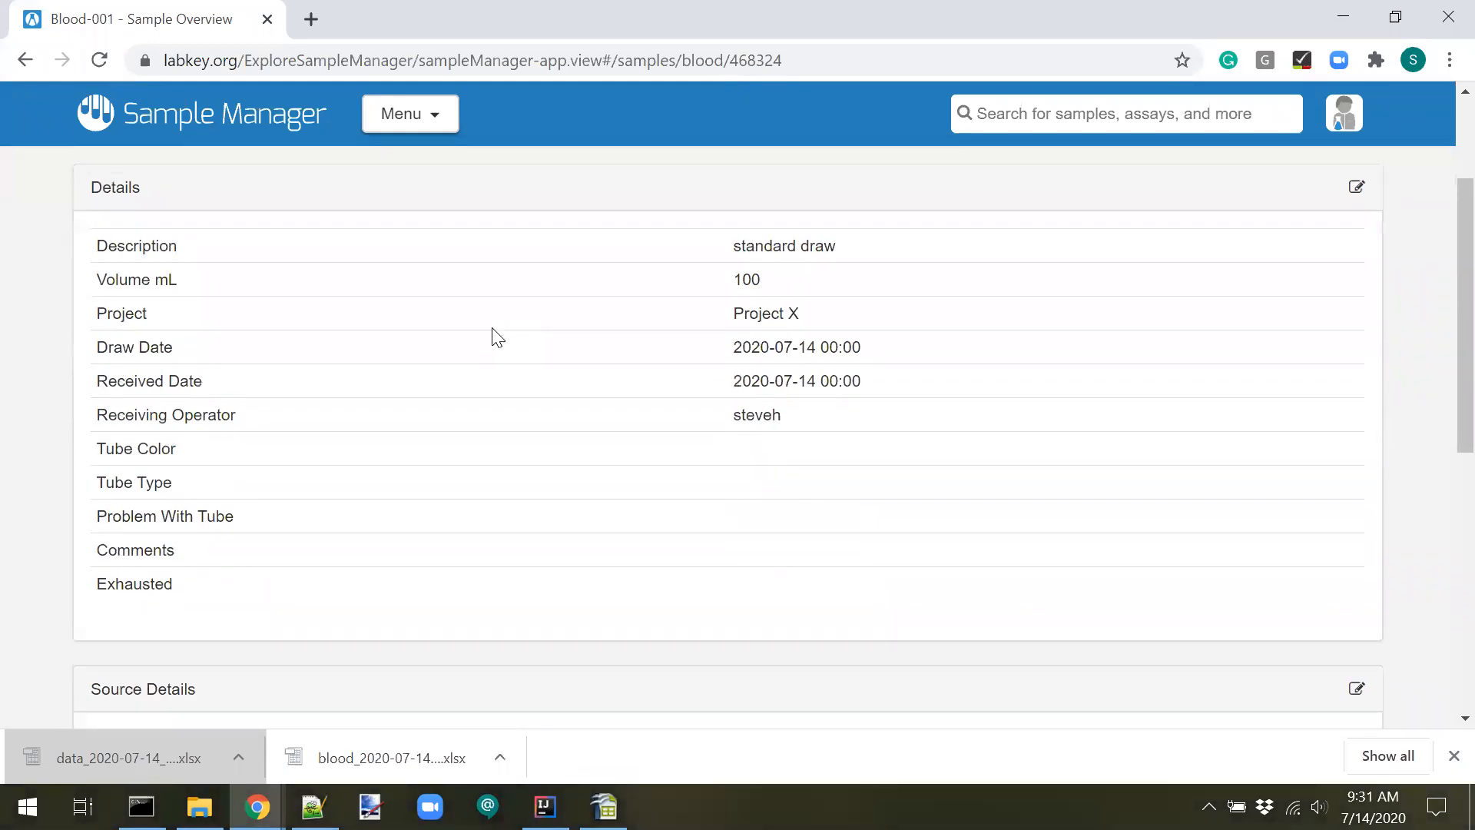
right_click(493, 335)
left_click(6, 419)
scroll(352, 440, "down", 2)
scroll(352, 441, "down", 2)
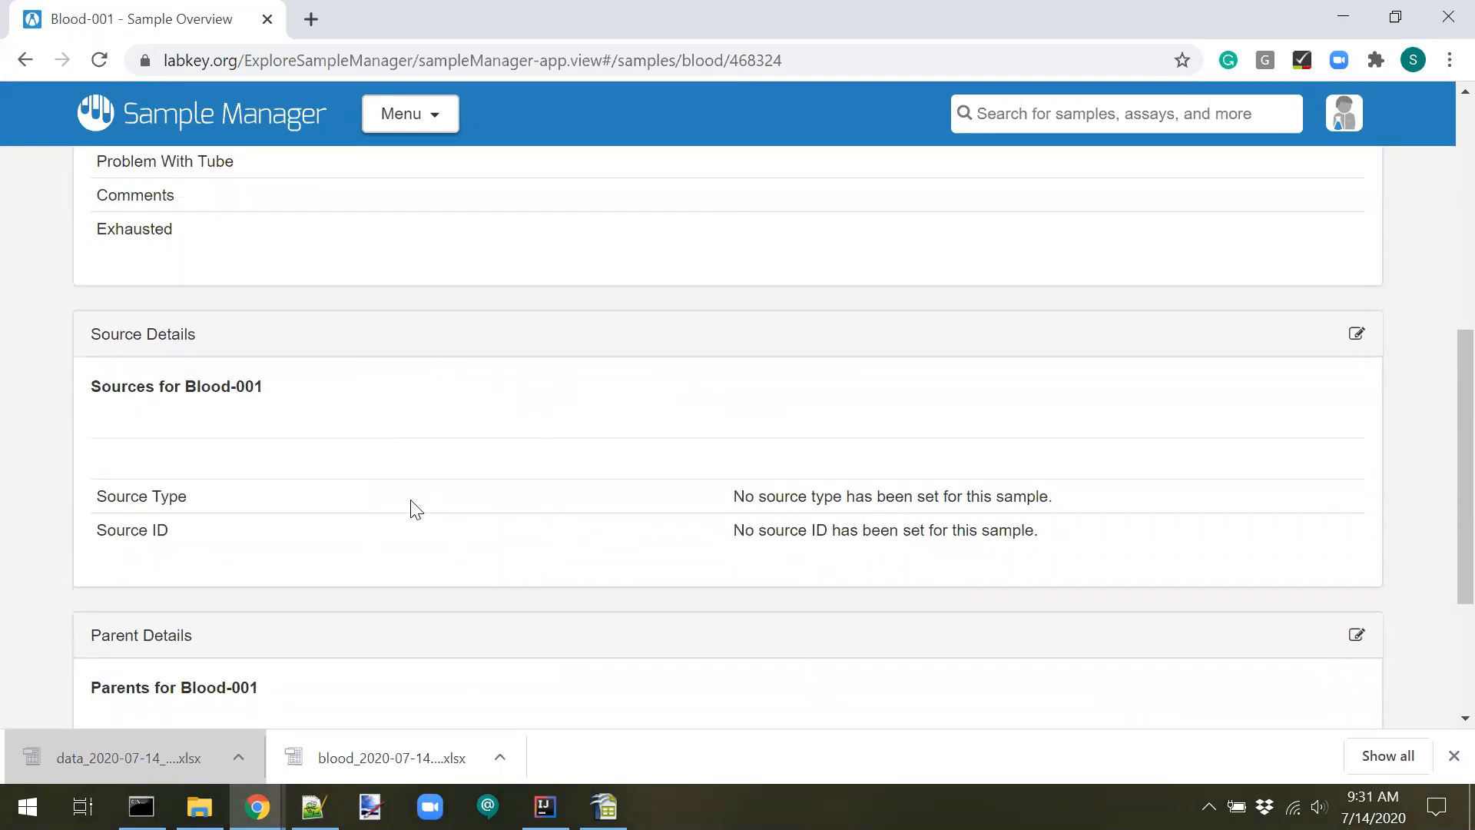
scroll(412, 505, "down", 1)
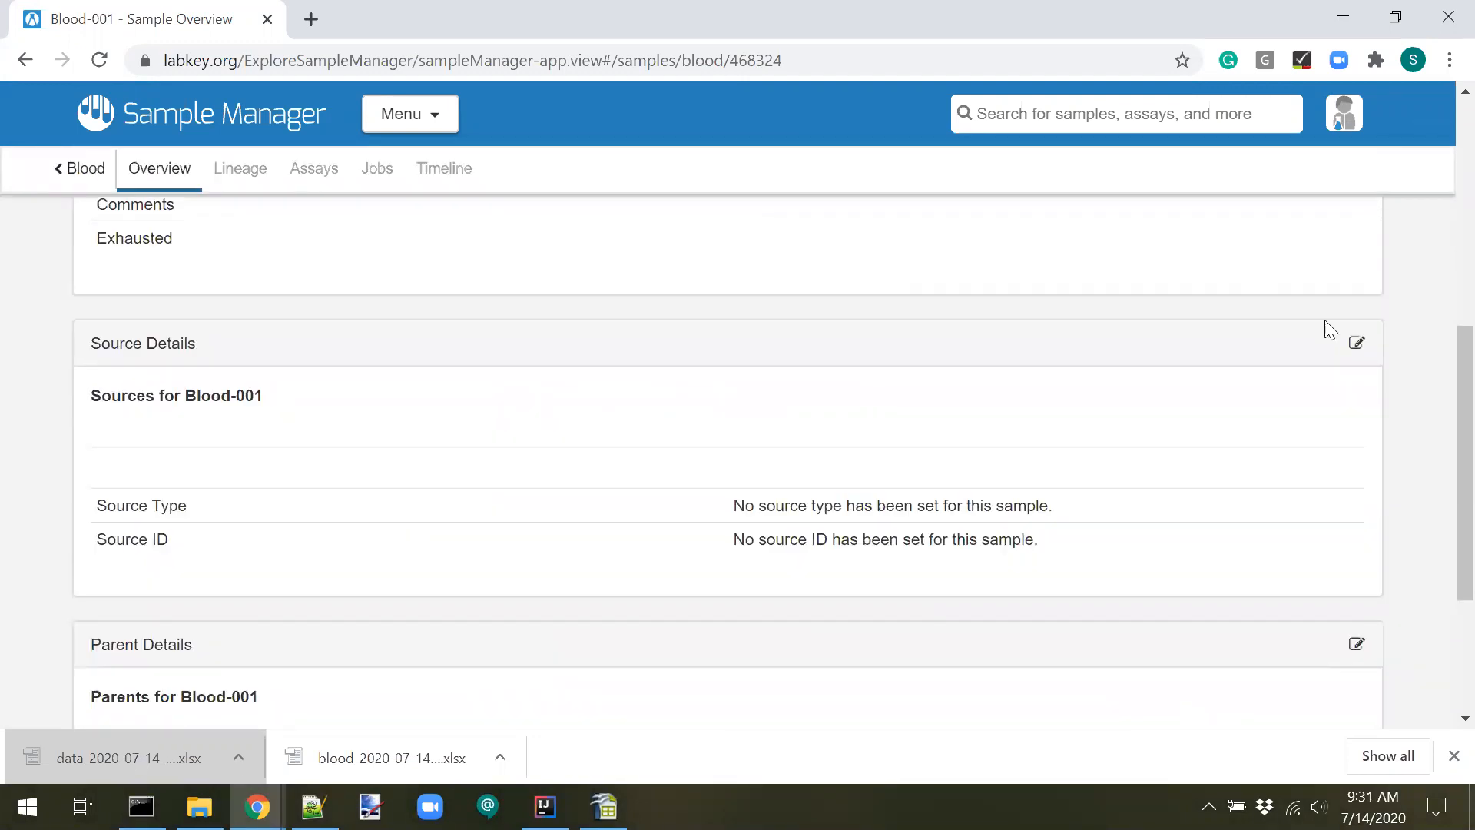
Set the source of sample Blood-001 to Lab-21 from the Labs source type, save it and review the source details.
left_click(1358, 345)
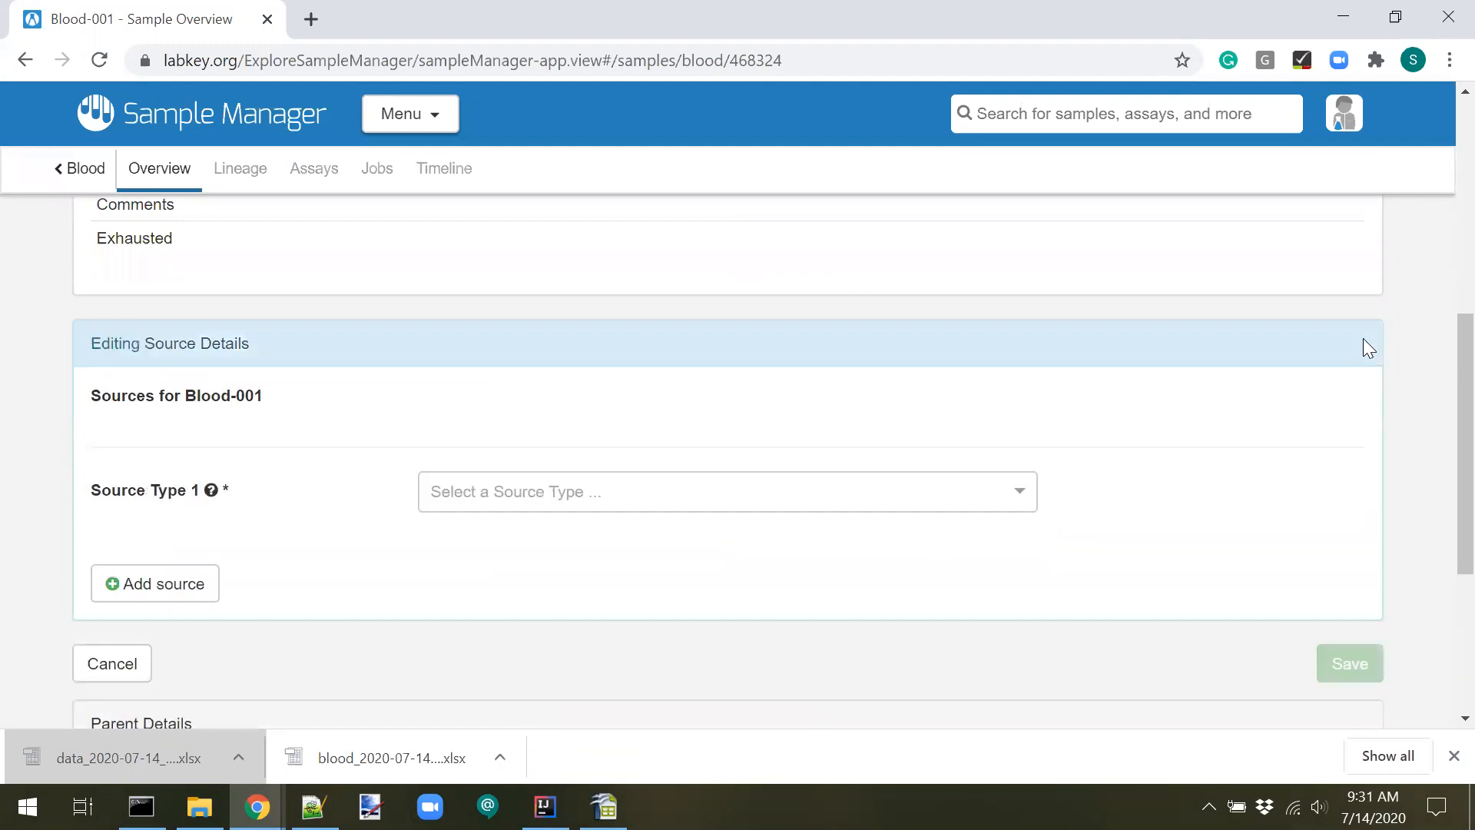
left_click(473, 484)
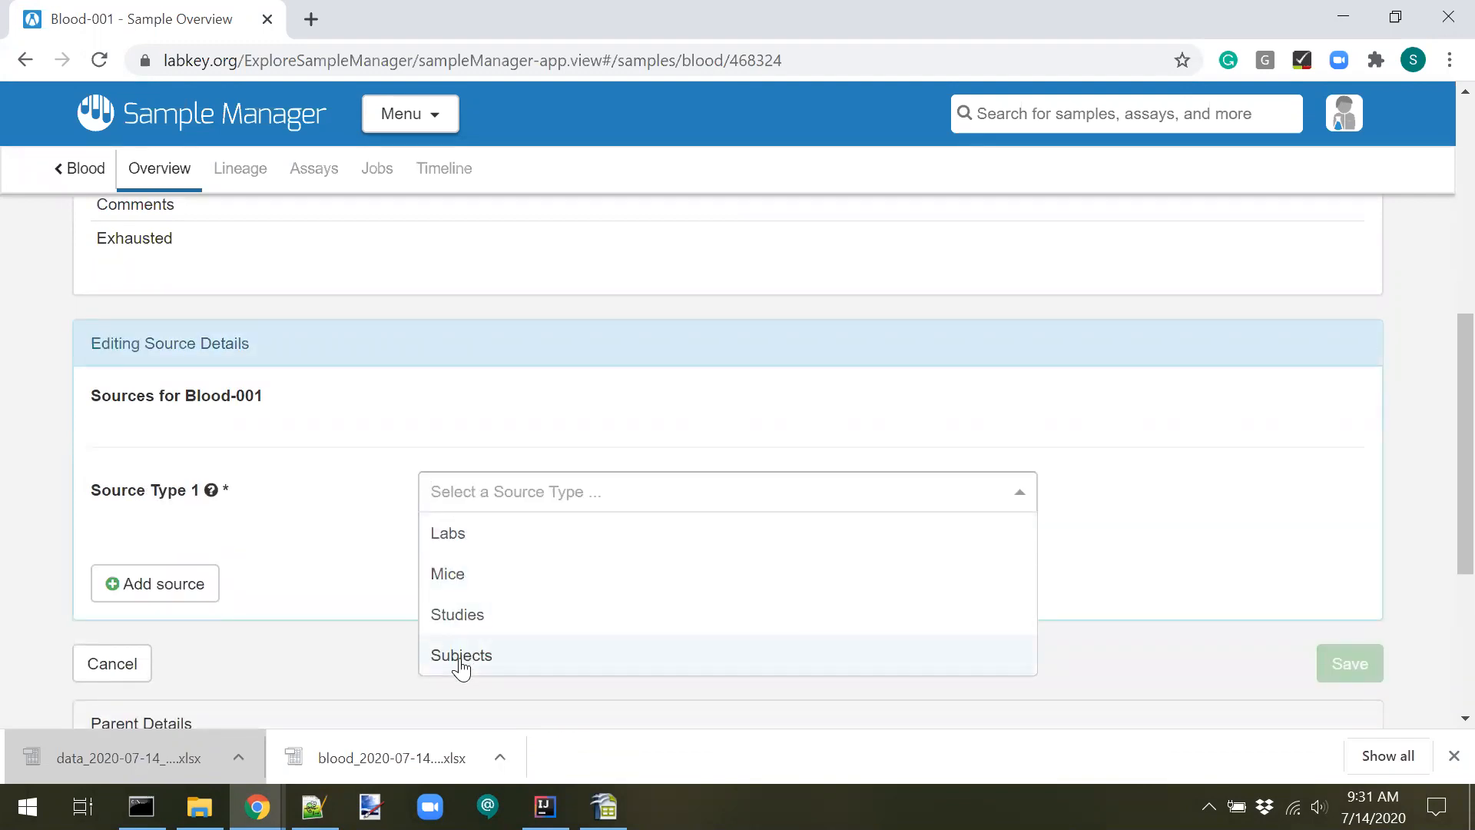
left_click(453, 538)
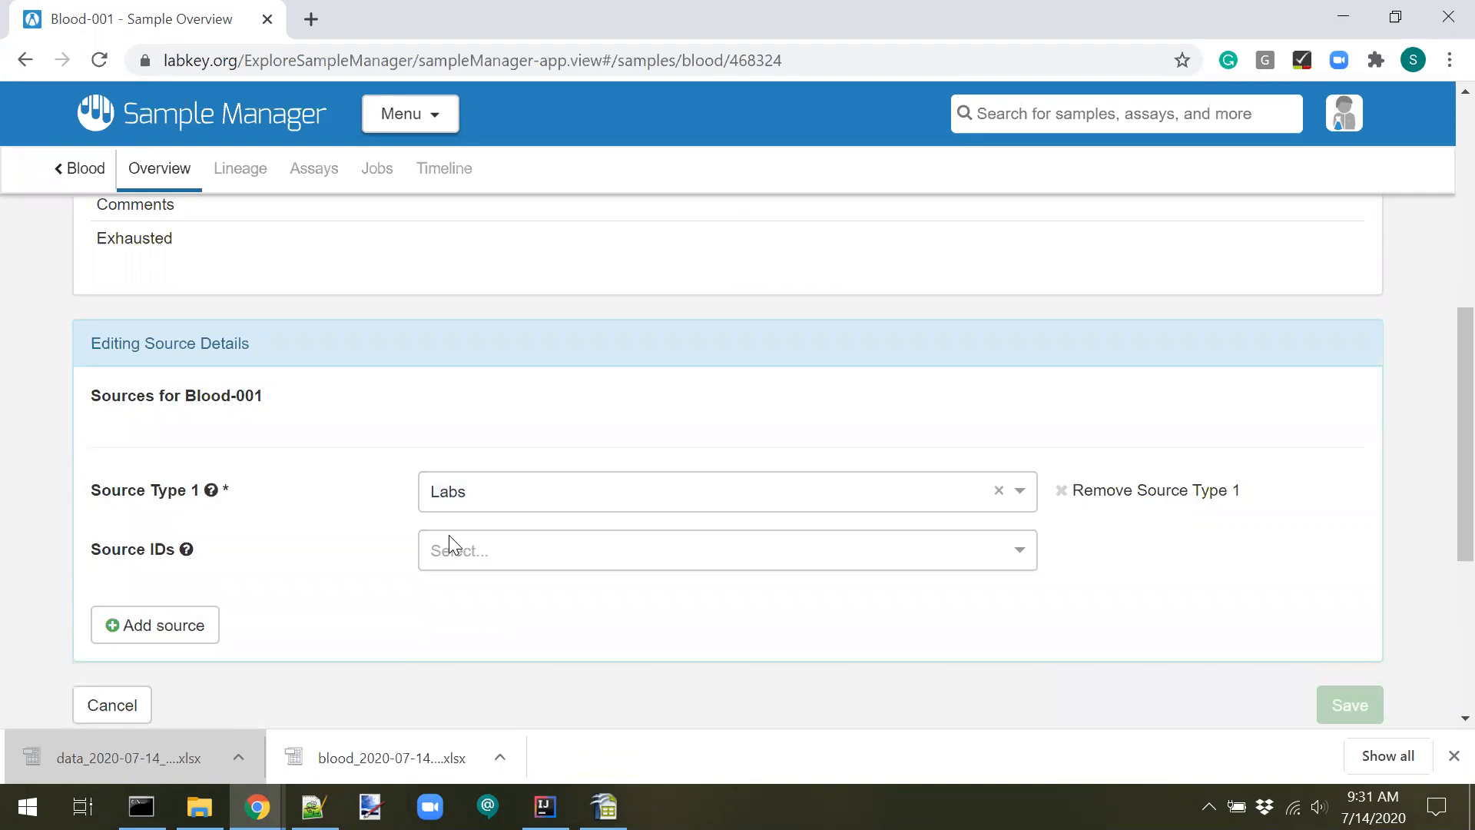
left_click(489, 550)
scroll(498, 595, "down", 20)
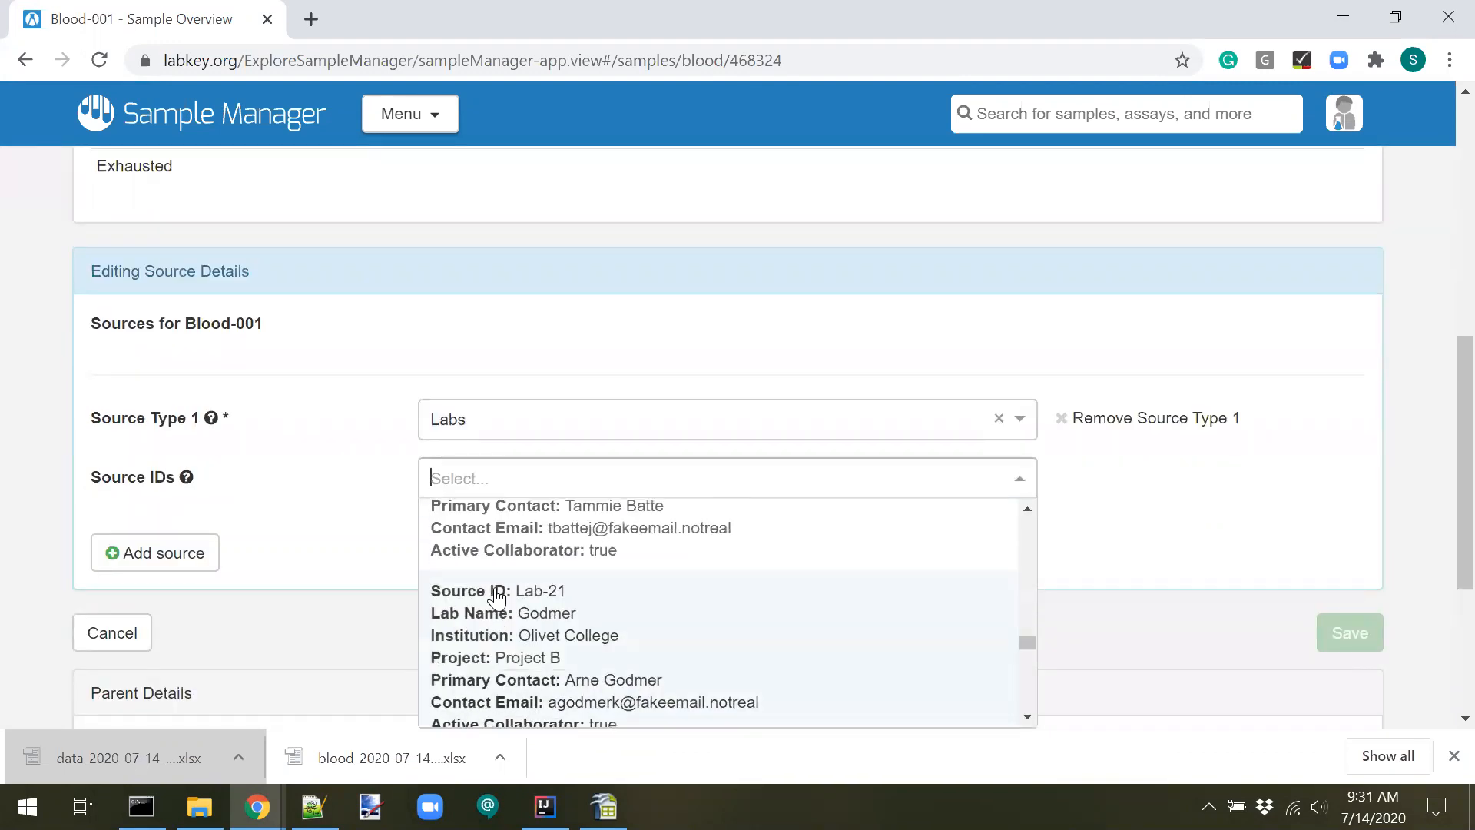
left_click(541, 640)
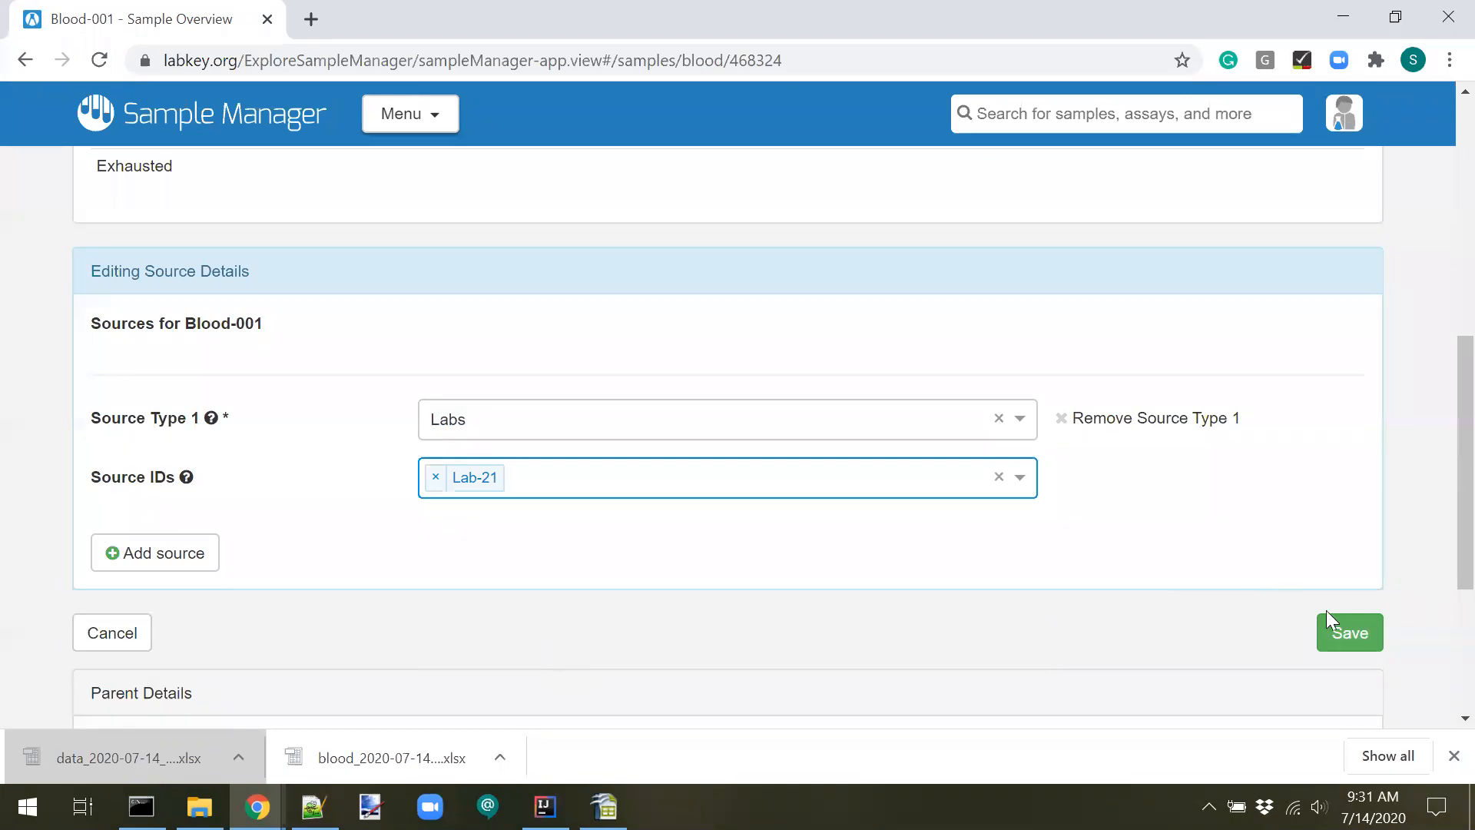
left_click(1341, 631)
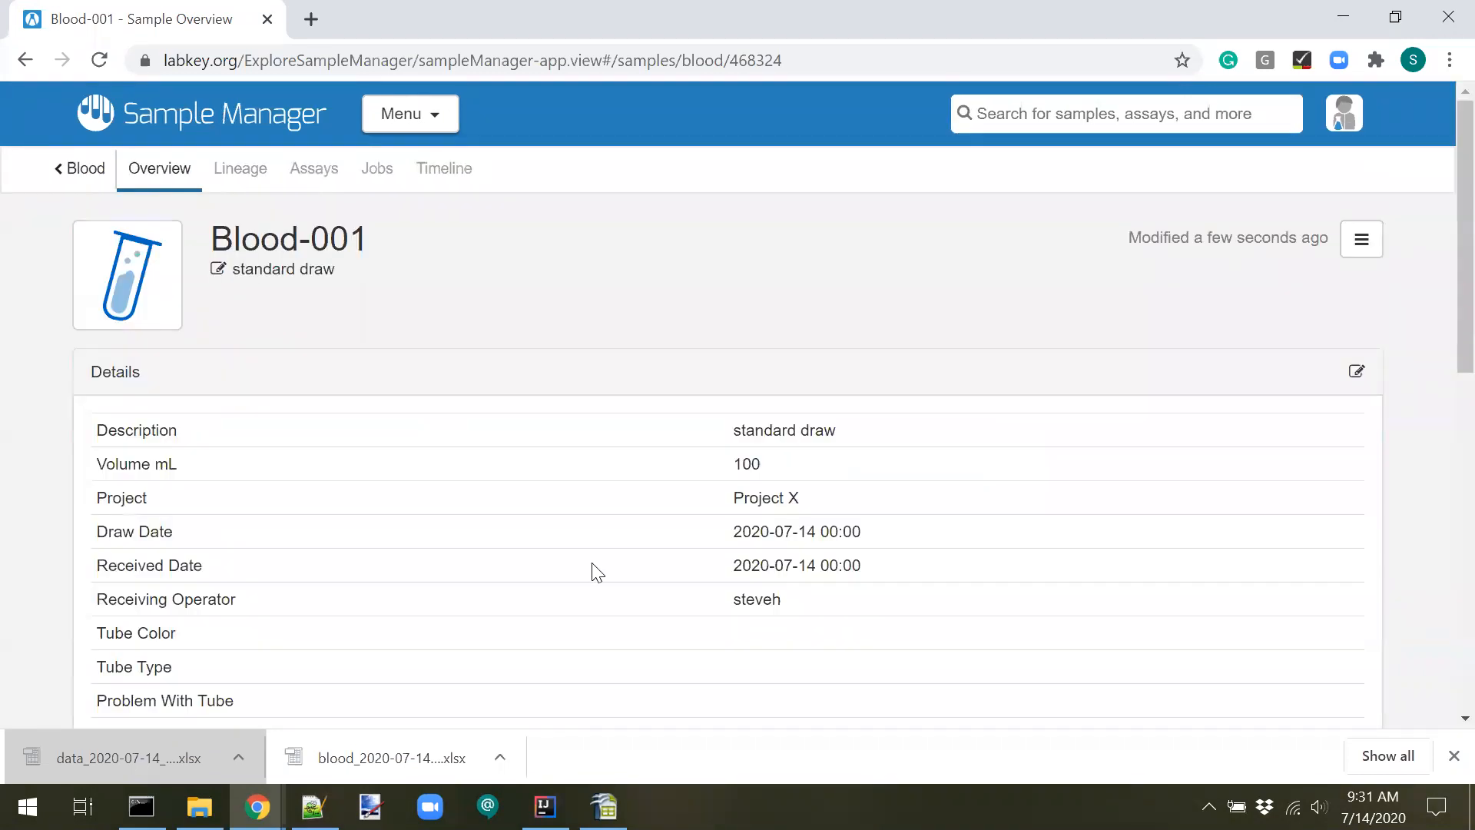
scroll(597, 572, "down", 6)
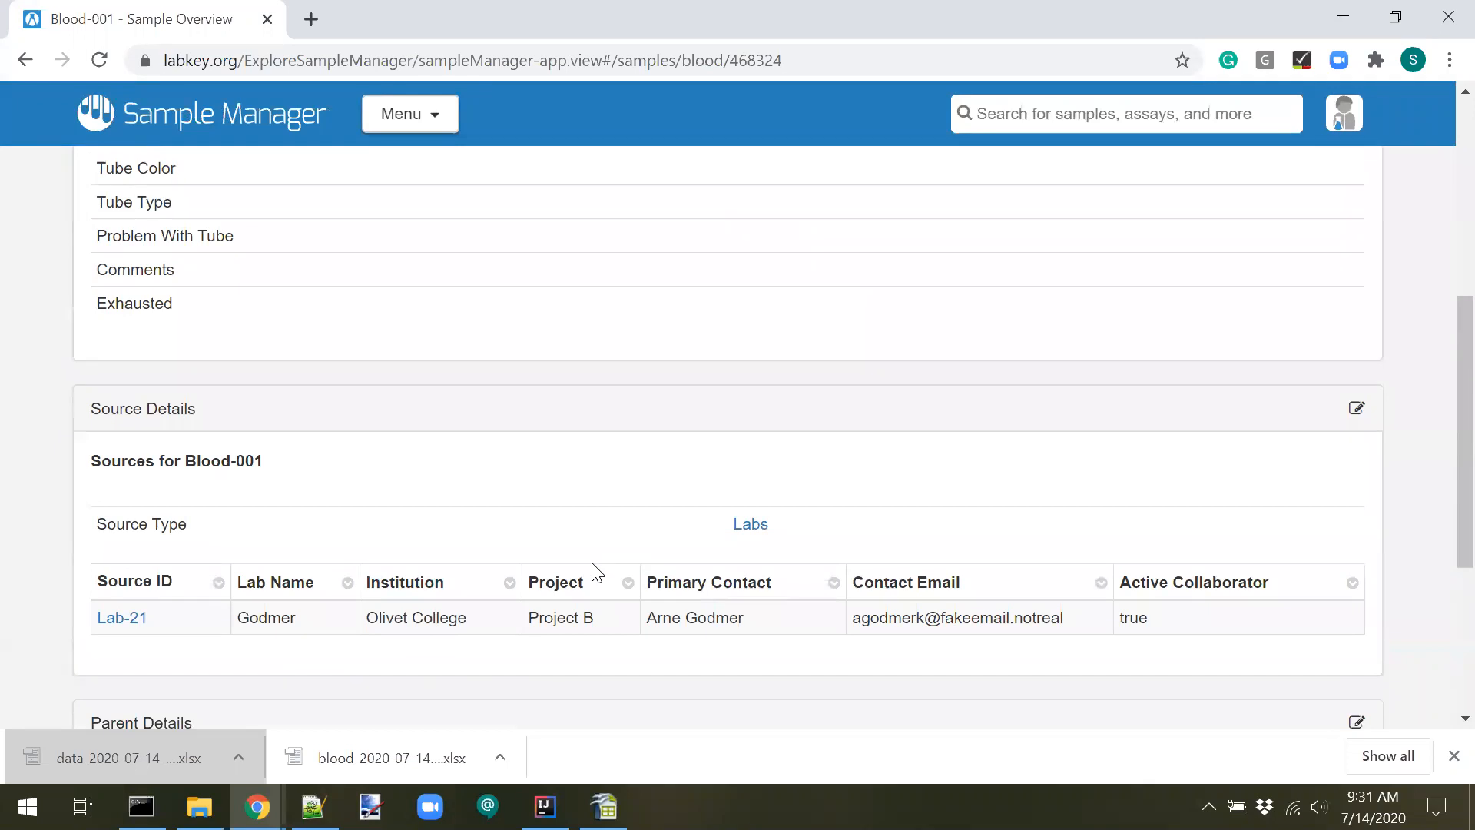
scroll(593, 571, "up", 7)
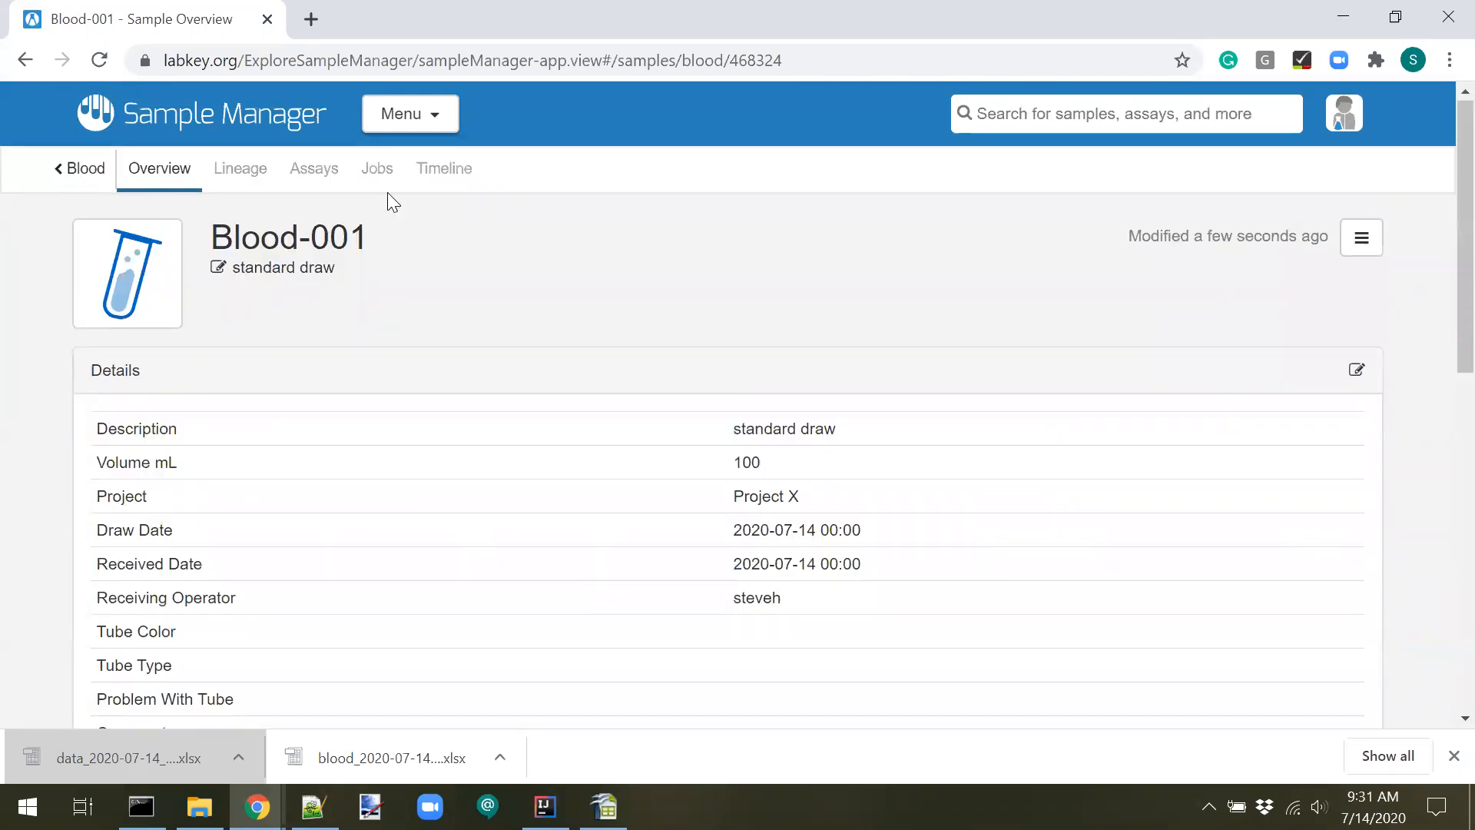
Examine the Blood-001 lineage graph with its Lab-21 and Blood-001 nodes, and view the sample's assay results and jobs.
left_click(245, 176)
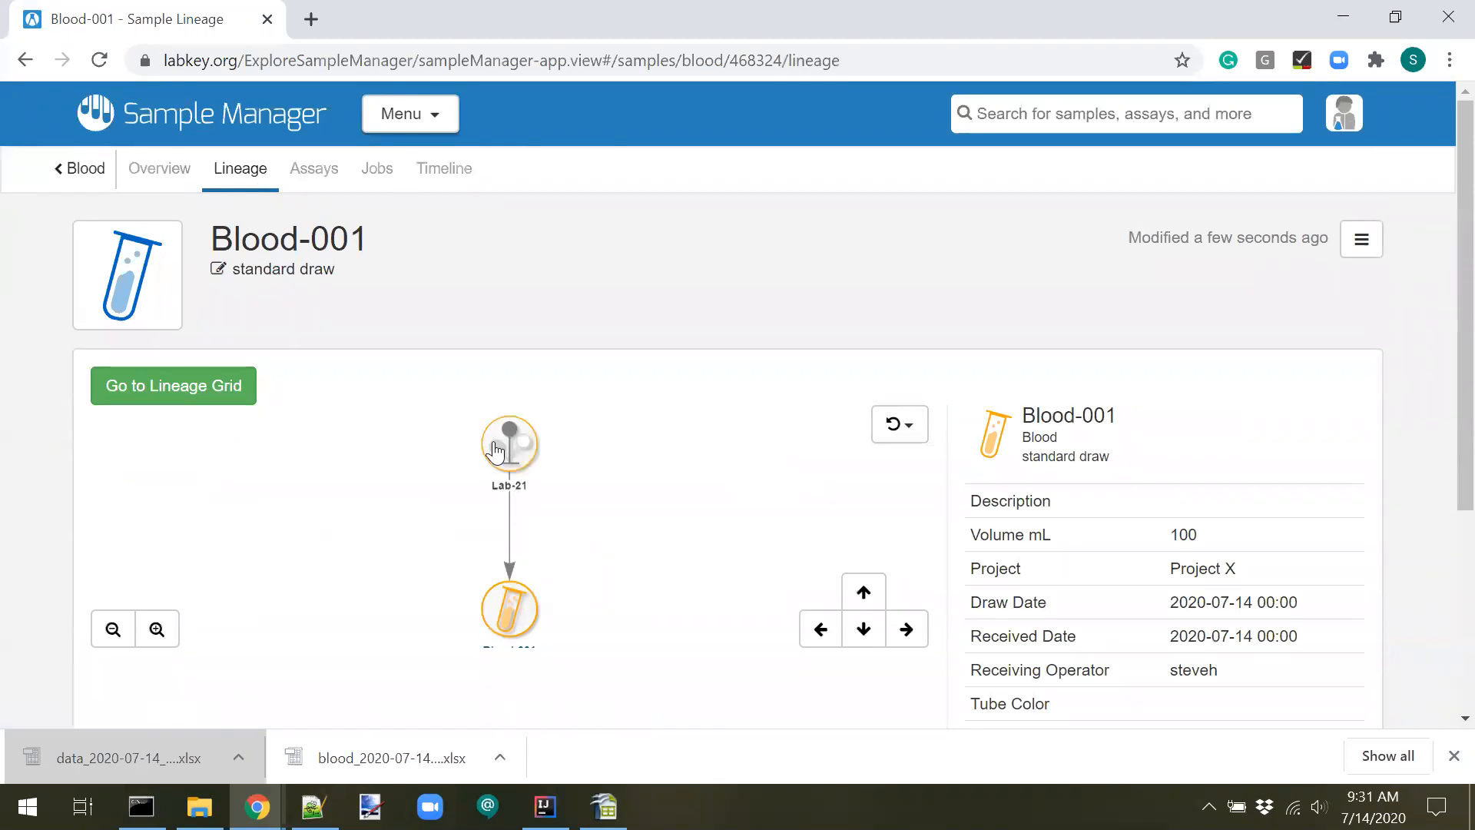
left_click(496, 452)
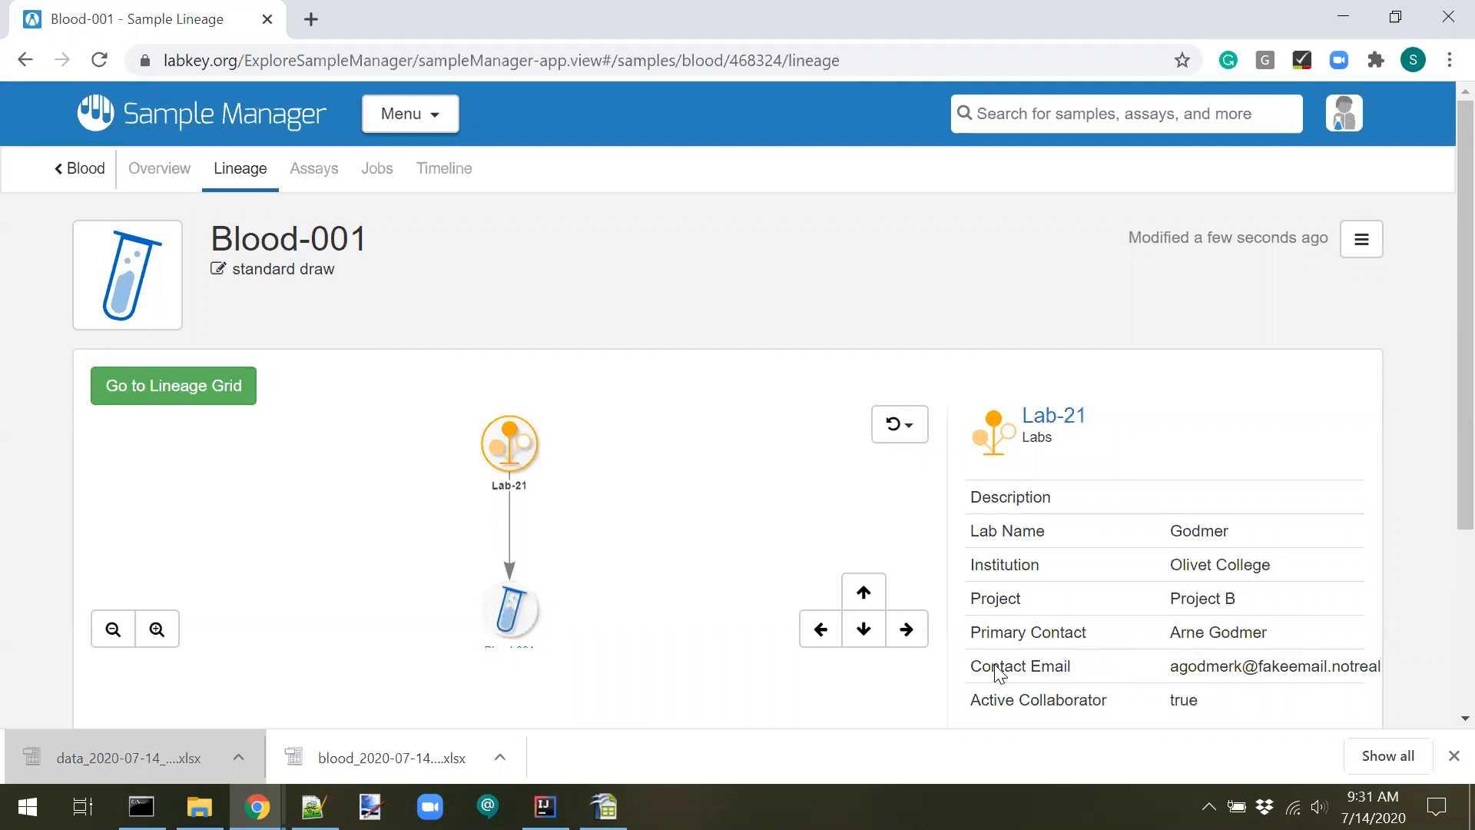
left_click(507, 599)
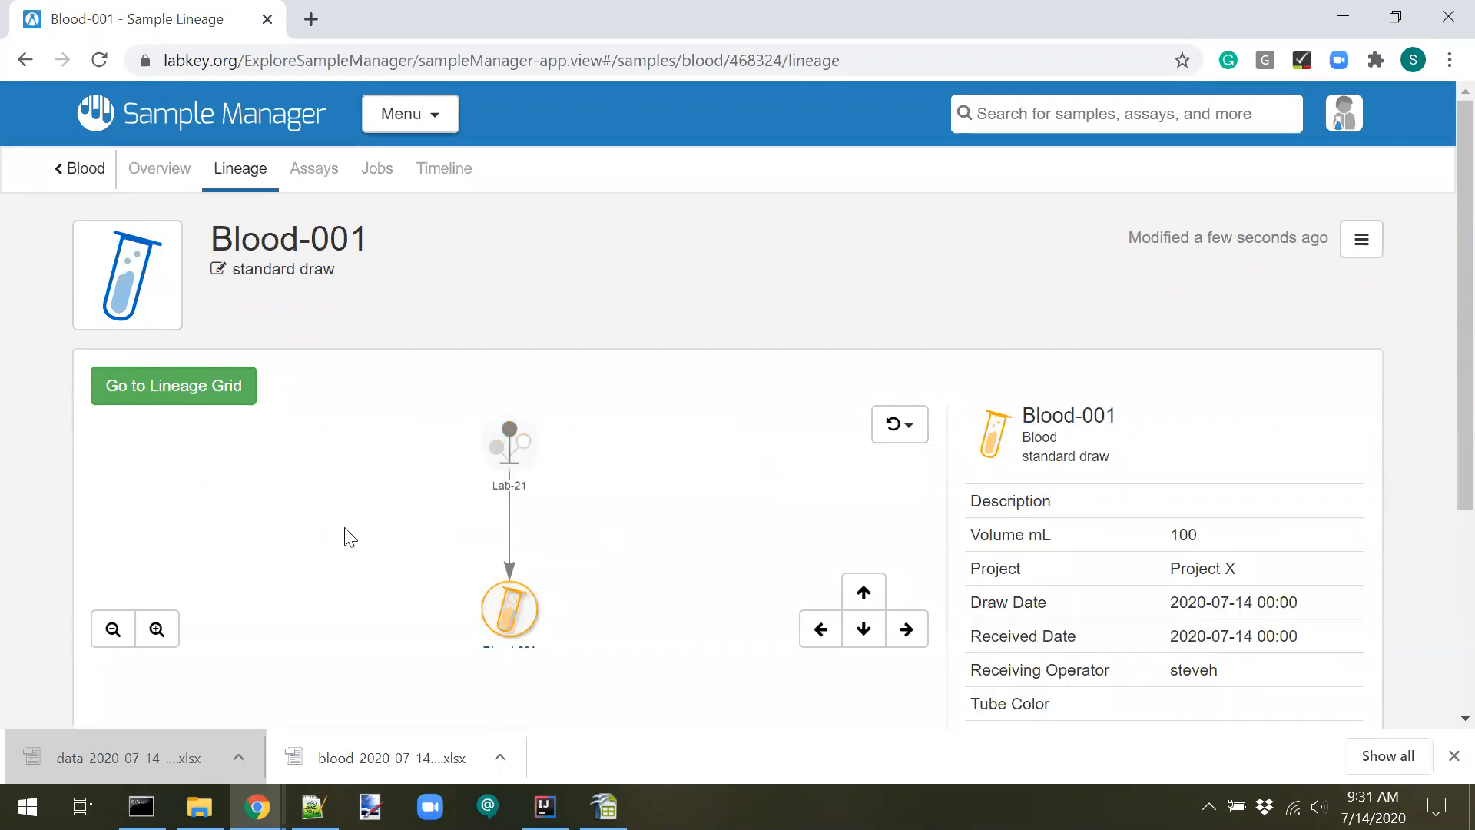
left_click(318, 175)
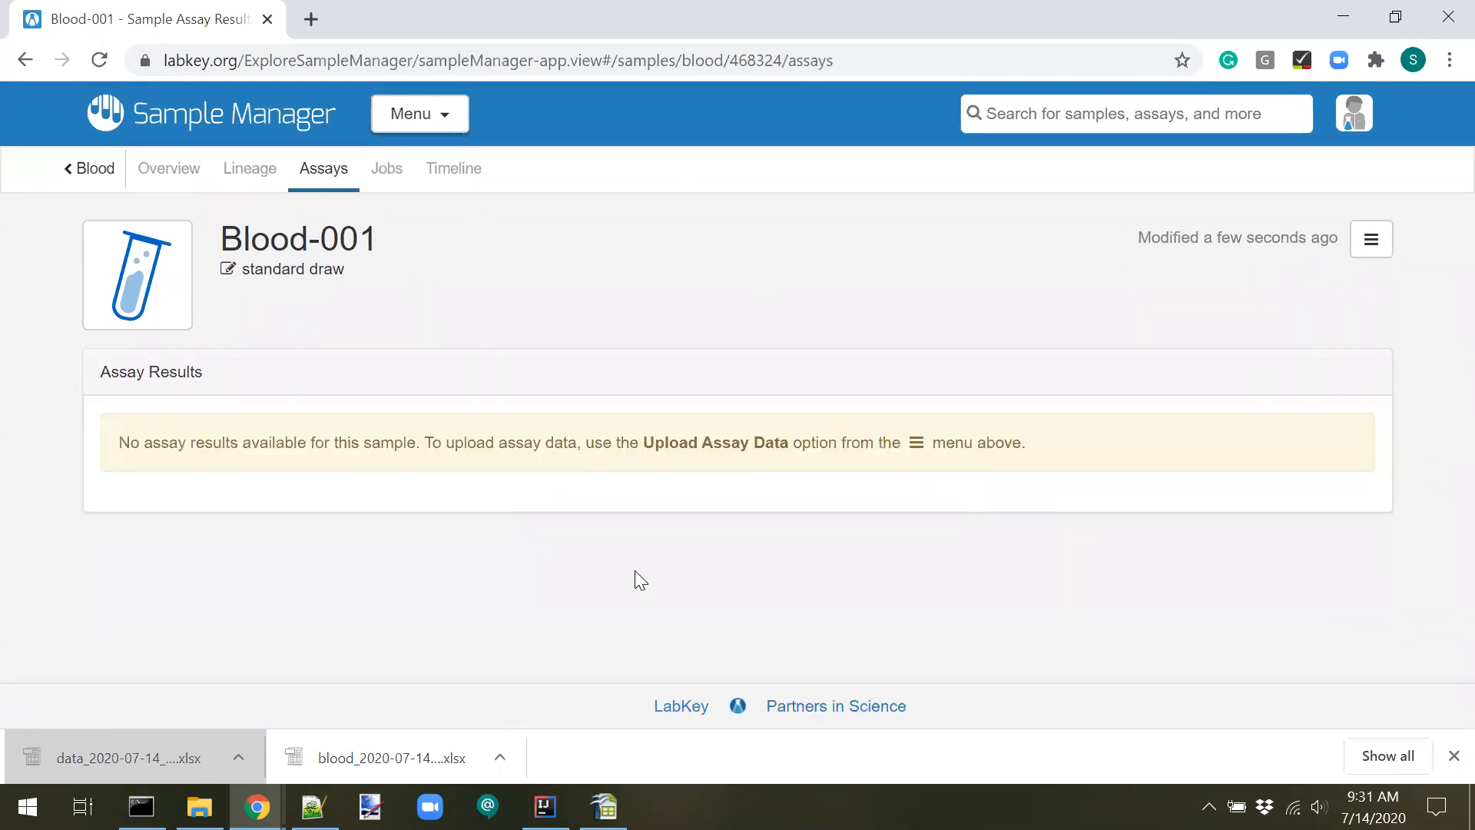
left_click(388, 173)
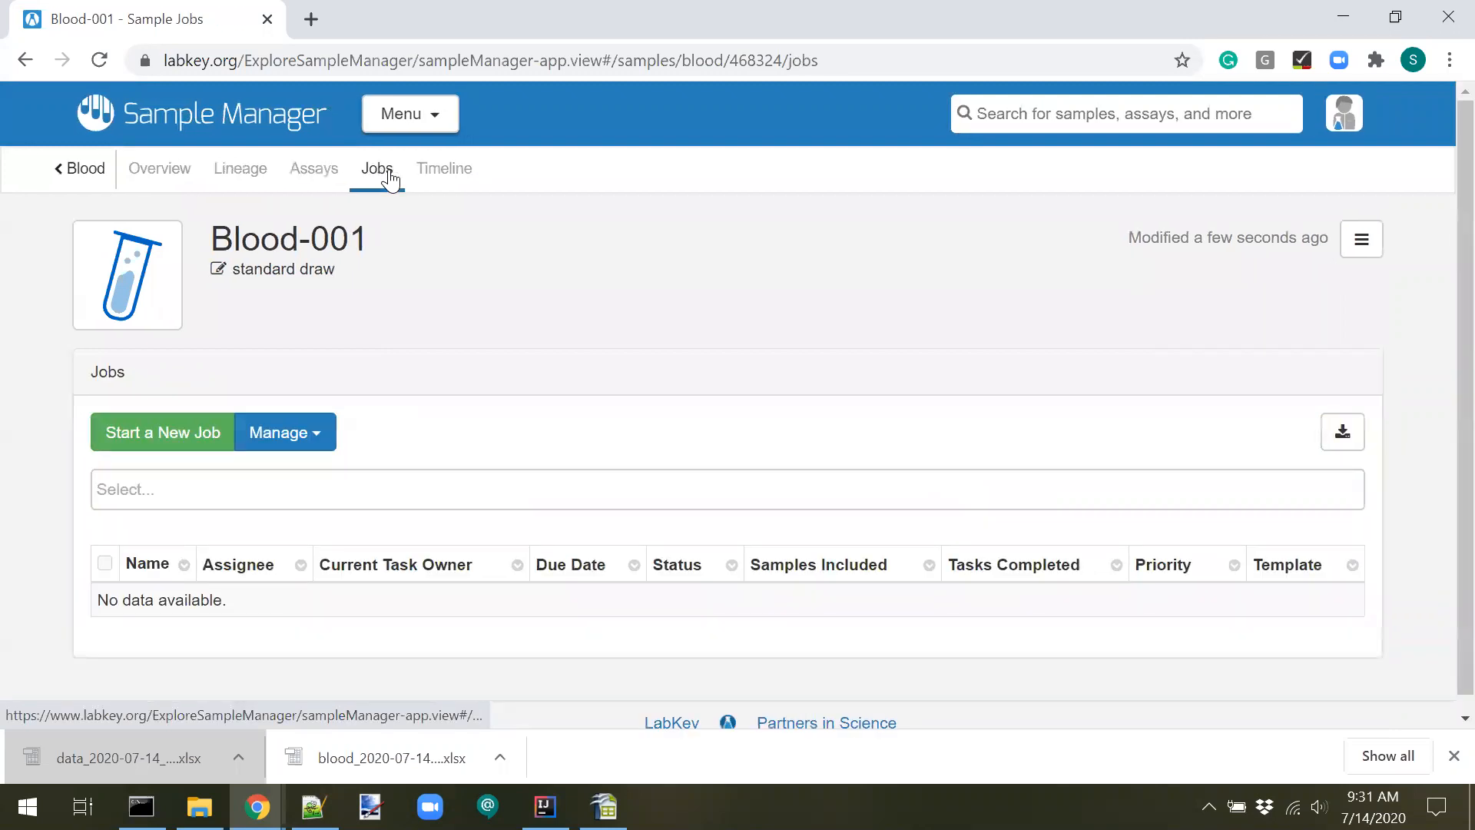
Open the event timeline of Blood-001 and inspect the details of its registration and update events.
left_click(434, 170)
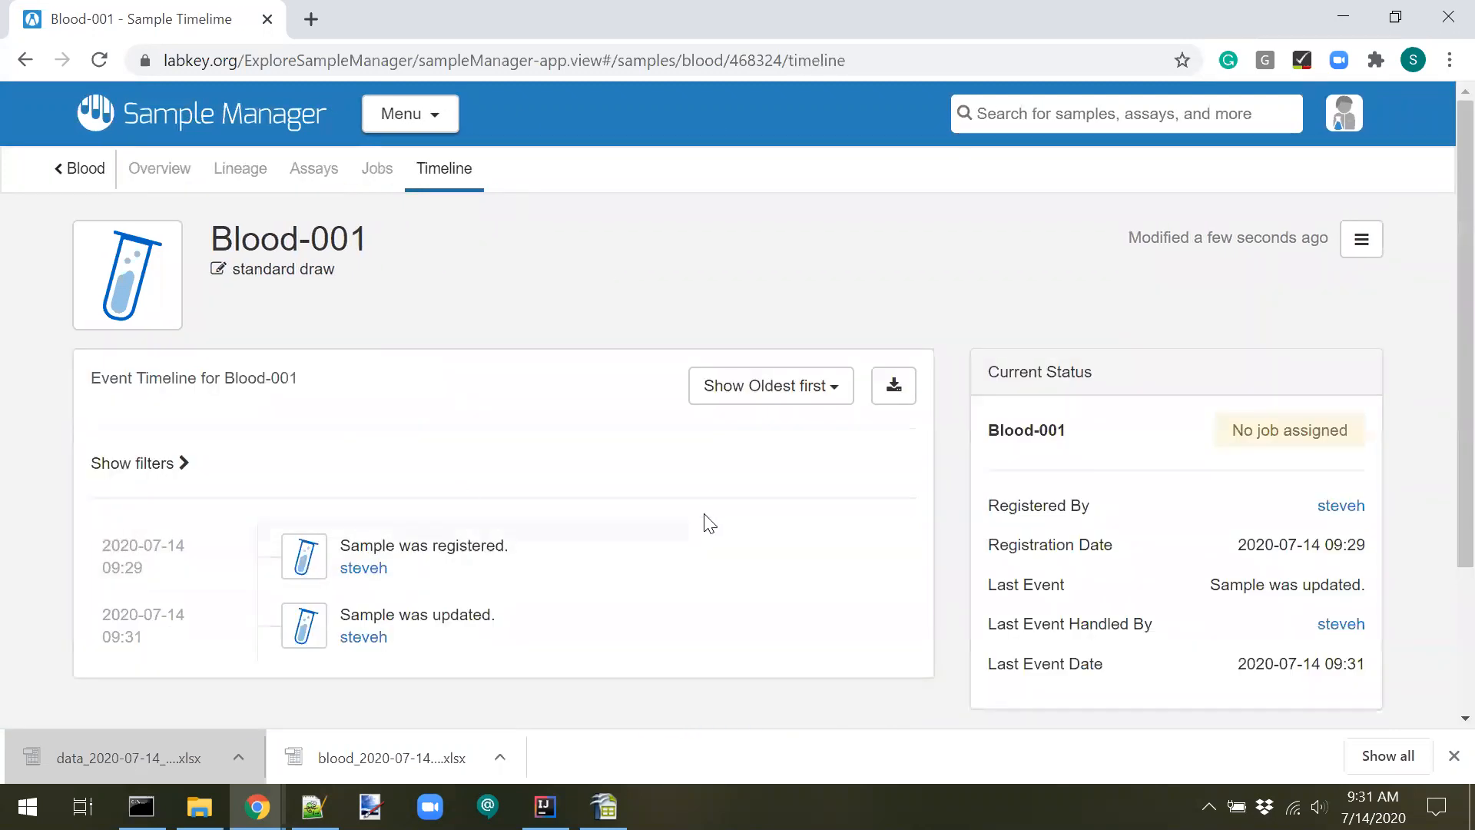
scroll(703, 517, "down", 1)
left_click(524, 483)
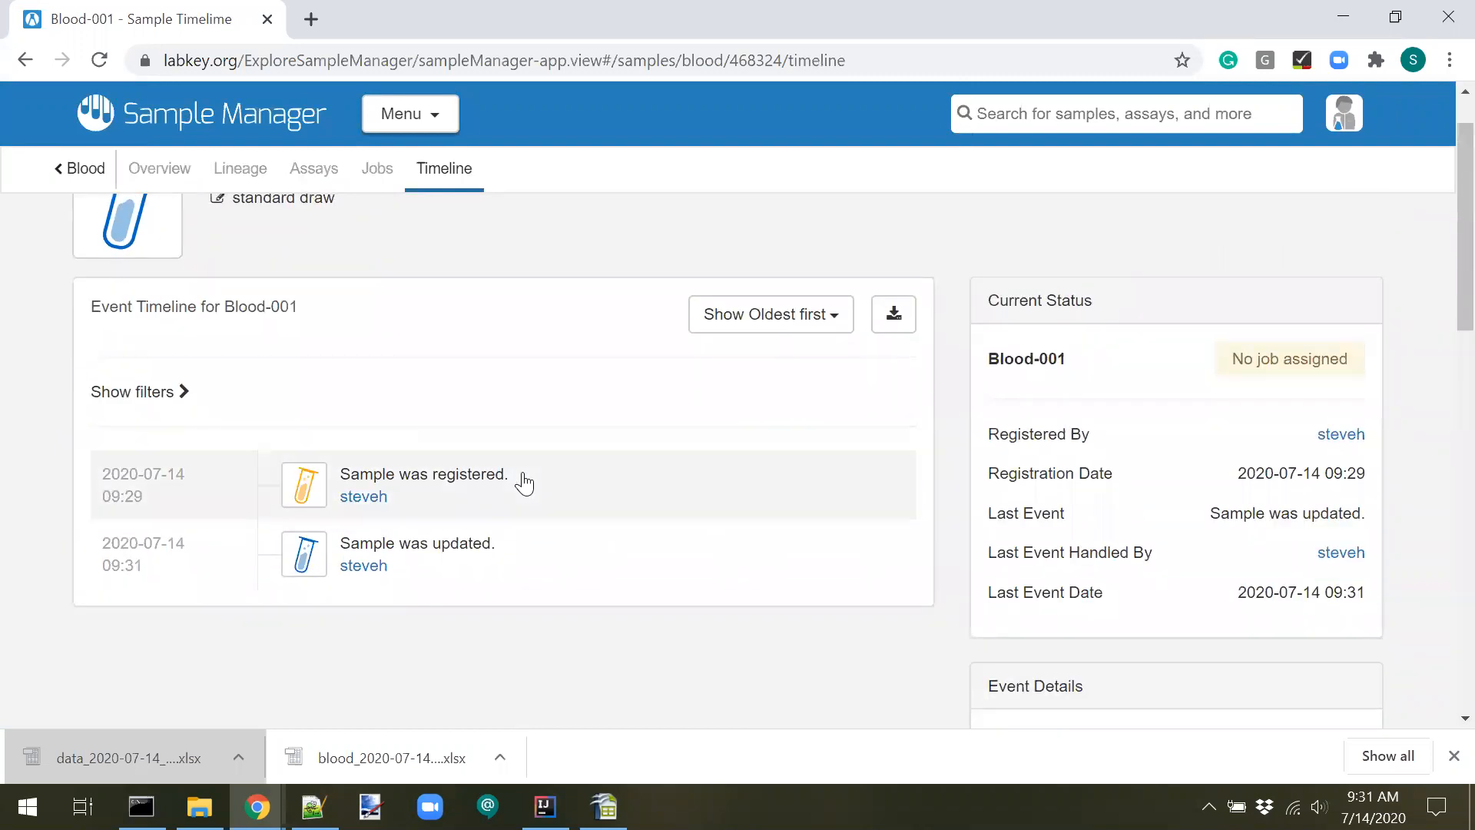
scroll(926, 524, "down", 3)
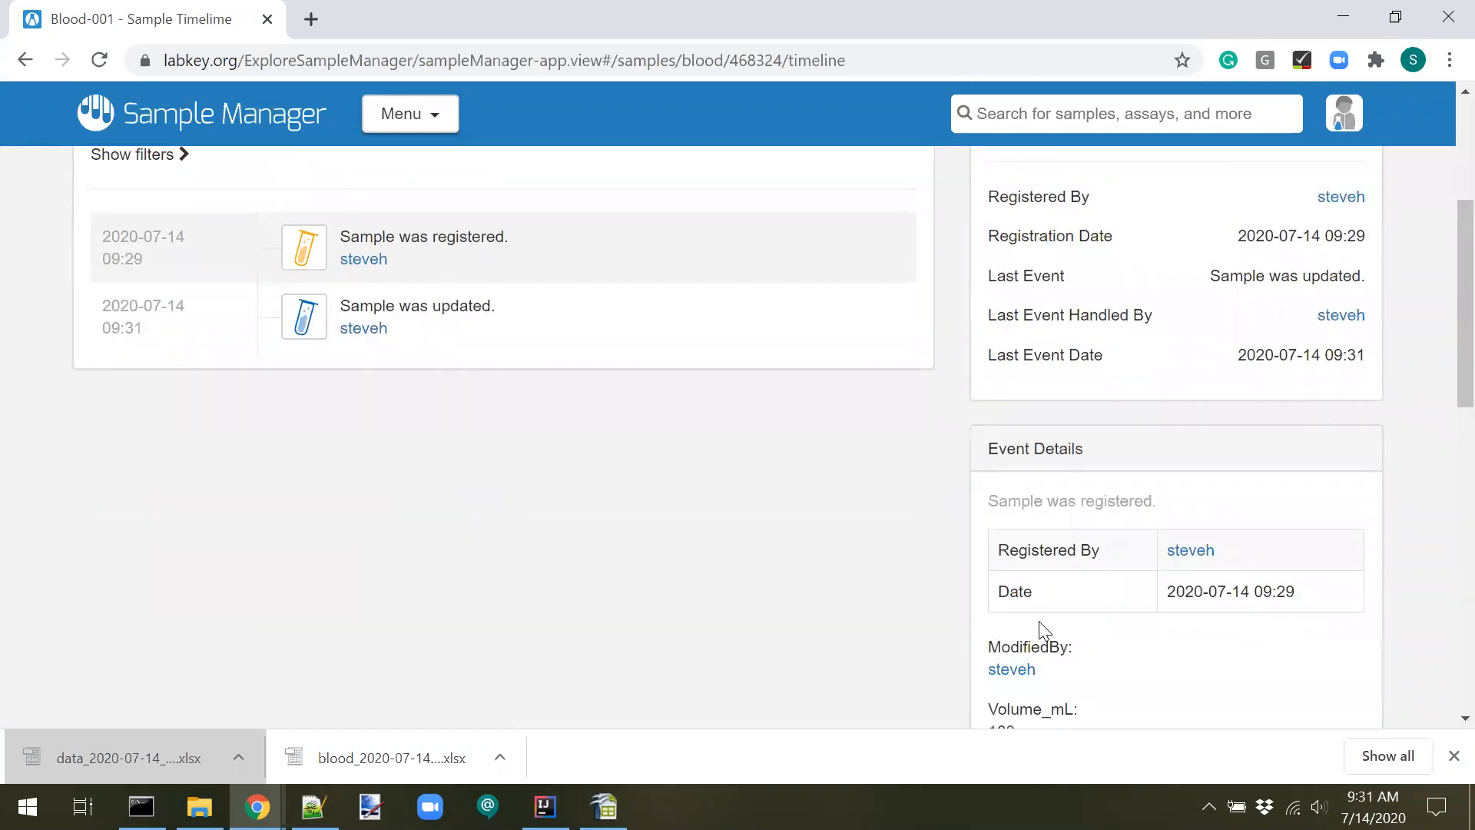
left_click(611, 334)
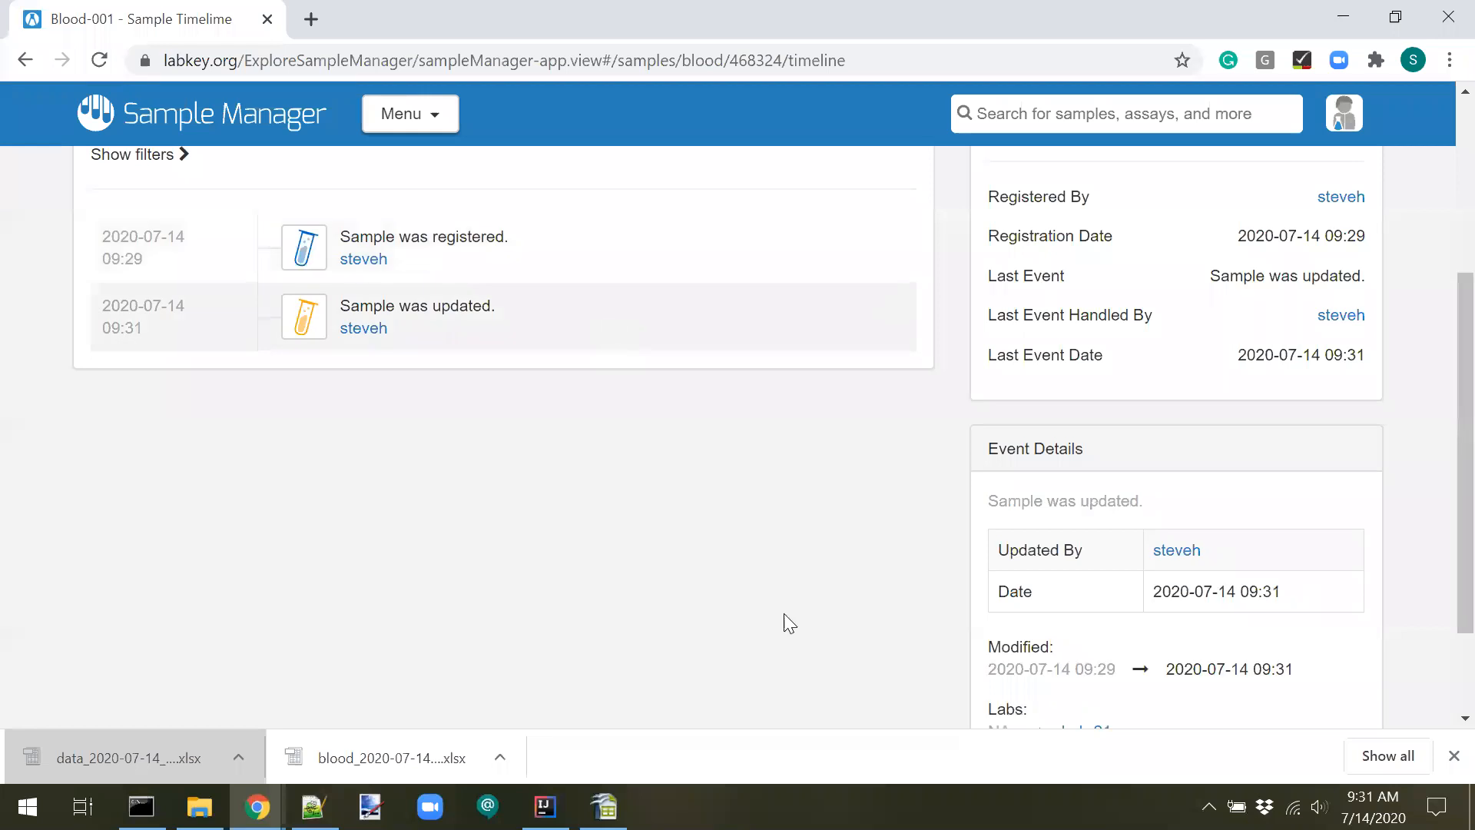
scroll(879, 618, "down", 1)
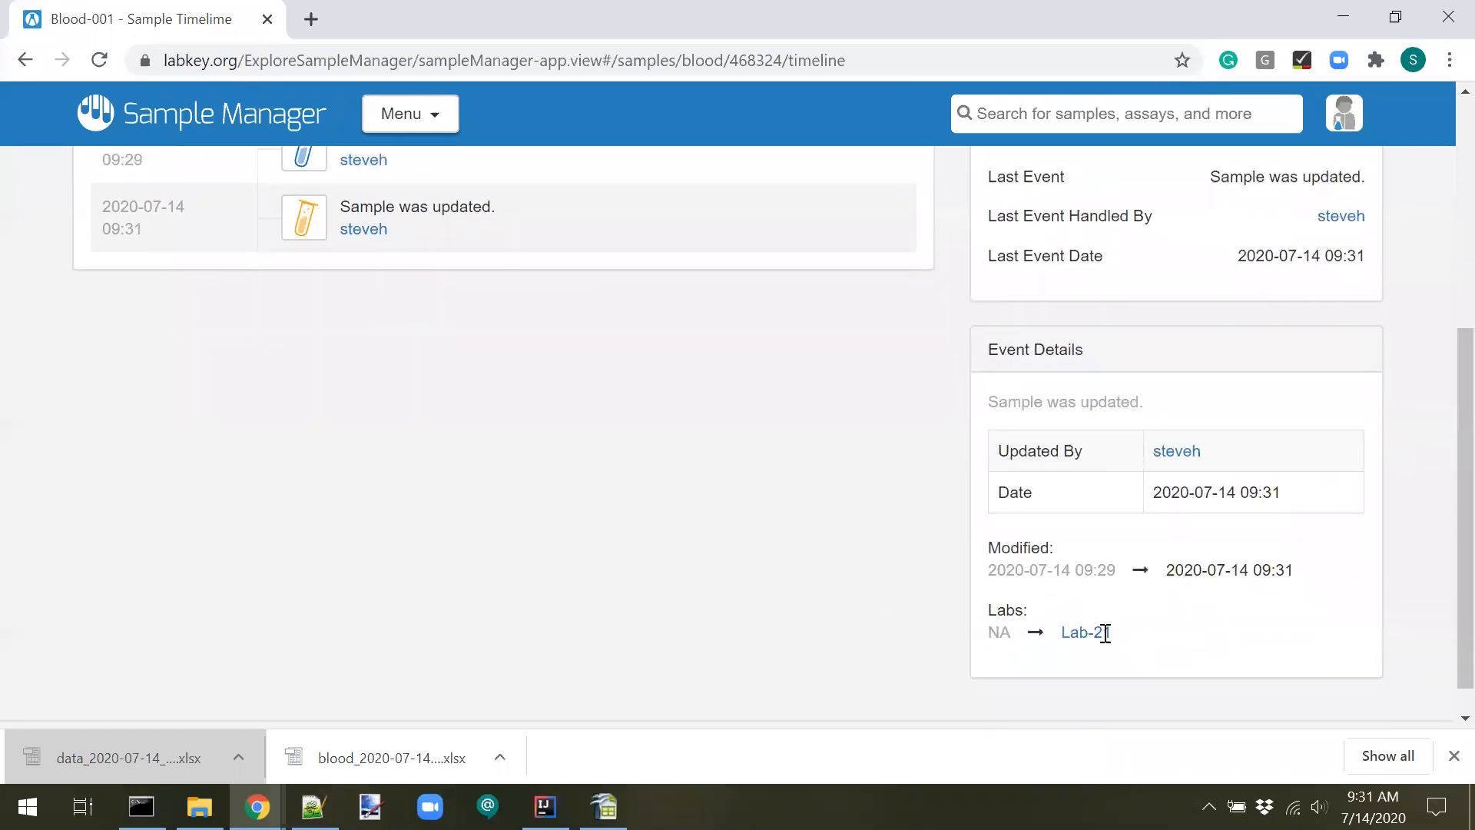
left_click_drag(1105, 632, 956, 662)
left_click(839, 548)
scroll(839, 548, "up", 5)
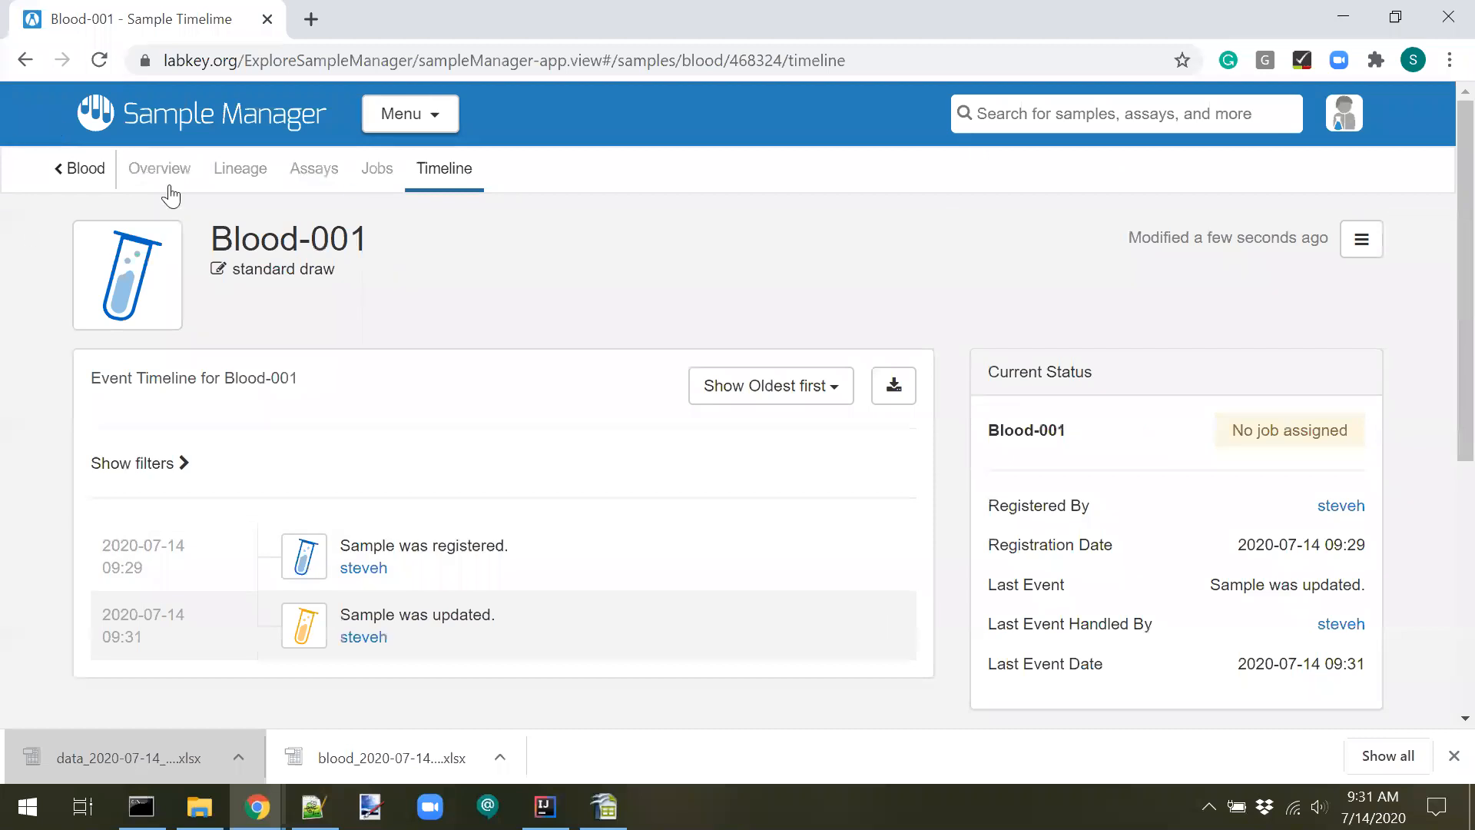
Return to the Blood sample list, select only Blood-001 and start a job with the selected sample.
left_click(80, 169)
scroll(446, 421, "down", 3)
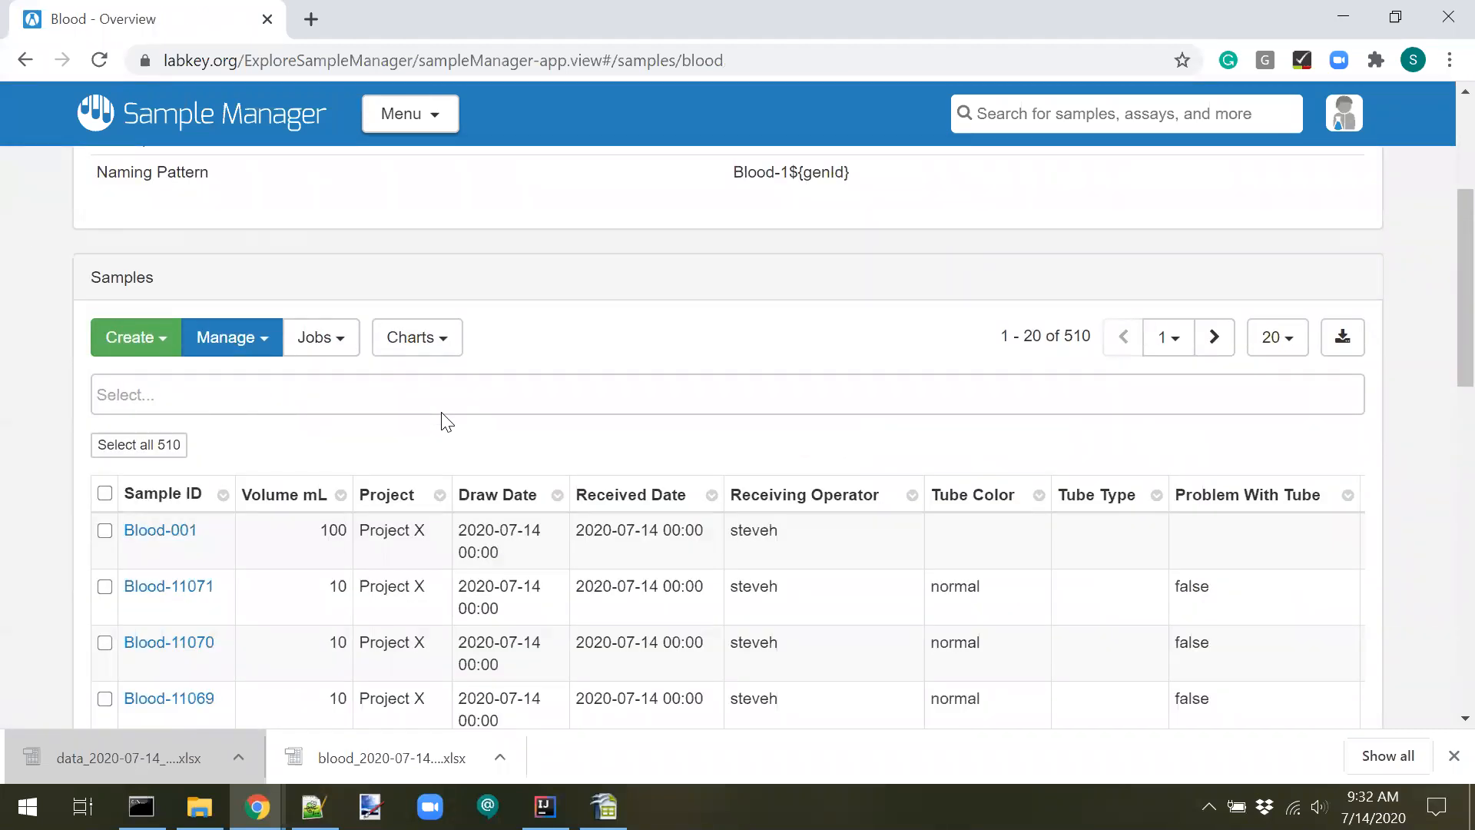
left_click(105, 531)
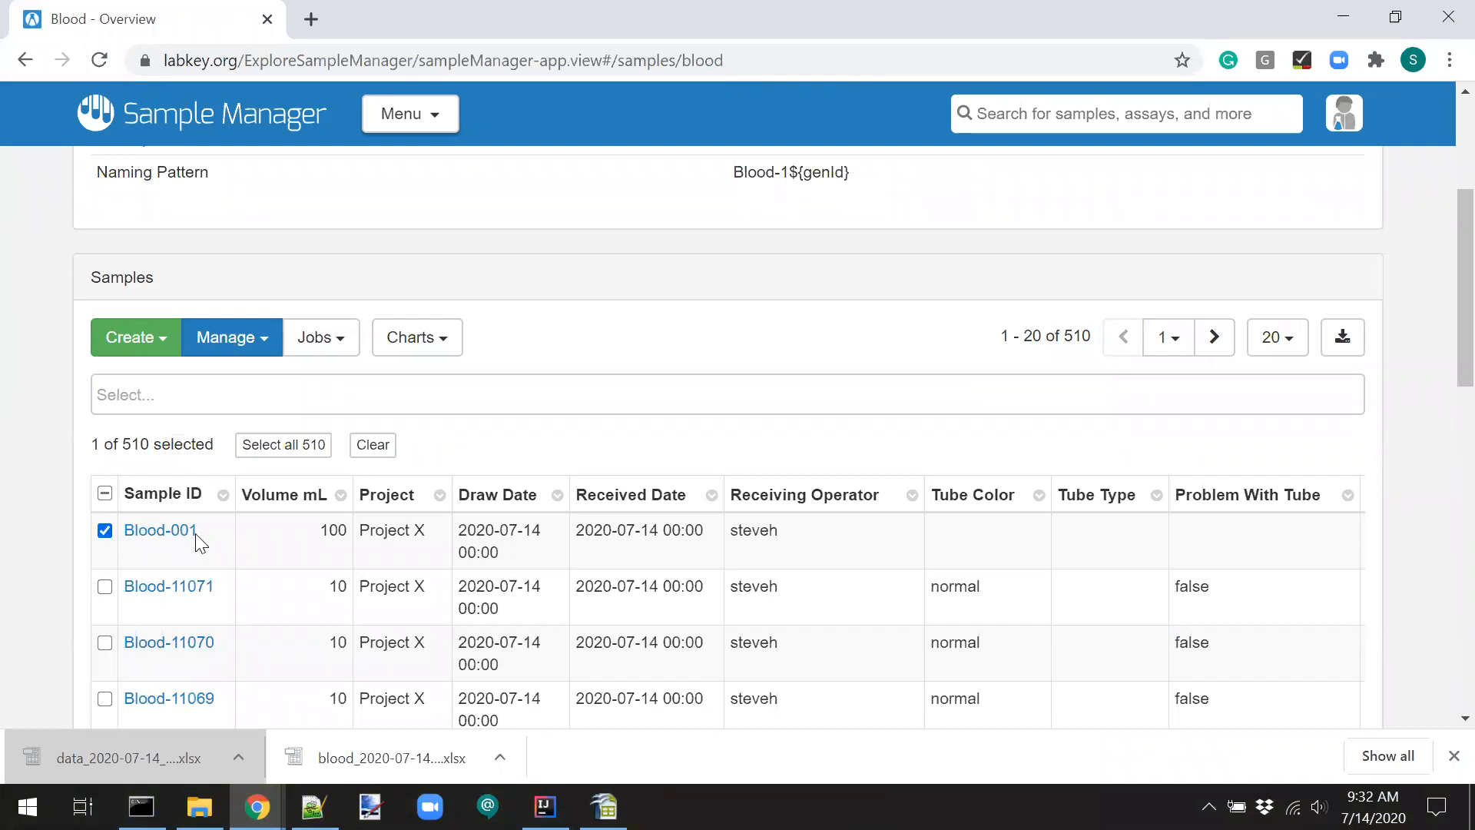
scroll(206, 547, "up", 4)
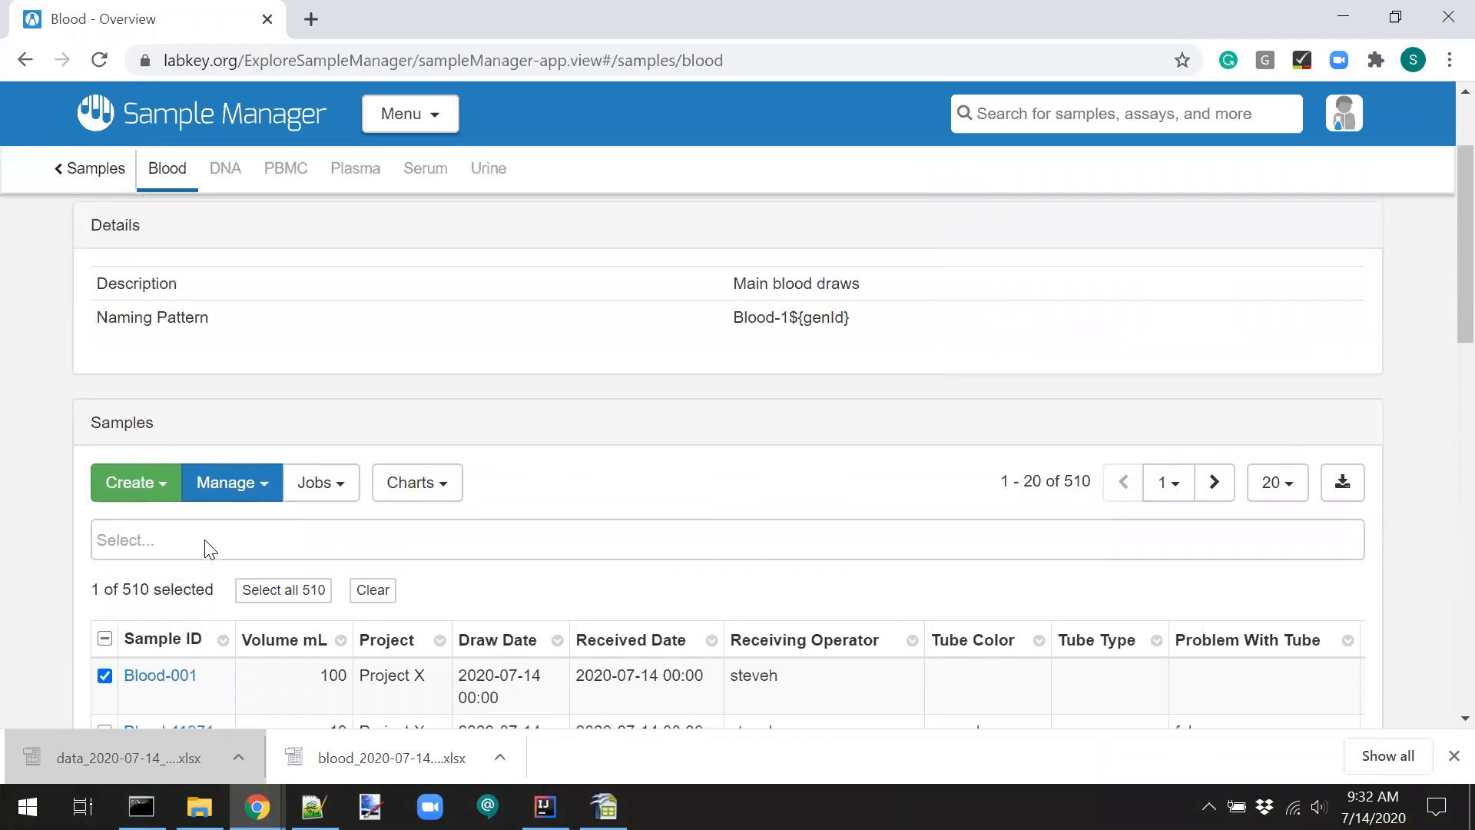
scroll(205, 539, "down", 3)
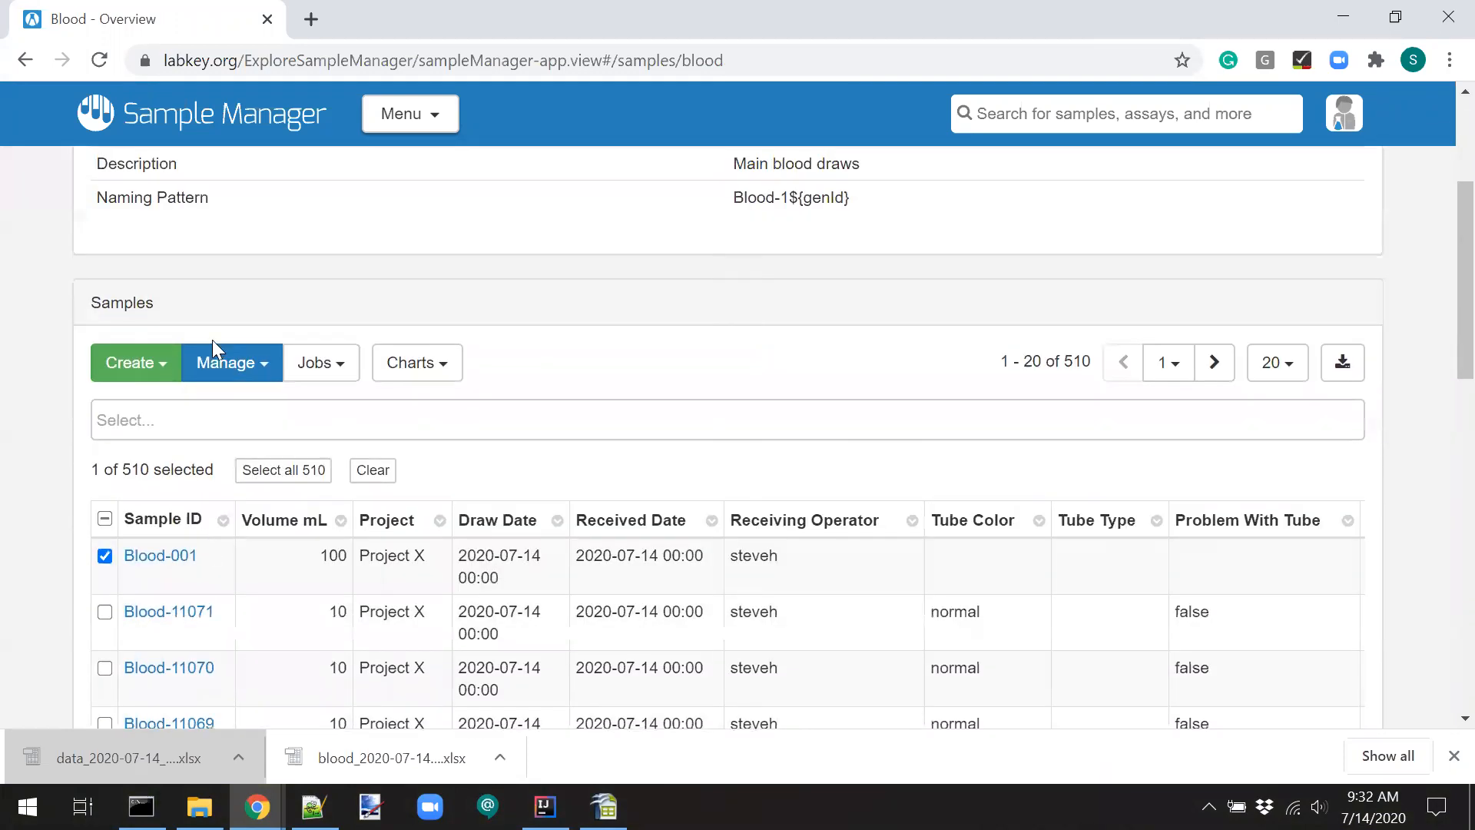
left_click(337, 371)
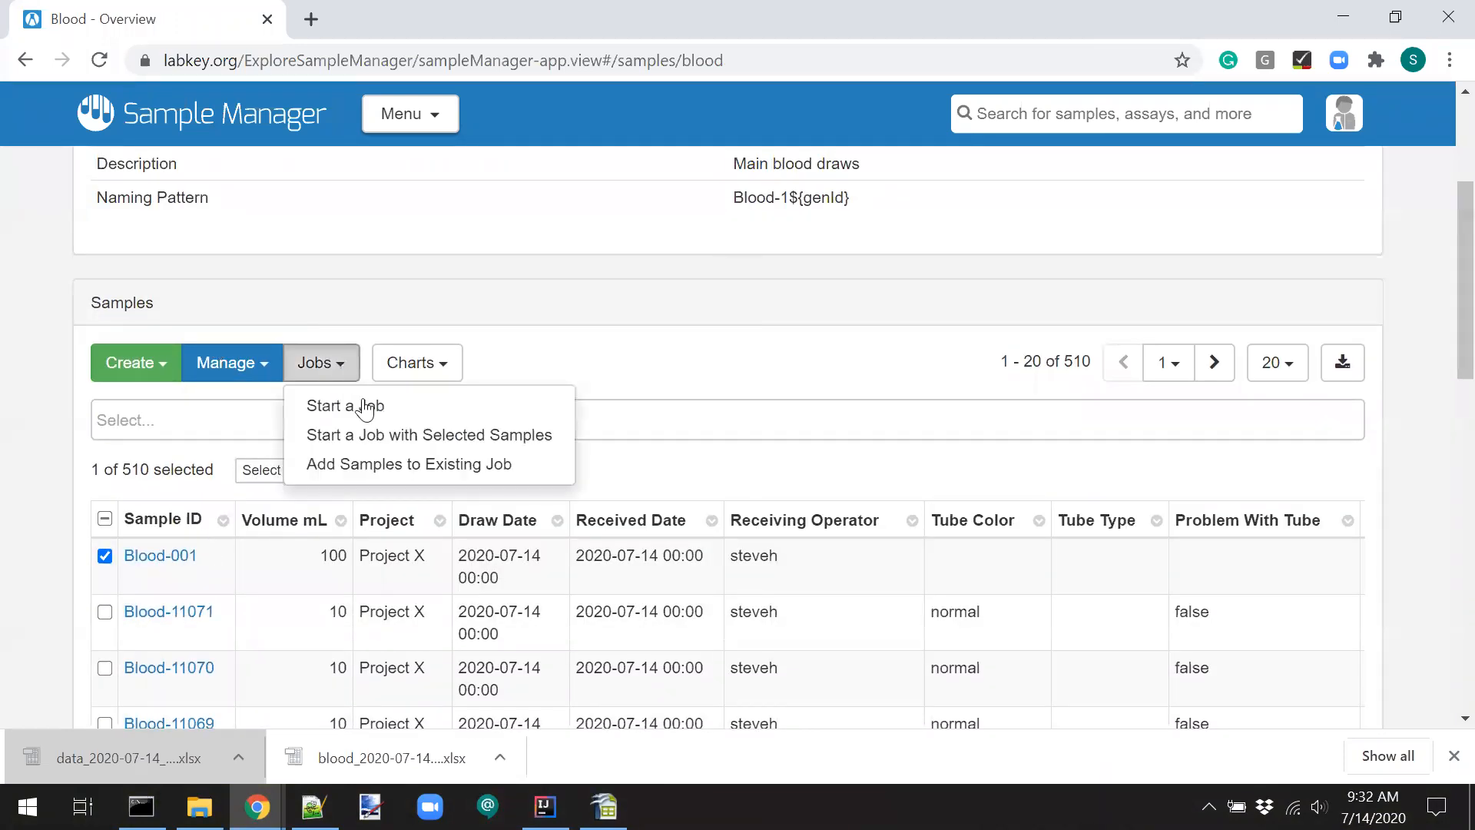
left_click(538, 436)
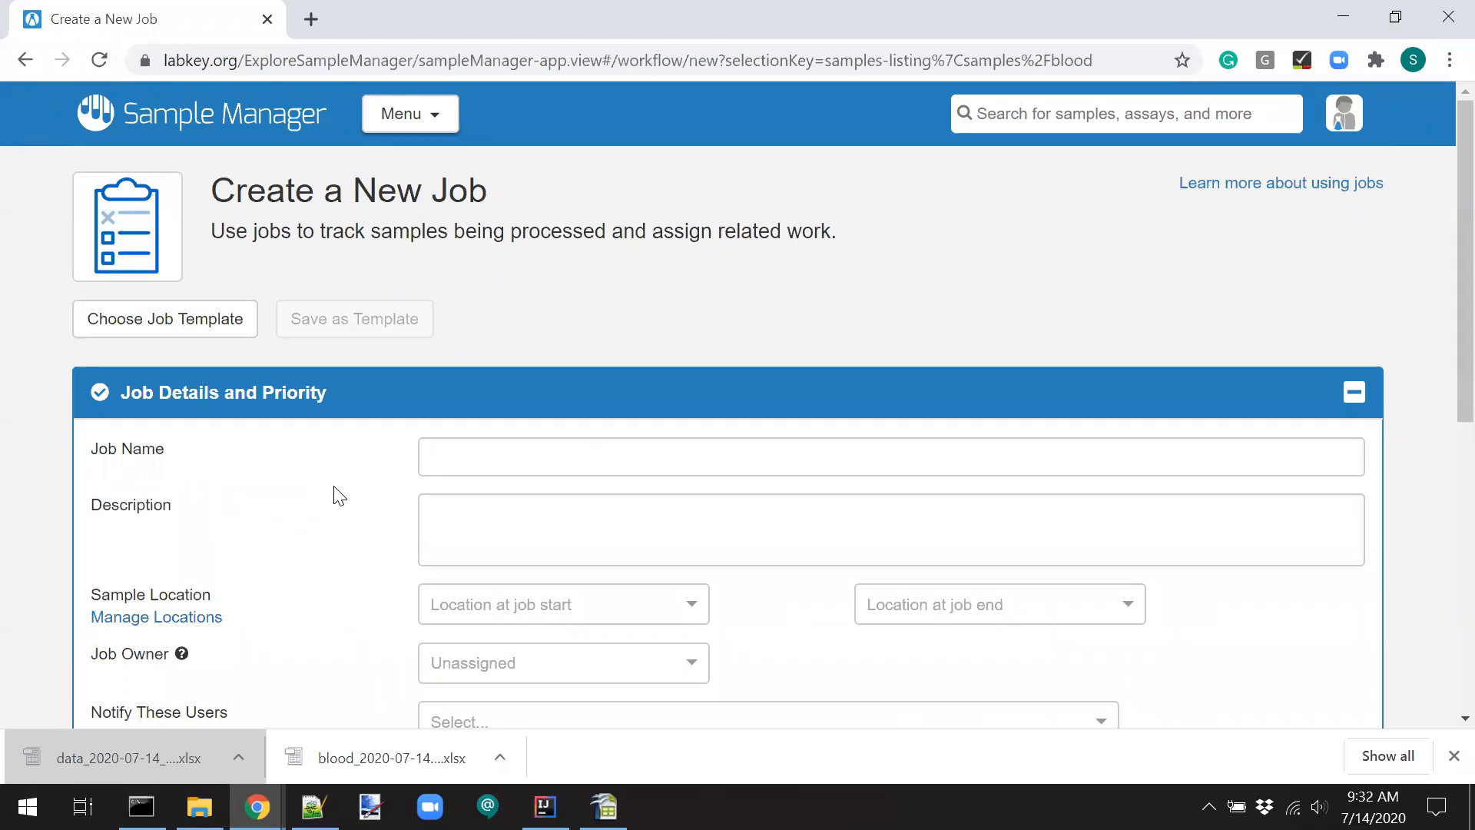
Look over the new job form and apply the Perform blood analyses job template.
scroll(338, 495, "down", 3)
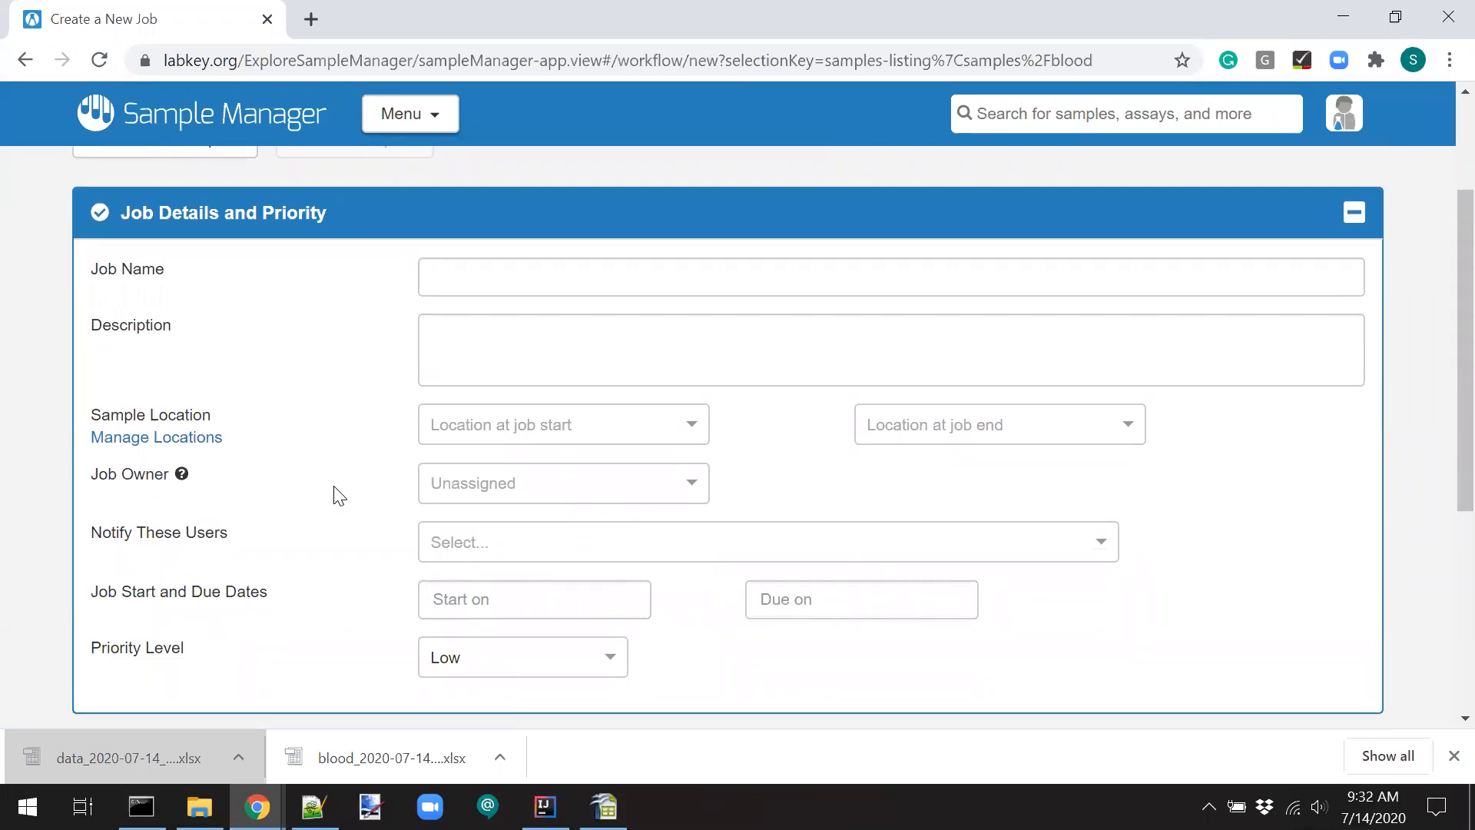
scroll(338, 495, "down", 3)
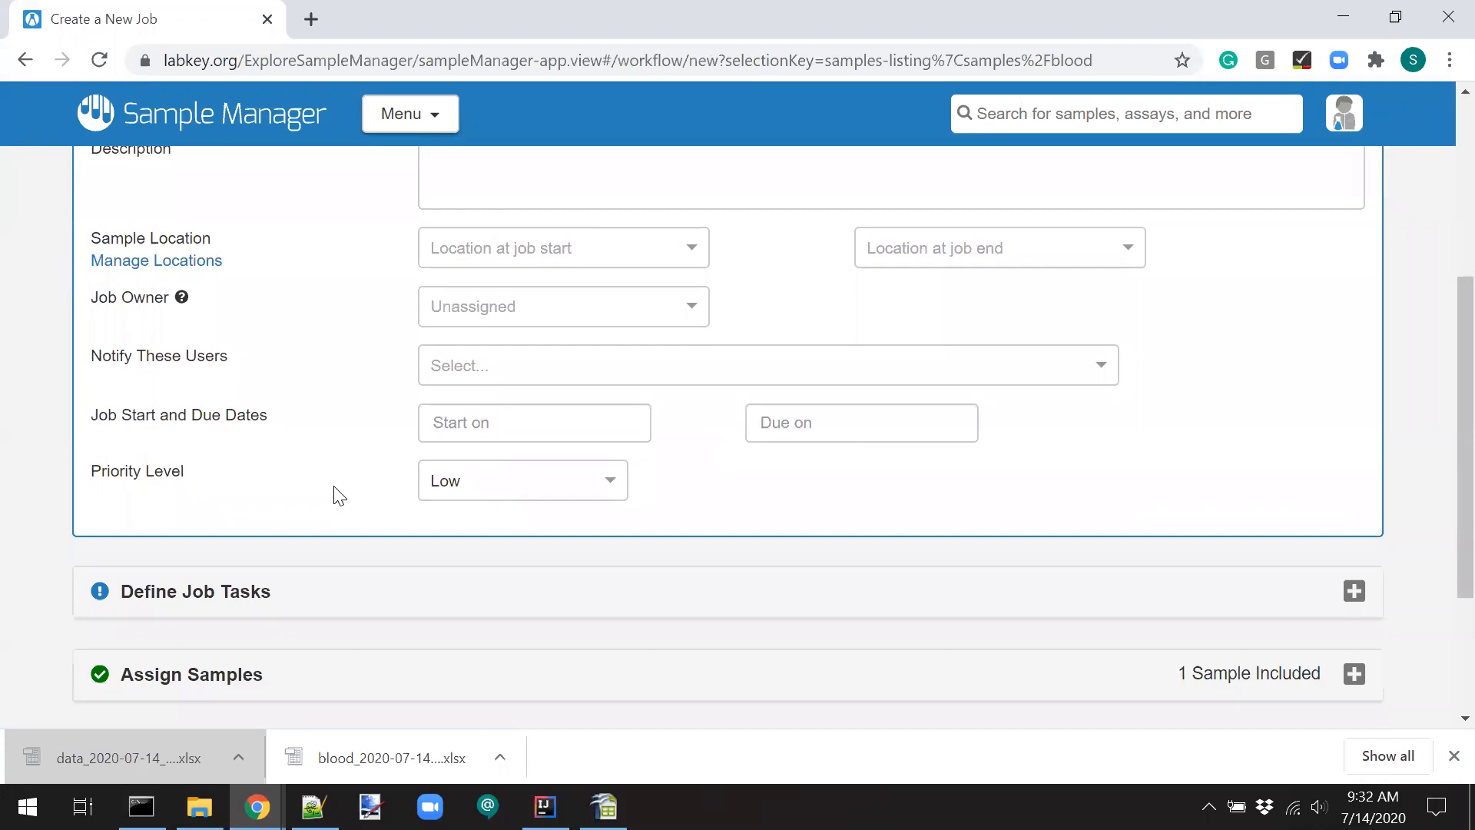
scroll(338, 495, "up", 6)
left_click(184, 323)
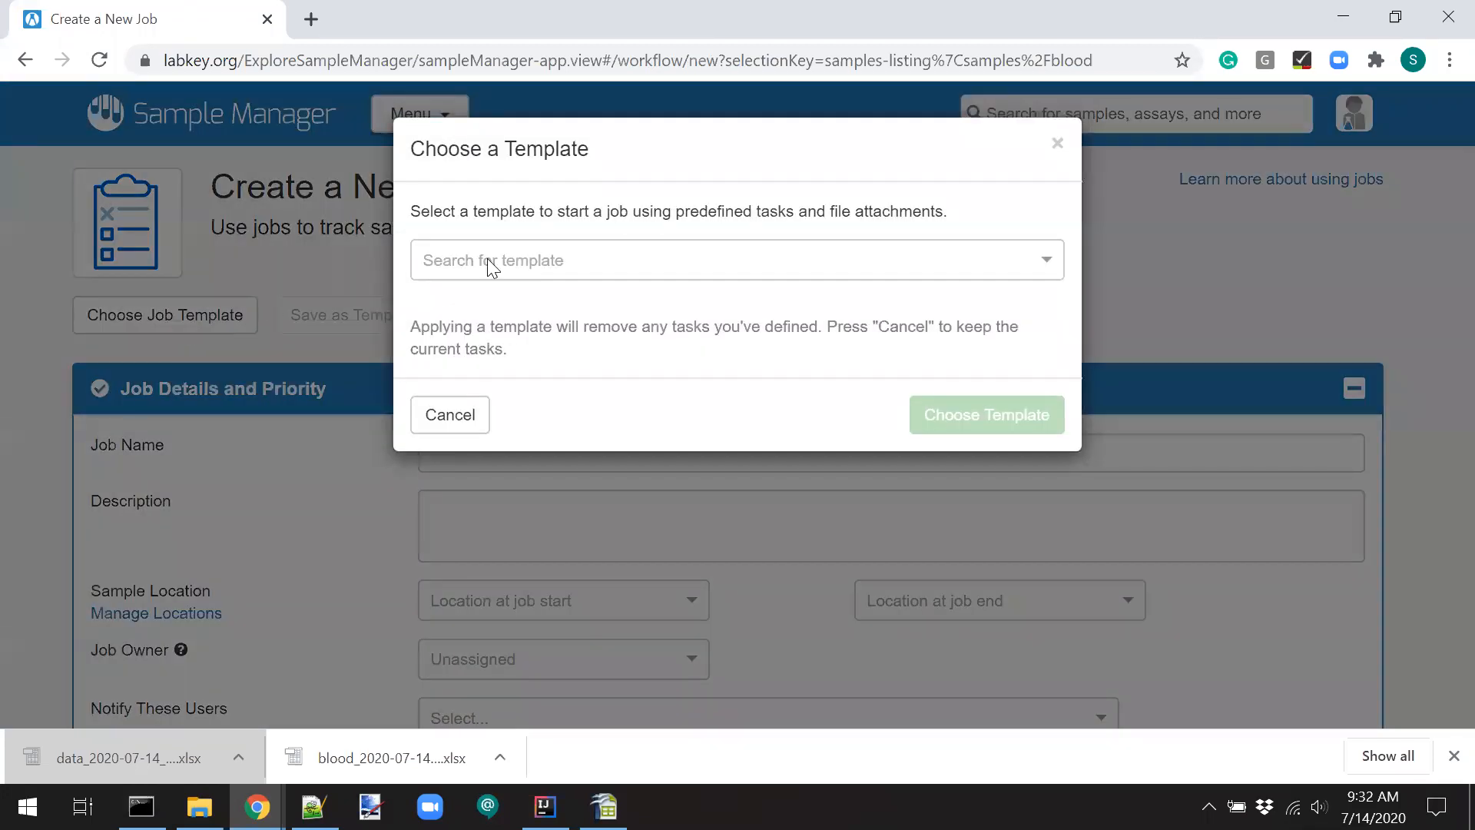
left_click(581, 267)
scroll(629, 398, "down", 2)
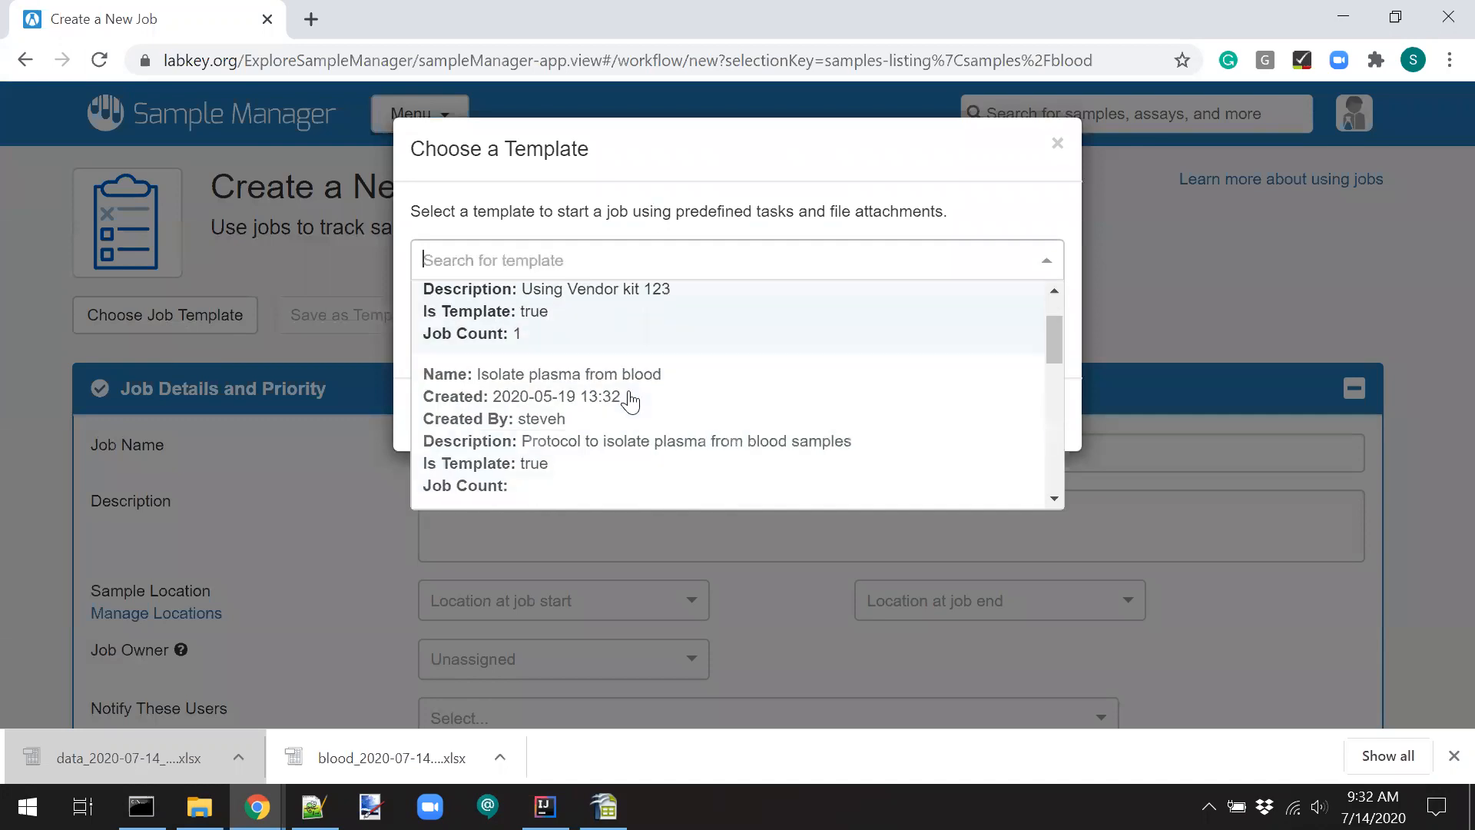
scroll(630, 401, "down", 5)
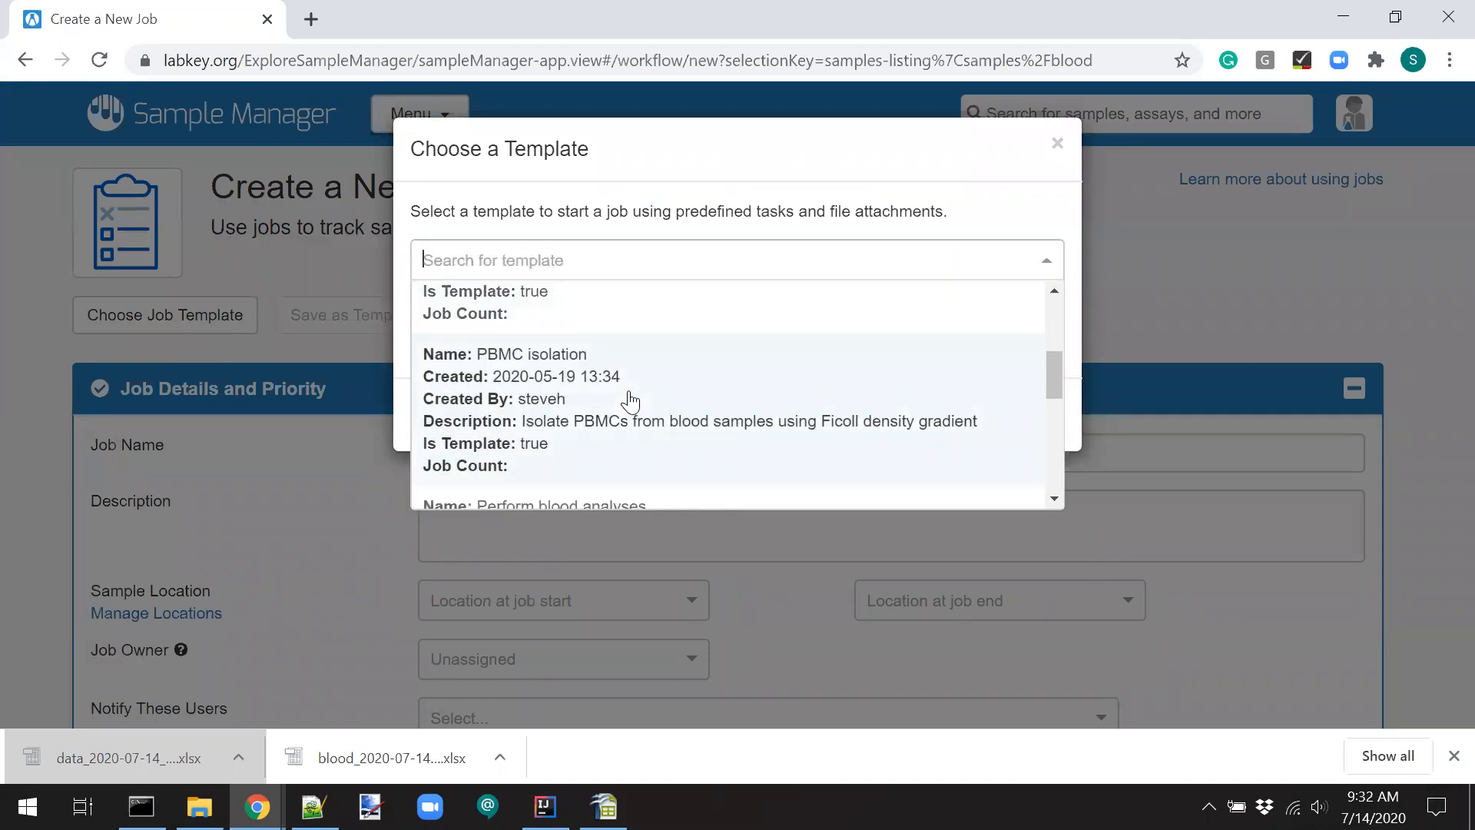
scroll(629, 400, "up", 3)
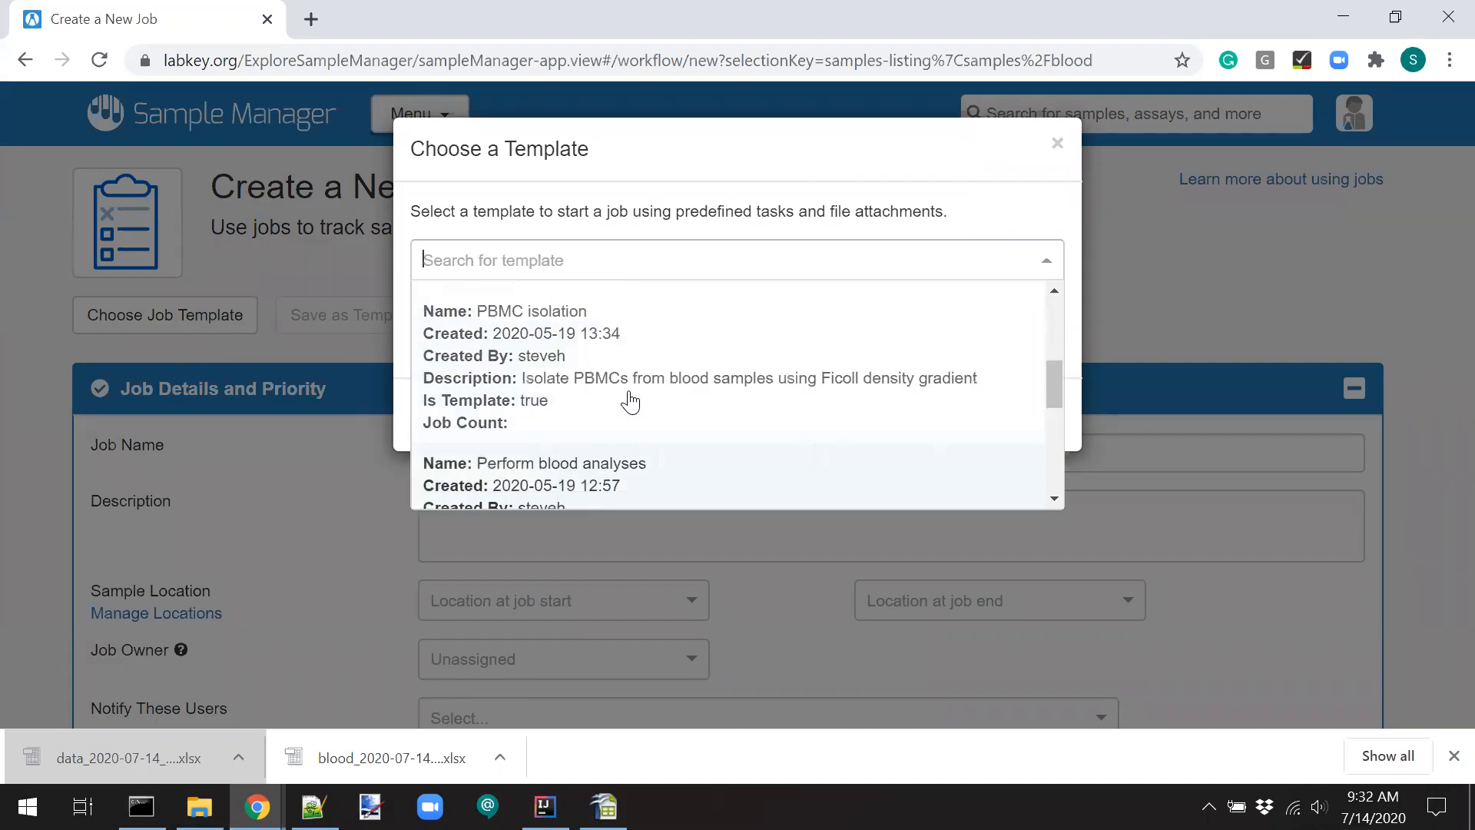
scroll(630, 400, "up", 1)
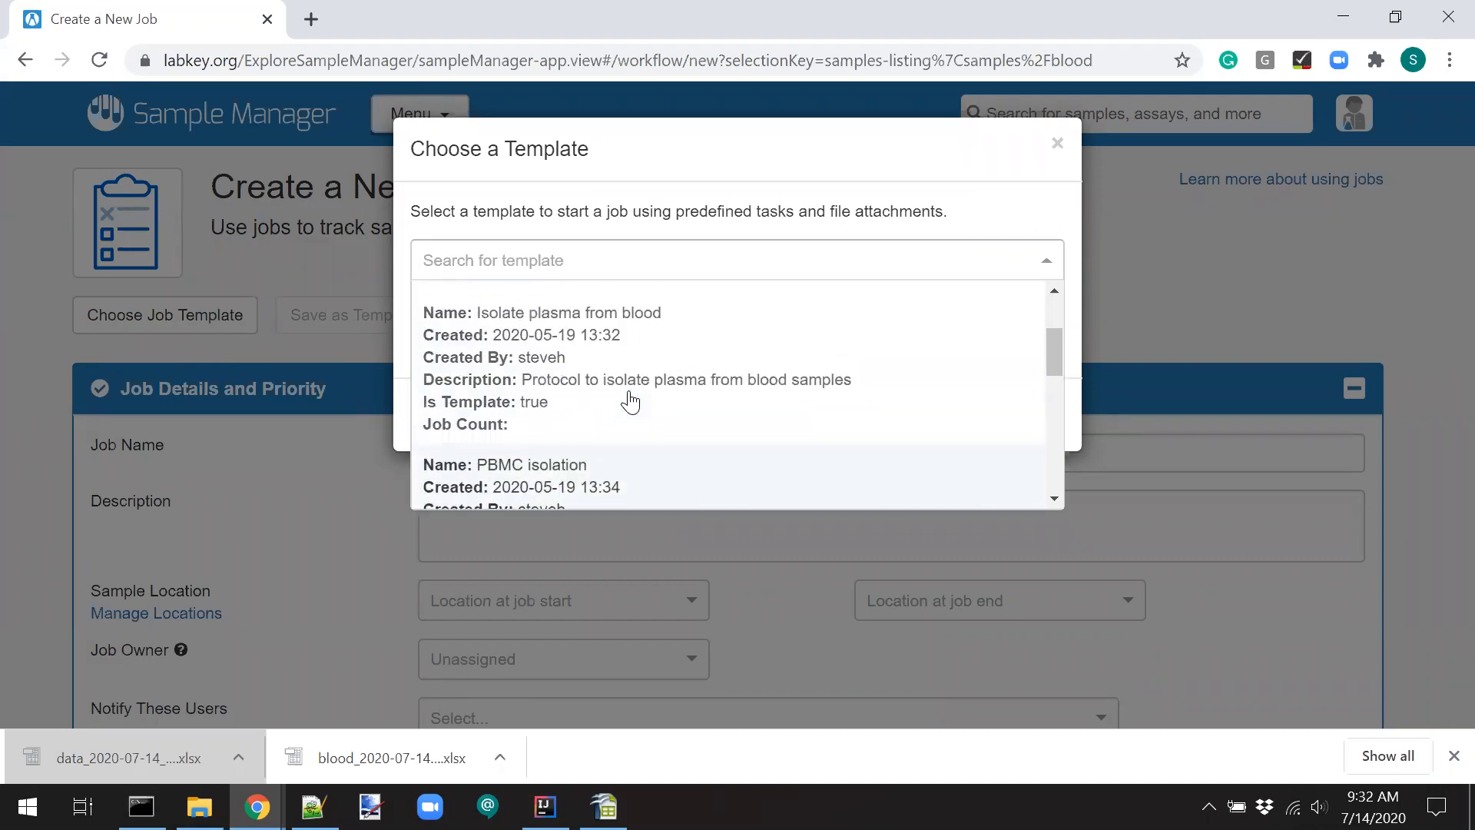
scroll(630, 401, "down", 3)
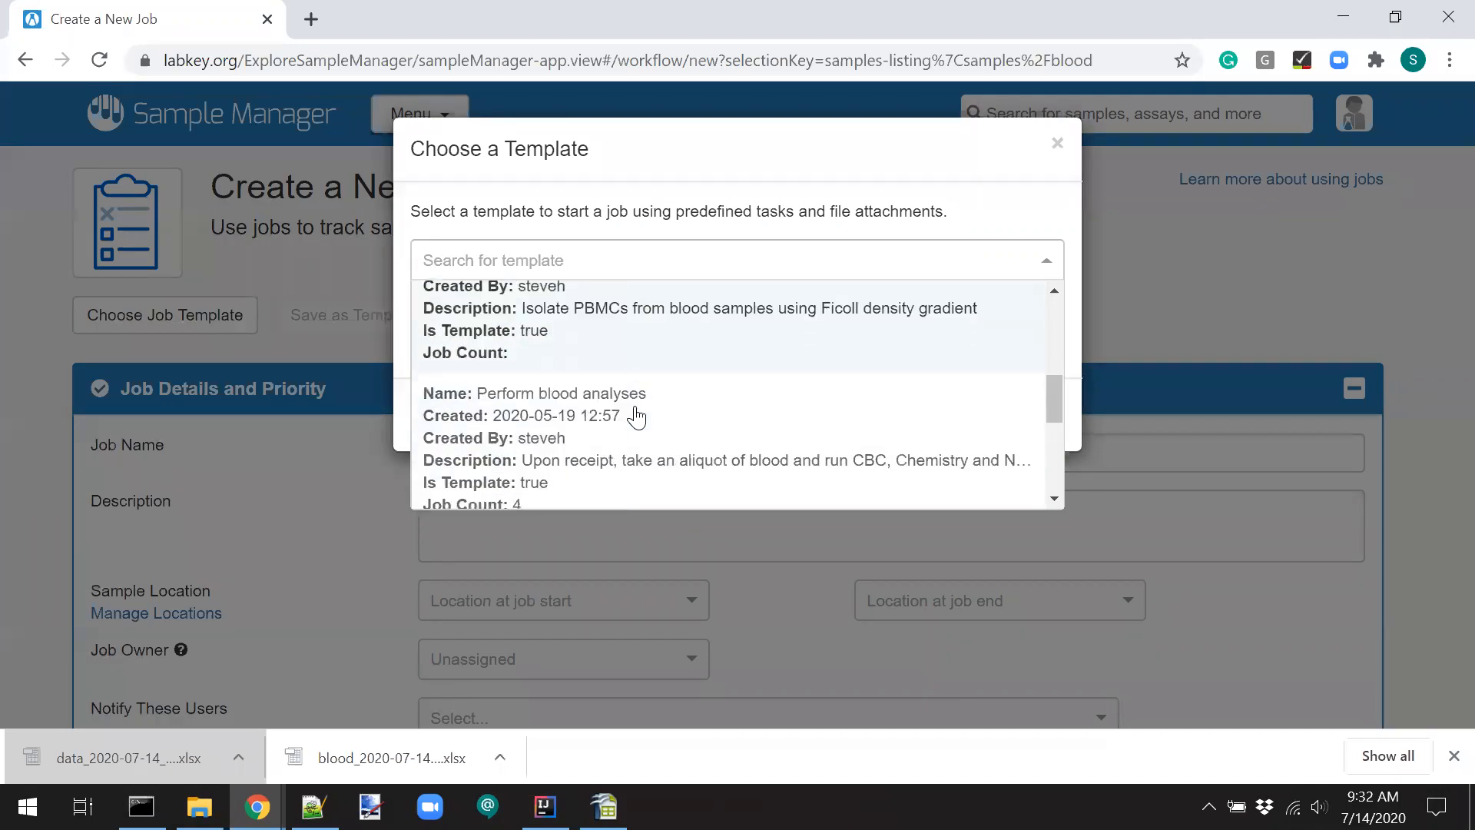
left_click(705, 432)
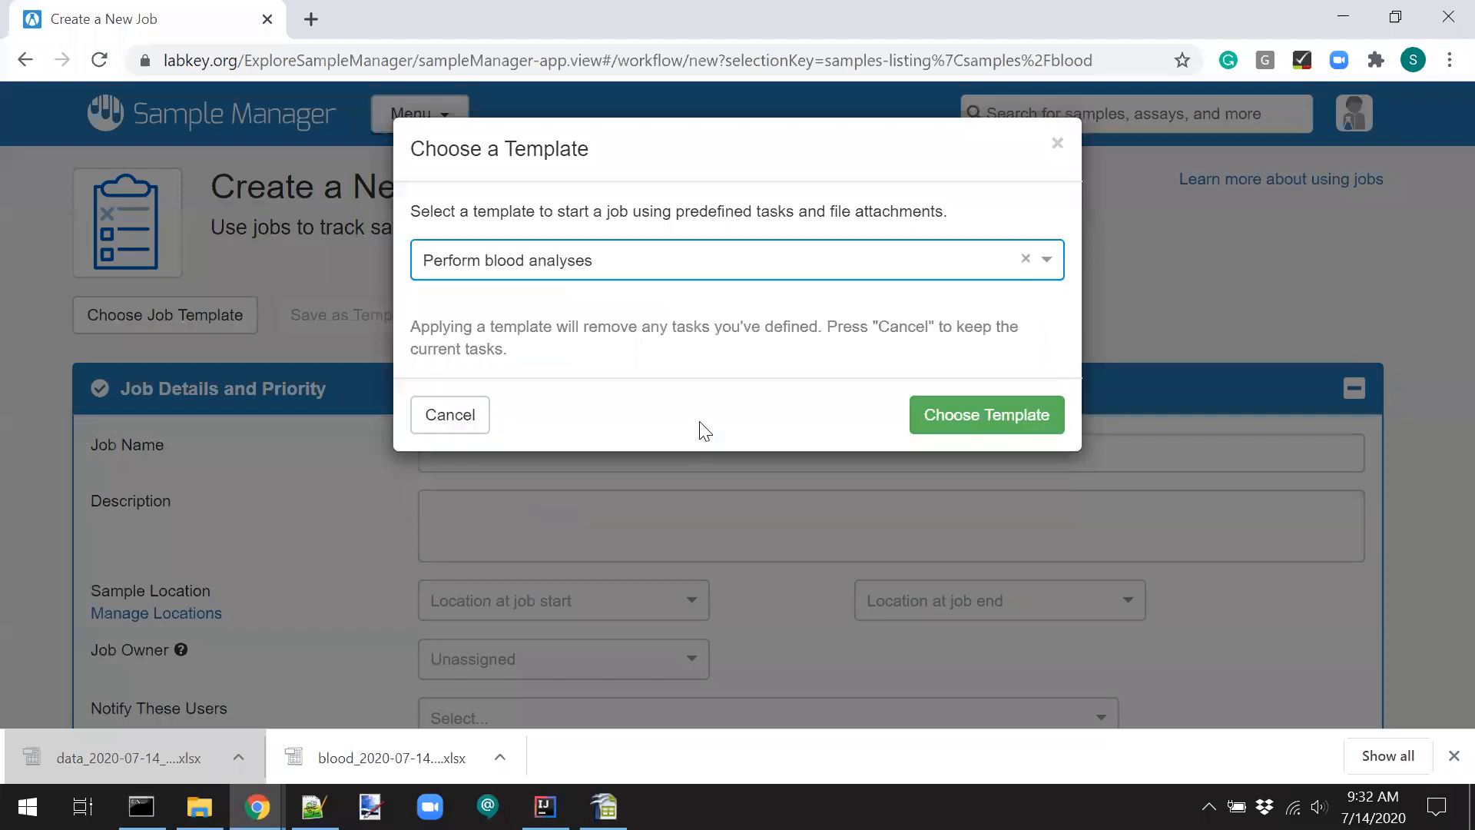
left_click(968, 419)
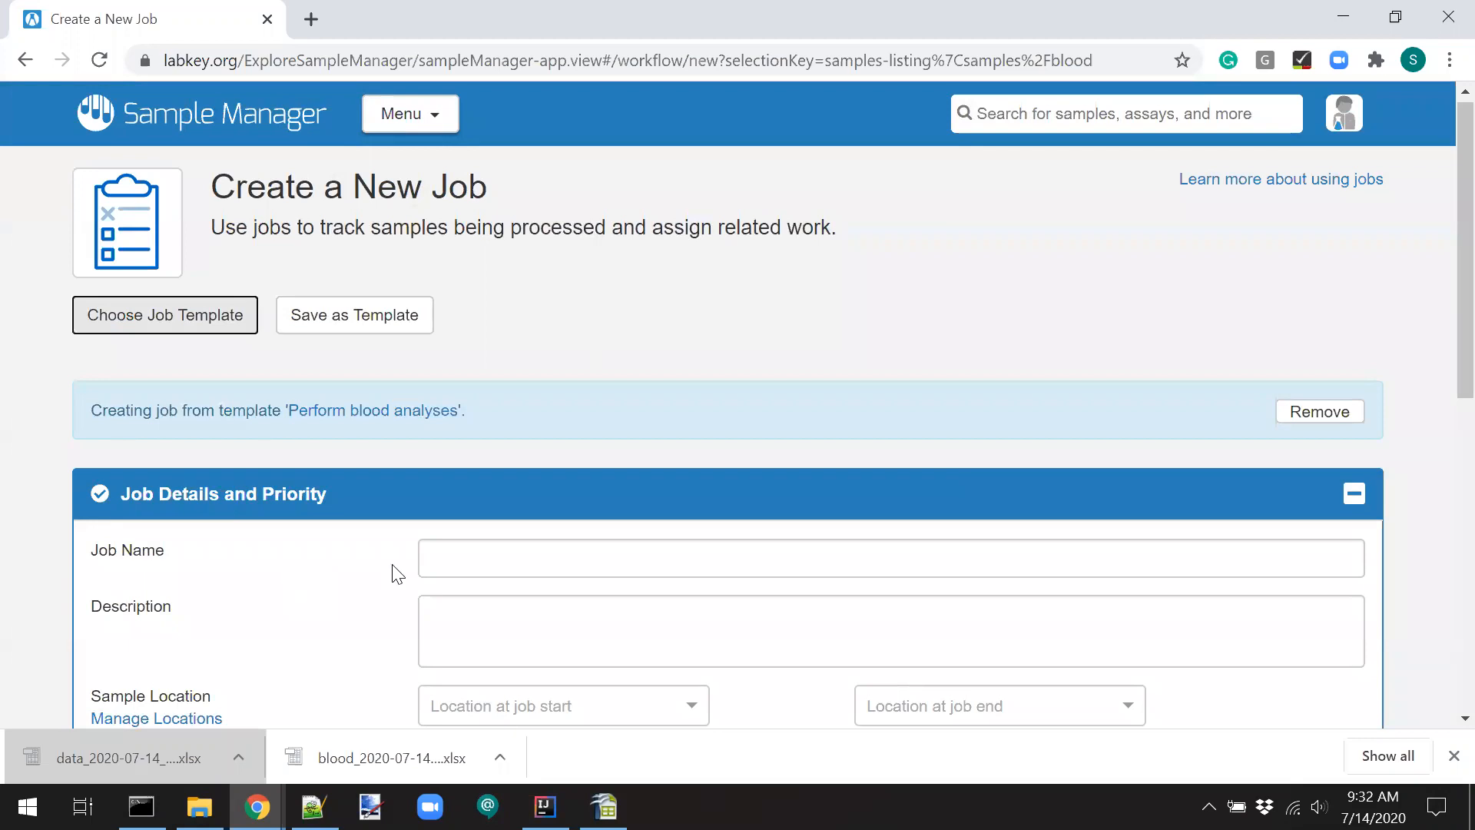
Begin the new job's name with the text Blo, going through the suggested past entries.
left_click(477, 551)
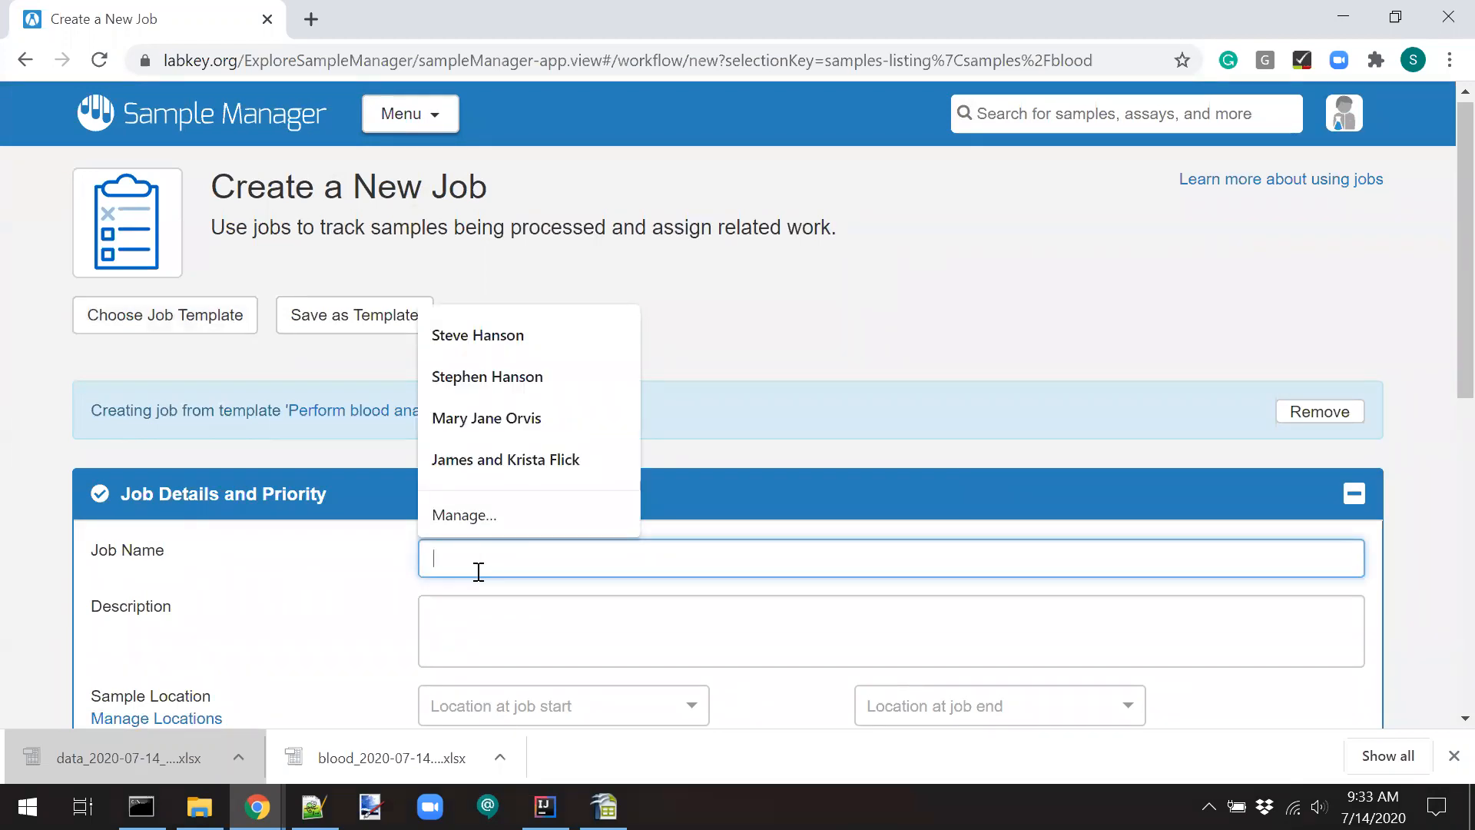
type("Blo")
key("Down")
key("Down")
key("Down")
key("Down")
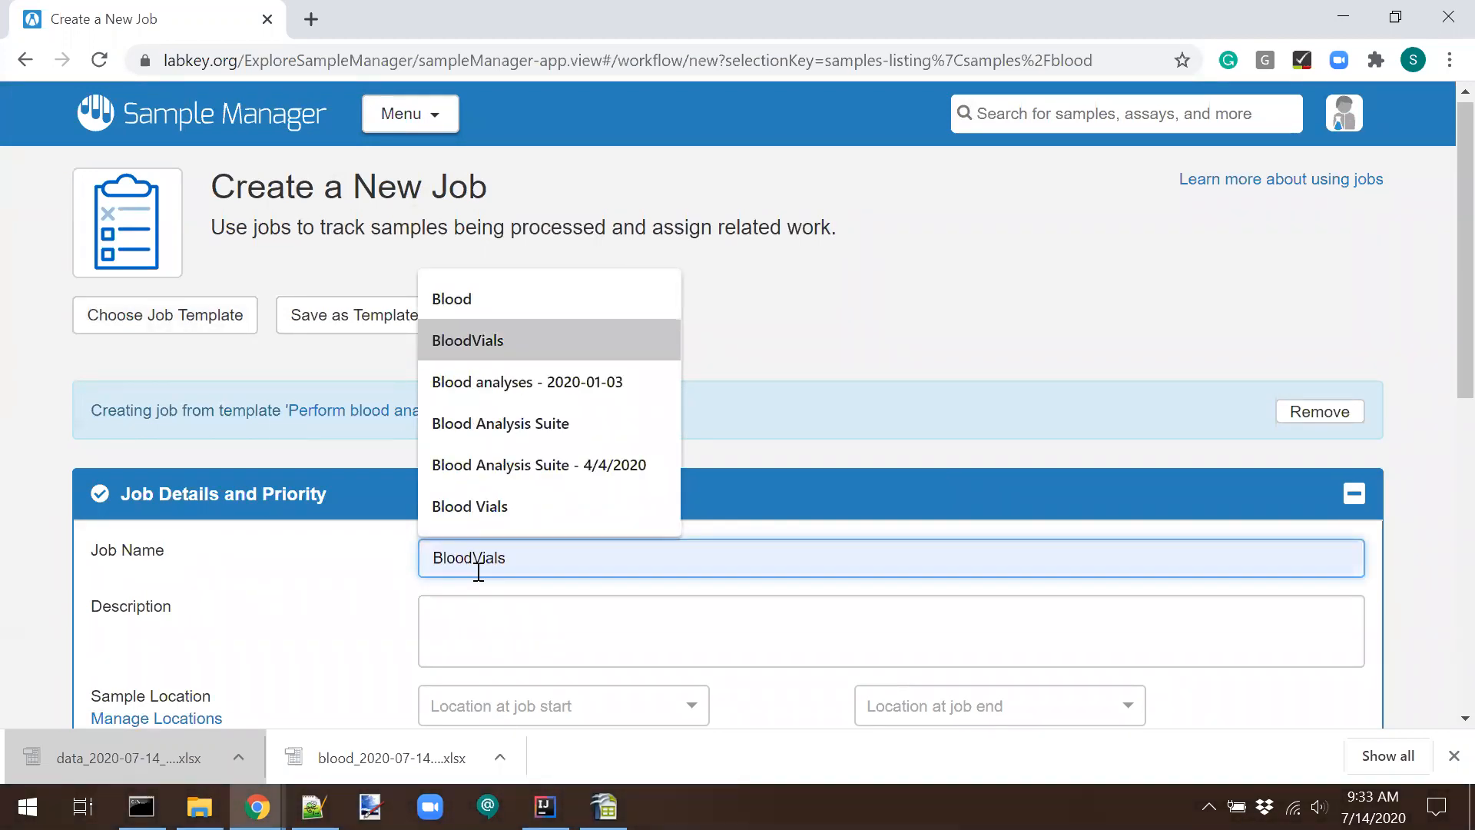
key("BackSpace")
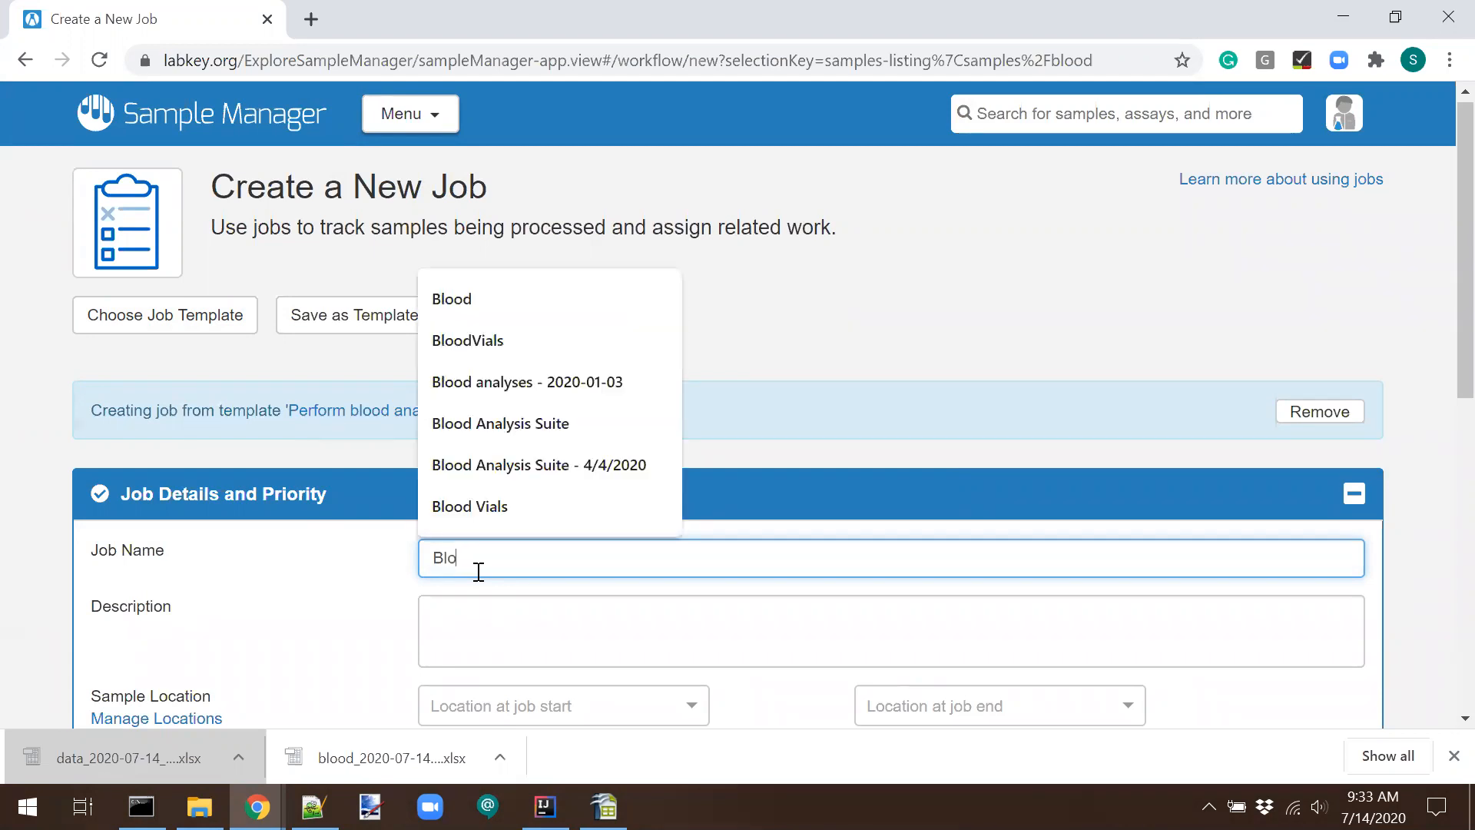
Name the new job "Blood Analysis Suite - 7/14/2020 - Project X".
key("Down")
key("Down")
key("Down")
key("Down")
key("Down")
key("Up")
key("Return")
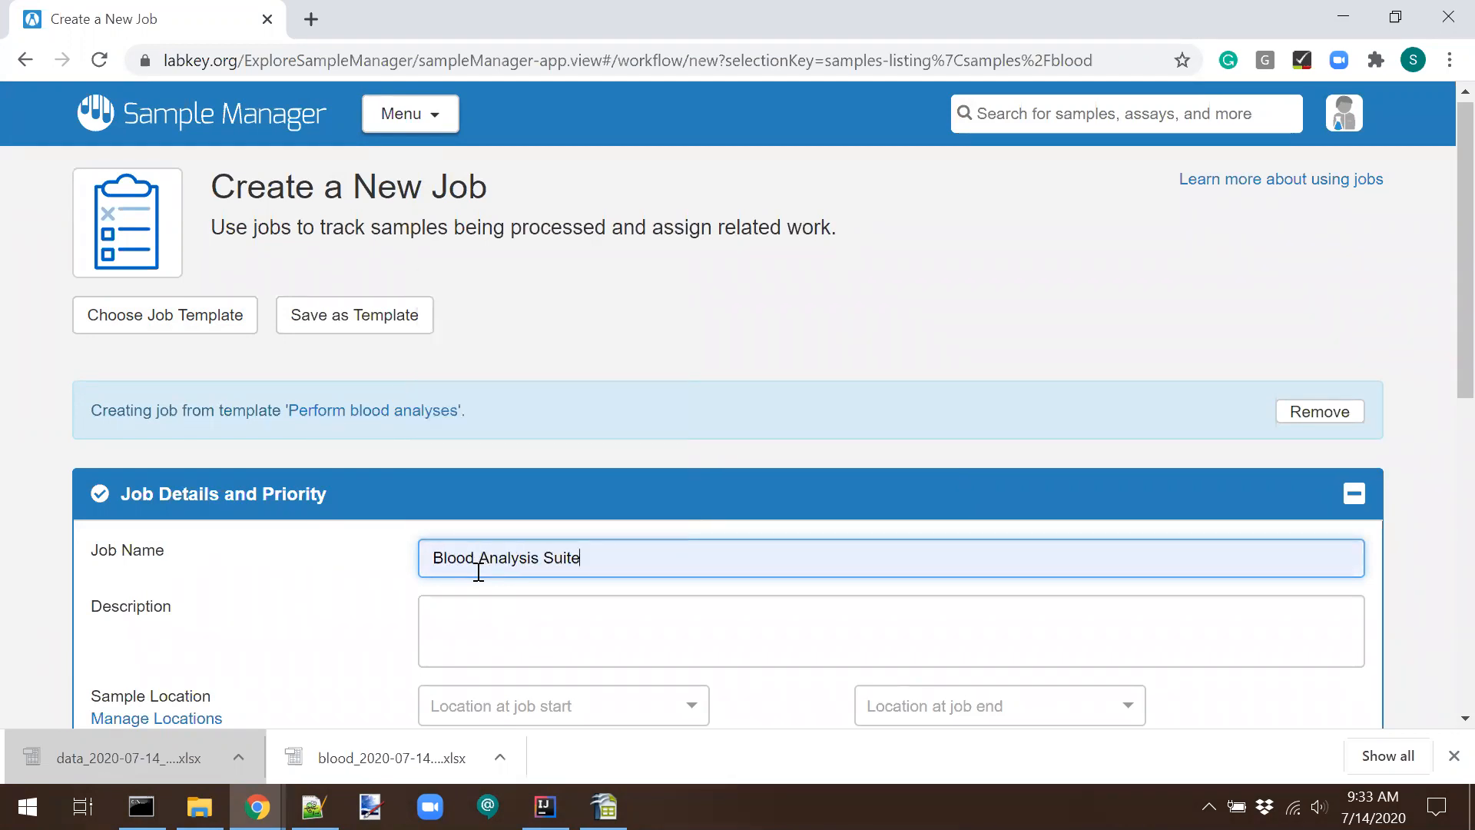
type("- 7/14/2020 - Project X")
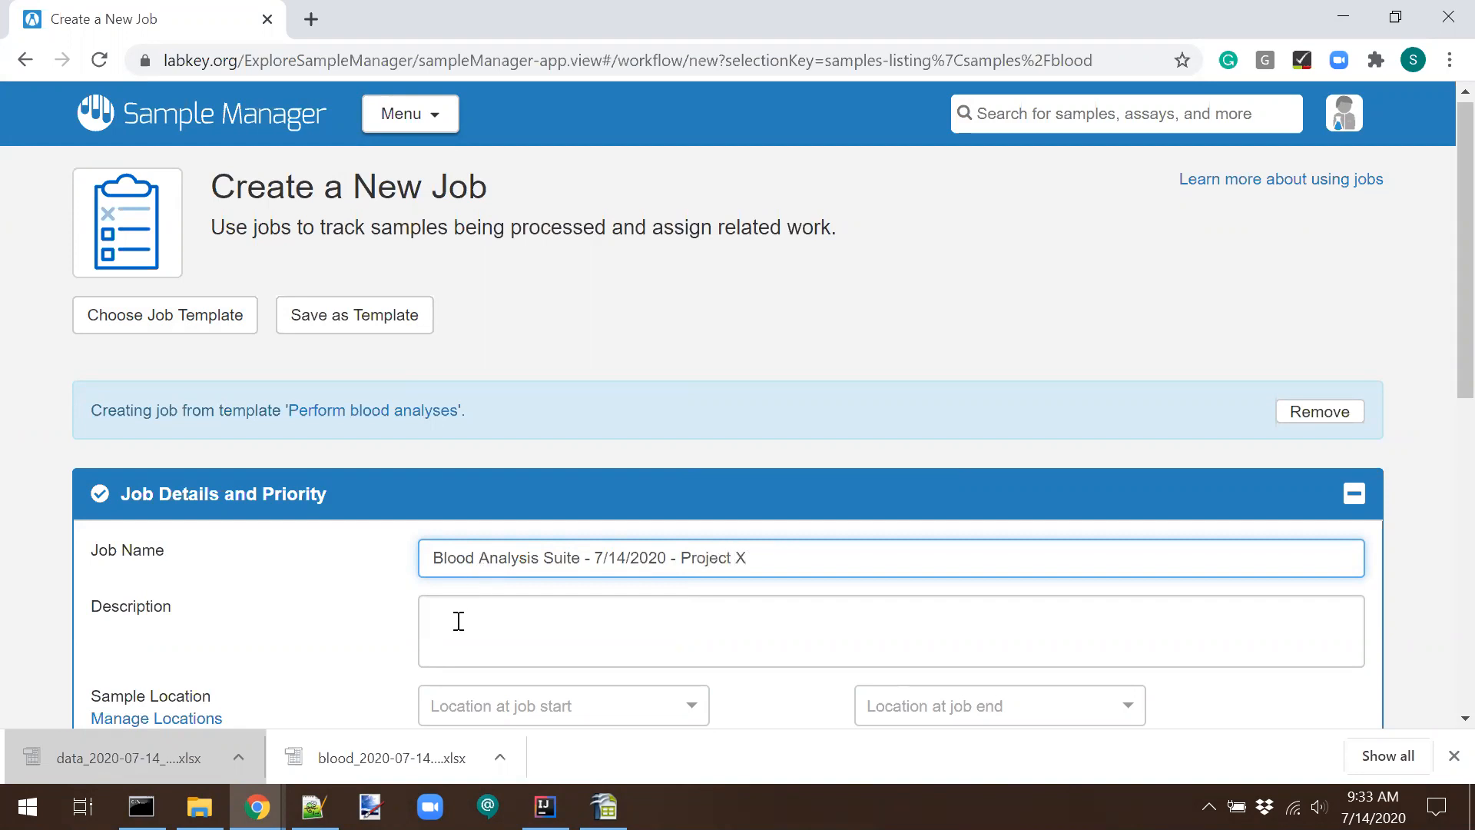
Enter the job description "standard assay suite", correcting the misspelled word to "assay".
left_click(458, 621)
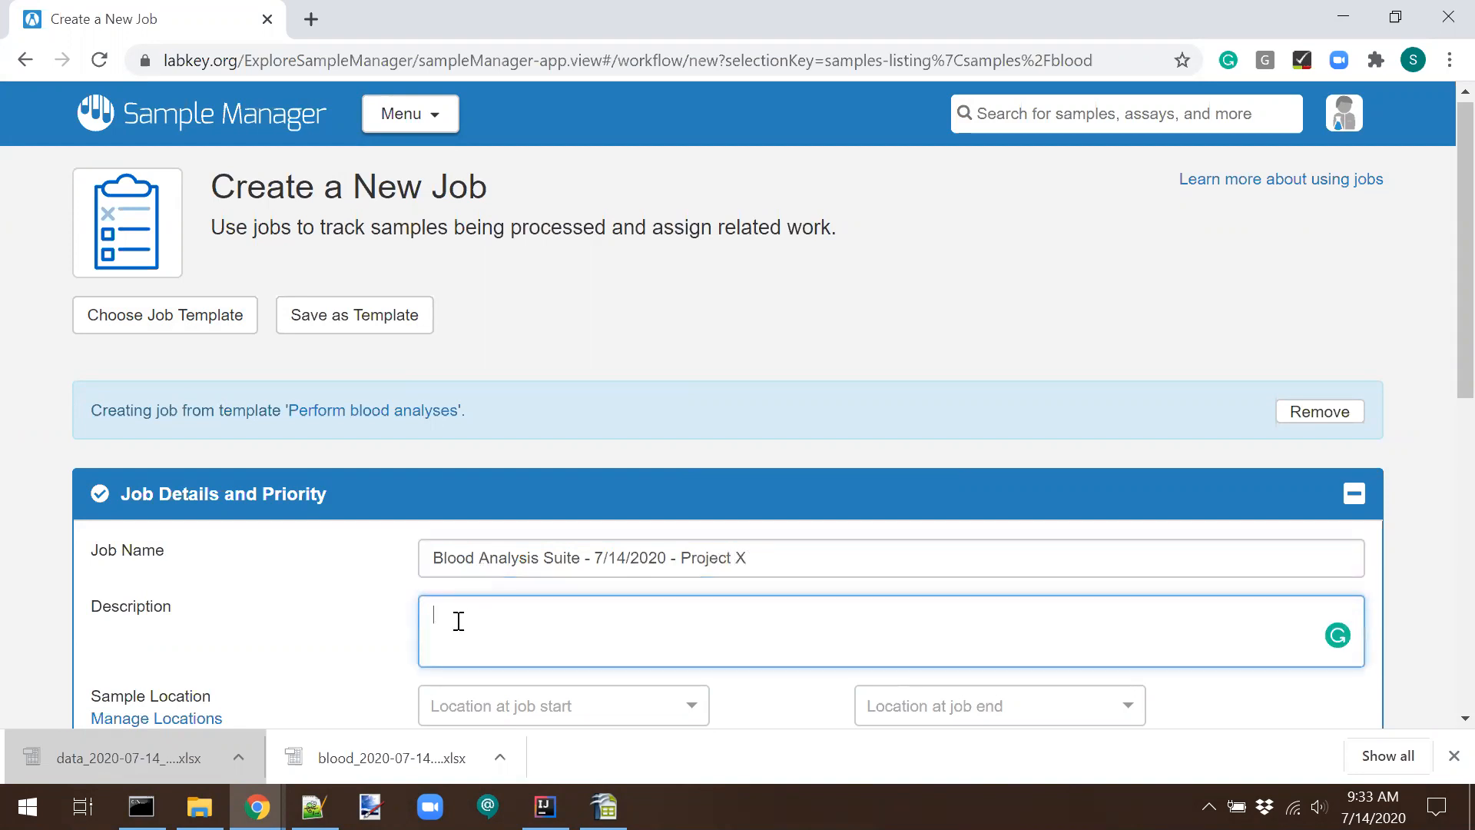
type("standard assasy suite")
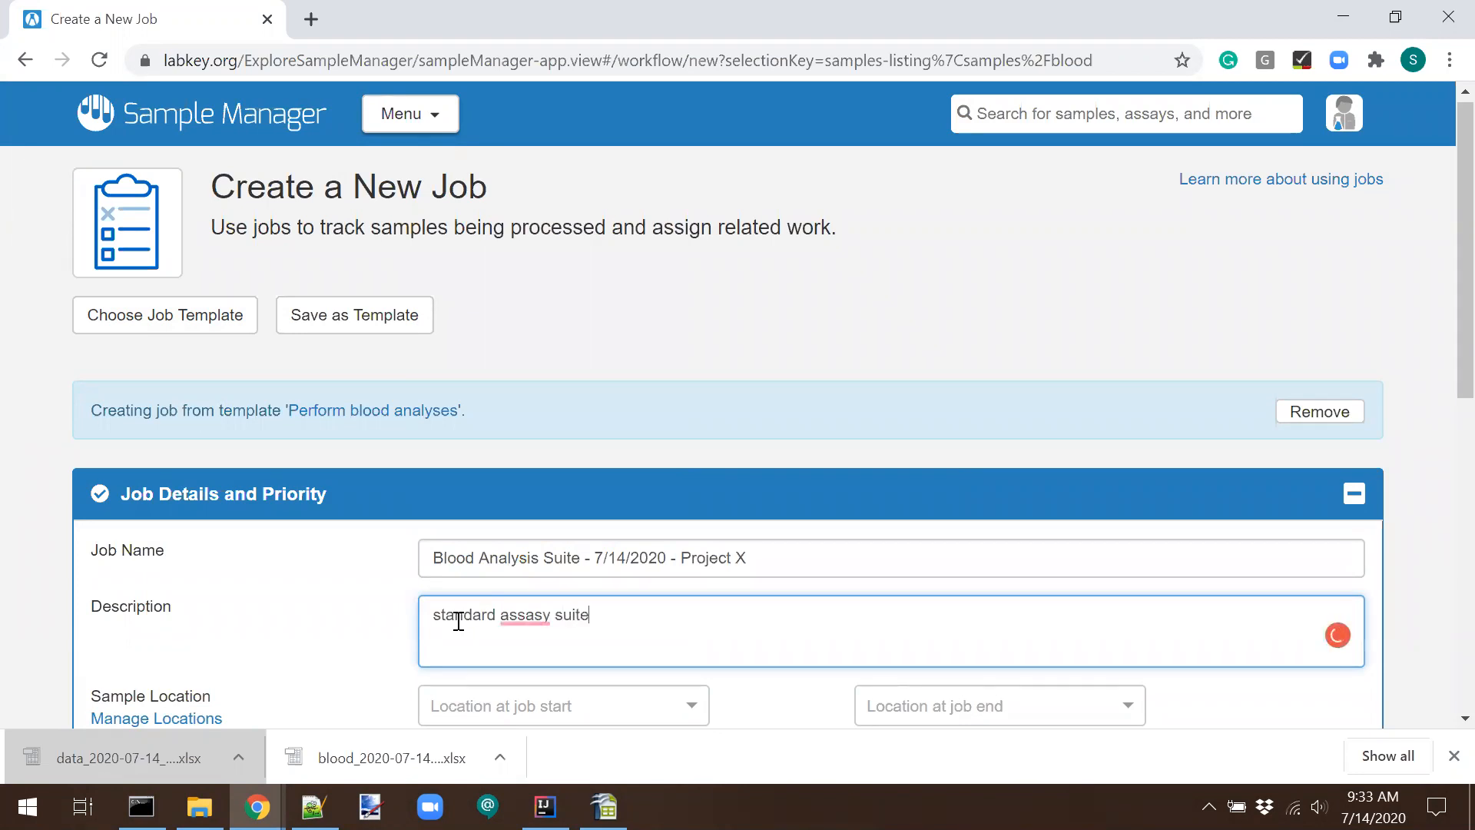
scroll(319, 582, "down", 1)
left_click(525, 576)
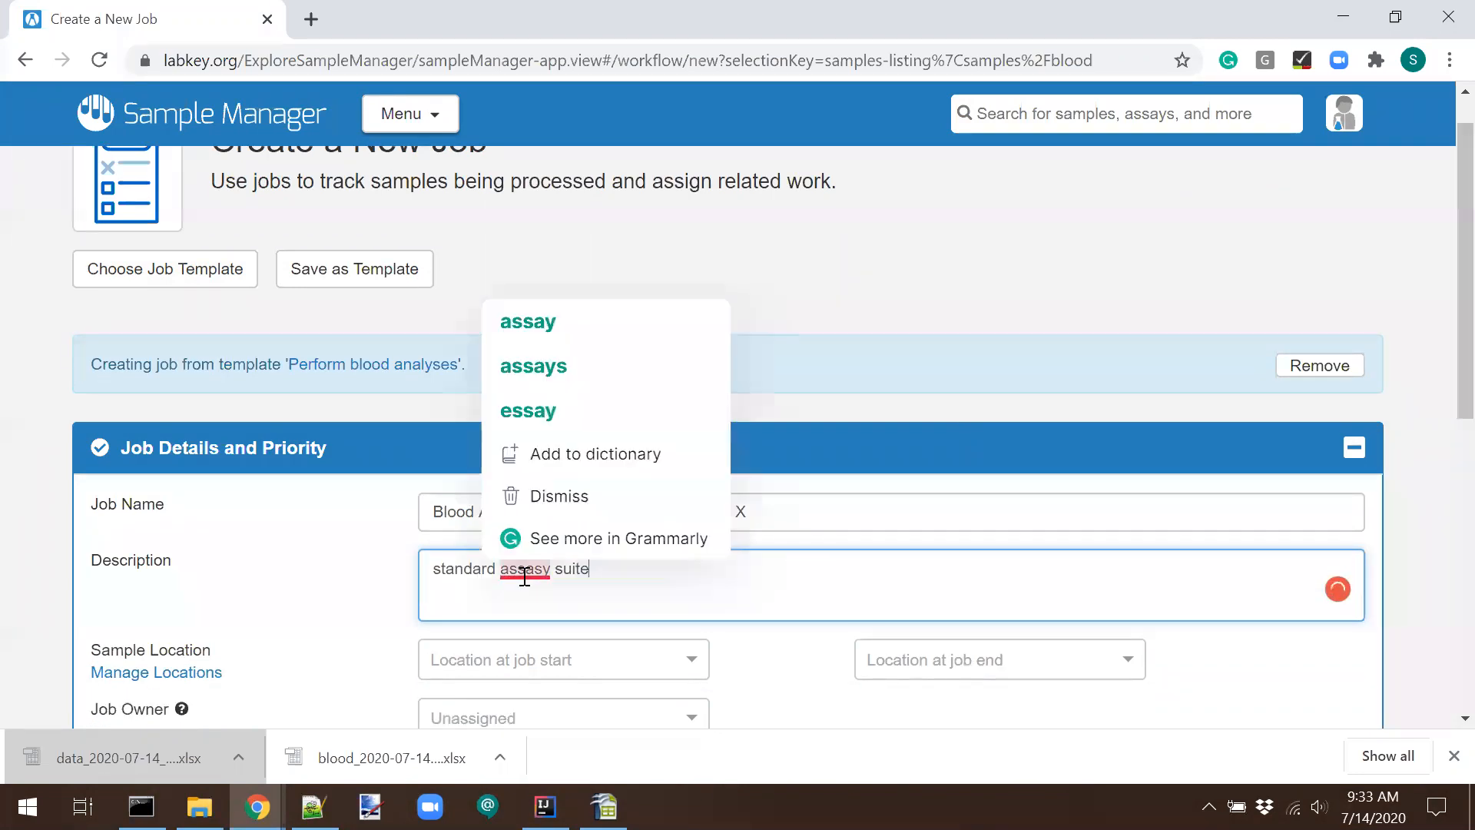
left_click(527, 322)
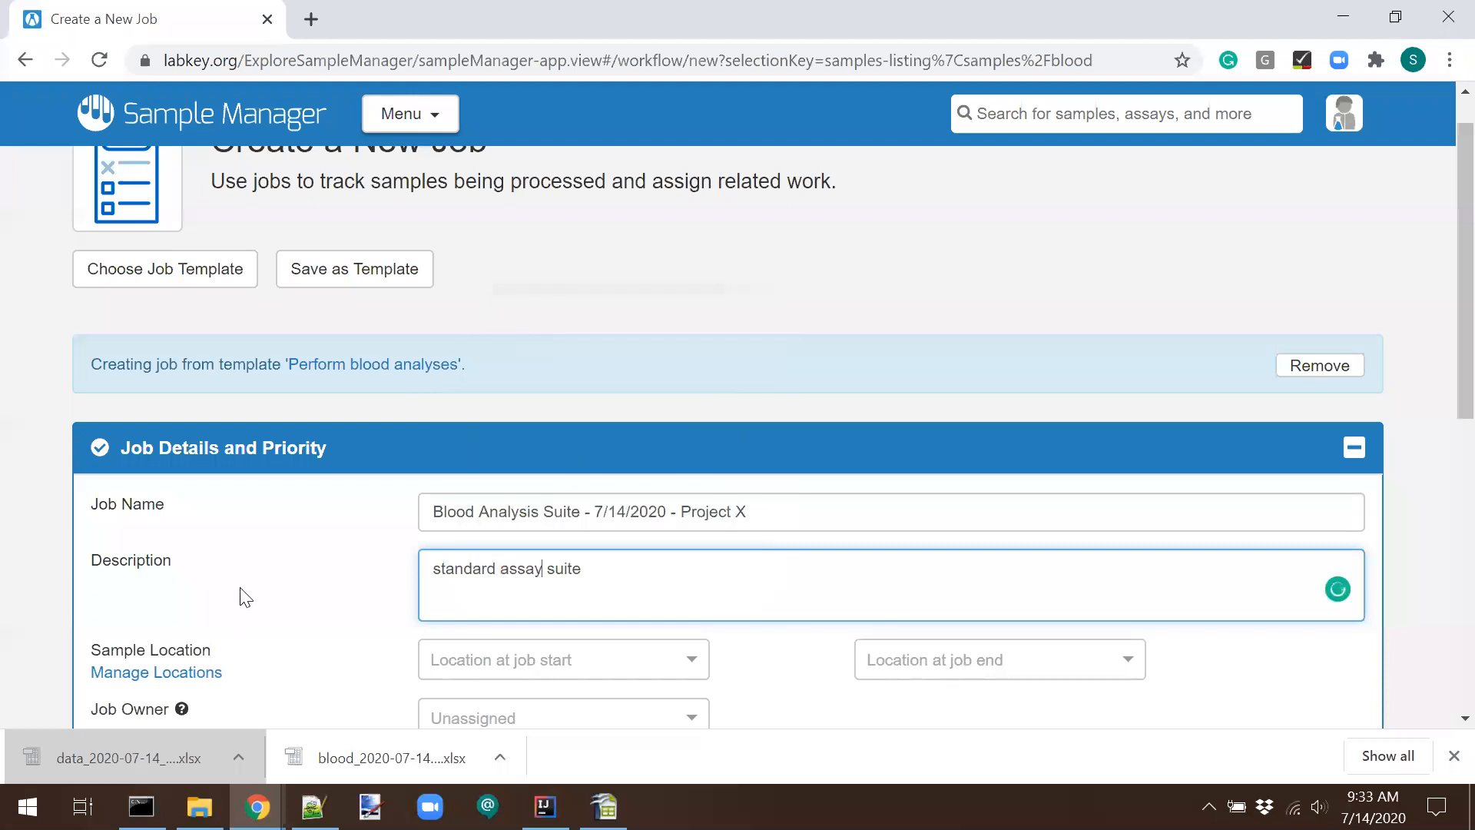
Set the sample location to 4C 001 at job start and Bench 1 at job end.
scroll(246, 596, "down", 1)
scroll(270, 531, "down", 1)
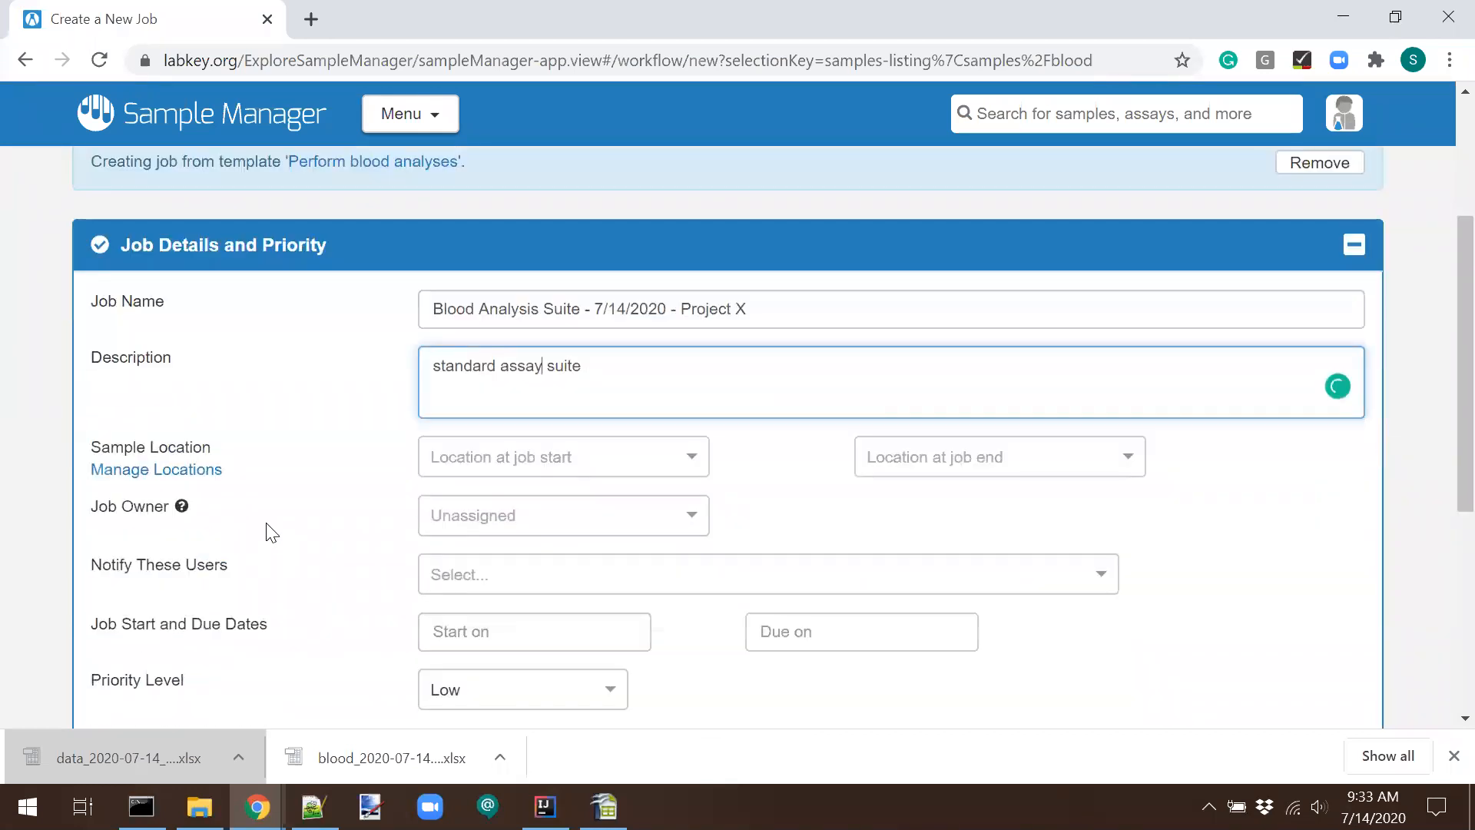
left_click(523, 463)
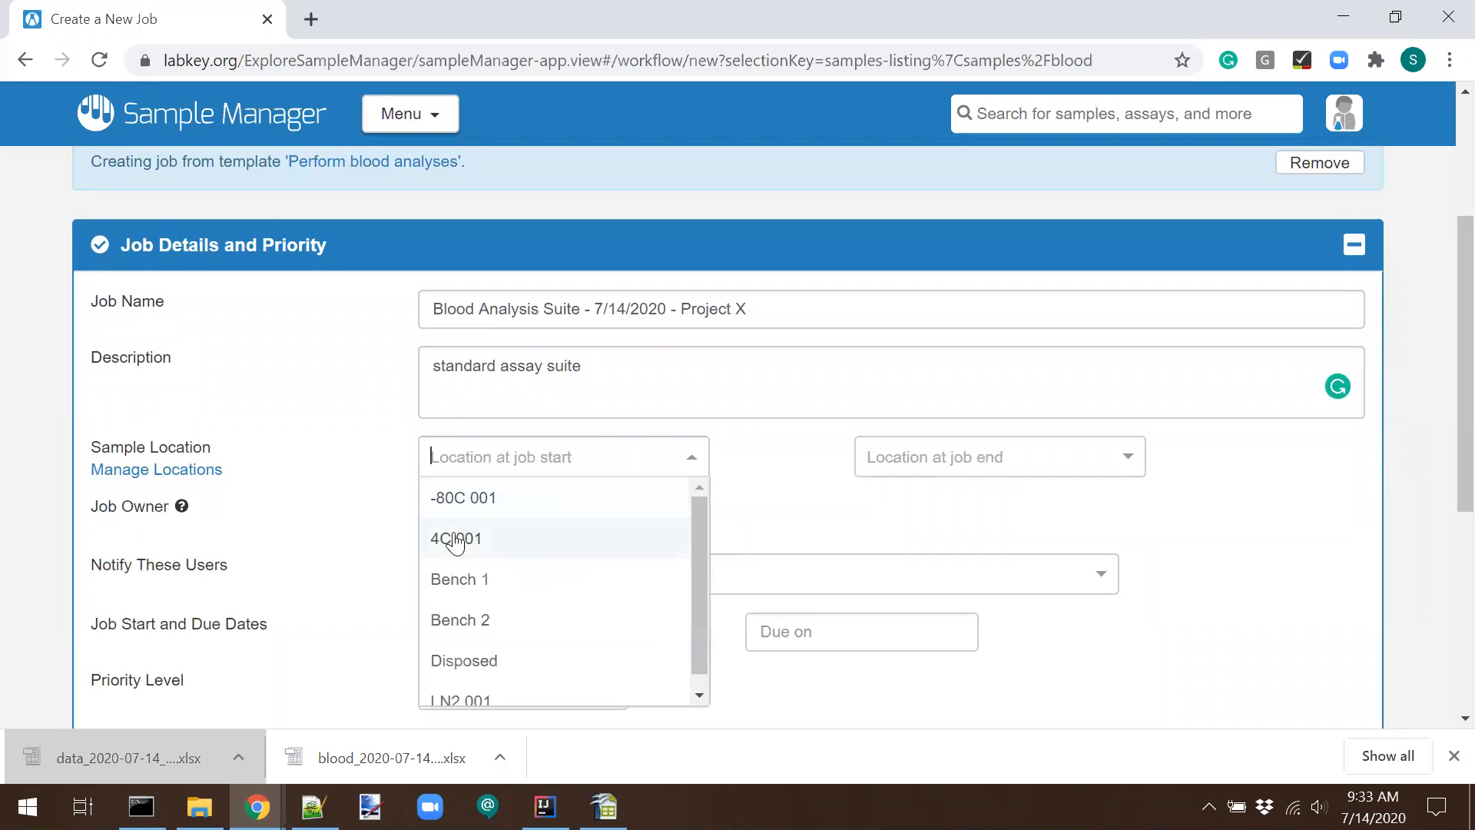
left_click(455, 540)
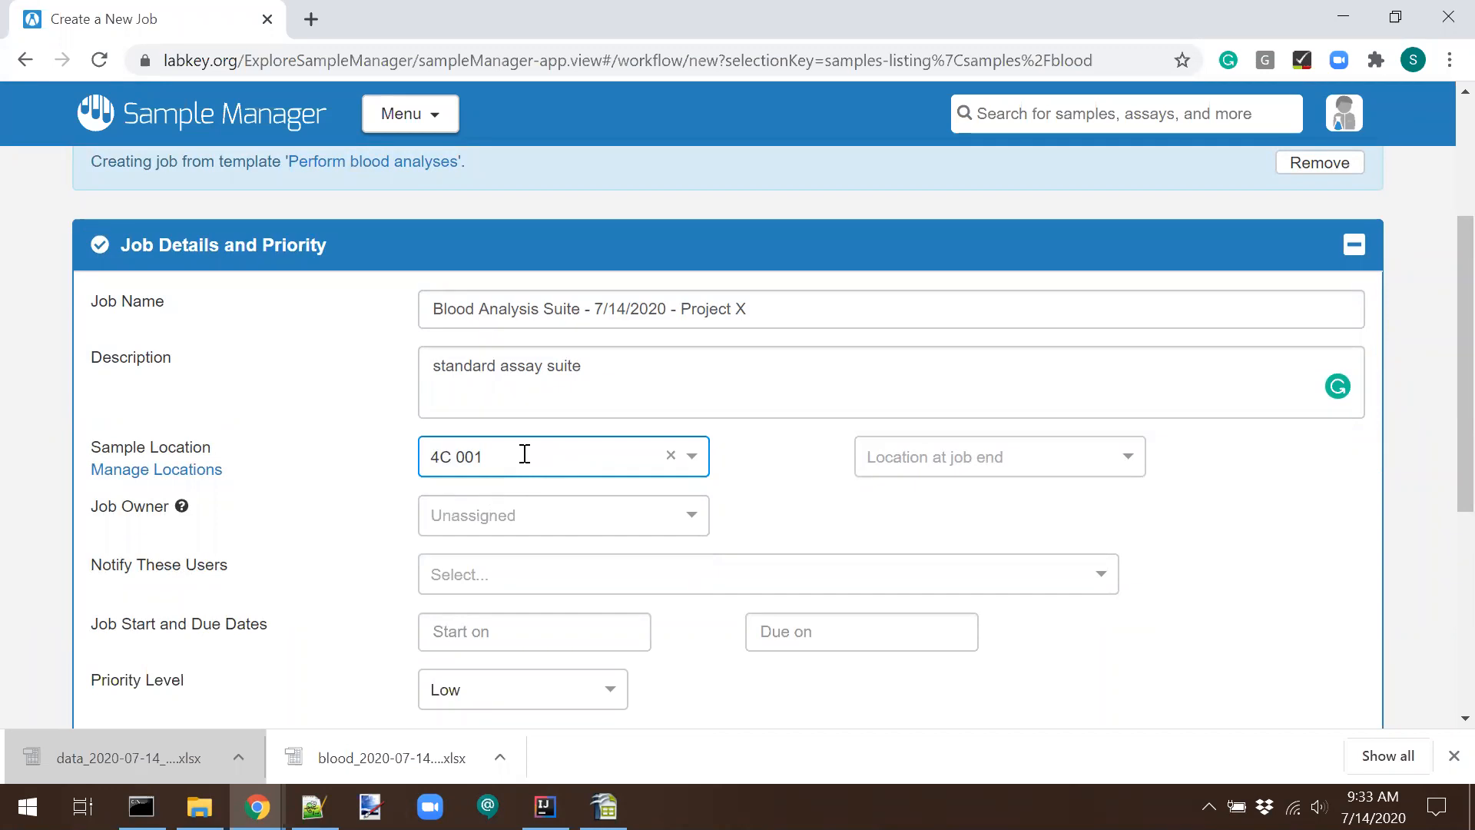
left_click(918, 455)
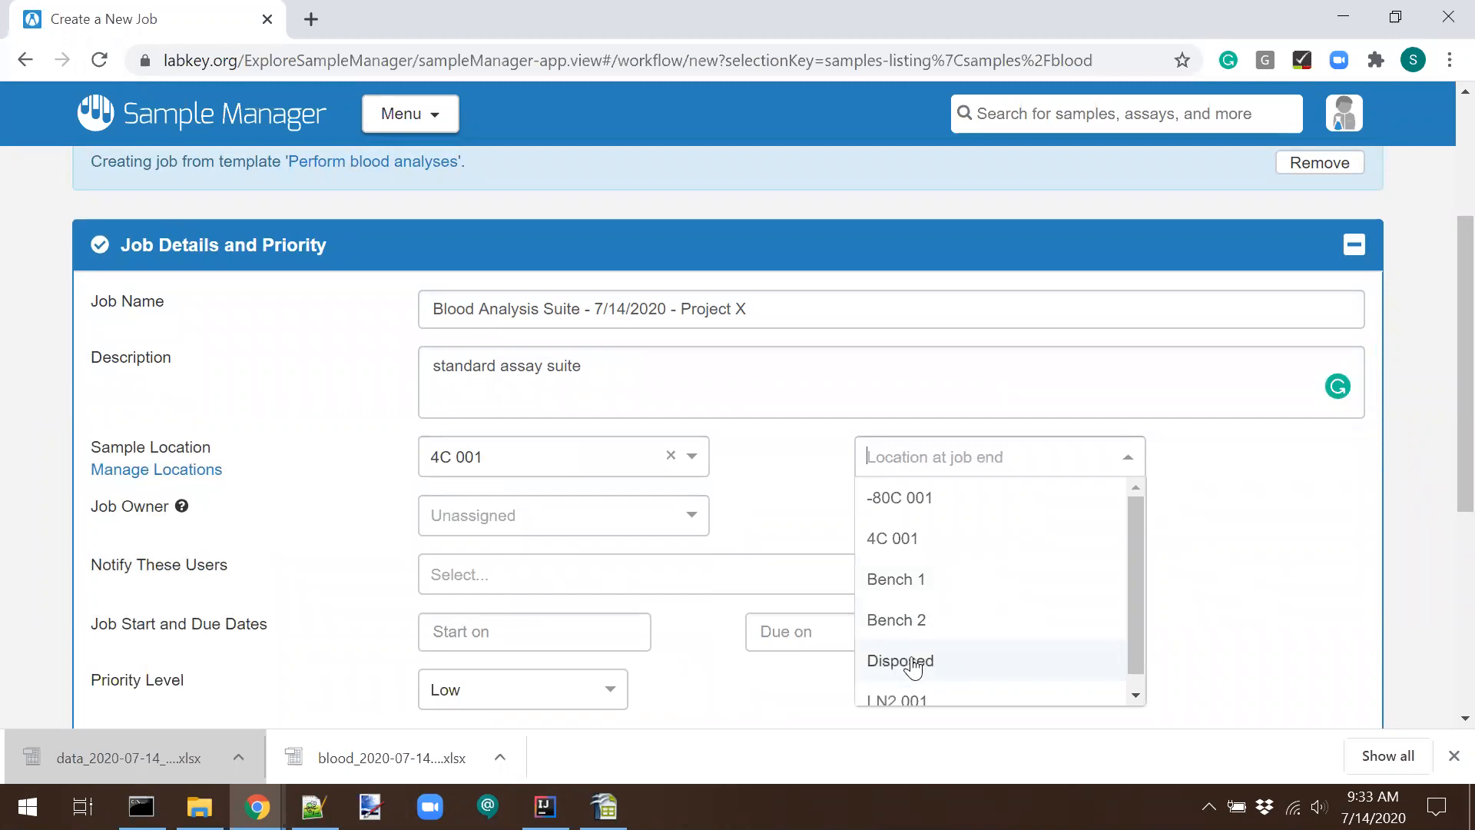
left_click(892, 585)
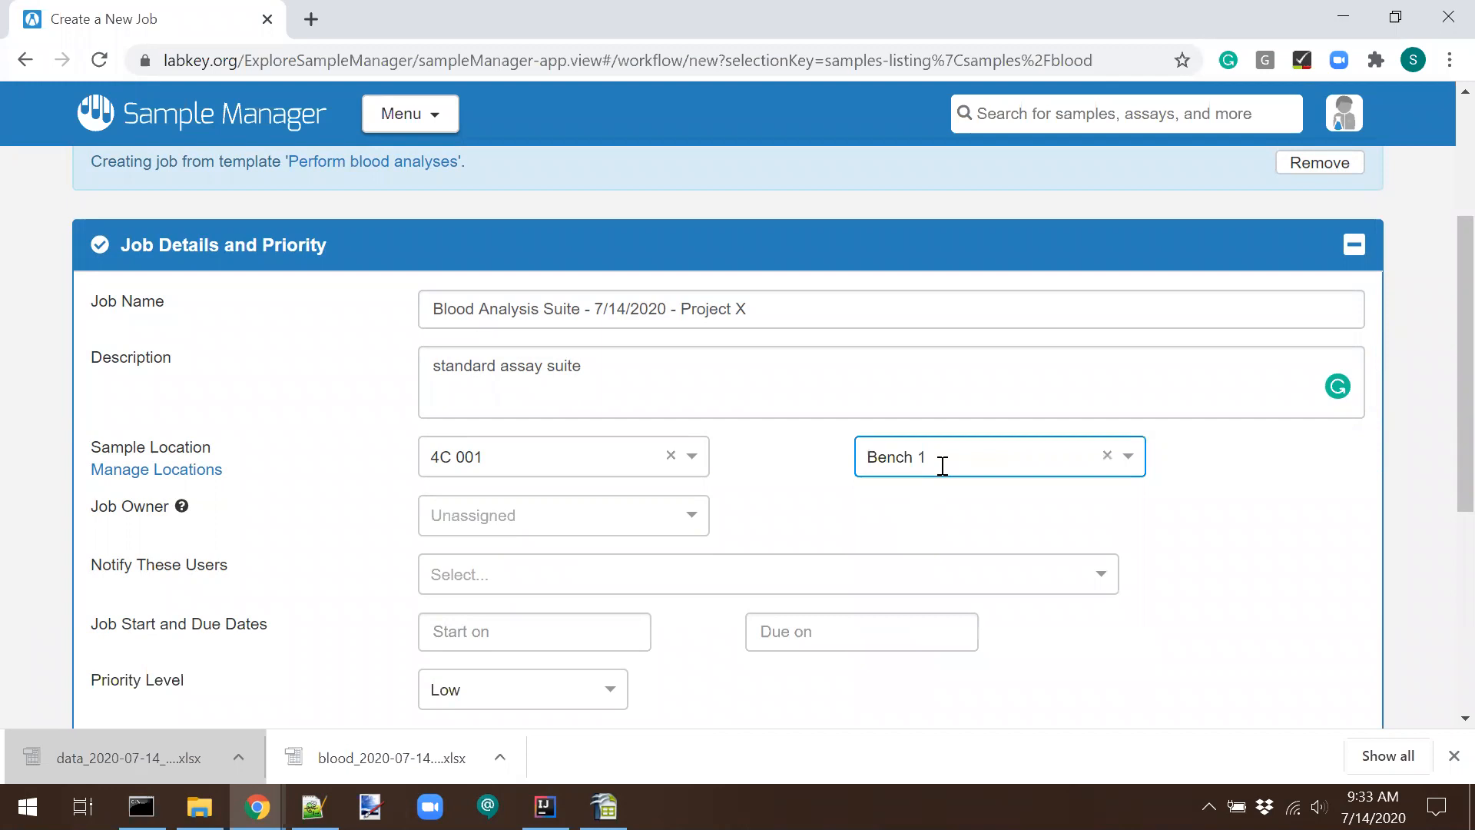
scroll(395, 561, "down", 2)
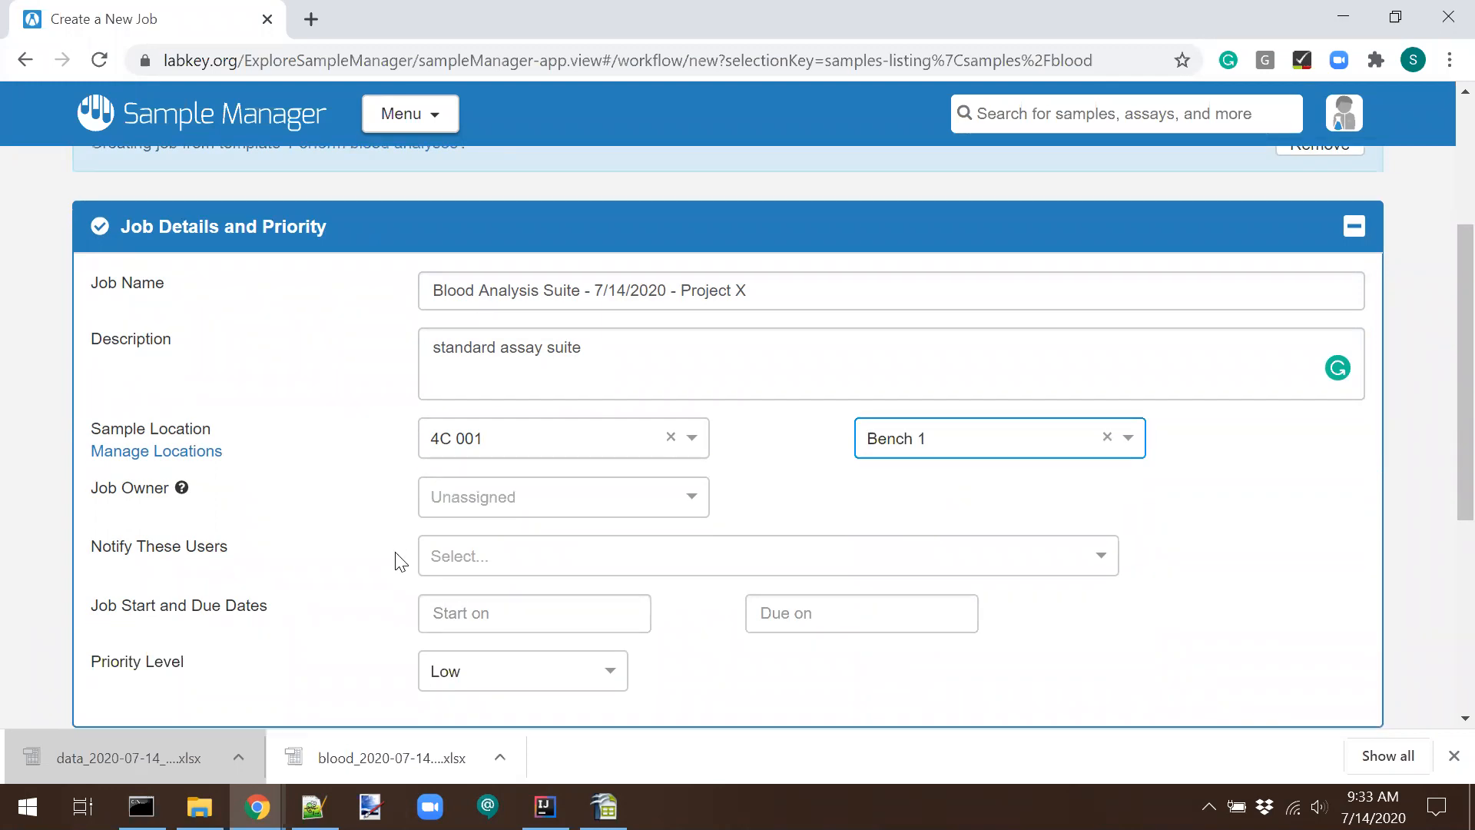
left_click(951, 339)
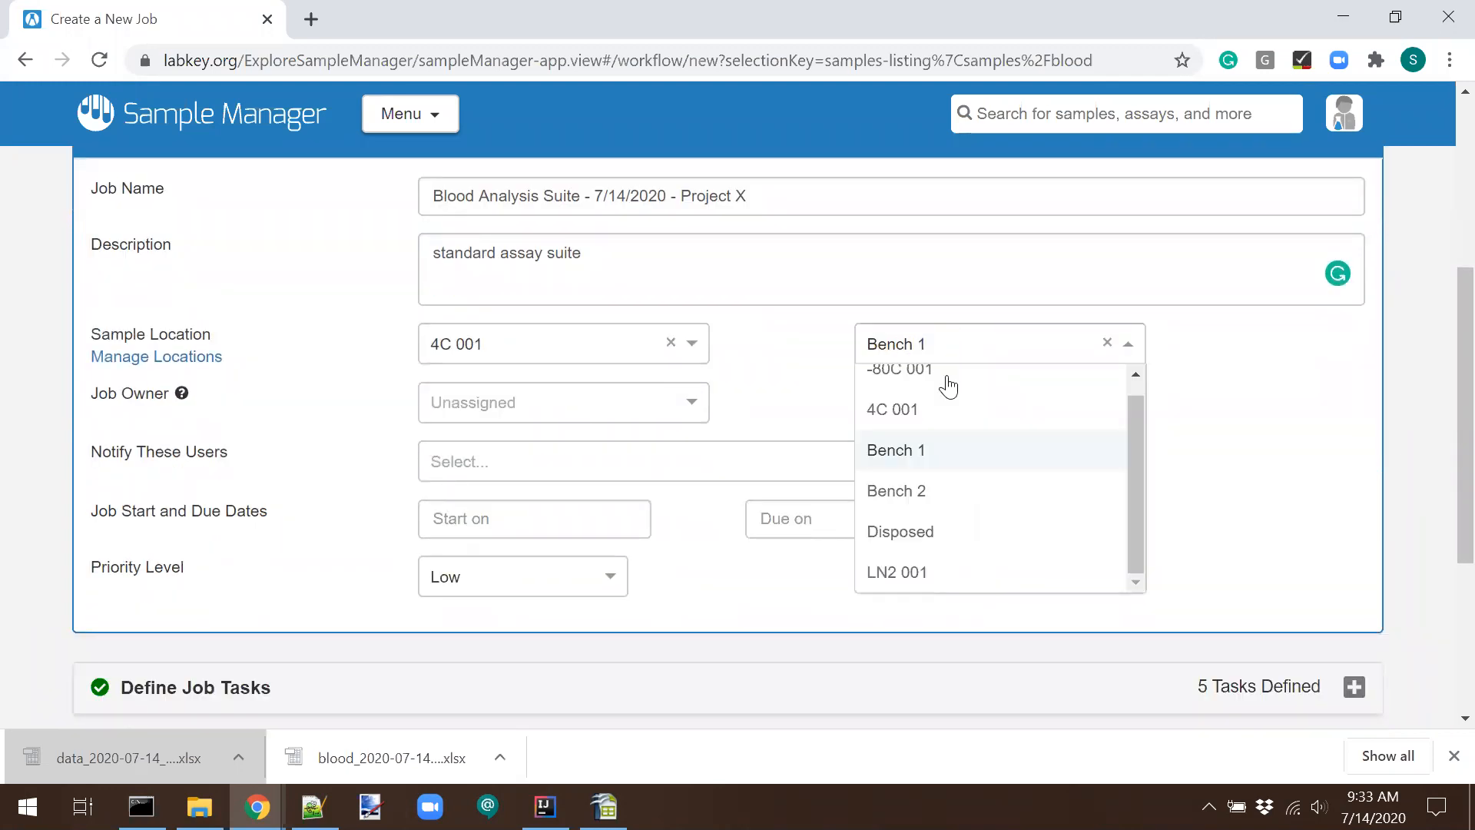
left_click(894, 464)
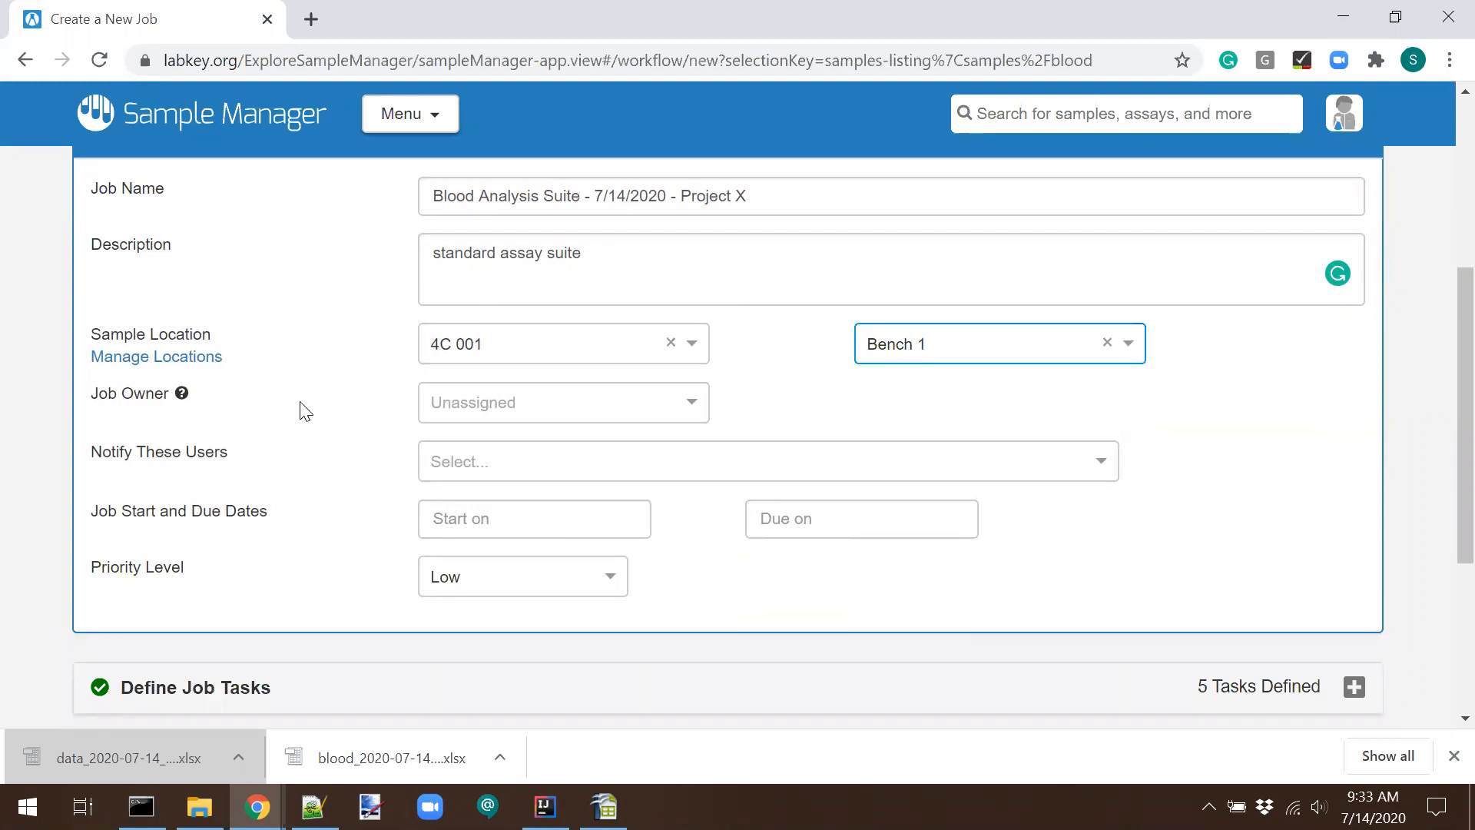
Assign a user from the project's user list as the job owner.
left_click(570, 401)
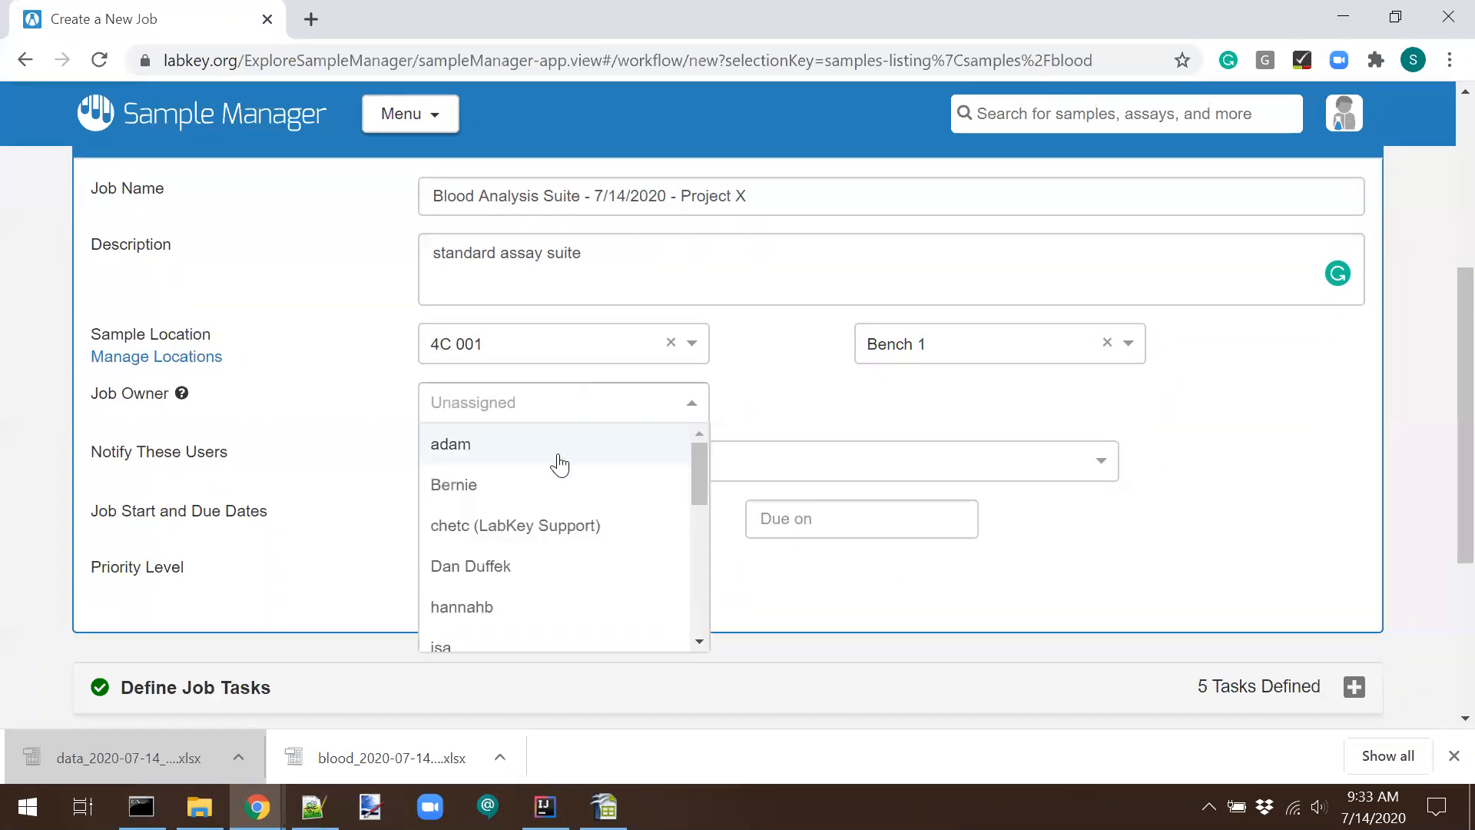
scroll(528, 579, "down", 2)
scroll(528, 579, "down", 3)
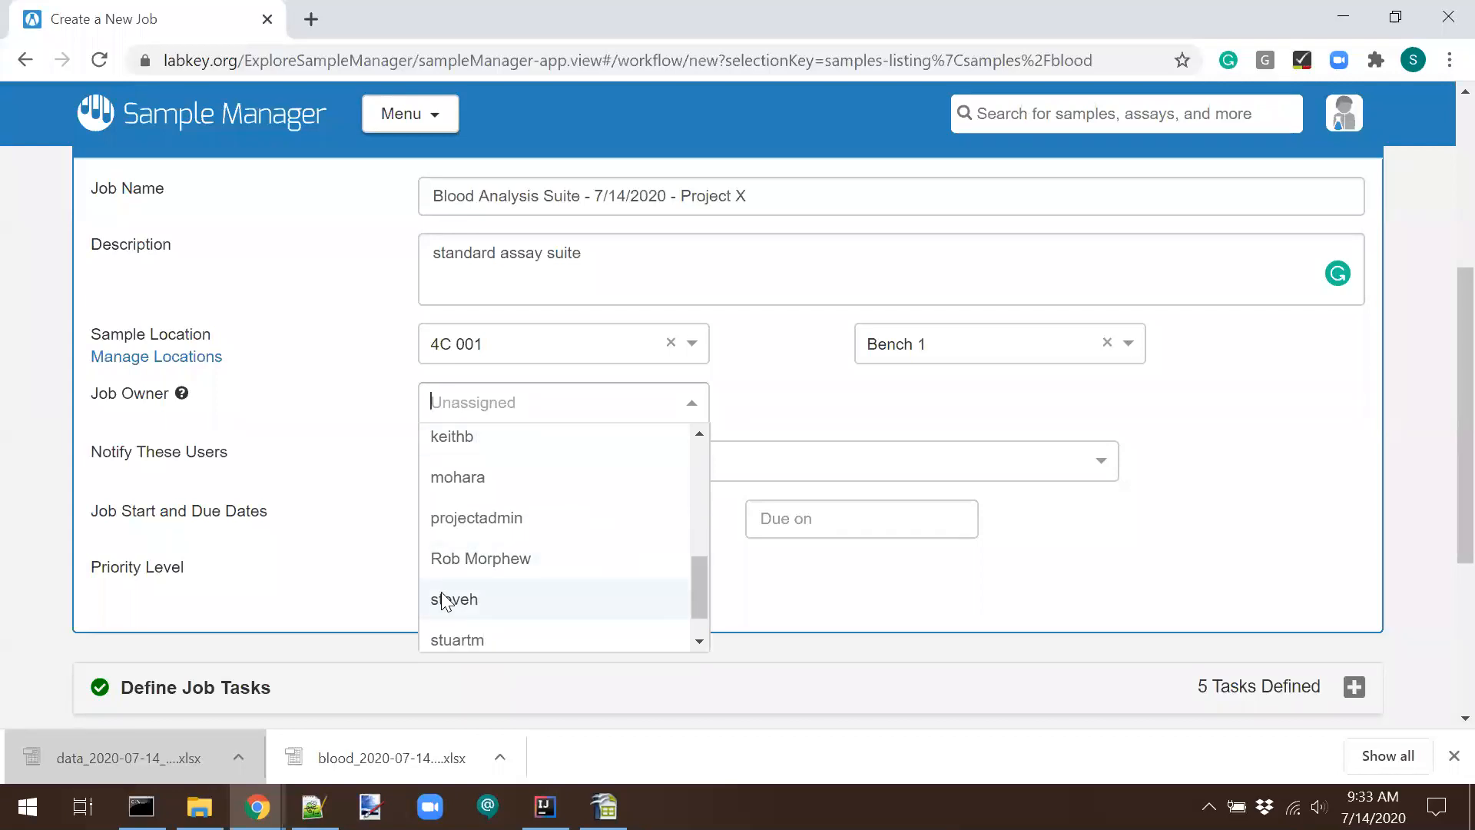
left_click(444, 600)
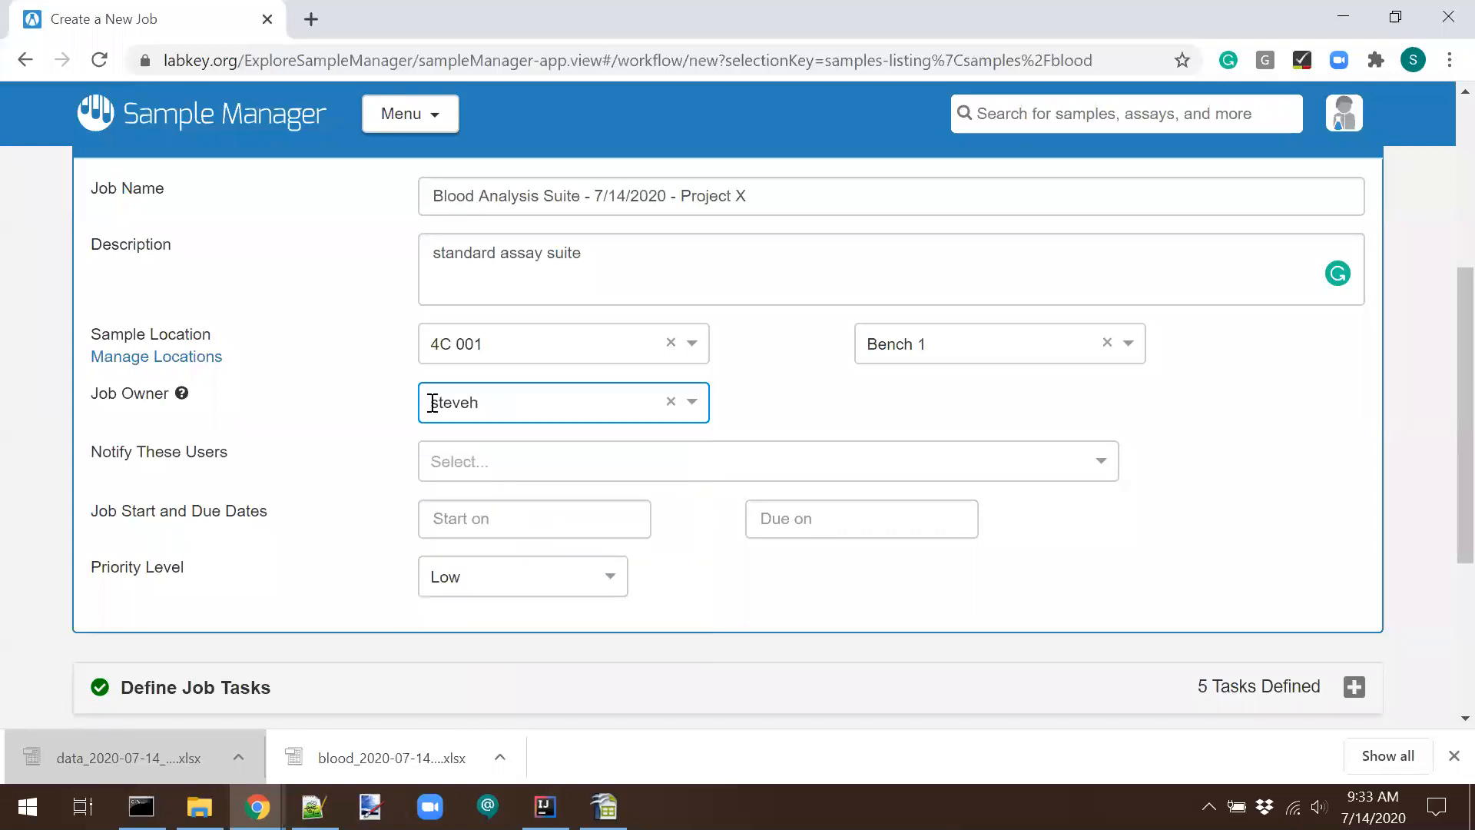
Set the job's start date to 2020-07-14 and its due date to 2020-07-15.
left_click(476, 521)
left_click(481, 420)
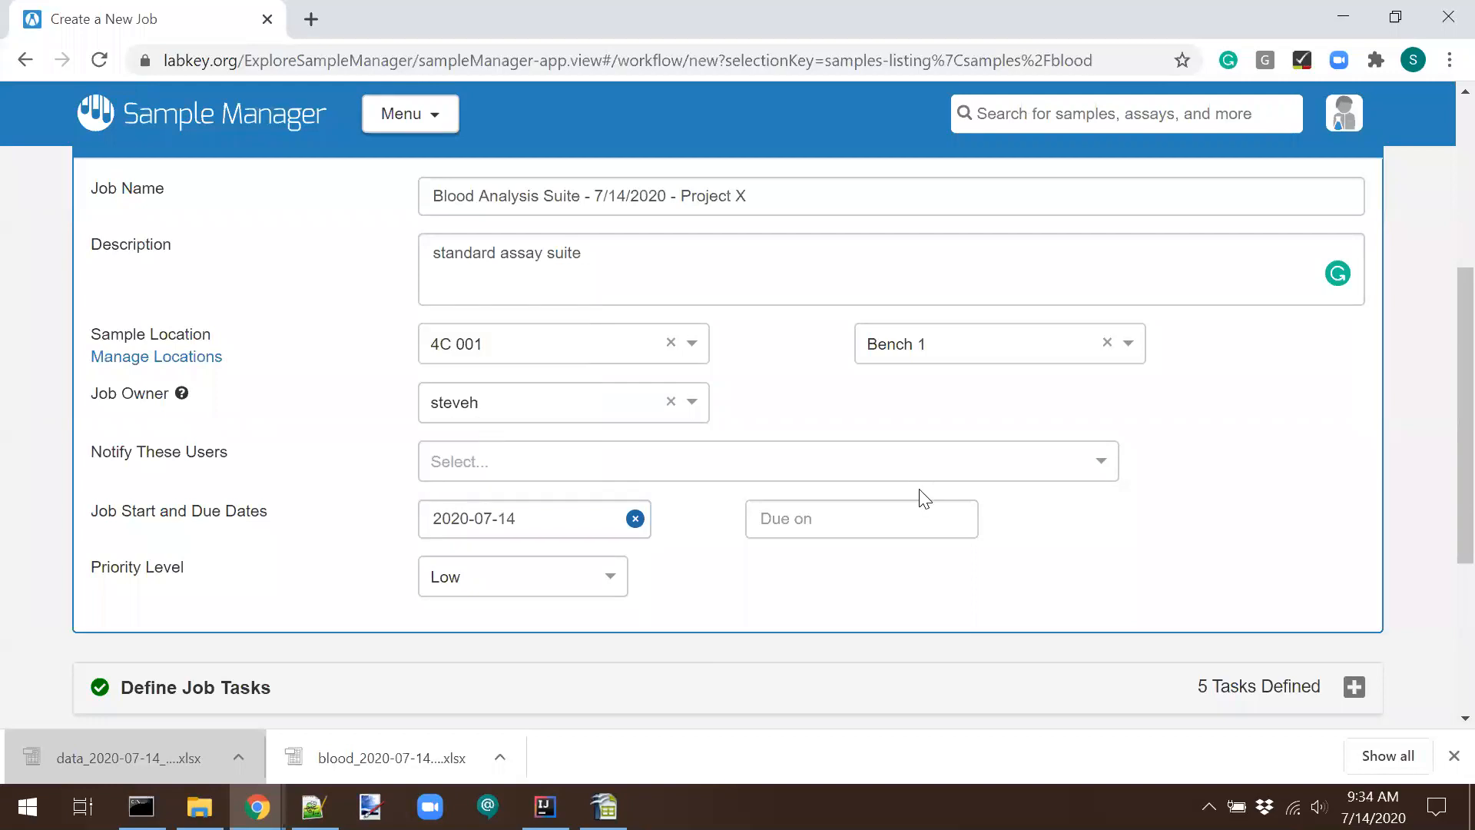
left_click(850, 514)
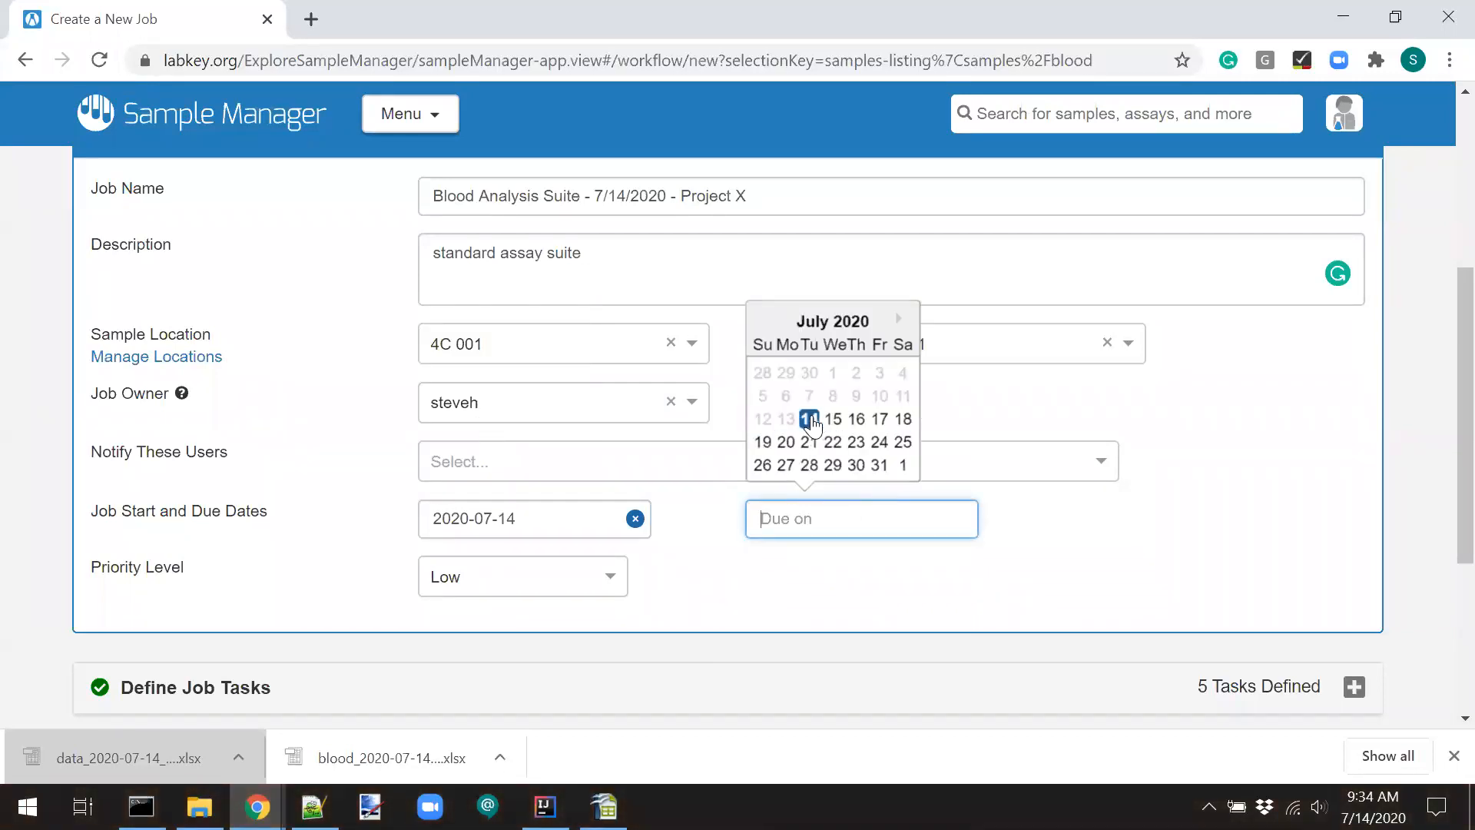
left_click(833, 420)
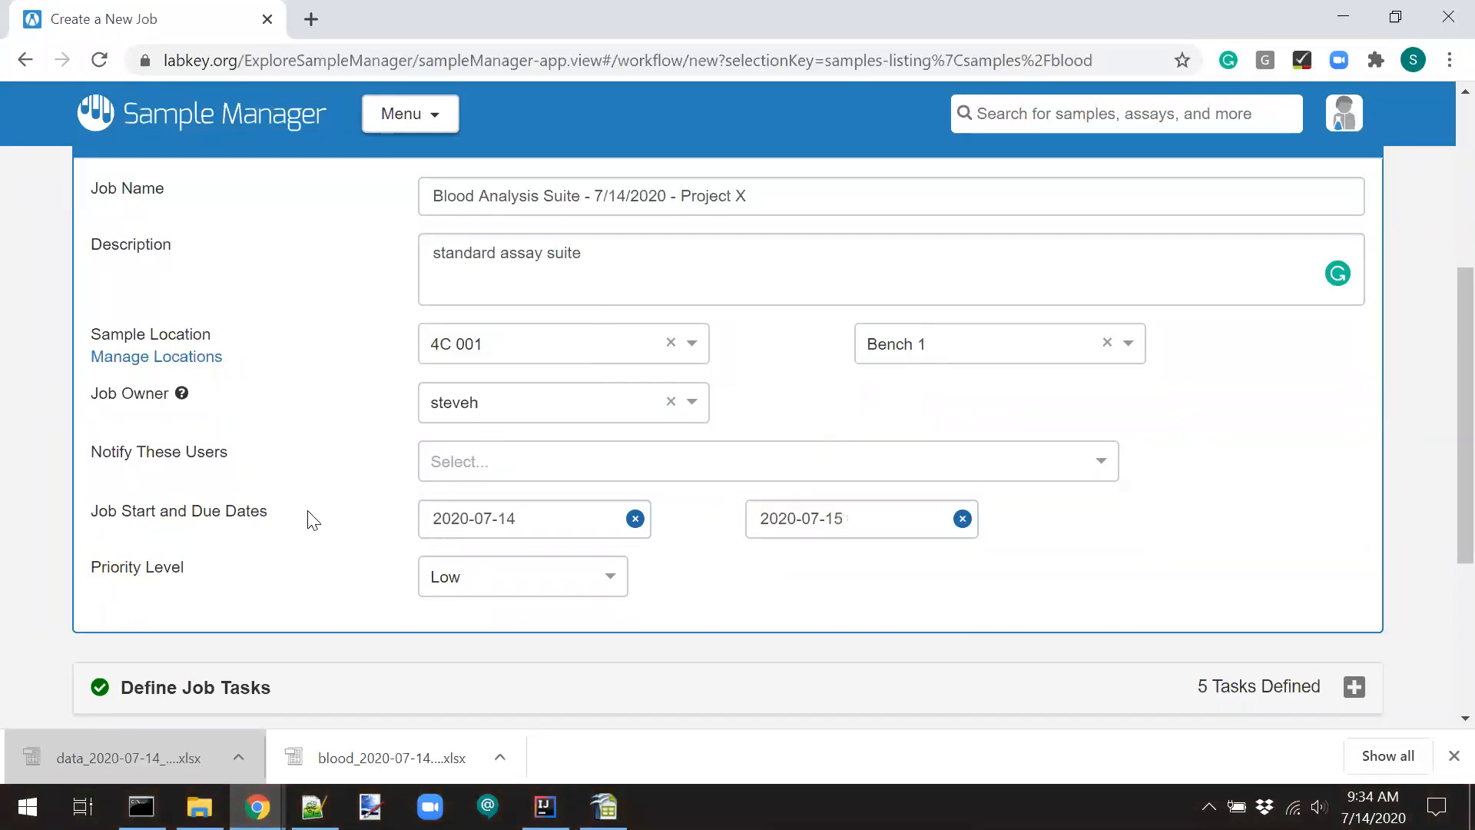
Set the job's priority level to High.
scroll(311, 520, "down", 1)
left_click(491, 492)
left_click(465, 612)
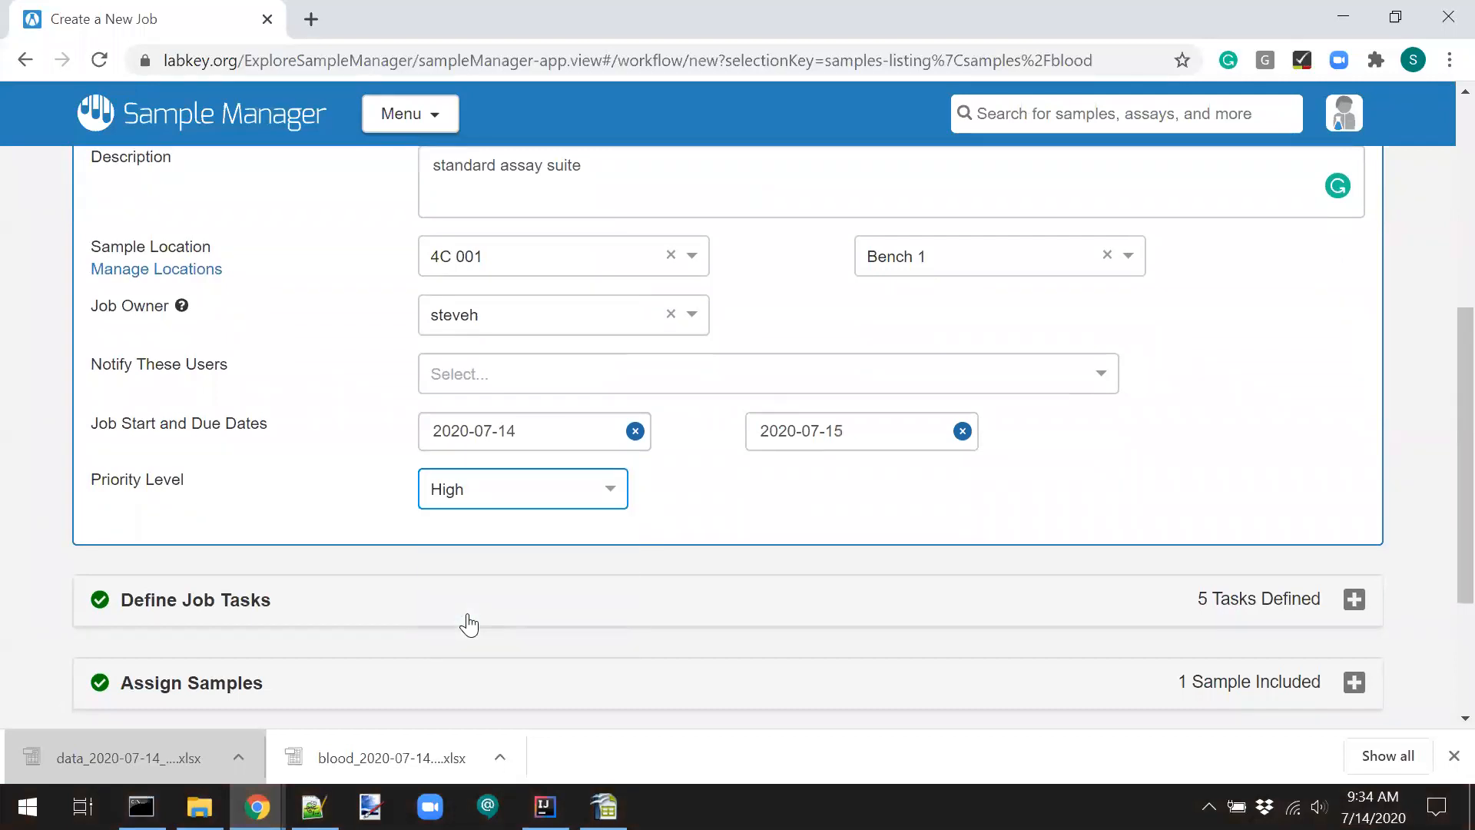
Review the template's job tasks with their assays, and the samples included in the job.
left_click(536, 612)
scroll(543, 613, "down", 3)
scroll(543, 612, "up", 1)
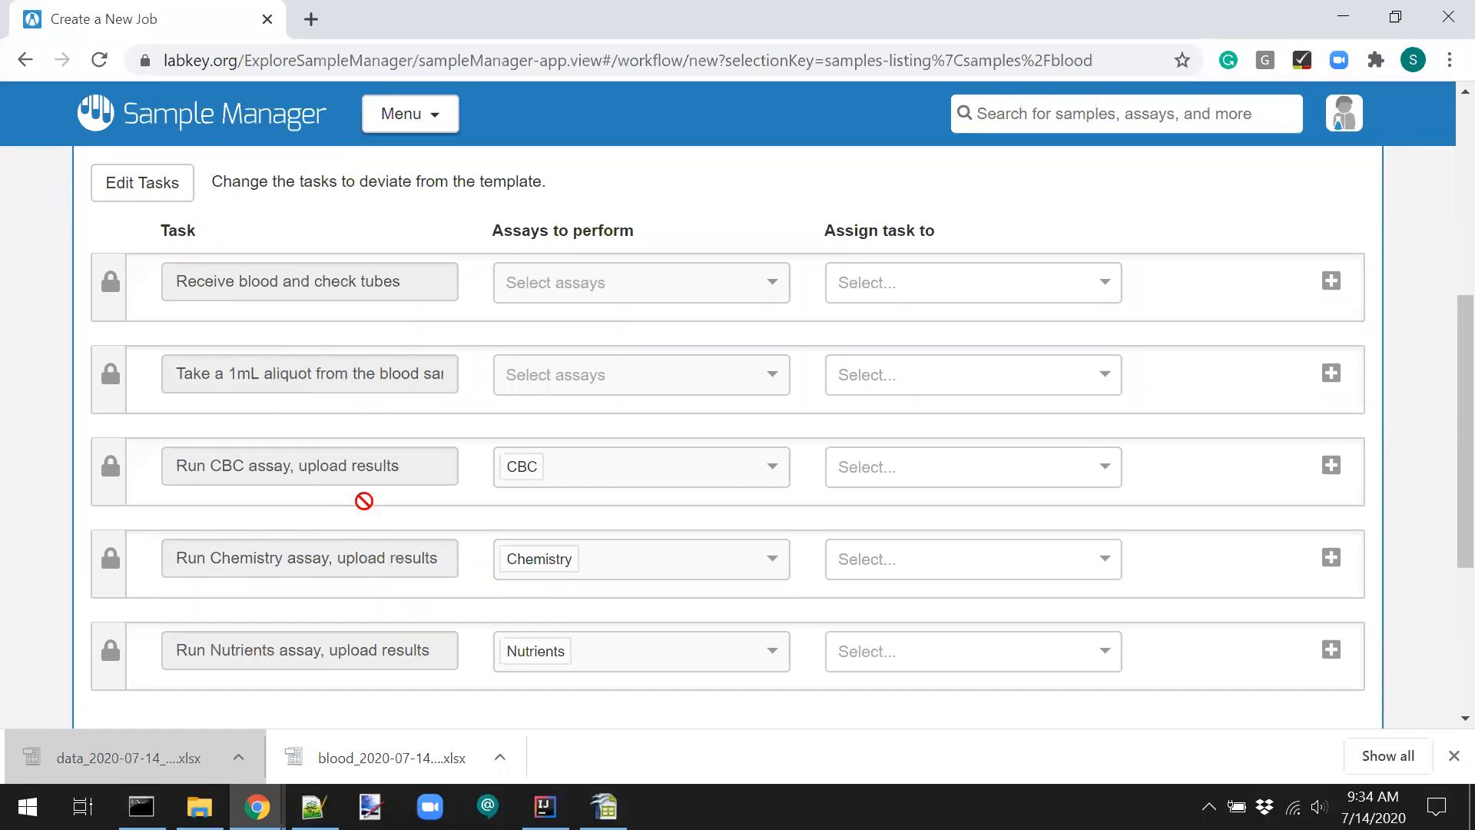
scroll(405, 465, "down", 4)
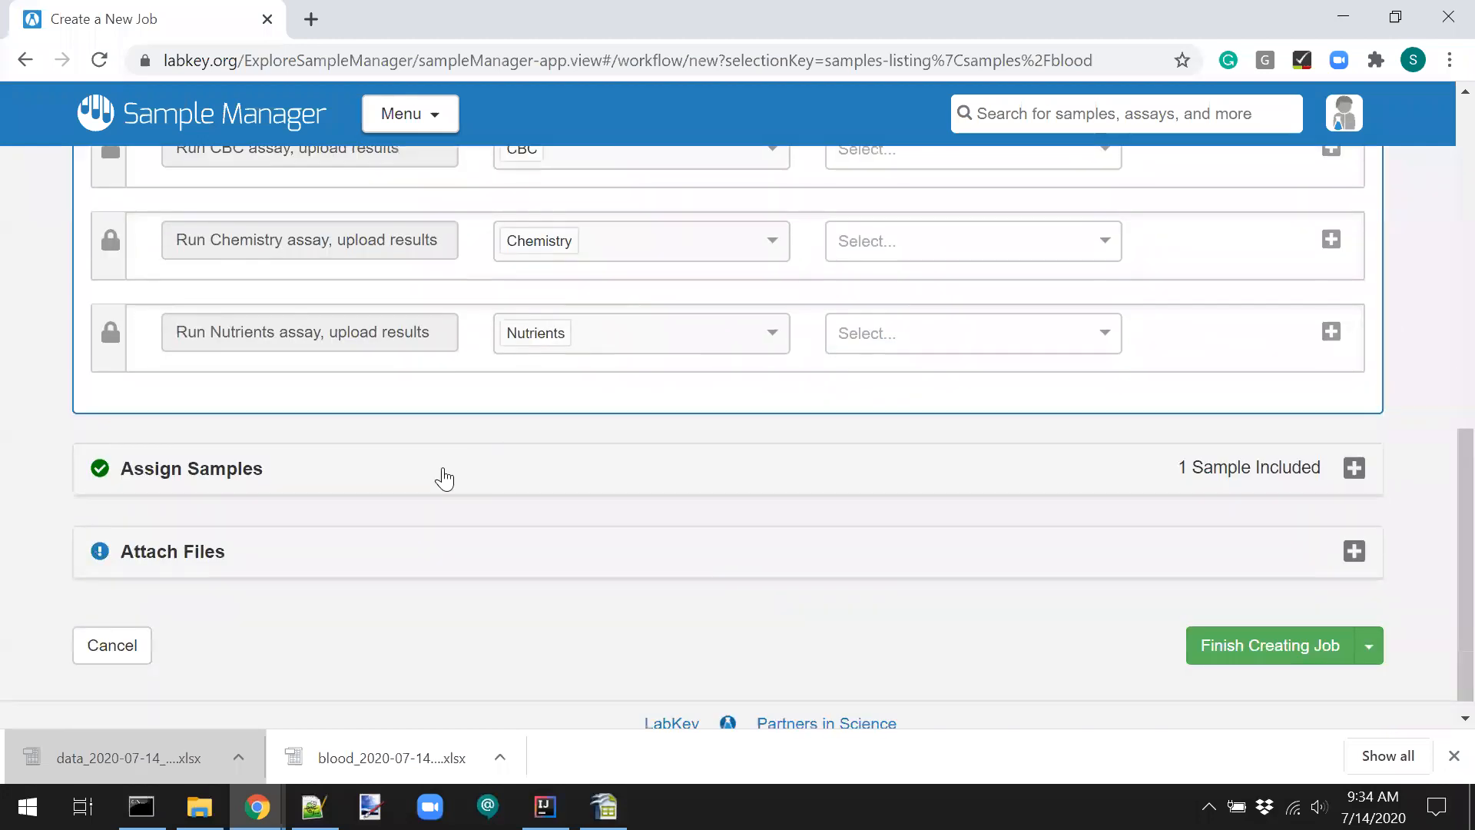
left_click(443, 473)
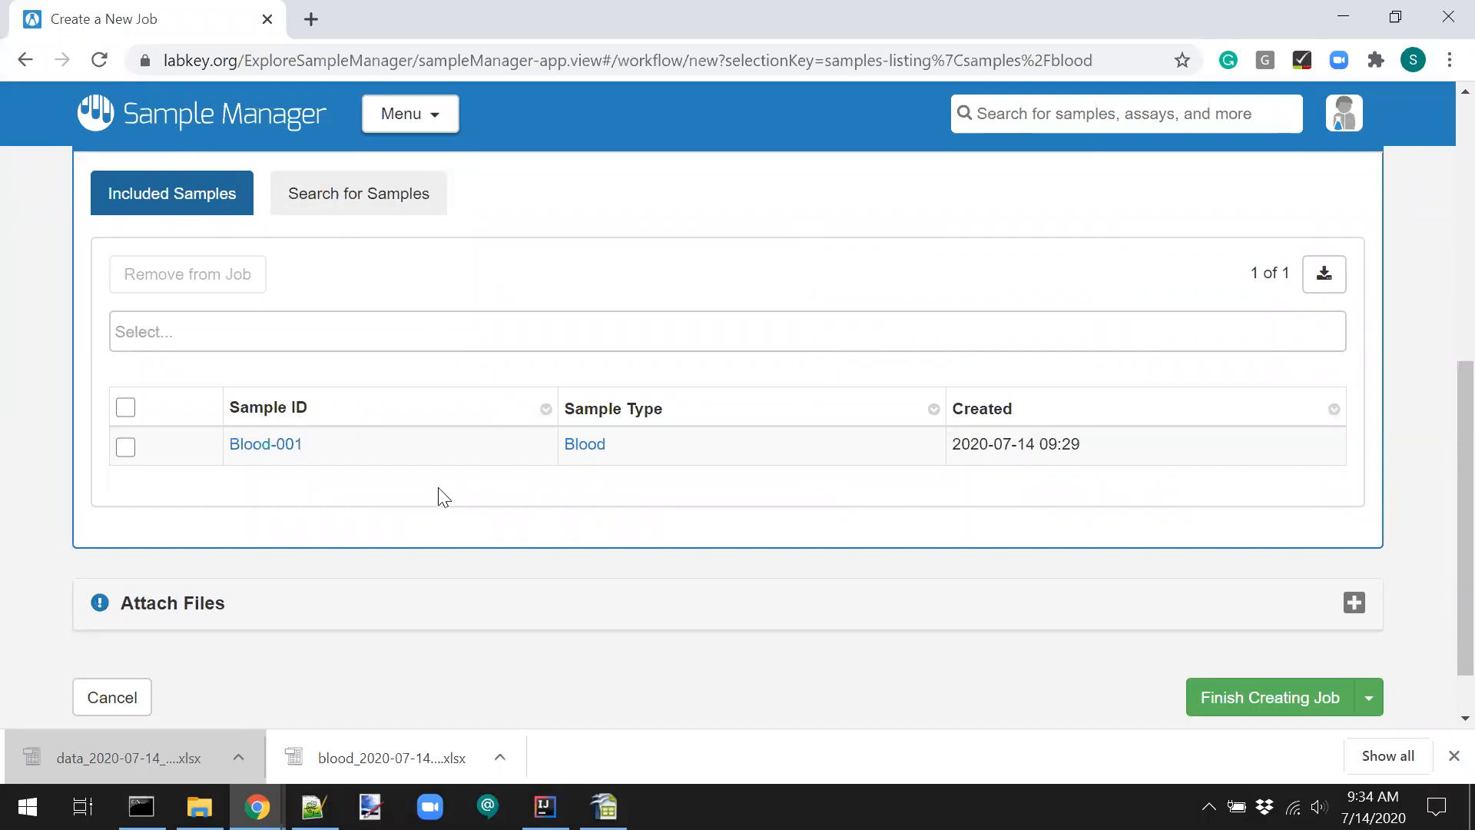
scroll(561, 601, "down", 1)
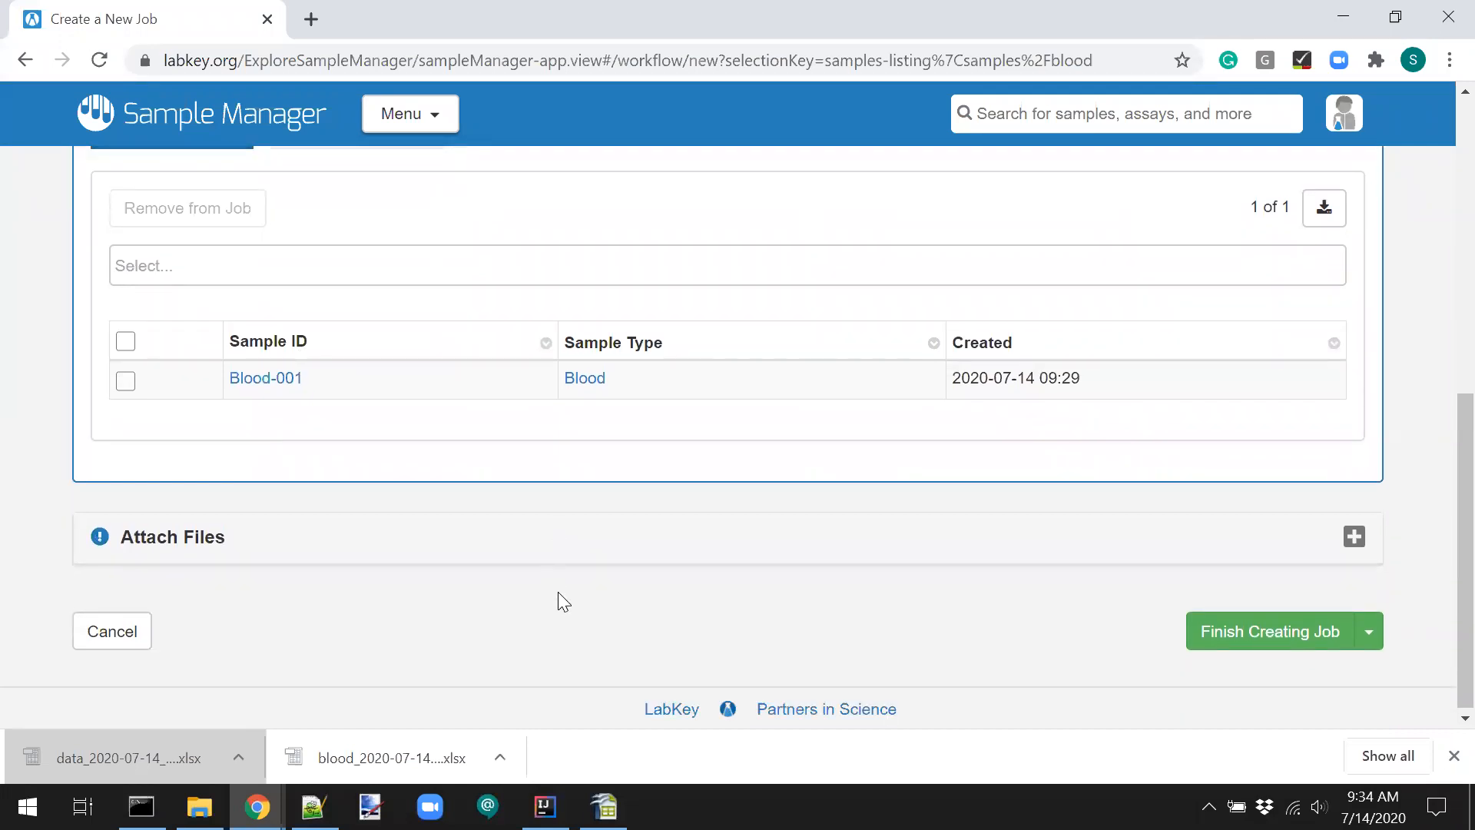
Check the file attachment section and finish creating the job without attaching any files.
left_click(469, 539)
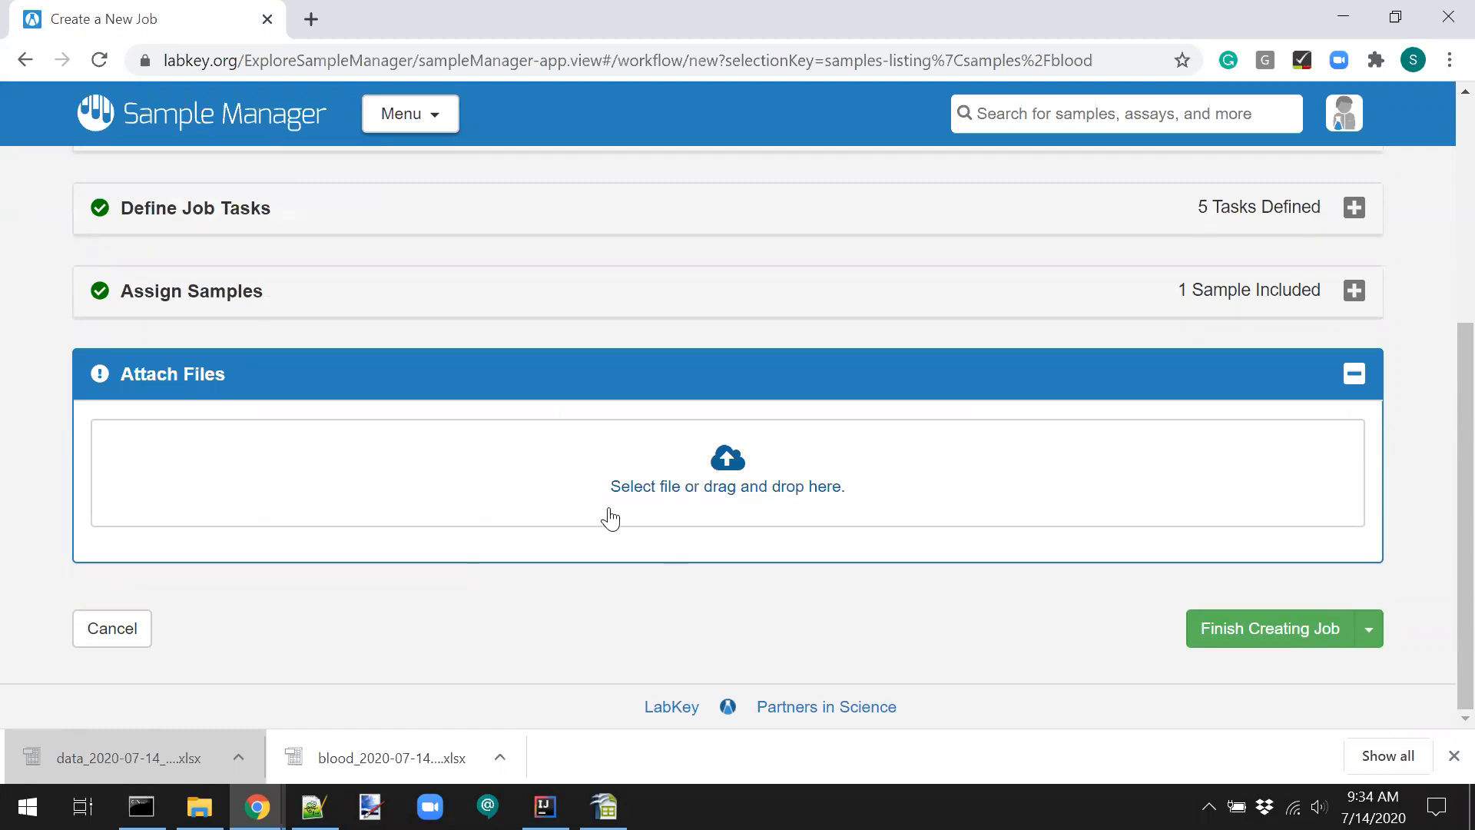
scroll(607, 514, "up", 5)
scroll(607, 514, "down", 5)
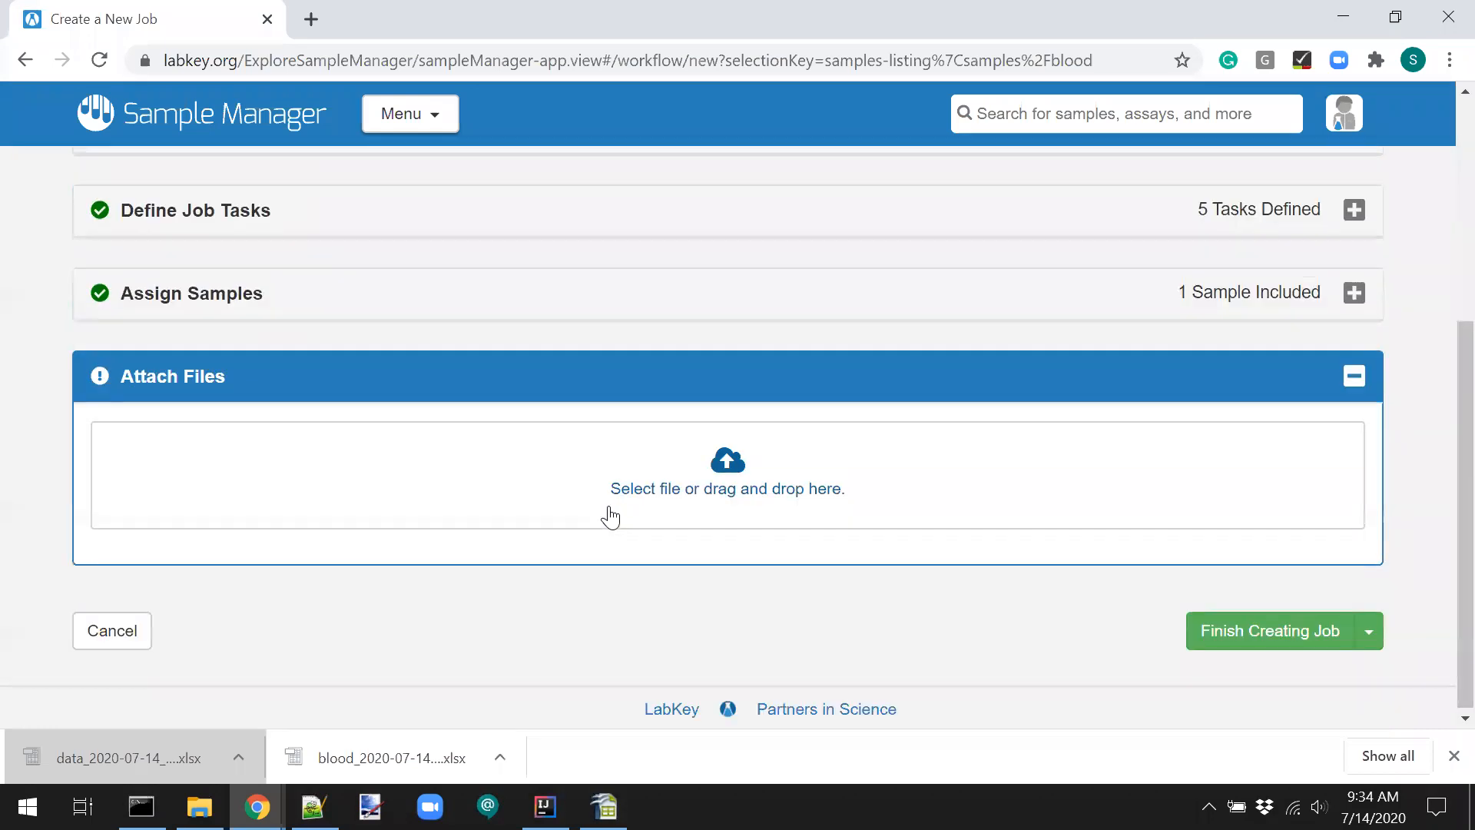
left_click(1247, 632)
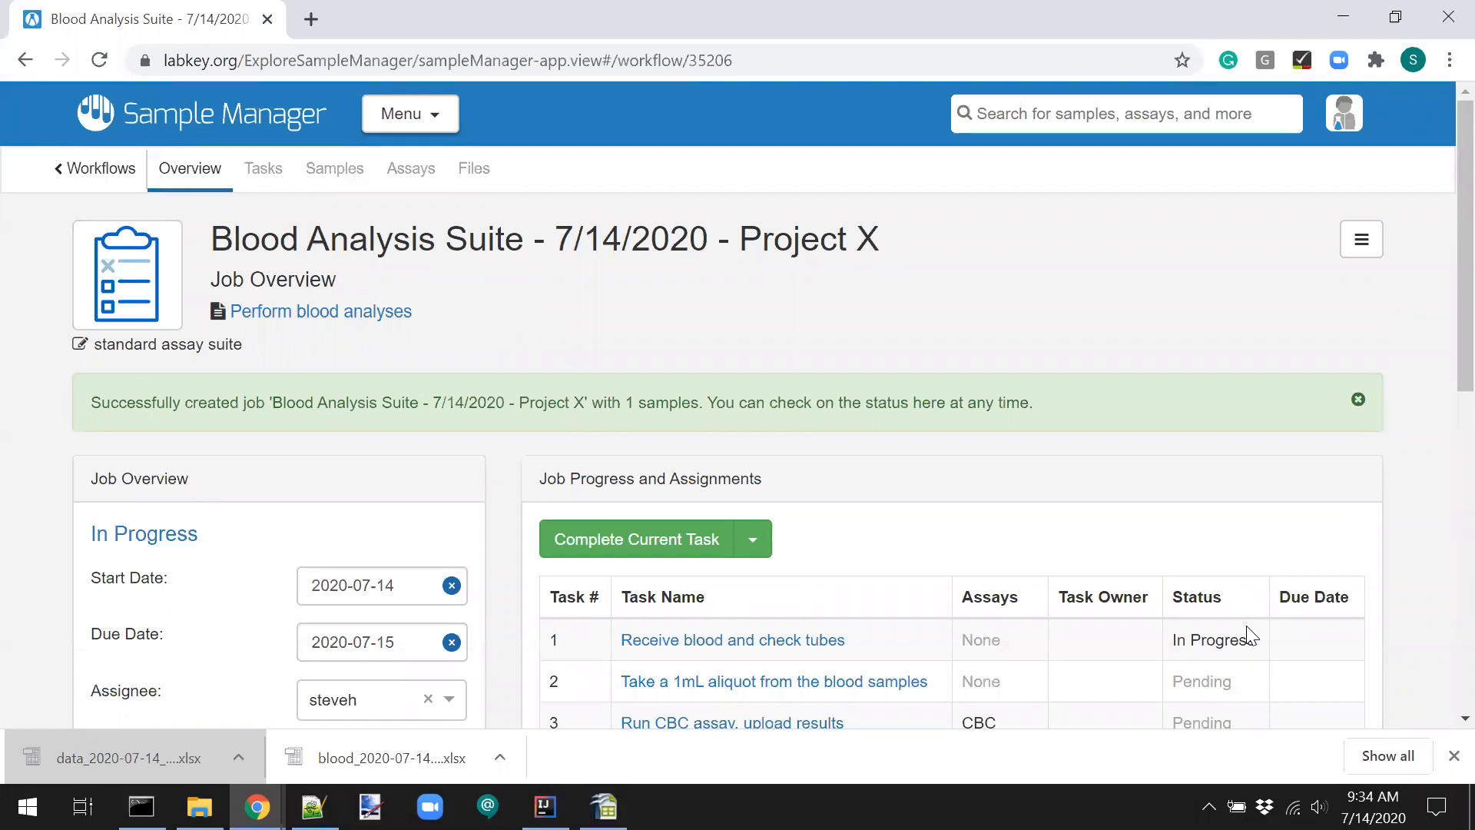
Examine the created job's overview, task list, samples and assay results.
scroll(1248, 636, "down", 3)
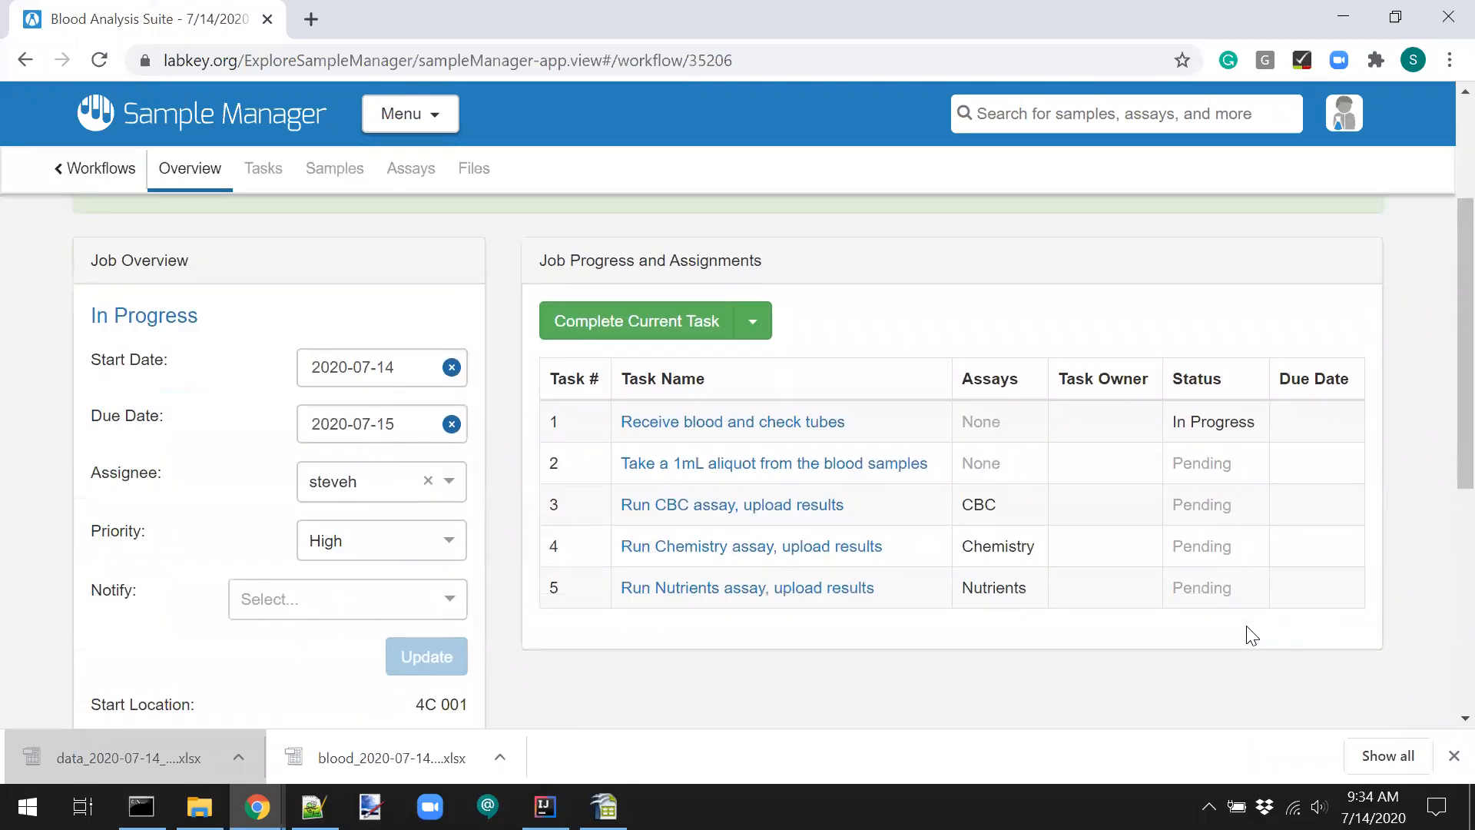
scroll(500, 534, "up", 3)
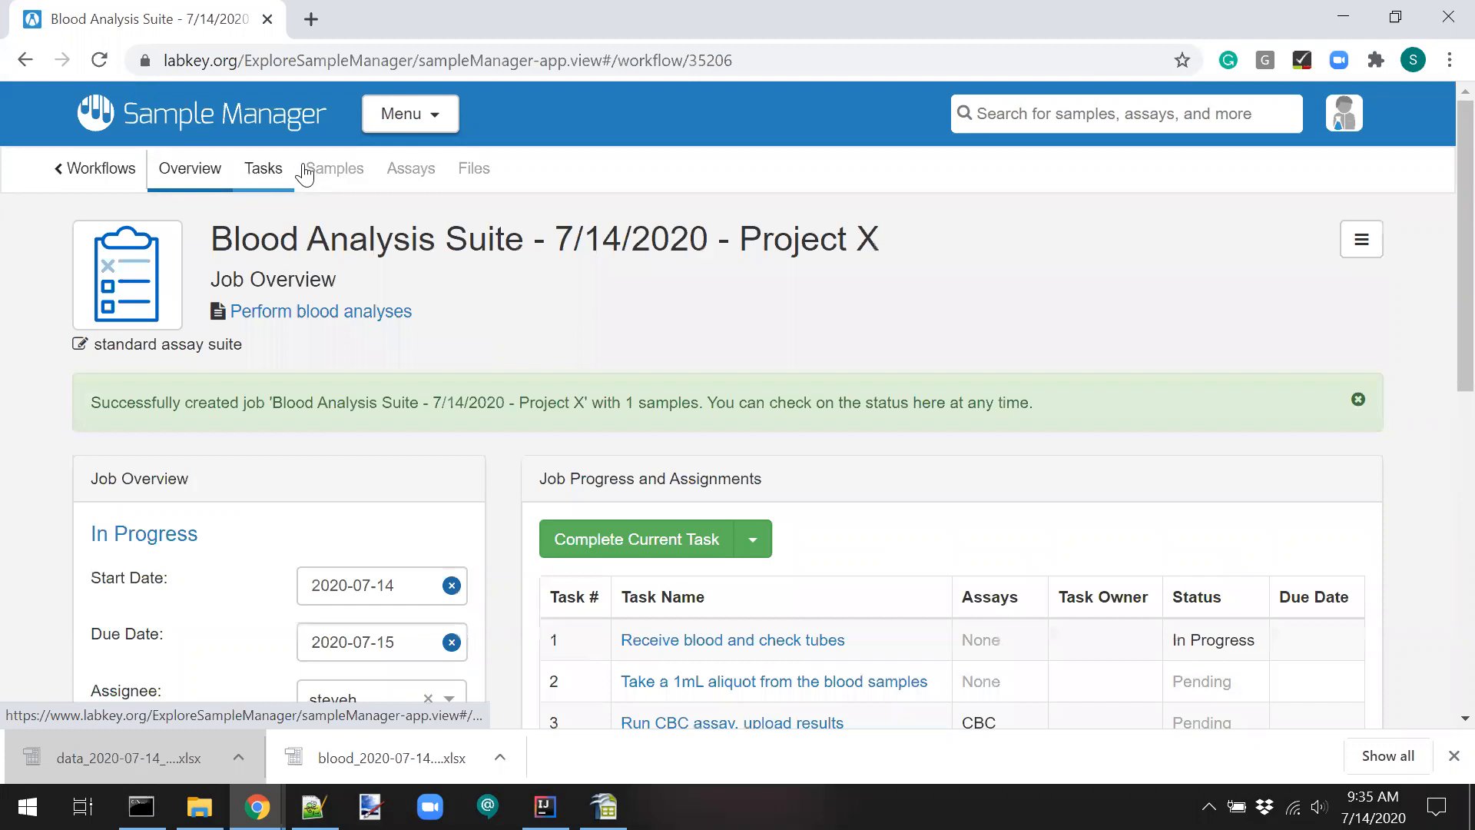
left_click(265, 179)
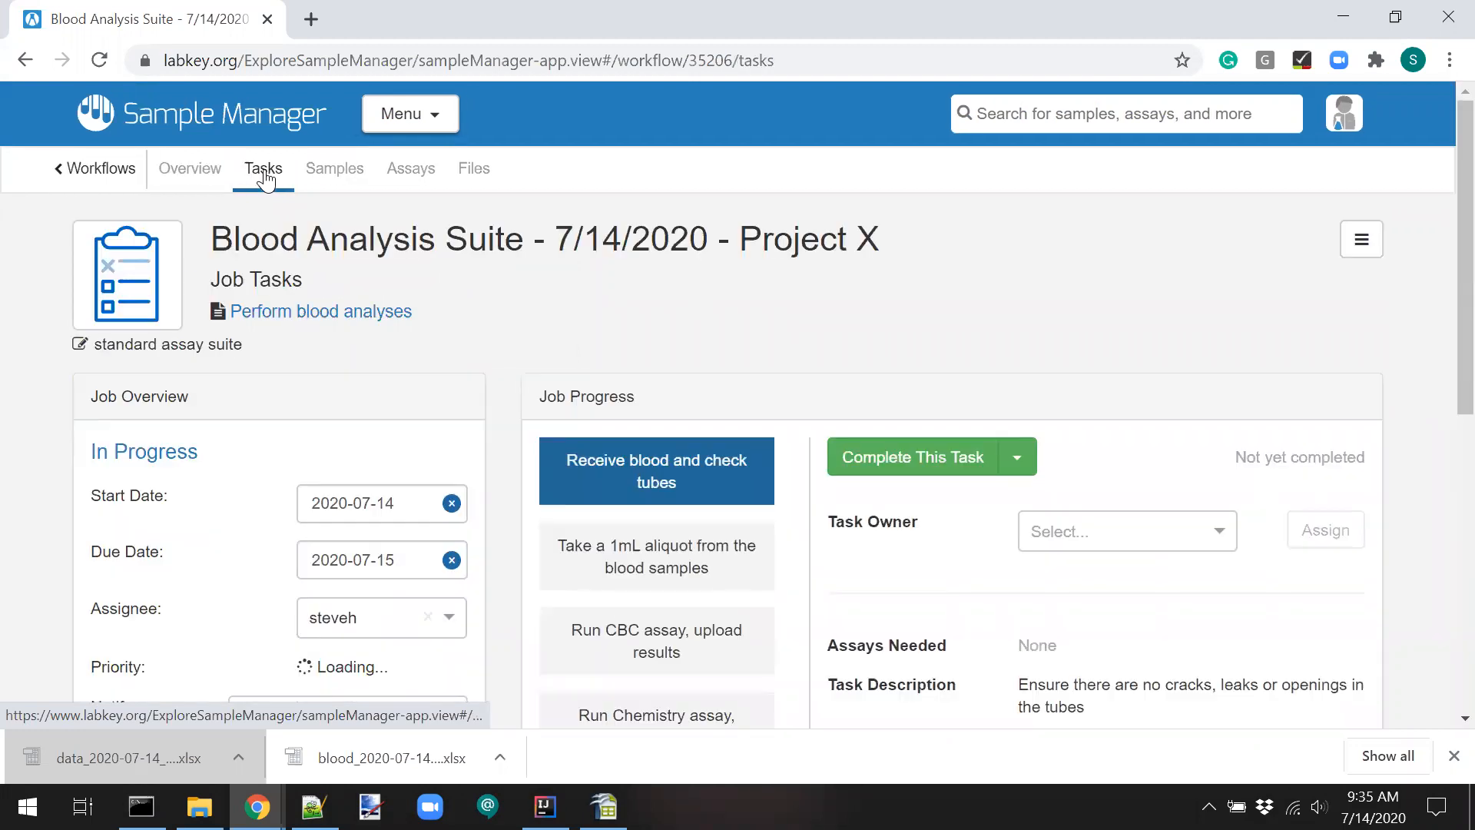
scroll(499, 473, "down", 2)
scroll(500, 473, "up", 2)
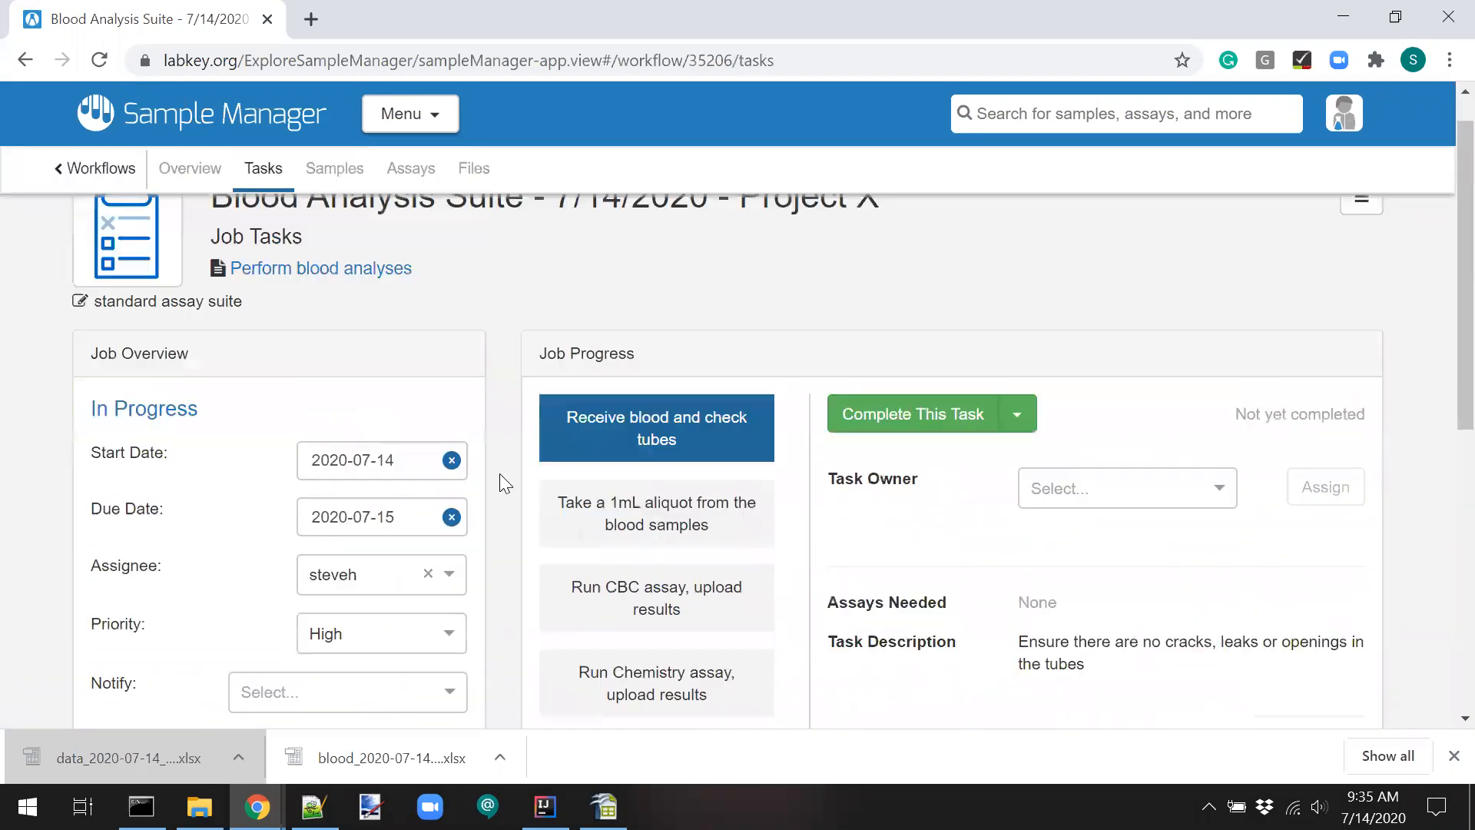
left_click(329, 176)
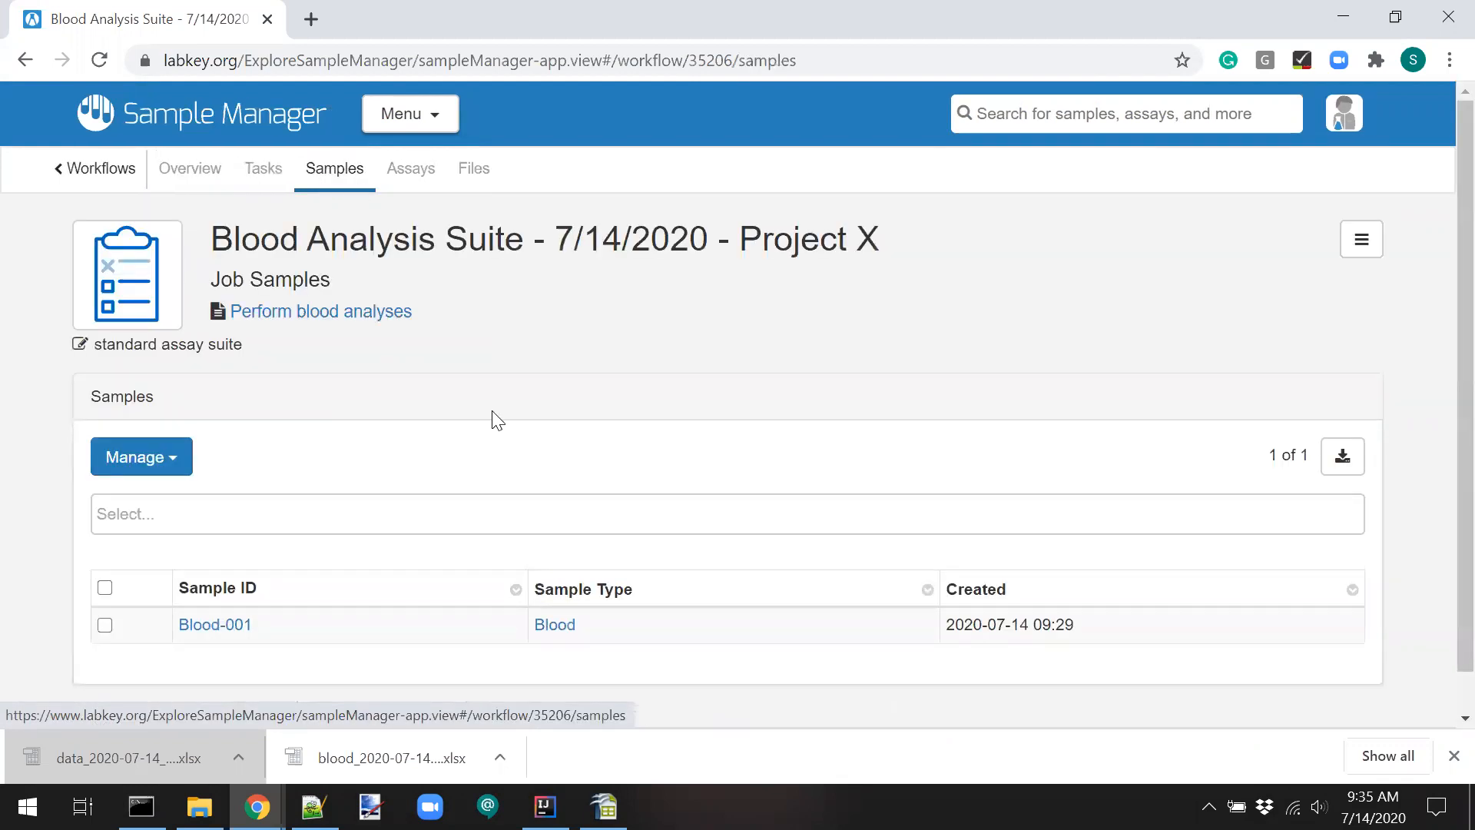
scroll(498, 420, "down", 1)
scroll(270, 549, "up", 1)
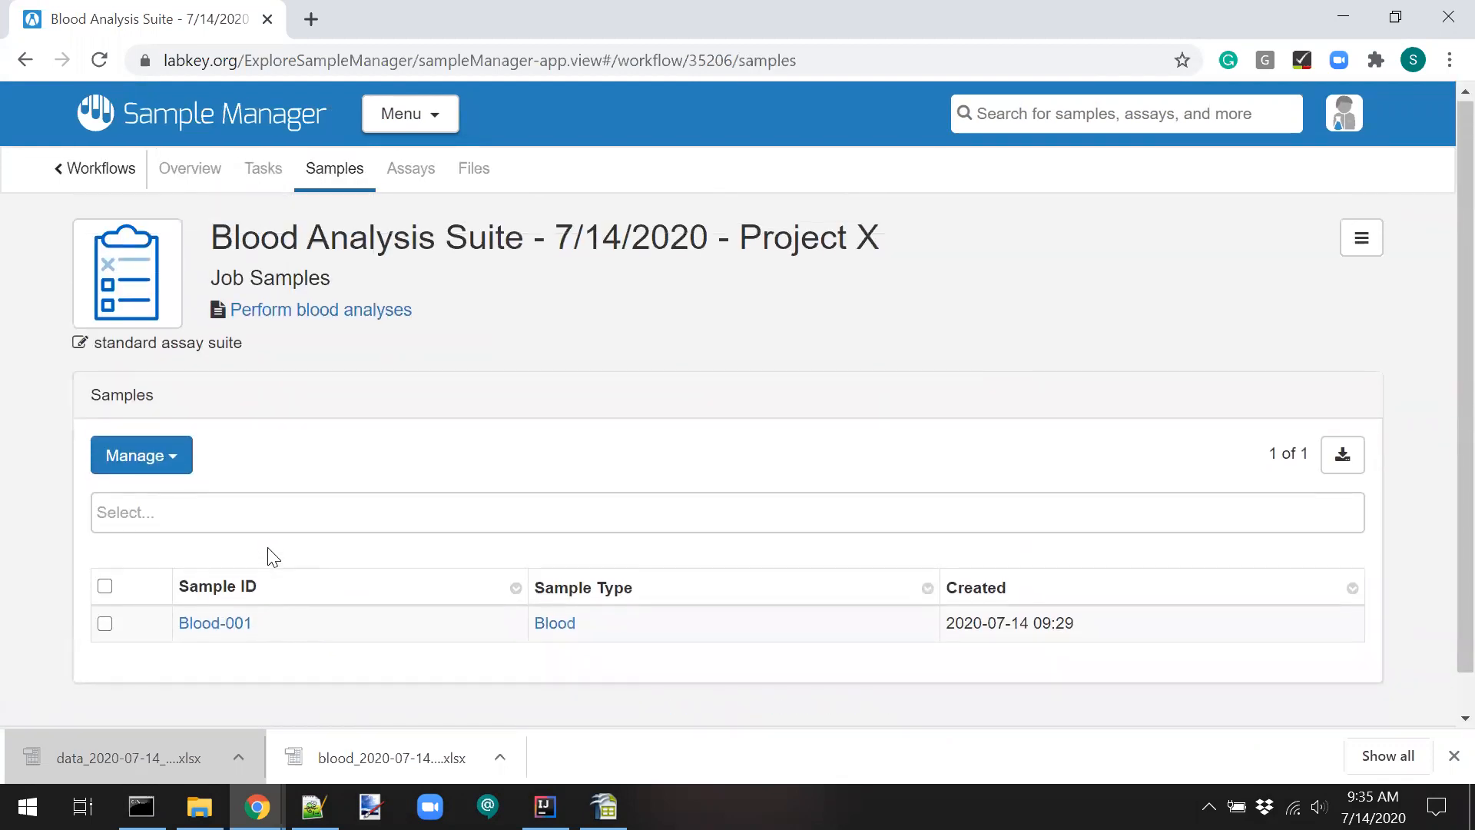
left_click(403, 182)
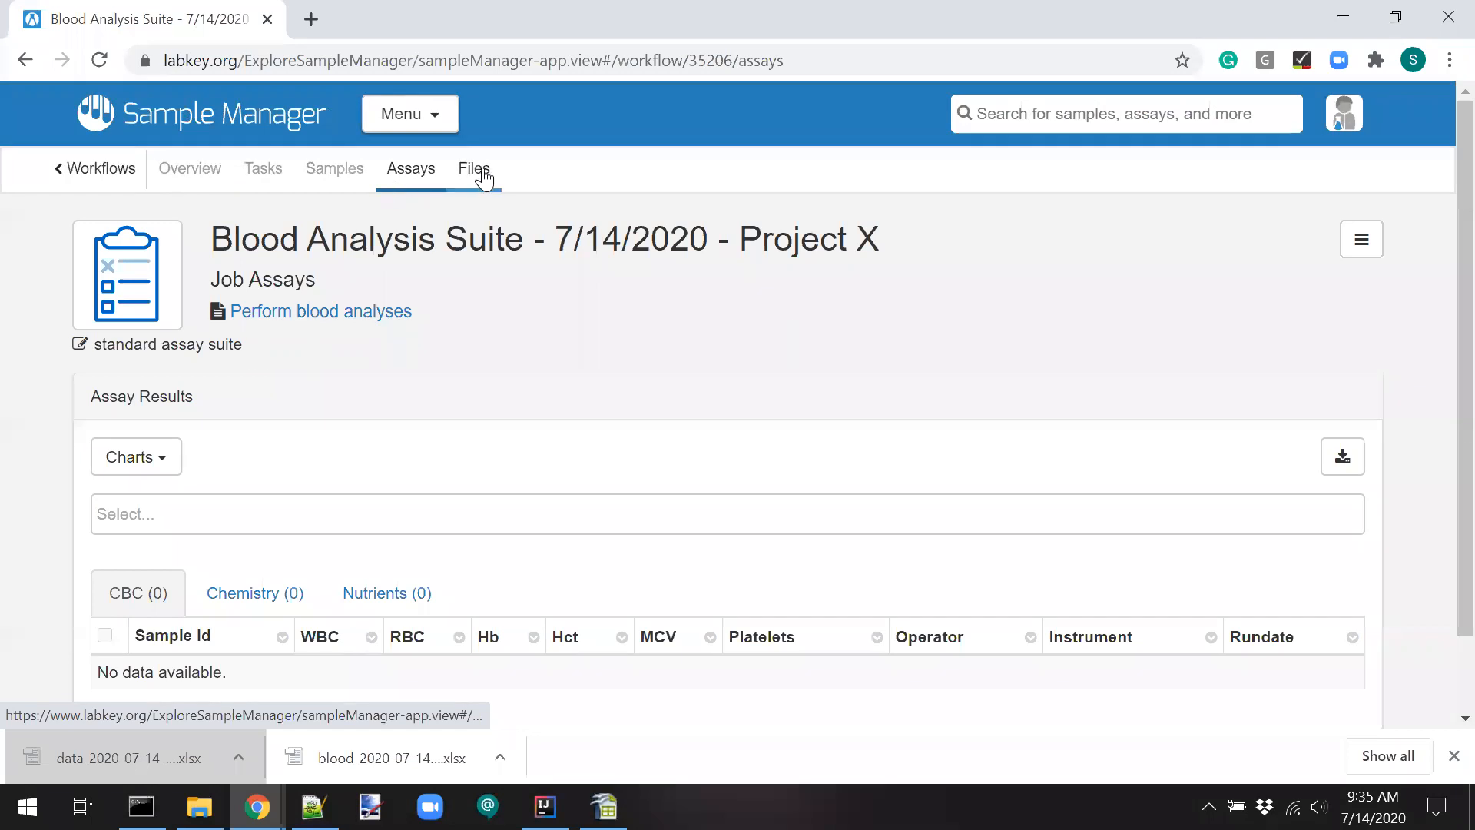
Check the job's attached files, then review its overview details and task progress.
left_click(480, 183)
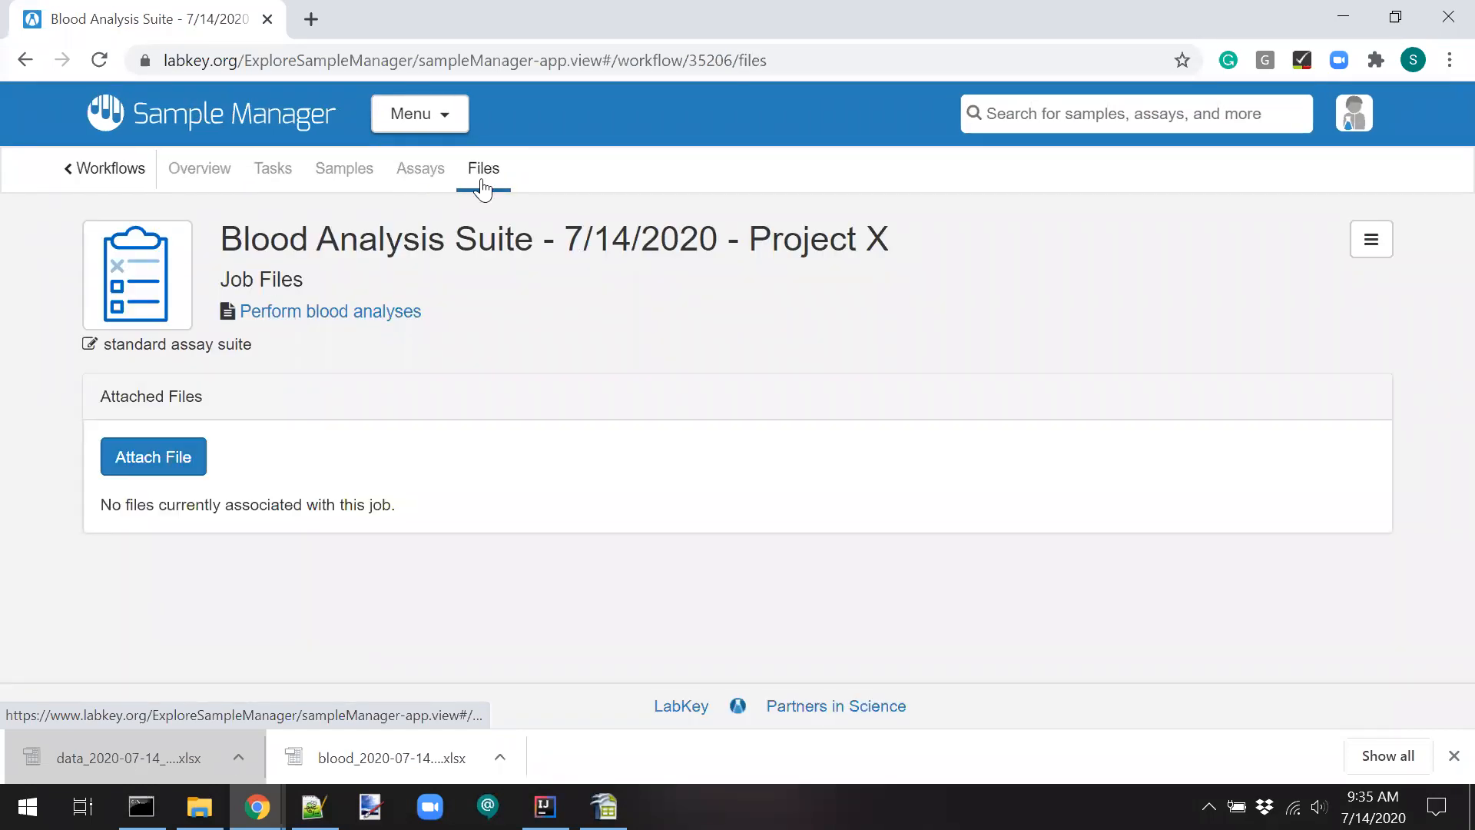
left_click(197, 183)
scroll(499, 415, "down", 3)
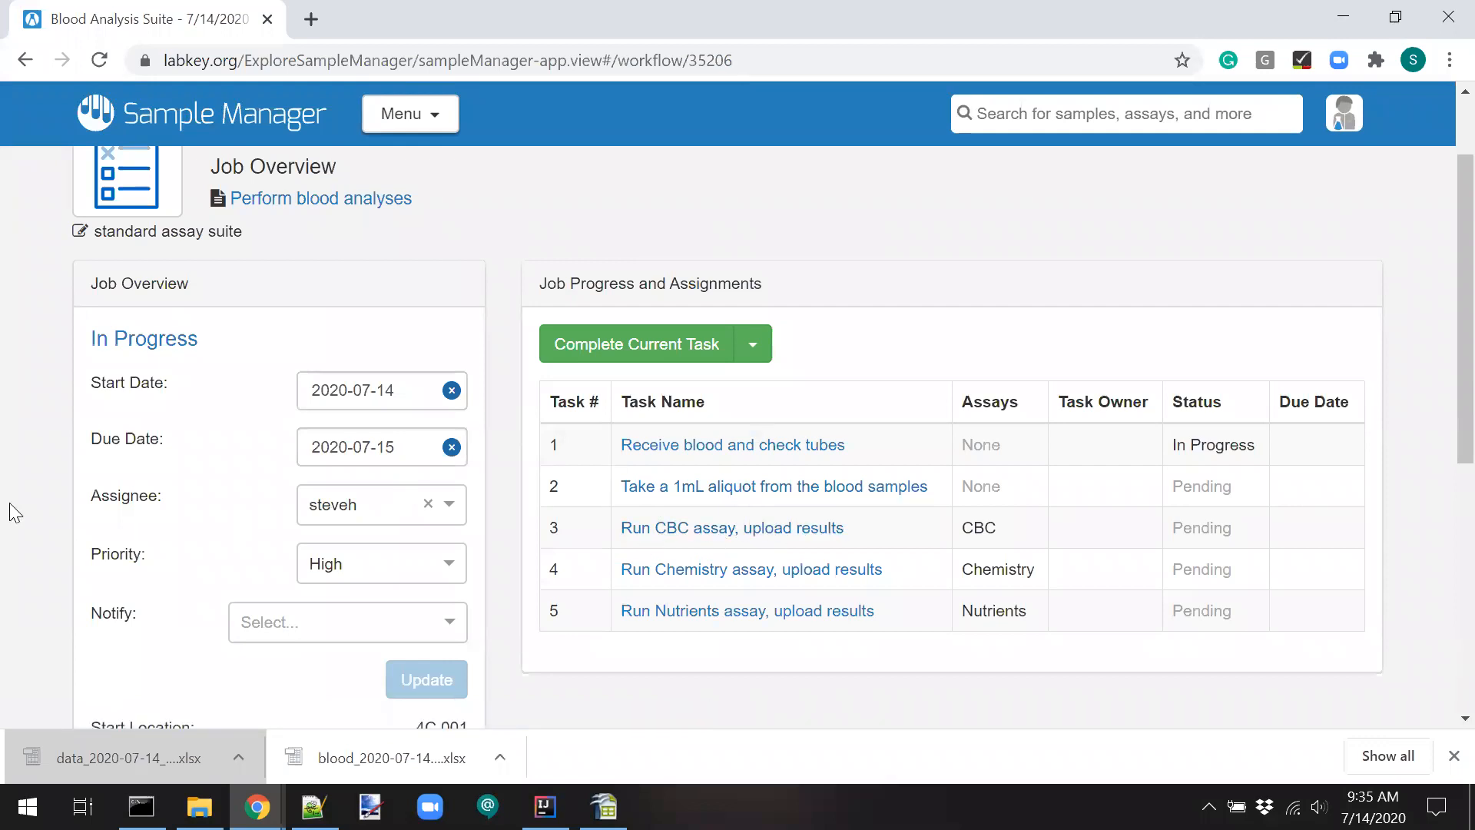
scroll(10, 502, "up", 2)
scroll(9, 502, "down", 4)
scroll(9, 502, "up", 4)
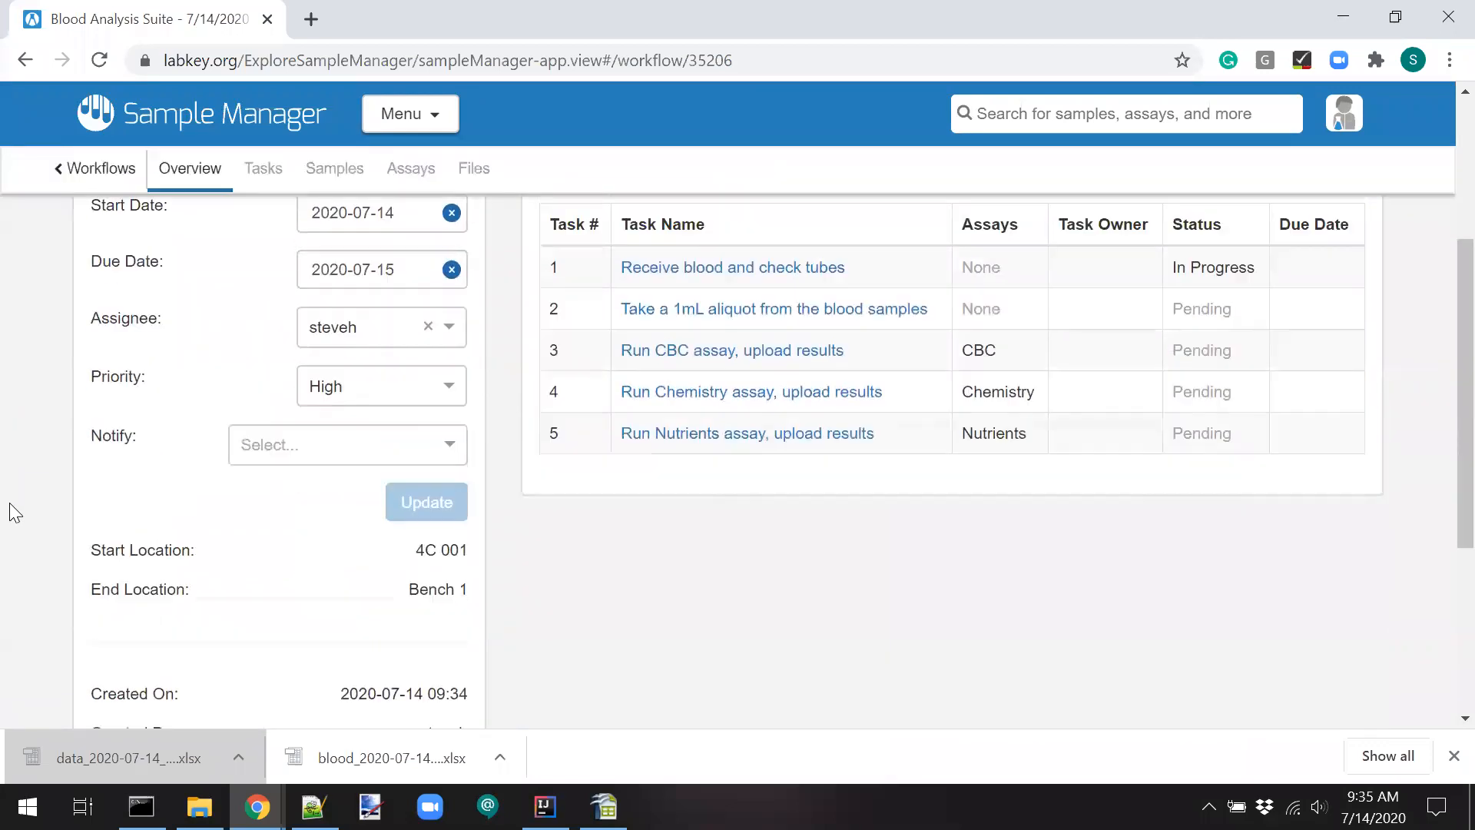
Open sample Blood-001 from the job's samples and review its details.
left_click(364, 176)
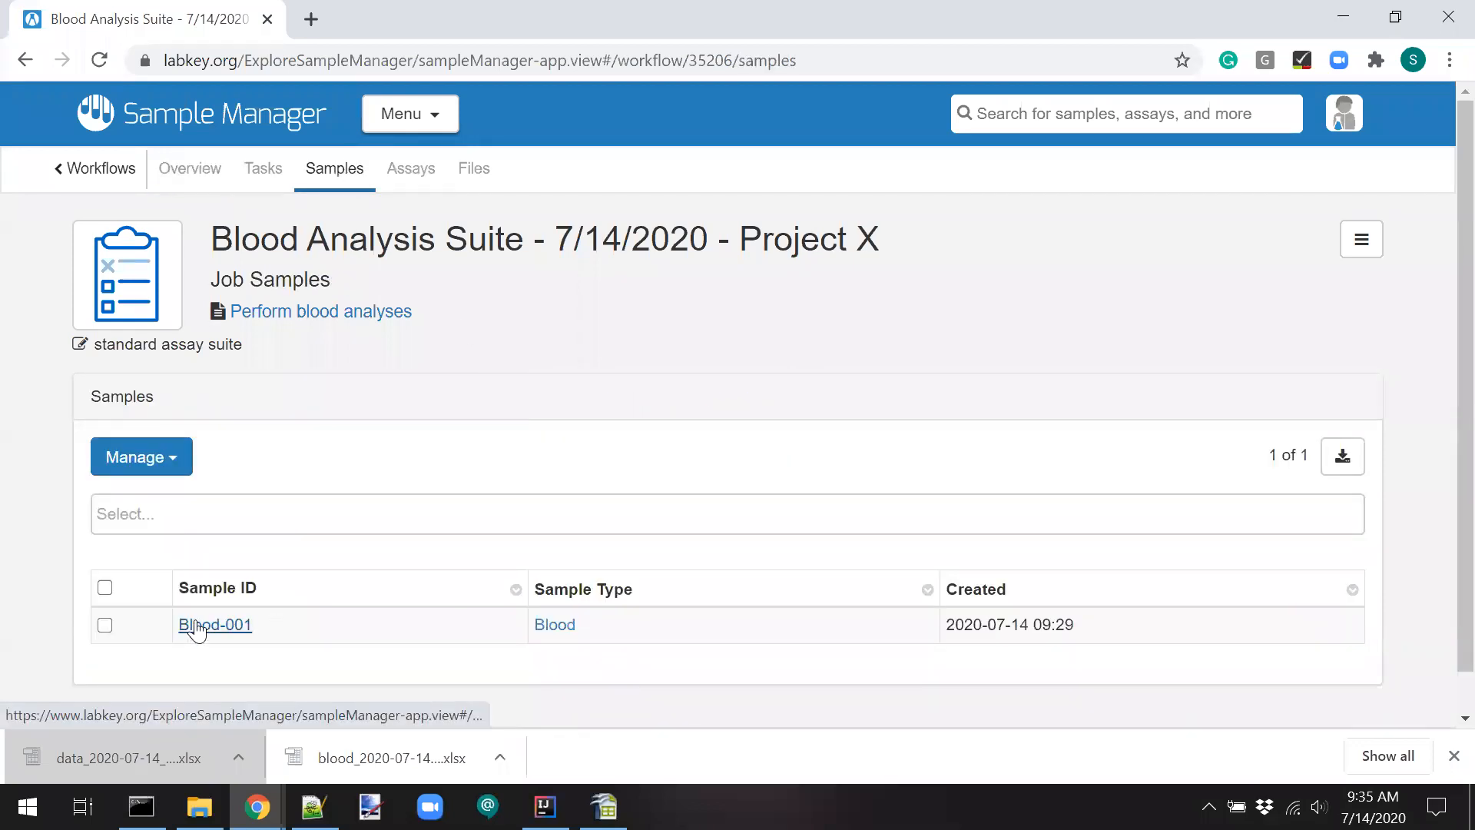
left_click(199, 628)
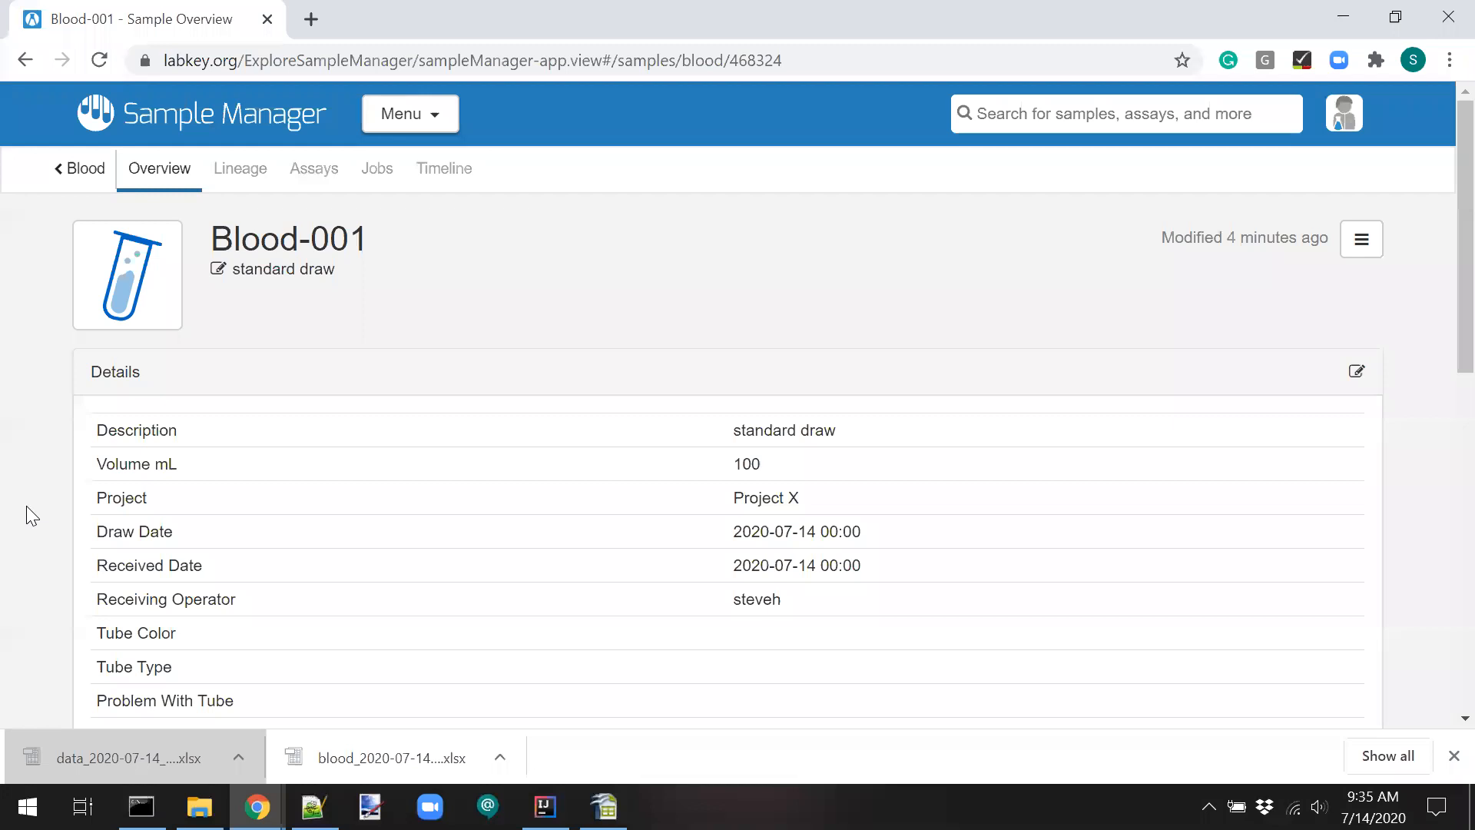
scroll(26, 508, "down", 1)
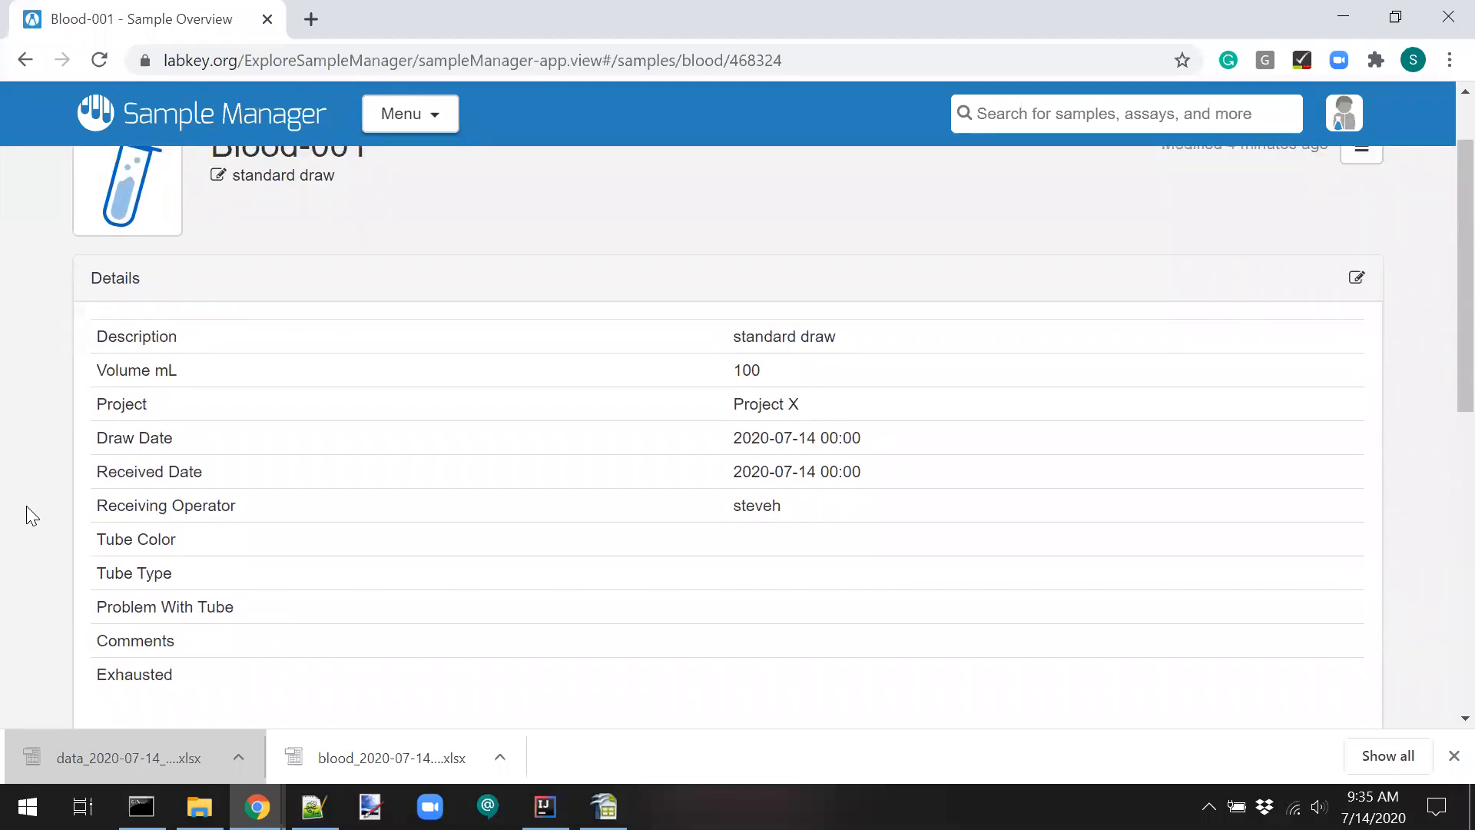
Edit the Blood-001 details, setting the tube color to "normal" and the comments to "looks good", and save.
left_click(1357, 275)
scroll(644, 430, "down", 6)
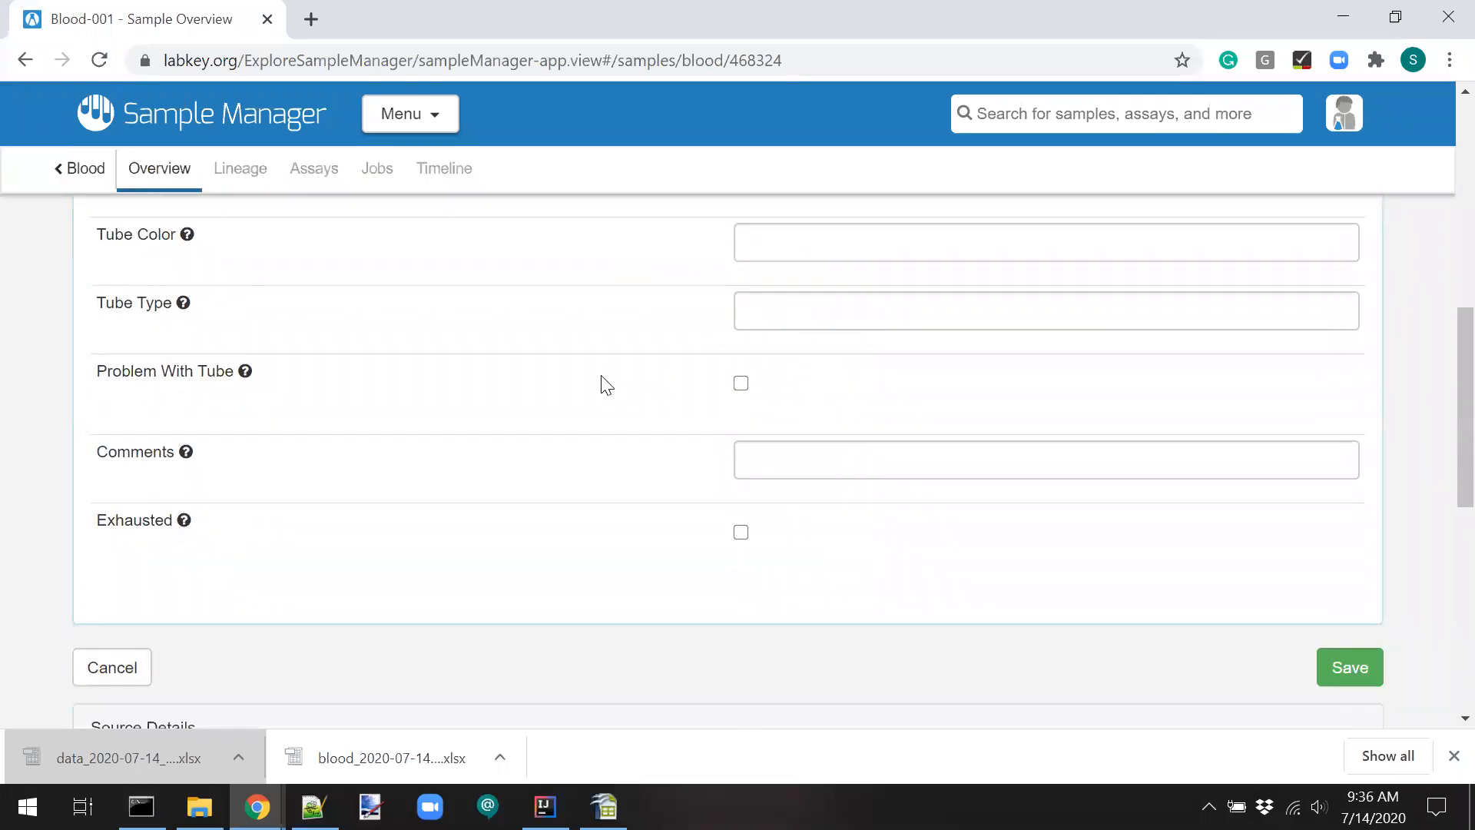
left_click(805, 238)
type("normal")
left_click(775, 454)
type("lookd")
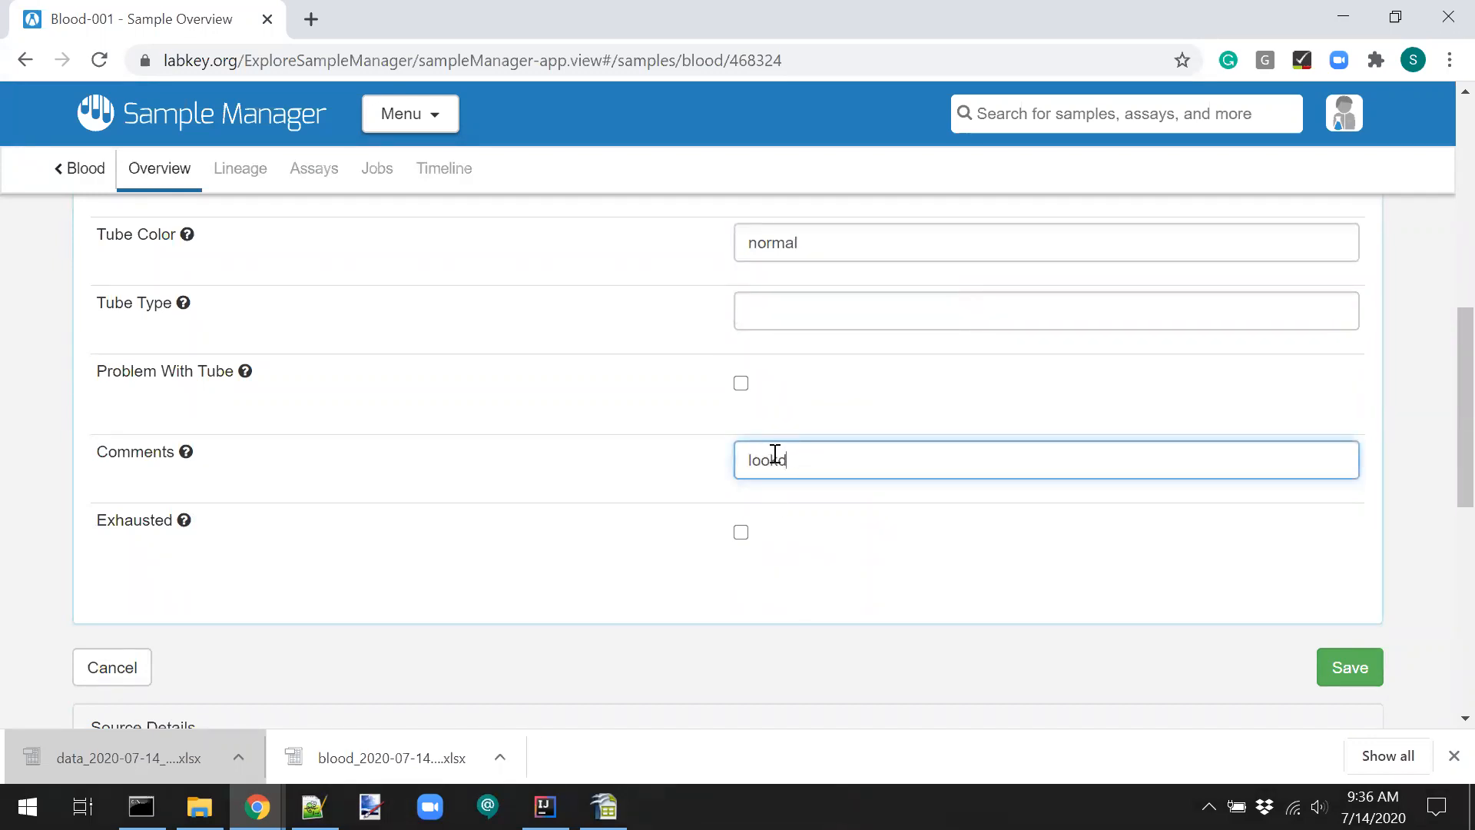
type(" good")
left_click(1364, 678)
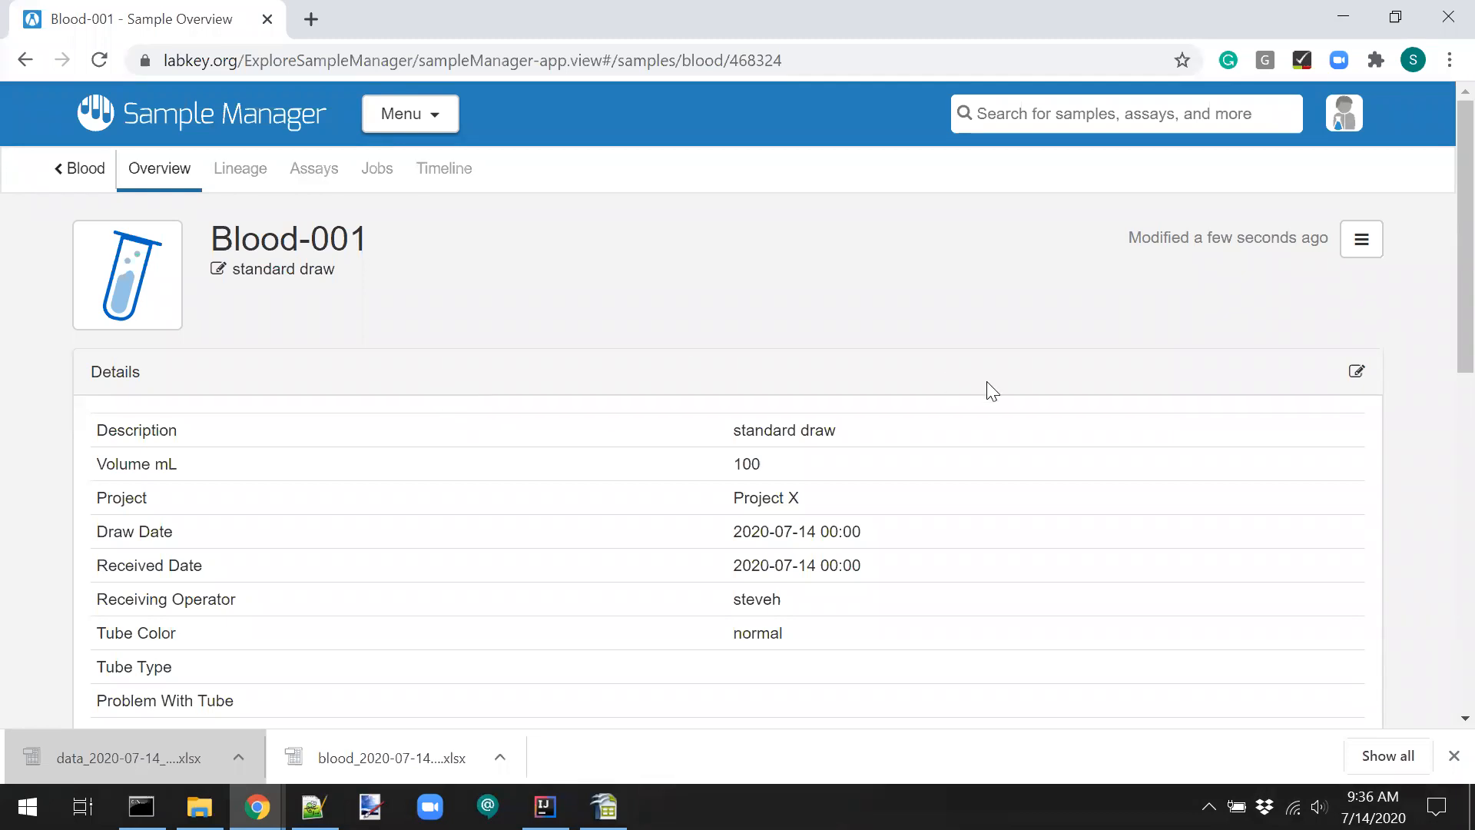
Set the Blood-001 sample's volume to 99 mL and save the details.
left_click(1352, 375)
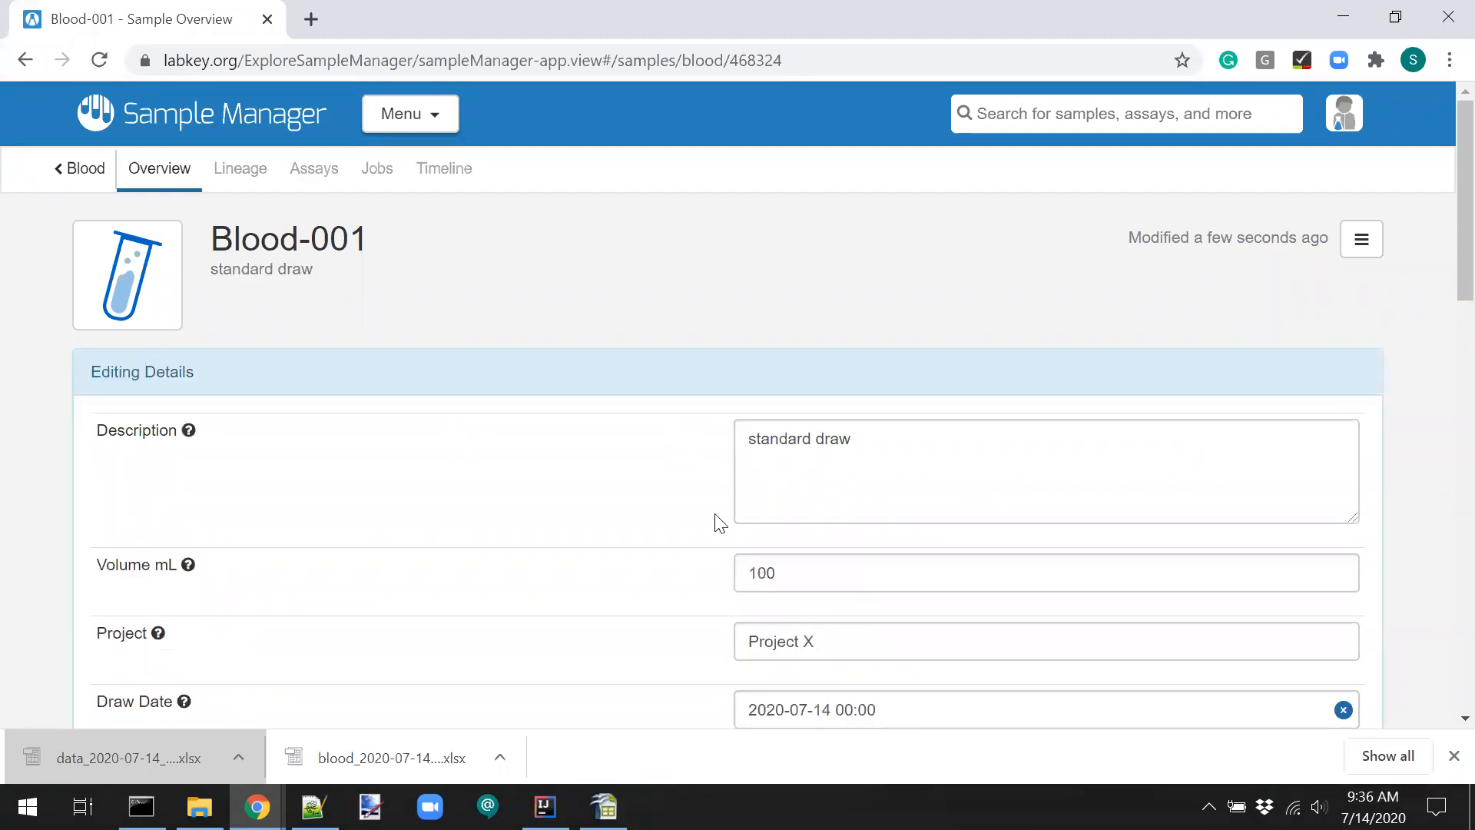
left_click(803, 573)
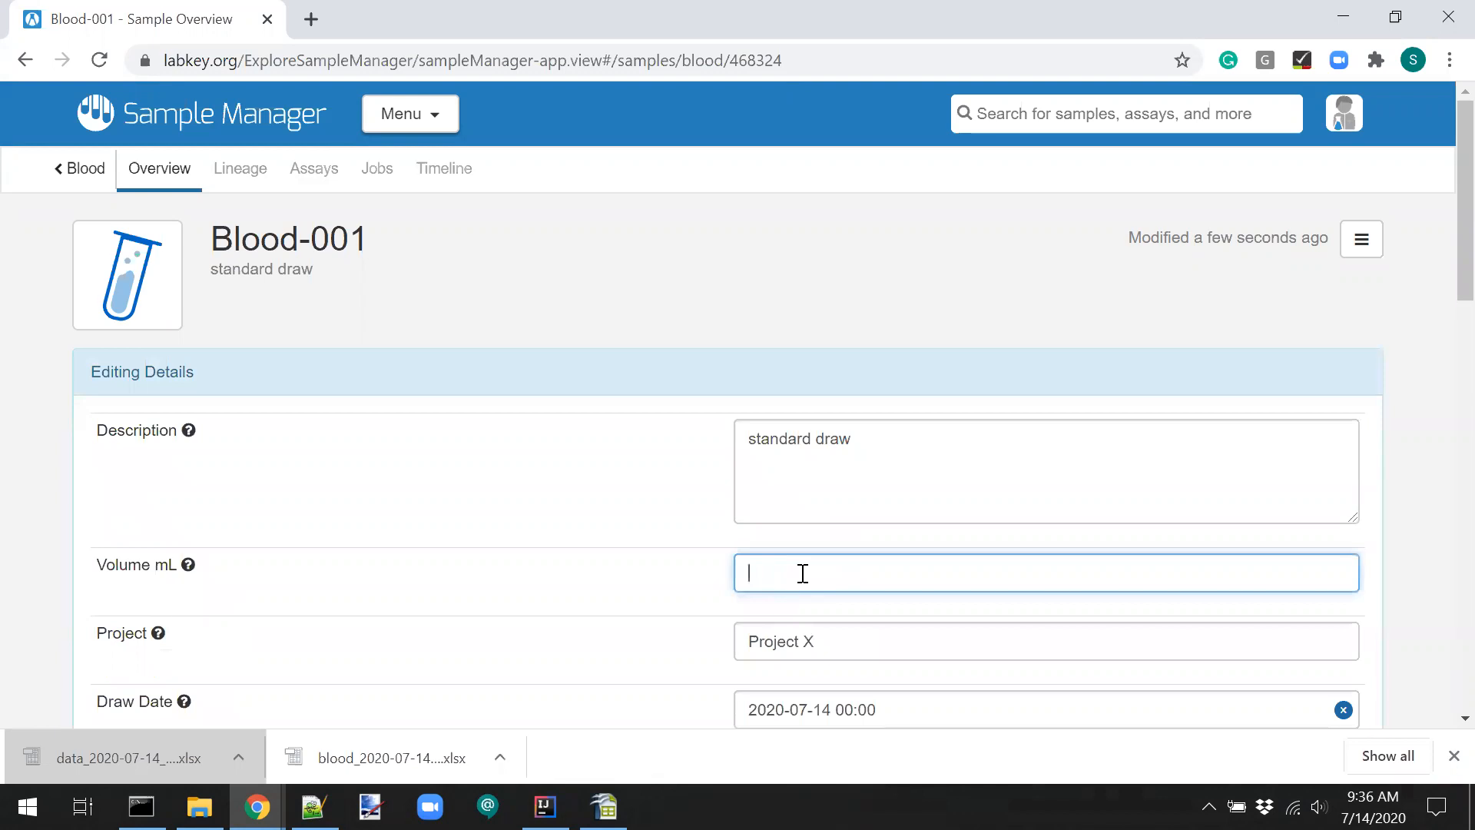
type("99")
left_click(567, 547)
scroll(567, 547, "down", 1)
scroll(567, 547, "down", 9)
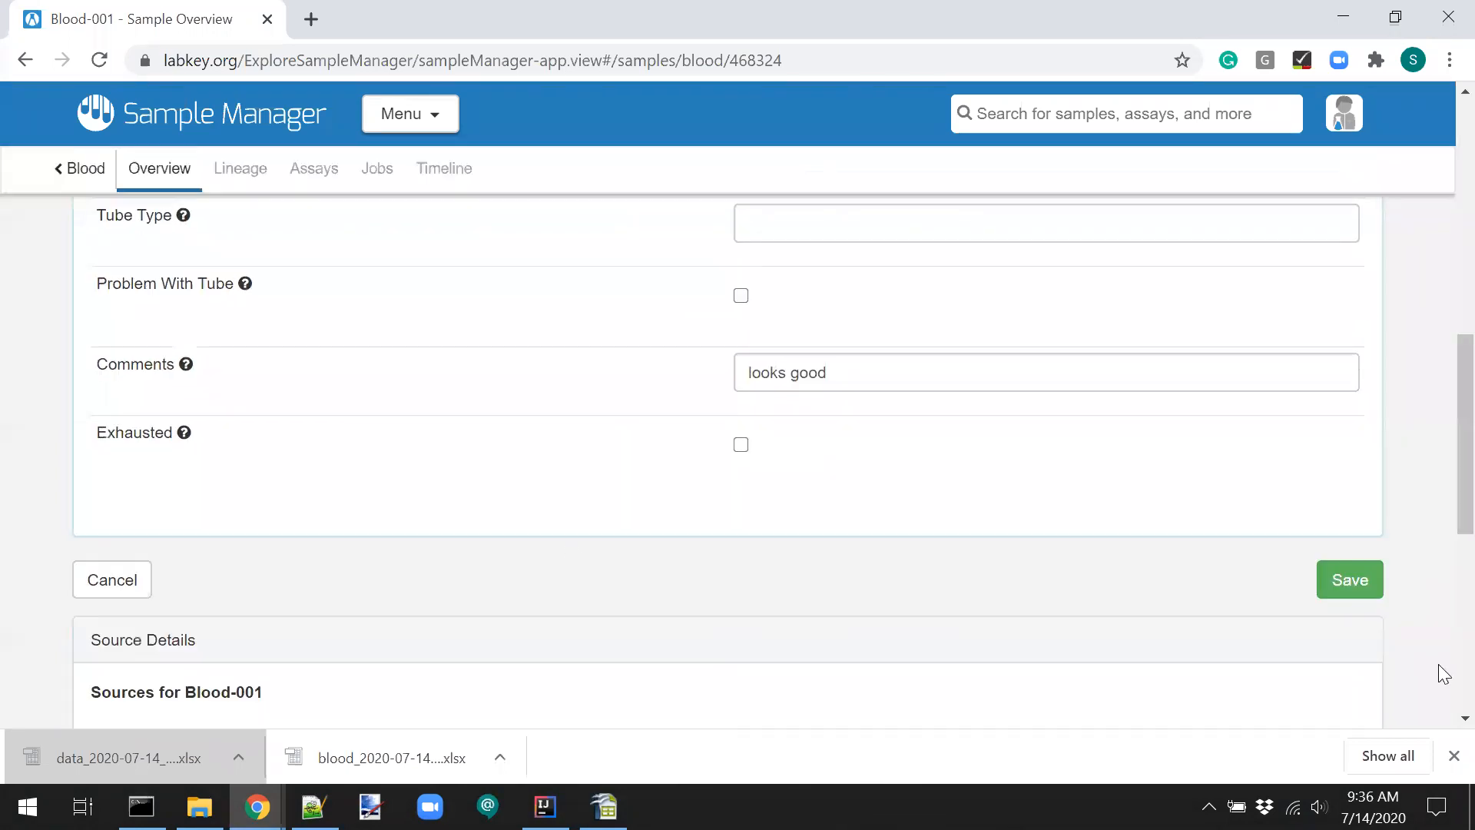
left_click(1350, 581)
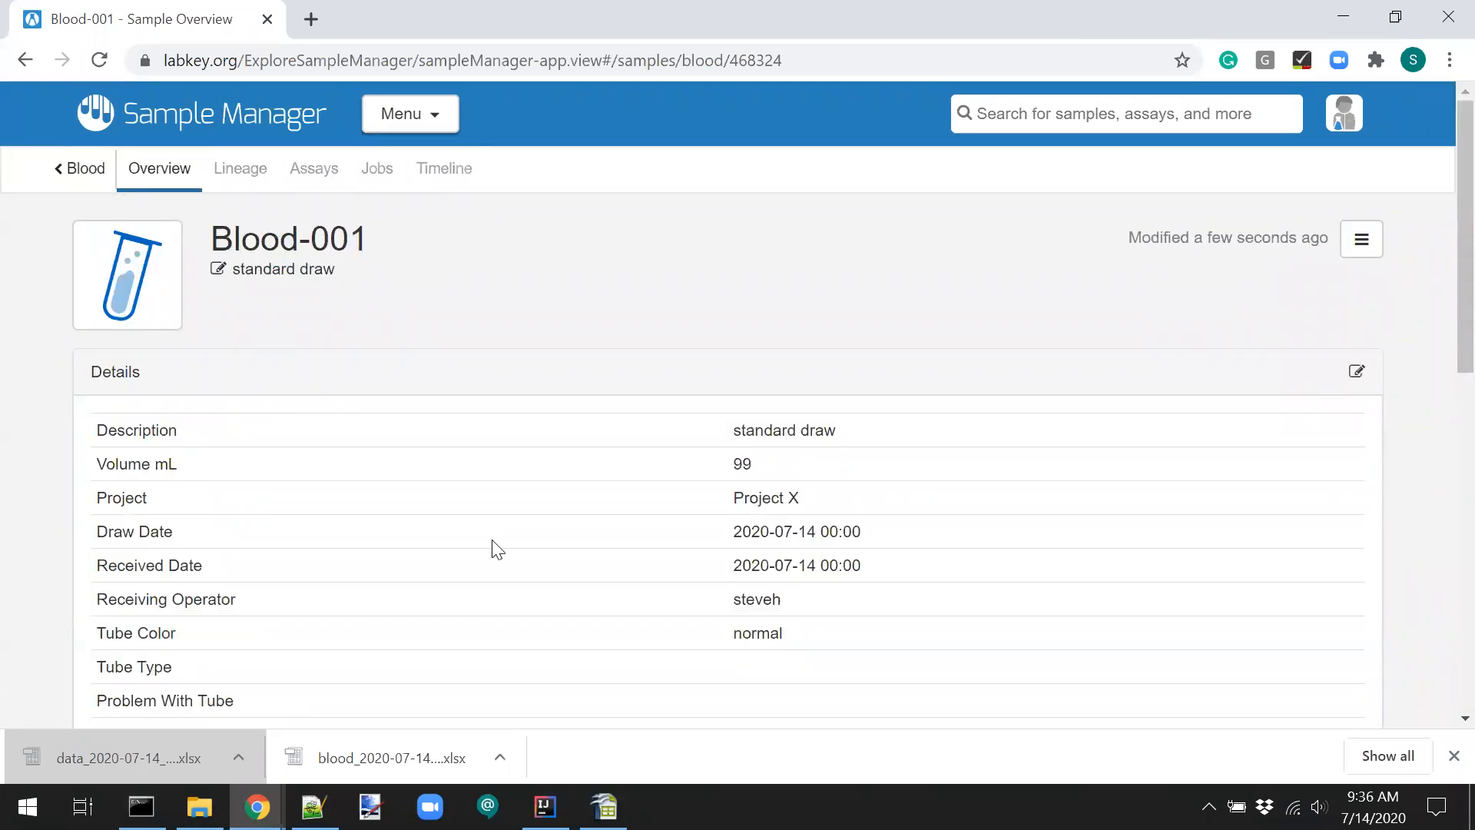
Start a CBC assay data upload for sample Blood-001 and look over its run details and results sections.
left_click(323, 178)
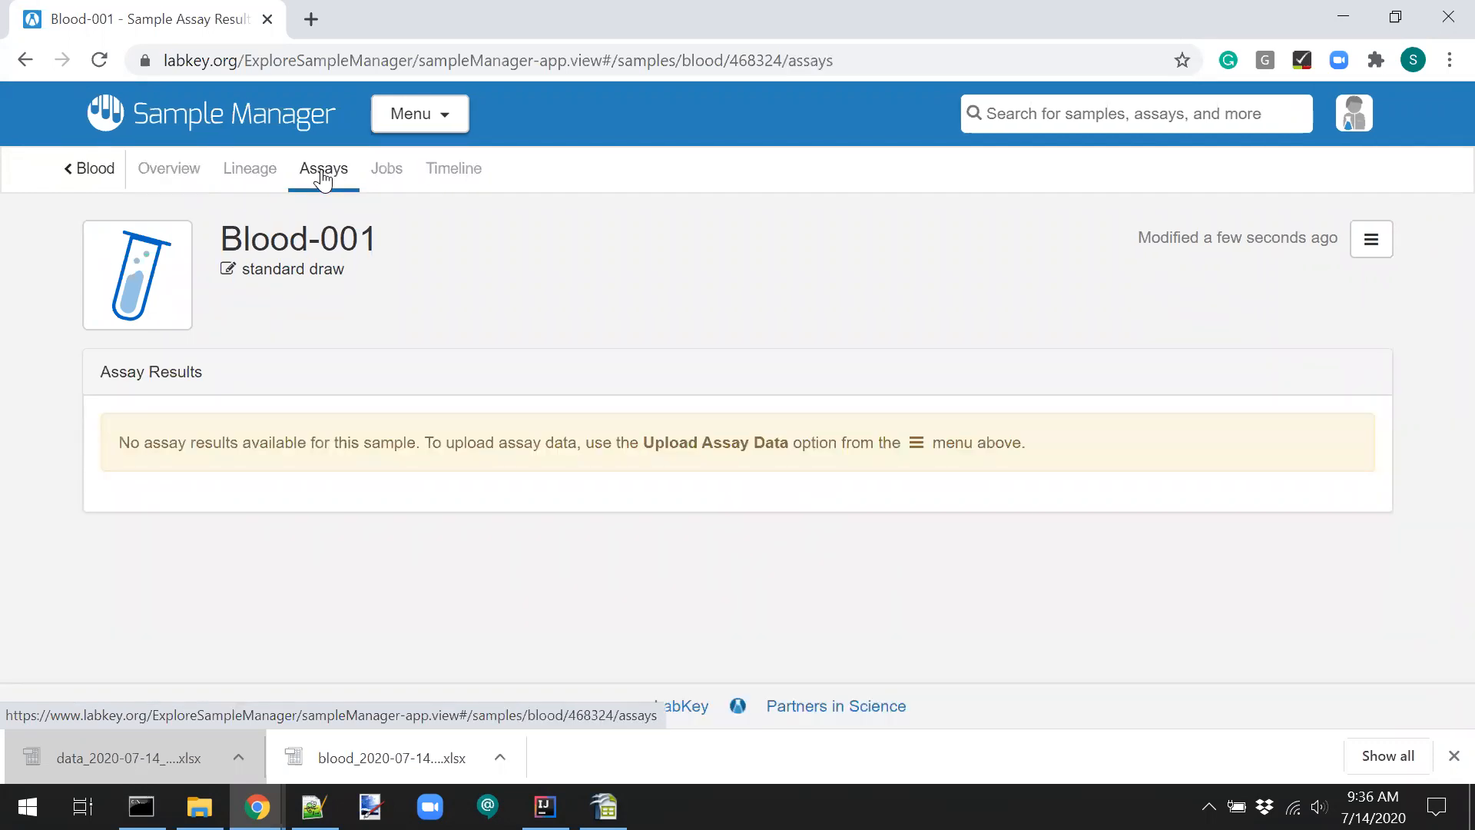
left_click(1357, 244)
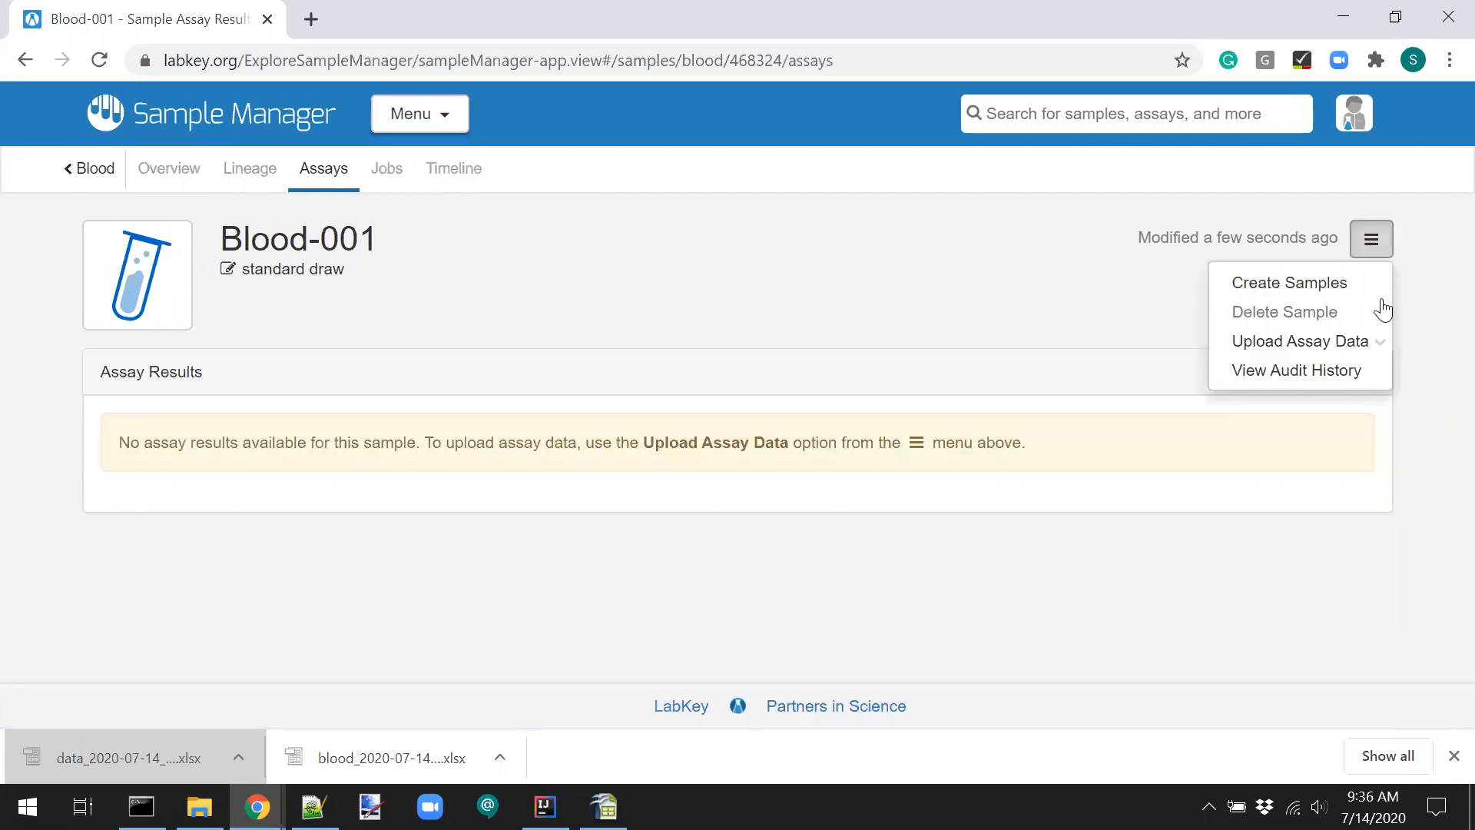
left_click(1309, 343)
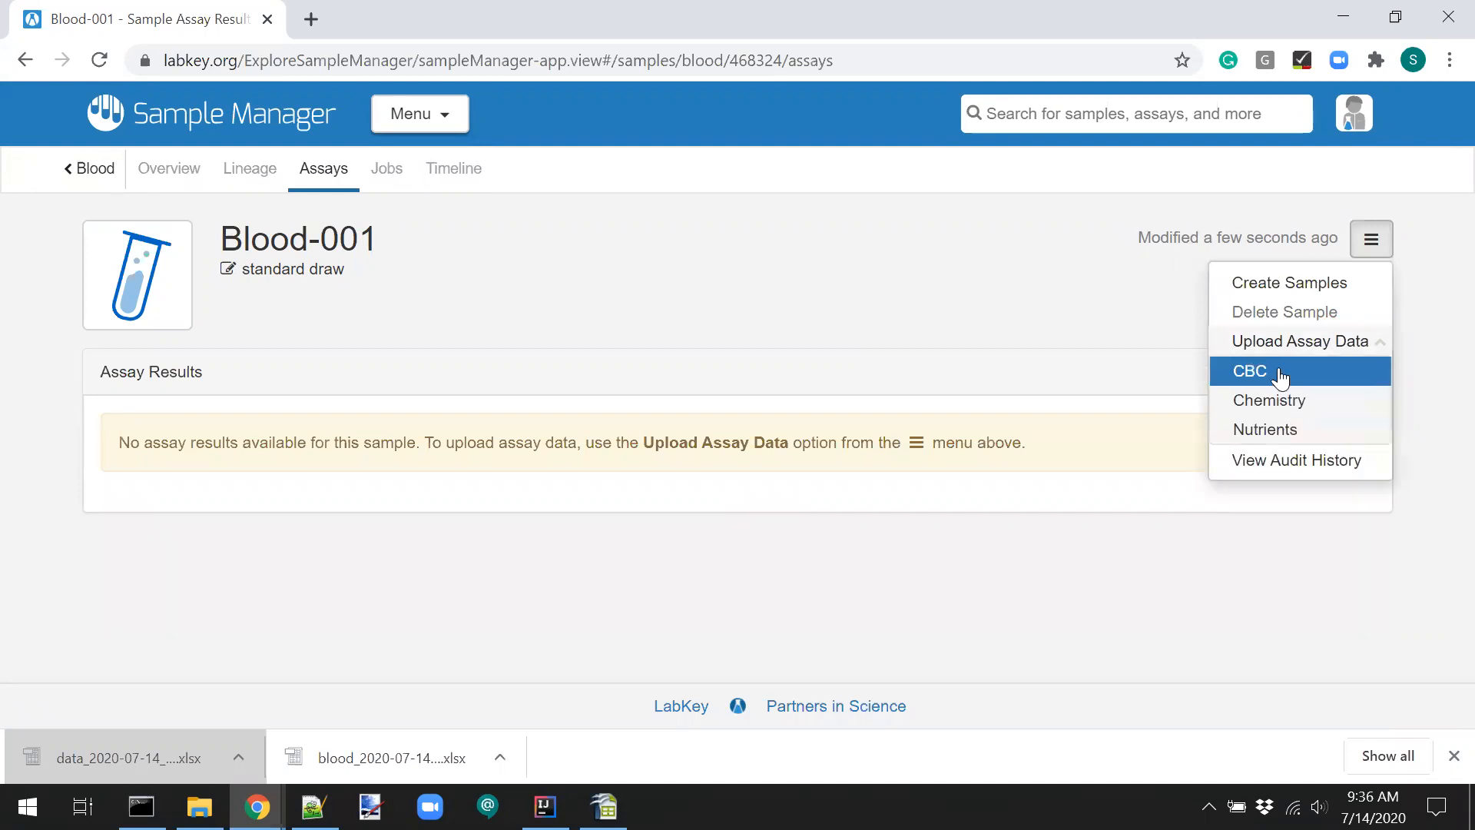
left_click(1278, 374)
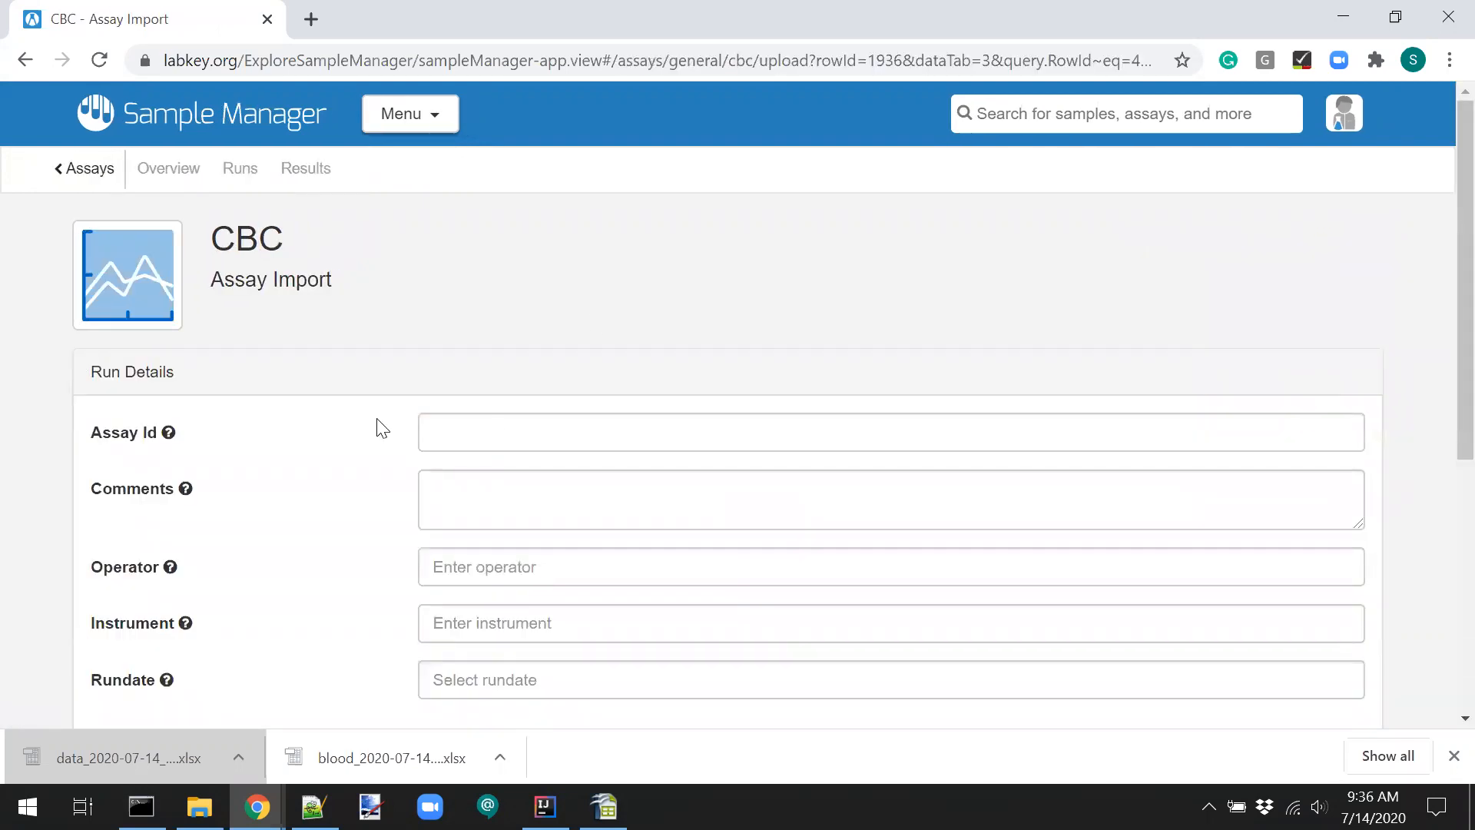
scroll(370, 367, "down", 1)
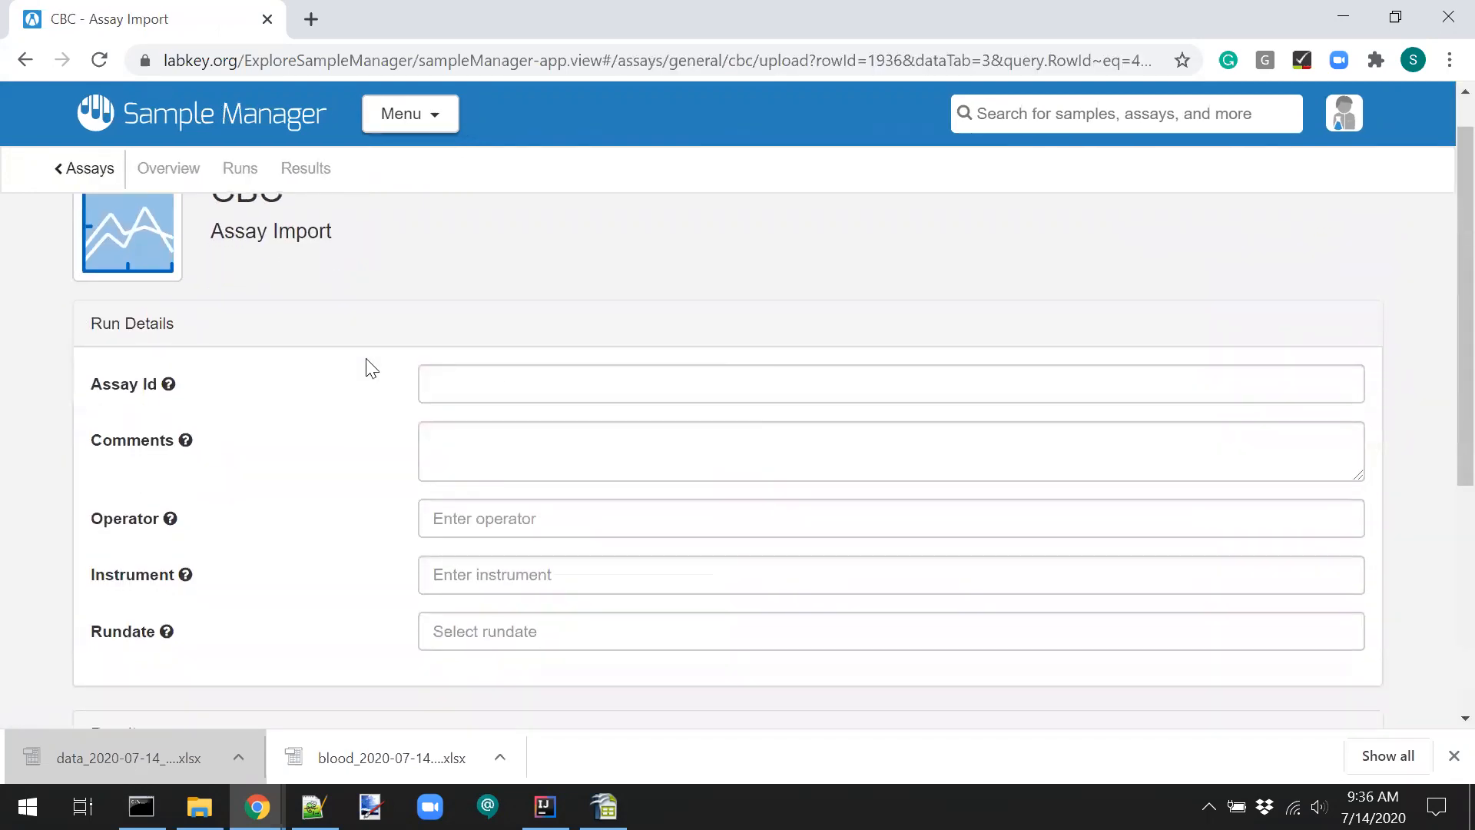
scroll(371, 367, "down", 2)
scroll(370, 366, "down", 1)
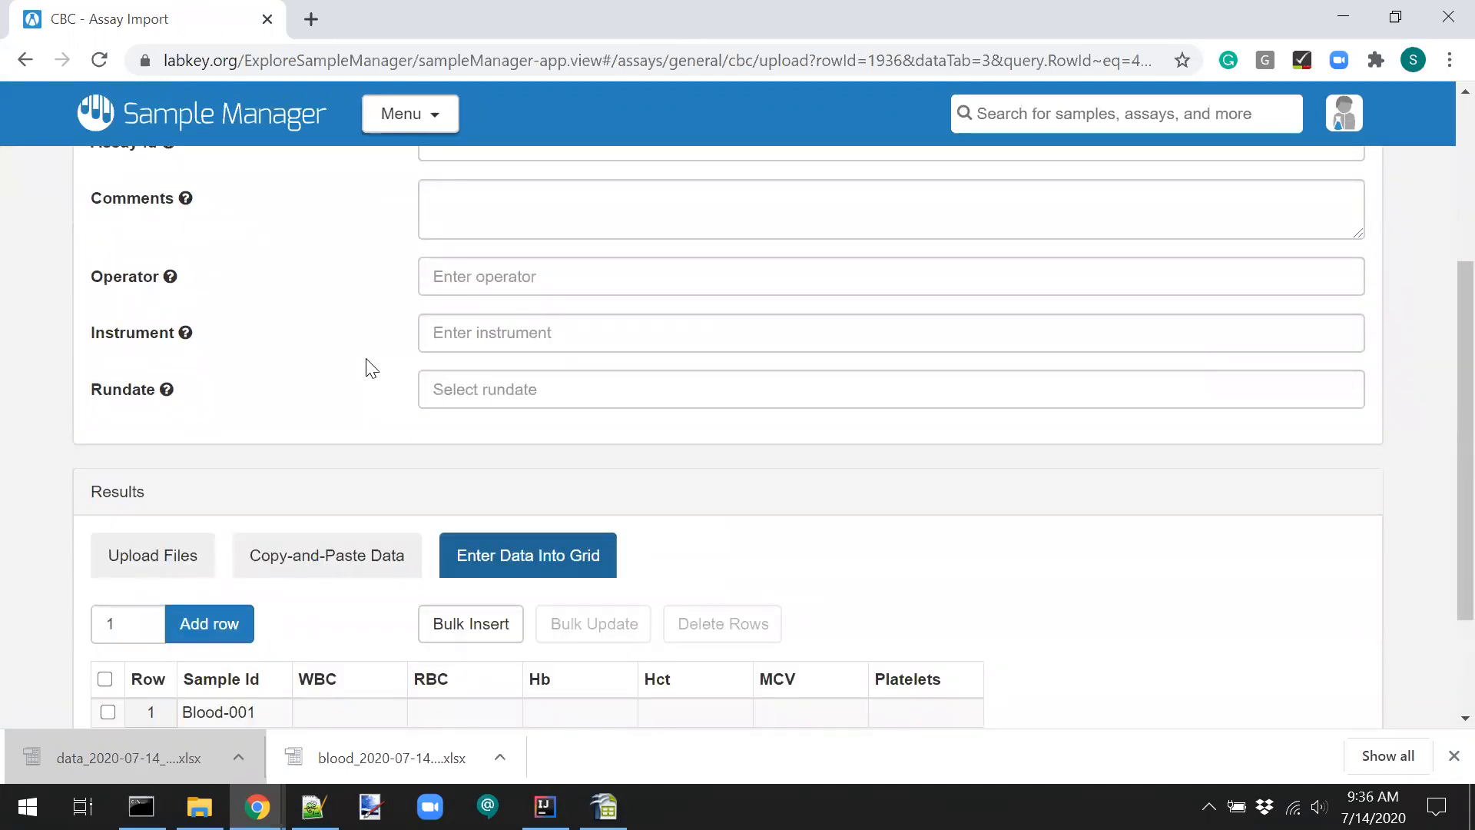
scroll(370, 367, "down", 1)
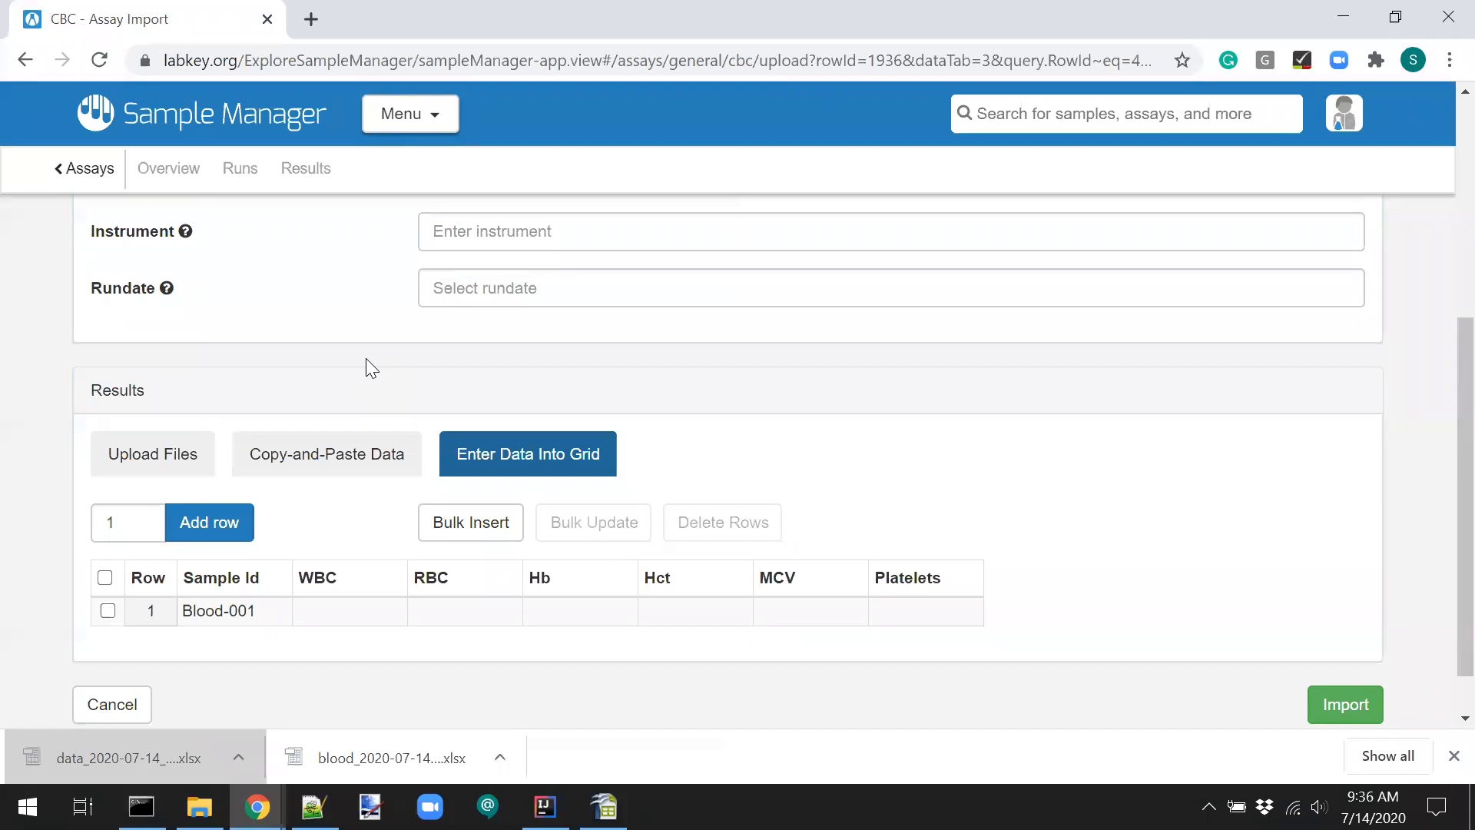
scroll(367, 360, "up", 4)
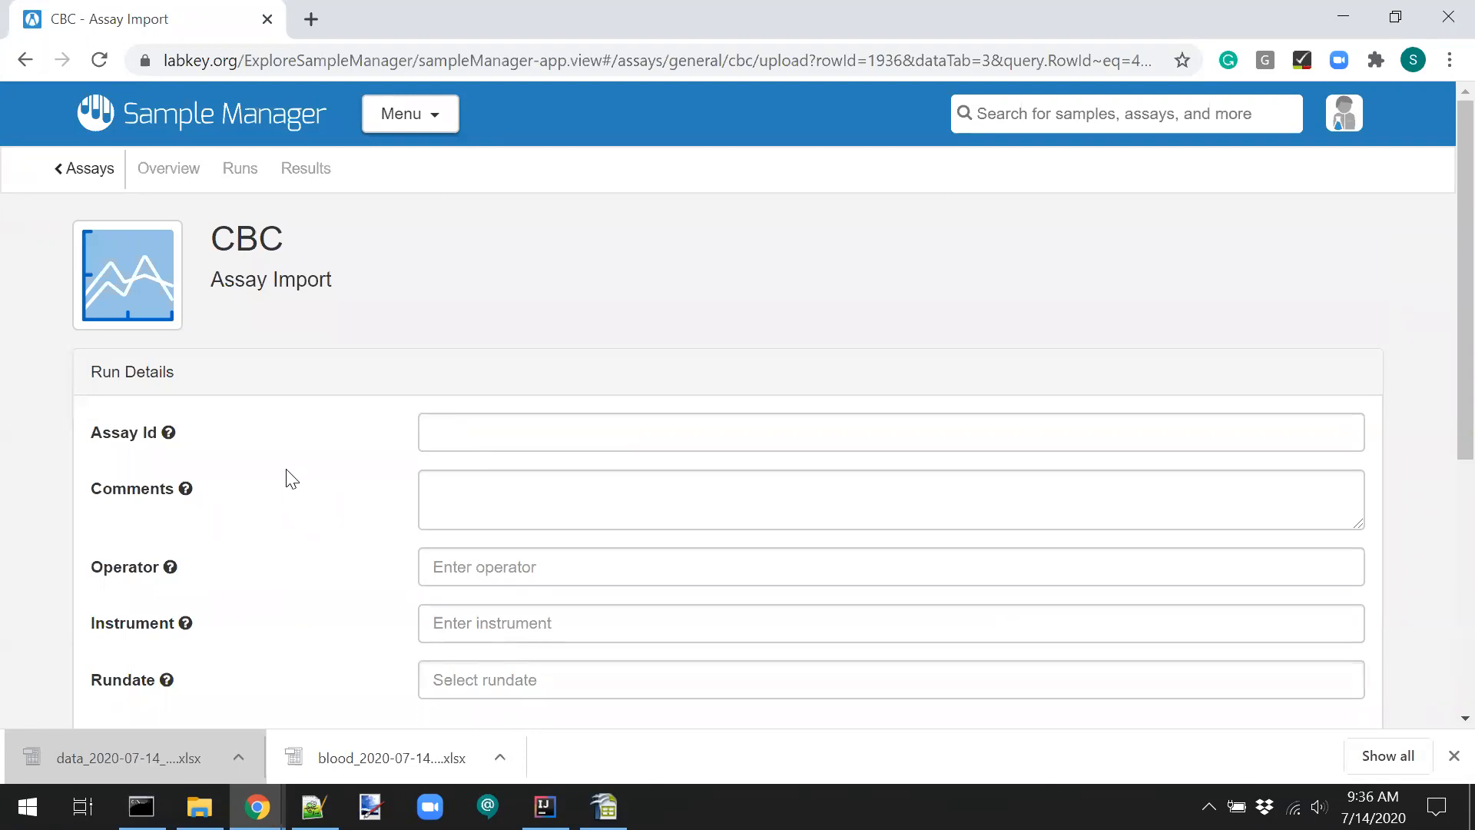
Fill in the CBC run details with the comment "demo assay", the operator's username and instrument INS001.
scroll(286, 470, "down", 1)
left_click(444, 463)
type("demo assay")
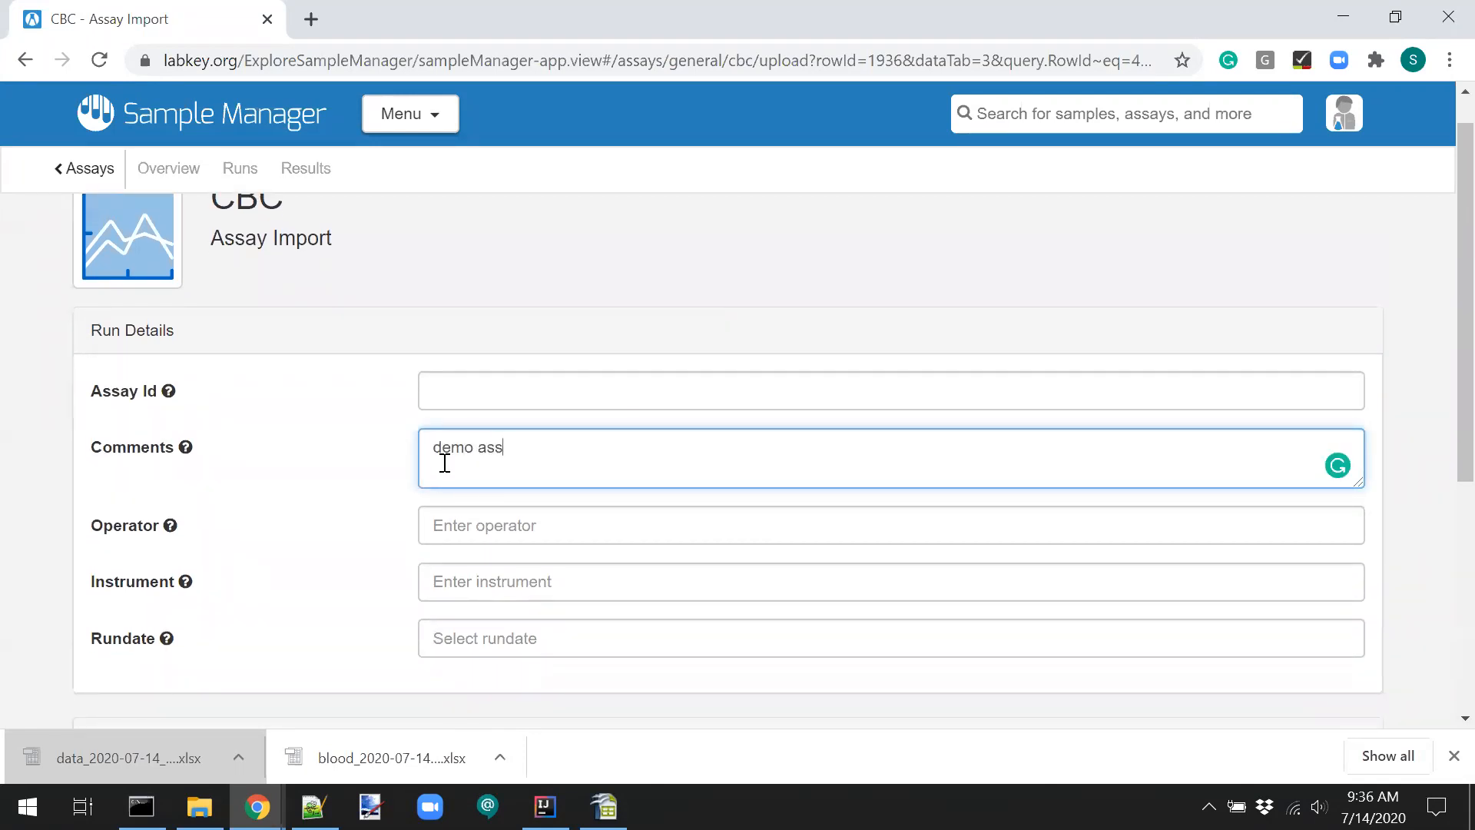
left_click(482, 535)
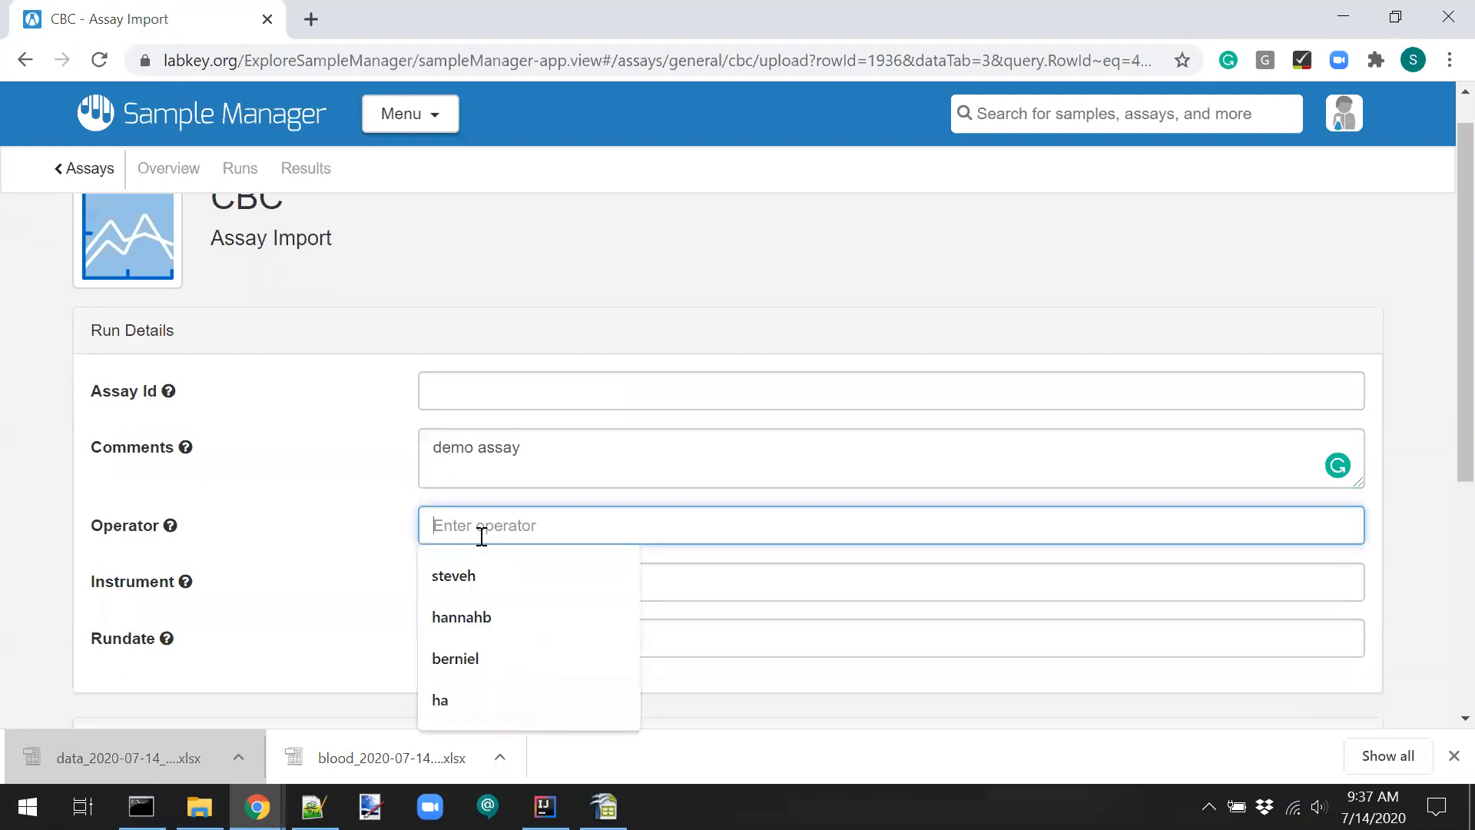
left_click(457, 573)
left_click(467, 581)
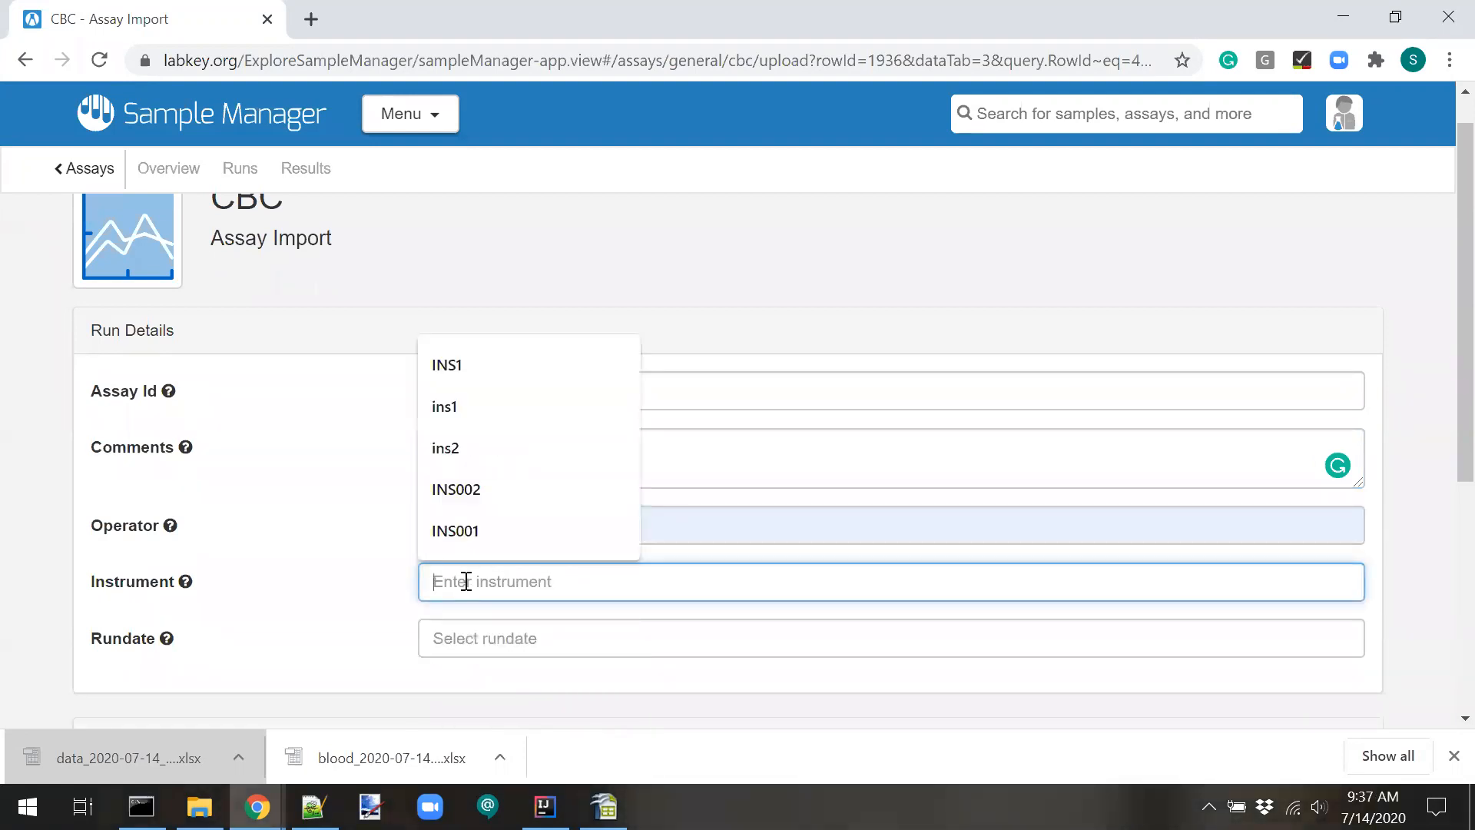
left_click(451, 528)
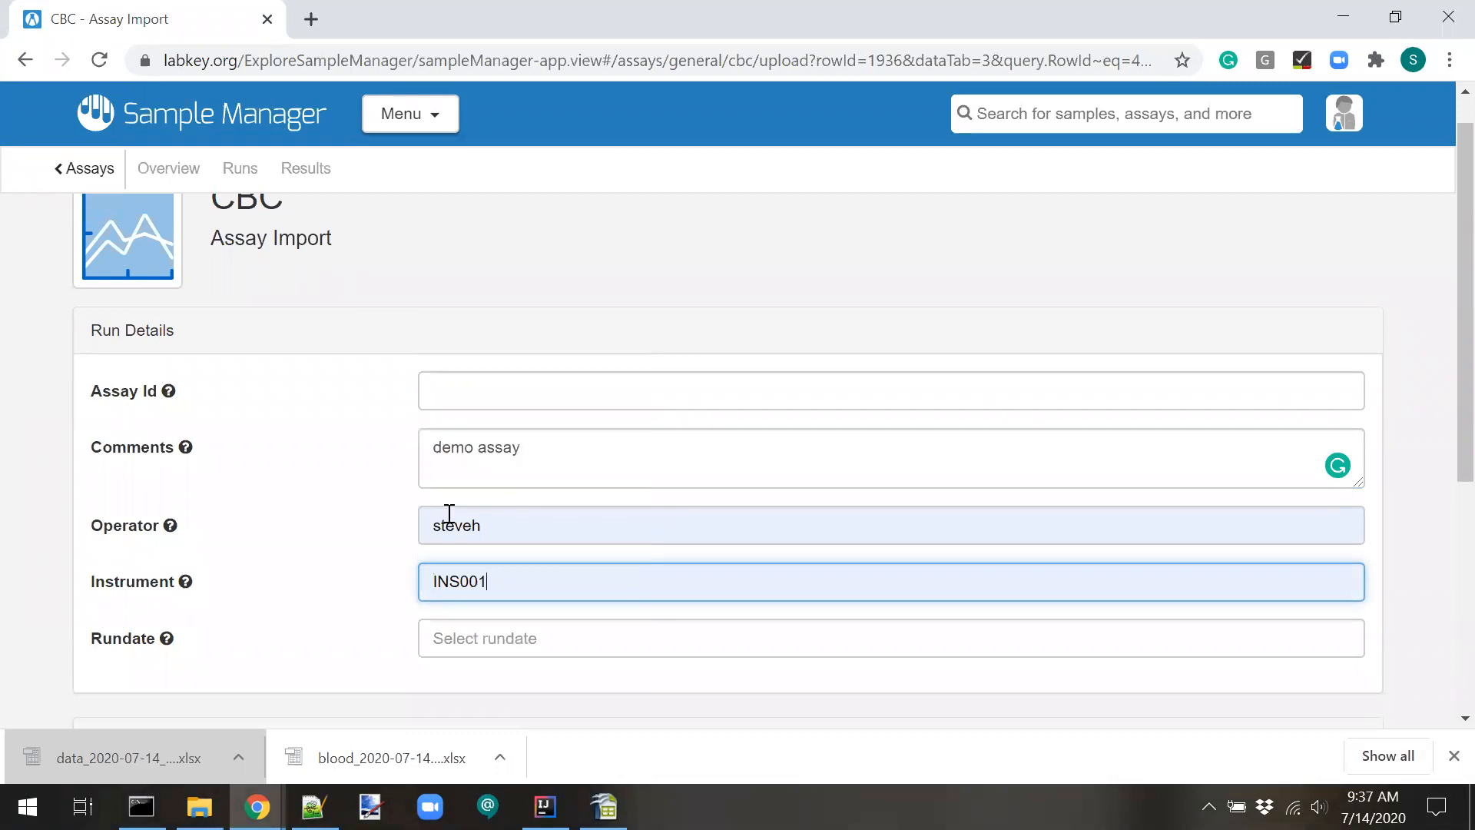
left_click(474, 638)
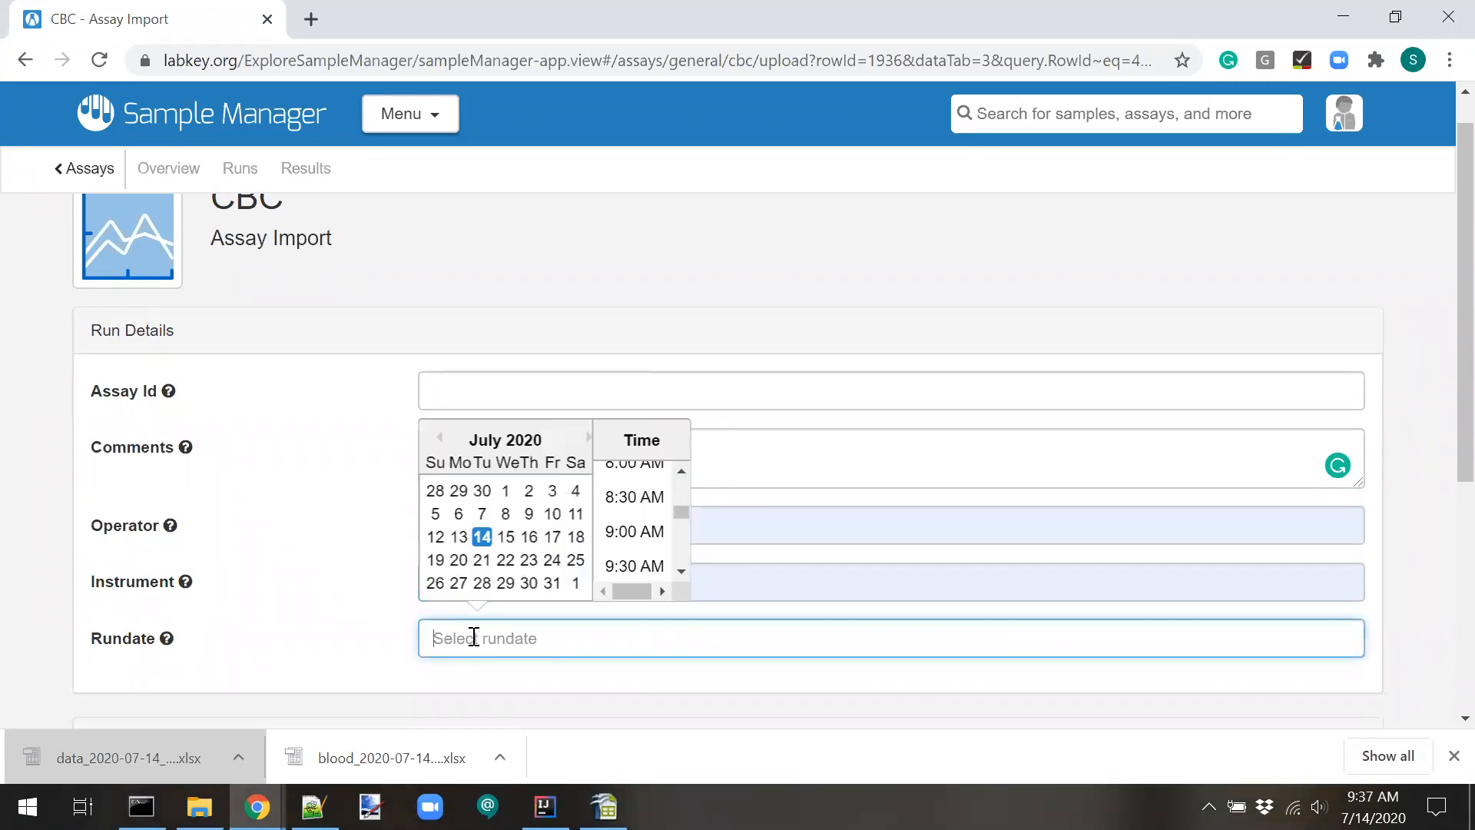
left_click(481, 537)
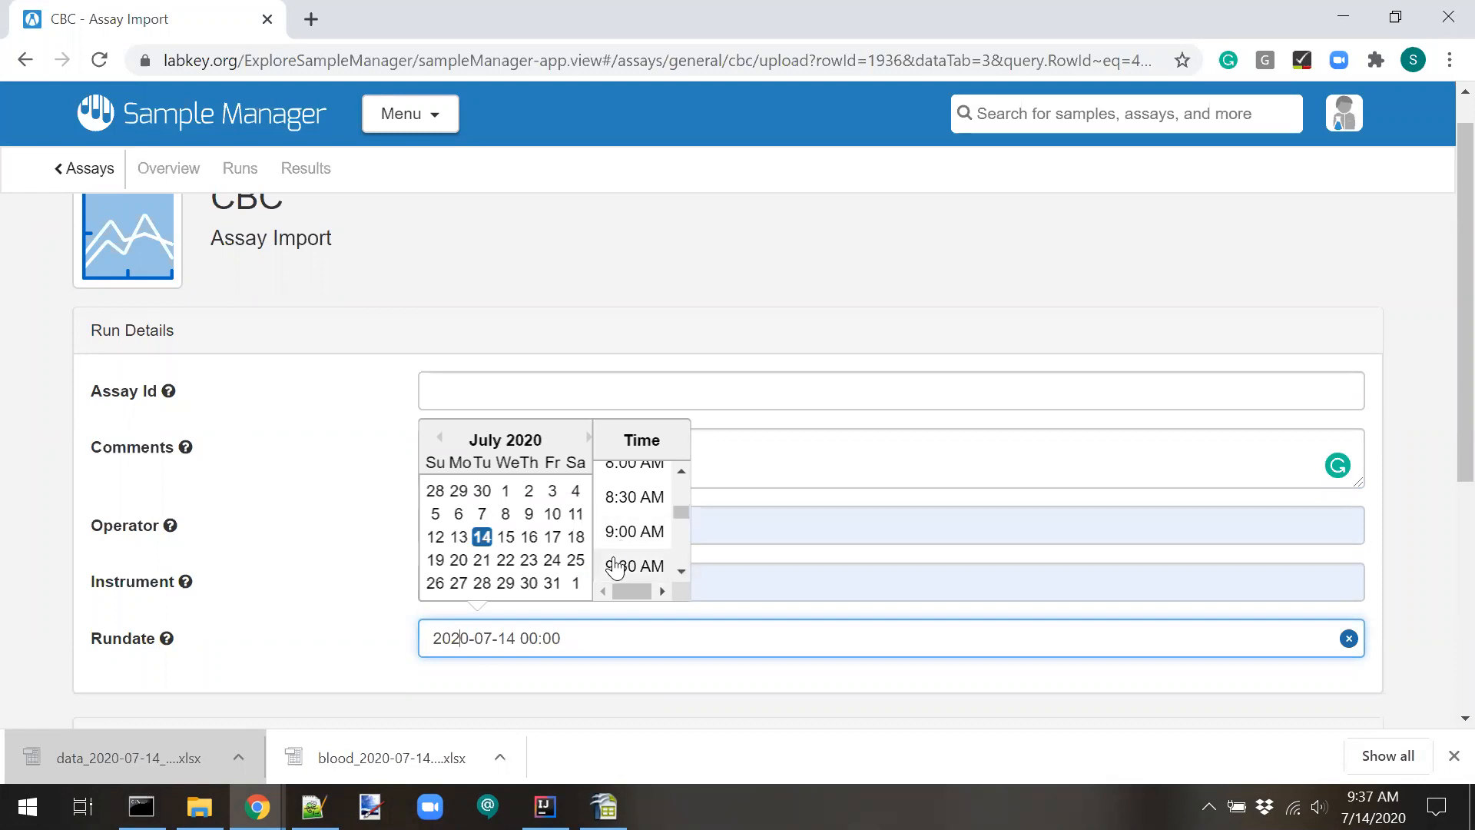
left_click(615, 566)
left_click(274, 636)
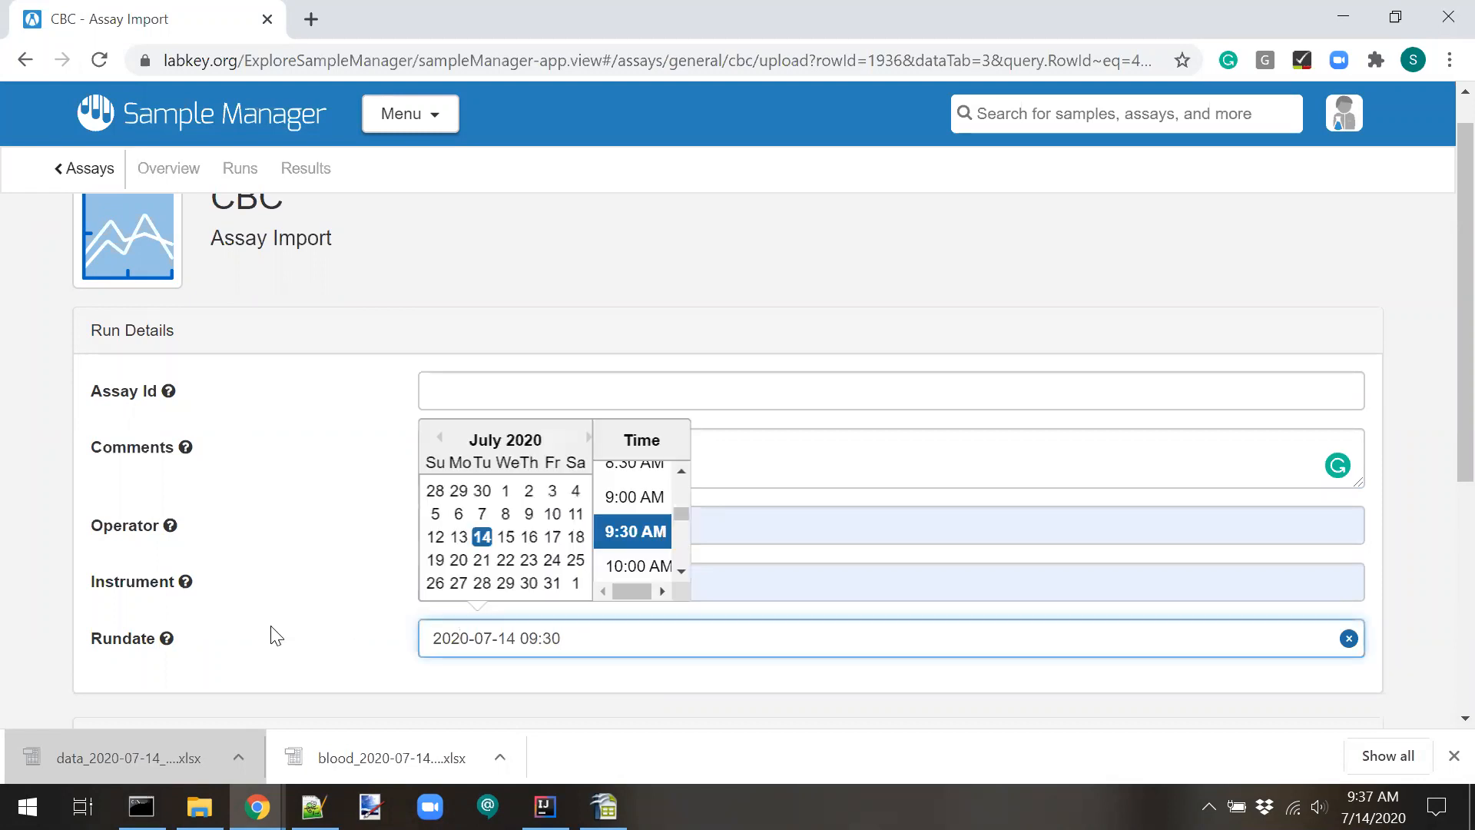
key("BackSpace")
type("7")
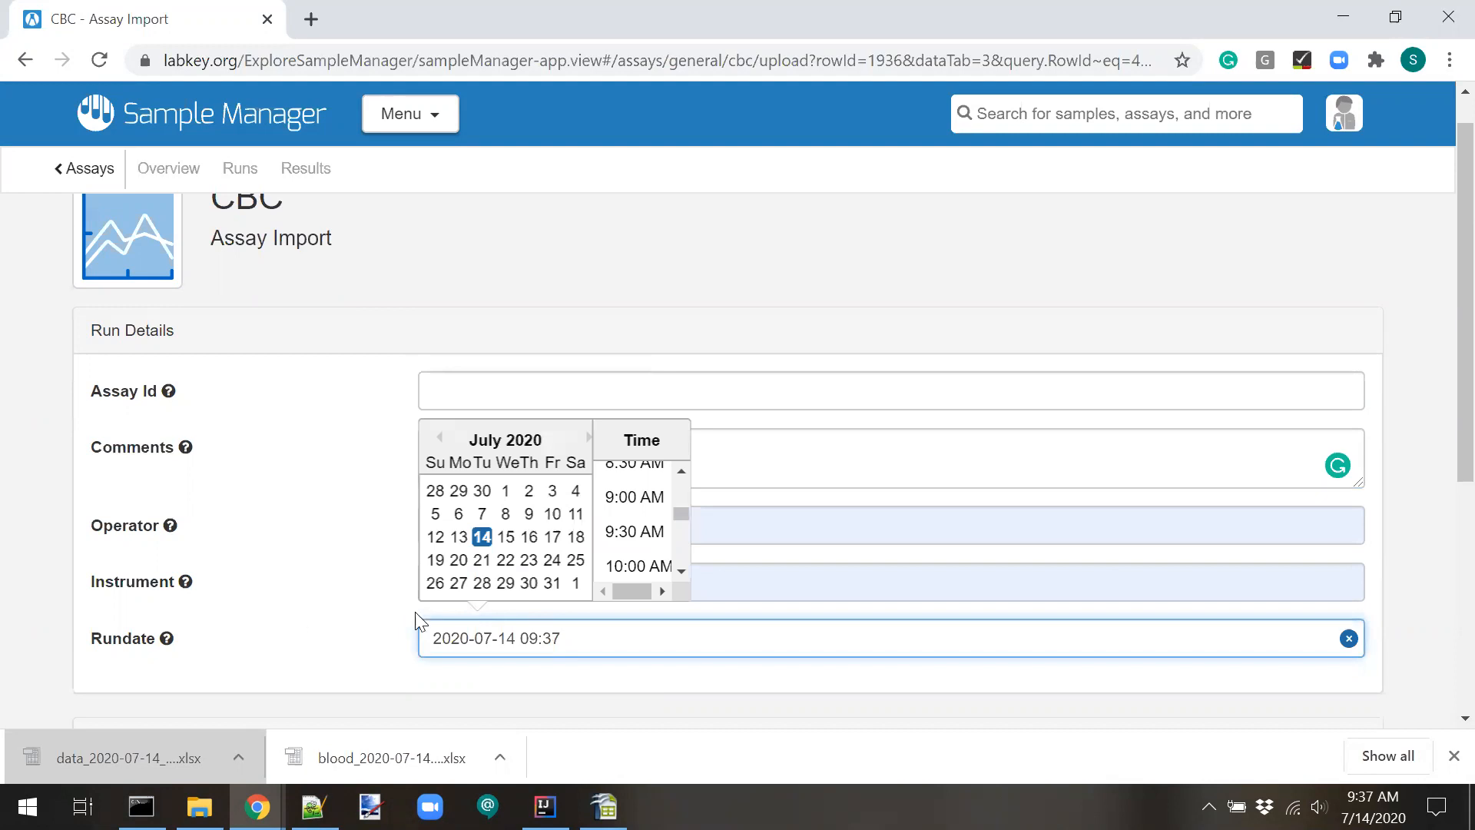
left_click(49, 633)
Enter Blood-001's results as WBC 12, RBC 23, Hb 34, Hct 45, MCV 56 and Platelets 67, and import the run.
scroll(49, 633, "down", 5)
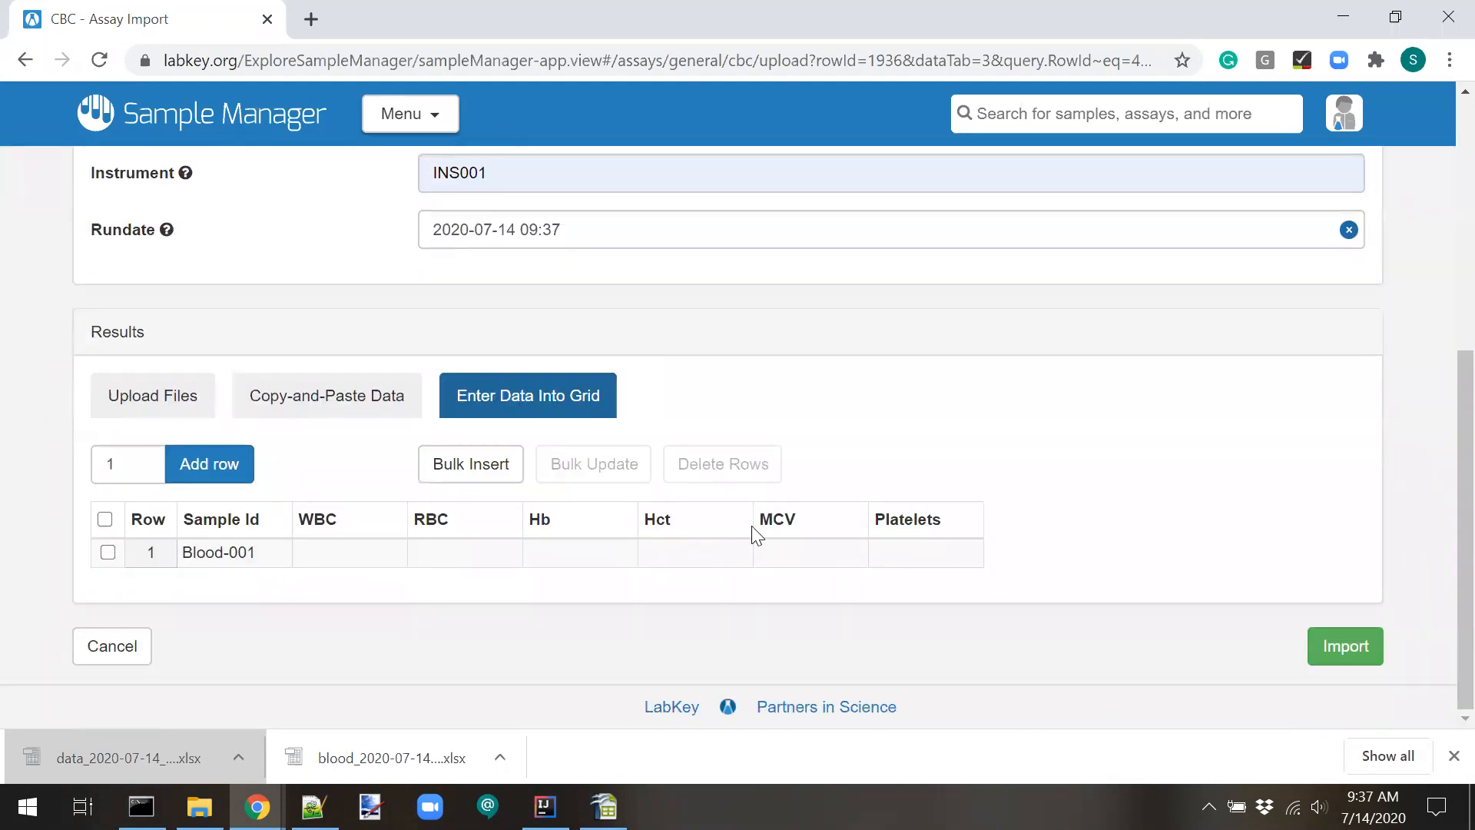
left_click(340, 561)
type("12")
key("Tab")
type("23")
key("Tab")
type("34")
key("Tab")
type("45")
key("Tab")
type("56")
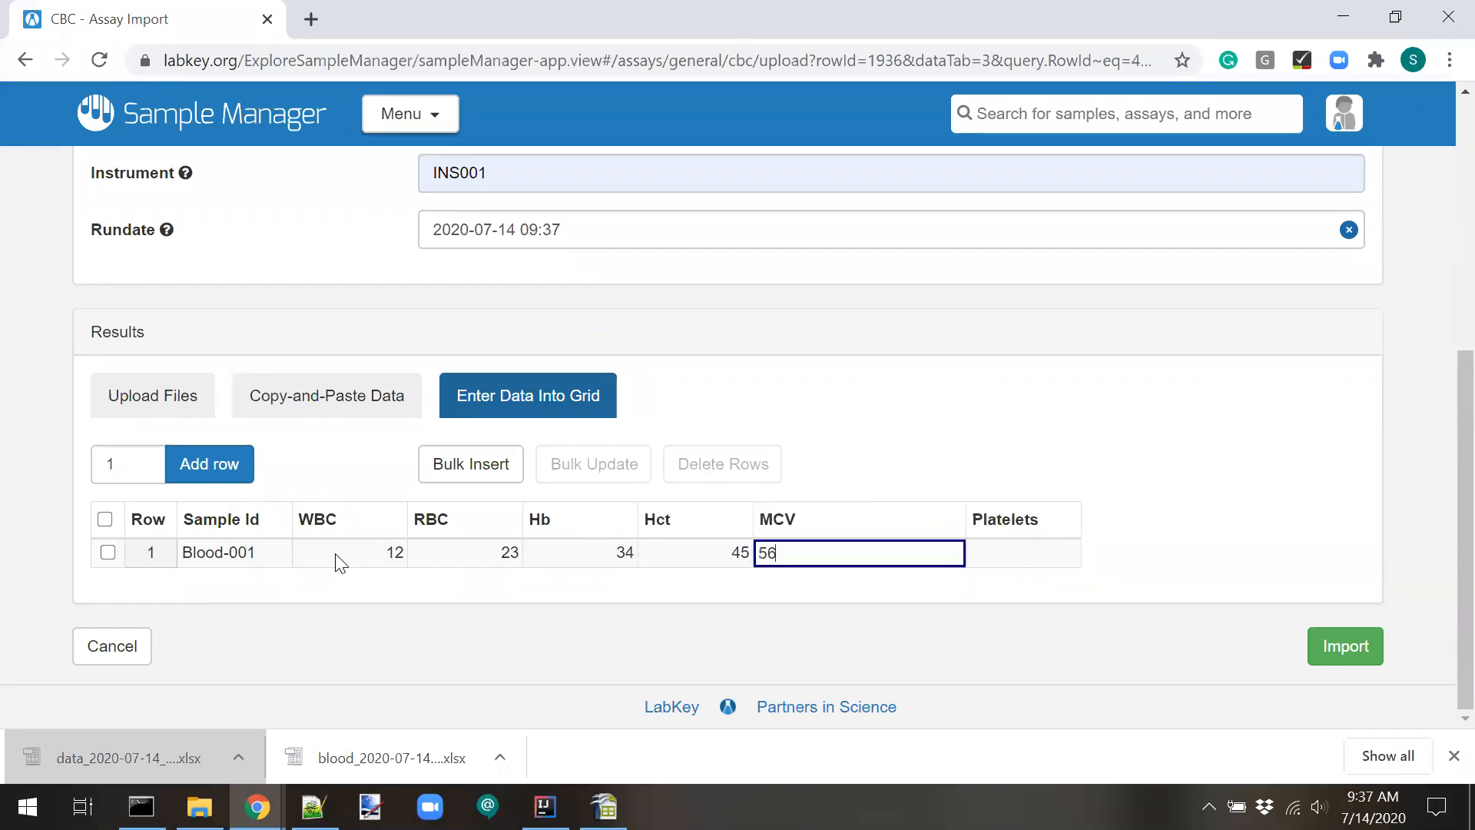
key("Tab")
type("67")
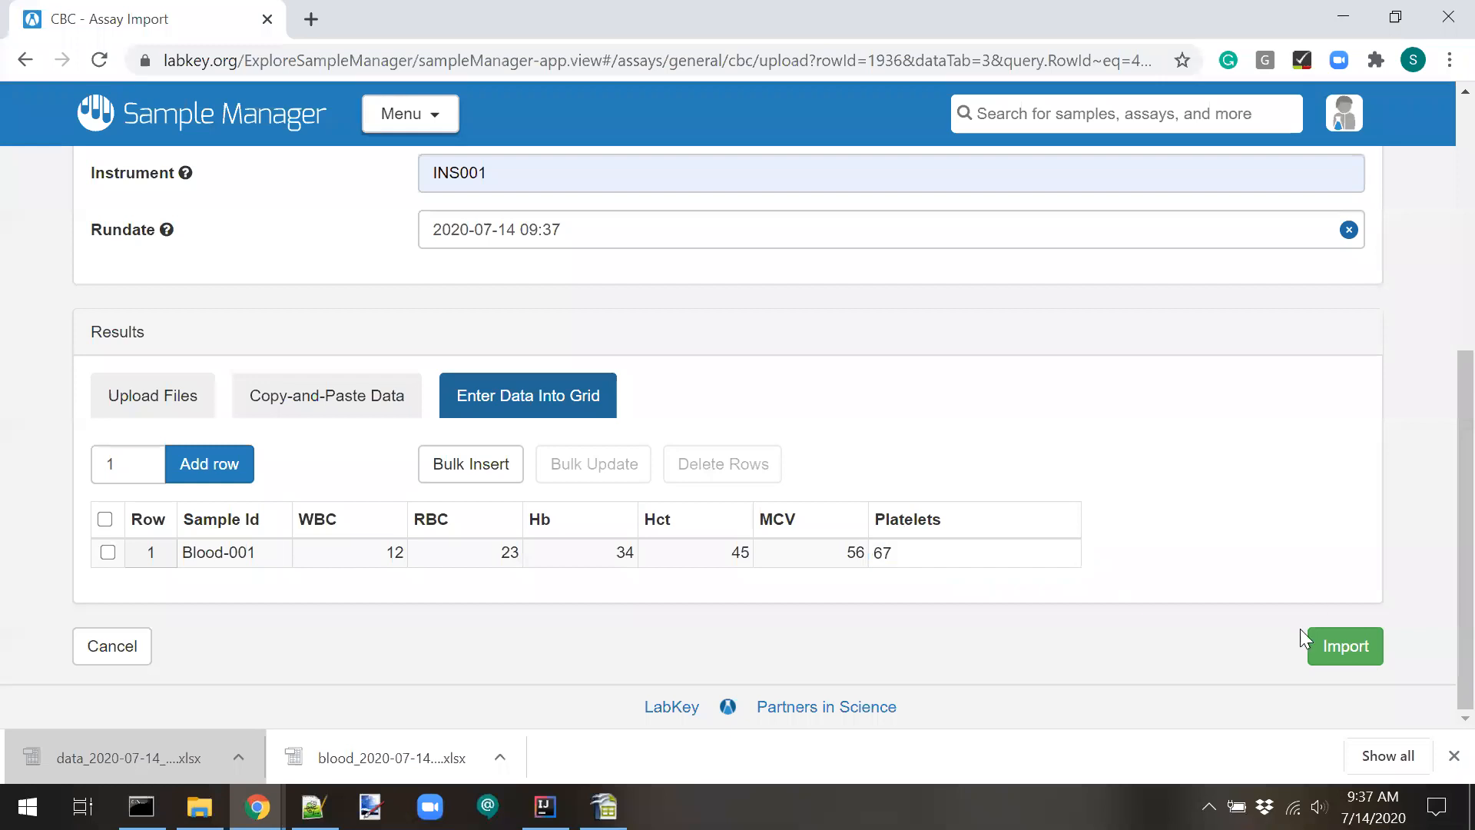
left_click(1346, 647)
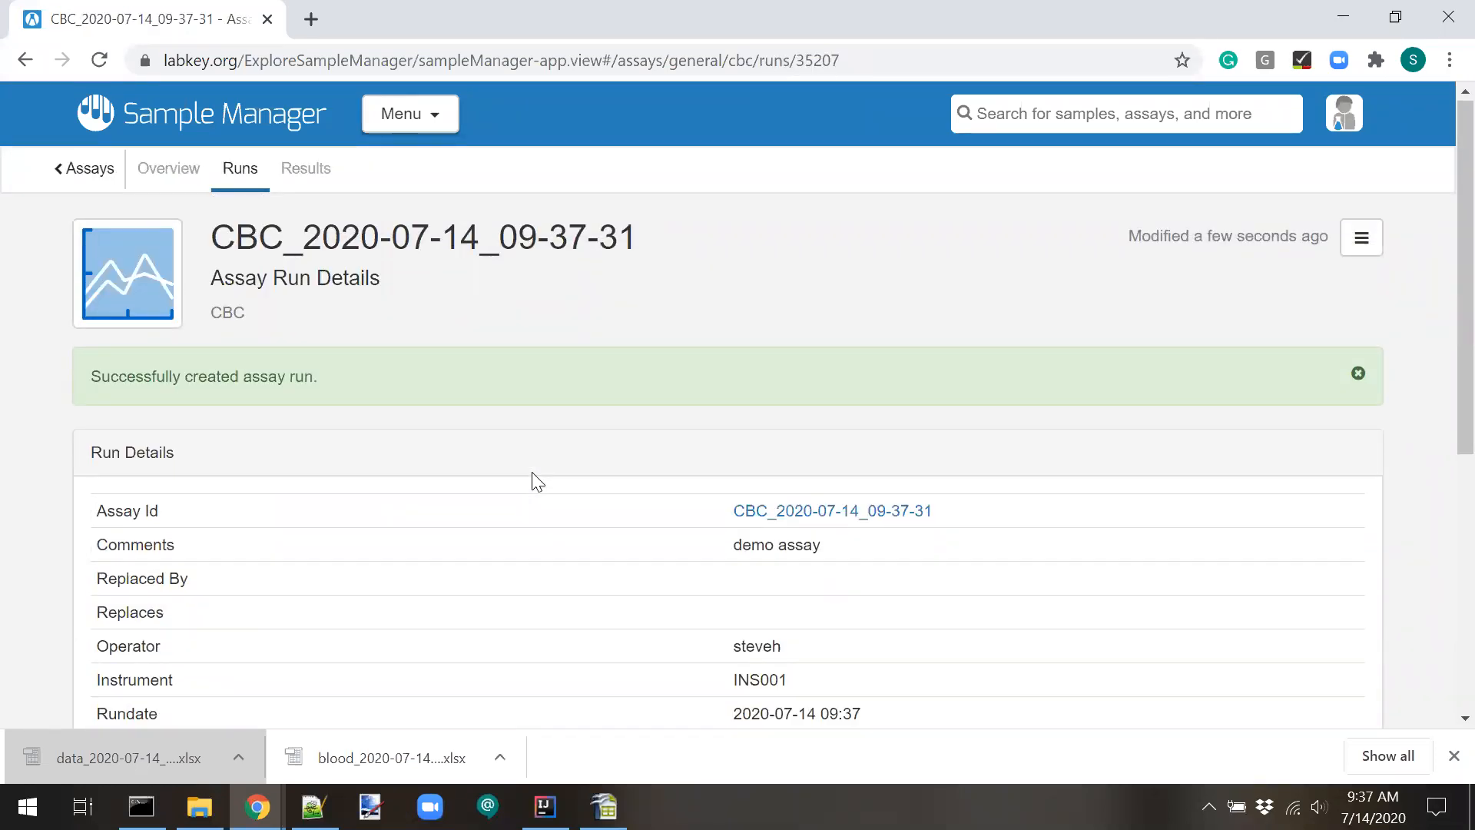
Try to go back from the new run to Blood-001's assay results, declining to discard the import form.
left_click(24, 60)
left_click(24, 61)
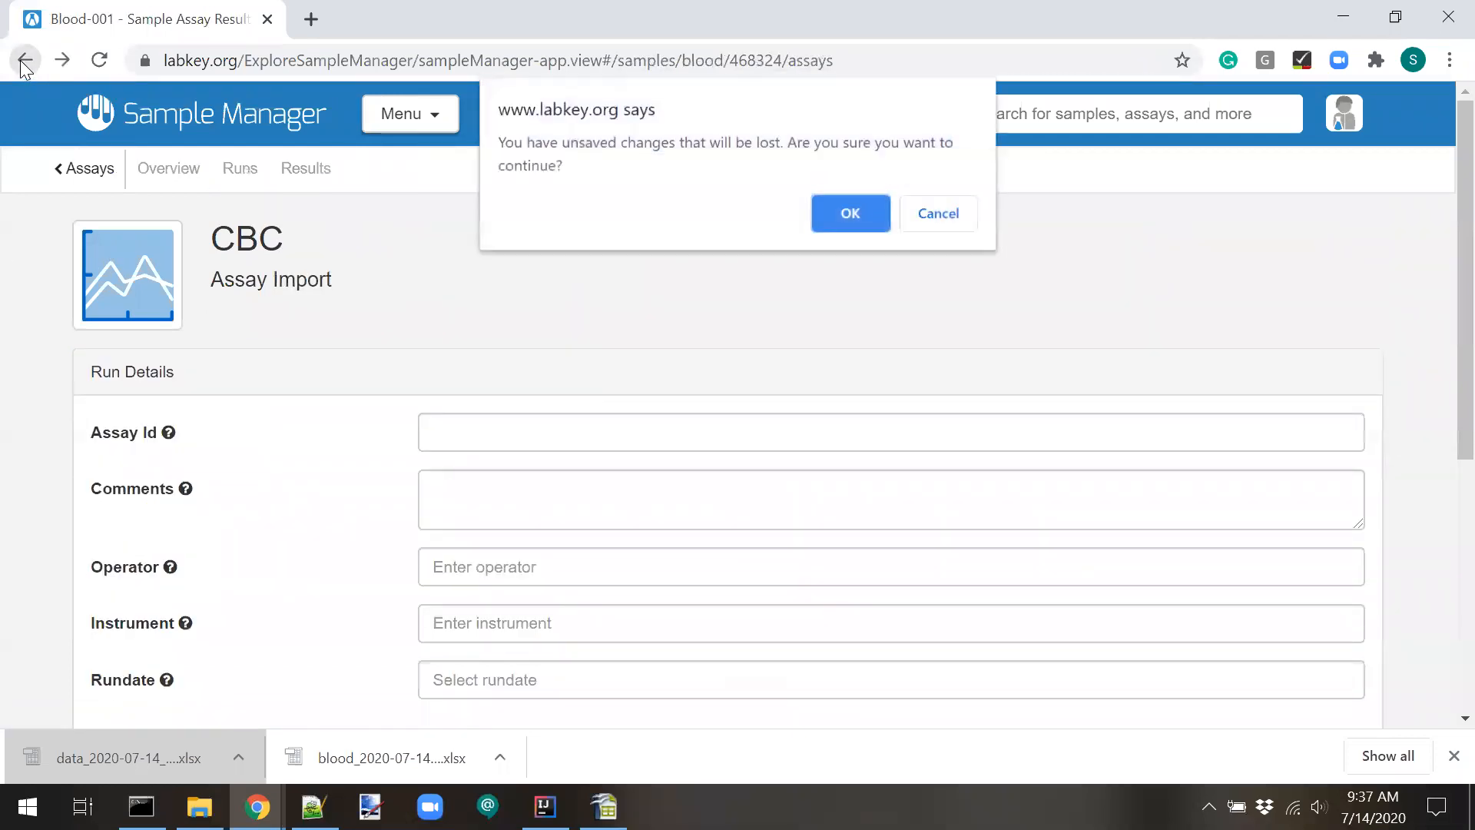
left_click(936, 215)
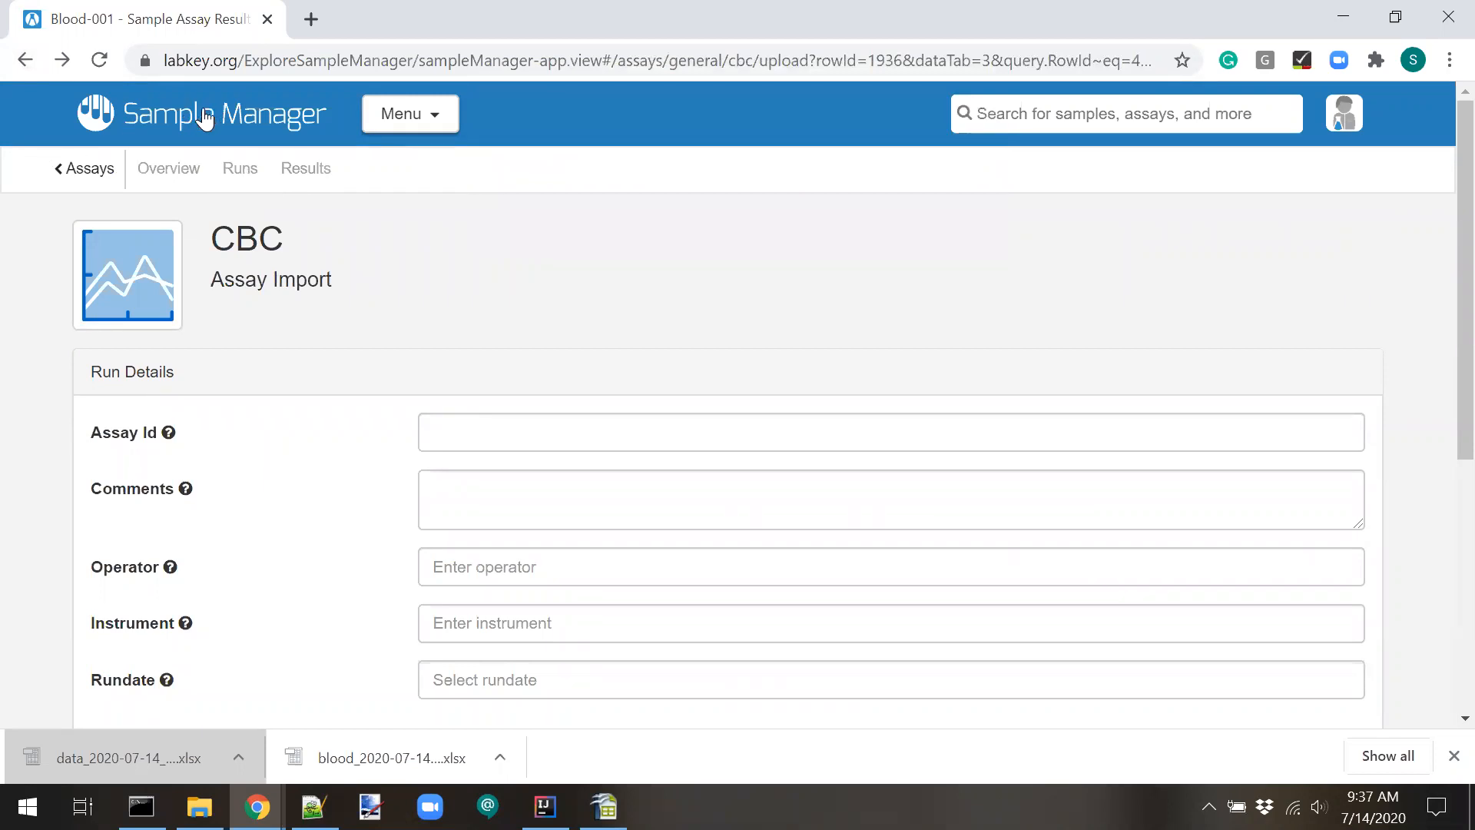
Discard the open CBC import form and open sample Blood-001 from the Blood sample type.
left_click(406, 117)
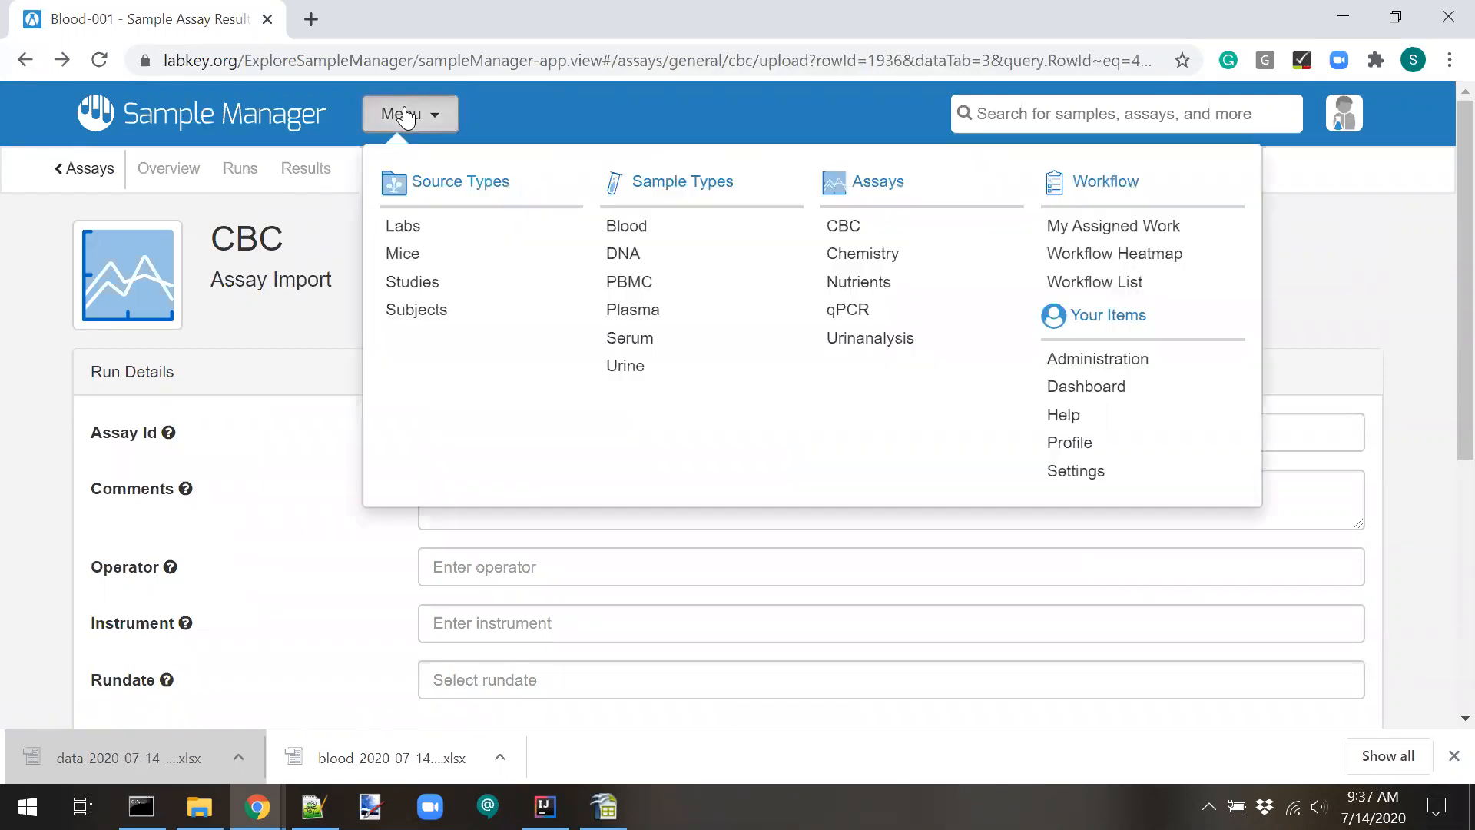
left_click(630, 230)
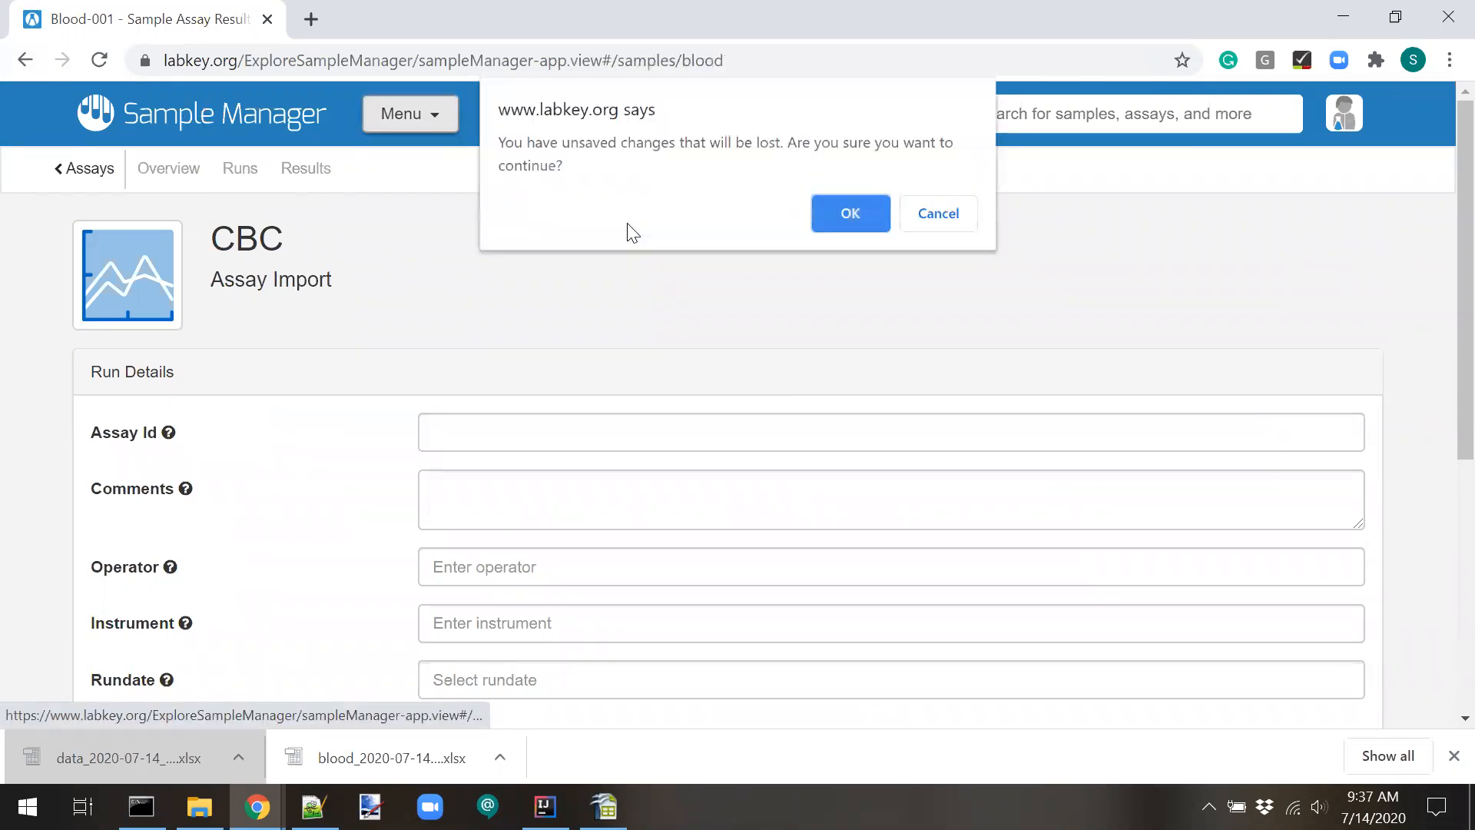
left_click(855, 217)
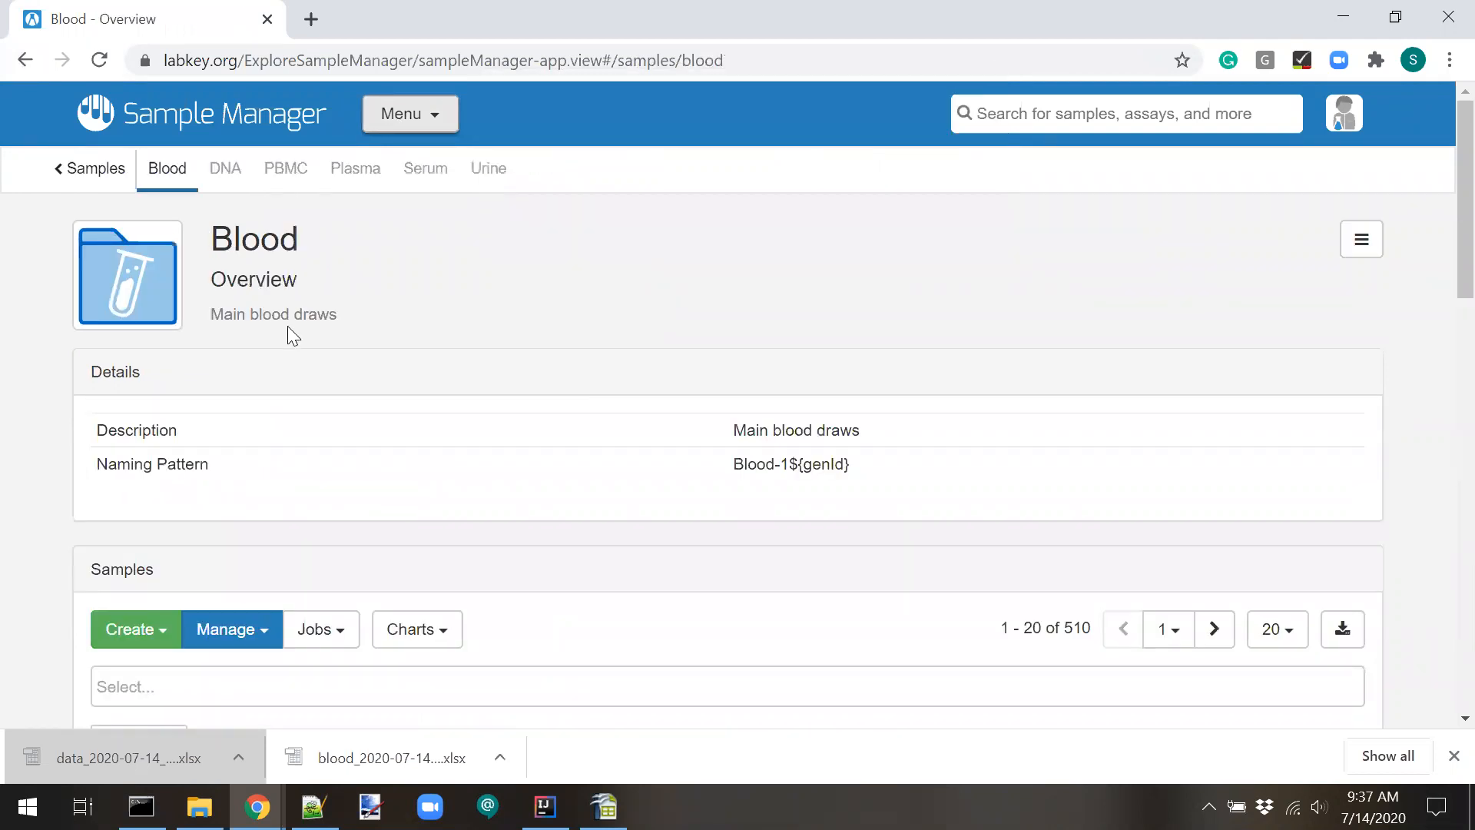
scroll(278, 415, "down", 5)
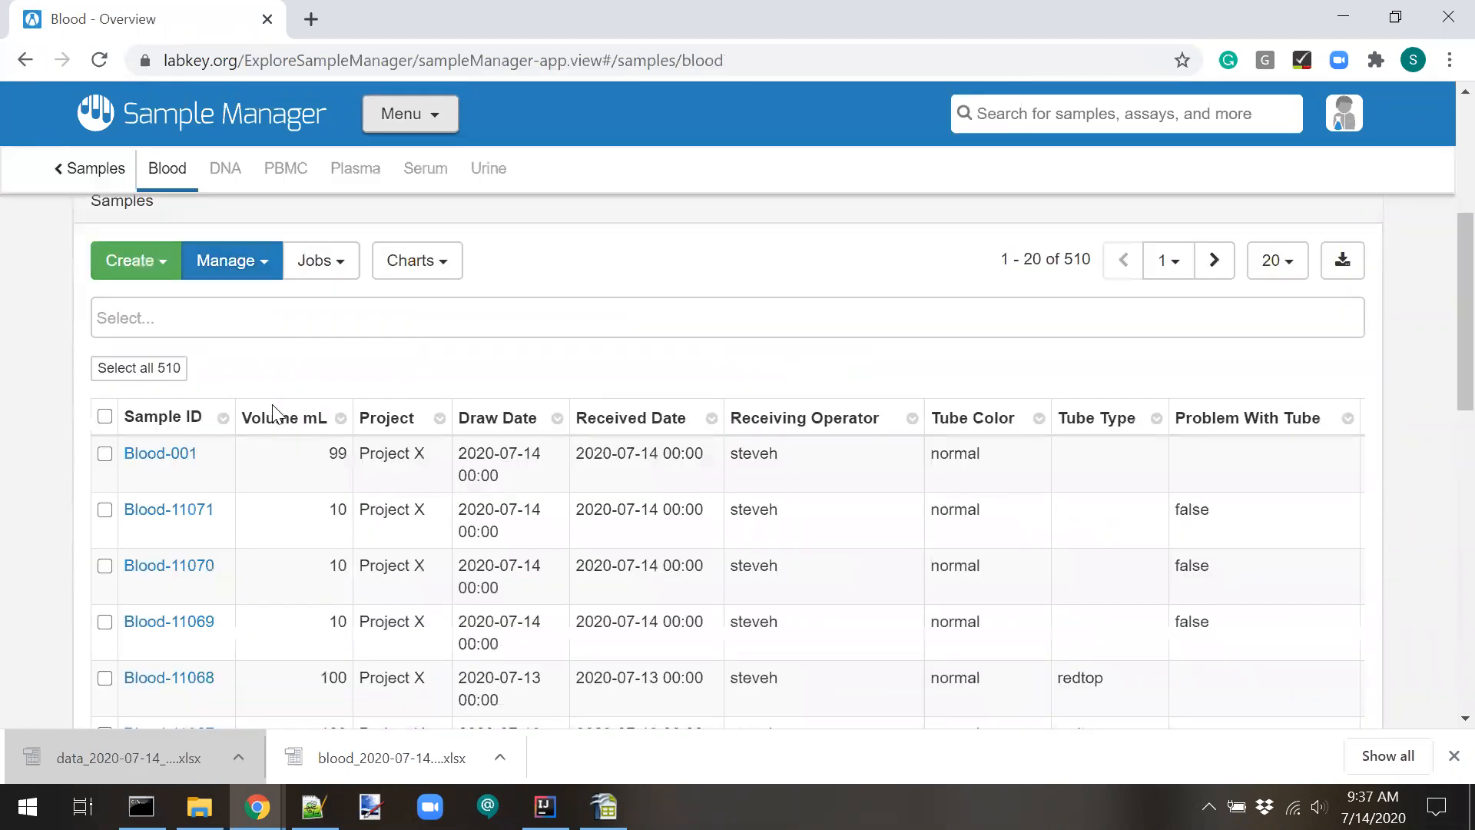
left_click(153, 452)
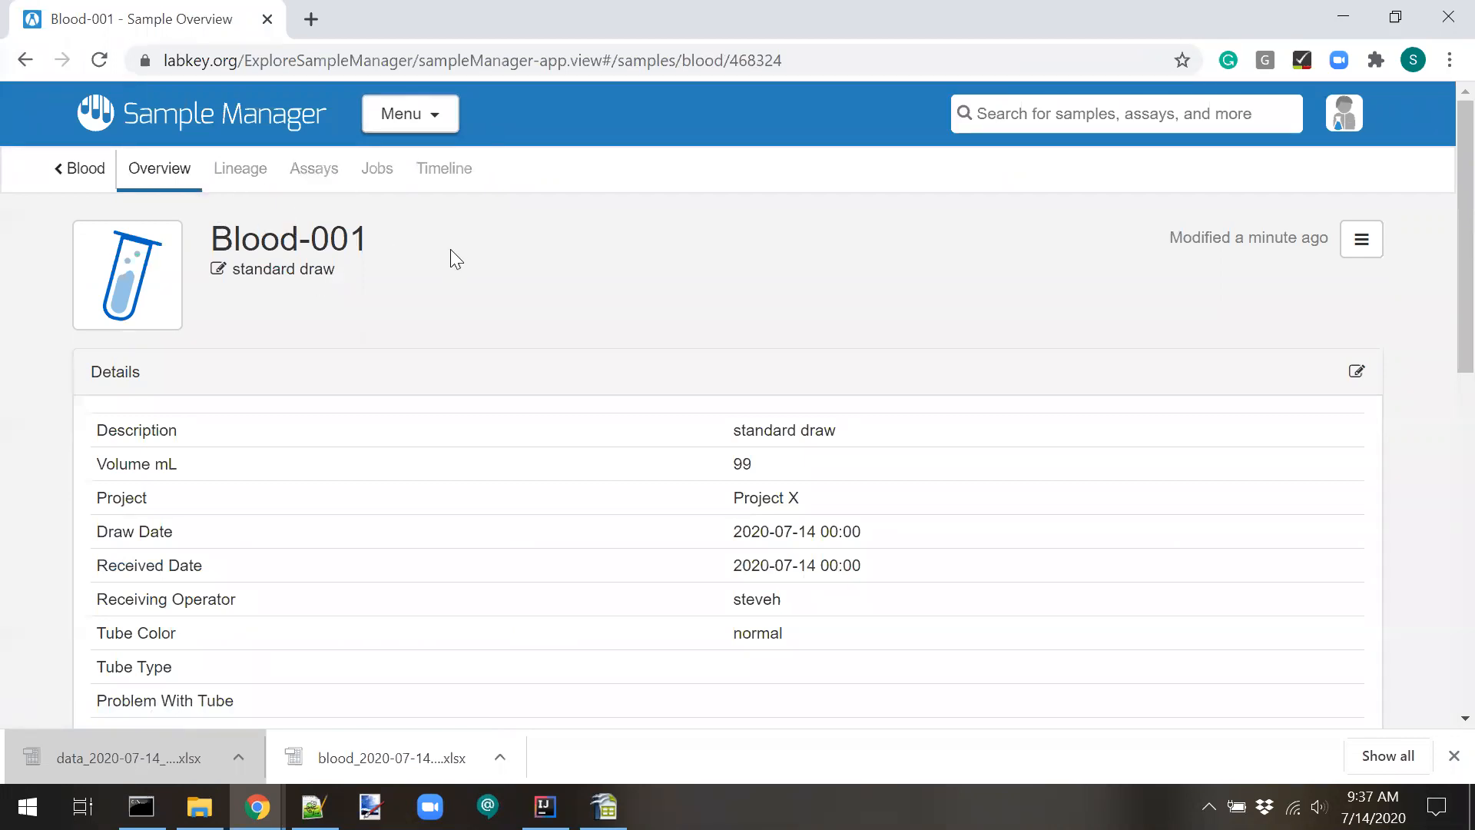
Review Blood-001's lineage and its imported CBC assay results.
left_click(240, 172)
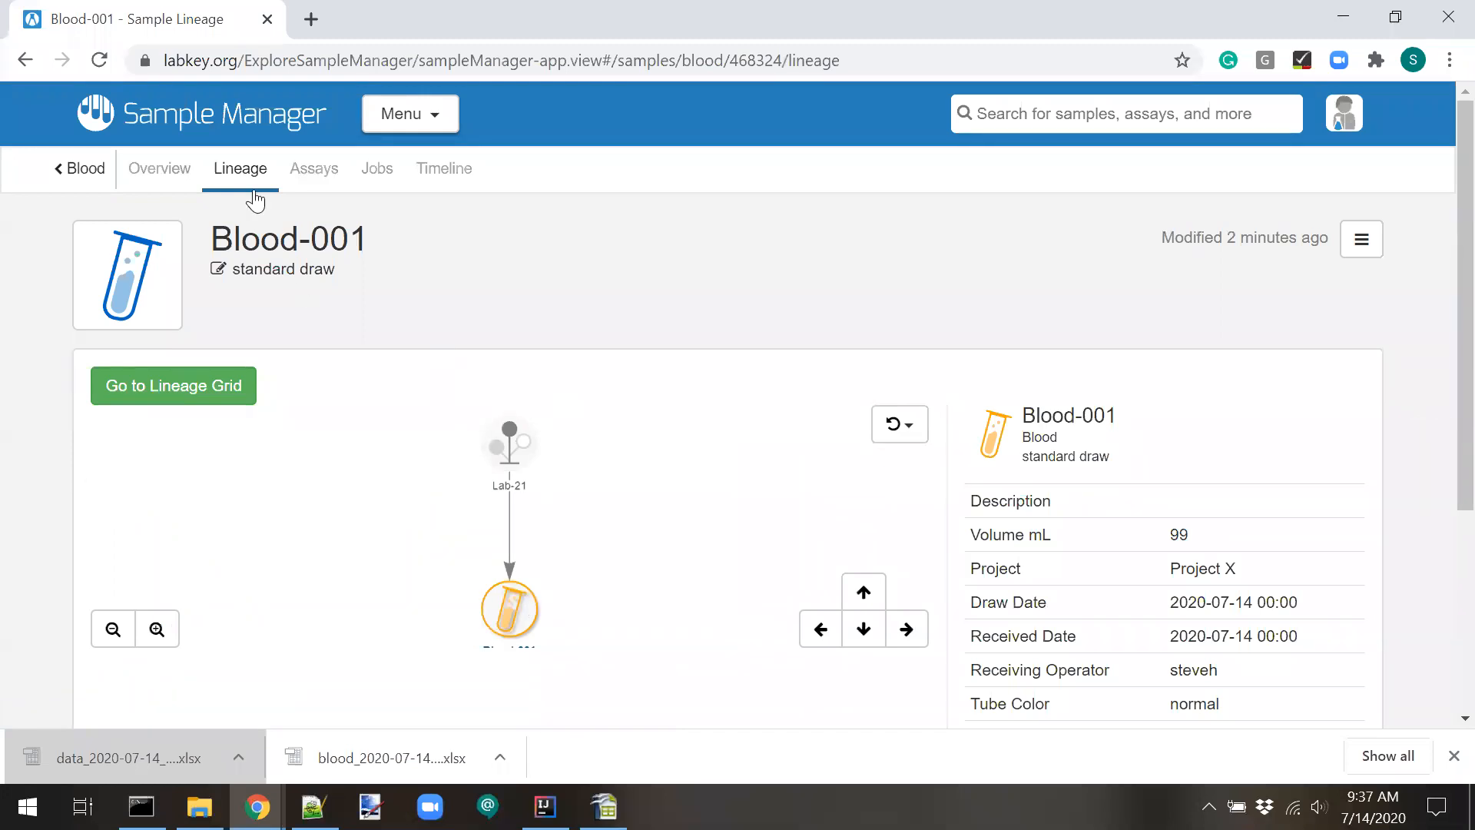
left_click(316, 171)
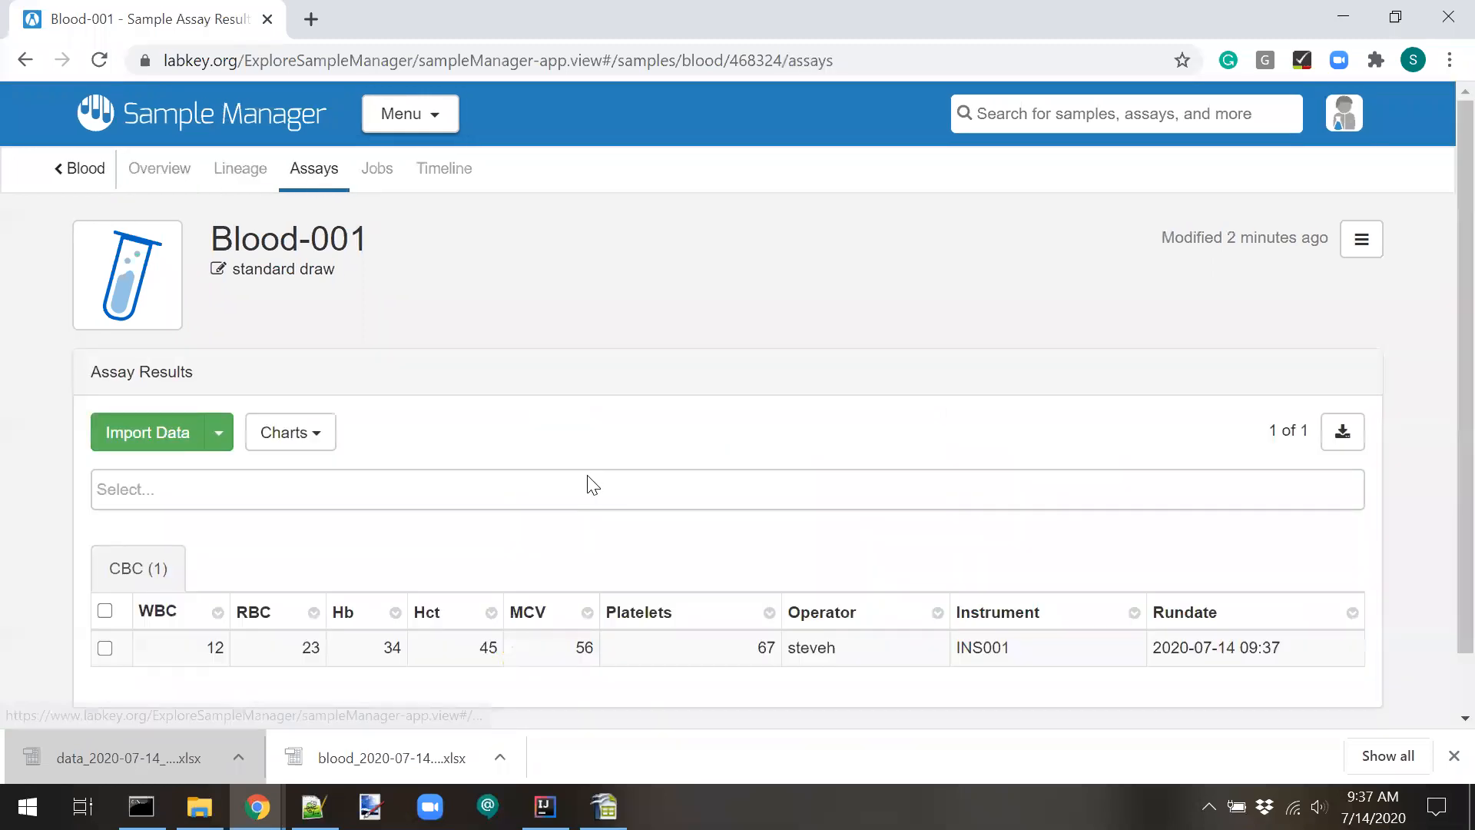
scroll(205, 545, "down", 1)
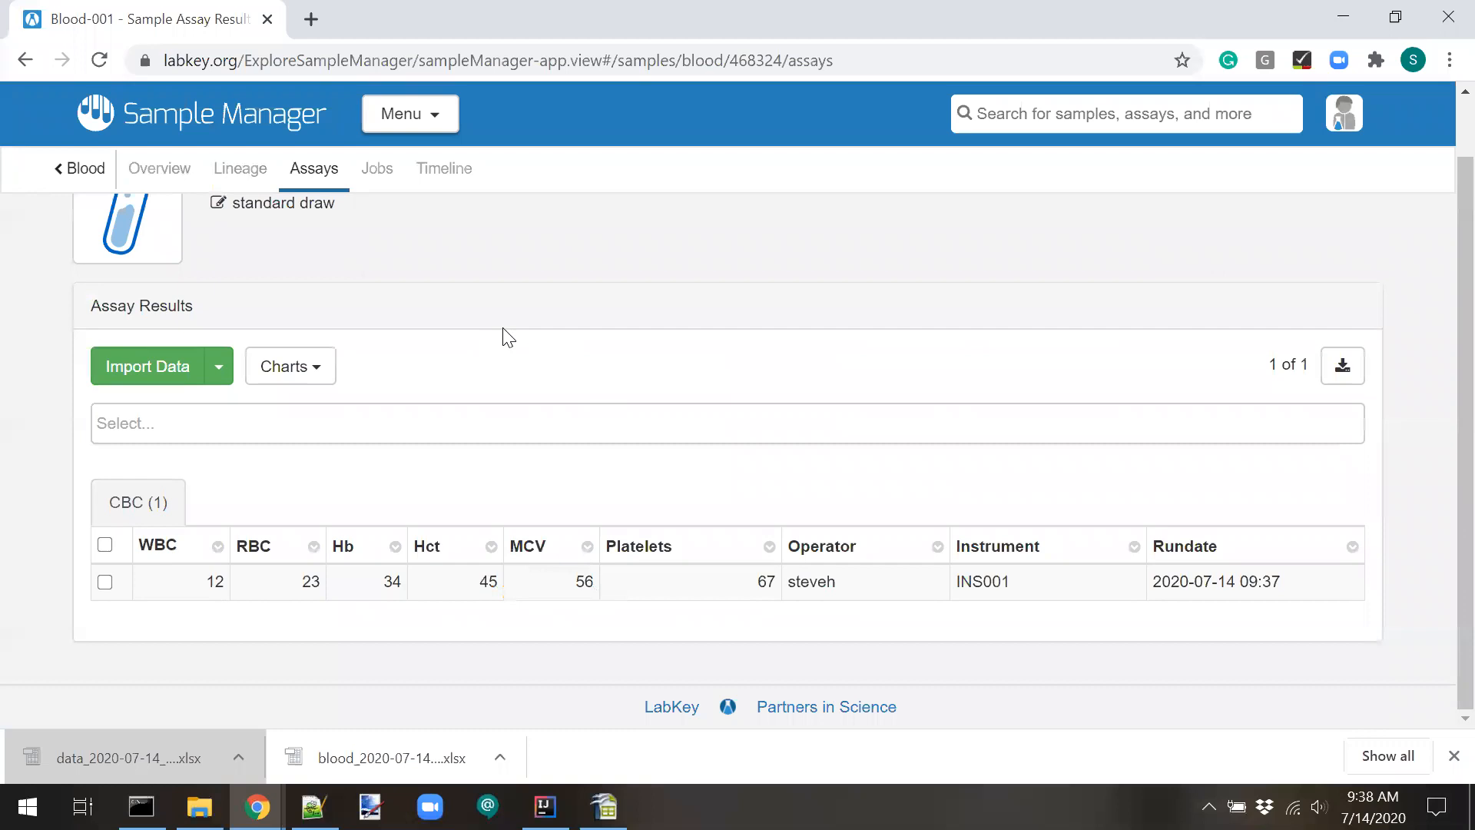
scroll(504, 332, "up", 1)
Open the Blood Analysis Suite - 7/14/2020 - Project X job from Blood-001's jobs and check its task statuses.
left_click(377, 169)
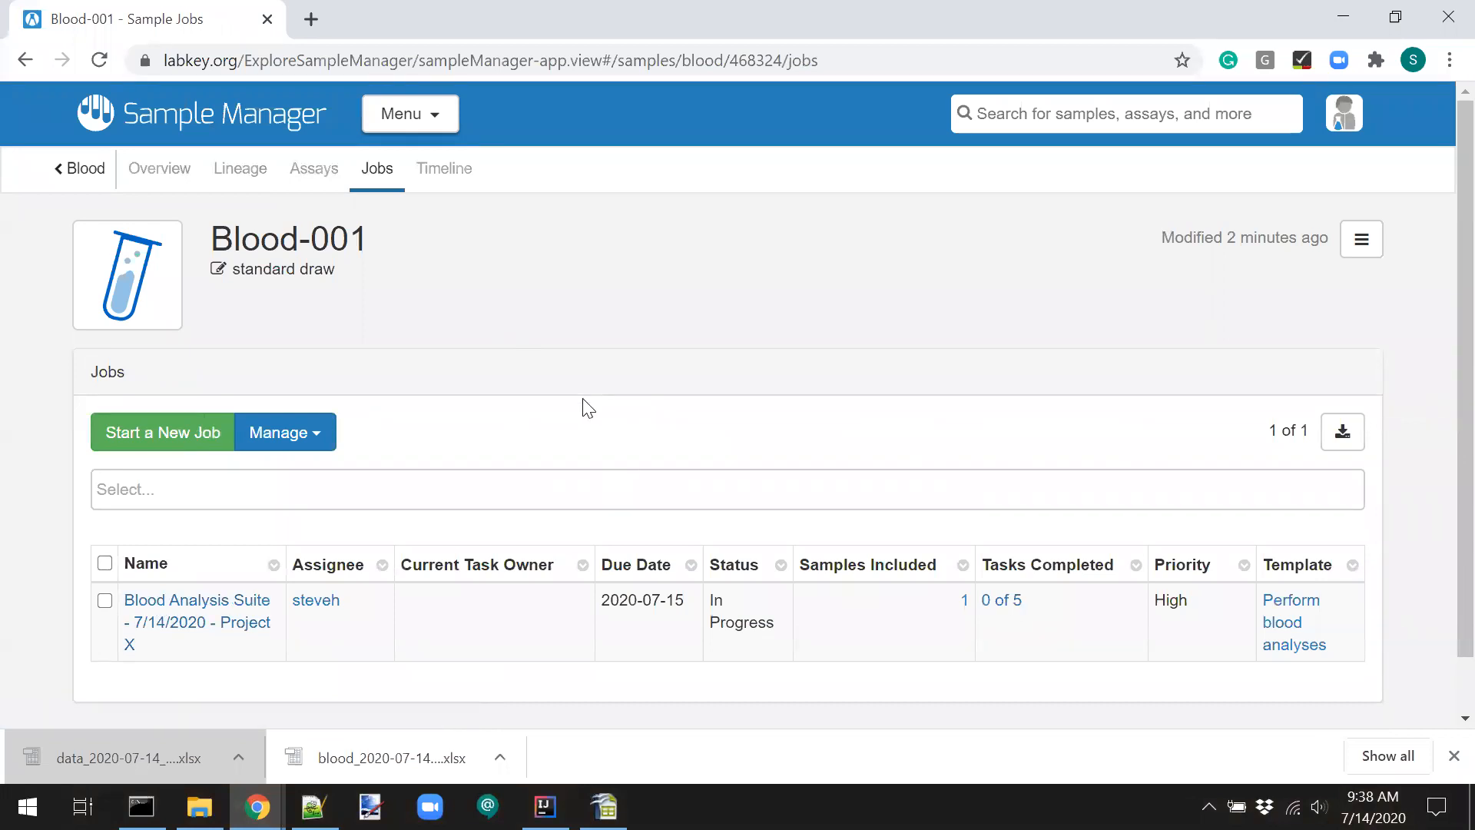
left_click(173, 614)
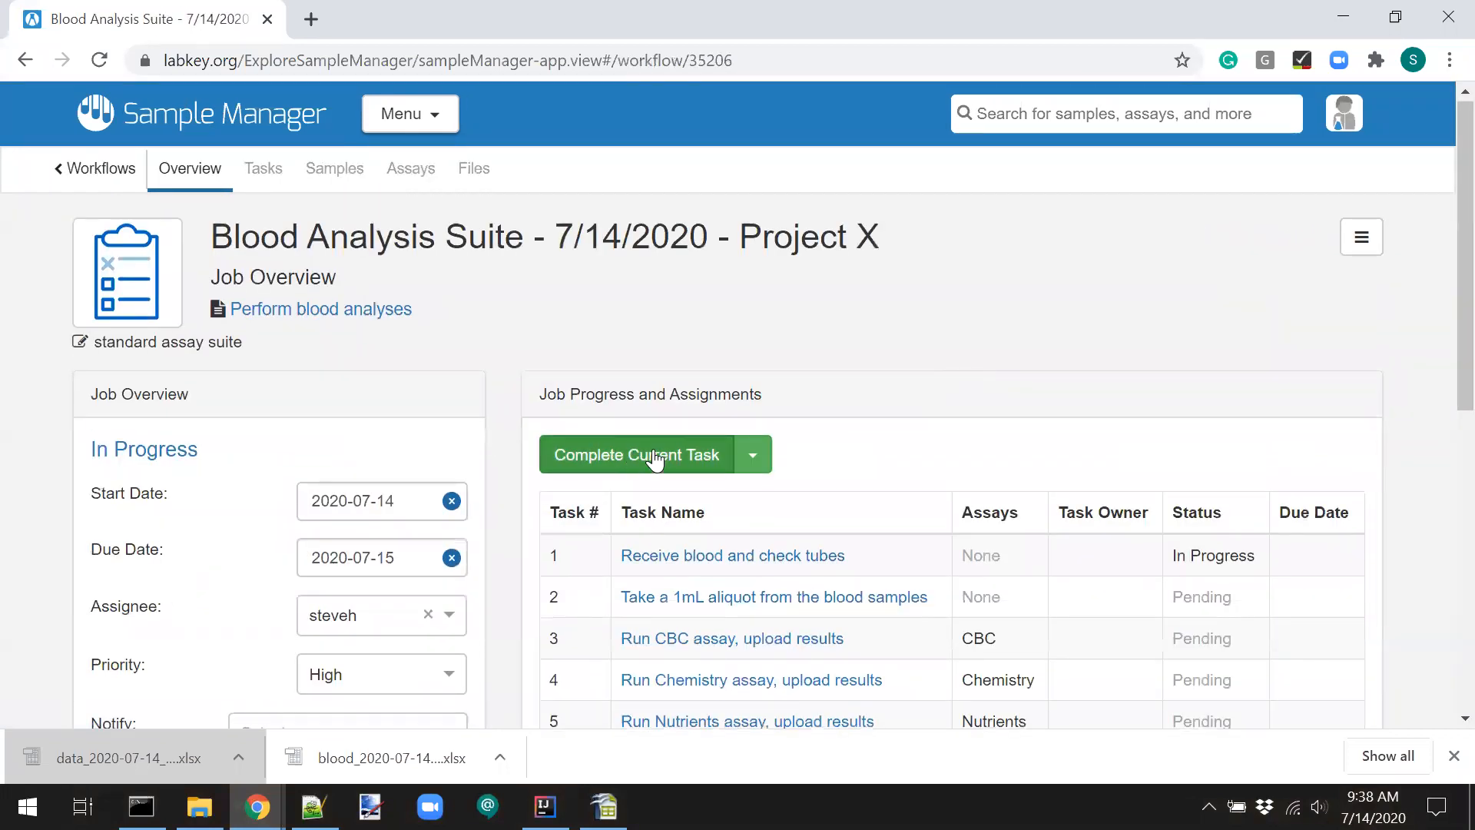
scroll(957, 529, "down", 1)
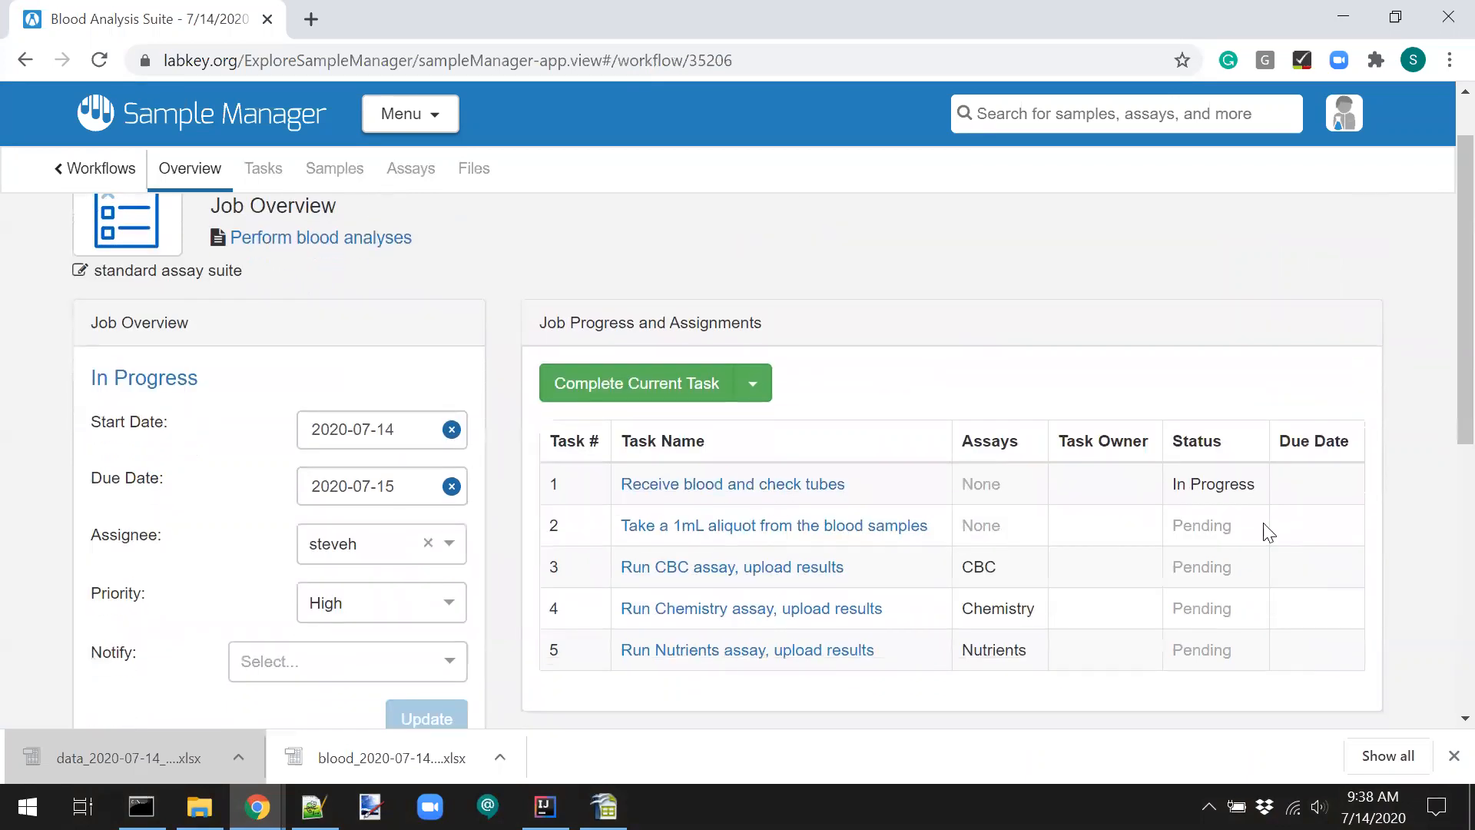
left_click_drag(1269, 486, 1188, 482)
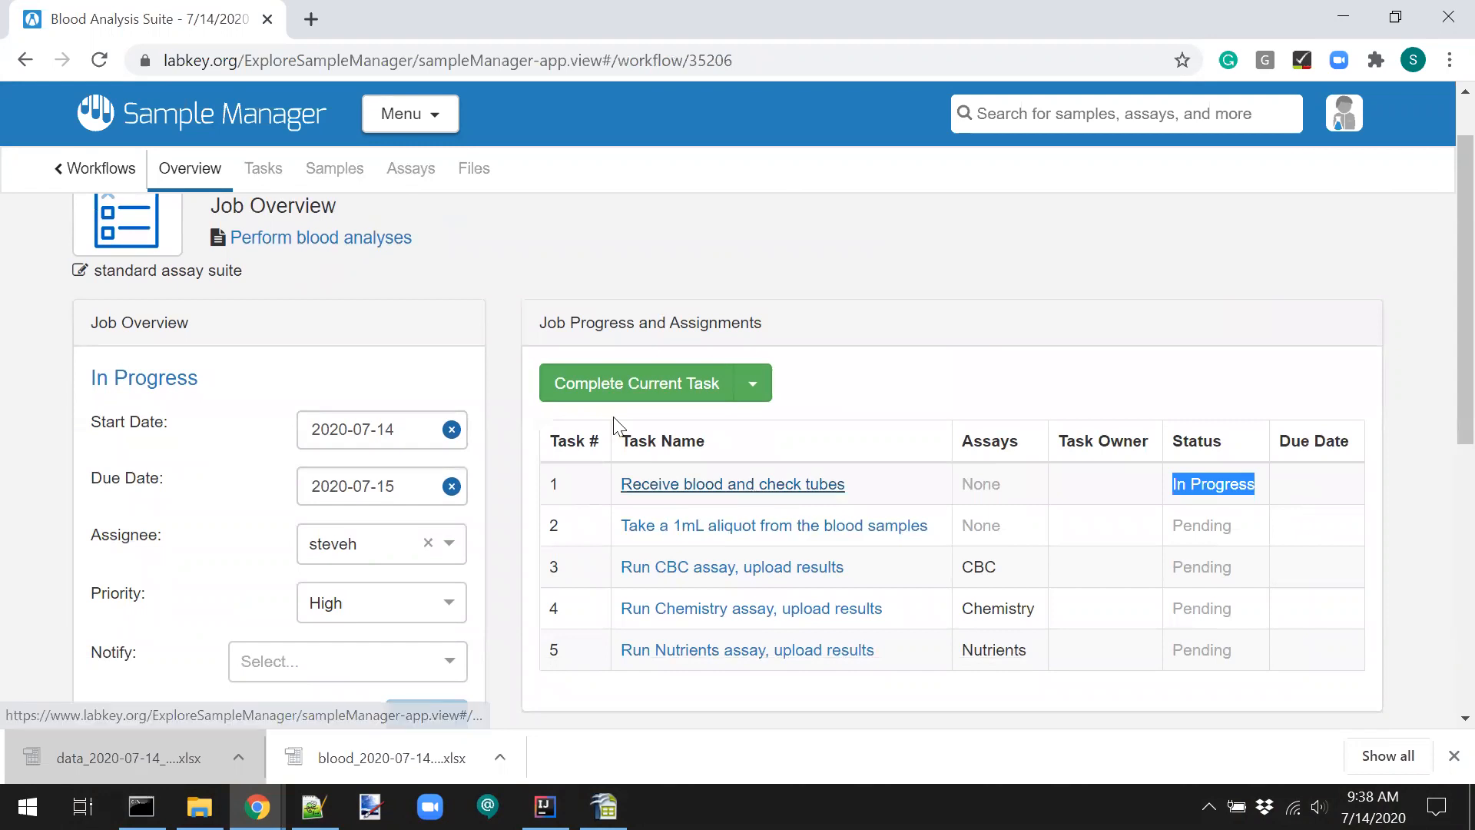
Complete the job's first three tasks: receiving blood and checking tubes, taking the 1mL aliquot, and running the CBC assay.
left_click(618, 395)
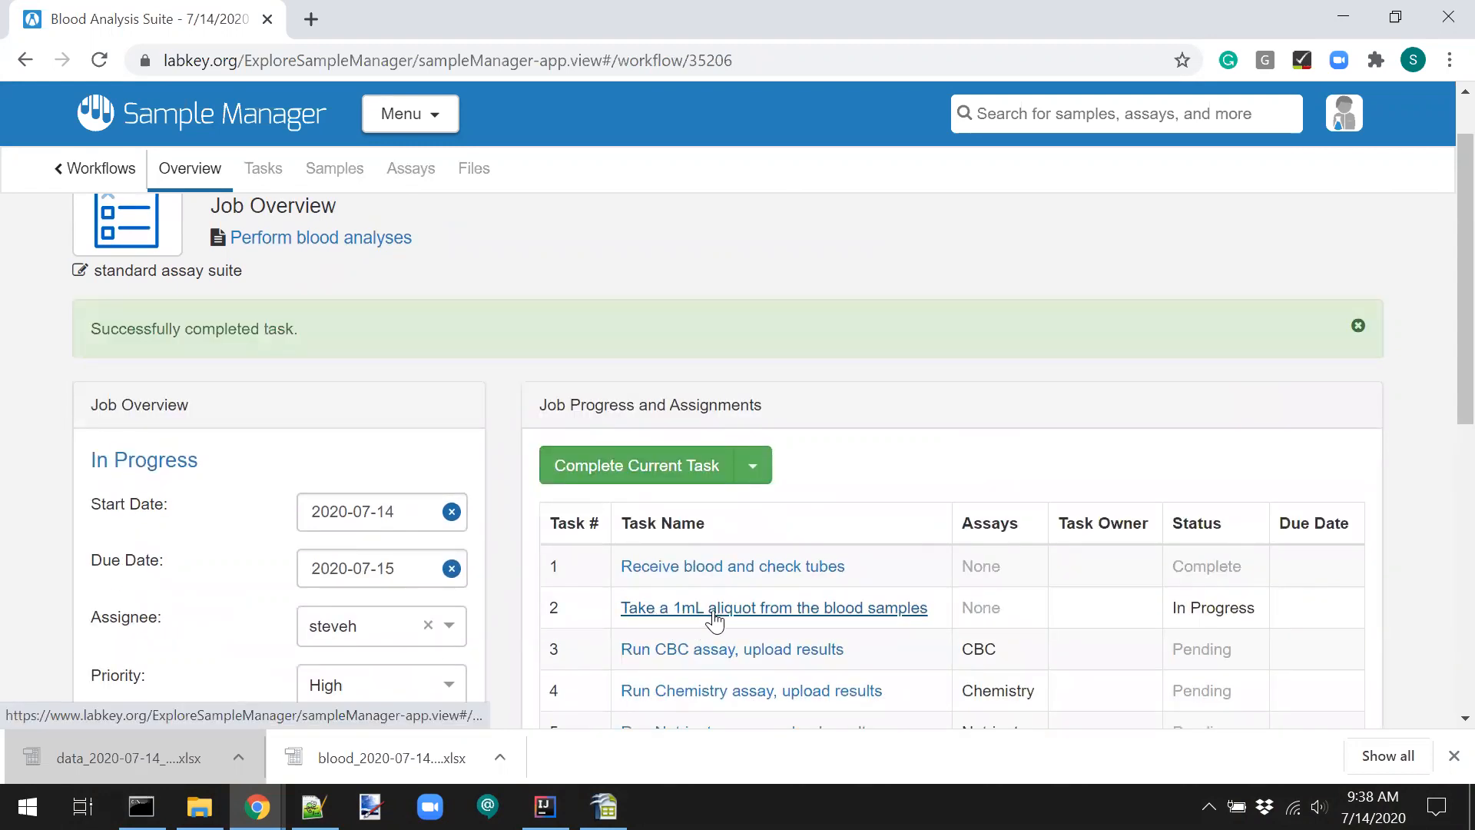
left_click(626, 470)
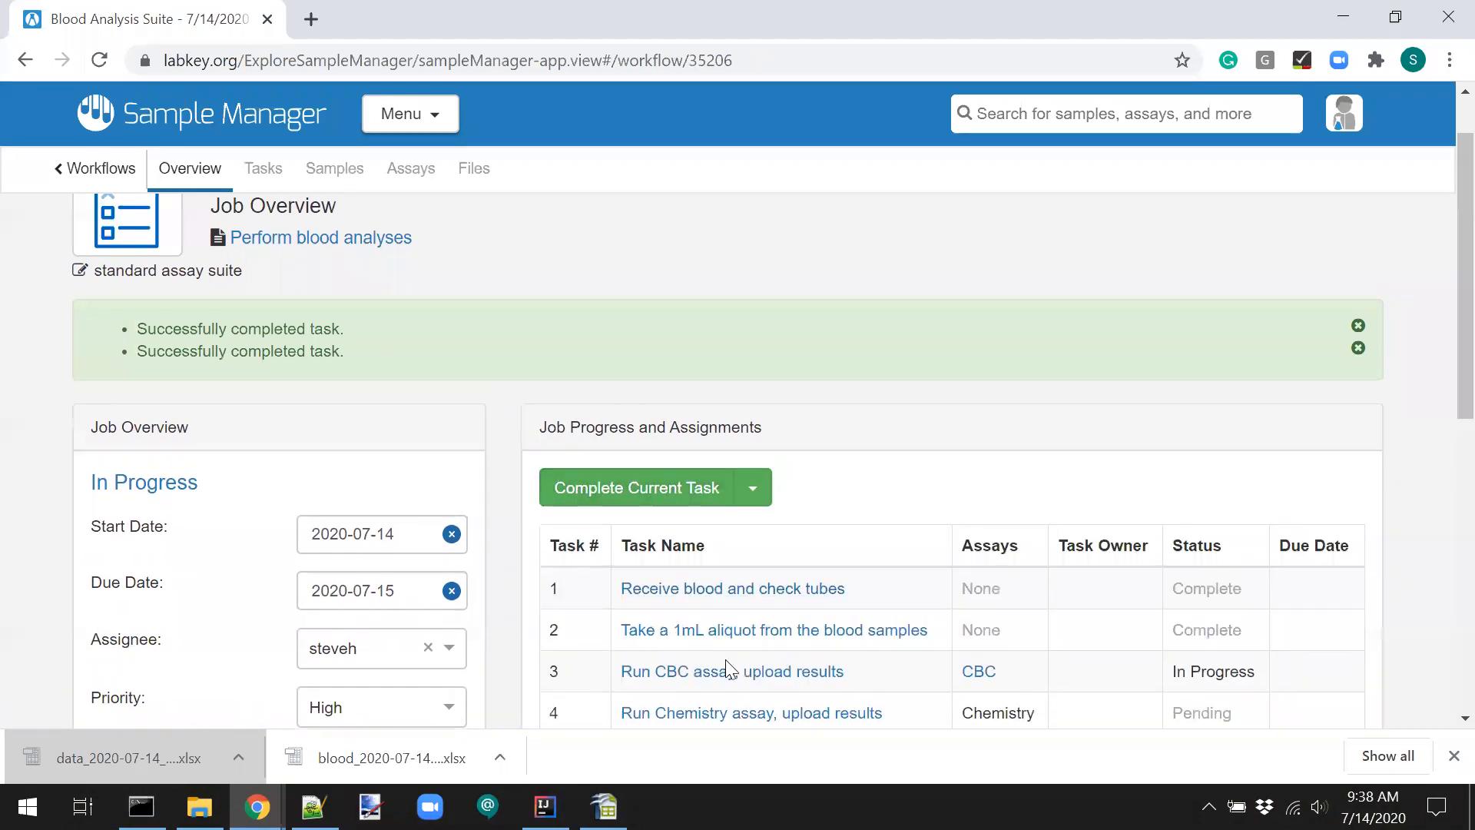
left_click(632, 498)
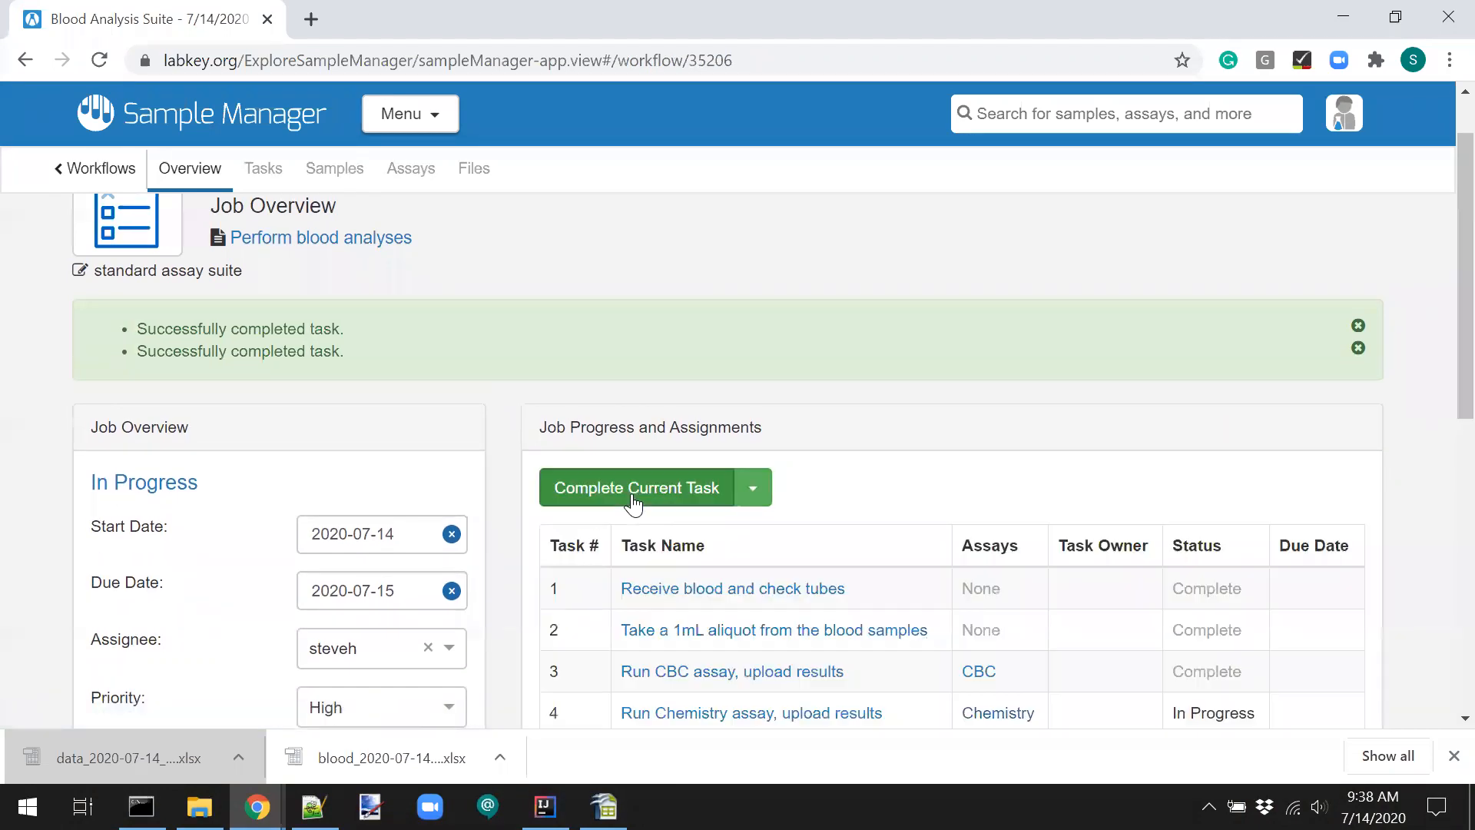
scroll(1037, 544, "down", 3)
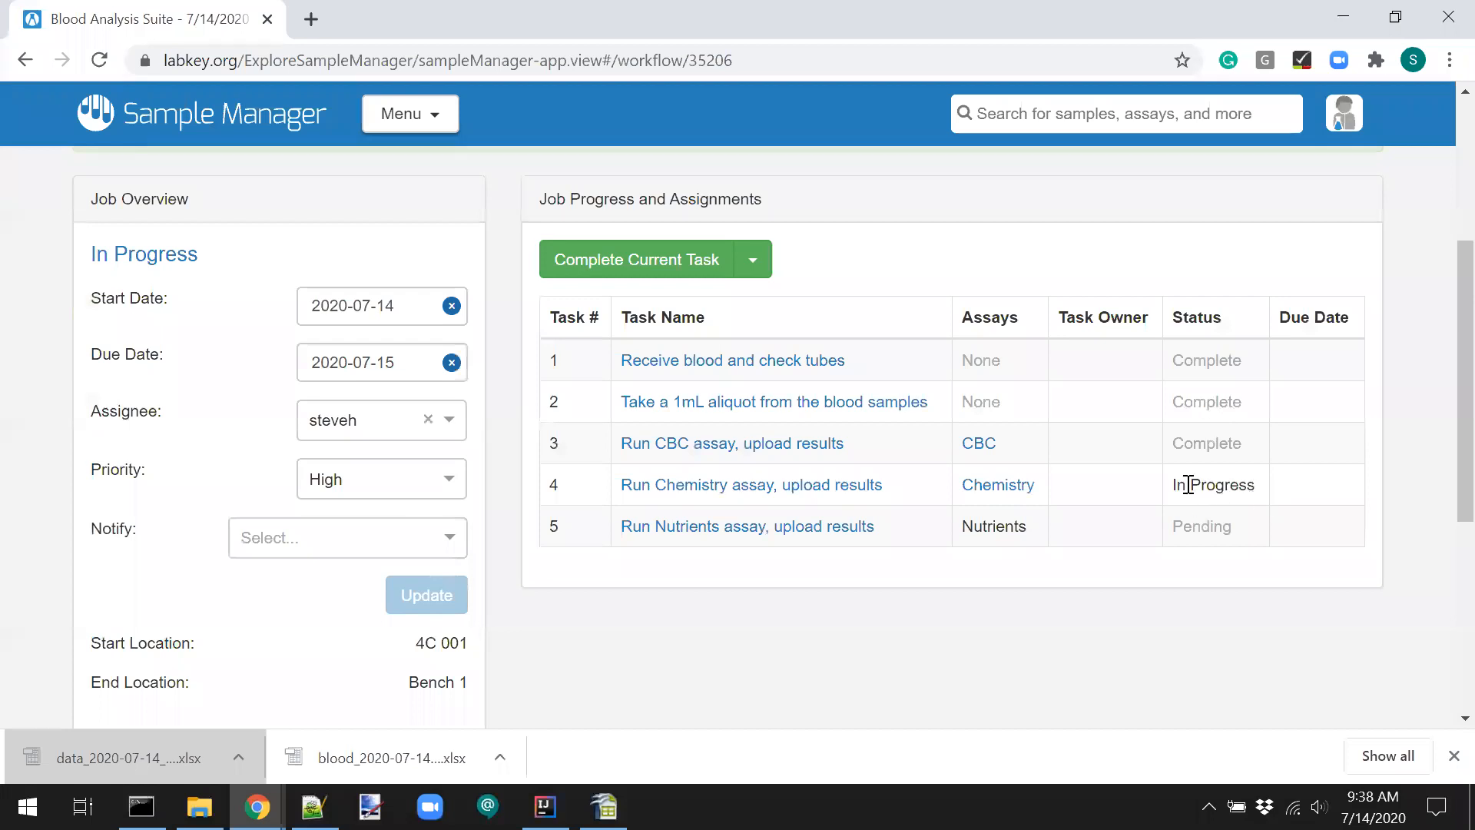
scroll(1188, 485, "up", 4)
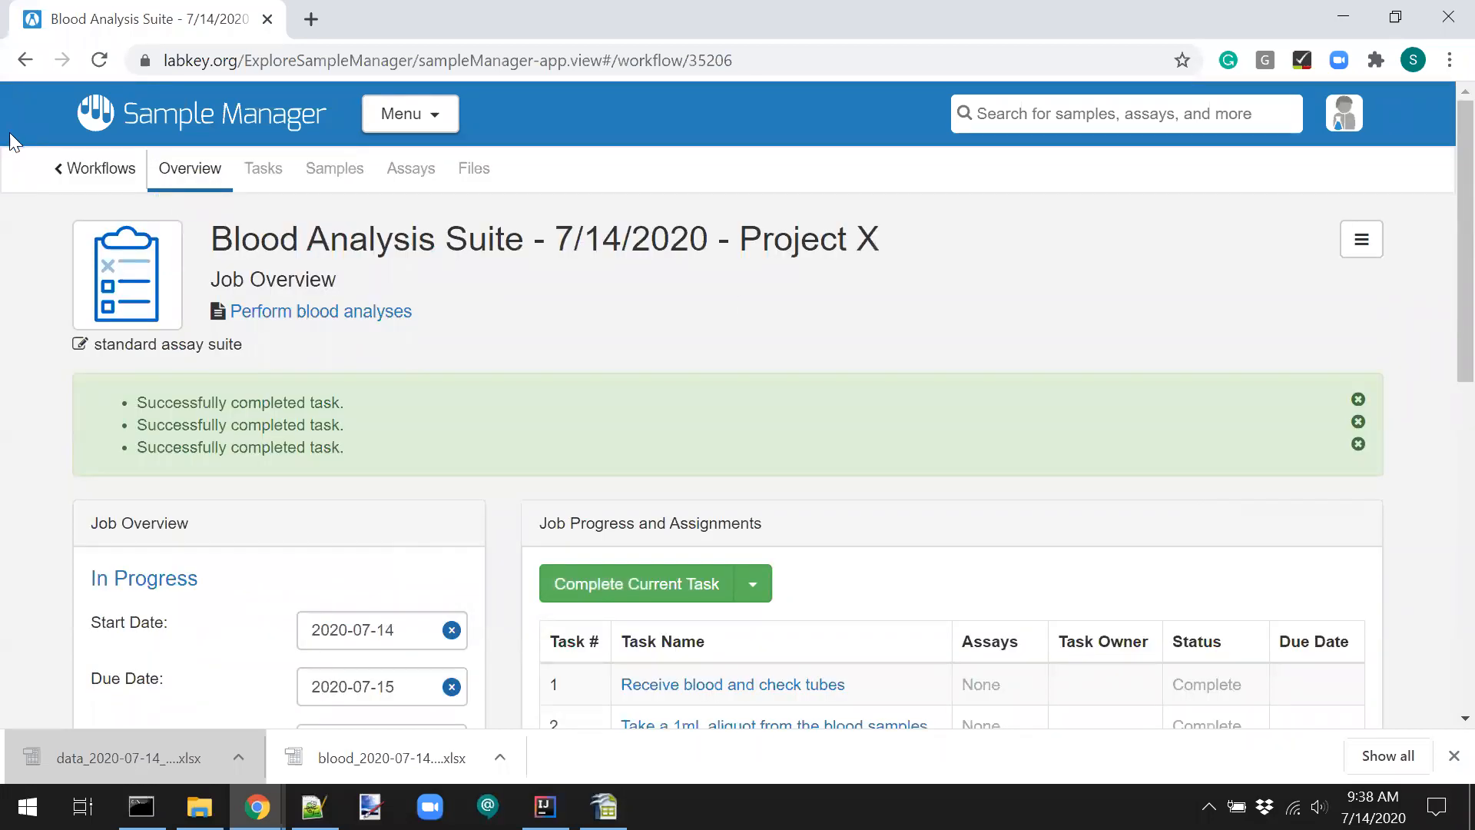
Return to Blood-001 through the job's samples and check the refreshed number of completed tasks in its jobs list.
left_click(311, 177)
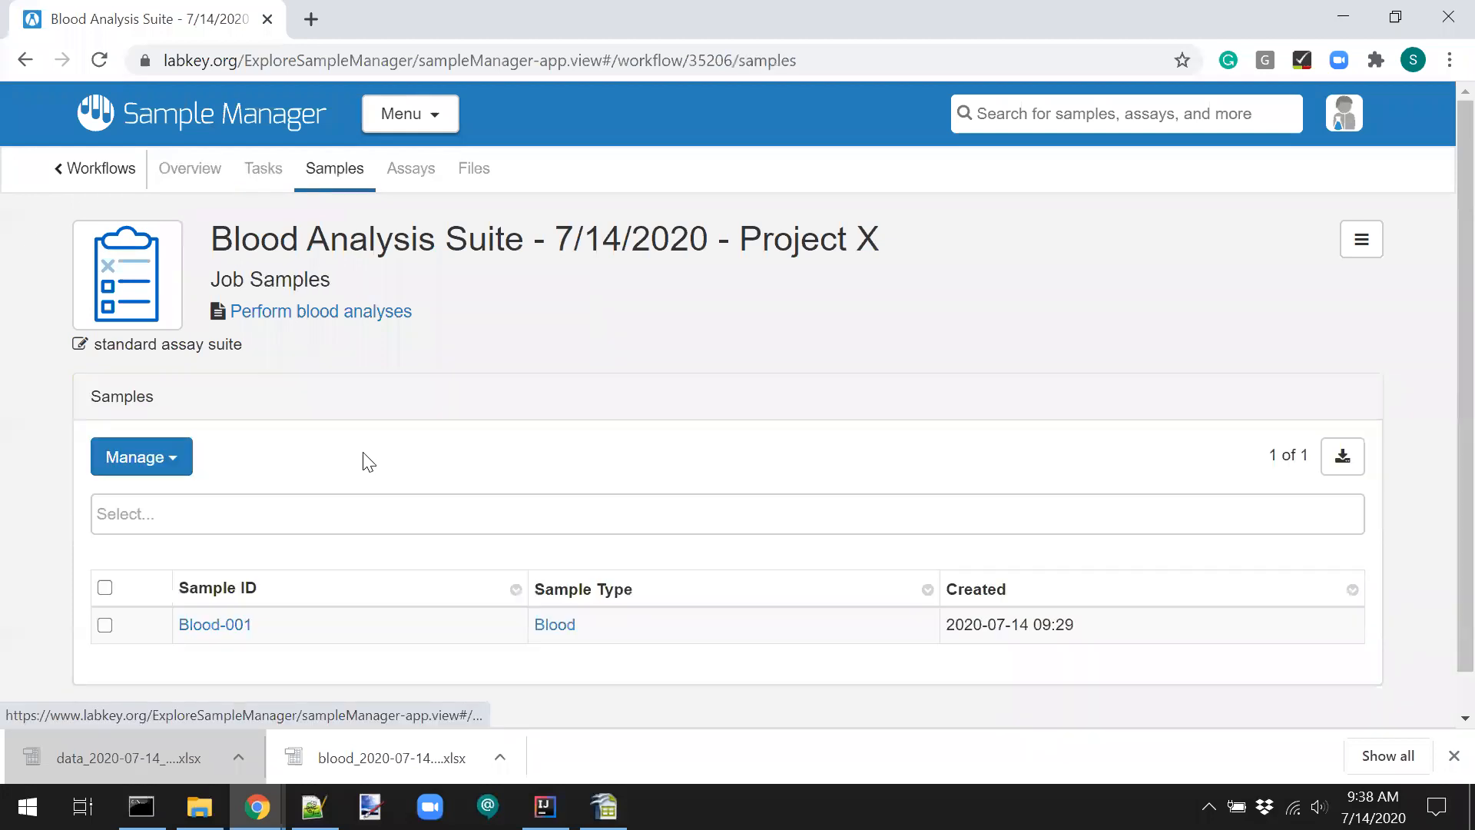
left_click(204, 621)
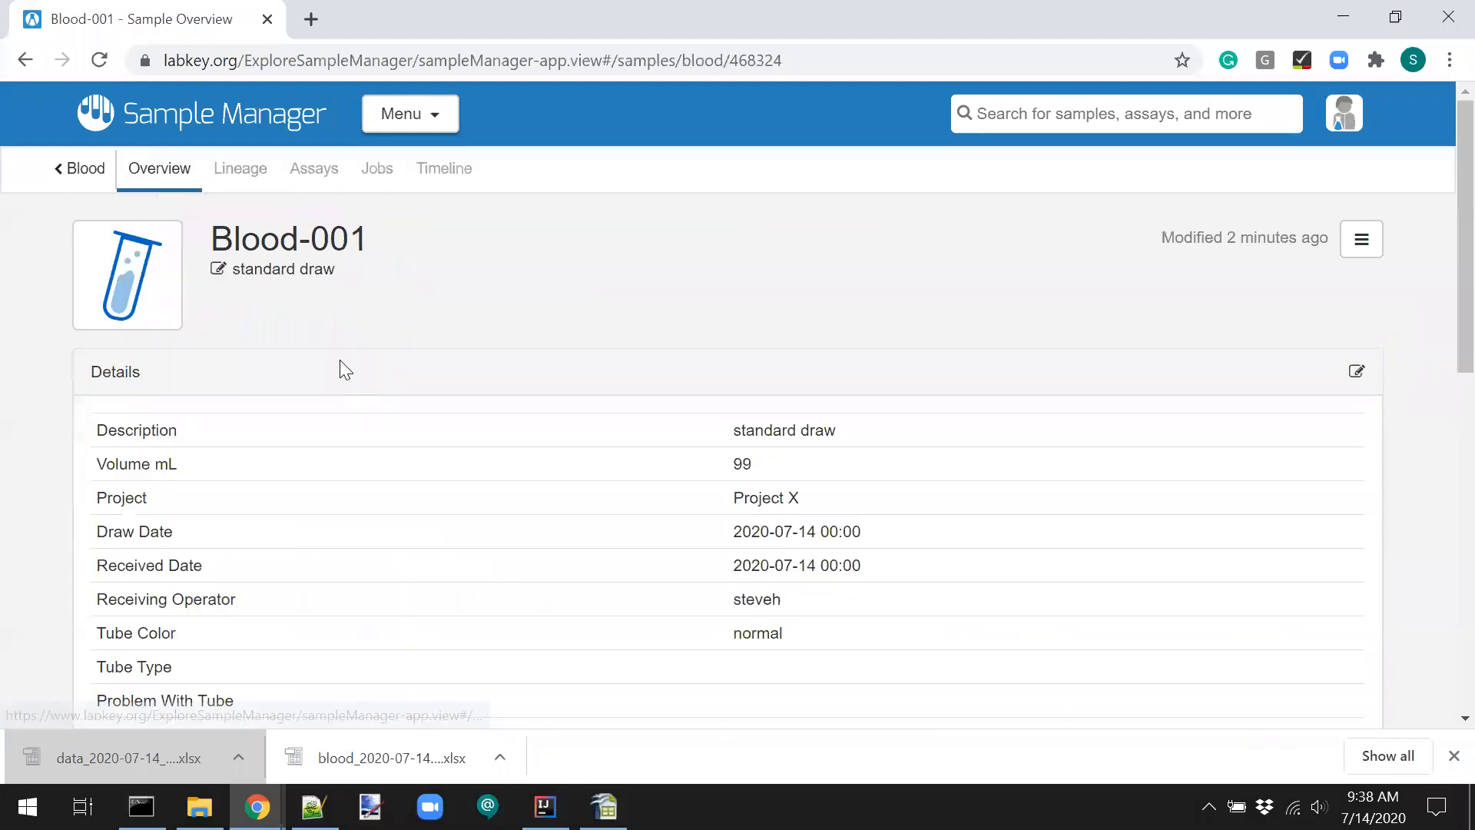
left_click(375, 171)
key("F5")
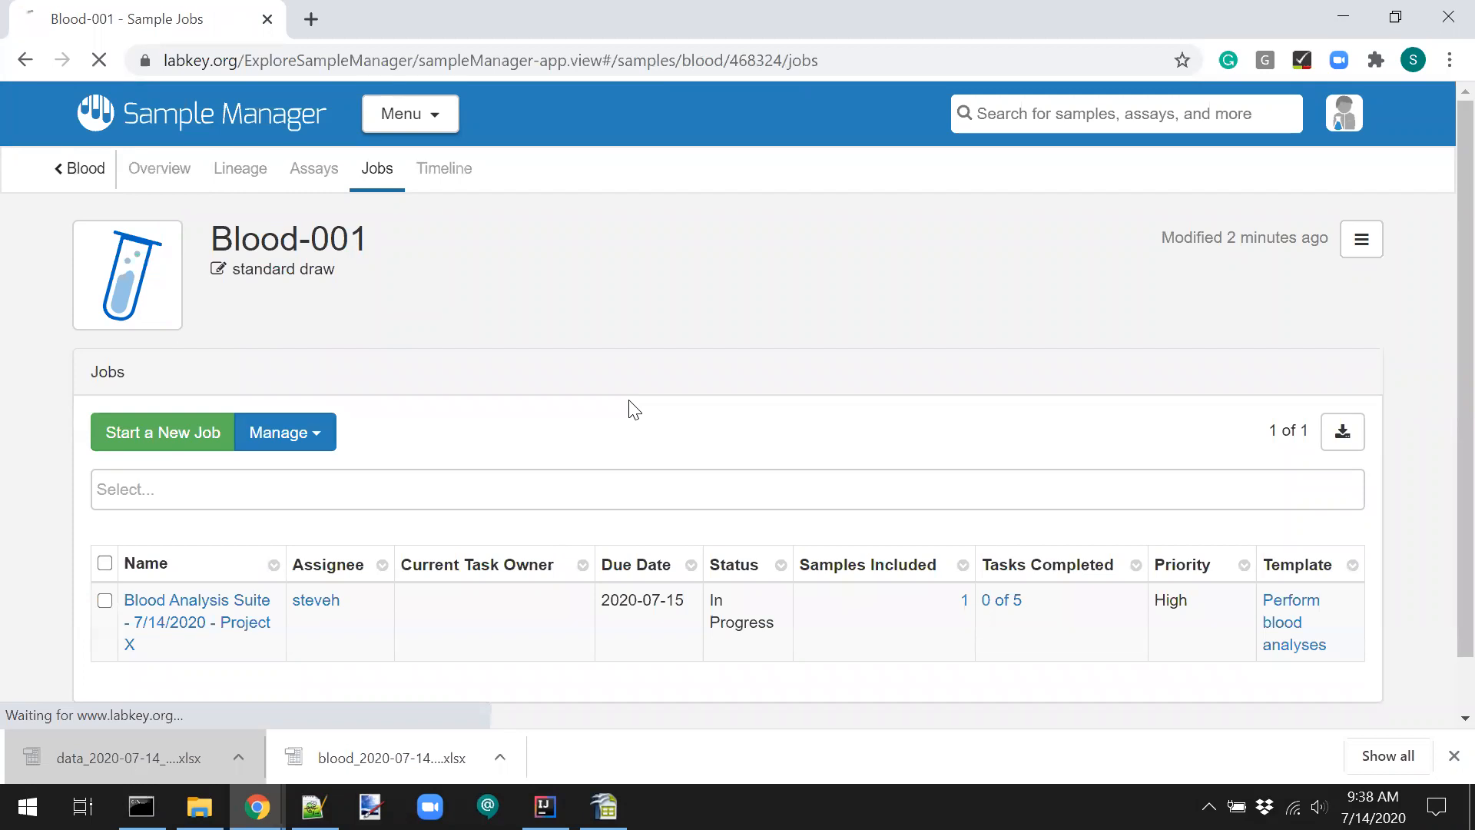
left_click_drag(1030, 603, 983, 603)
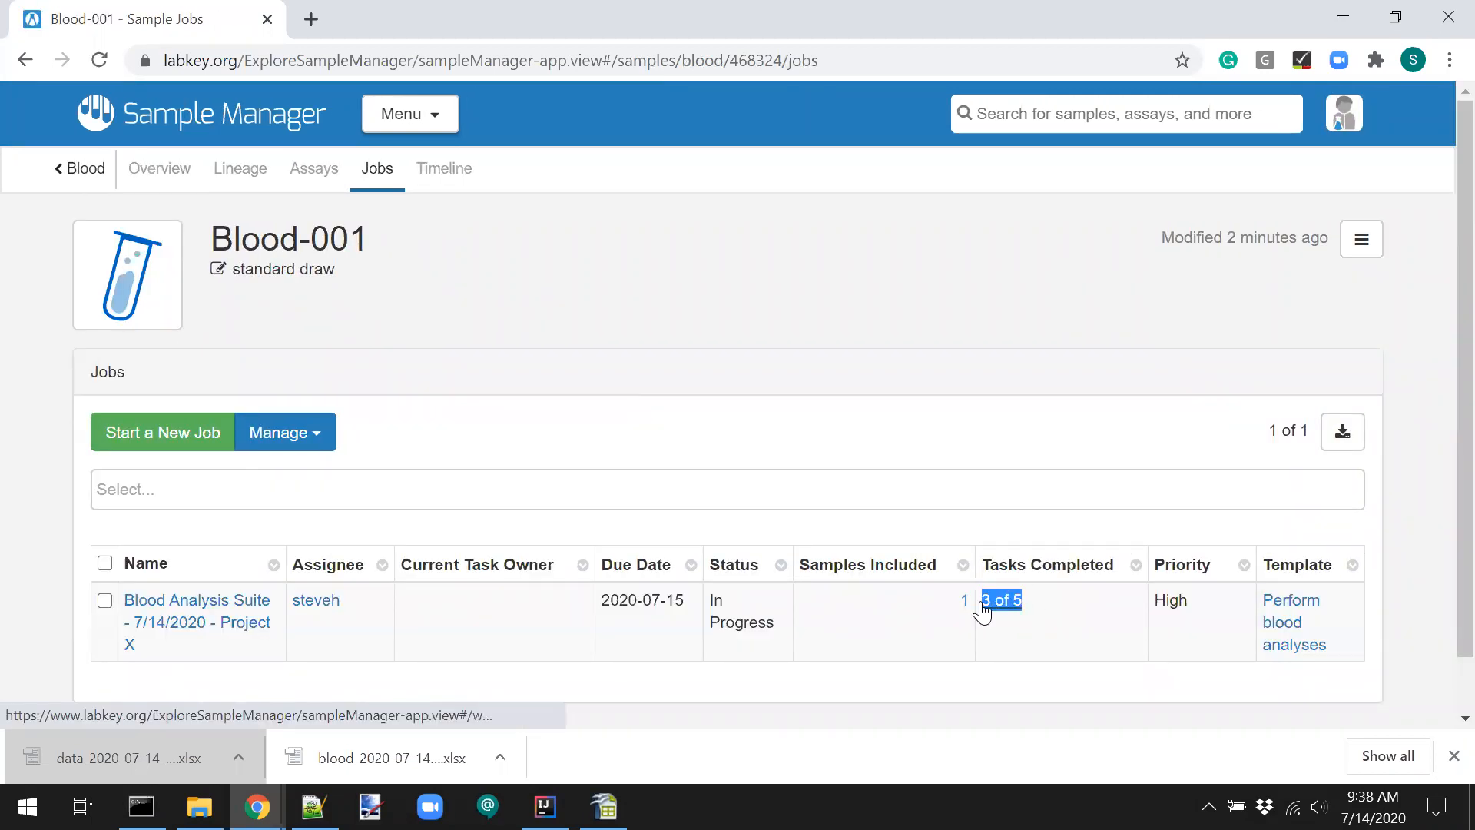
Open Blood-001's event timeline and examine the details of the sample registration event.
left_click(459, 175)
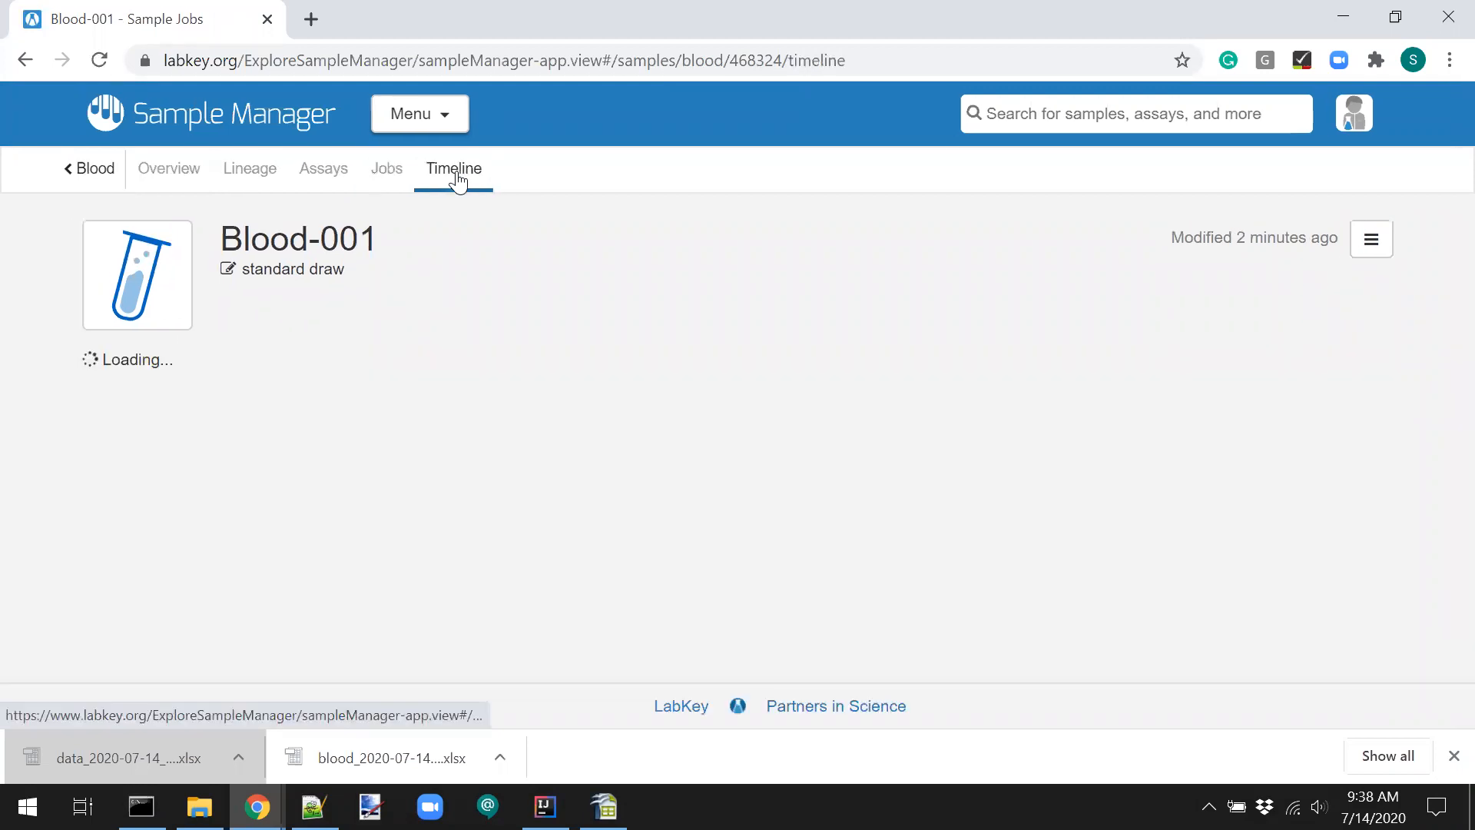
scroll(46, 495, "down", 3)
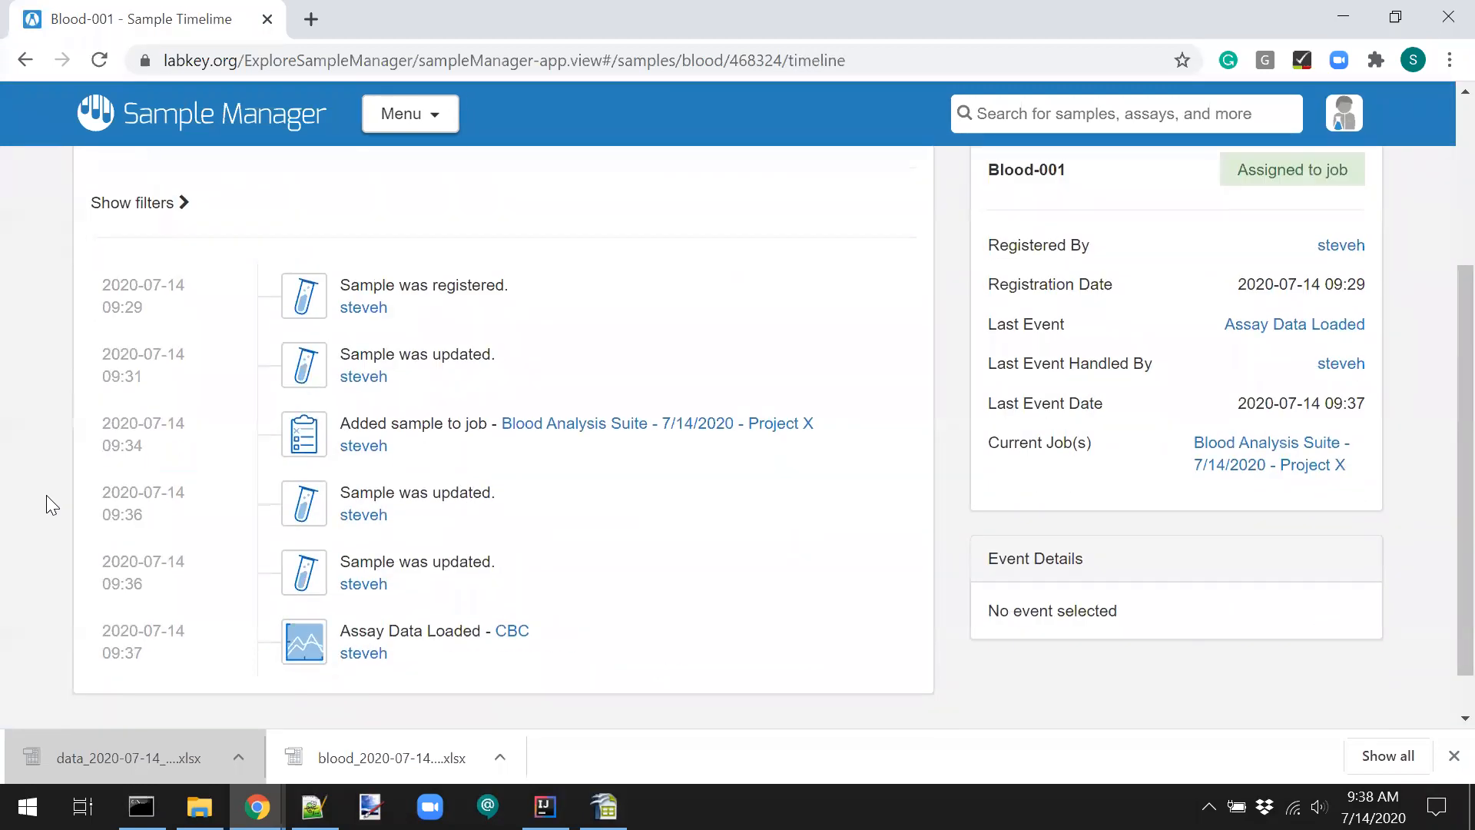
left_click(614, 311)
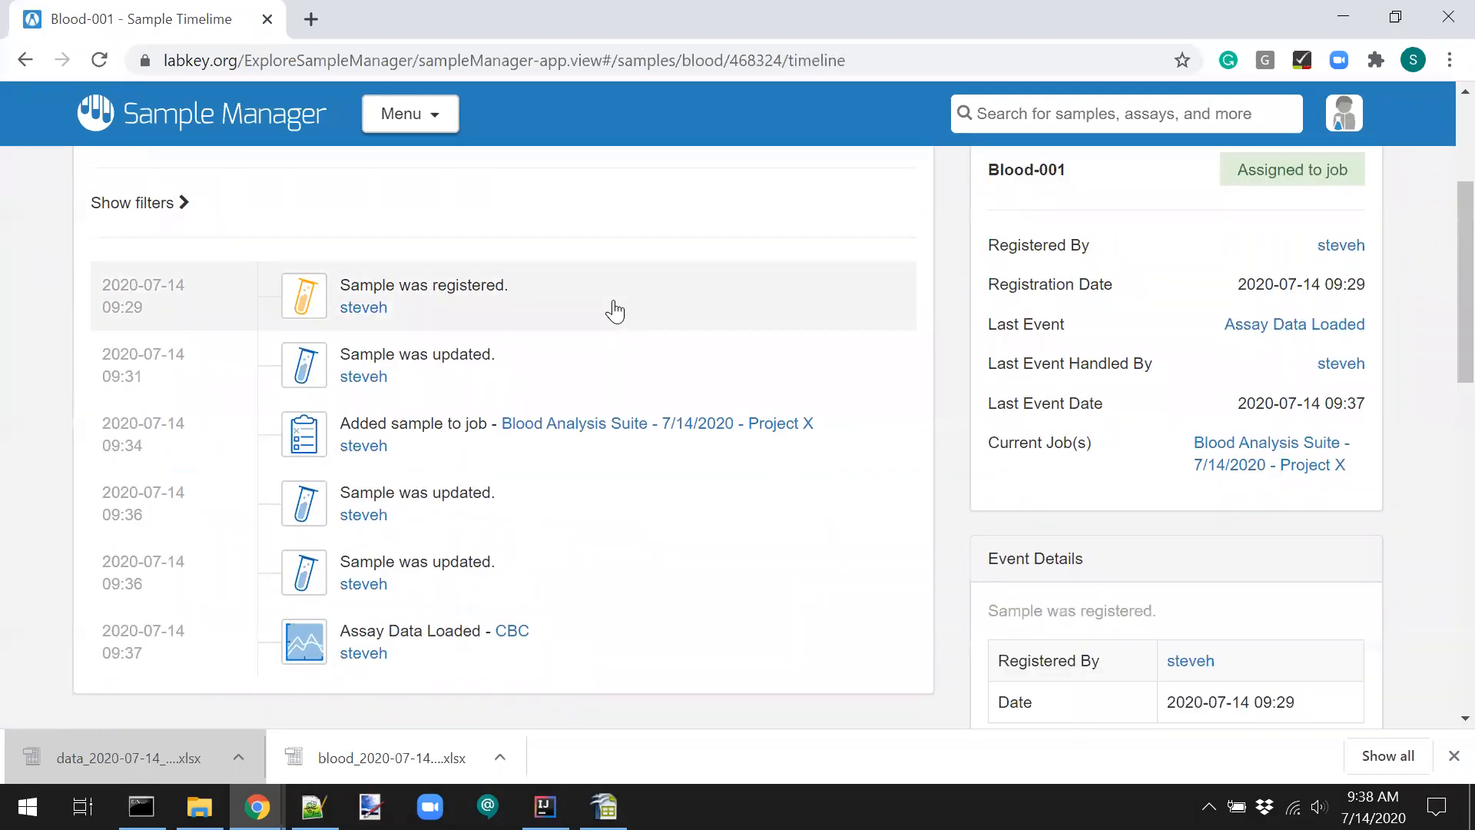
scroll(615, 311, "down", 2)
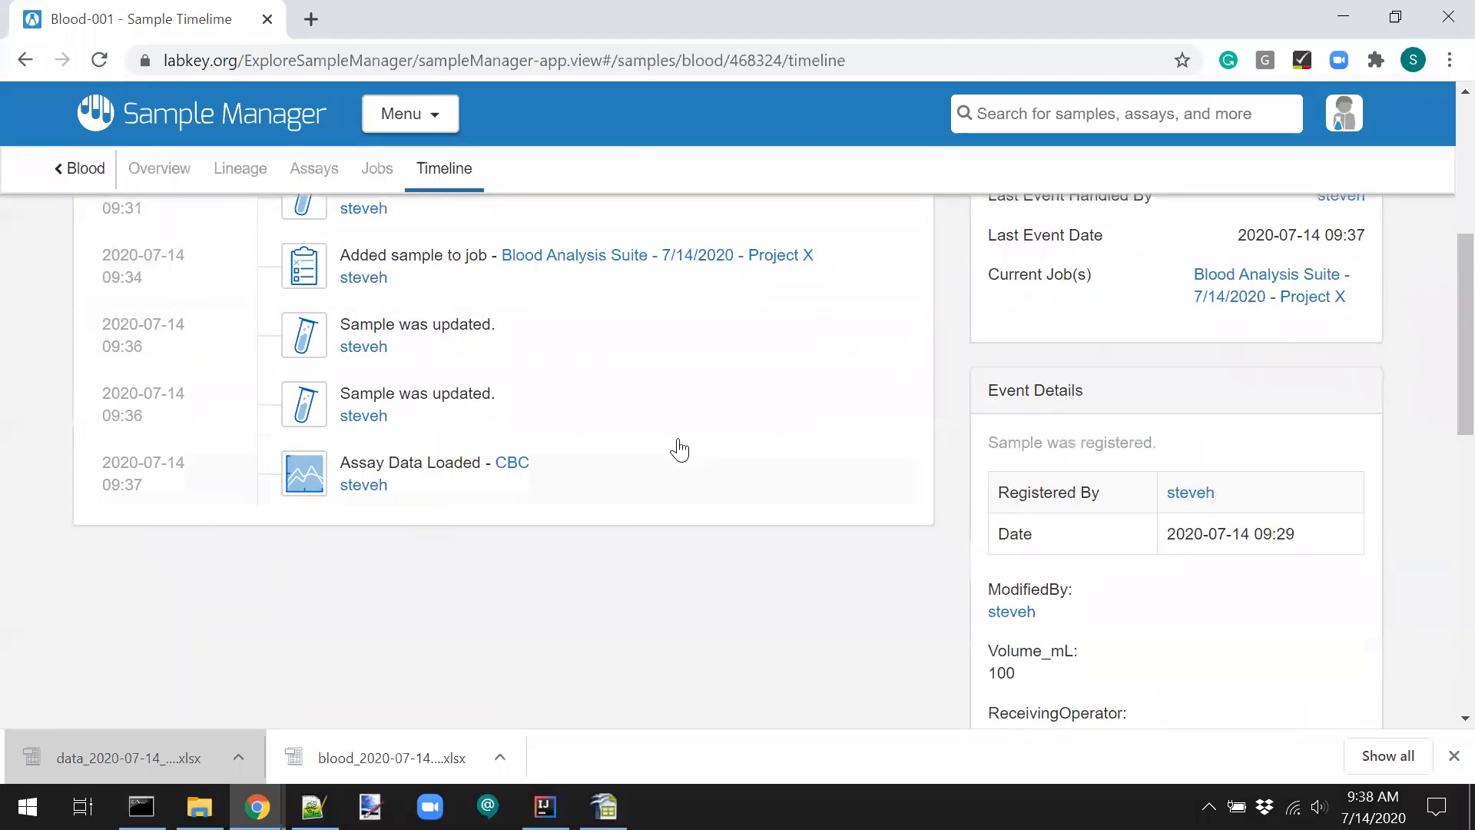
scroll(679, 450, "up", 2)
scroll(678, 449, "down", 1)
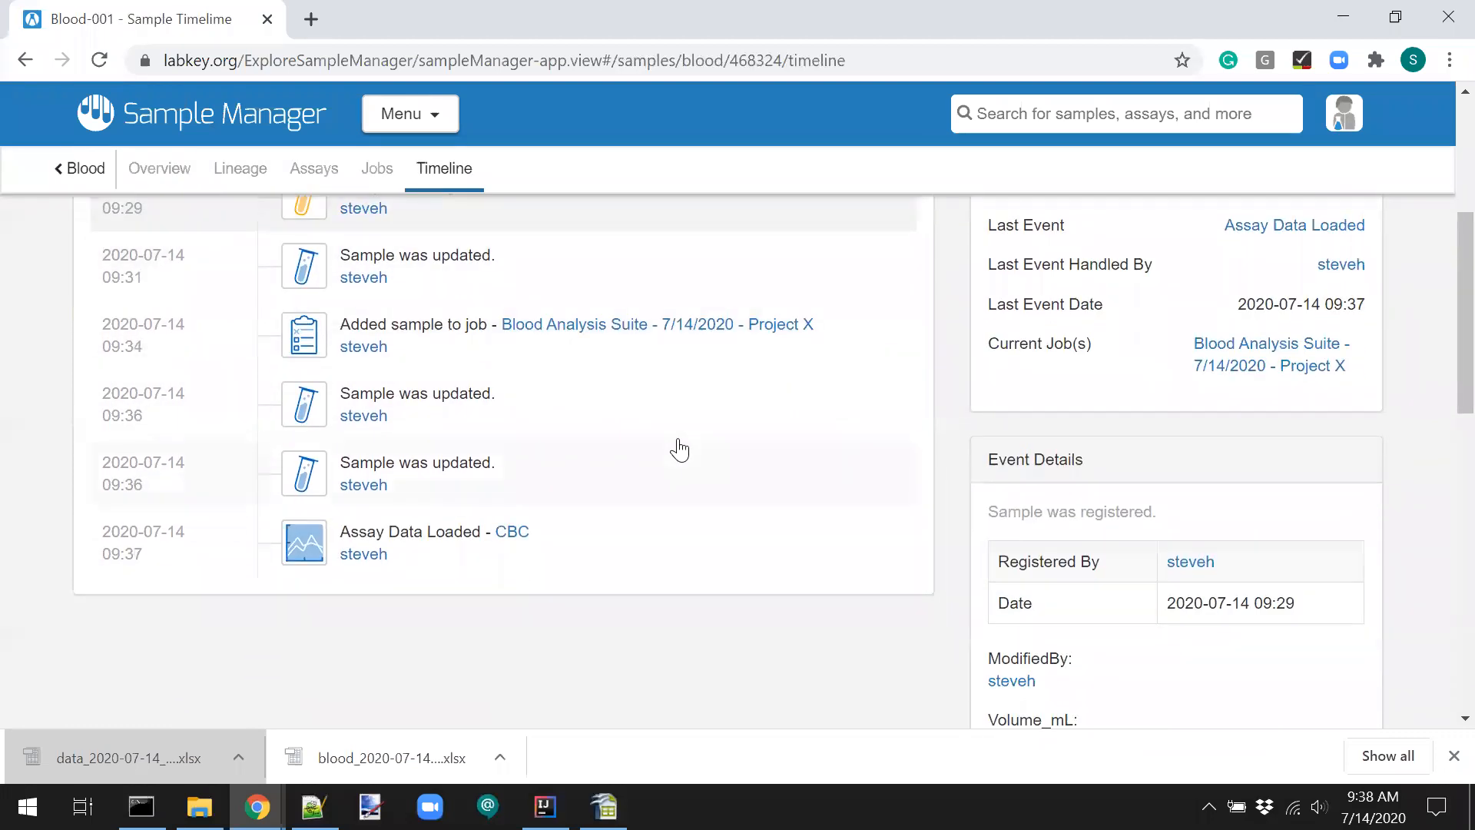
Examine the details of the 09:31 sample update event, including its Labs change.
left_click(676, 266)
scroll(725, 583, "down", 2)
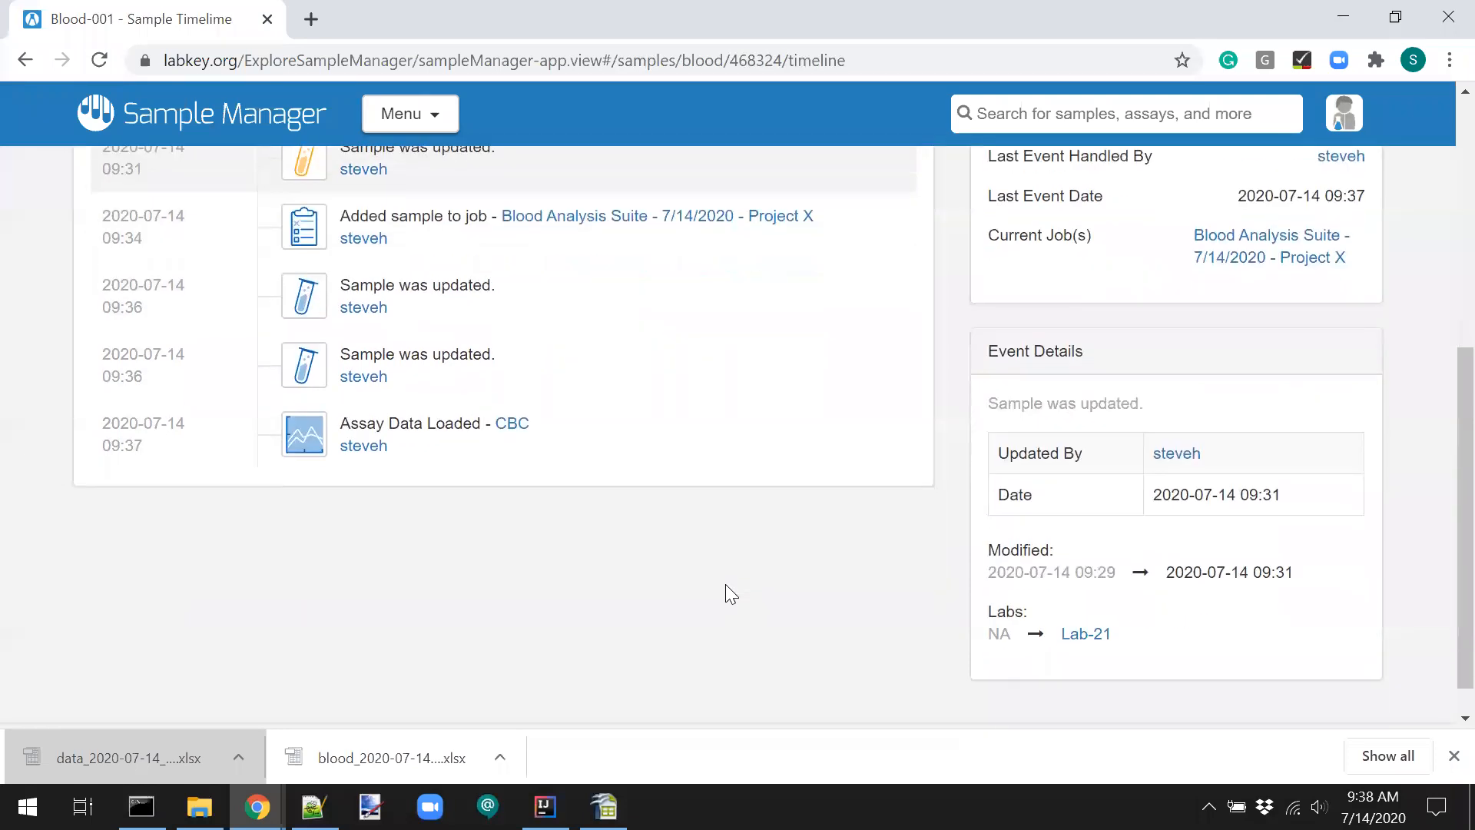
left_click_drag(1120, 636, 981, 636)
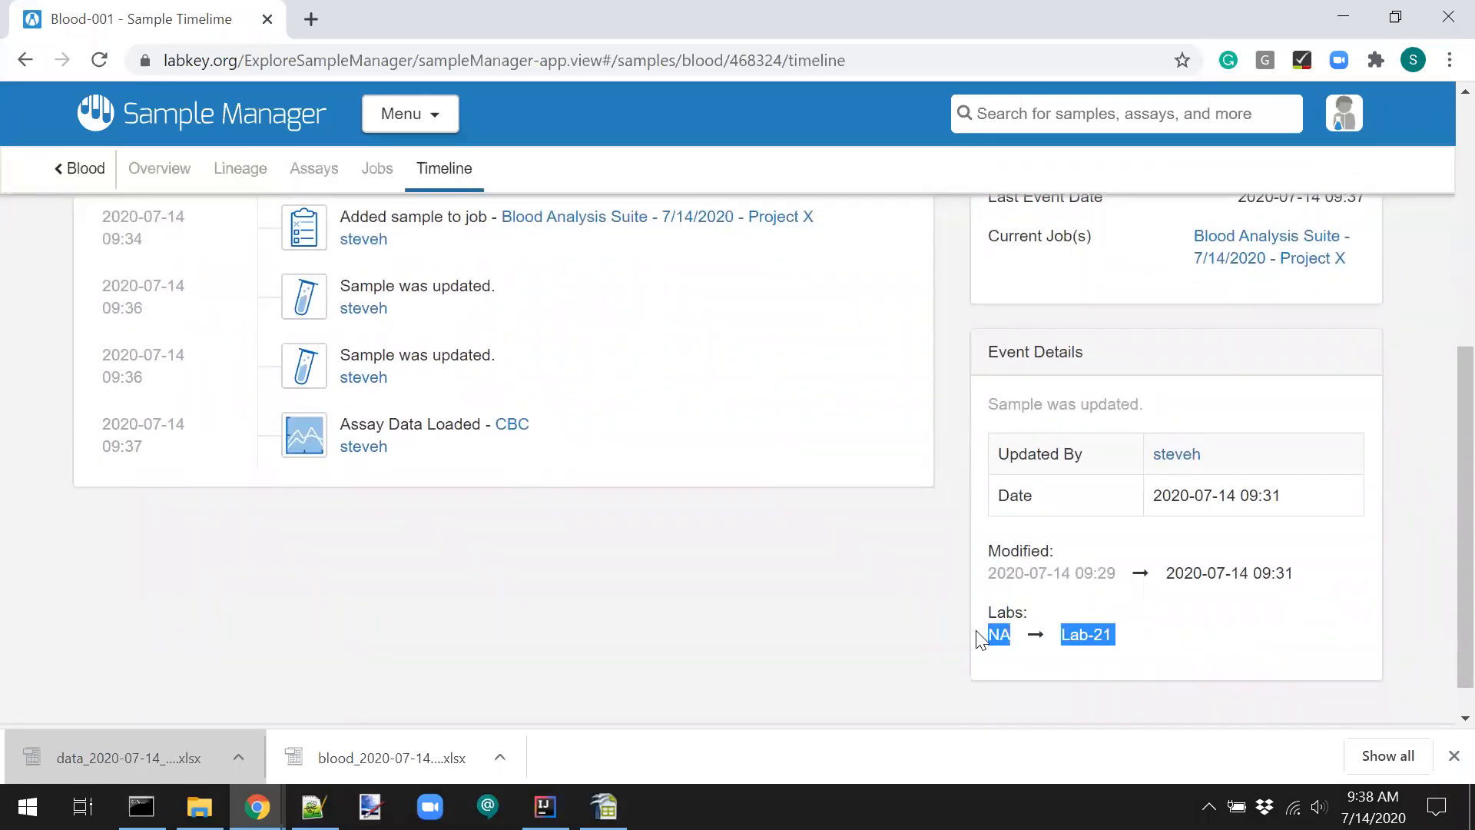
scroll(845, 663, "up", 1)
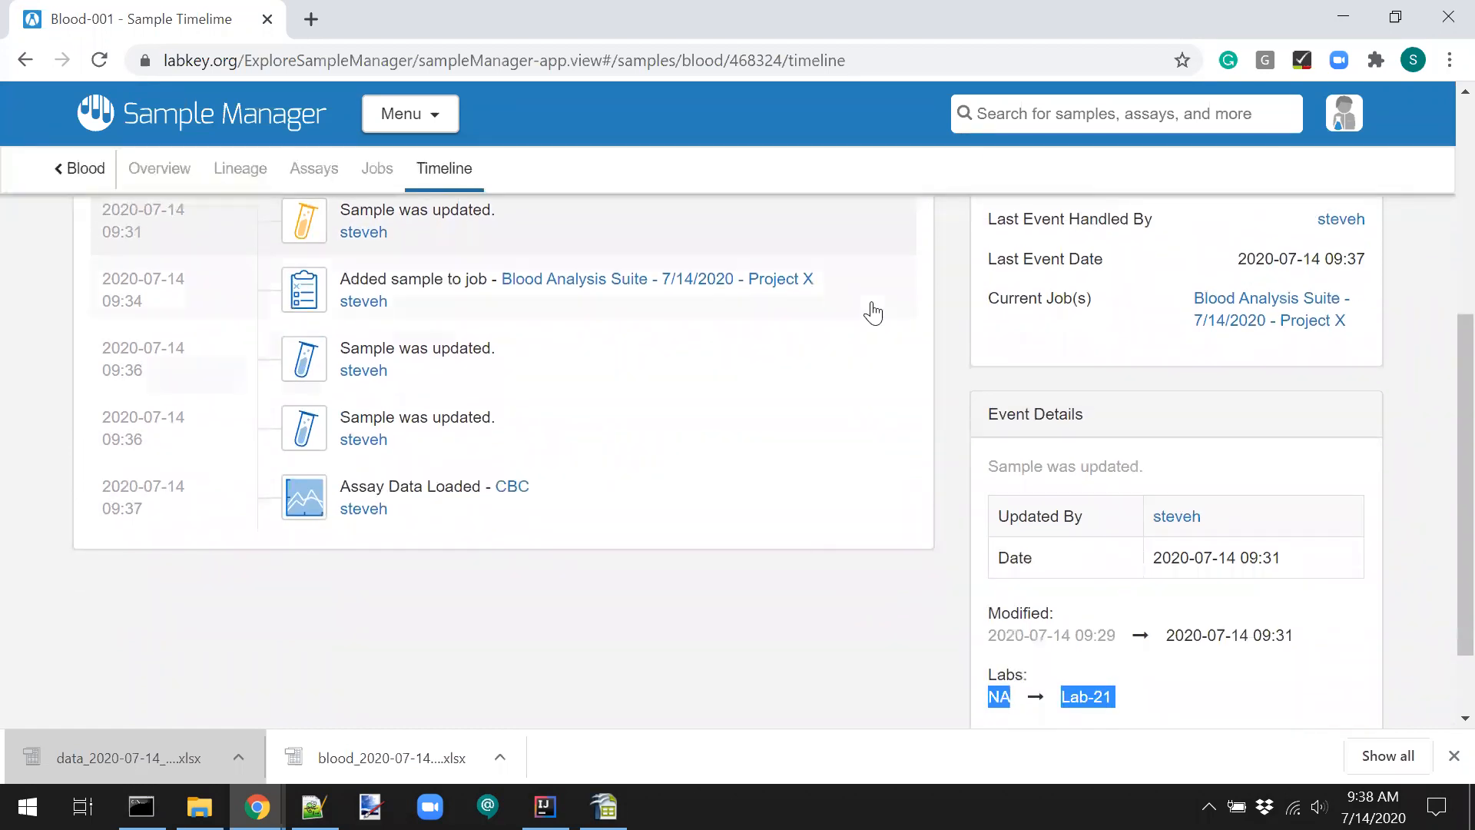
Examine the timeline details of the job assignment, the two 09:36 sample updates and the CBC assay data load.
left_click(874, 313)
scroll(814, 609, "down", 2)
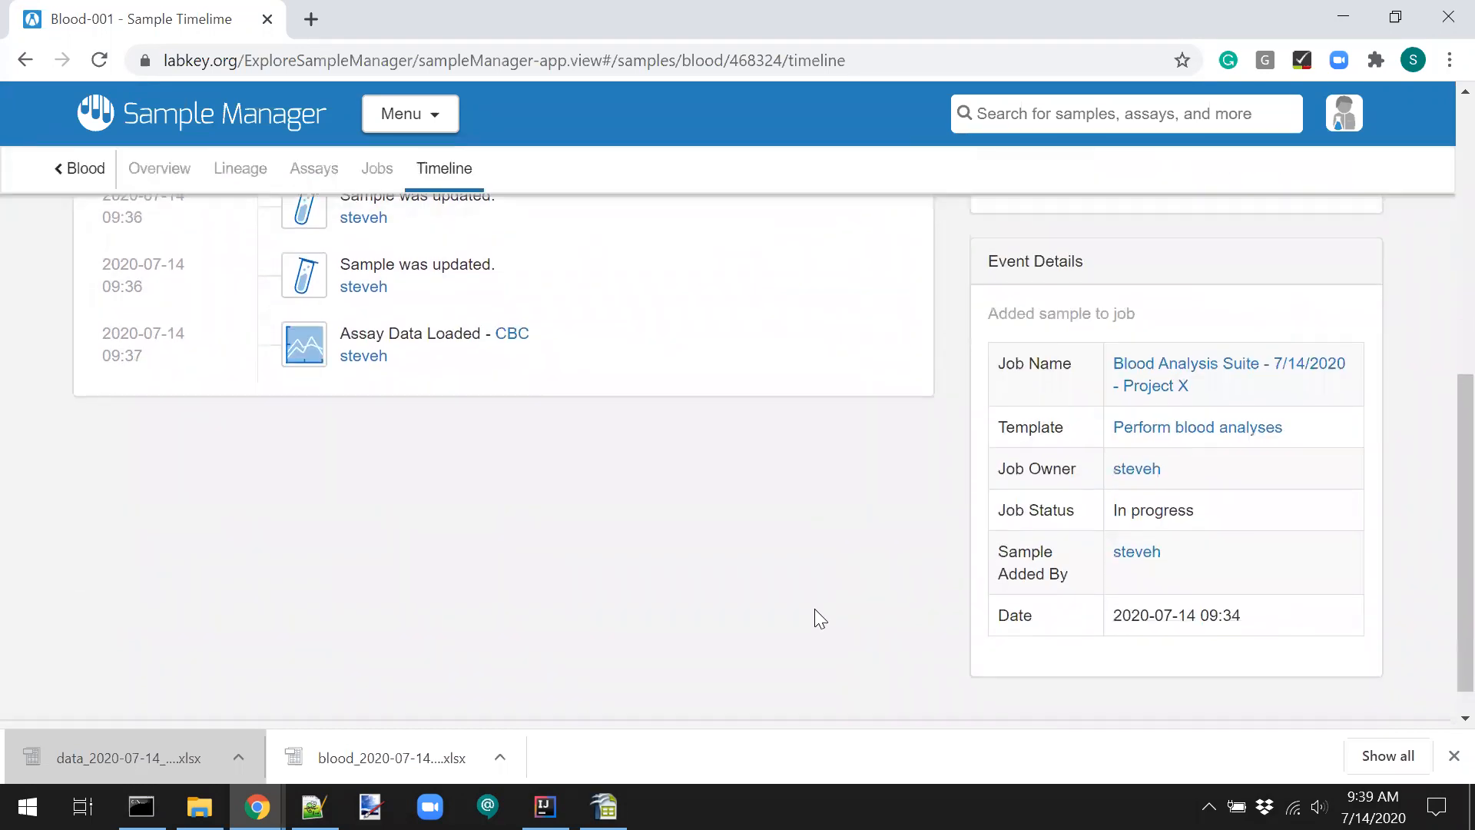
scroll(814, 609, "up", 2)
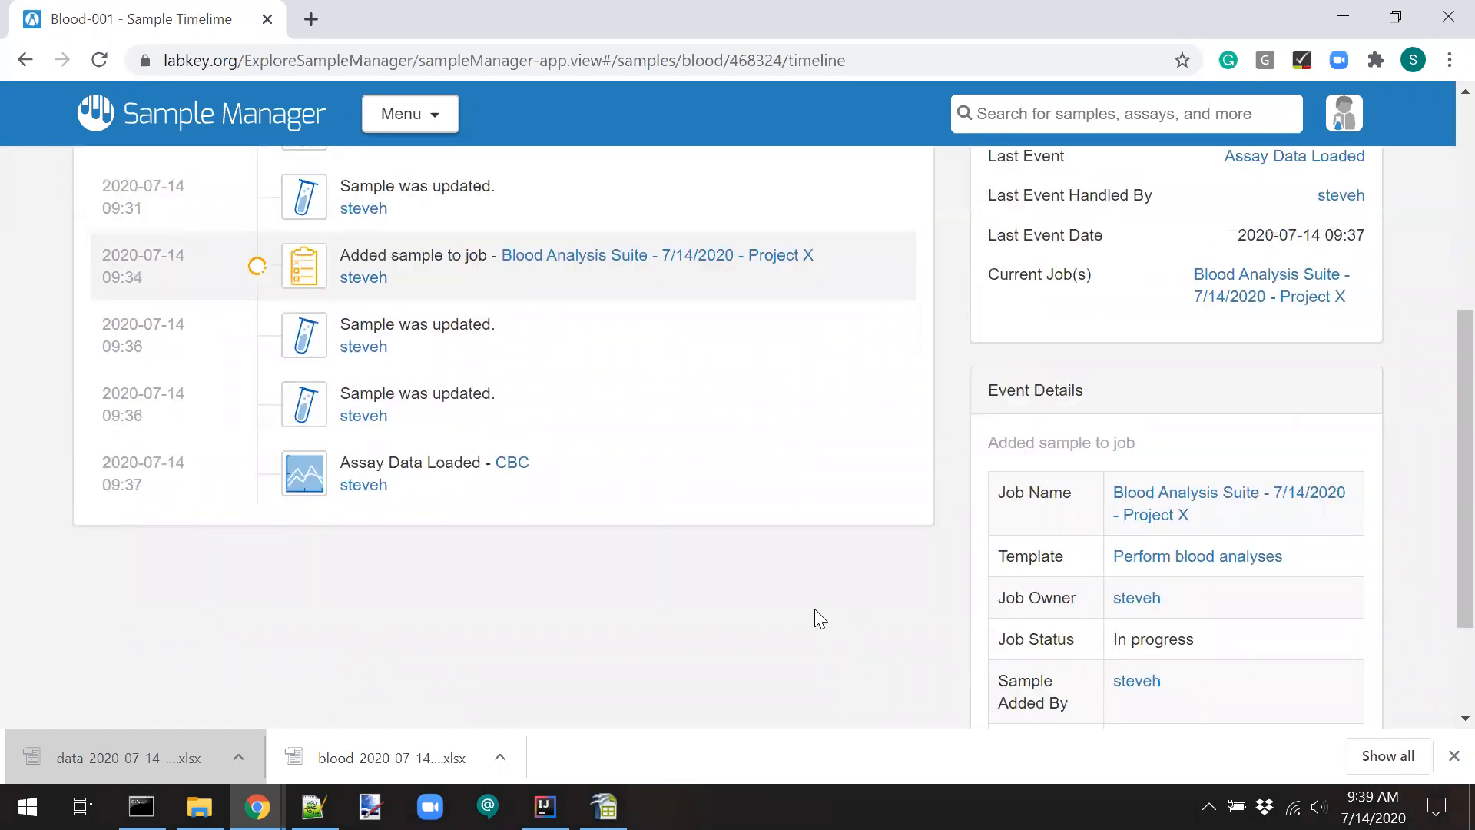
left_click(796, 348)
left_click(753, 421)
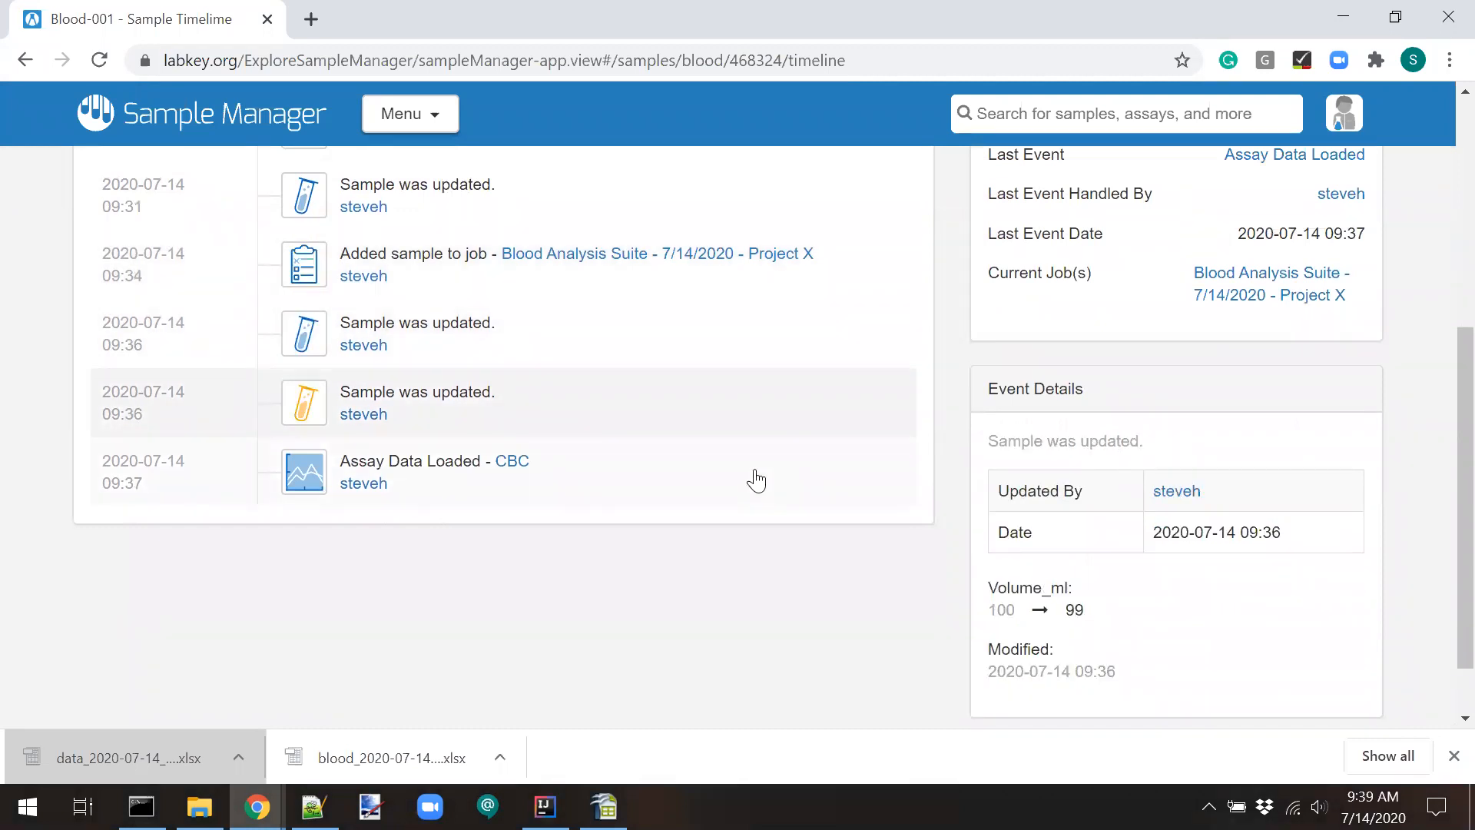
left_click(756, 479)
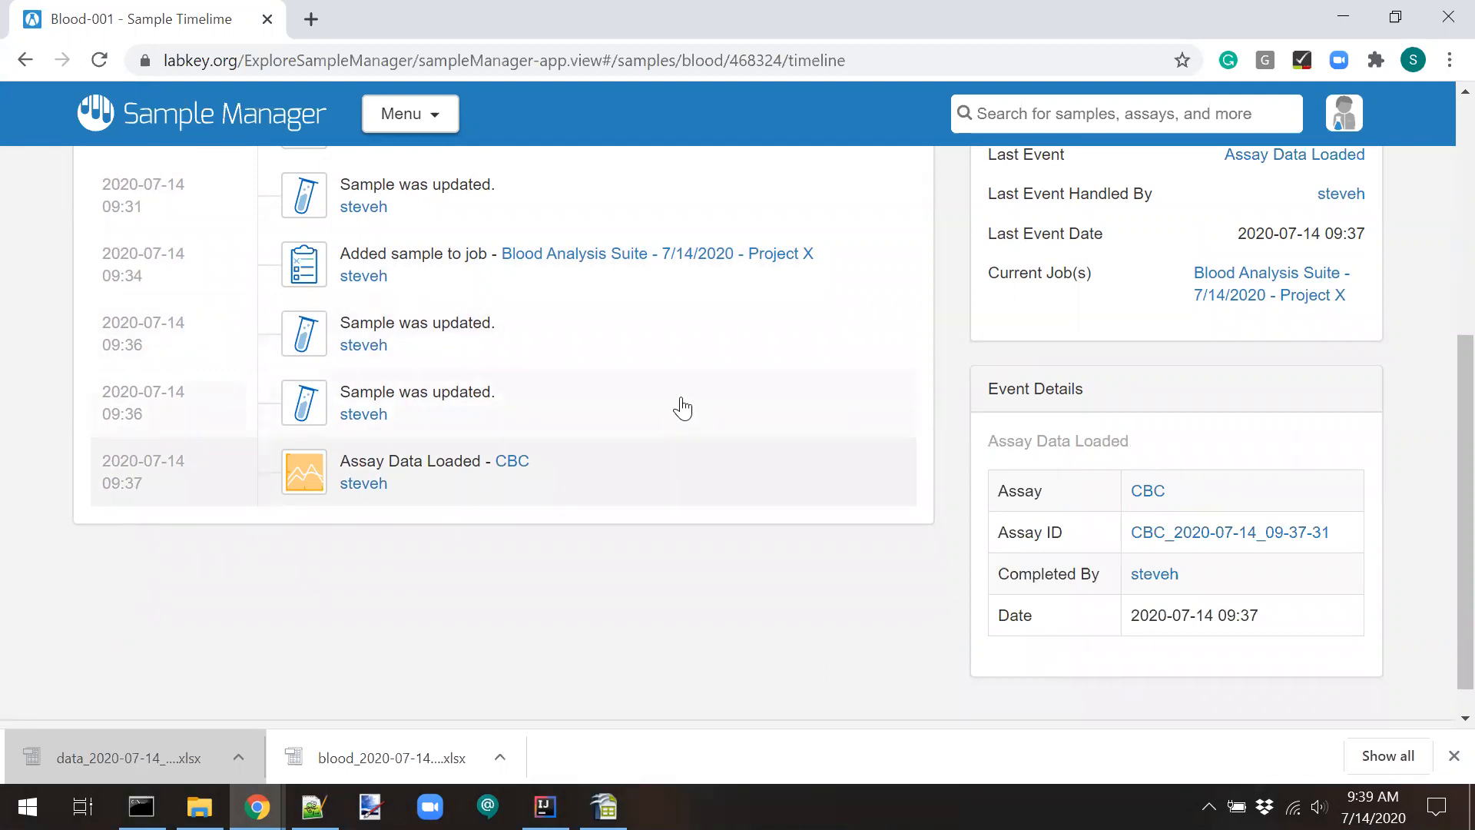
scroll(681, 405, "up", 1)
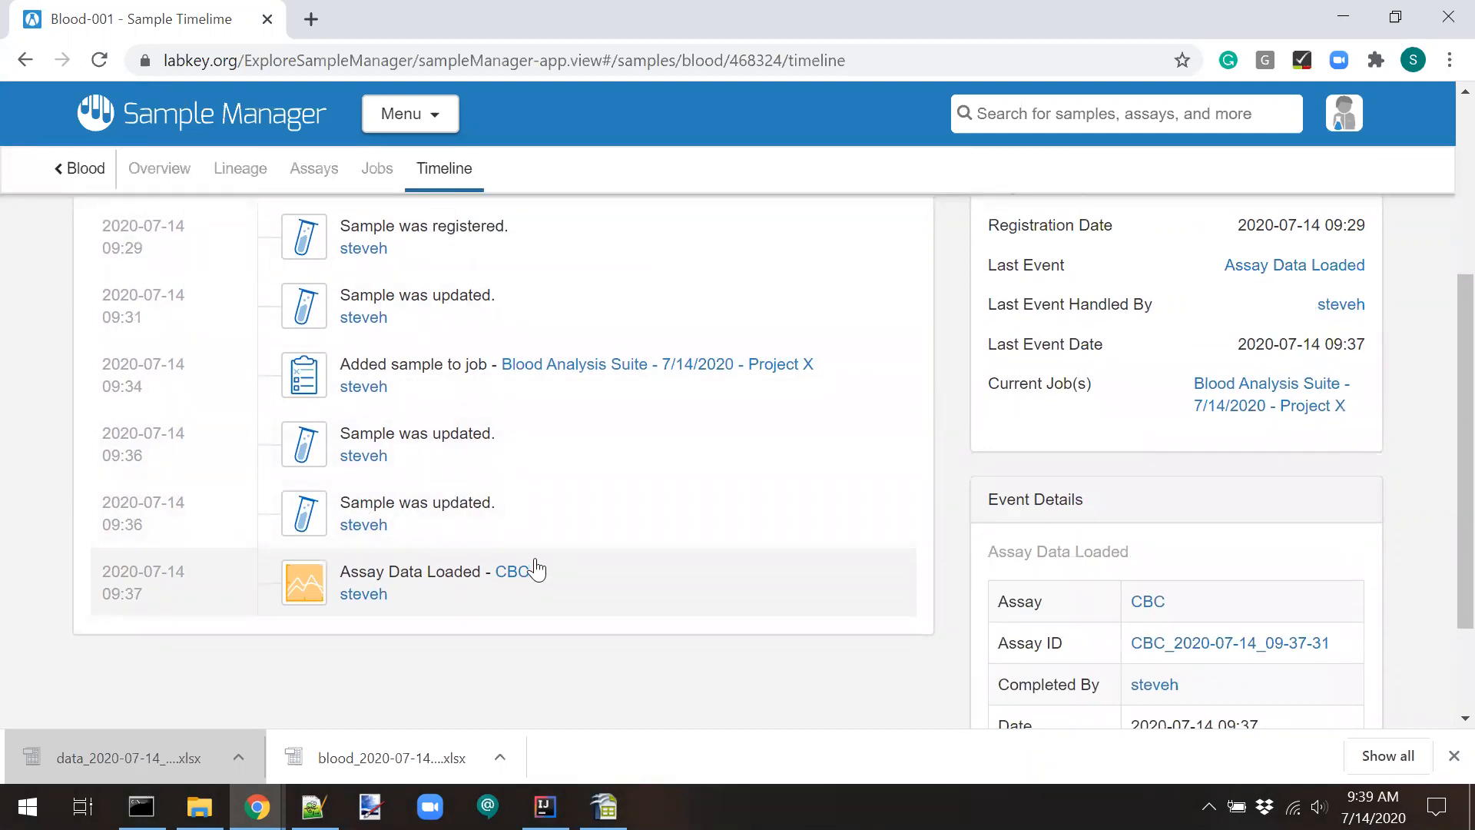
scroll(21, 507, "up", 3)
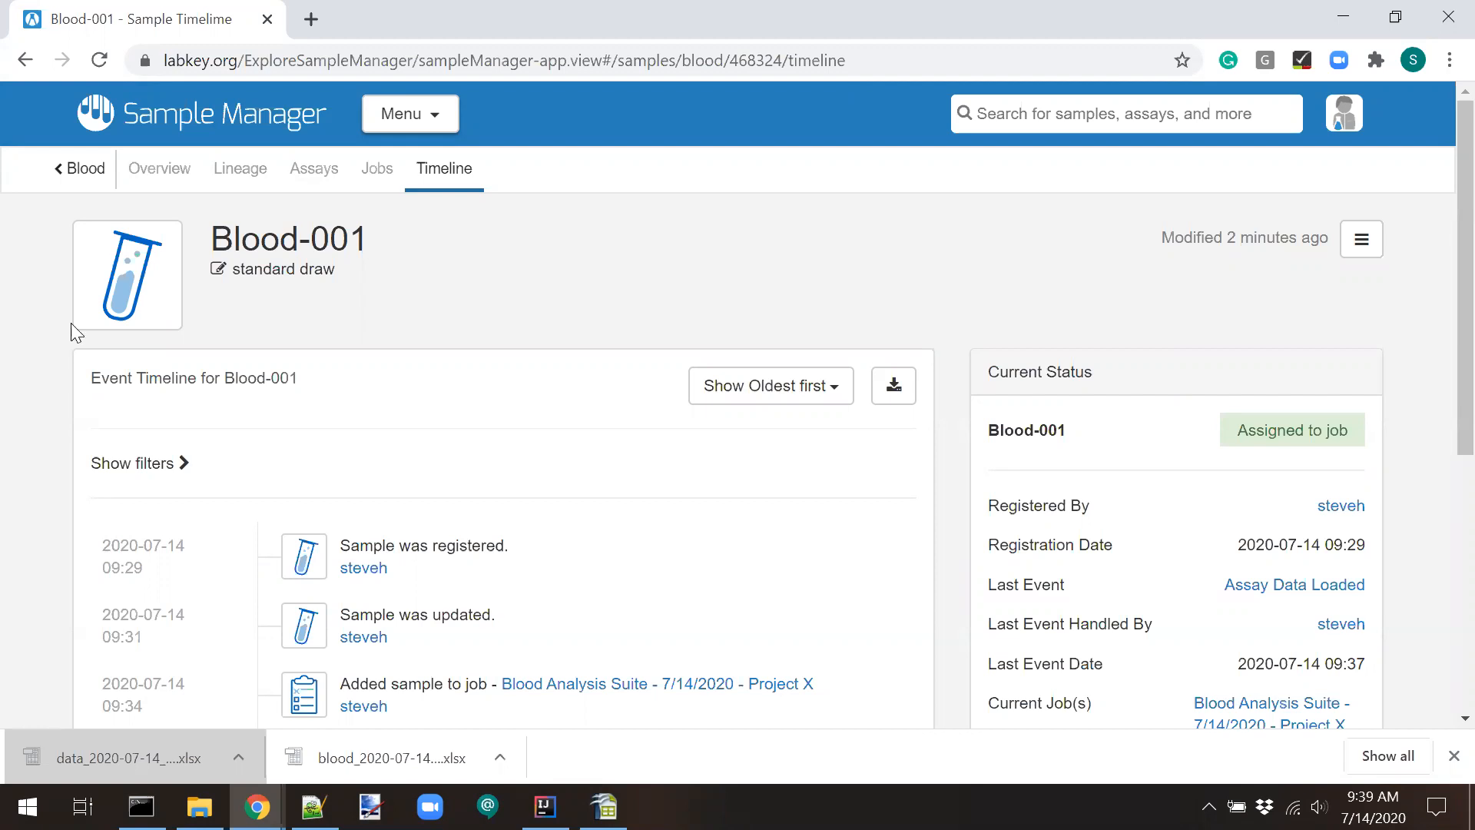
Return to the Blood sample type overview and examine its details, naming pattern and samples list.
left_click(85, 170)
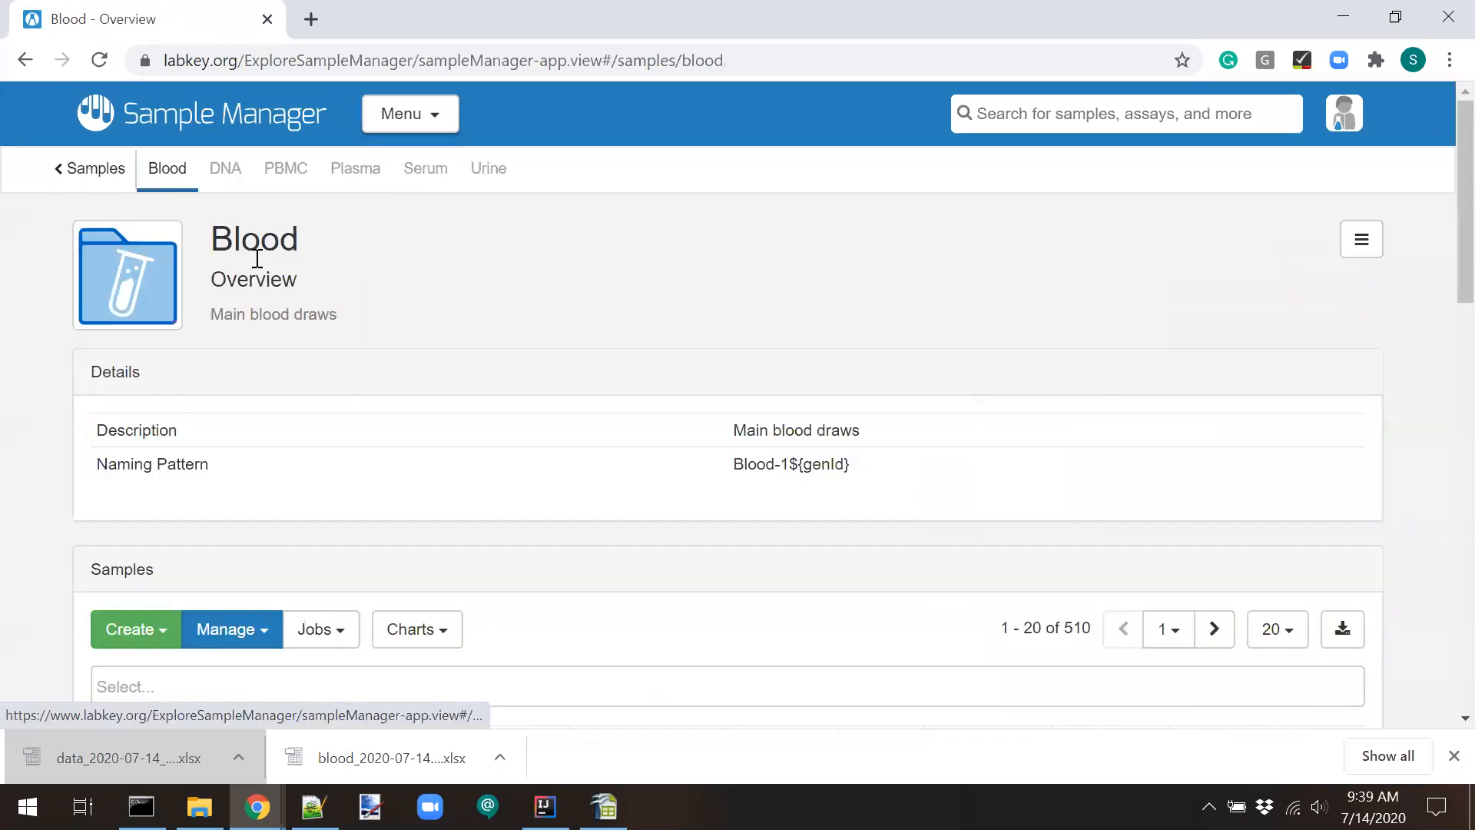
scroll(355, 568, "down", 1)
scroll(355, 569, "down", 4)
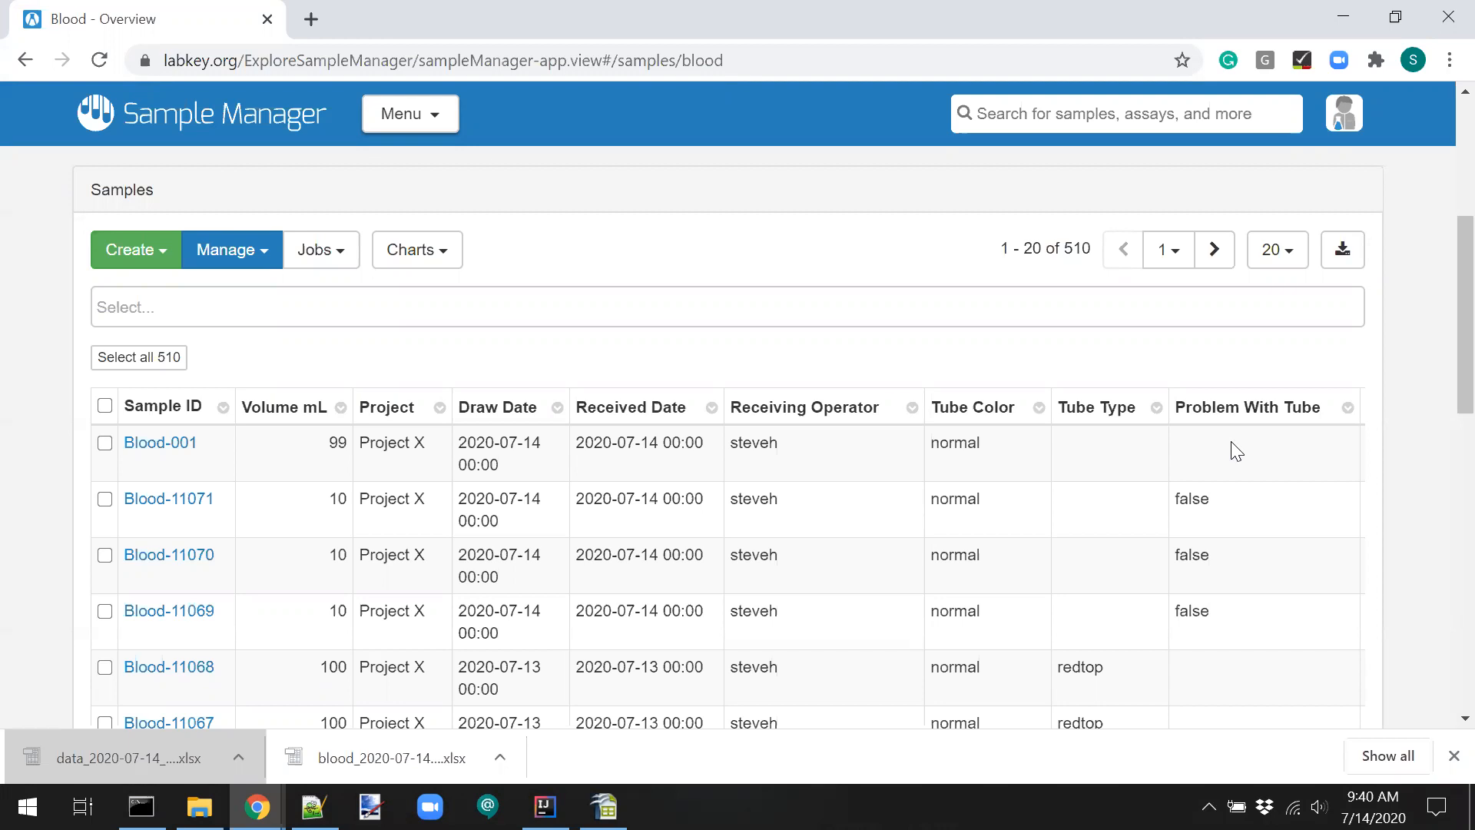
scroll(1236, 451, "up", 5)
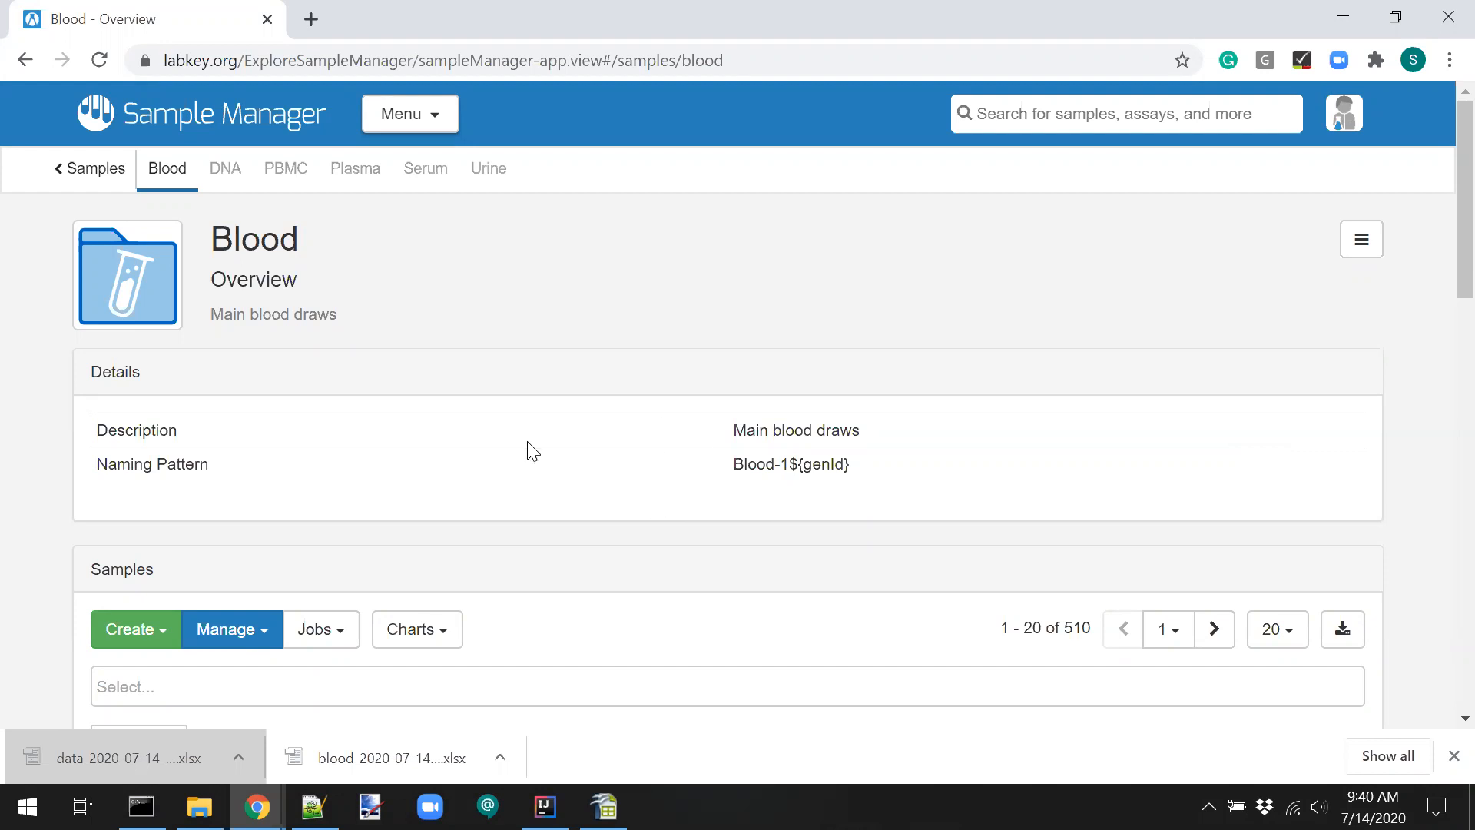
scroll(527, 451, "down", 5)
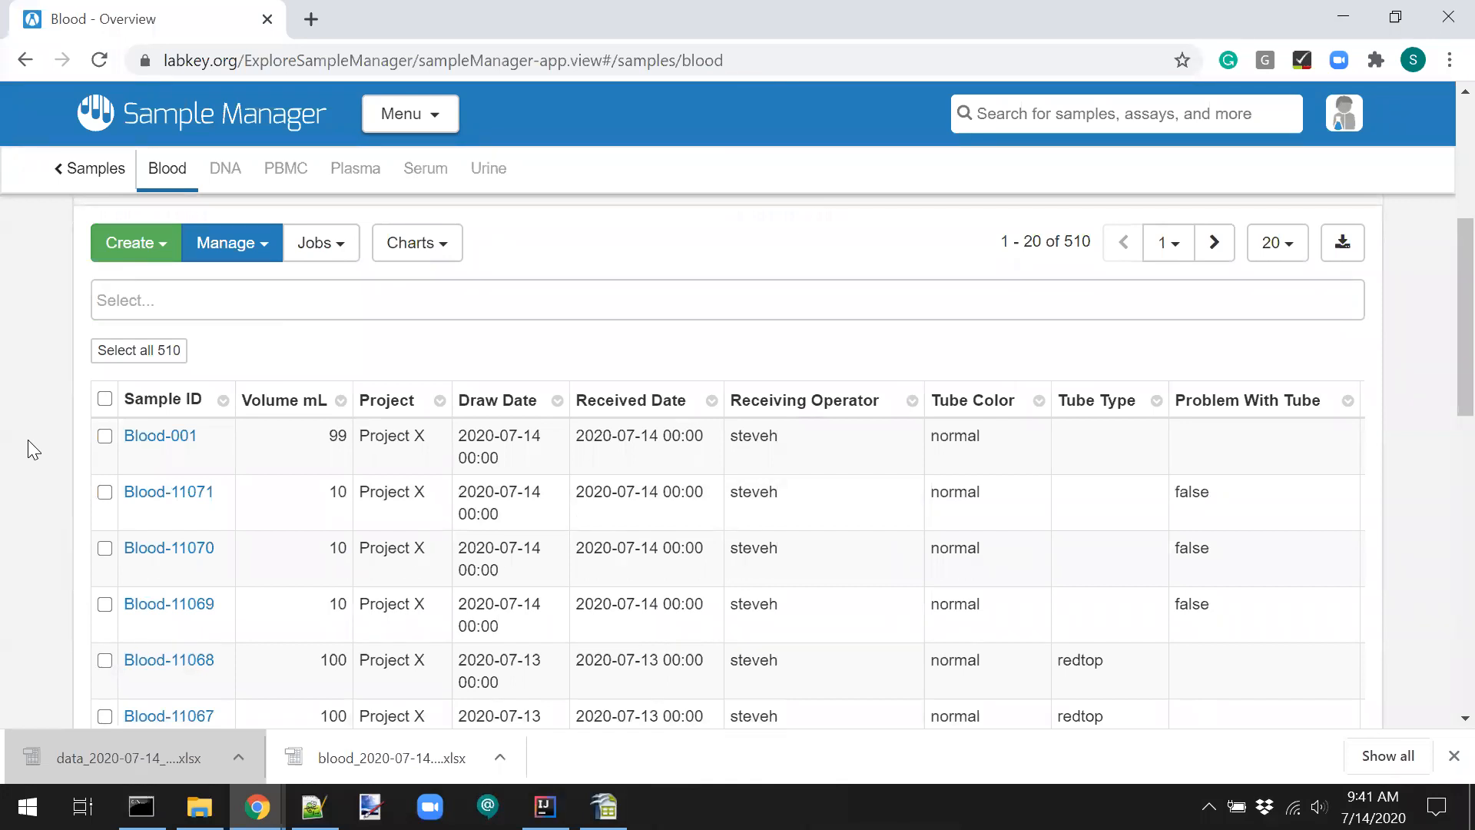
scroll(28, 439, "up", 3)
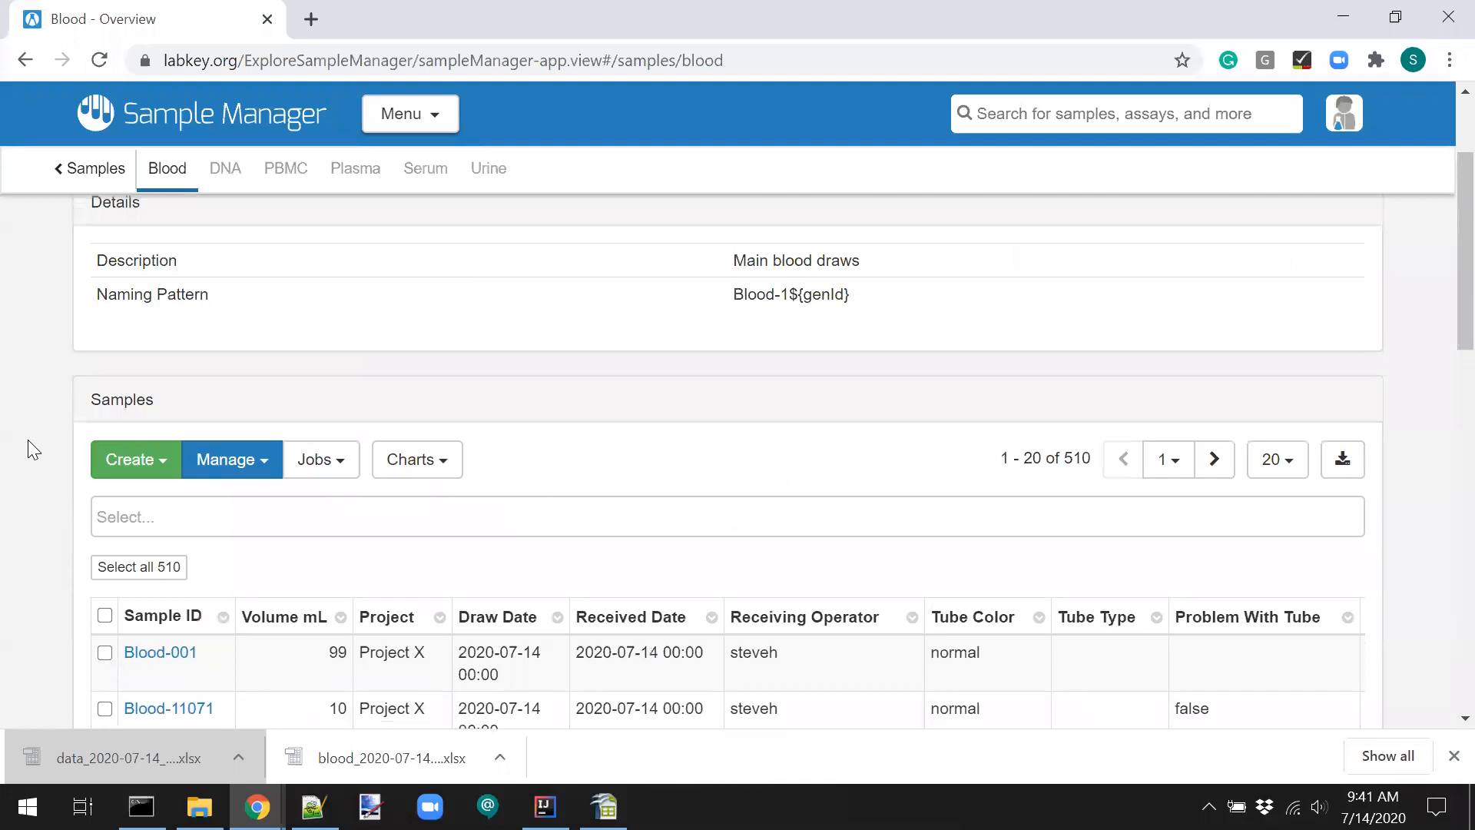
scroll(28, 439, "up", 2)
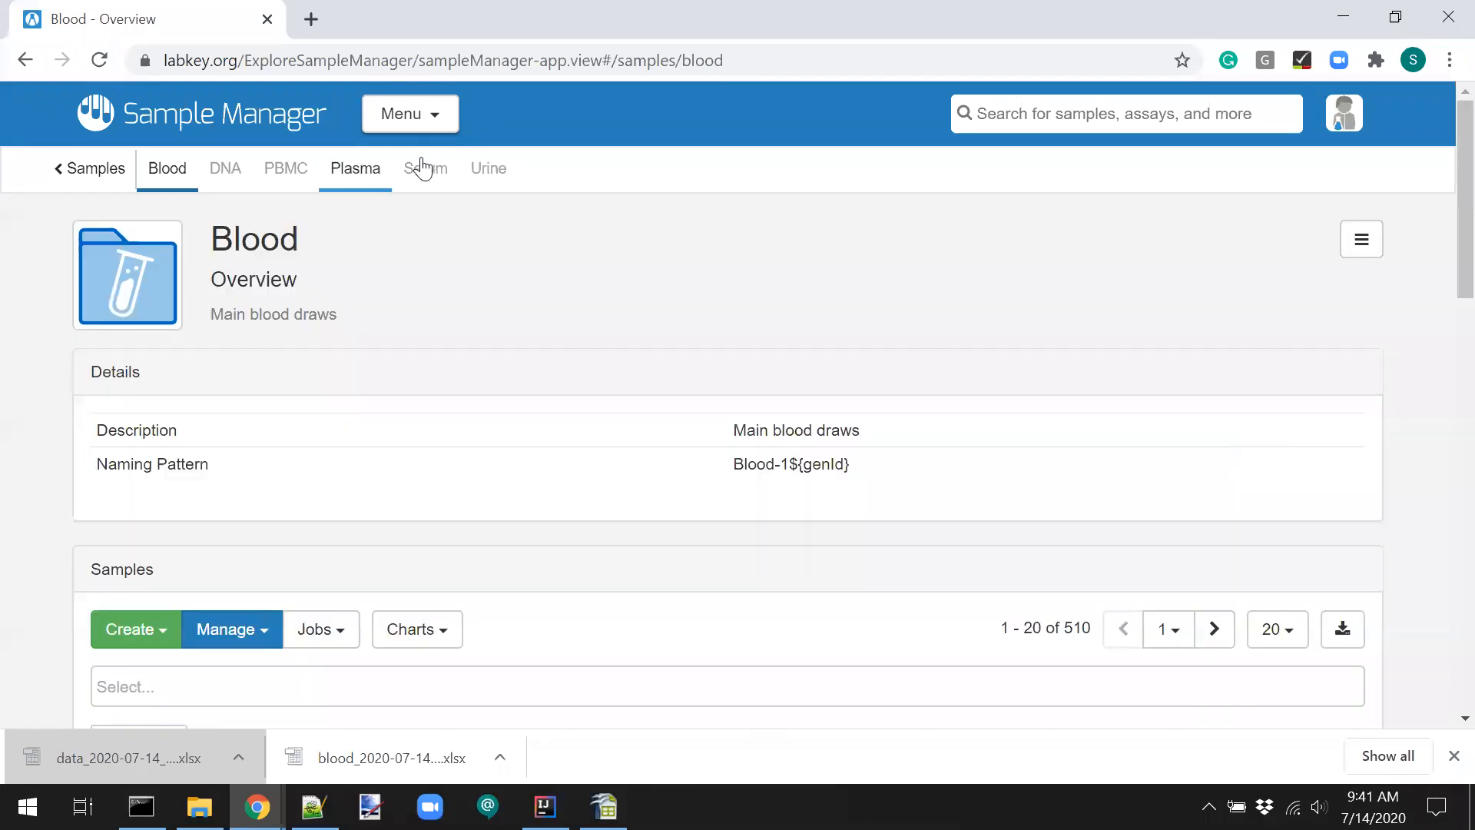
scroll(9, 550, "down", 5)
Open Blood-001's assay results from the samples list and select its CBC result row.
left_click(161, 439)
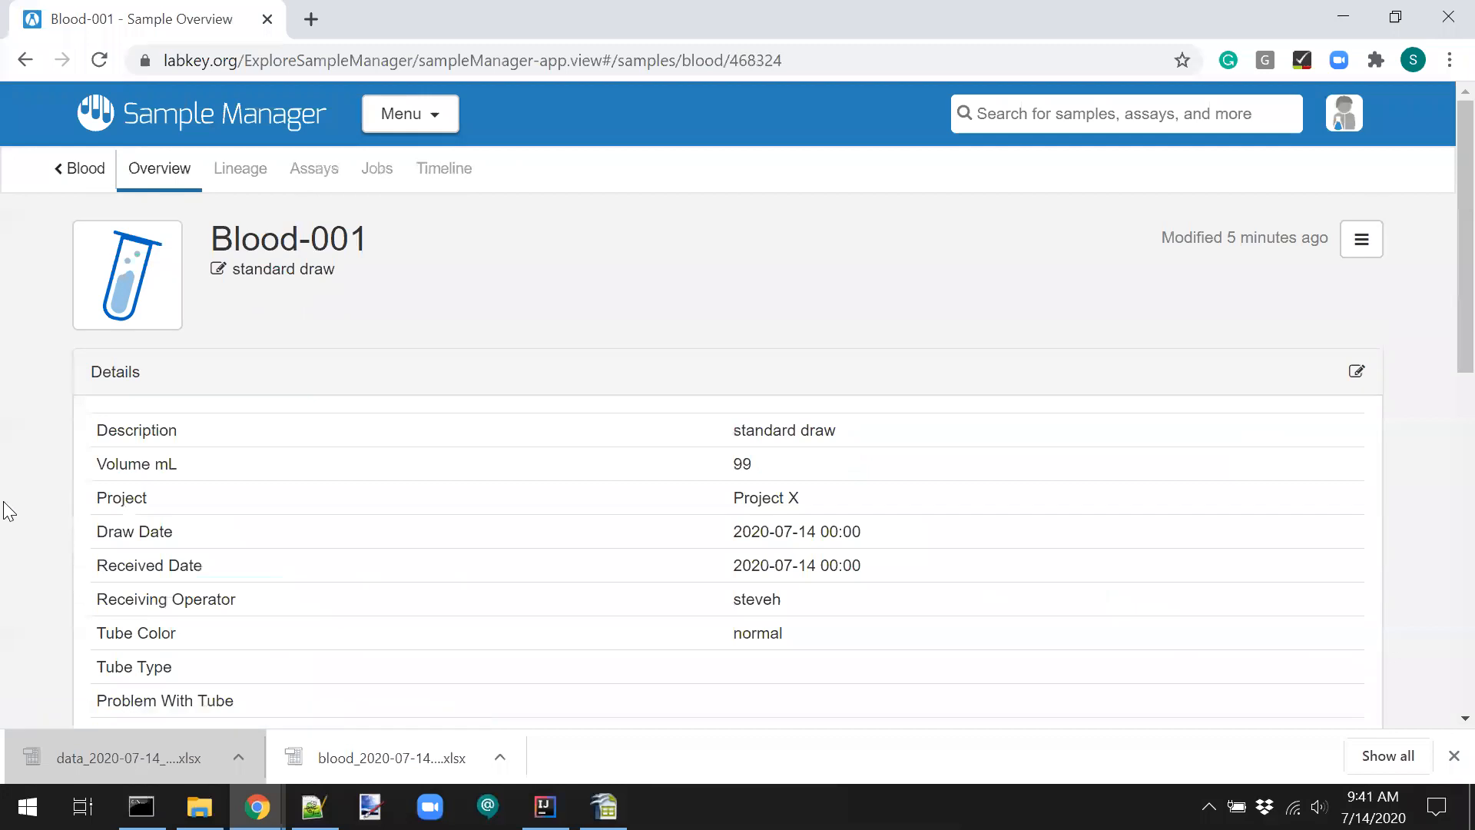
left_click(312, 171)
scroll(4, 520, "down", 2)
scroll(3, 520, "up", 2)
left_click(104, 648)
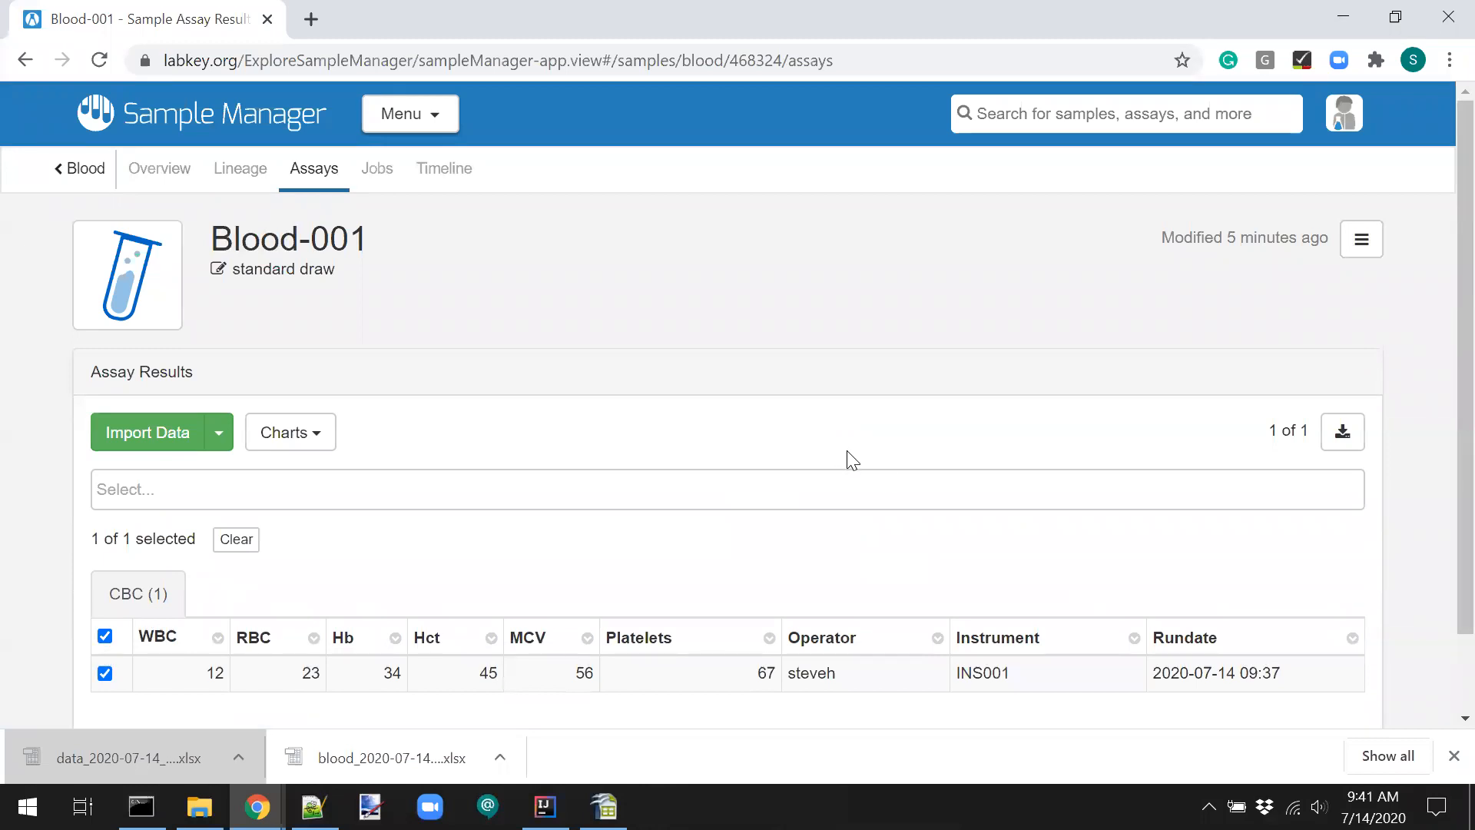
Examine the assay types offered for uploading data to Blood-001, and deselect the CBC result row.
left_click(1363, 243)
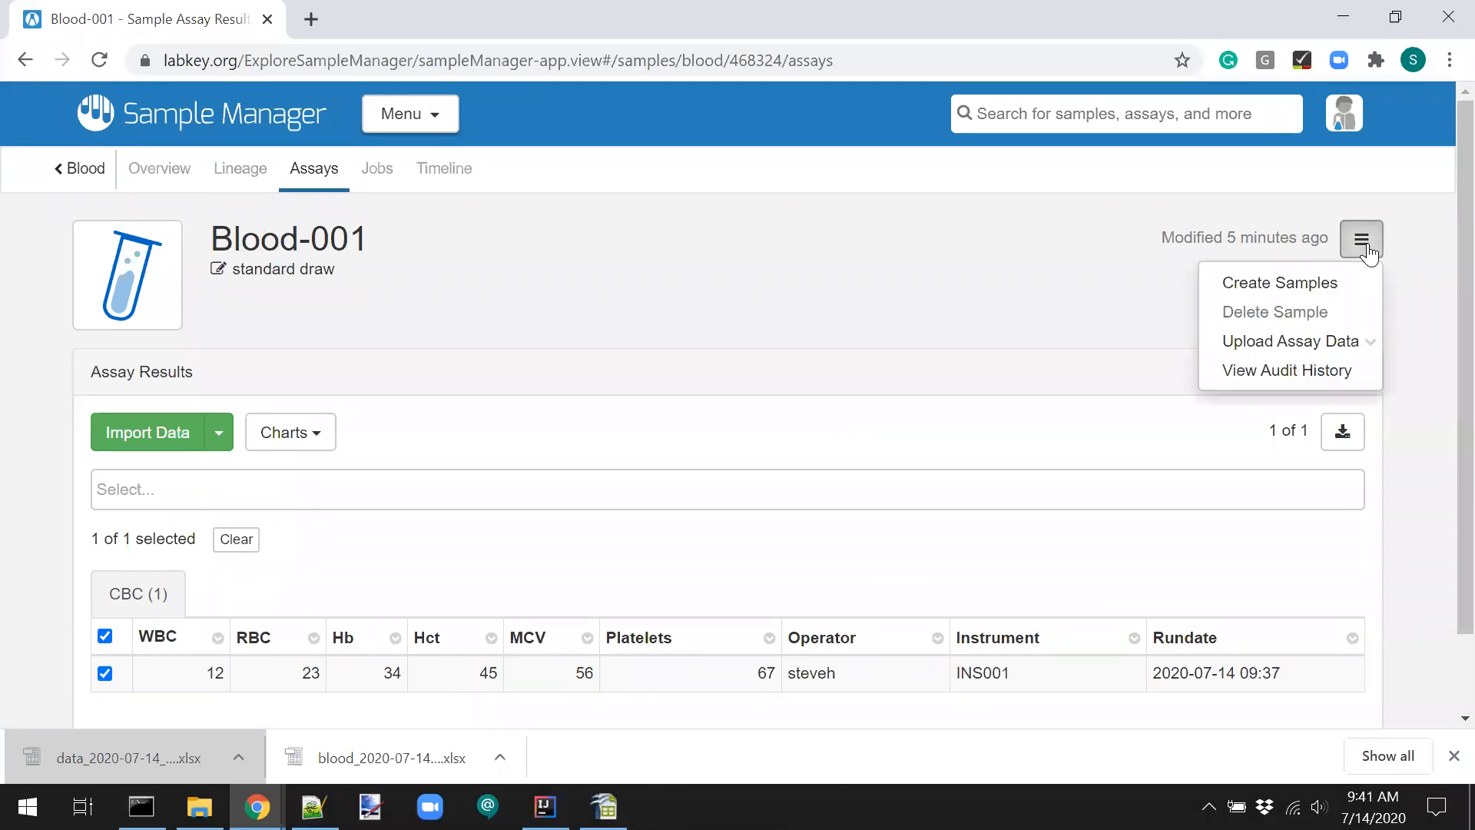
left_click(1262, 344)
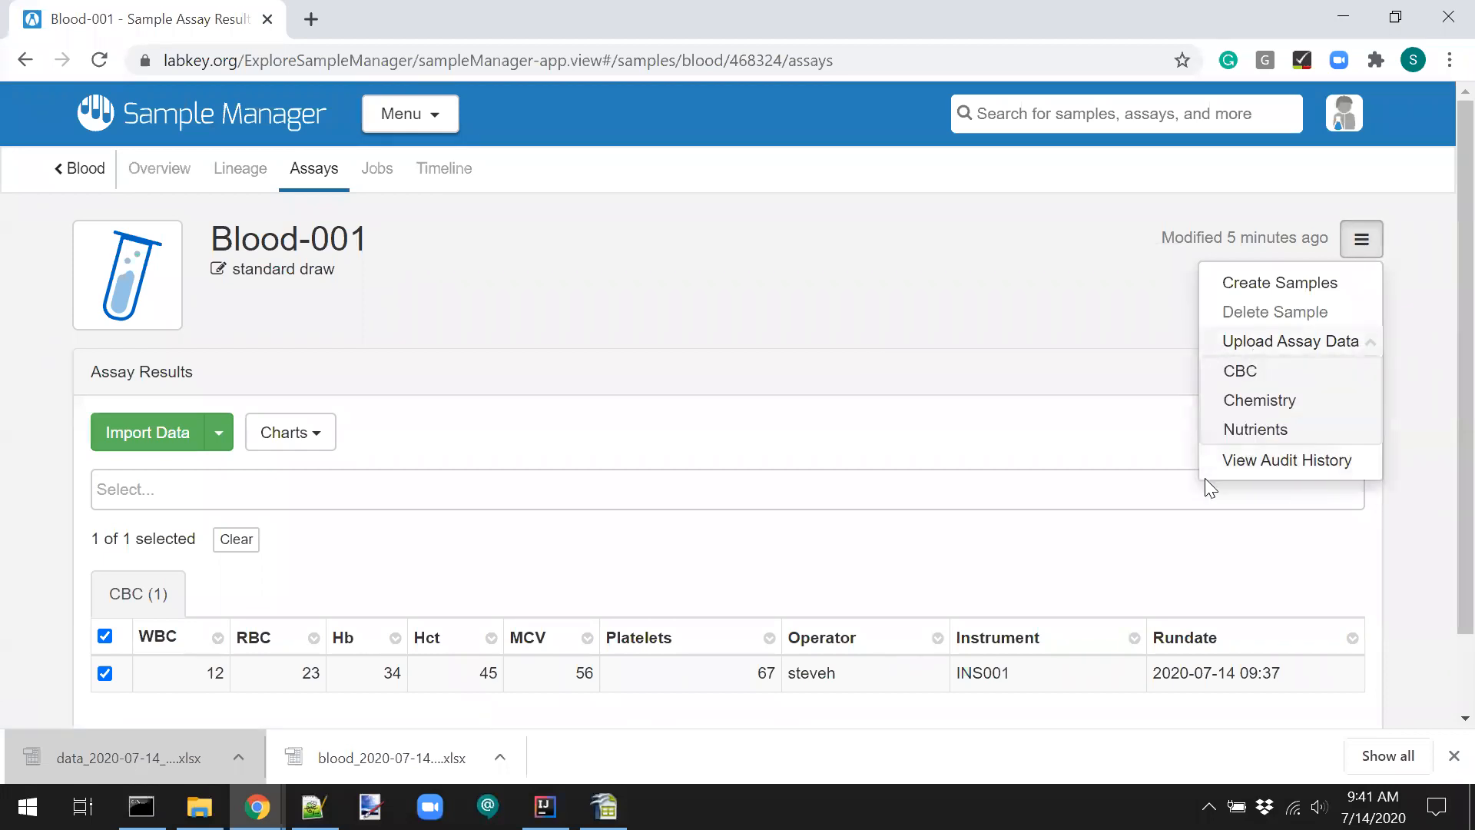
left_click(871, 310)
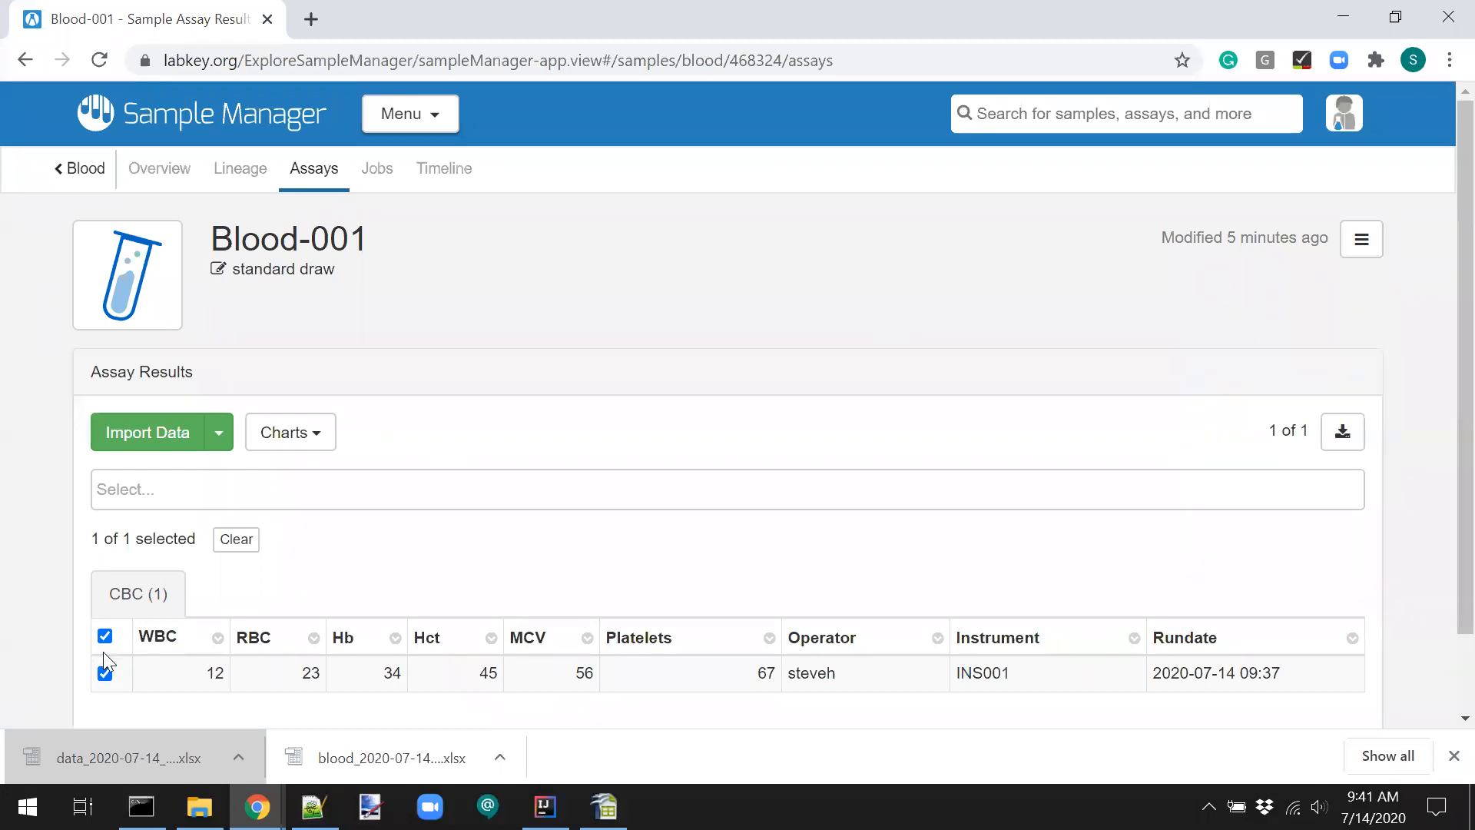
left_click(105, 674)
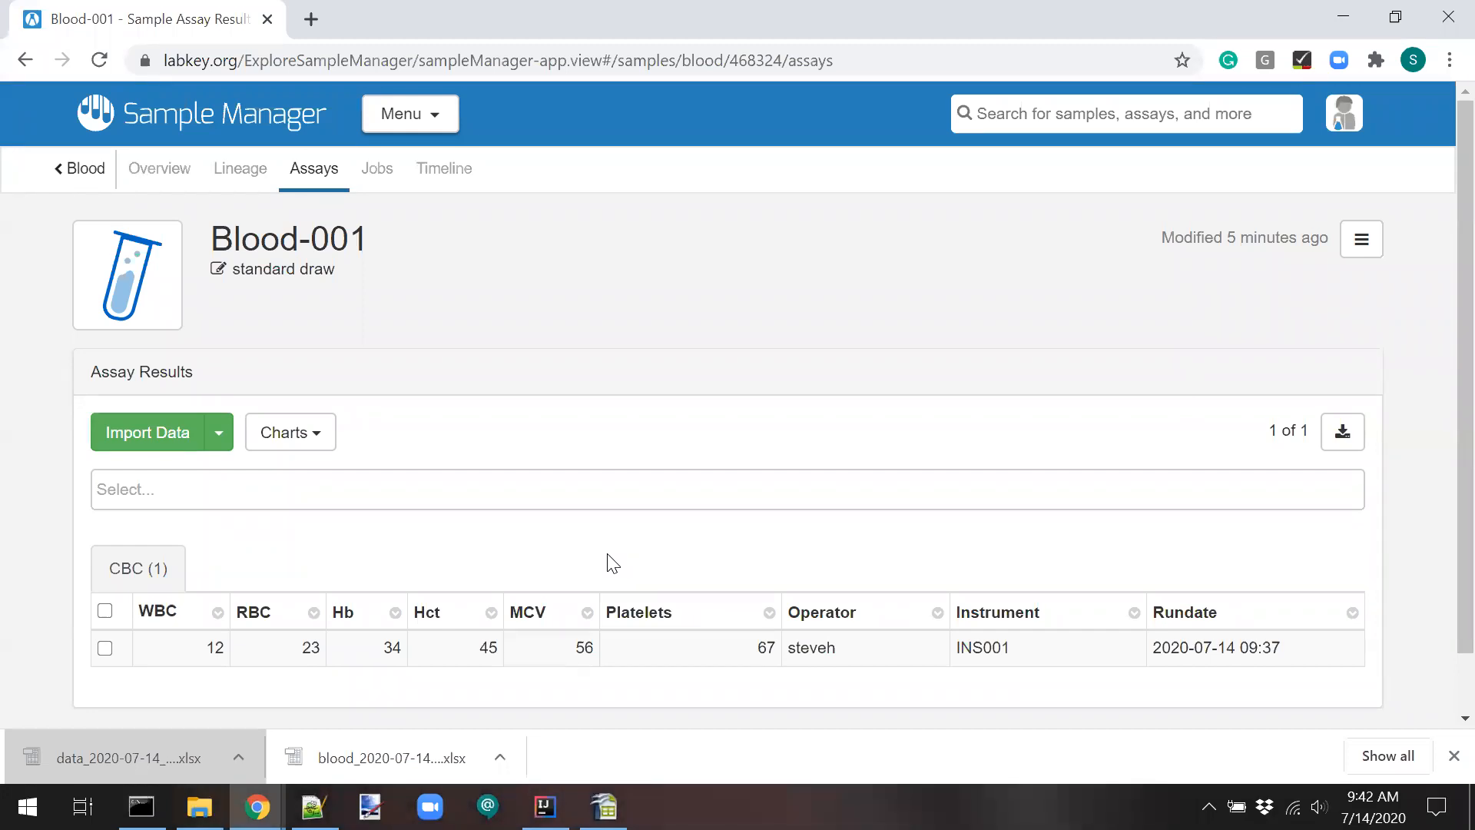
Open Blood-001's event timeline and examine the details of the 09:37 CBC assay data load.
left_click(421, 174)
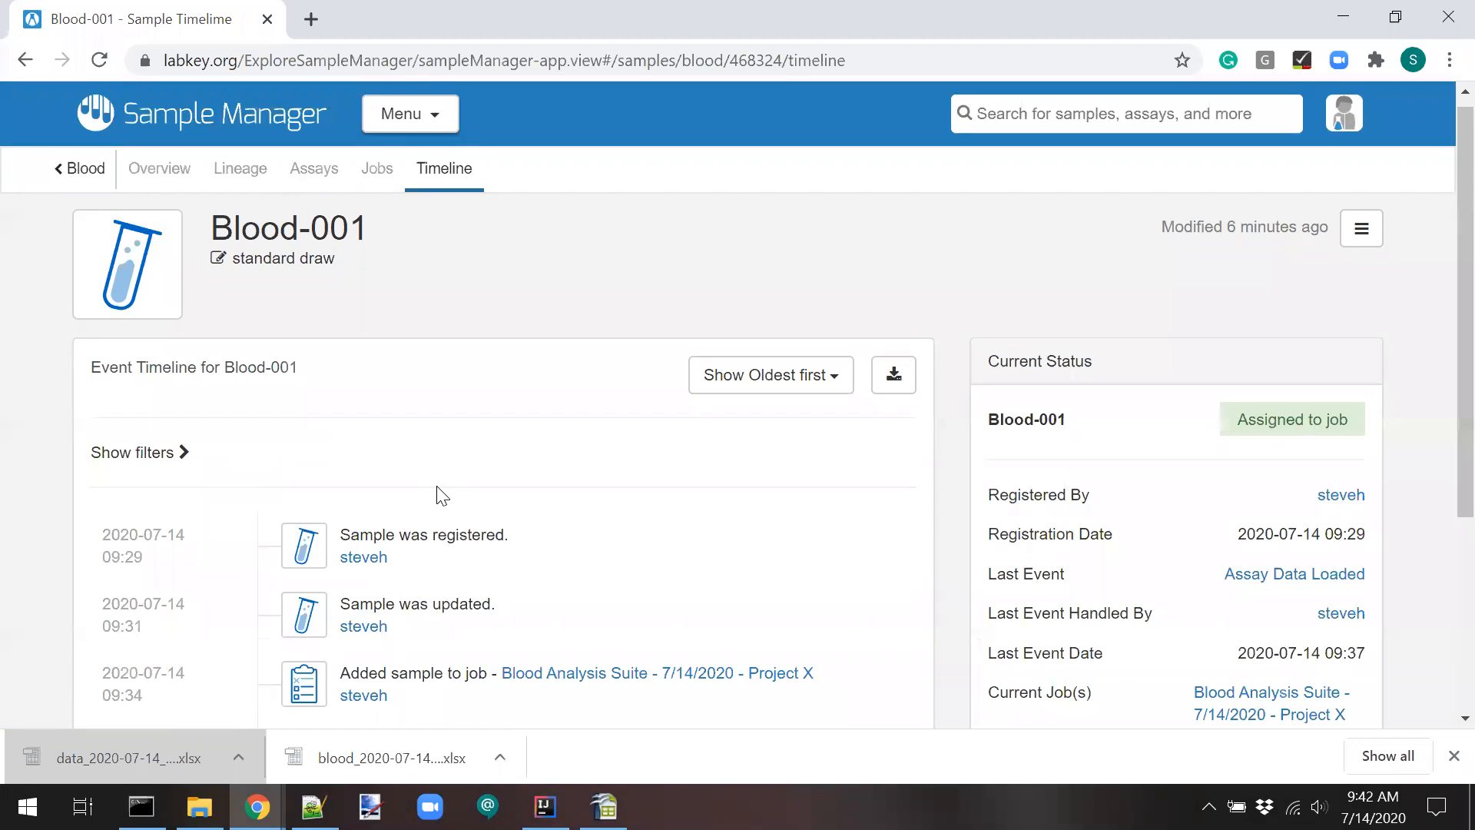
scroll(436, 491, "down", 4)
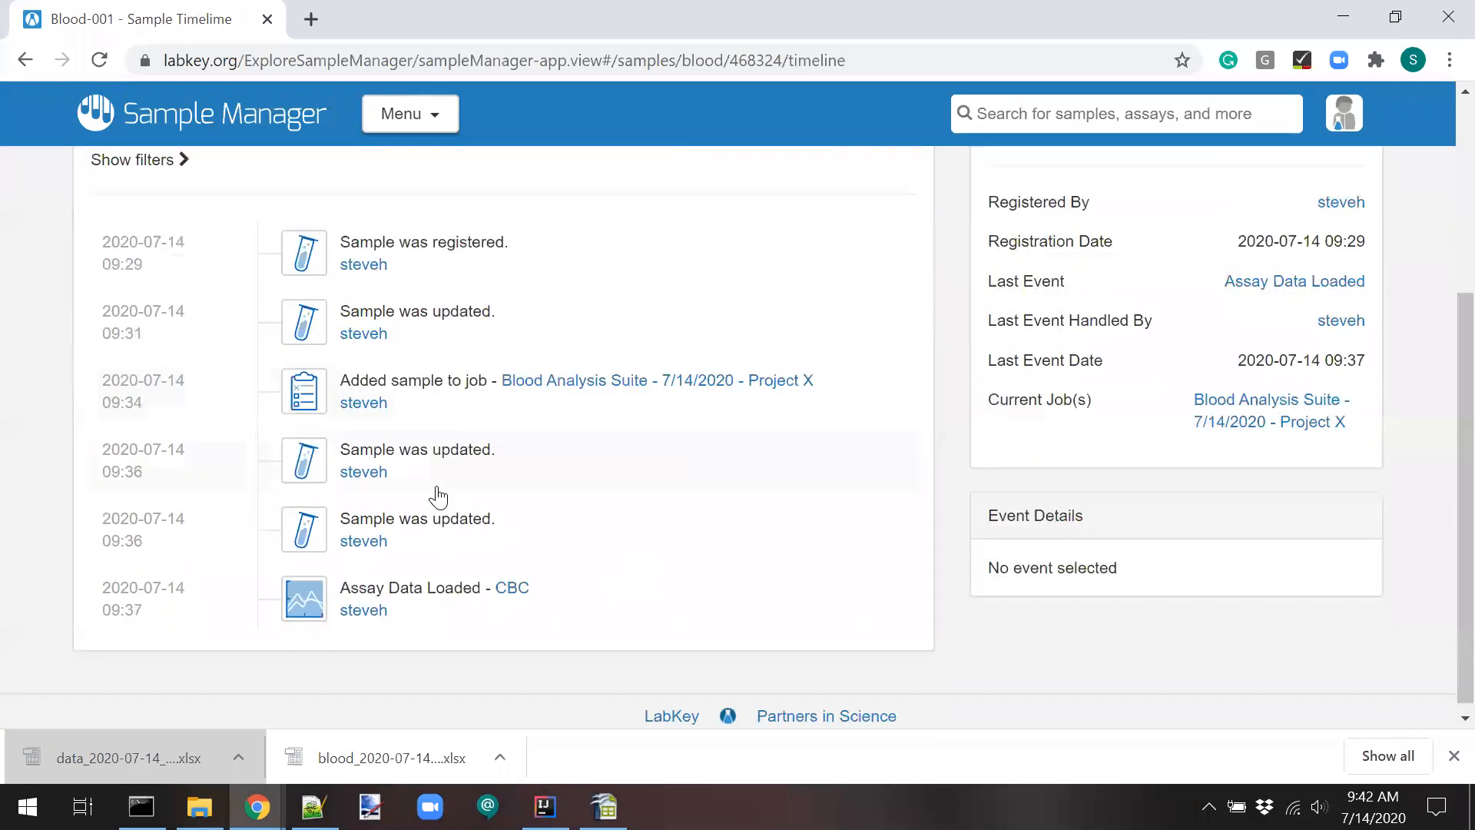
left_click(649, 606)
scroll(649, 605, "down", 2)
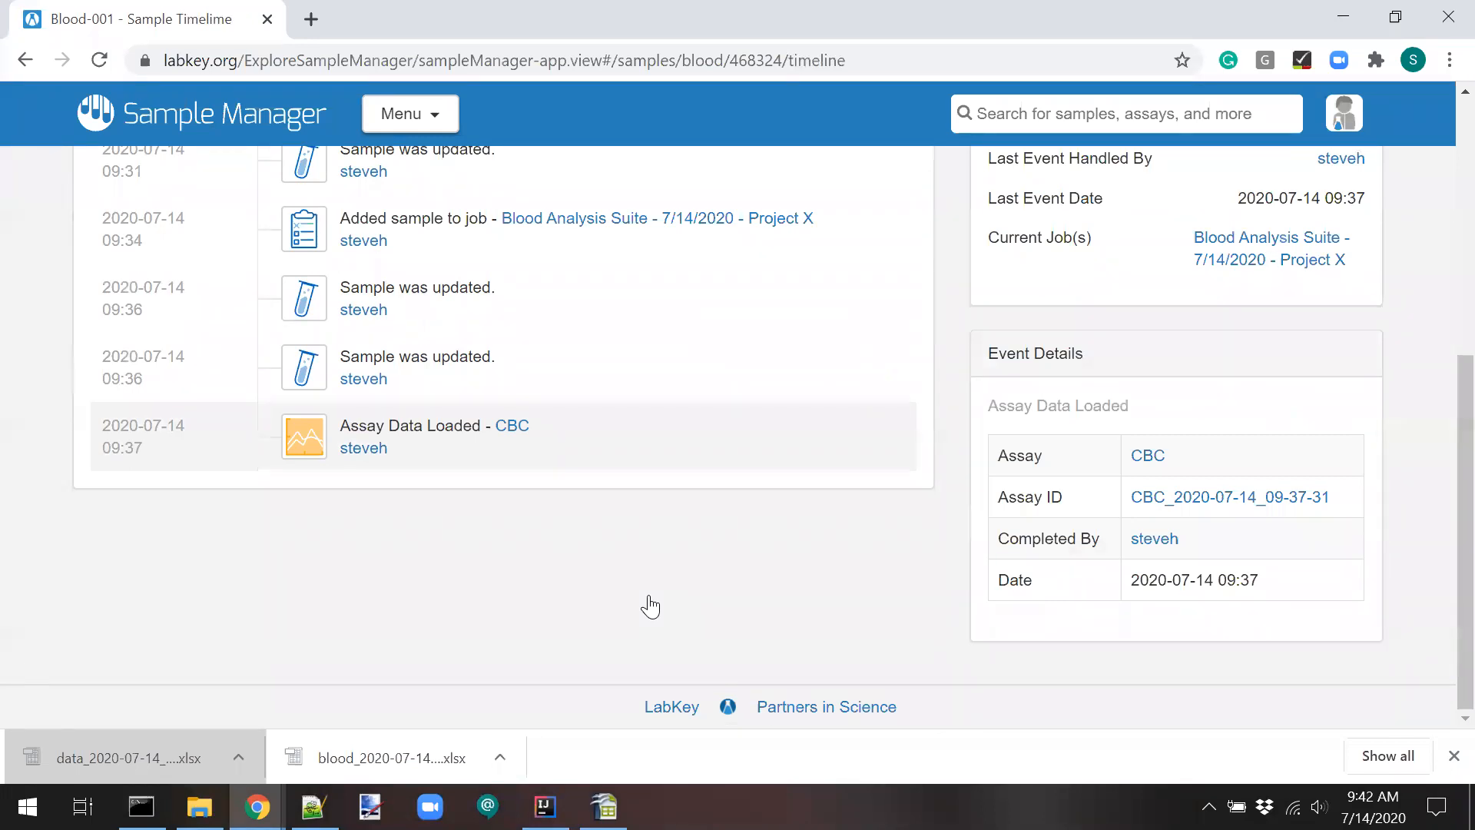
scroll(649, 595, "up", 6)
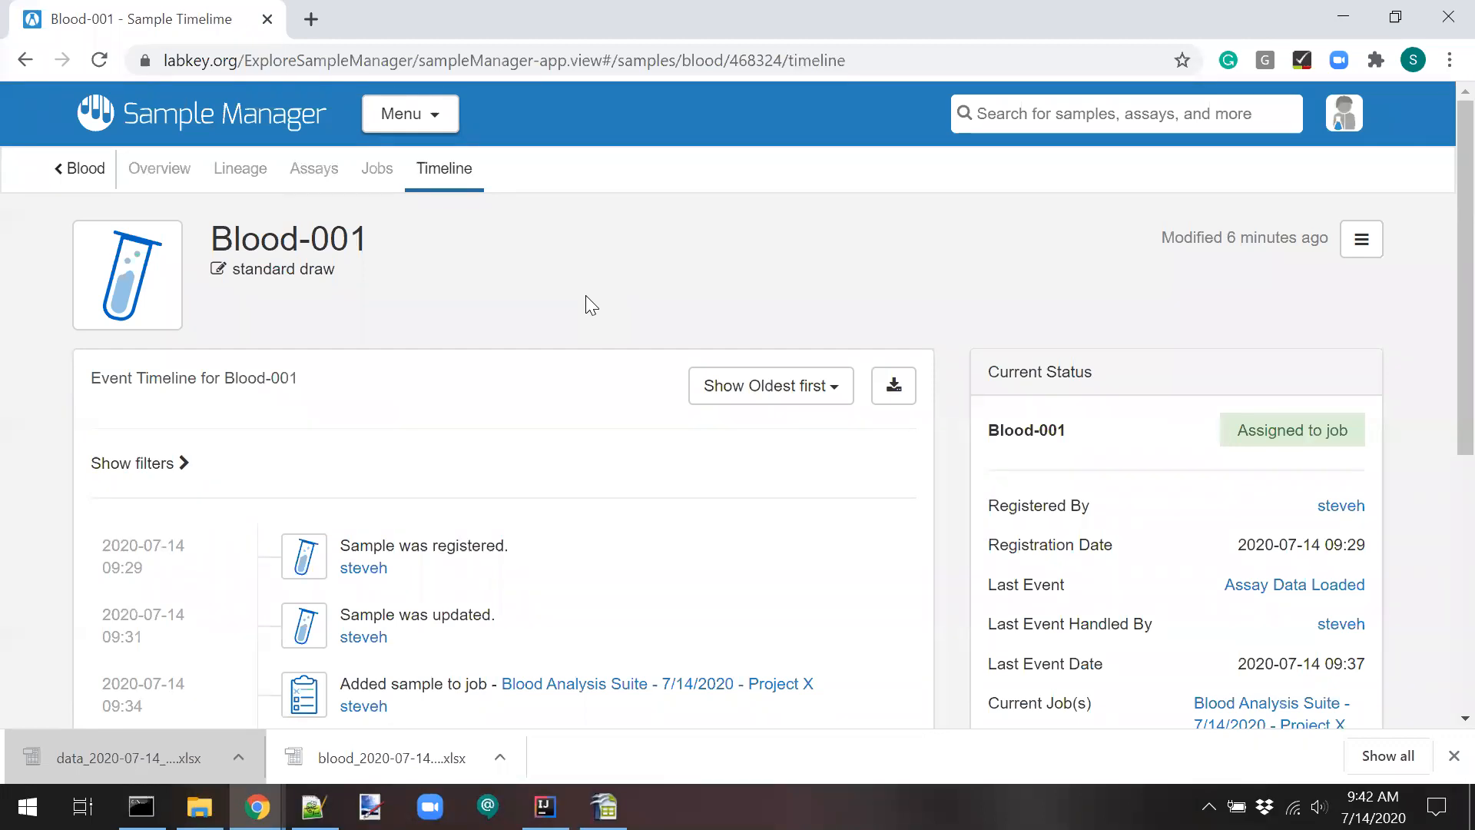
Go to the home dashboard and review the job queue and the chart of sample counts by type.
left_click(175, 115)
scroll(508, 524, "down", 2)
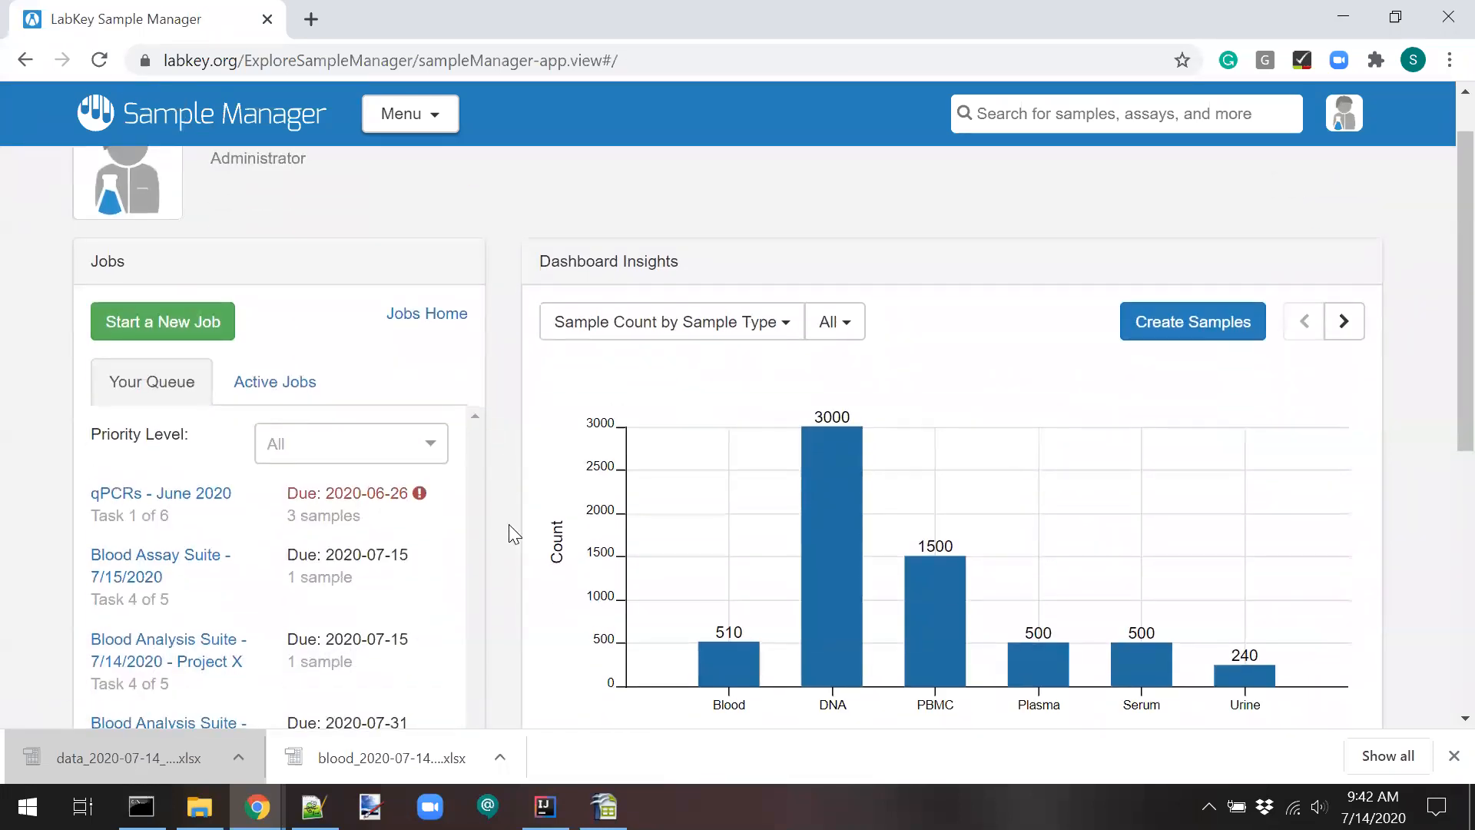
scroll(509, 524, "up", 1)
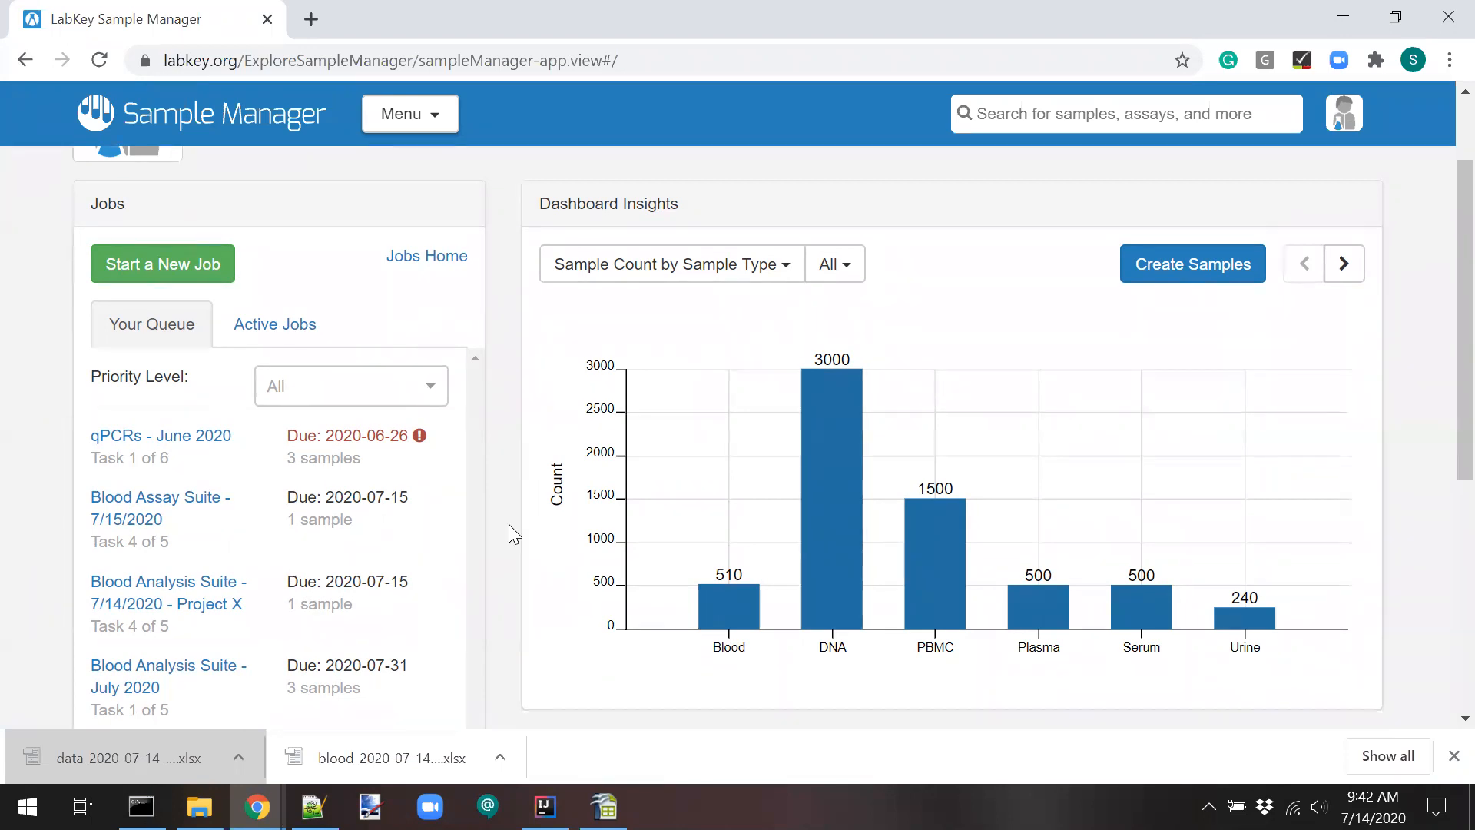
Switch to File Explorer, preview Trees.xls, Cocktails.xls and Beer.xls, and open Trees.xls in OpenOffice Calc.
key("alt+Tab")
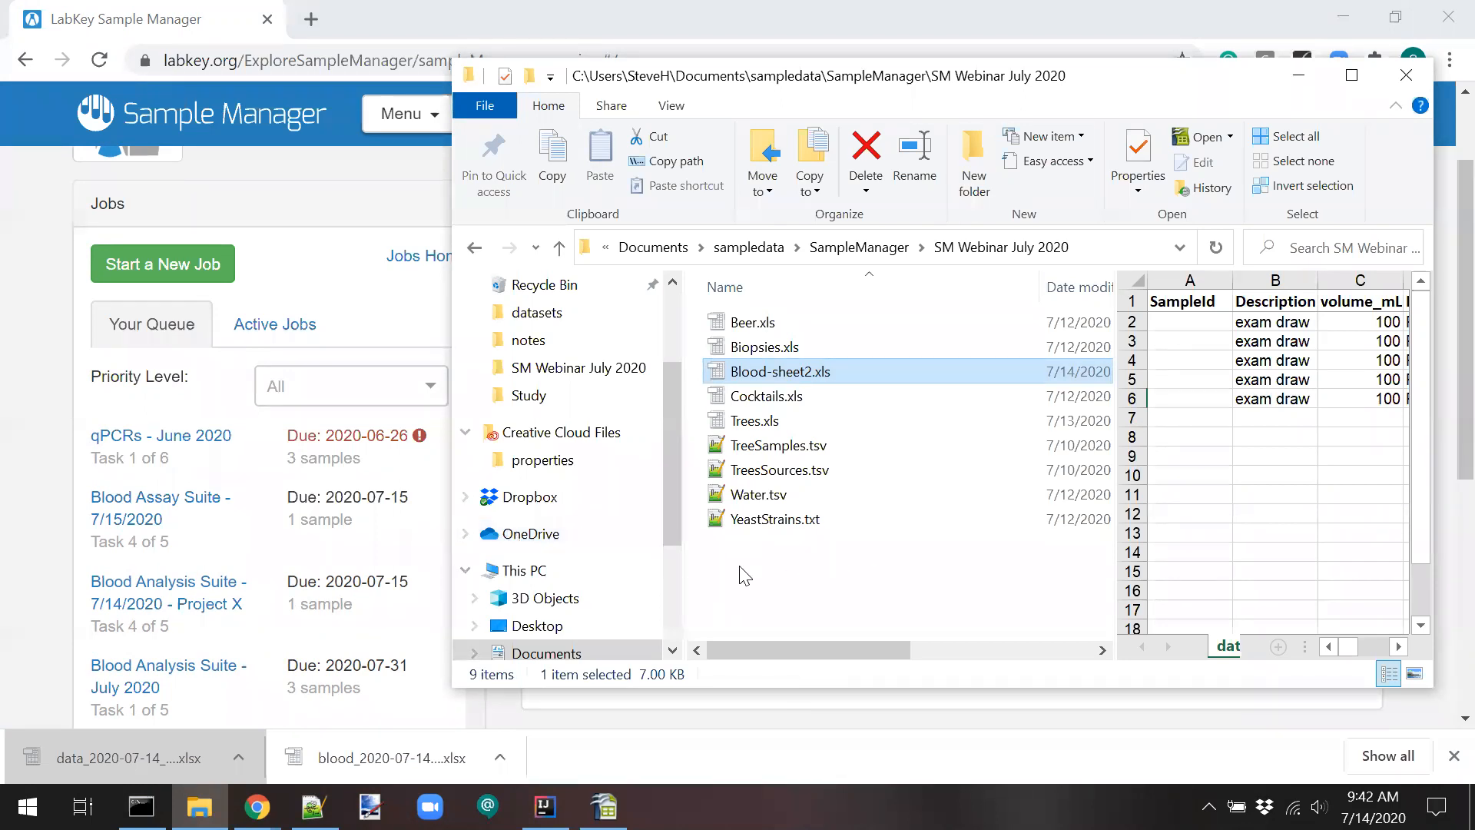
left_click(743, 422)
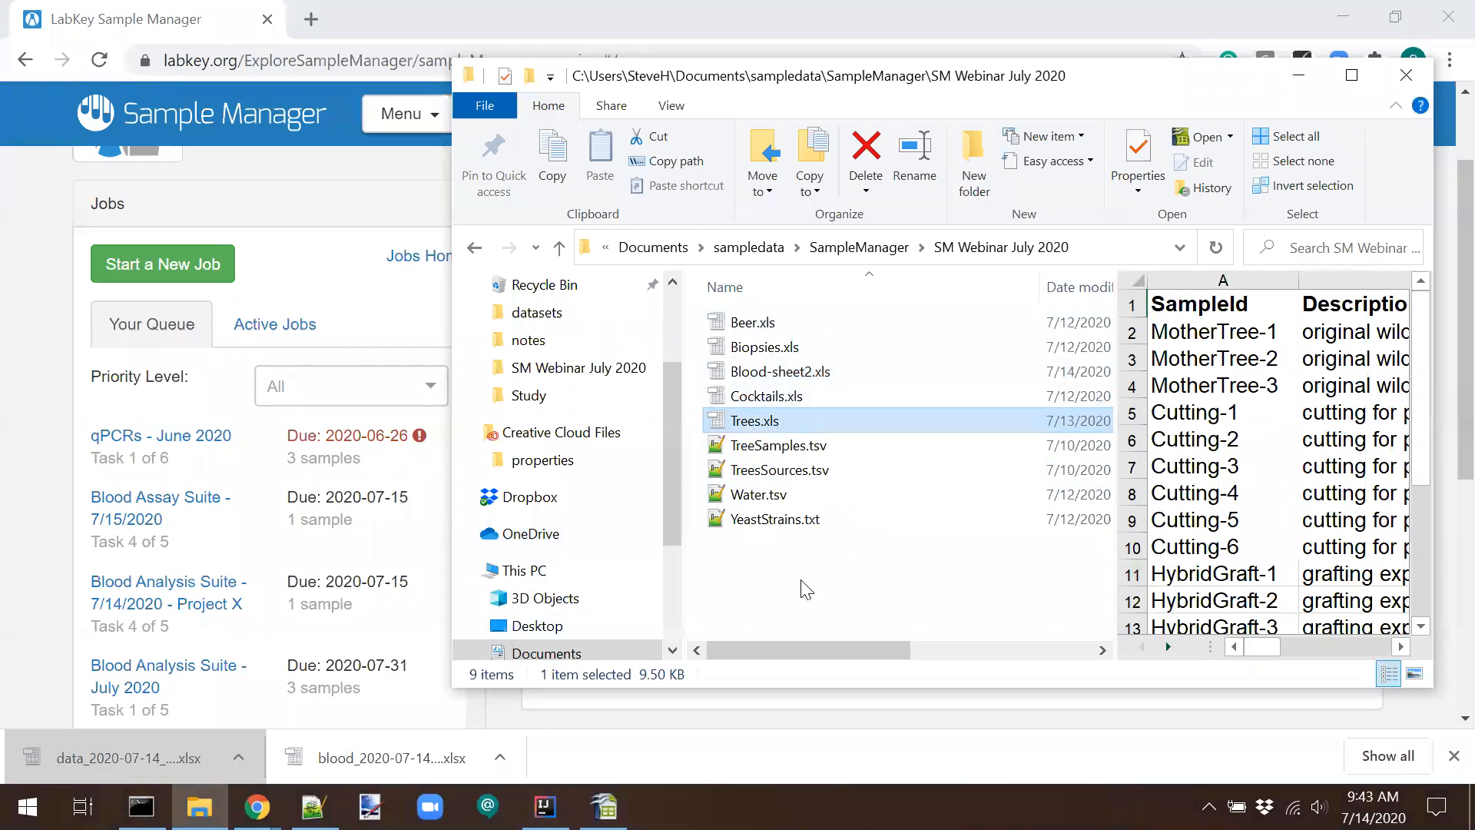
left_click(729, 400)
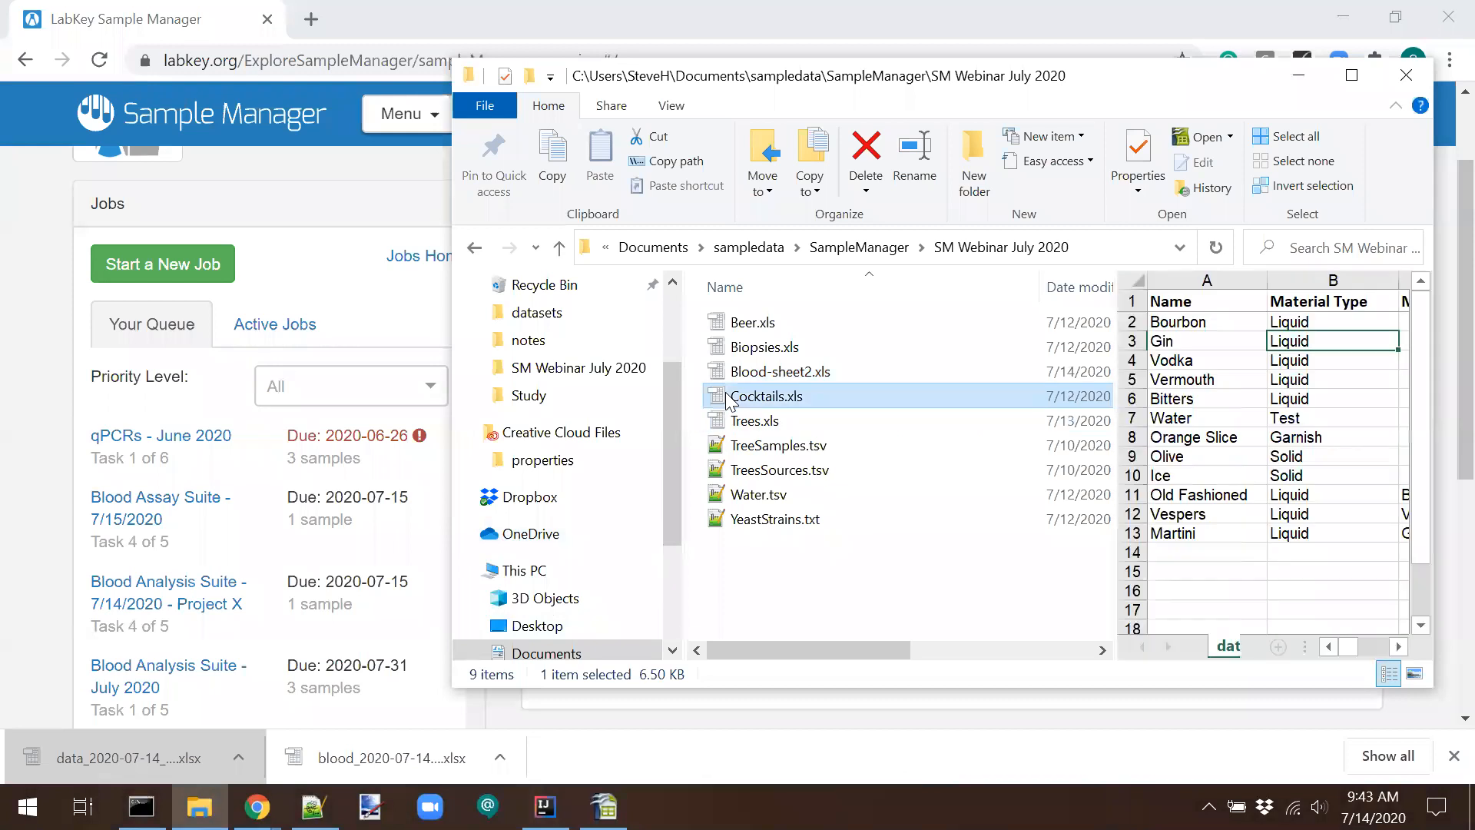
left_click(724, 324)
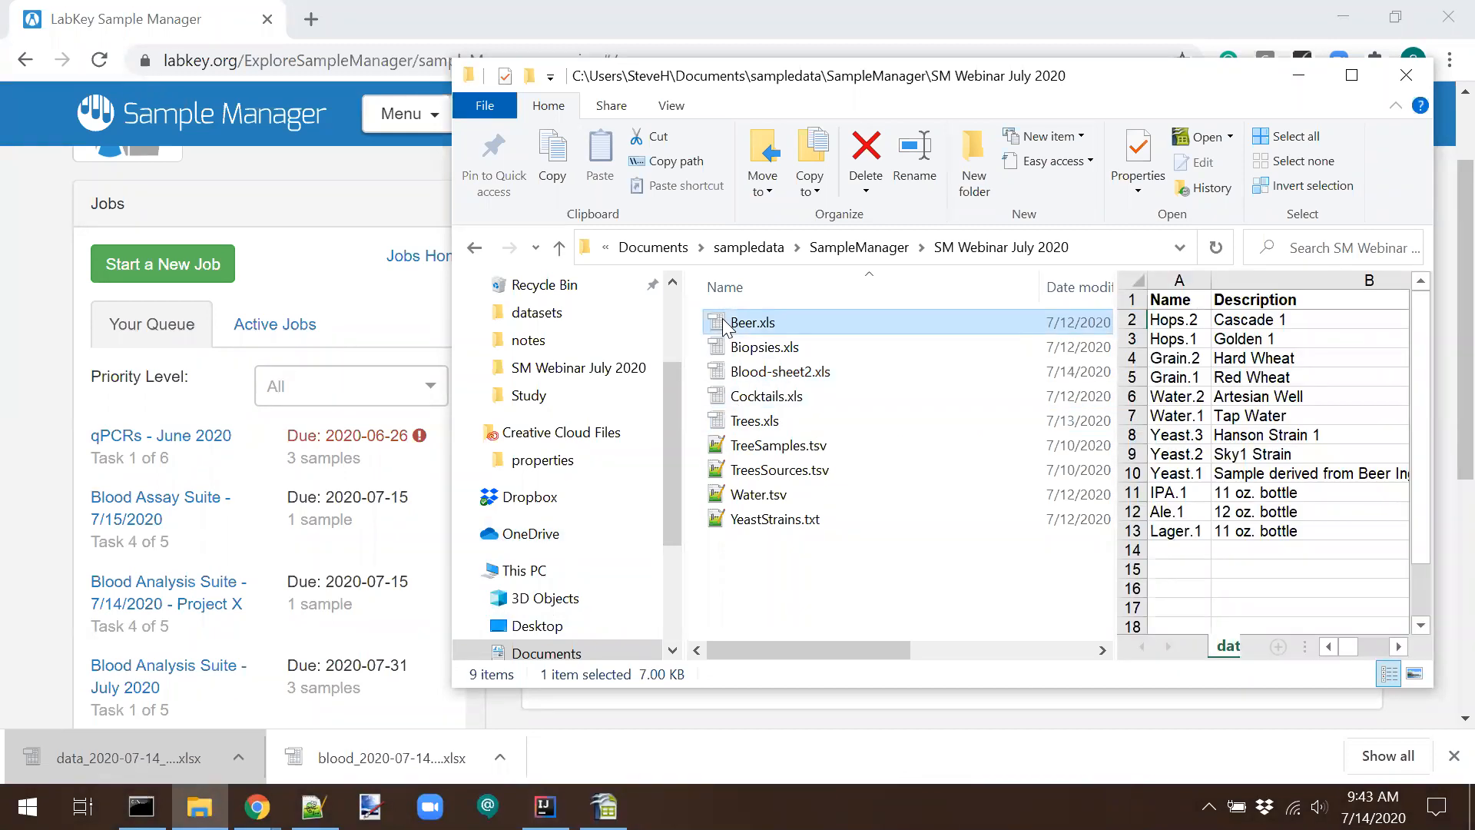
left_click(723, 424)
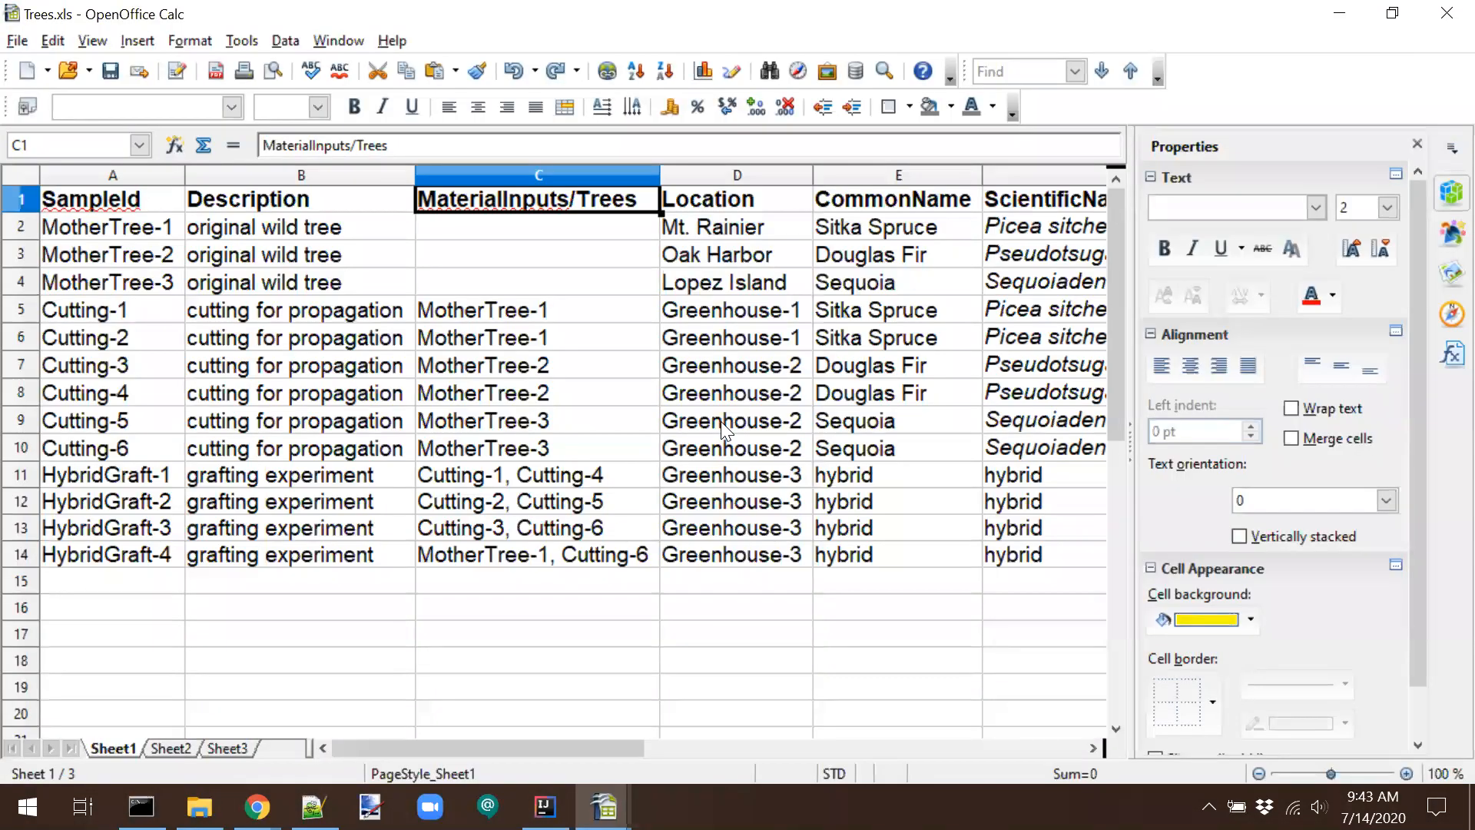
Examine the SampleId column's first entries and highlight the mother trees' locations in D2:D4.
key("Left")
key("Left")
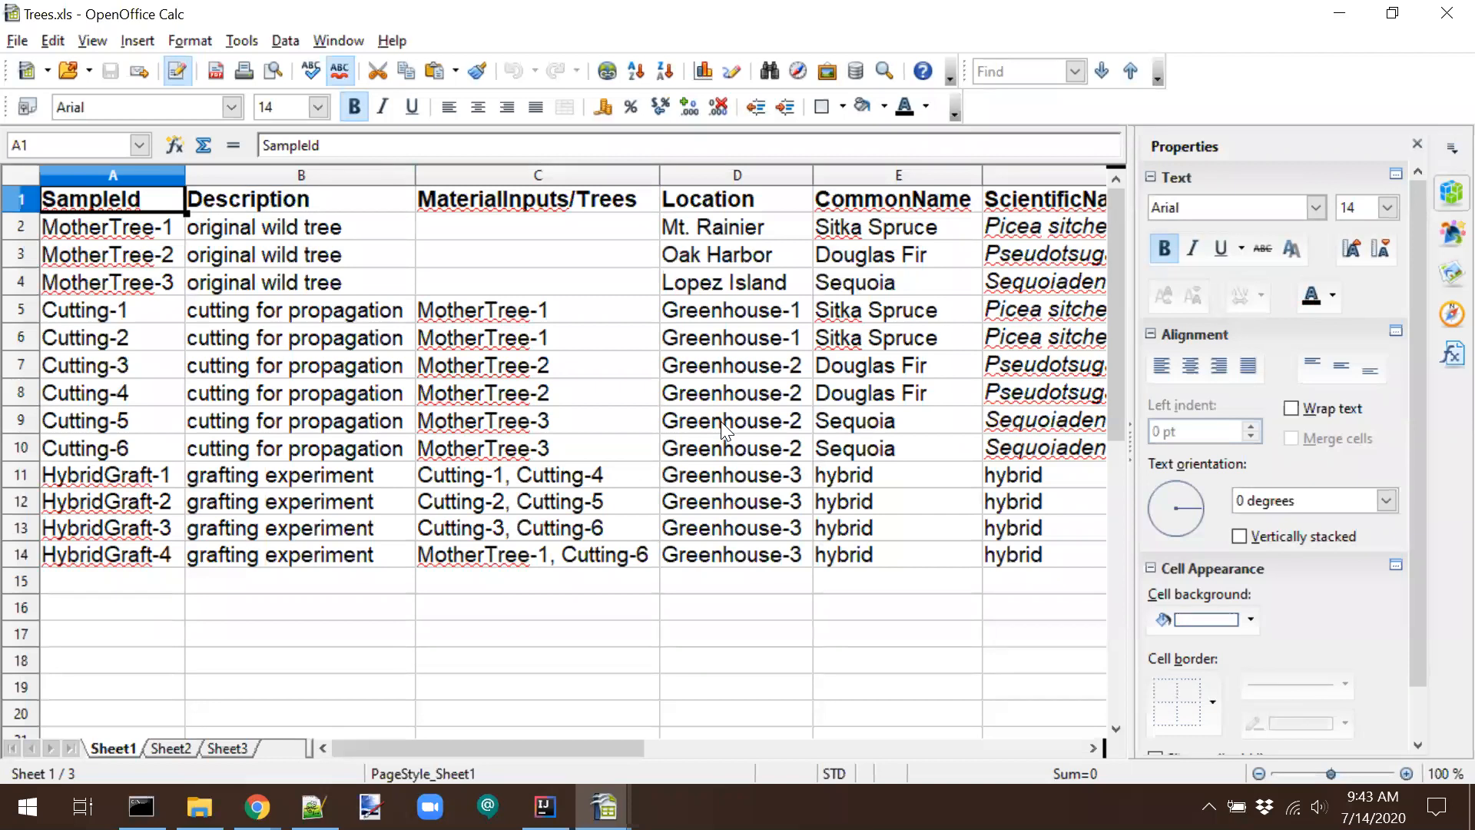
key("Down")
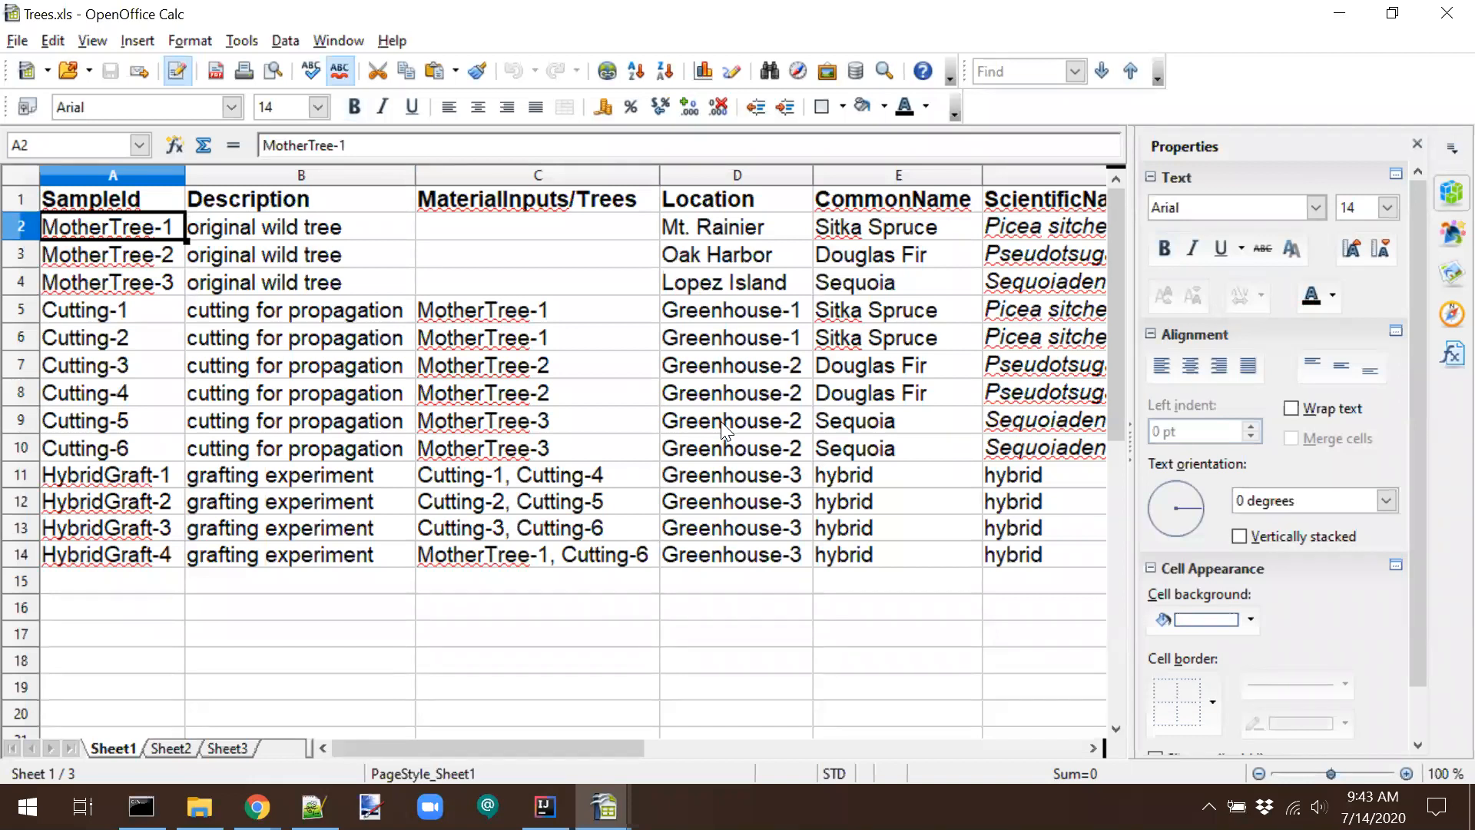
key("Right")
key("Right")
key("Right")
key("shift+Down")
key("shift+Down")
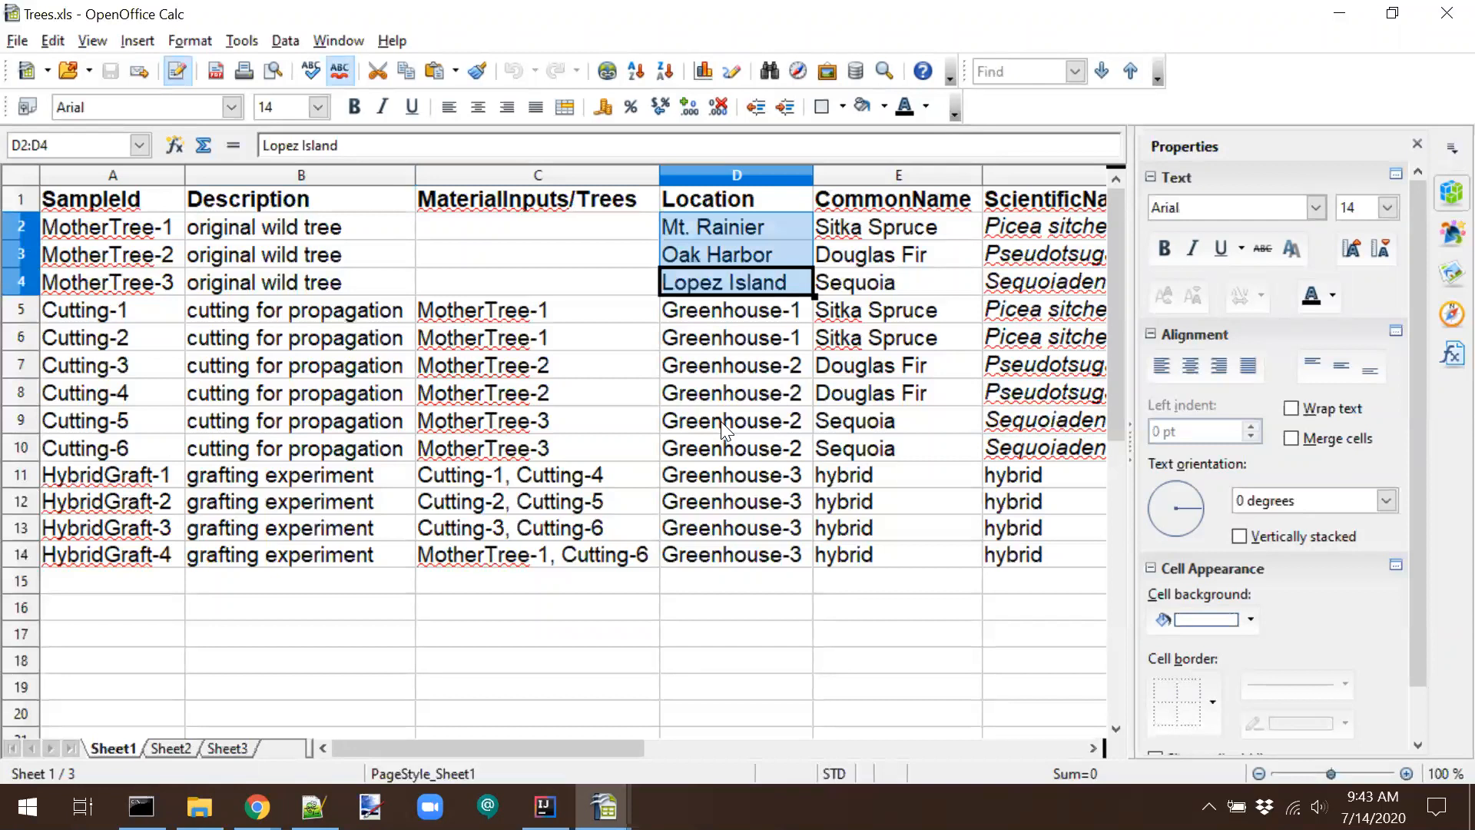
Highlight the mother trees' sample IDs with their descriptions in A2:B4, and reduce the selection to the IDs.
key("Left")
key("Left")
key("Left")
key("Up")
key("Up")
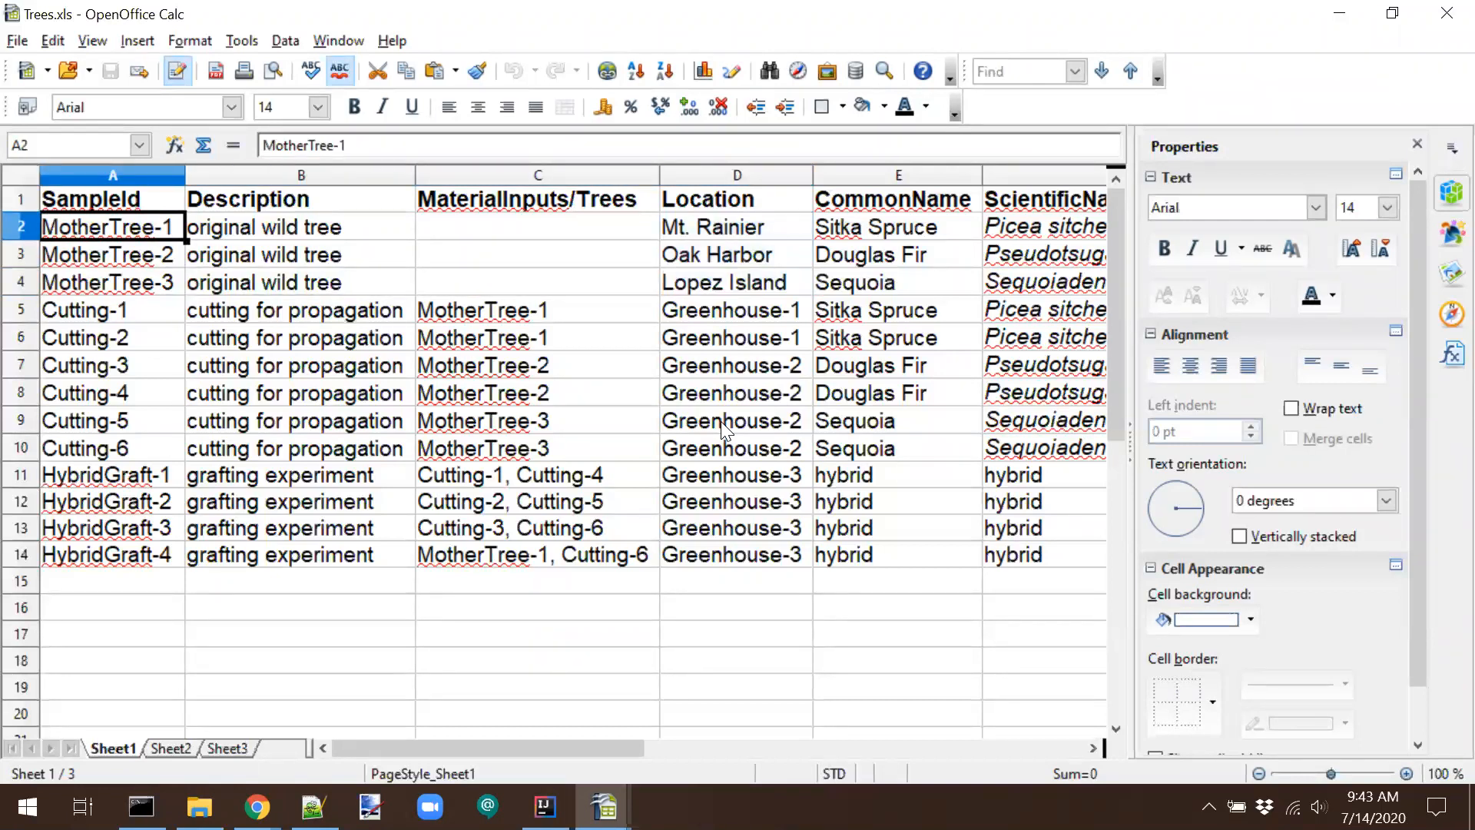
key("shift+Down")
key("shift+Down")
key("shift+Right")
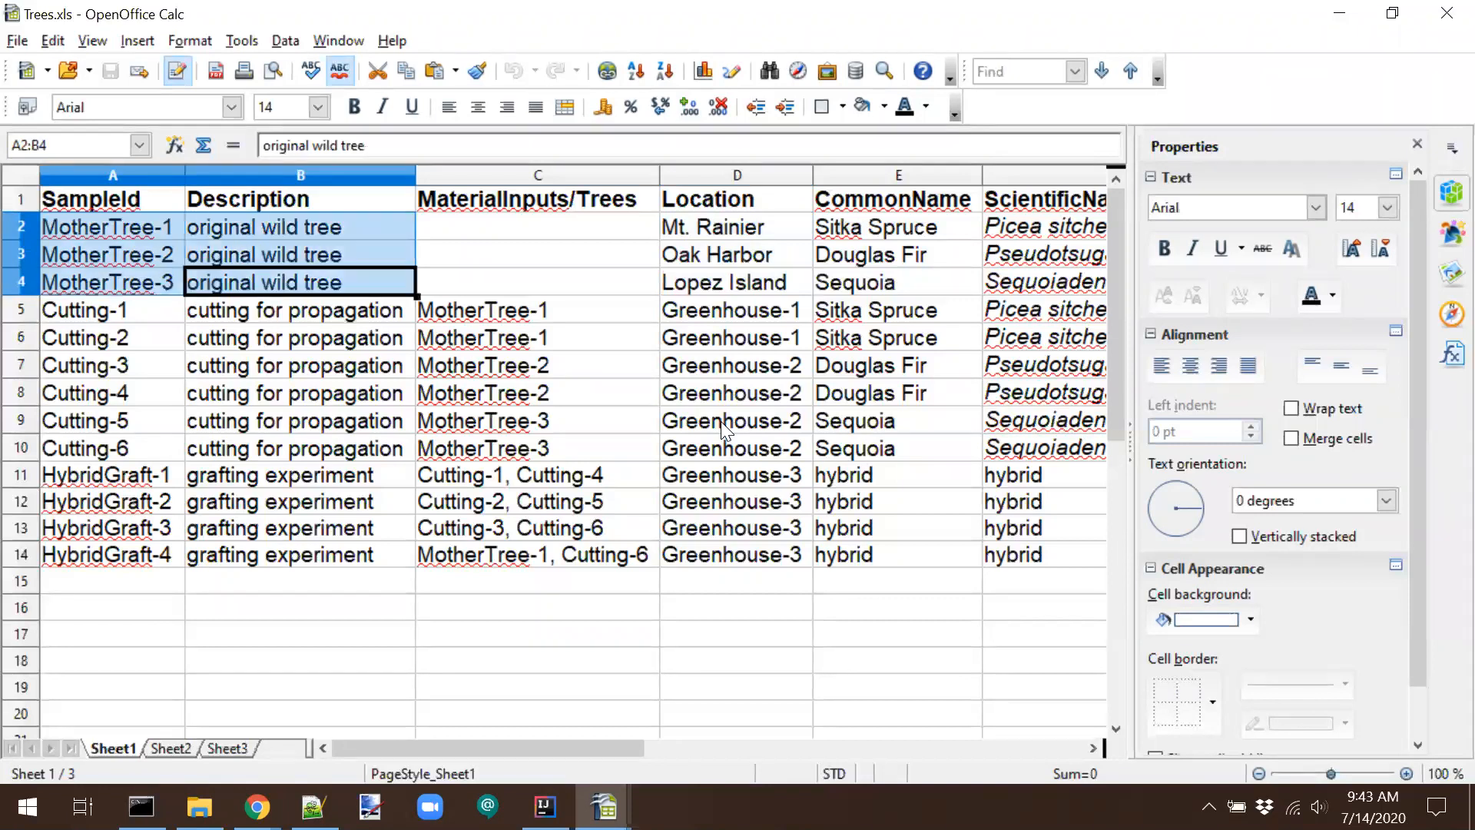
key("shift+Left")
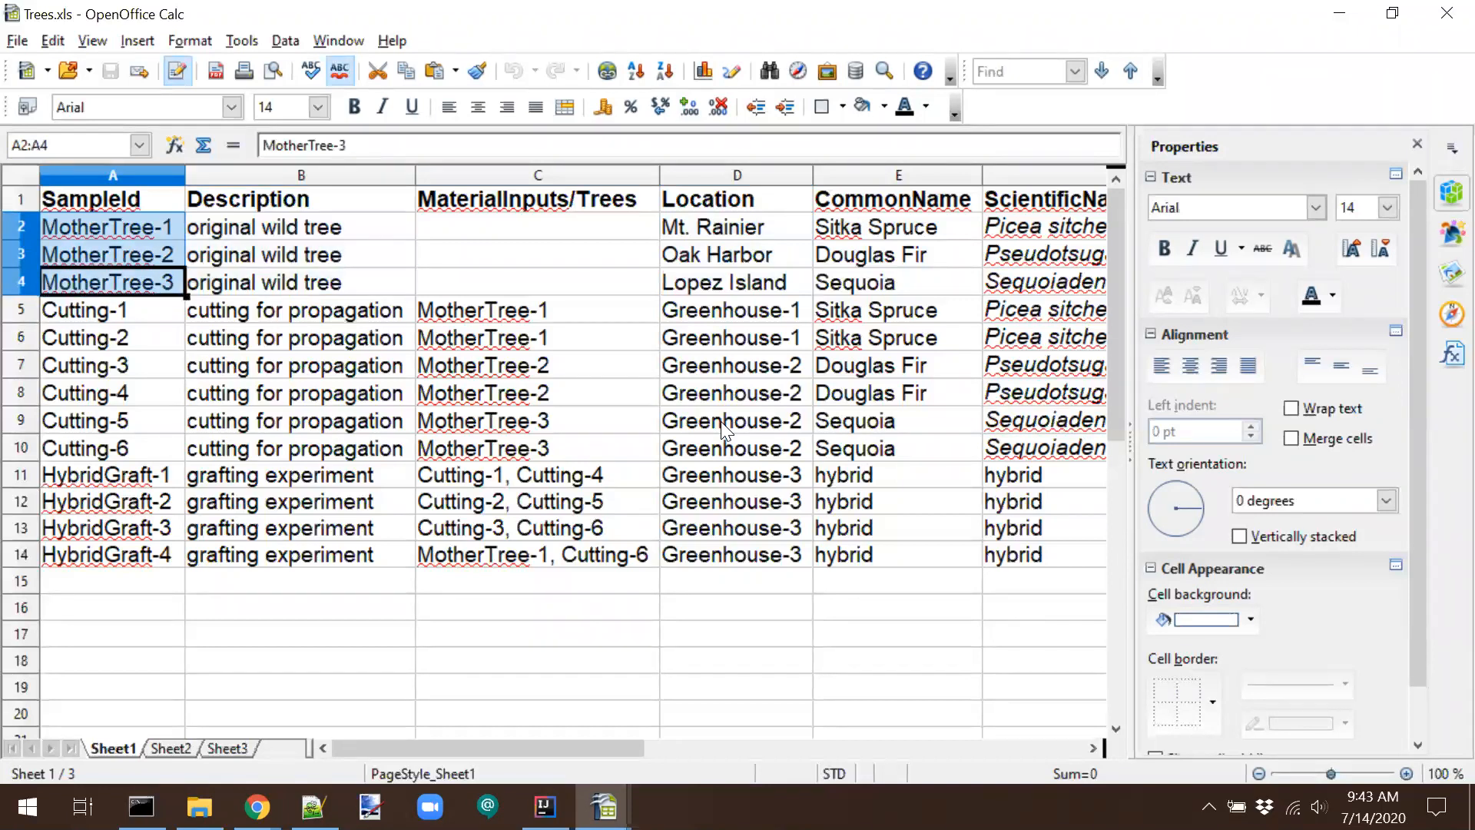
Highlight the rows Cutting-1 to Cutting-6 from sample ID through location (A5:D10), and return to the Cutting-6 ID cell.
key("Down")
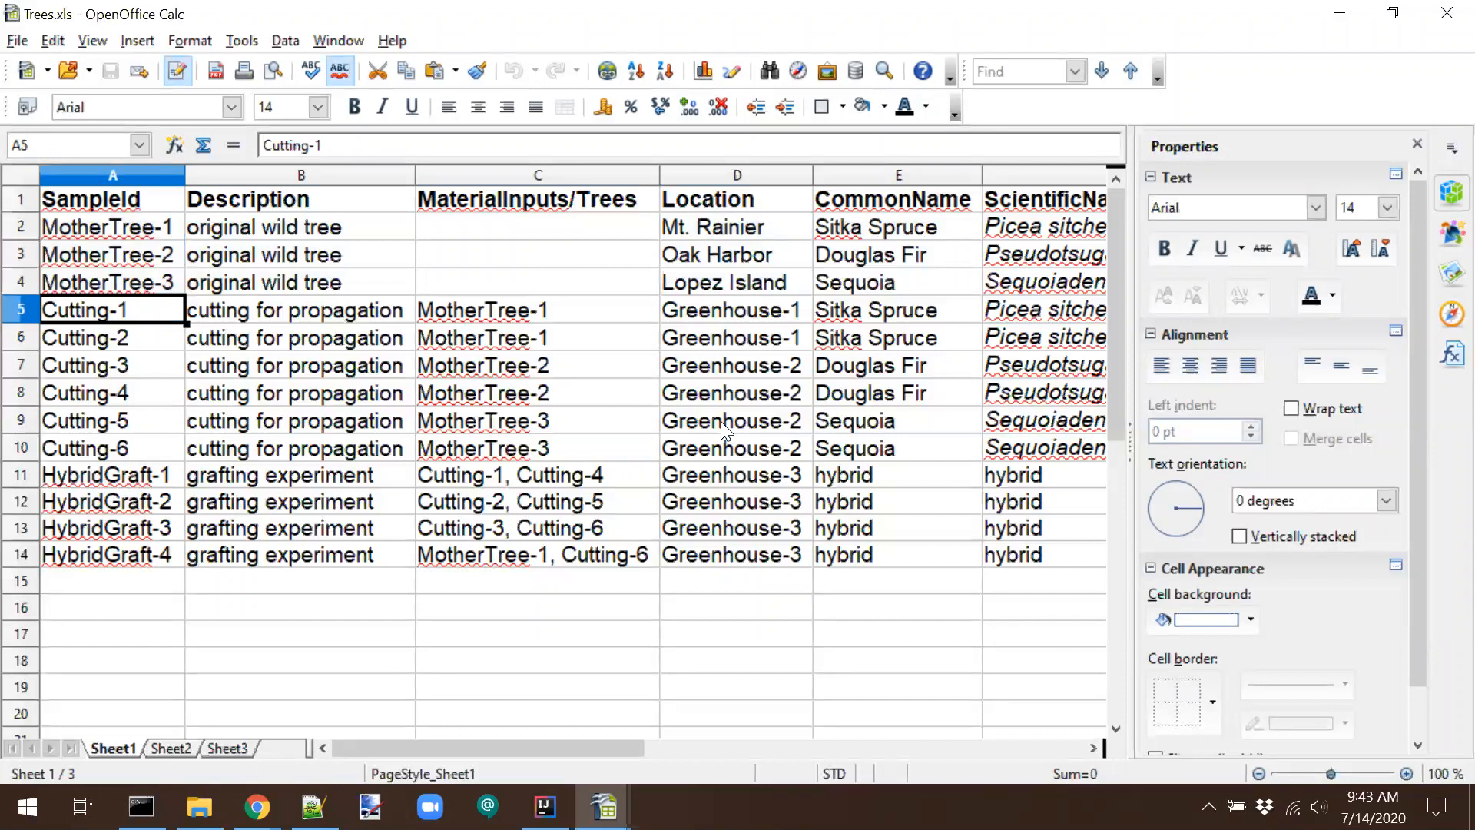
key("shift+Down")
key("shift+Down")
key("shift+Down")
key("shift+Down")
key("shift+Down")
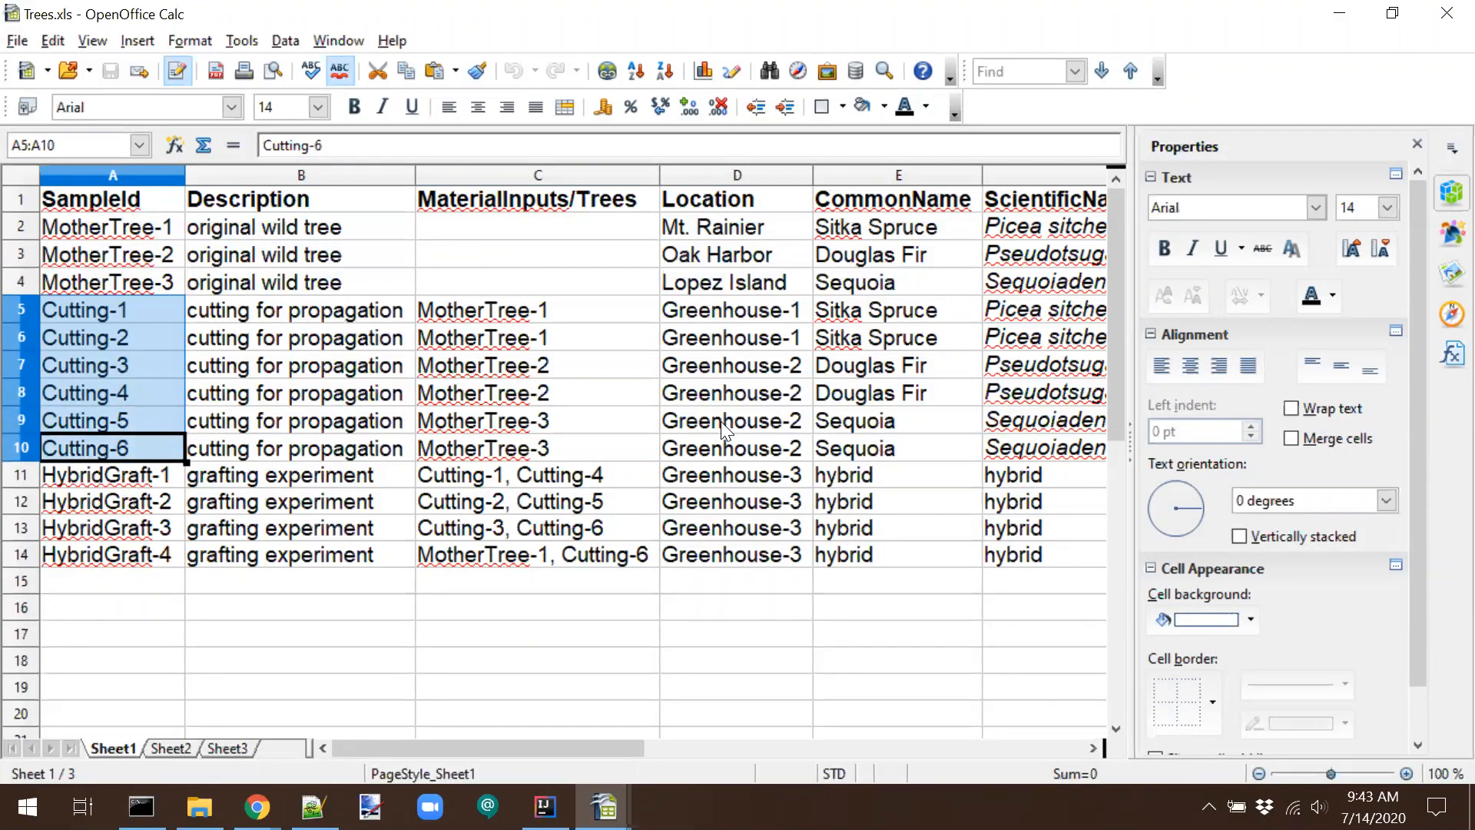
key("shift+Right")
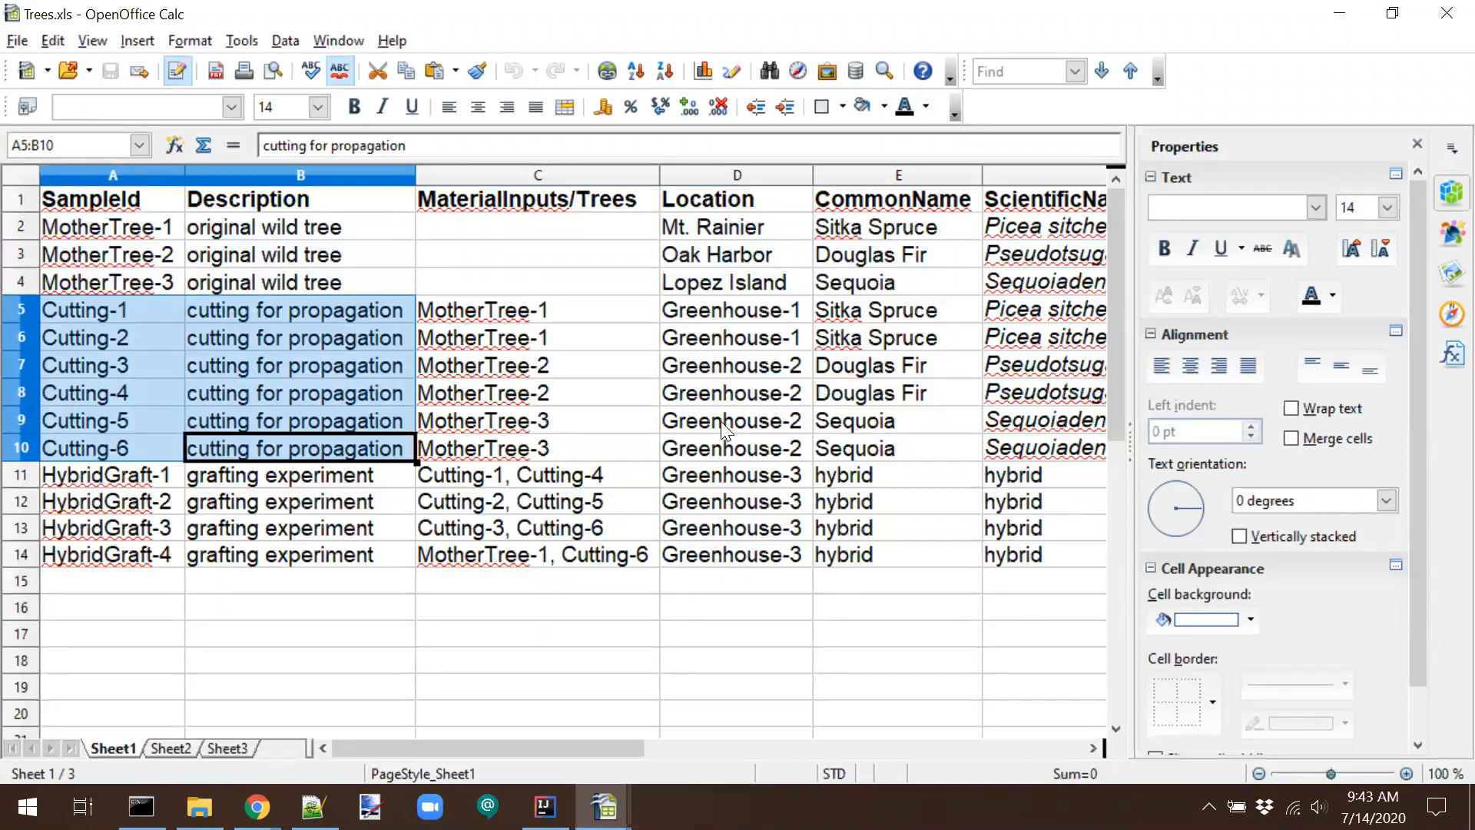
key("shift+Right")
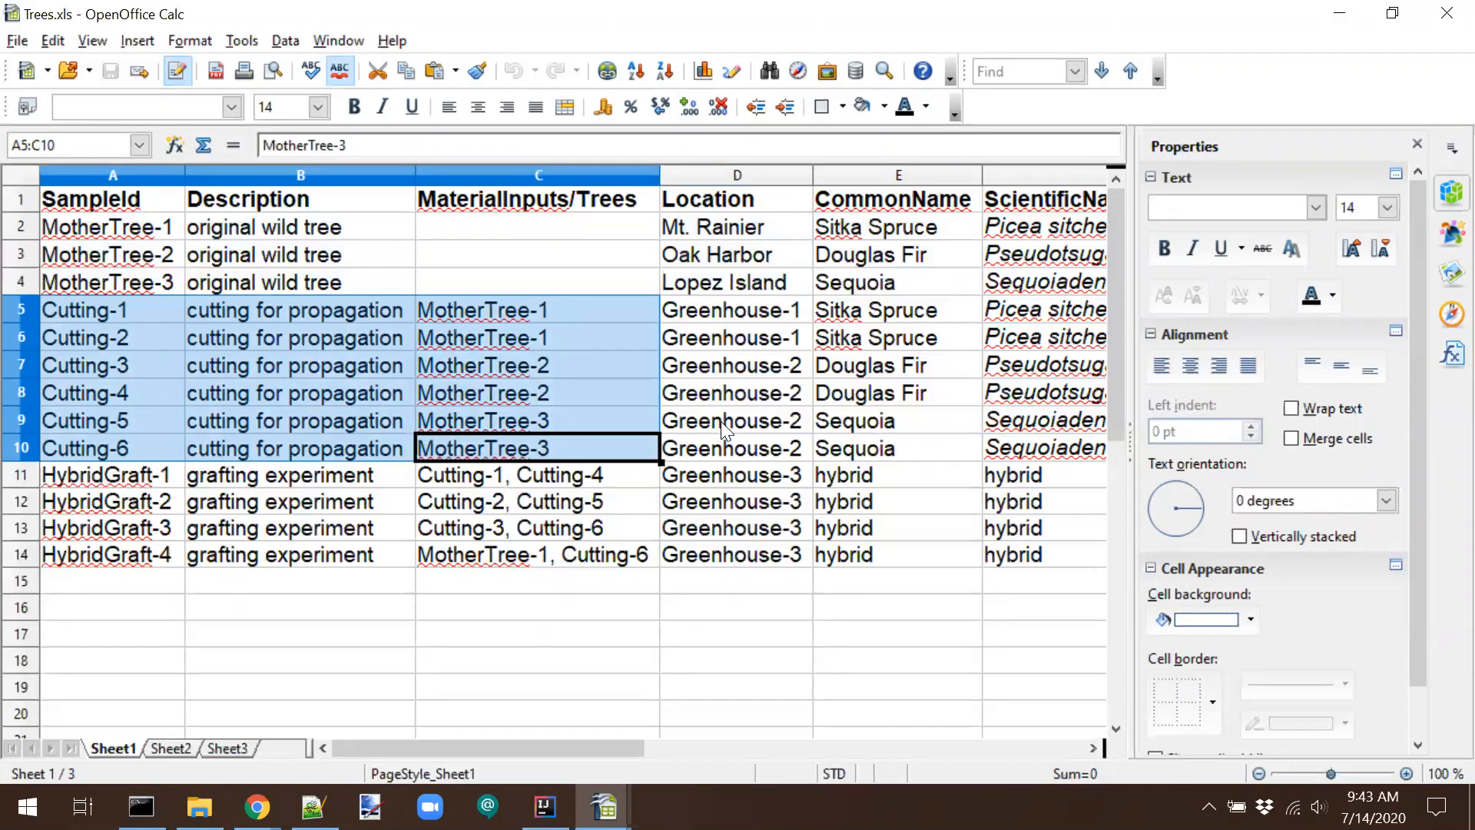
key("shift+Right")
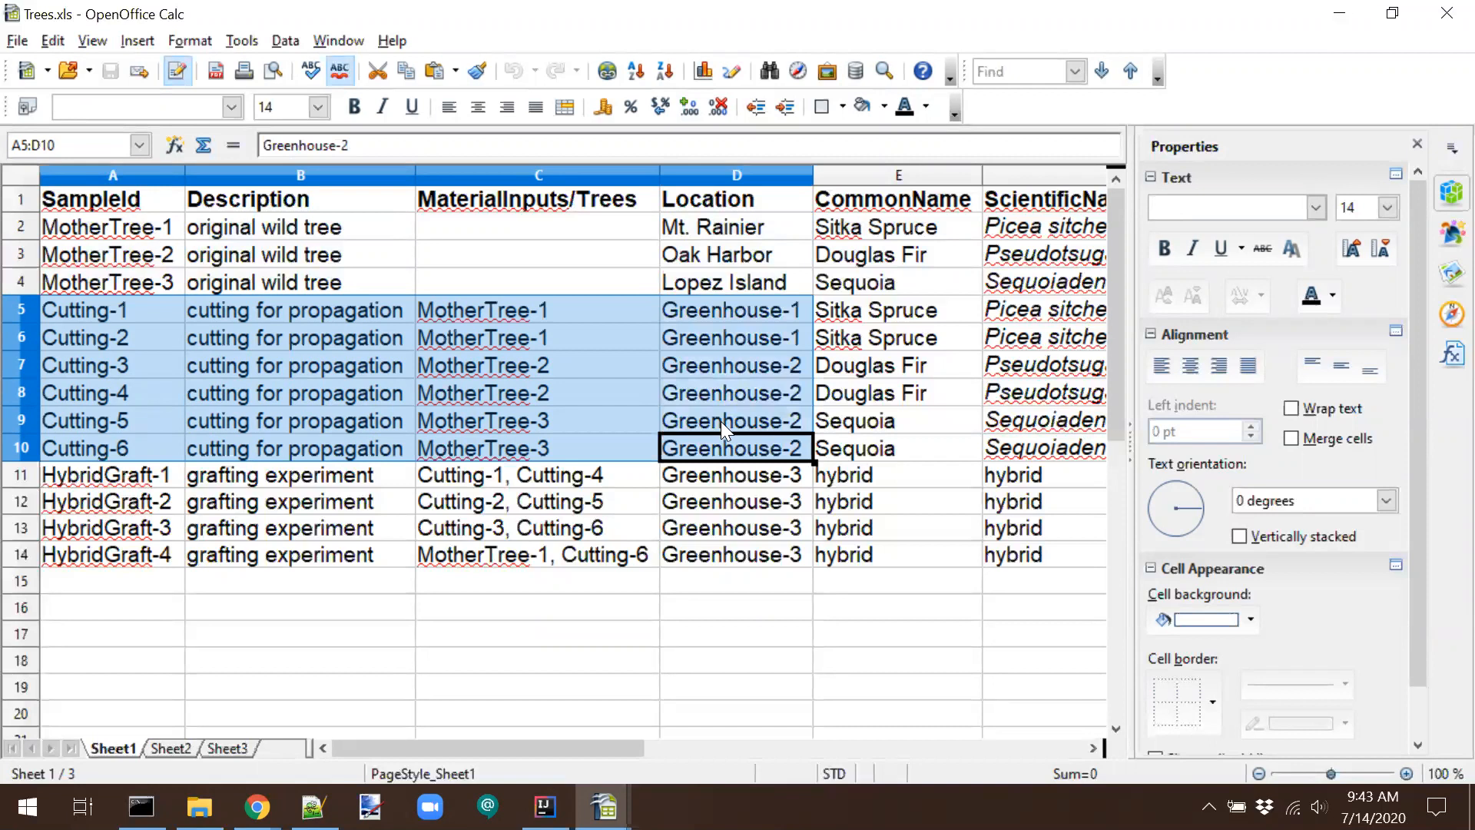
key("Left")
key("Left")
key("Left")
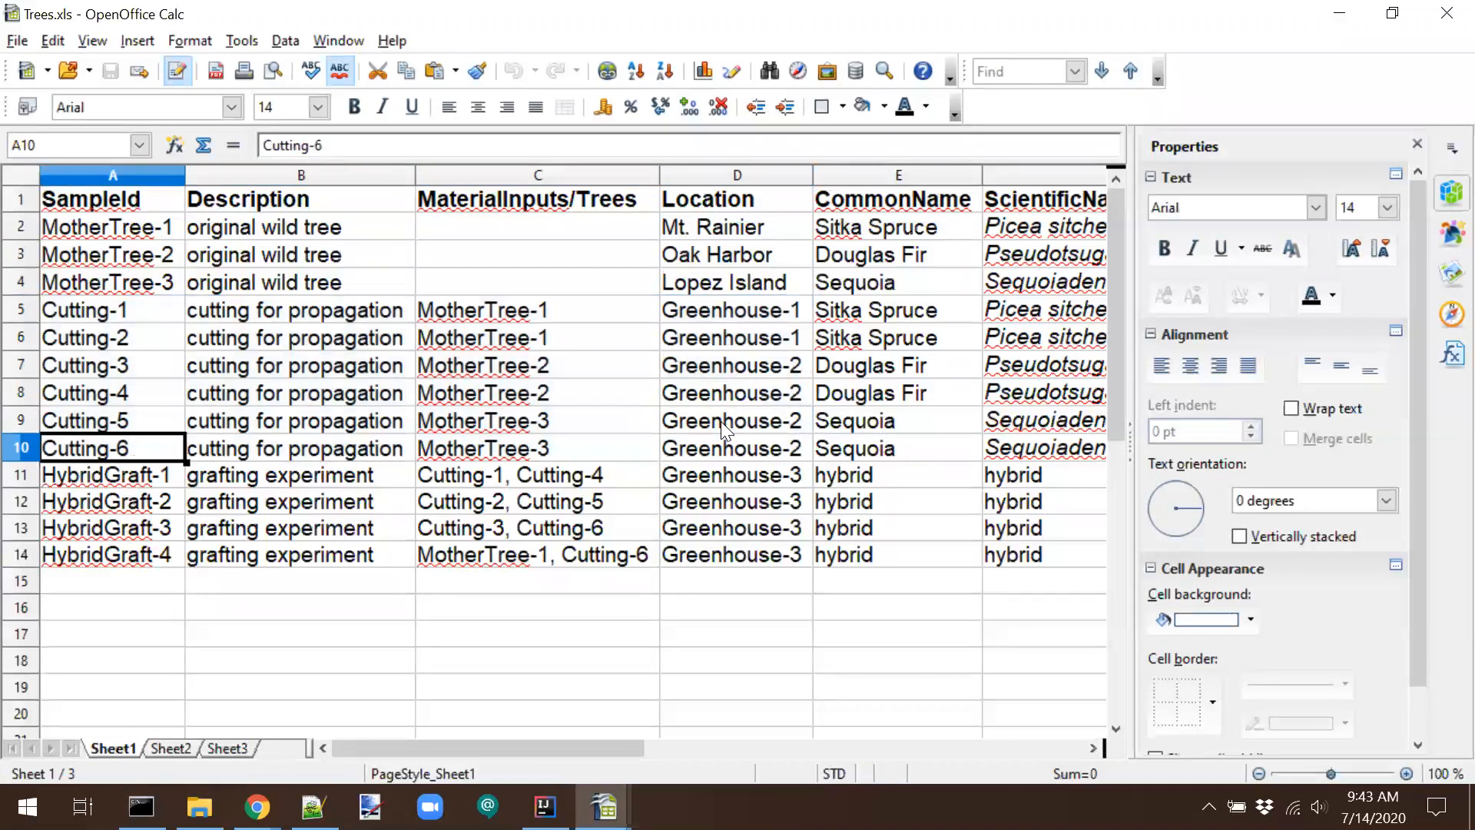
Highlight the rows HybridGraft-1 to HybridGraft-4 from sample ID through location (A11:D14), and reduce the selection to the IDs.
key("Down")
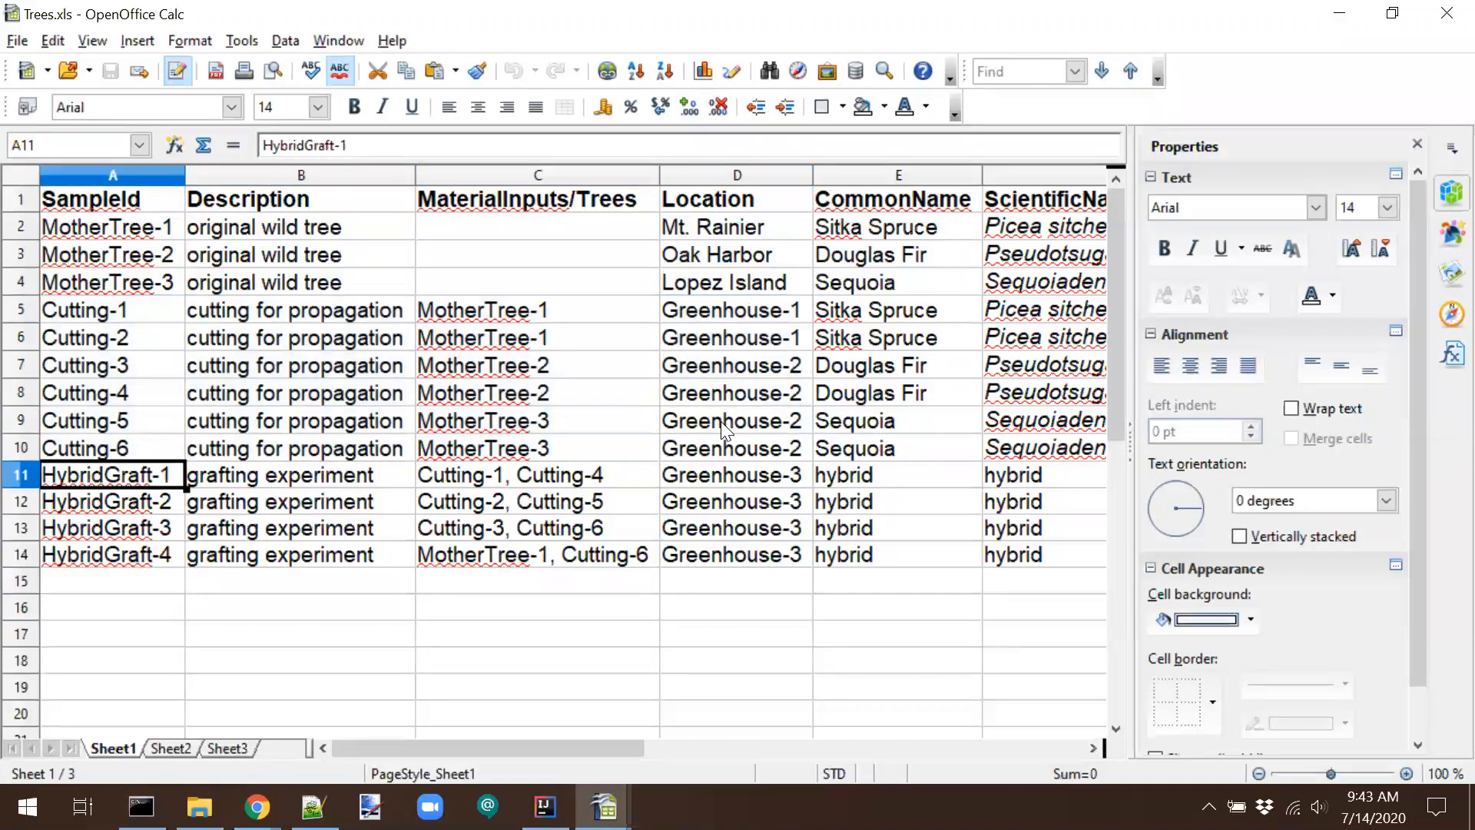
key("shift+Down")
key("shift+Down")
key("shift+Down")
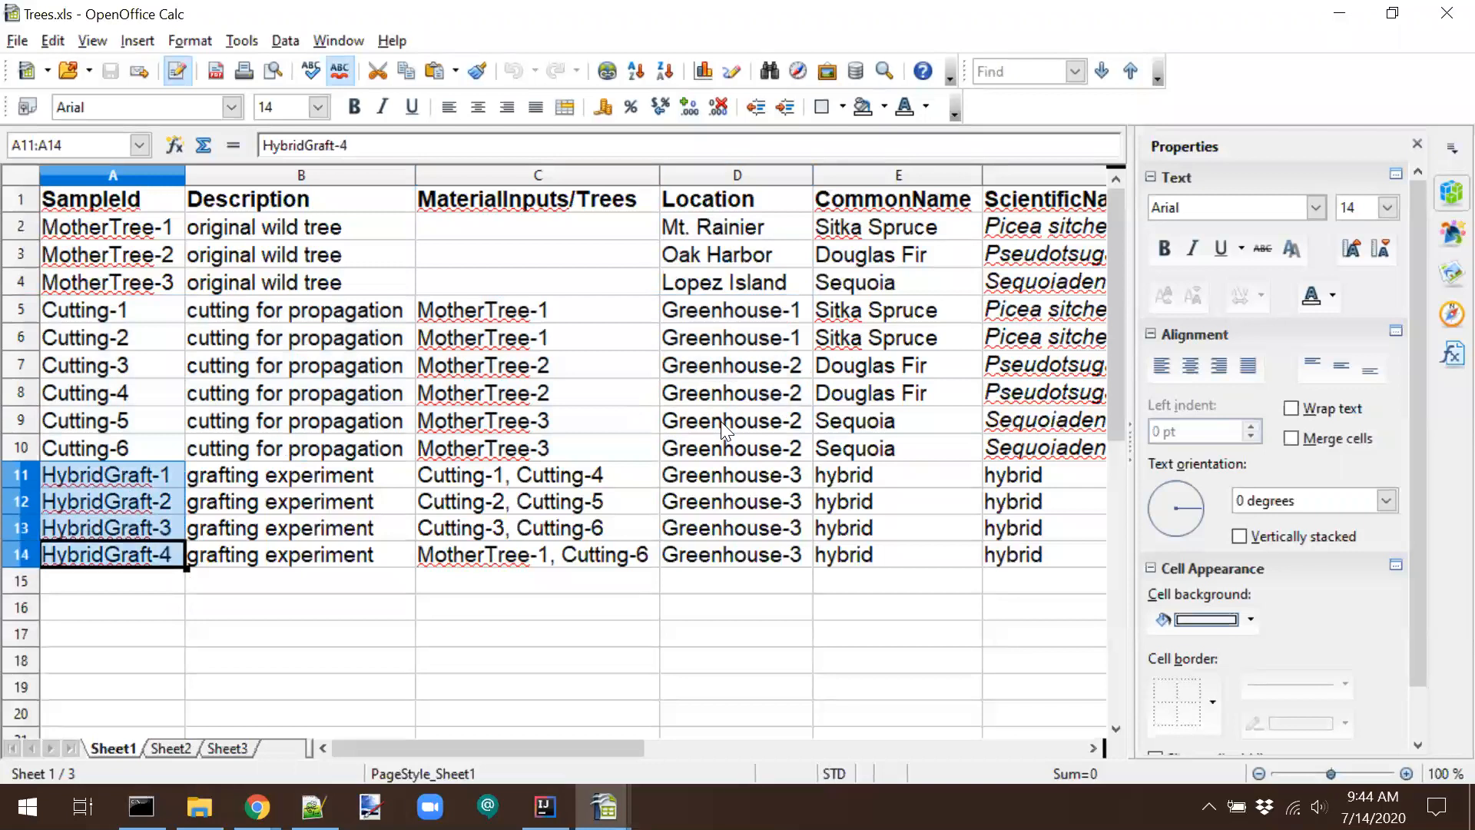
key("shift+Right")
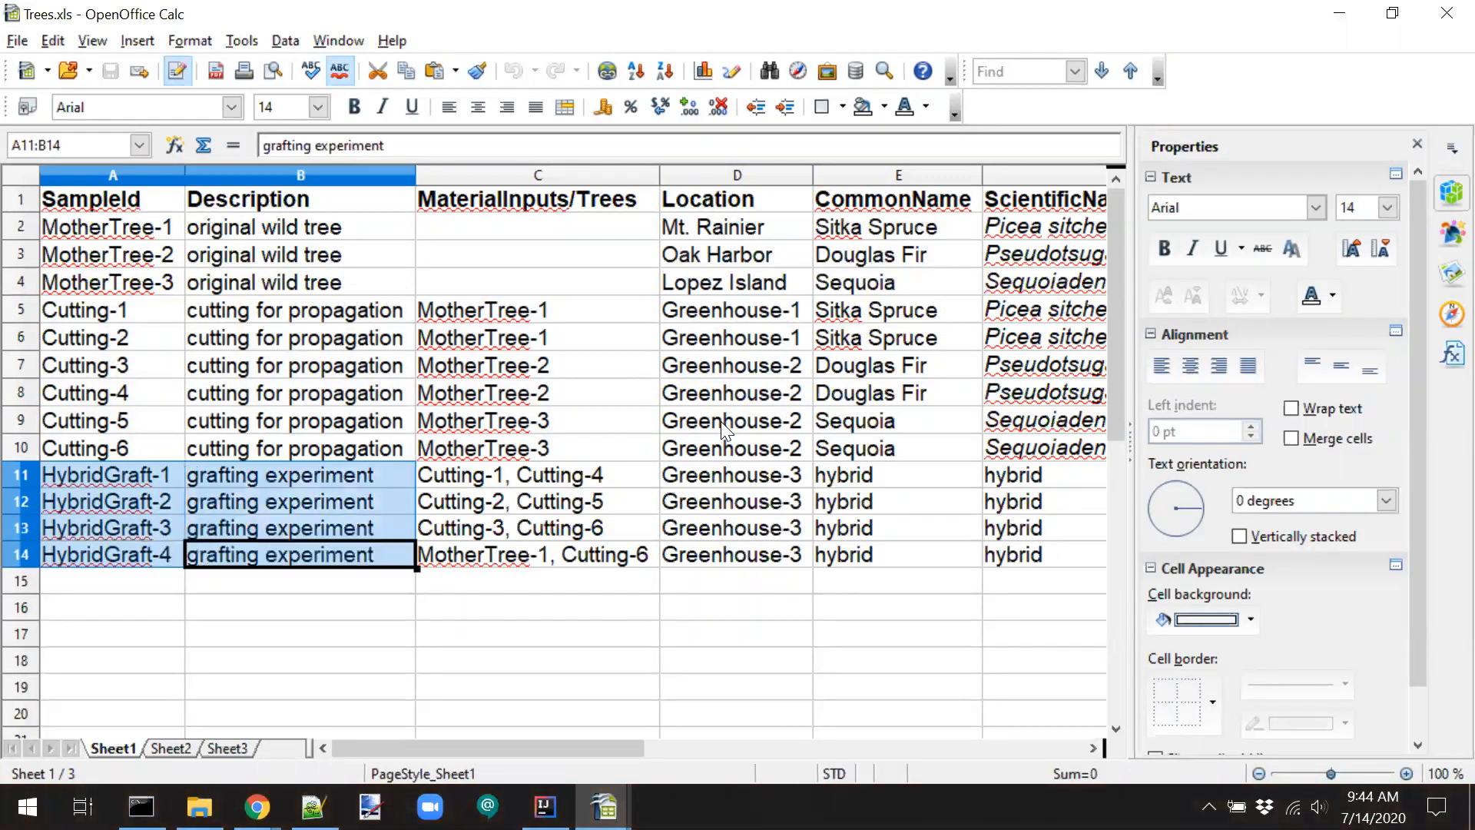
key("shift+Right")
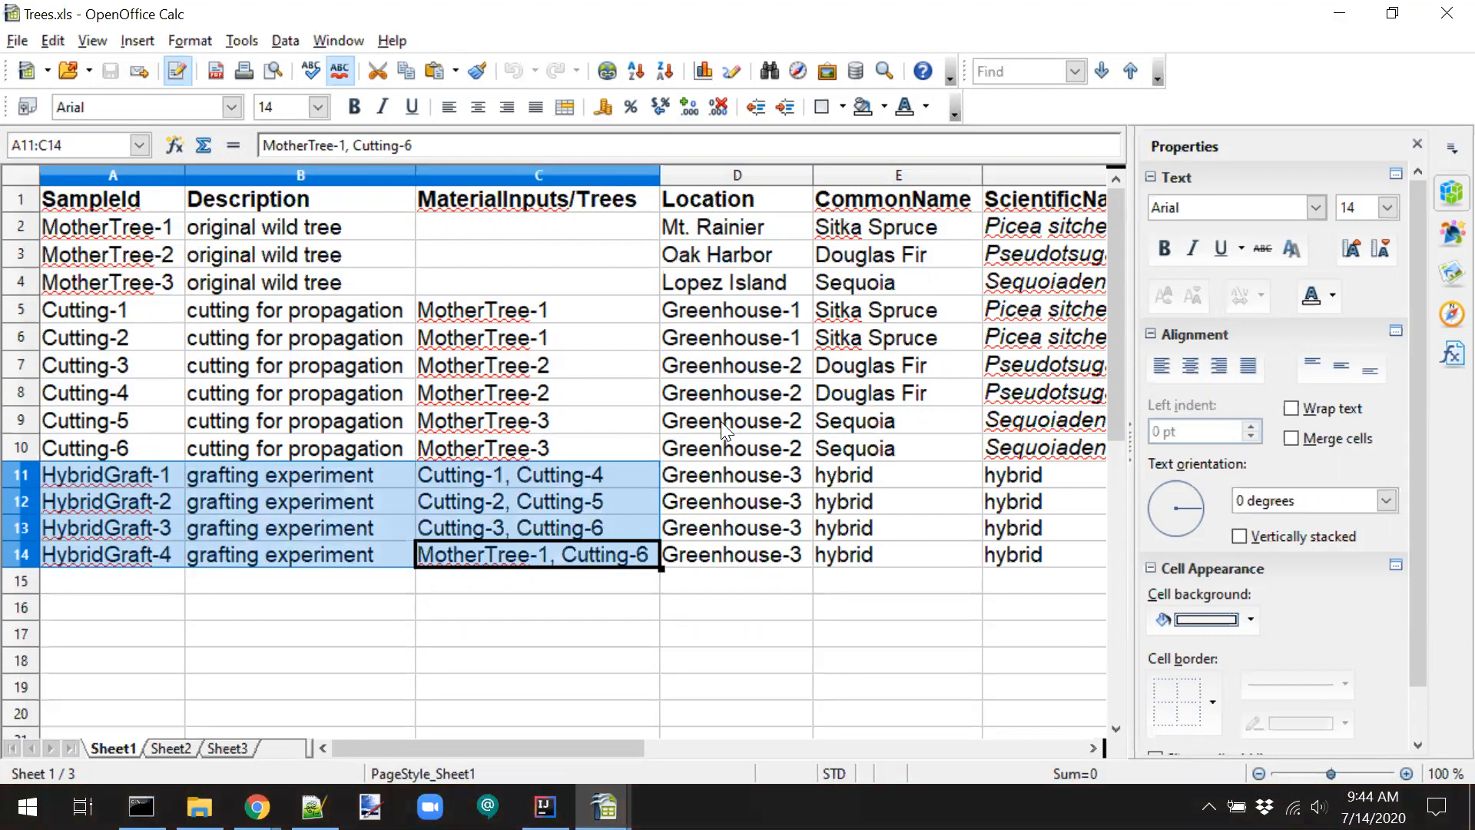
key("shift+Right")
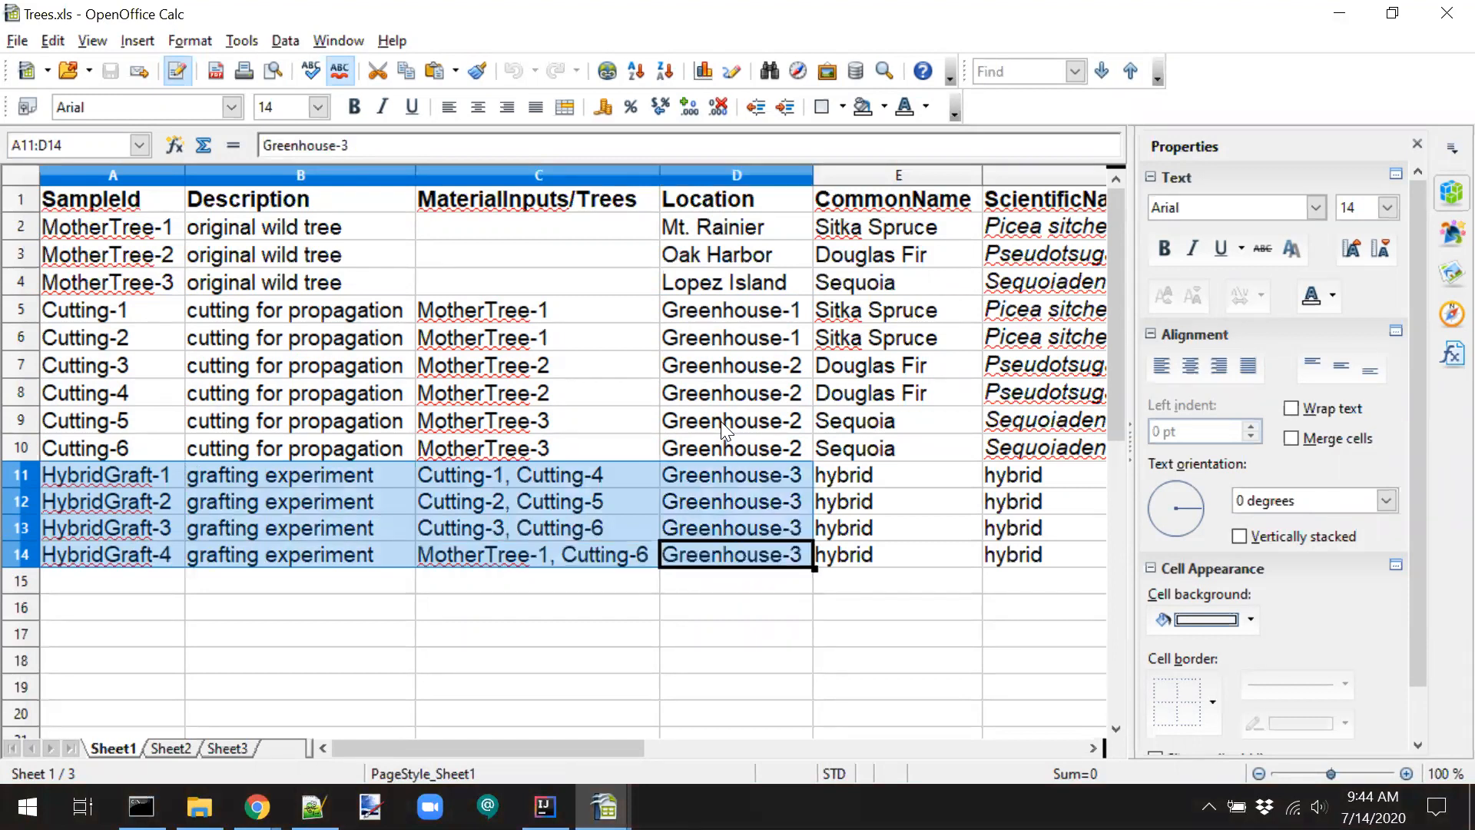
key("shift+Left")
key("shift+Left")
key("shift+Left")
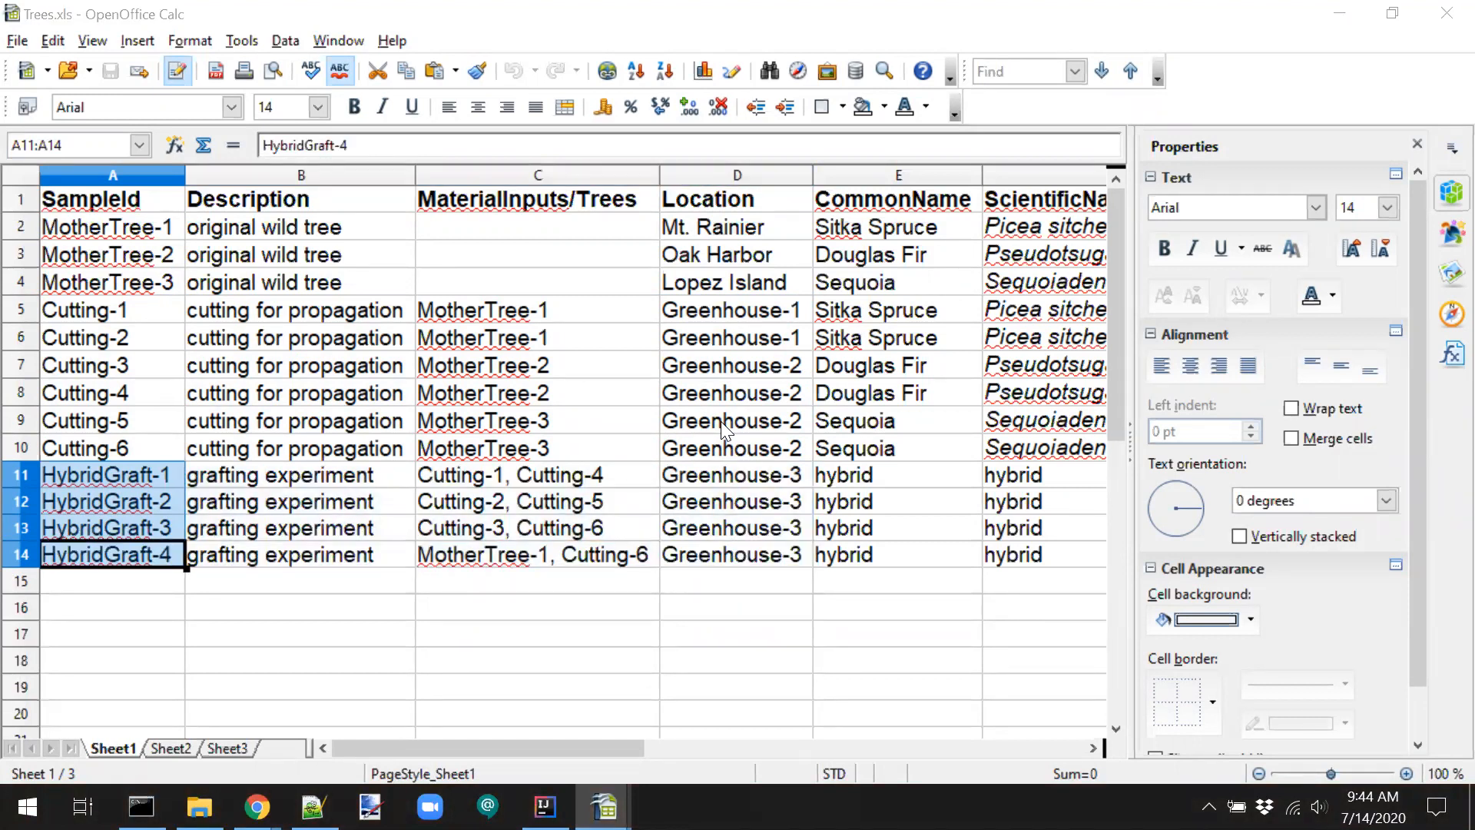
Switch to Sample Manager in Chrome.
key("alt+Tab")
key("alt+Tab")
key("alt+Tab")
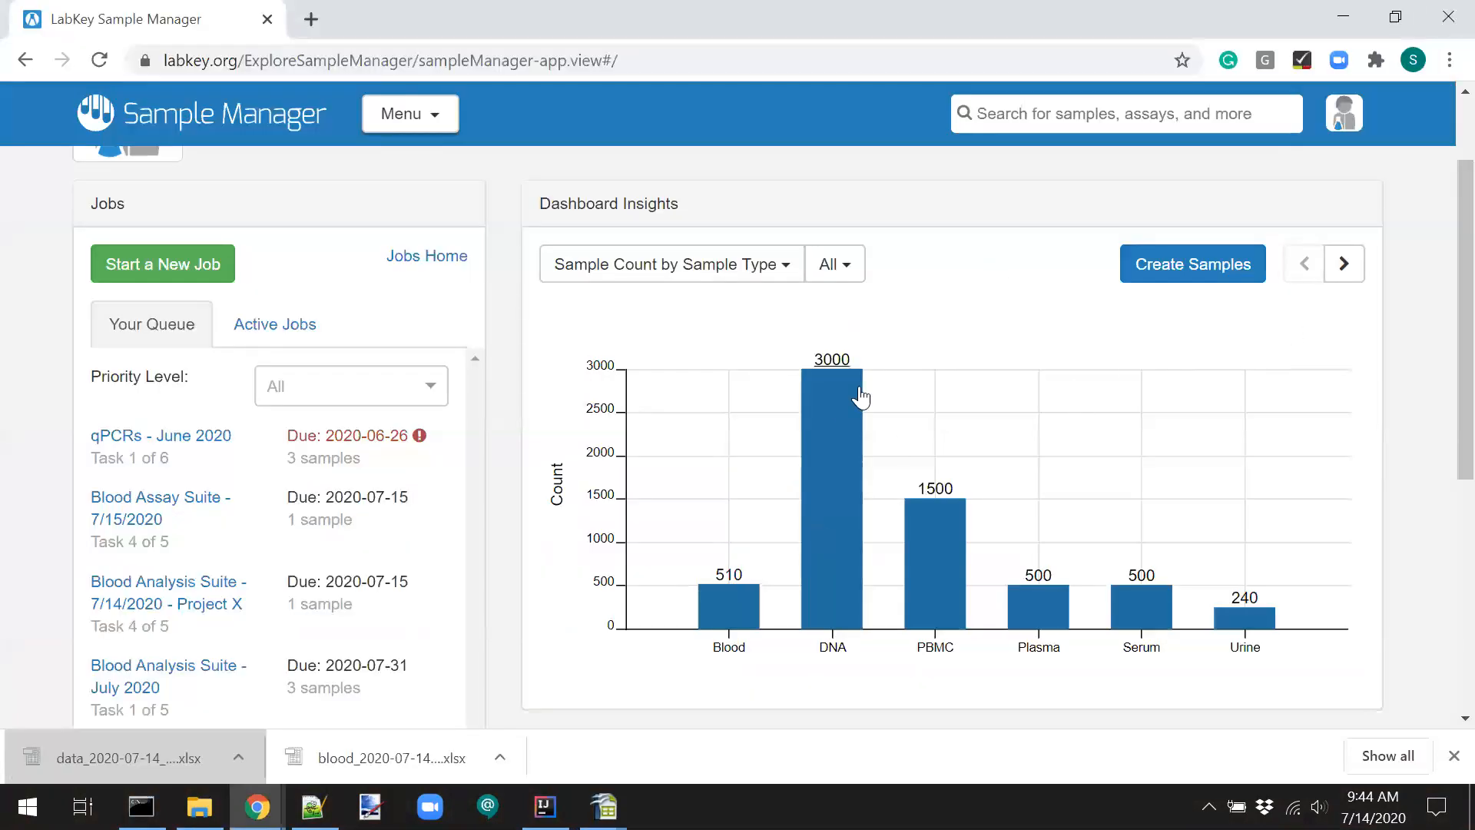
scroll(862, 396, "up", 2)
left_click(1143, 388)
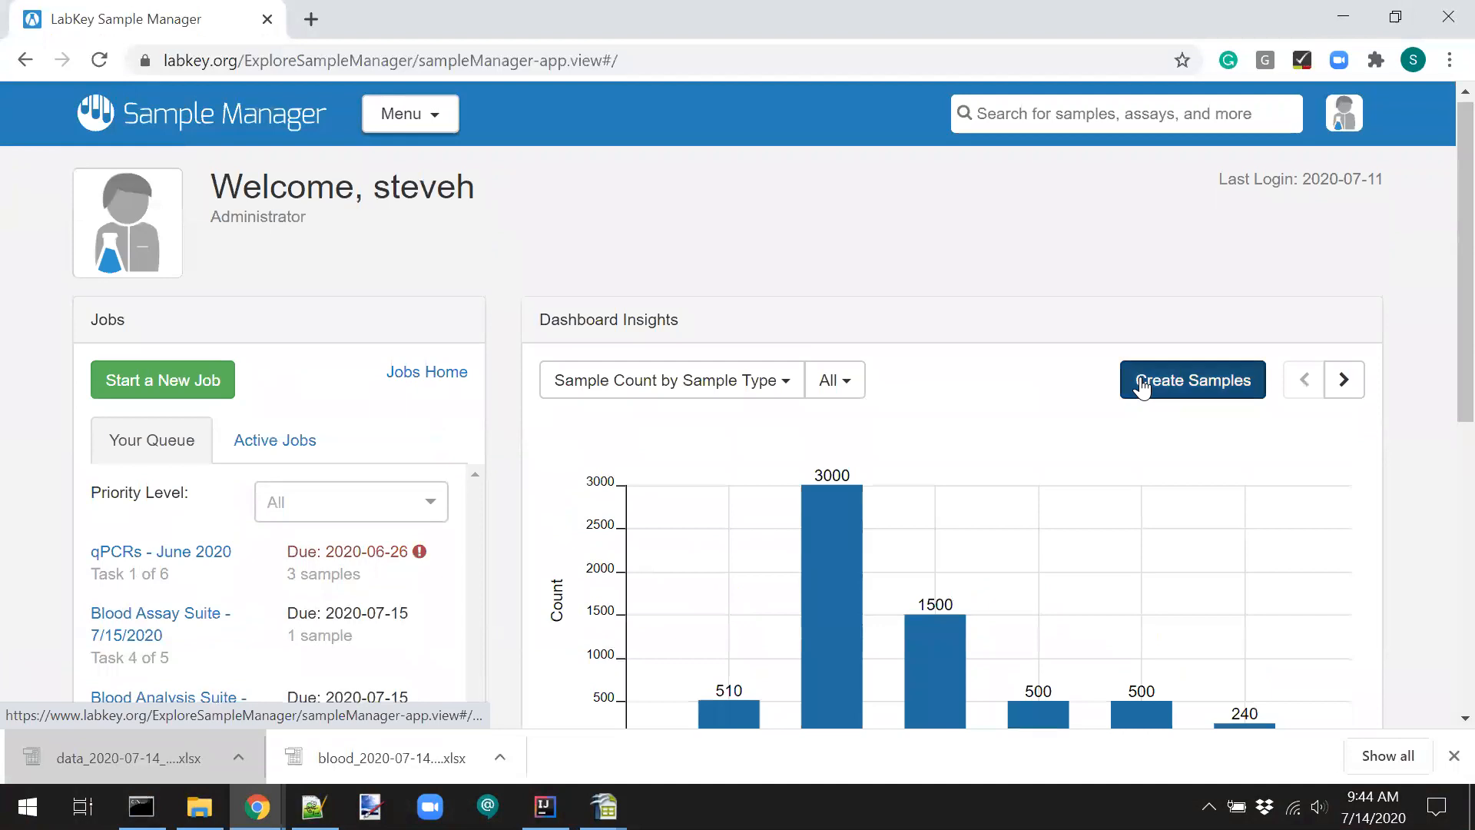
left_click(25, 60)
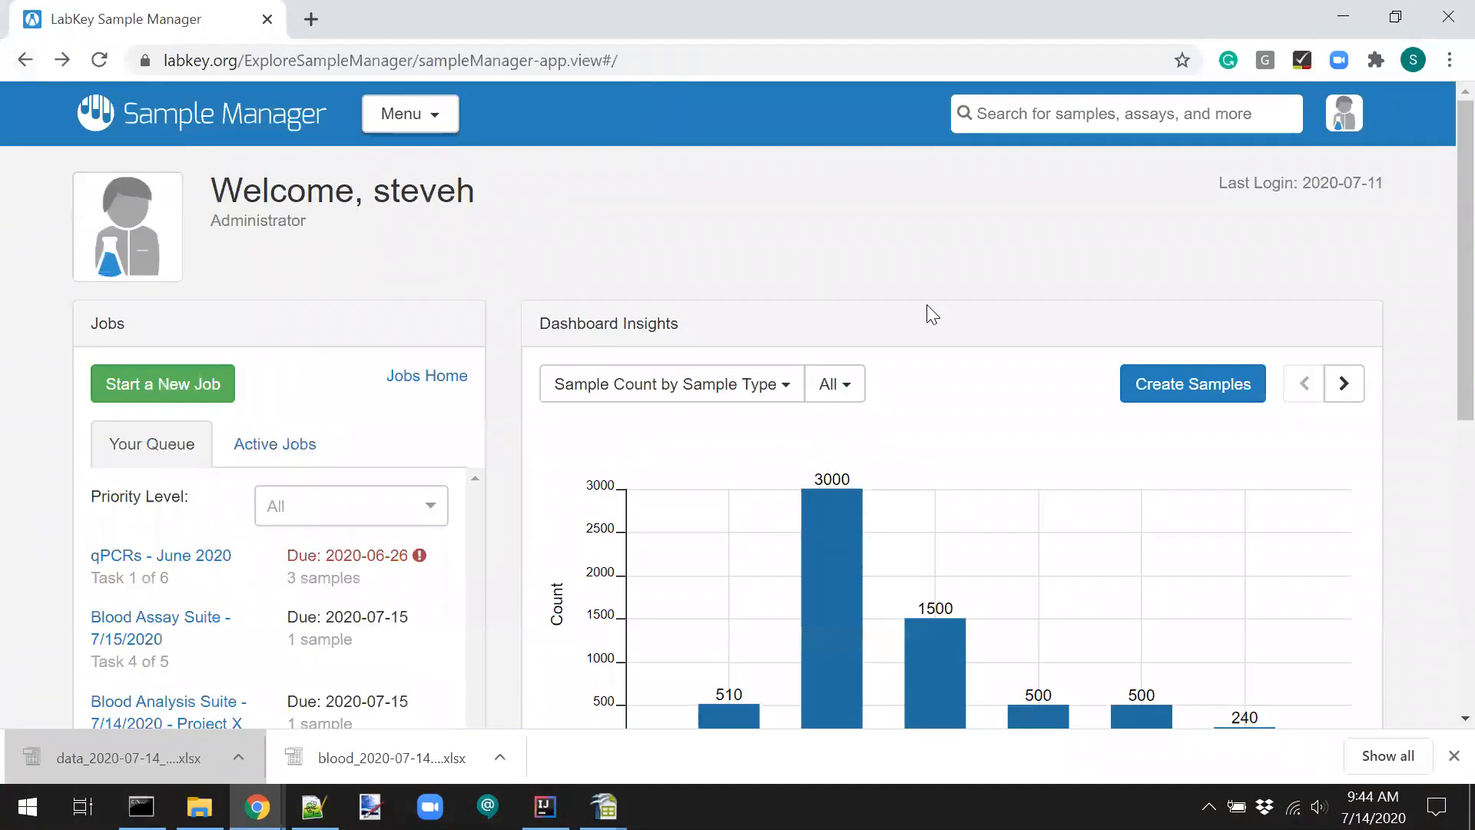
Go to the Sample Types overview and start creating a new sample type.
left_click(432, 115)
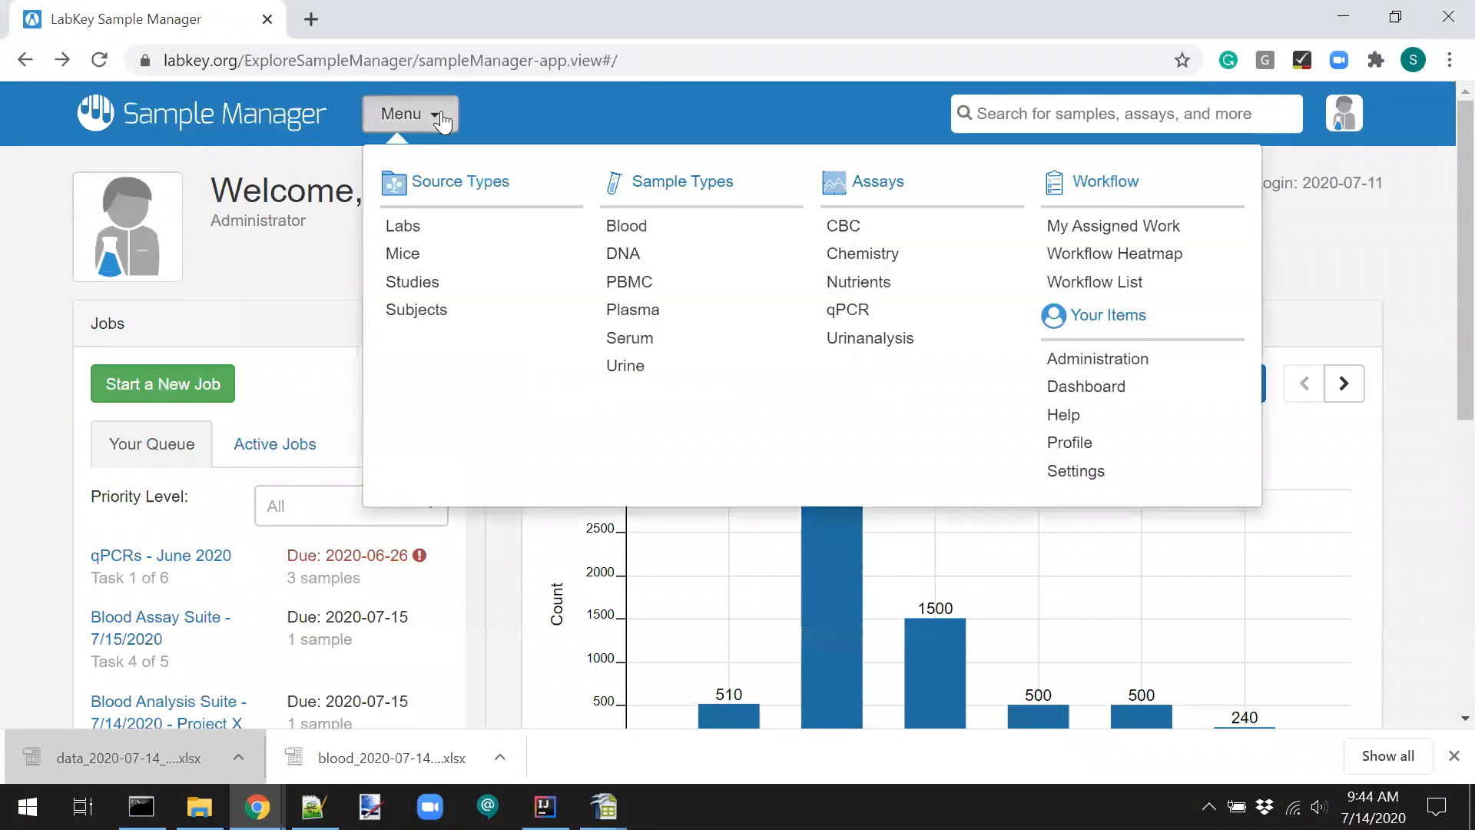
left_click(713, 196)
left_click(1340, 244)
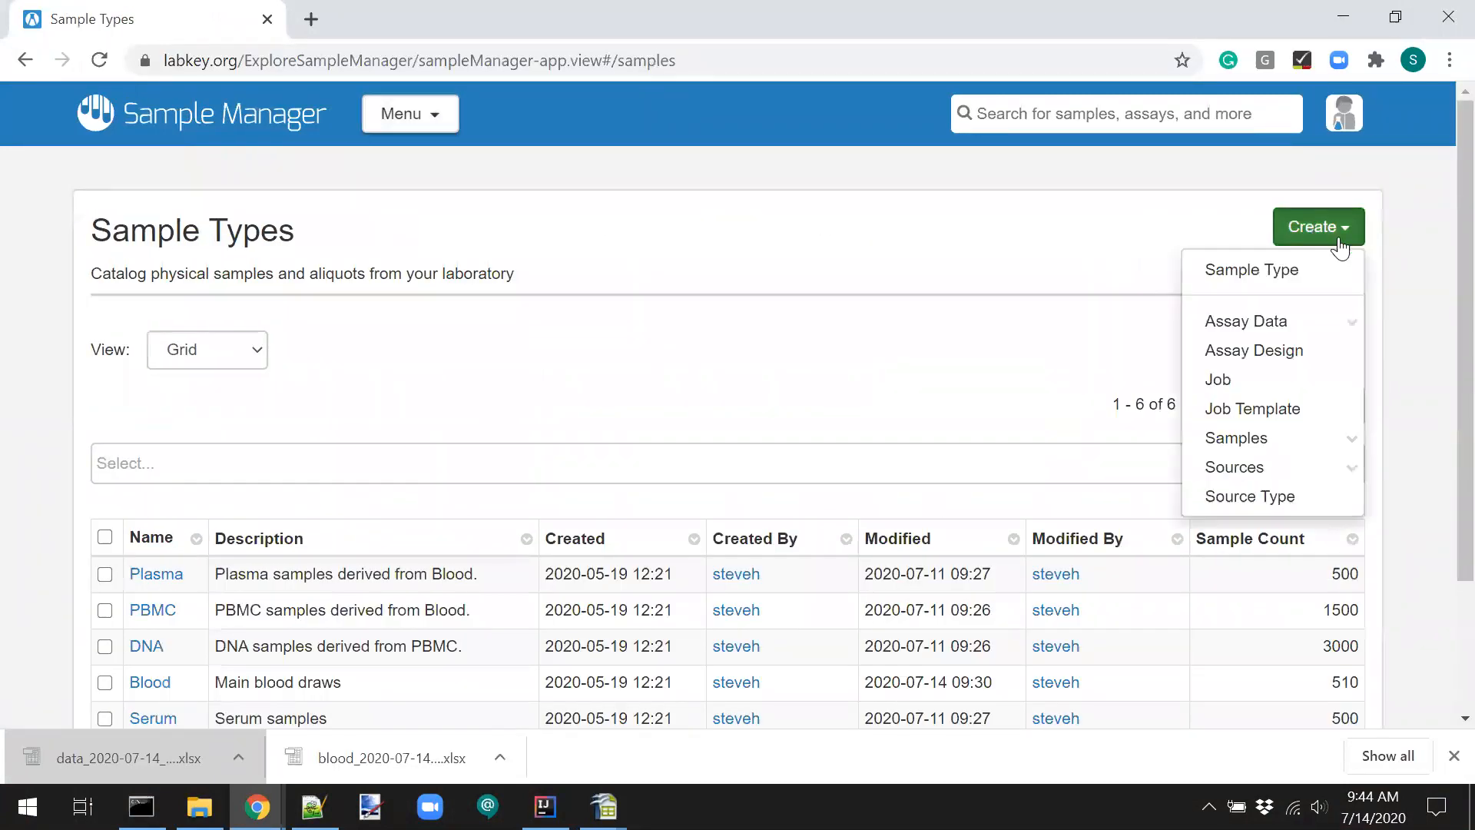
left_click(1267, 273)
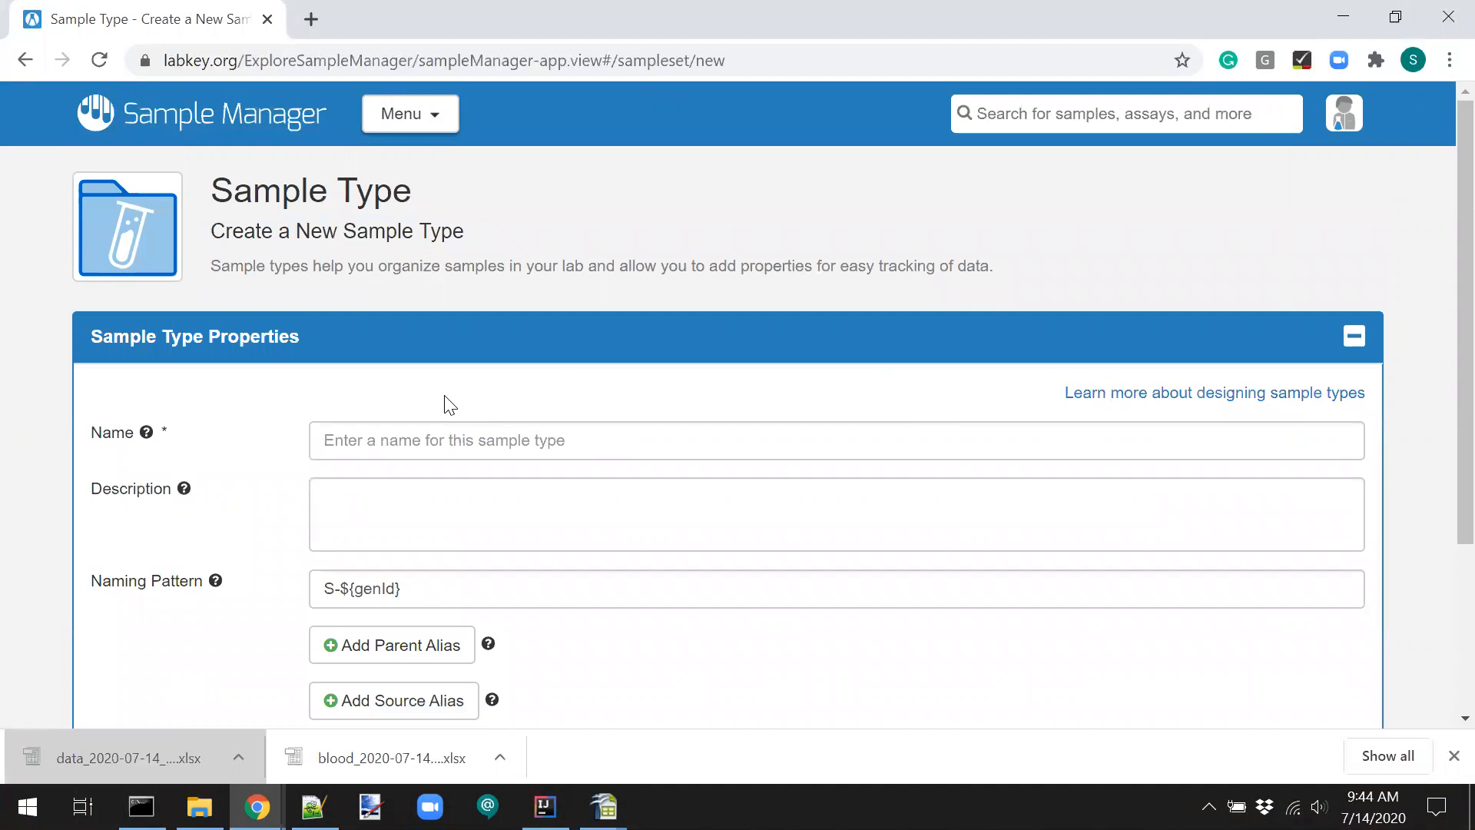
Name the sample type Trees and enter the description "my cuttings and hybrids".
left_click(451, 439)
type("Trees")
left_click(197, 530)
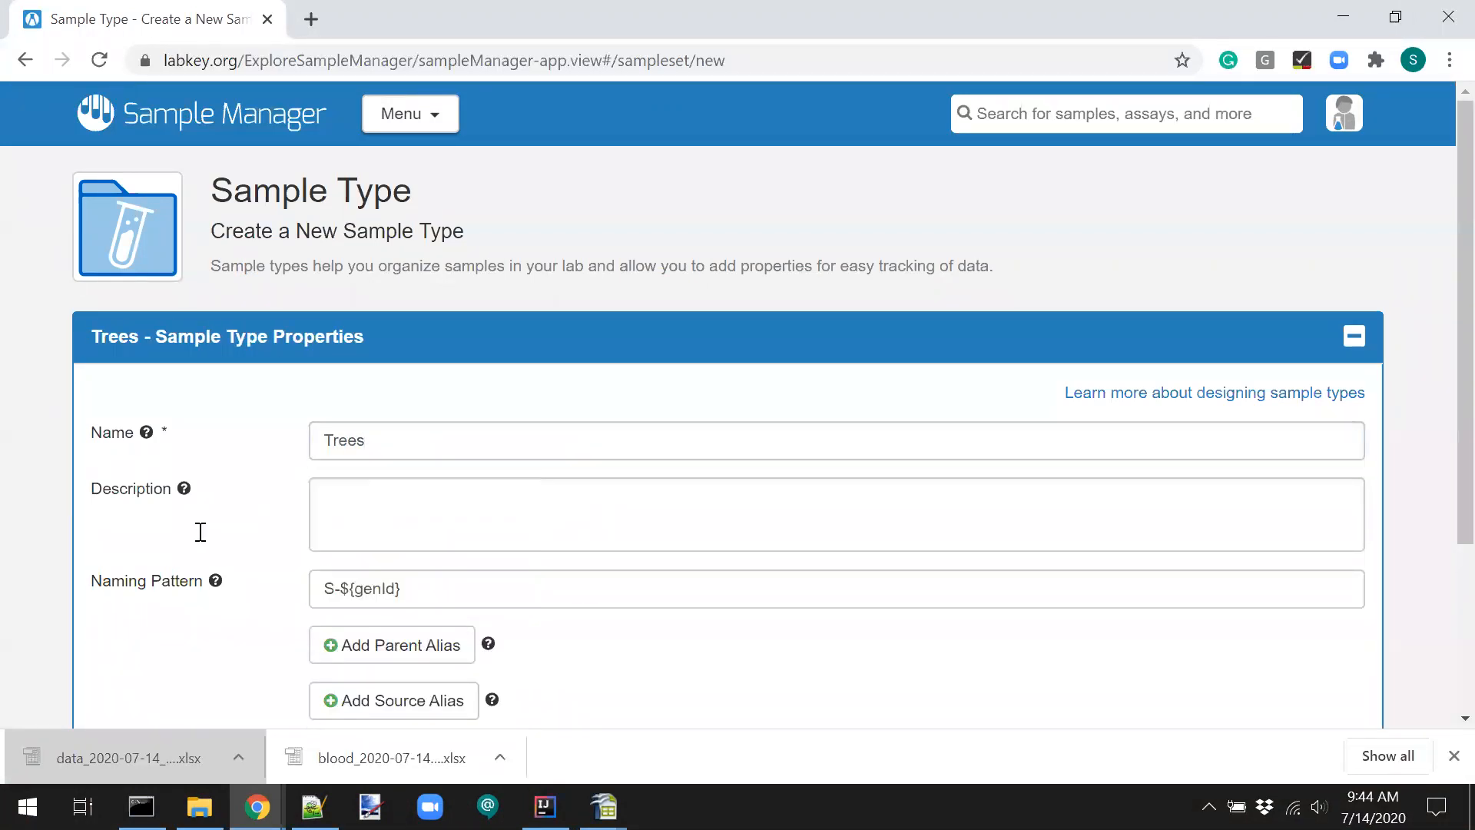
left_click(374, 530)
type("my cuttings and hybrids")
scroll(372, 527, "down", 2)
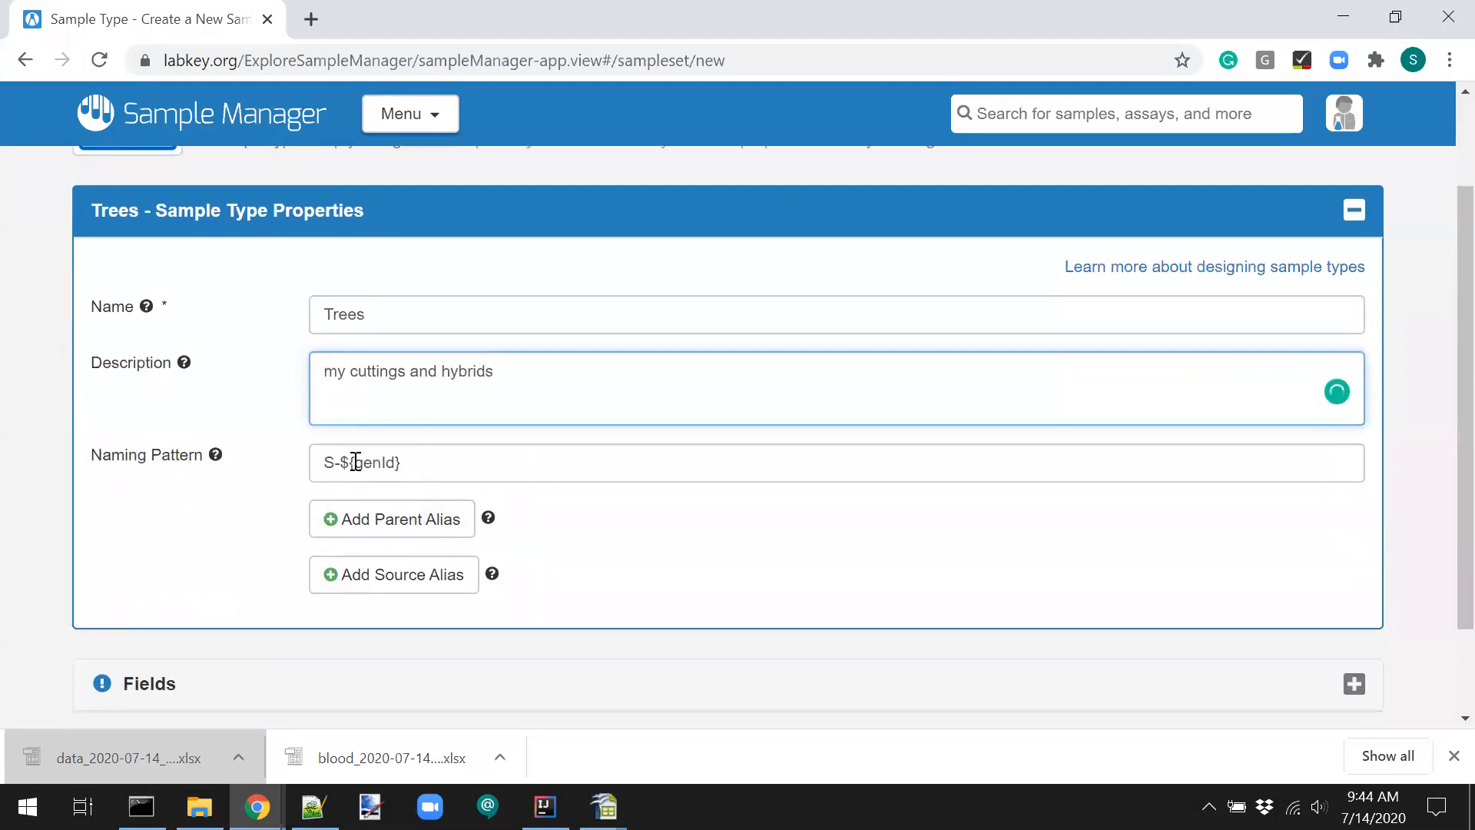
Replace the prefix in the naming pattern so it reads Tree-${genId}.
left_click(336, 463)
key("BackSpace")
type("Tree")
left_click(244, 520)
Expand the sample type's field definitions and infer the fields from Trees.xls in the SM Webinar July 2020 folder.
scroll(245, 522, "down", 2)
scroll(246, 523, "down", 1)
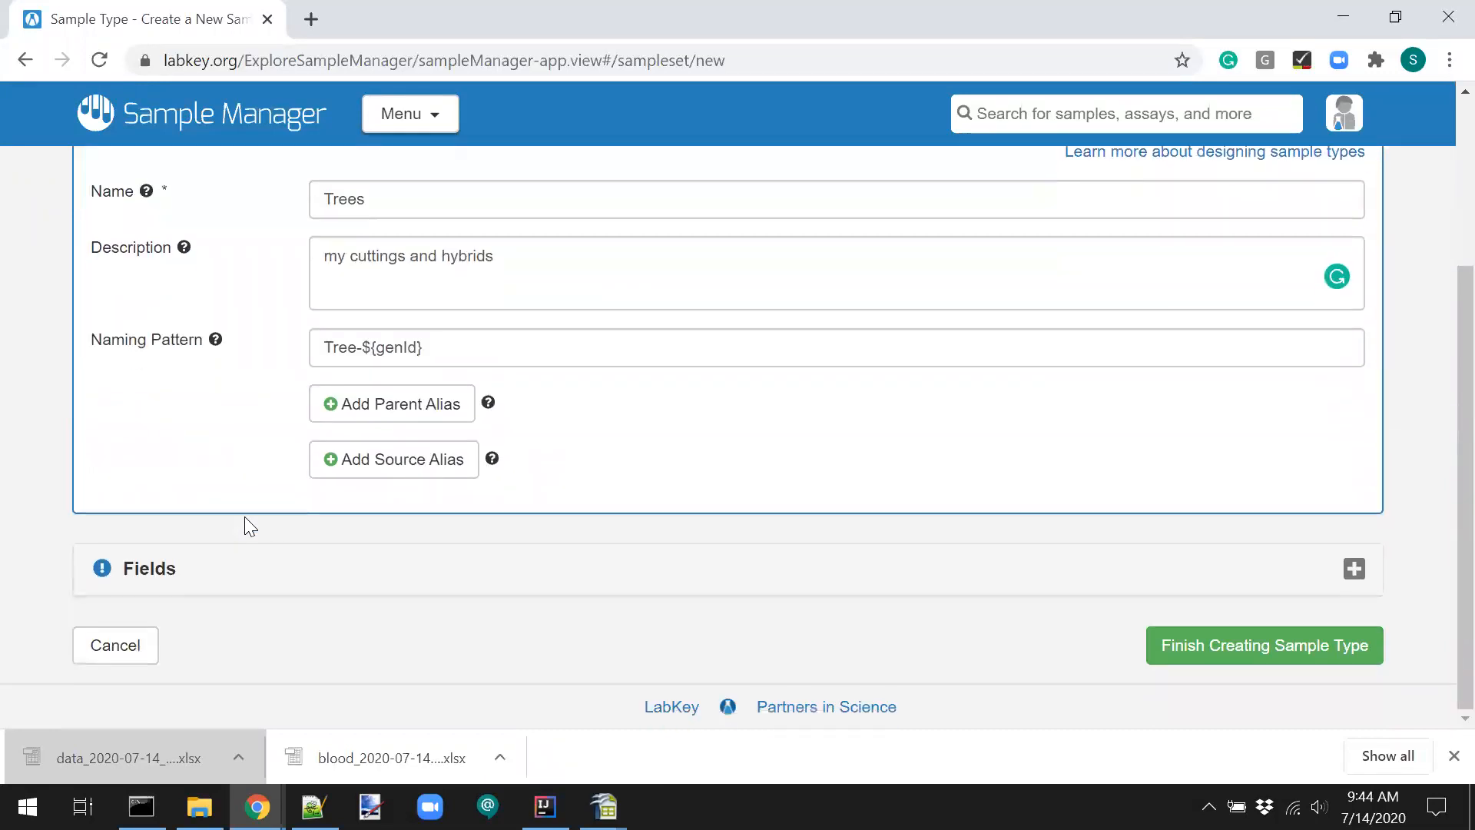
left_click(222, 586)
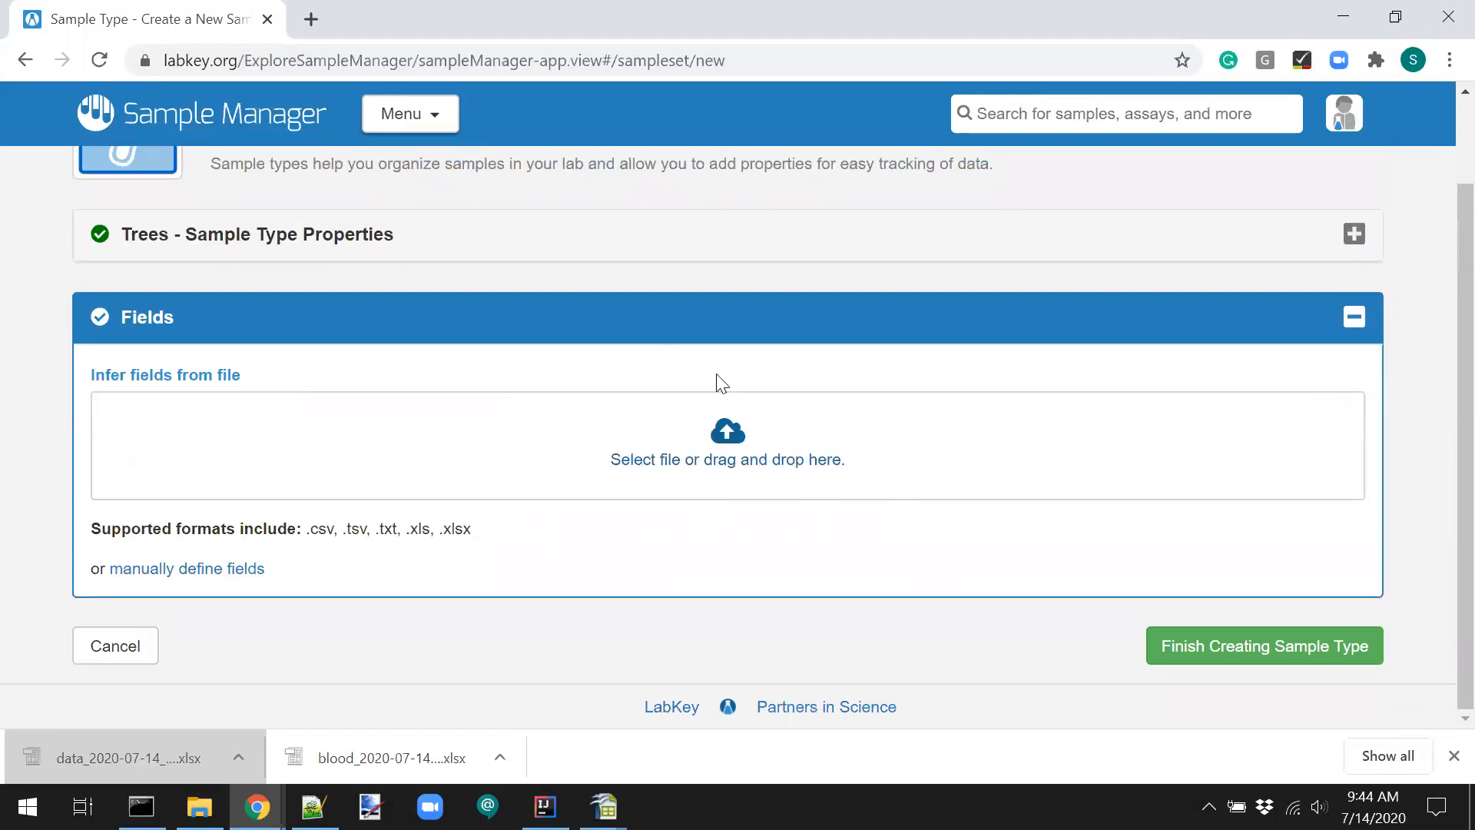
key("alt+Tab")
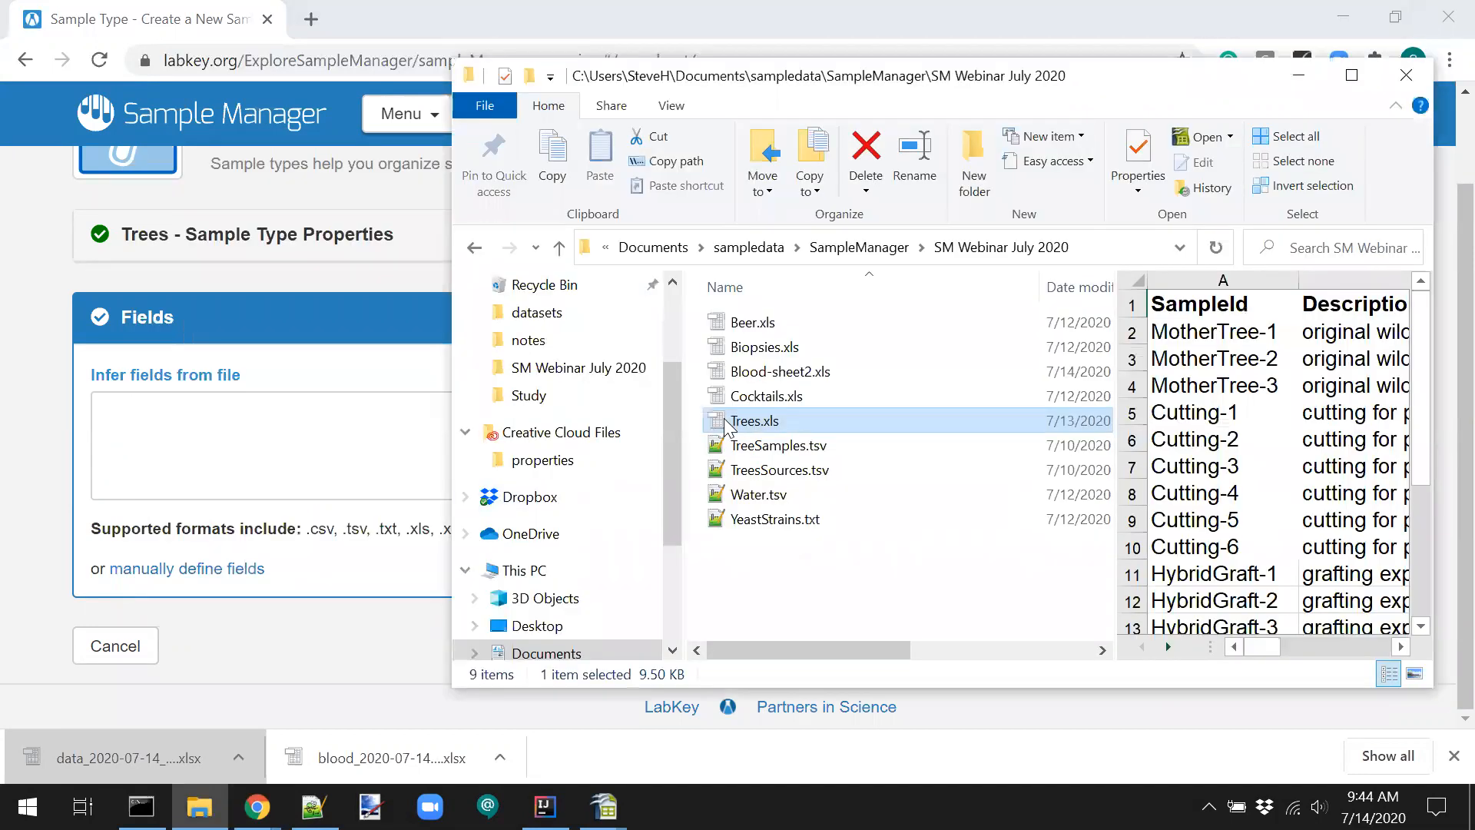
left_click_drag(722, 421, 323, 455)
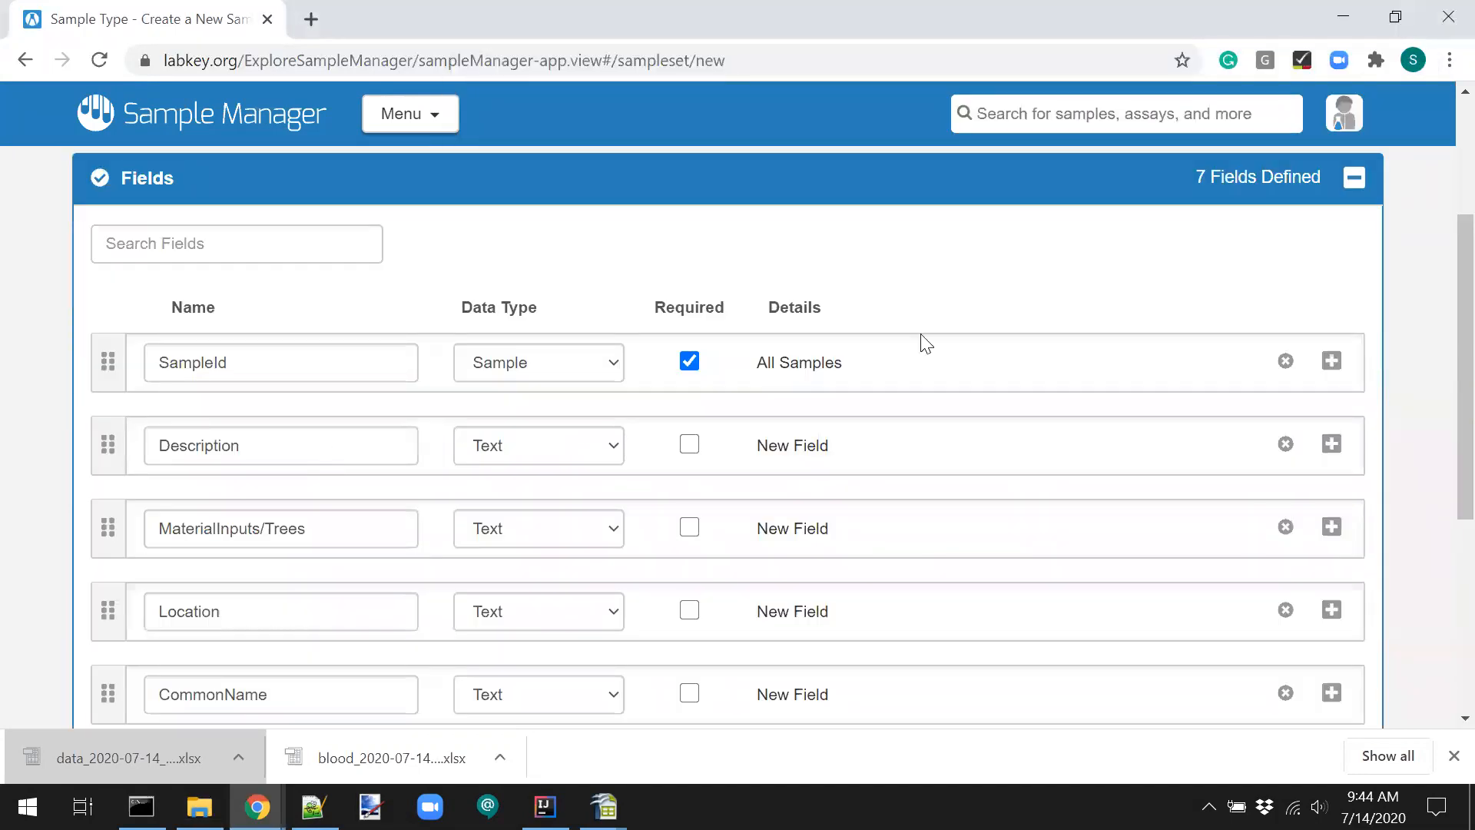
Remove the SampleId, Description and MaterialInputs/Trees fields, and finish creating the sample type.
left_click(1286, 362)
left_click(1286, 363)
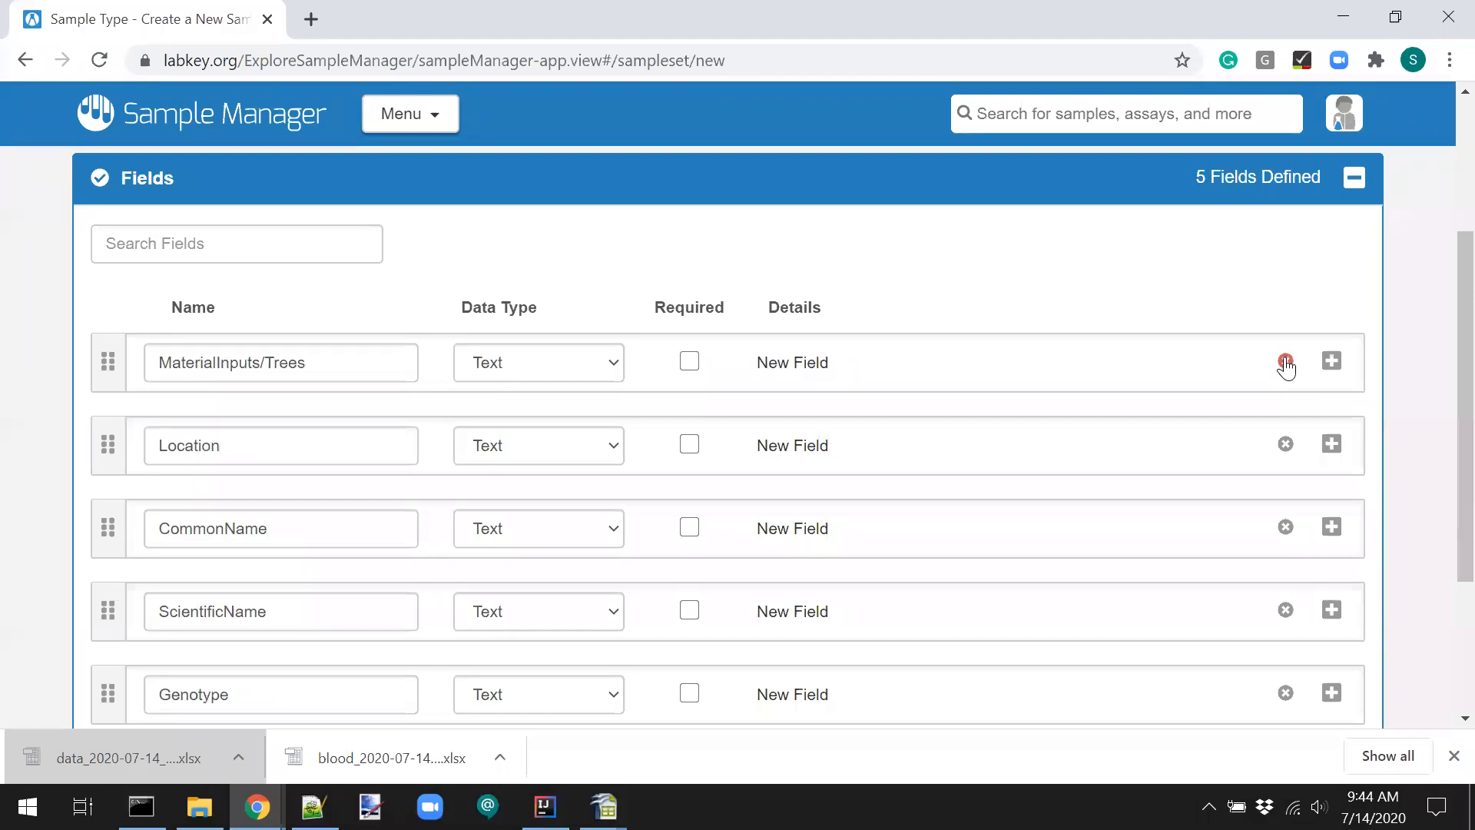
left_click(1287, 363)
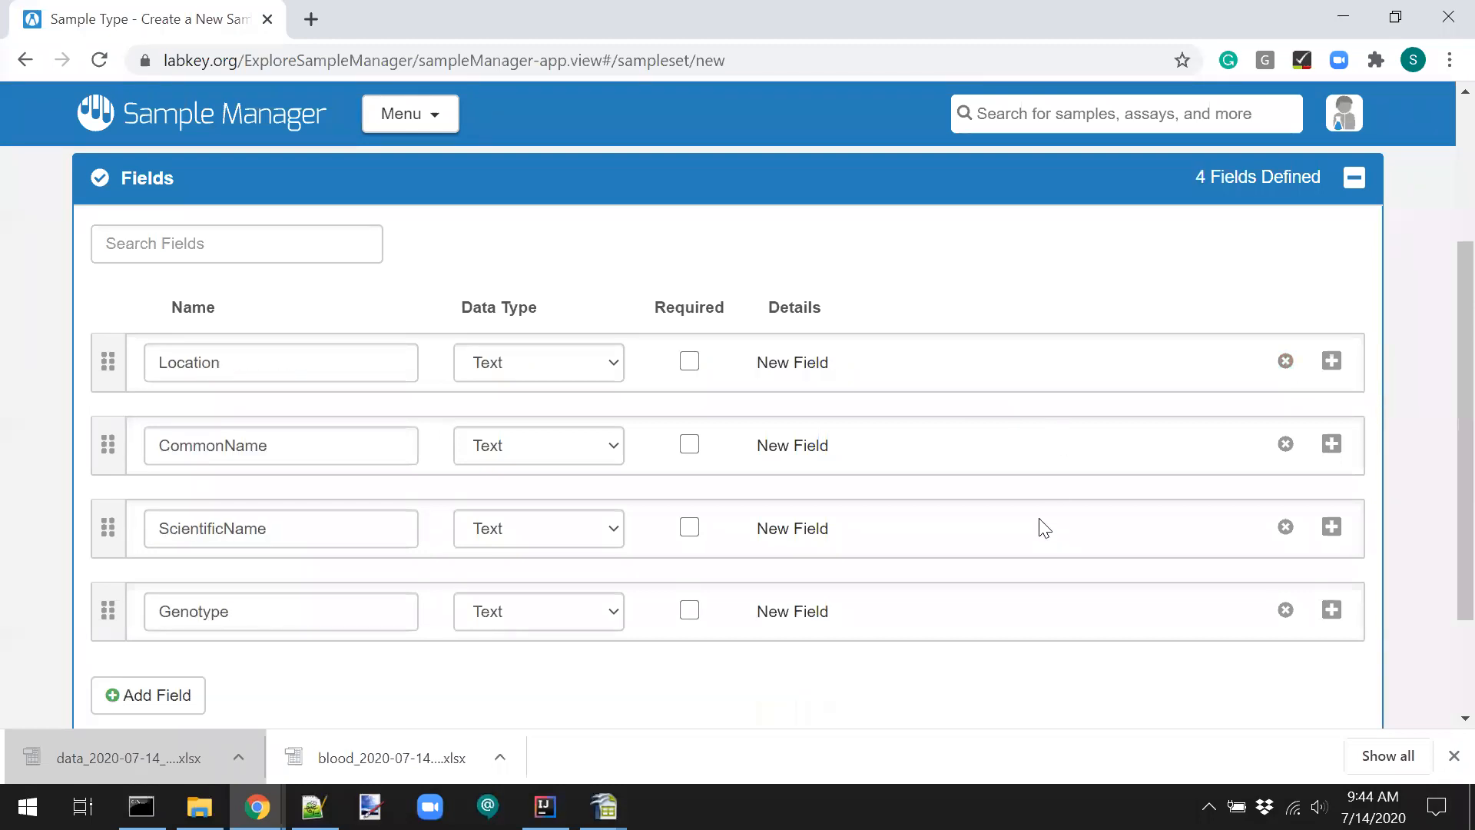
scroll(1039, 520, "down", 1)
scroll(648, 445, "up", 1)
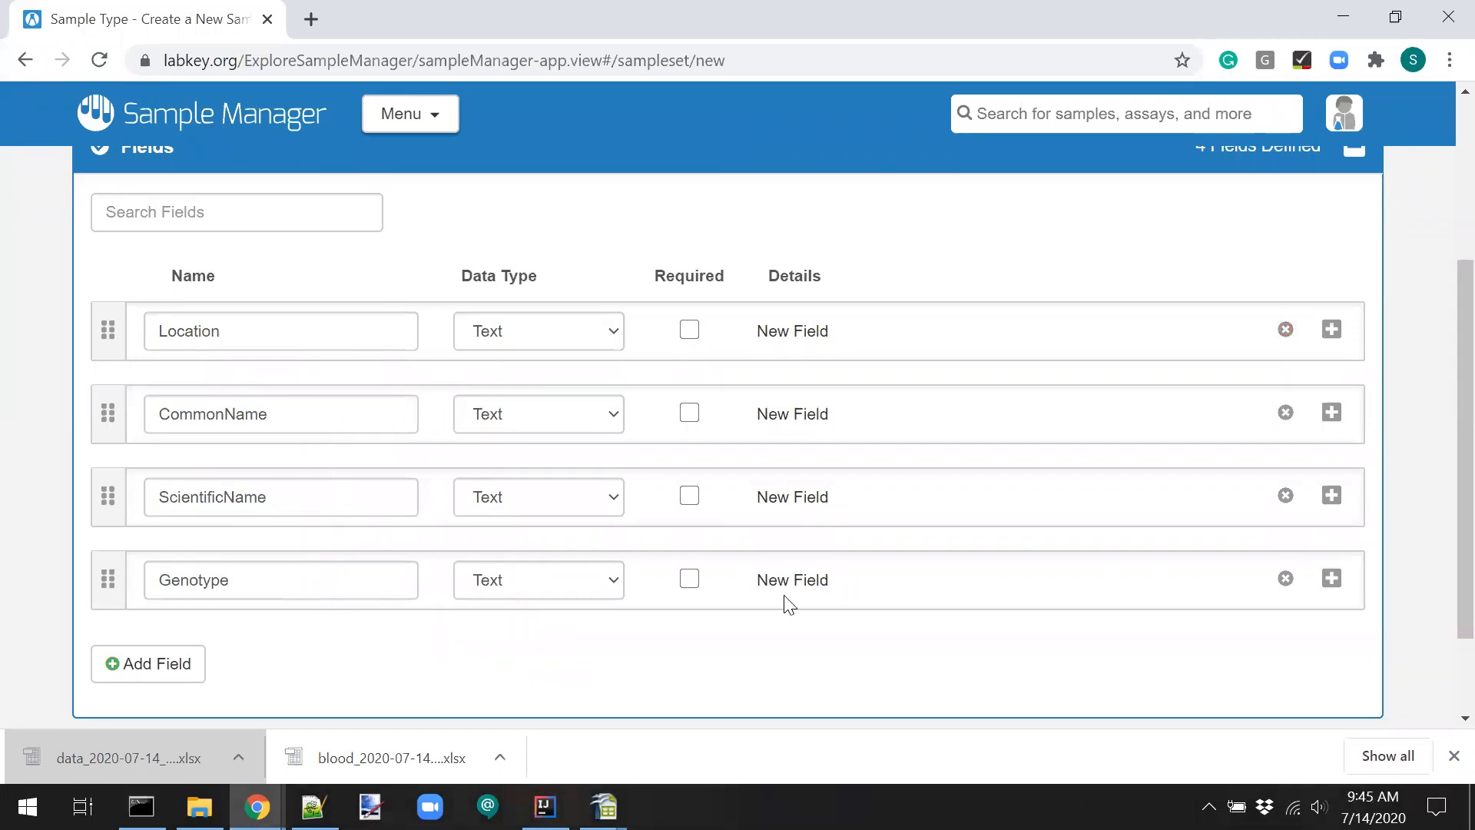
scroll(994, 686, "down", 2)
left_click(1269, 648)
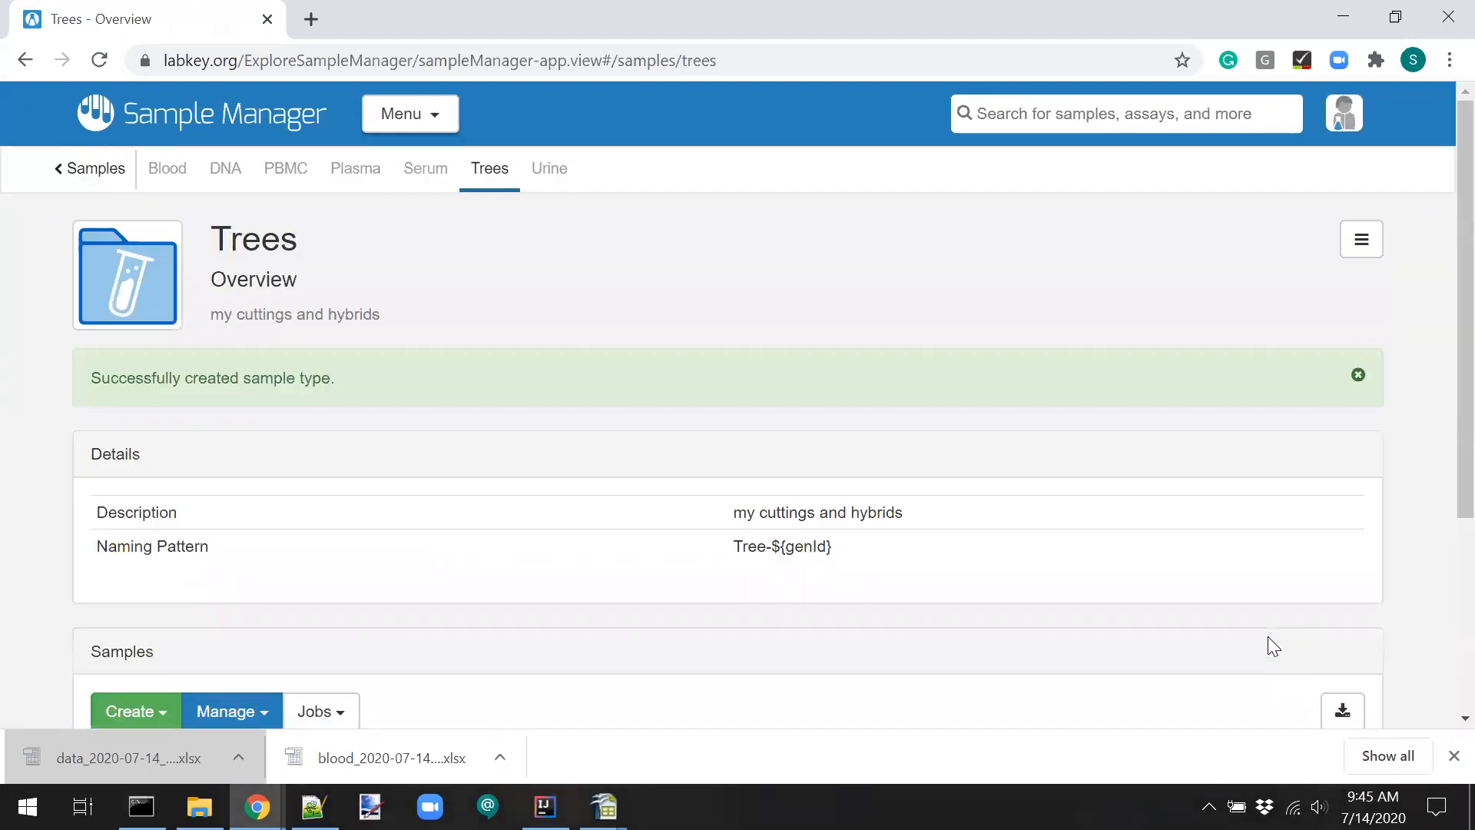
Import the samples from Trees.xls into the Trees sample type.
scroll(386, 608, "down", 4)
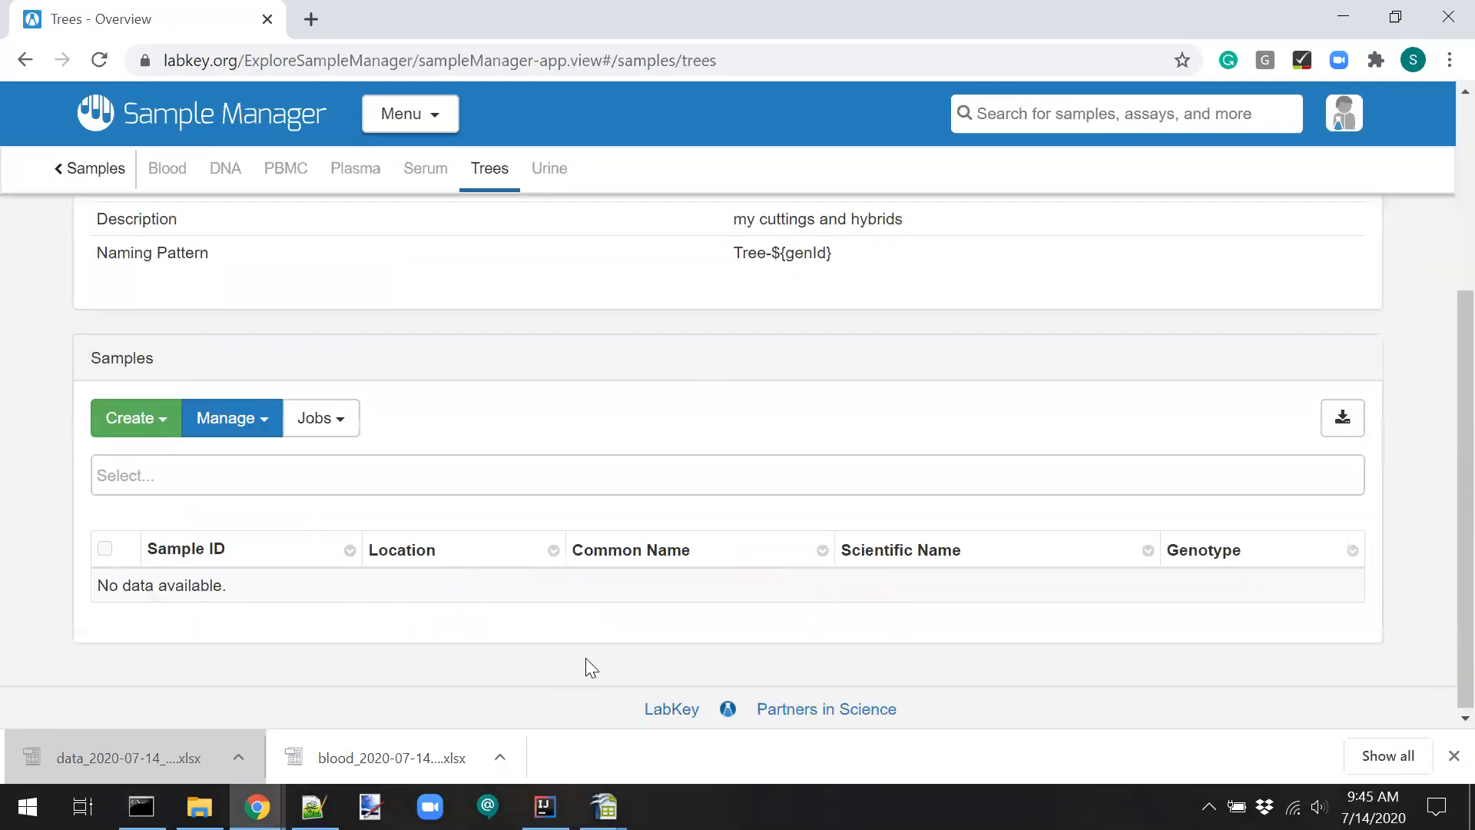
left_click(262, 426)
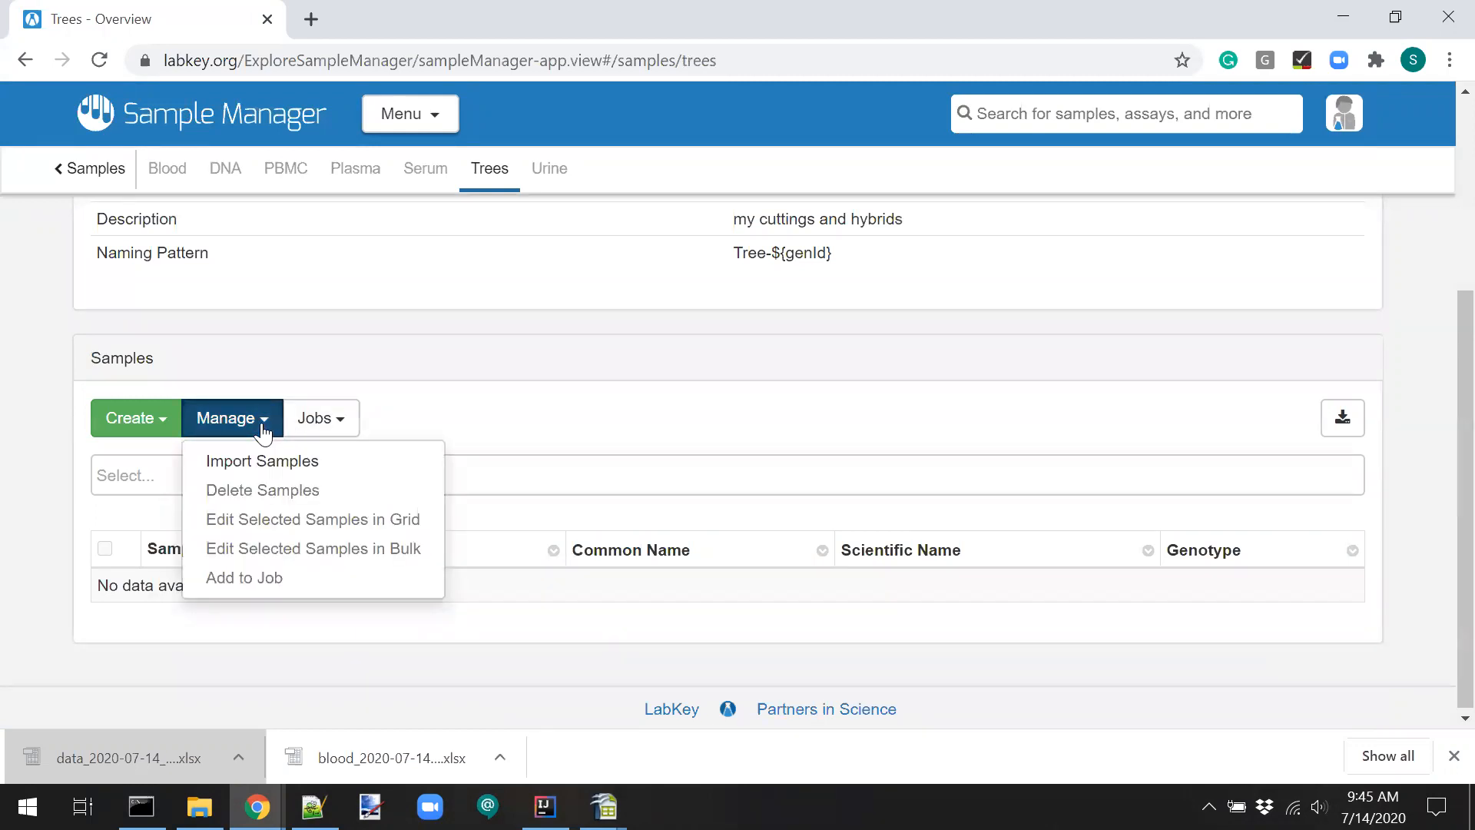
left_click(256, 466)
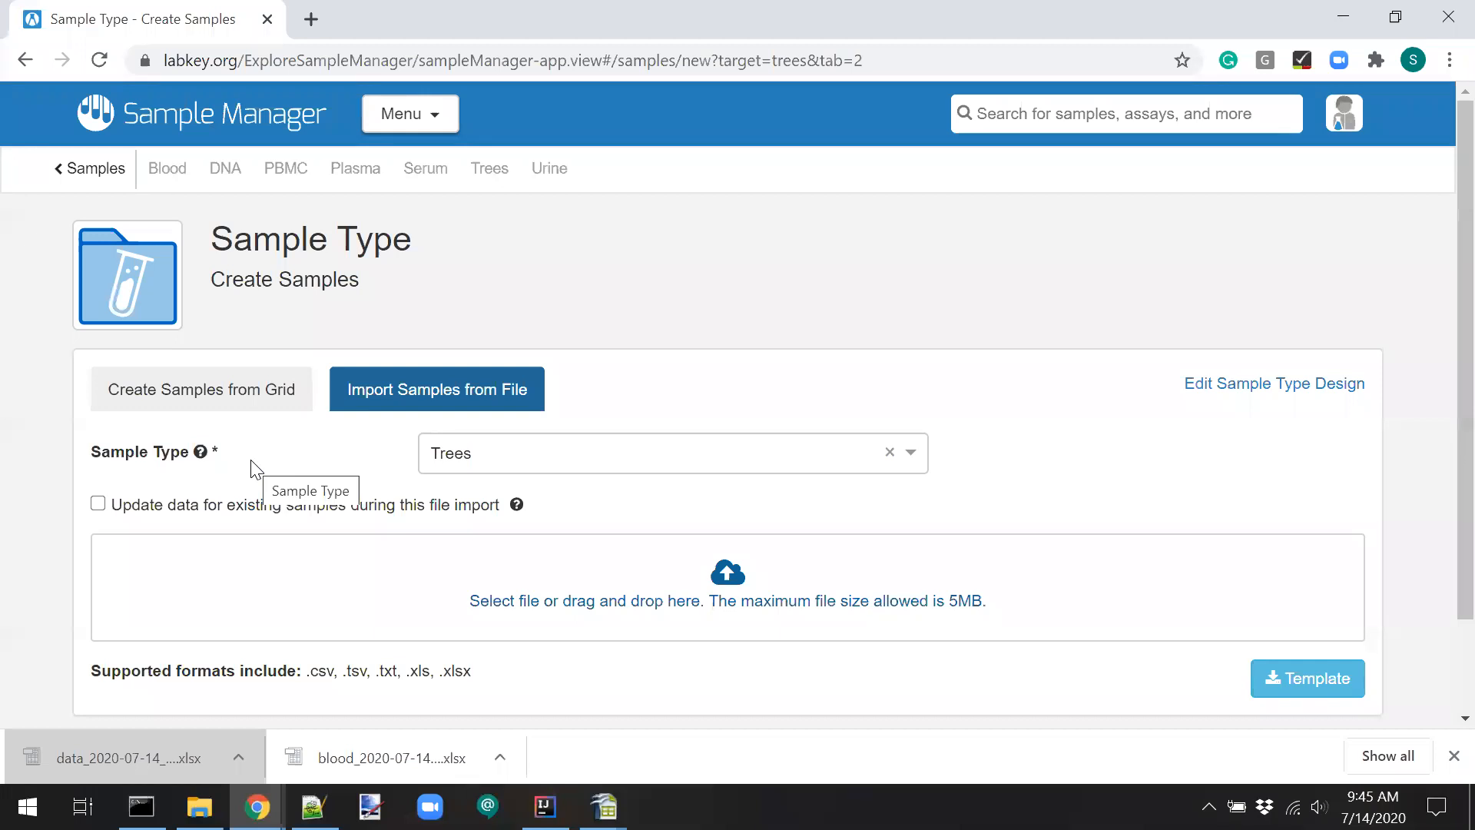
key("alt+Tab")
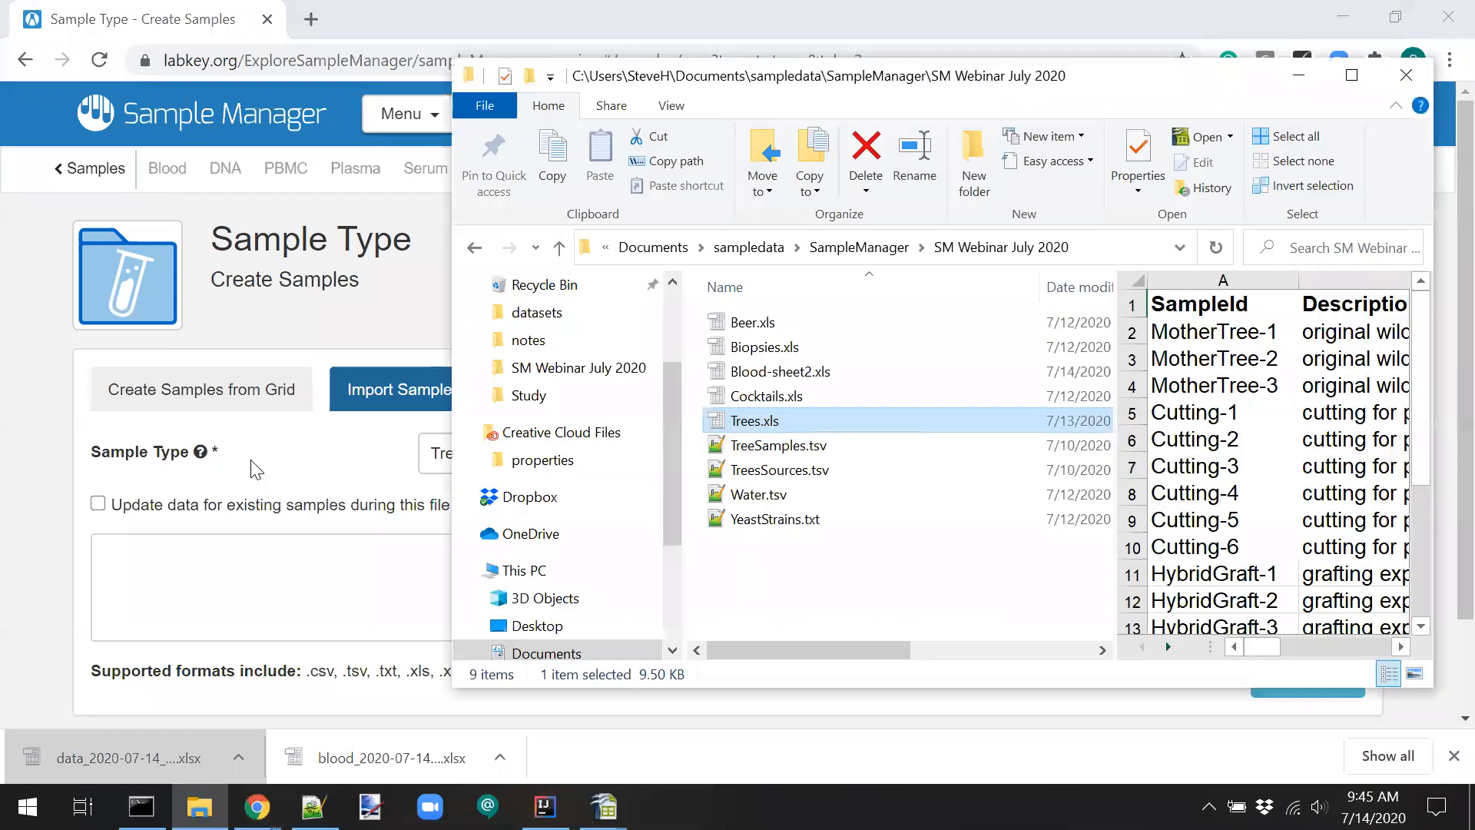
left_click_drag(710, 427, 251, 578)
scroll(254, 584, "down", 4)
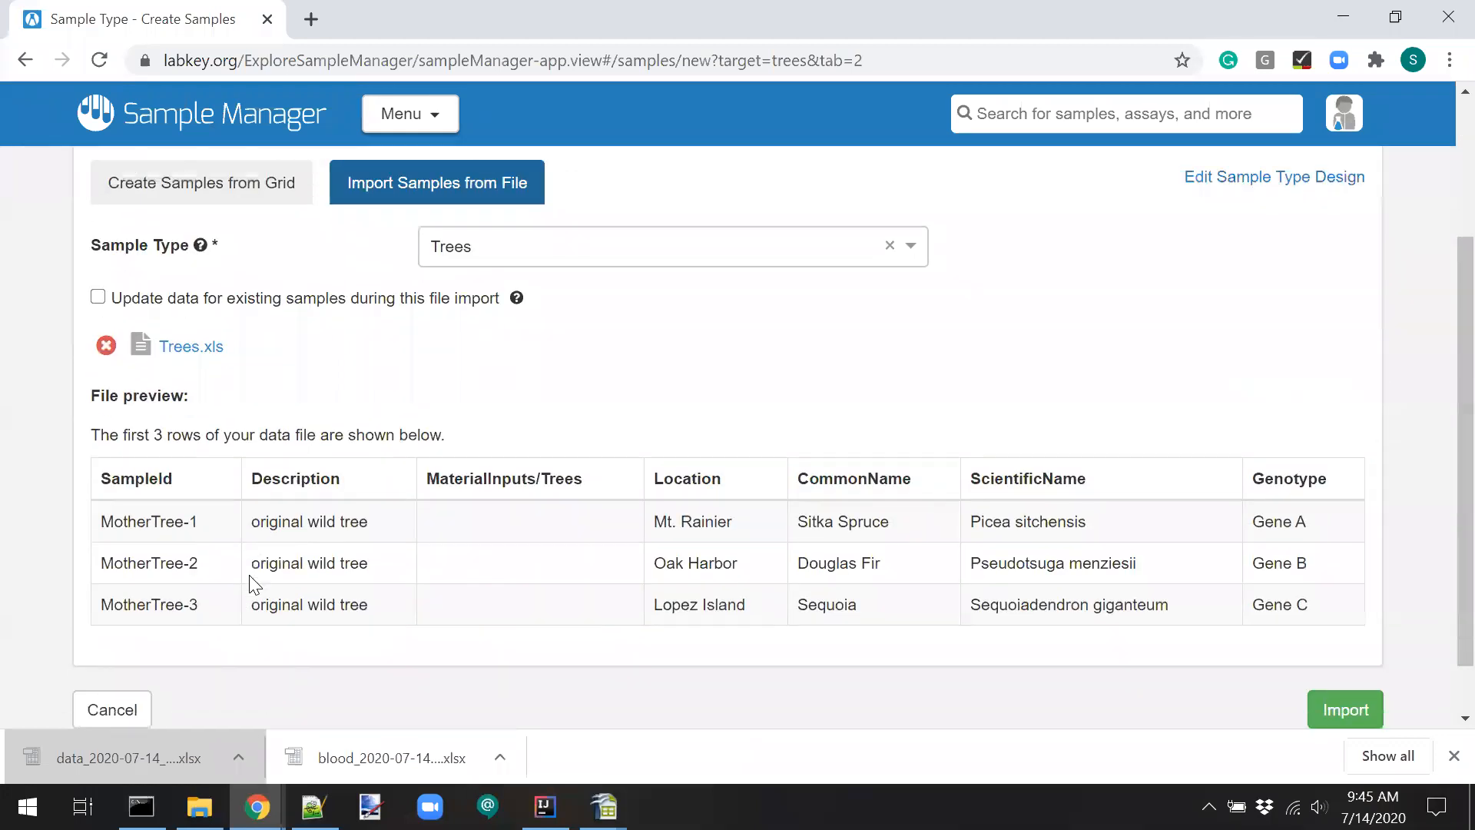
left_click(1358, 646)
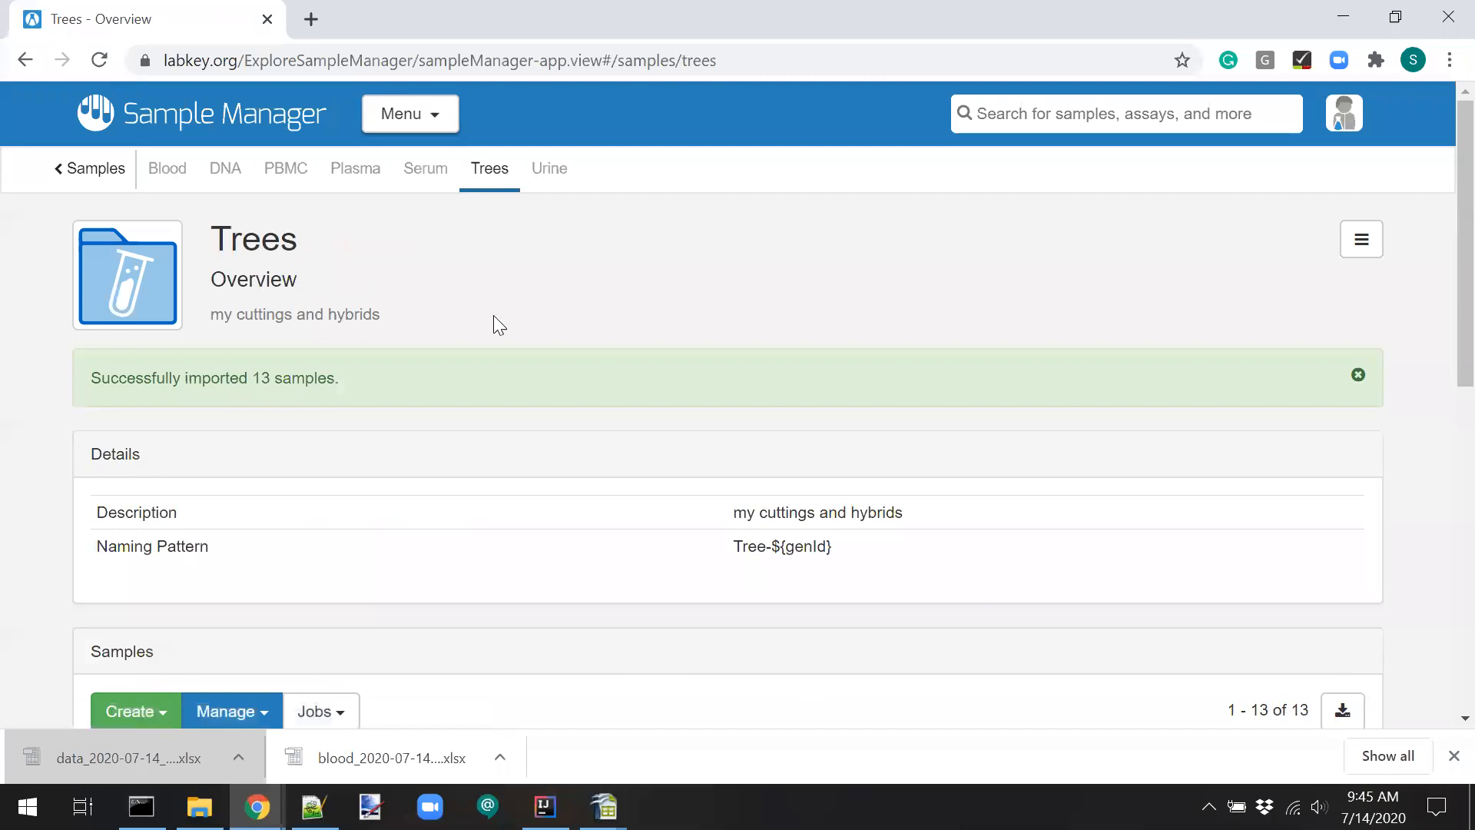
Open the HybridGraft-4 sample from the Trees samples and review its details and source details.
scroll(461, 517, "down", 5)
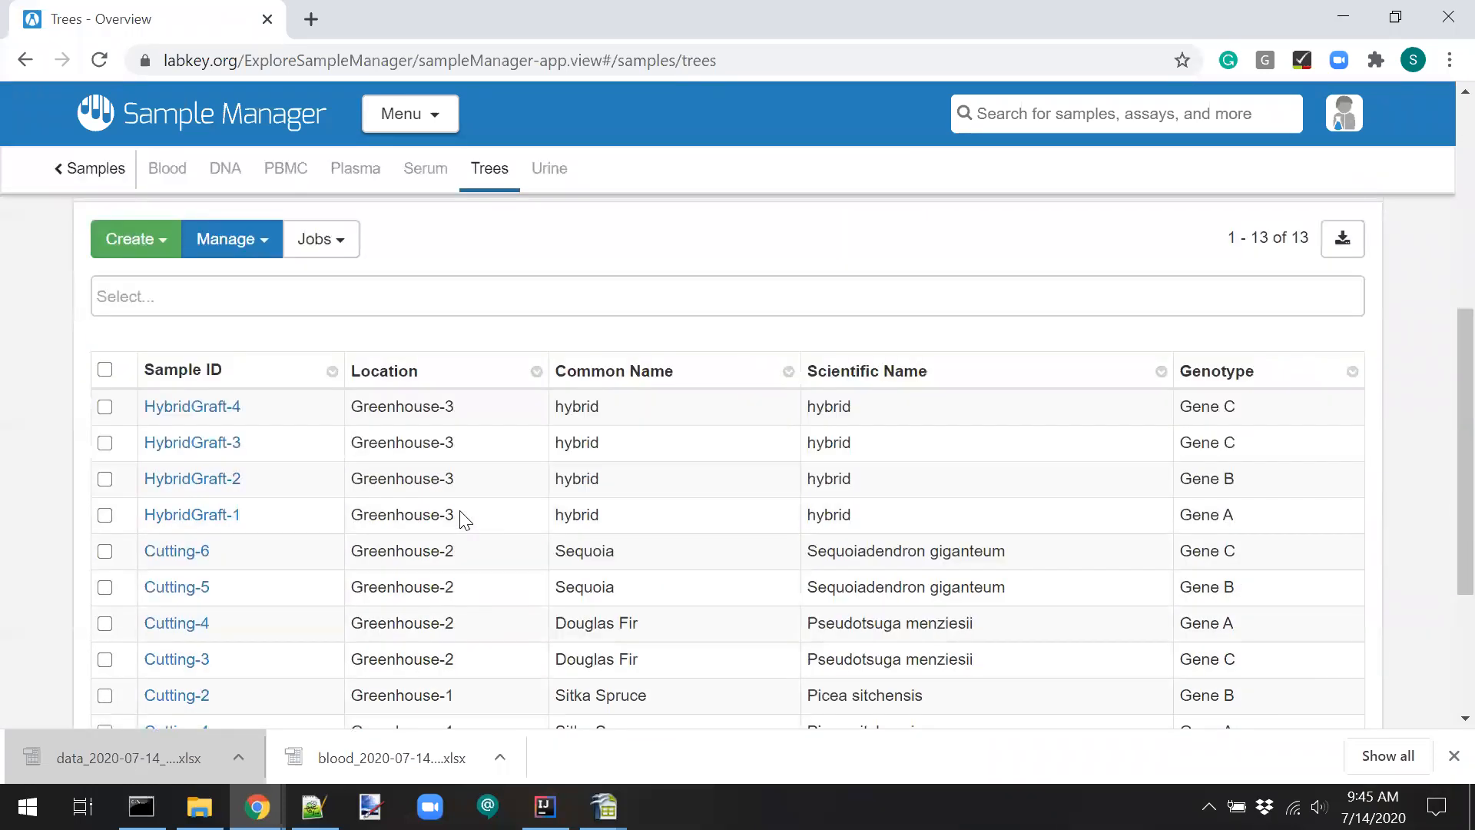
left_click(168, 412)
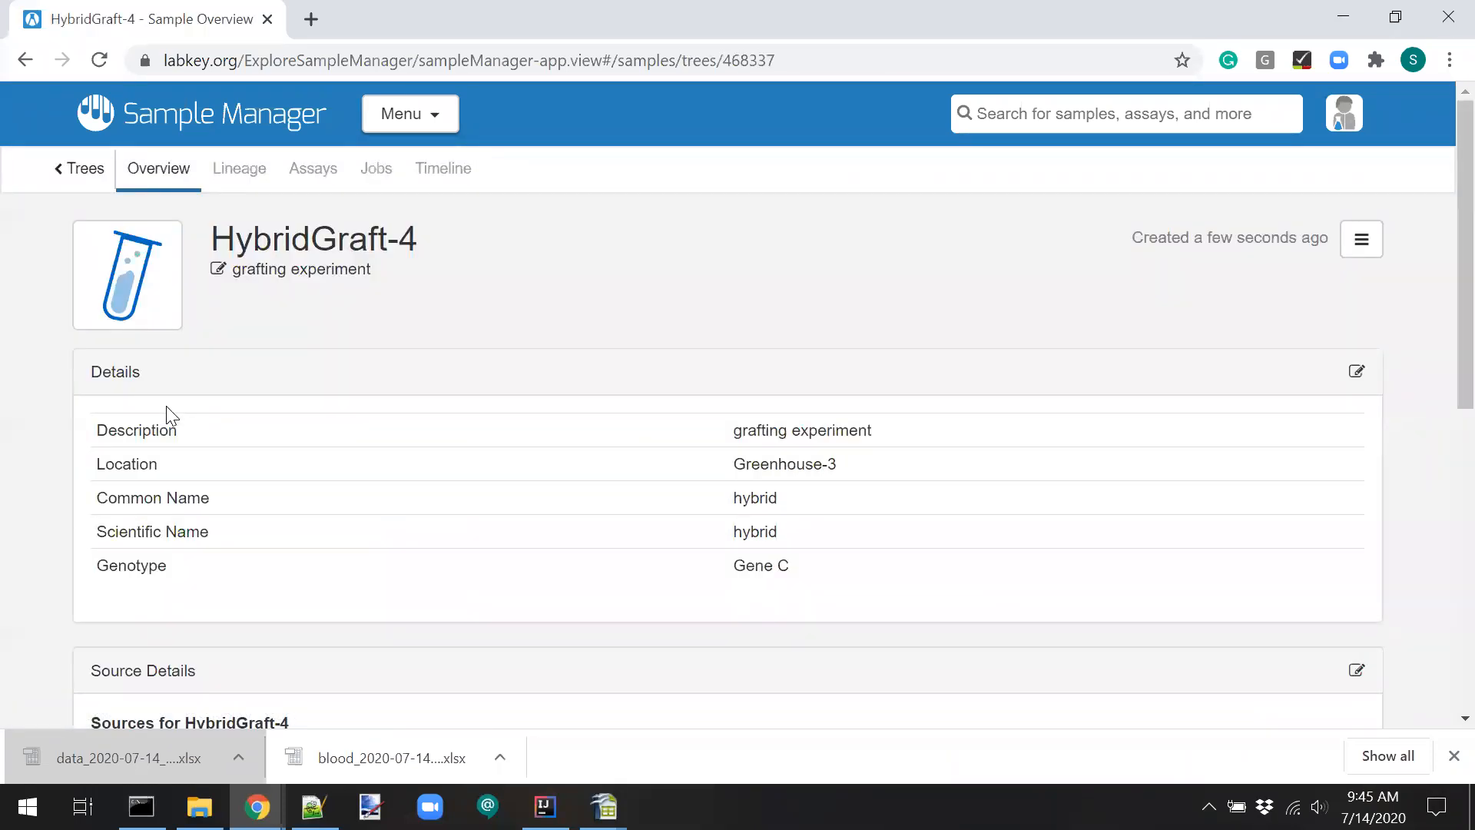
scroll(333, 500, "down", 2)
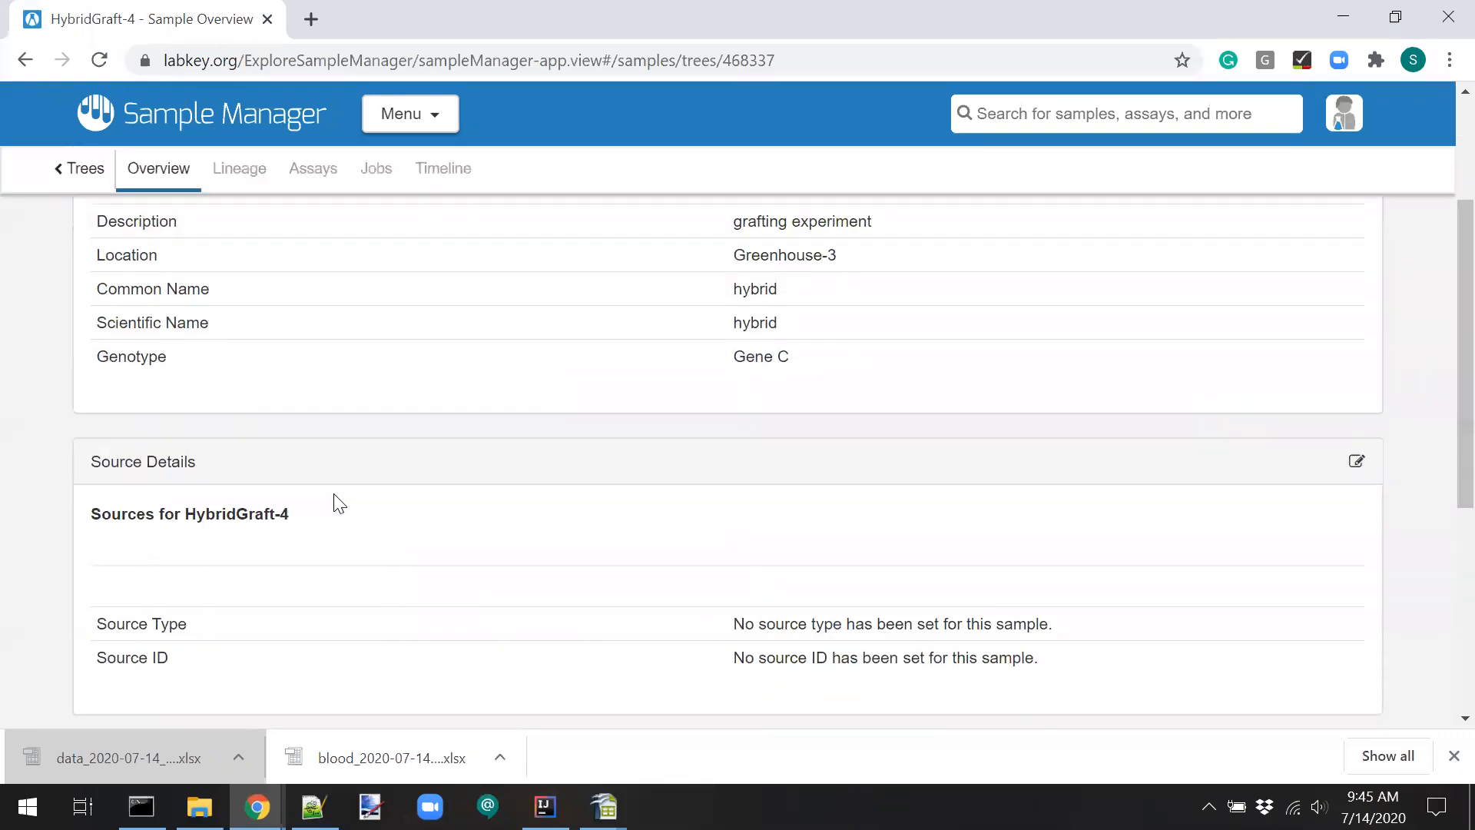
scroll(461, 446, "up", 1)
scroll(514, 380, "up", 2)
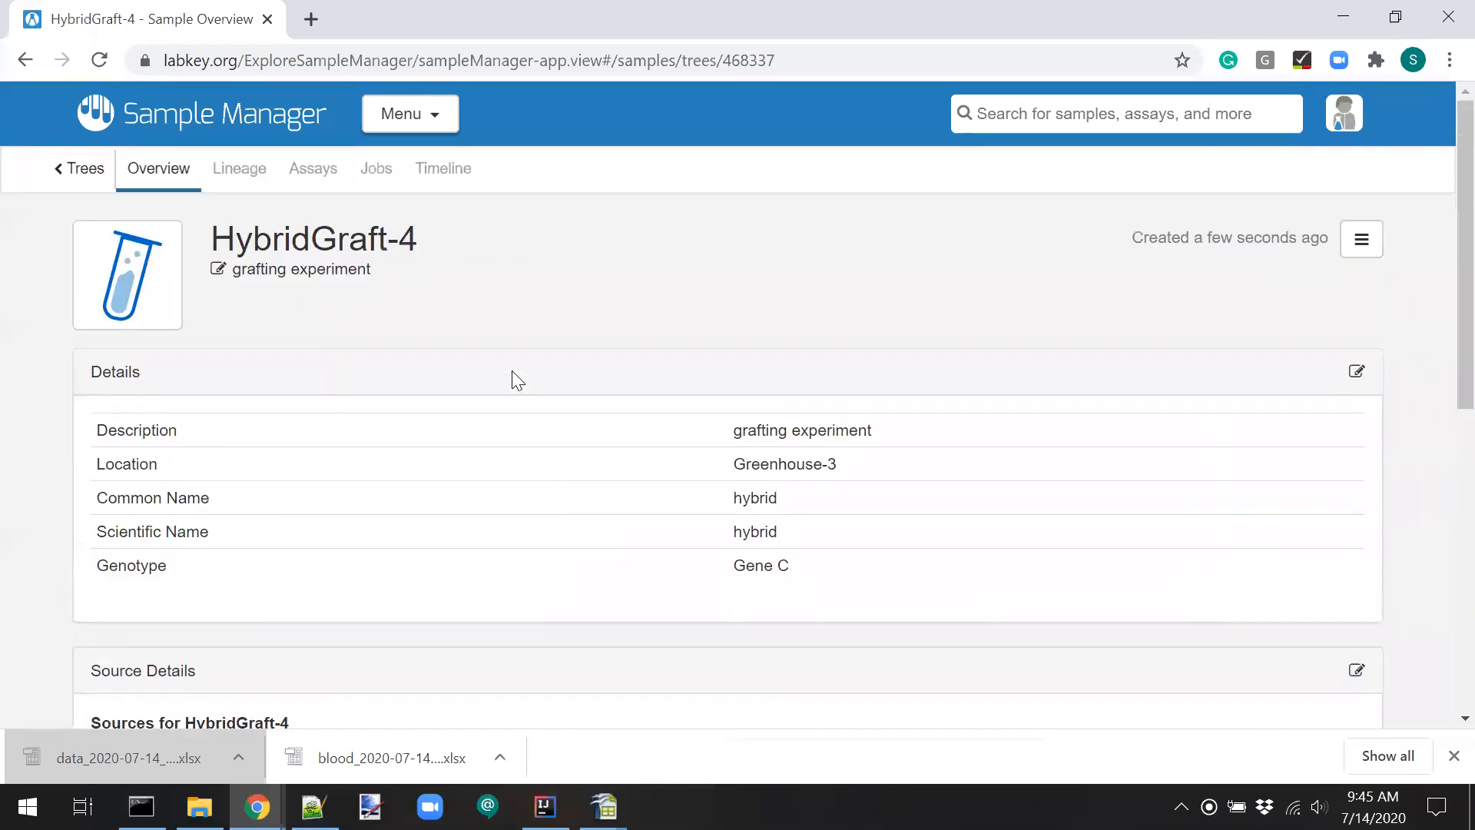
Show HybridGraft-4's lineage graph and select its ancestors MotherTree-1 and MotherTree-3 to inspect their details.
left_click(240, 172)
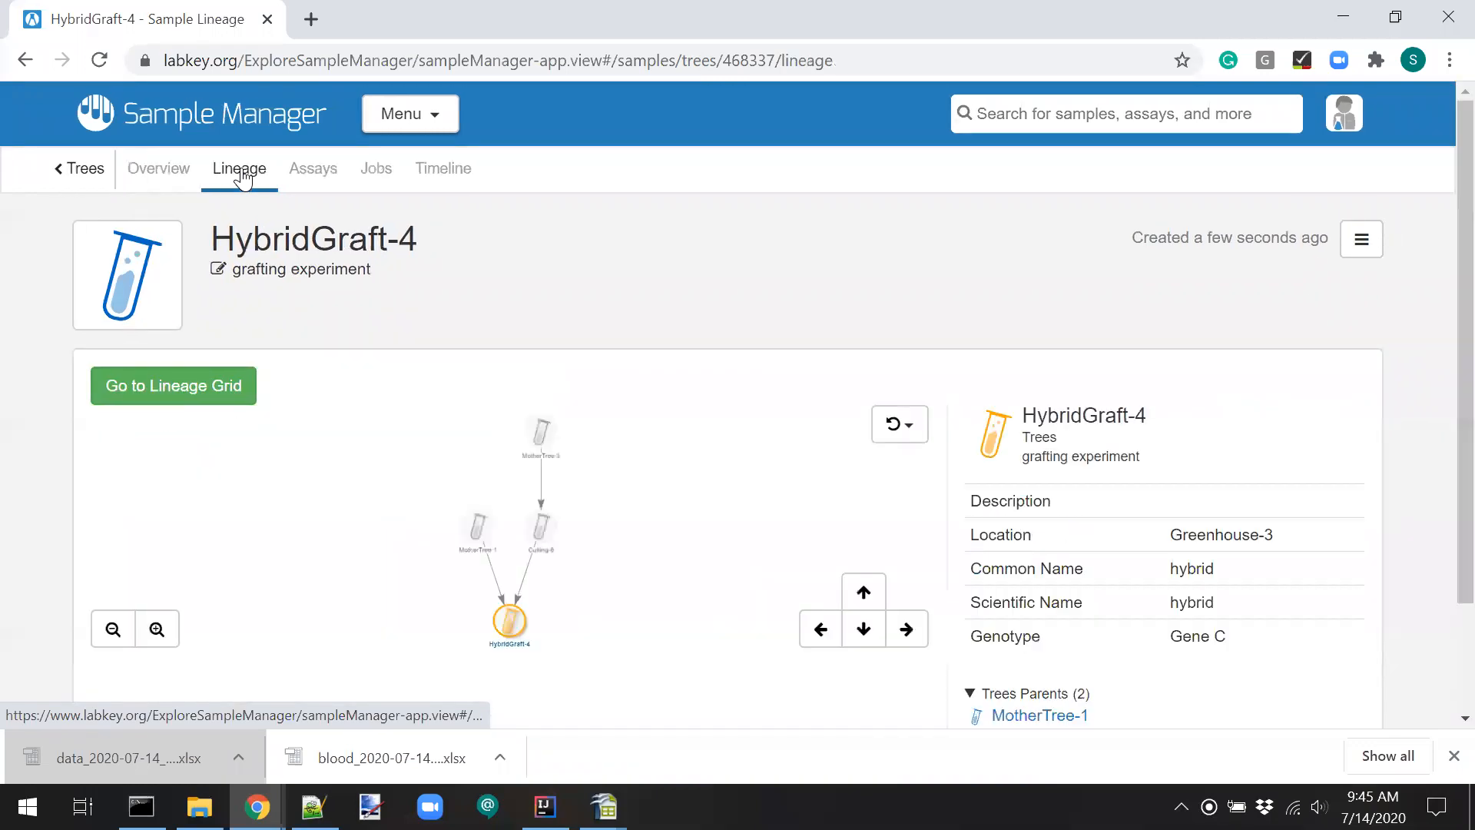
left_click(476, 529)
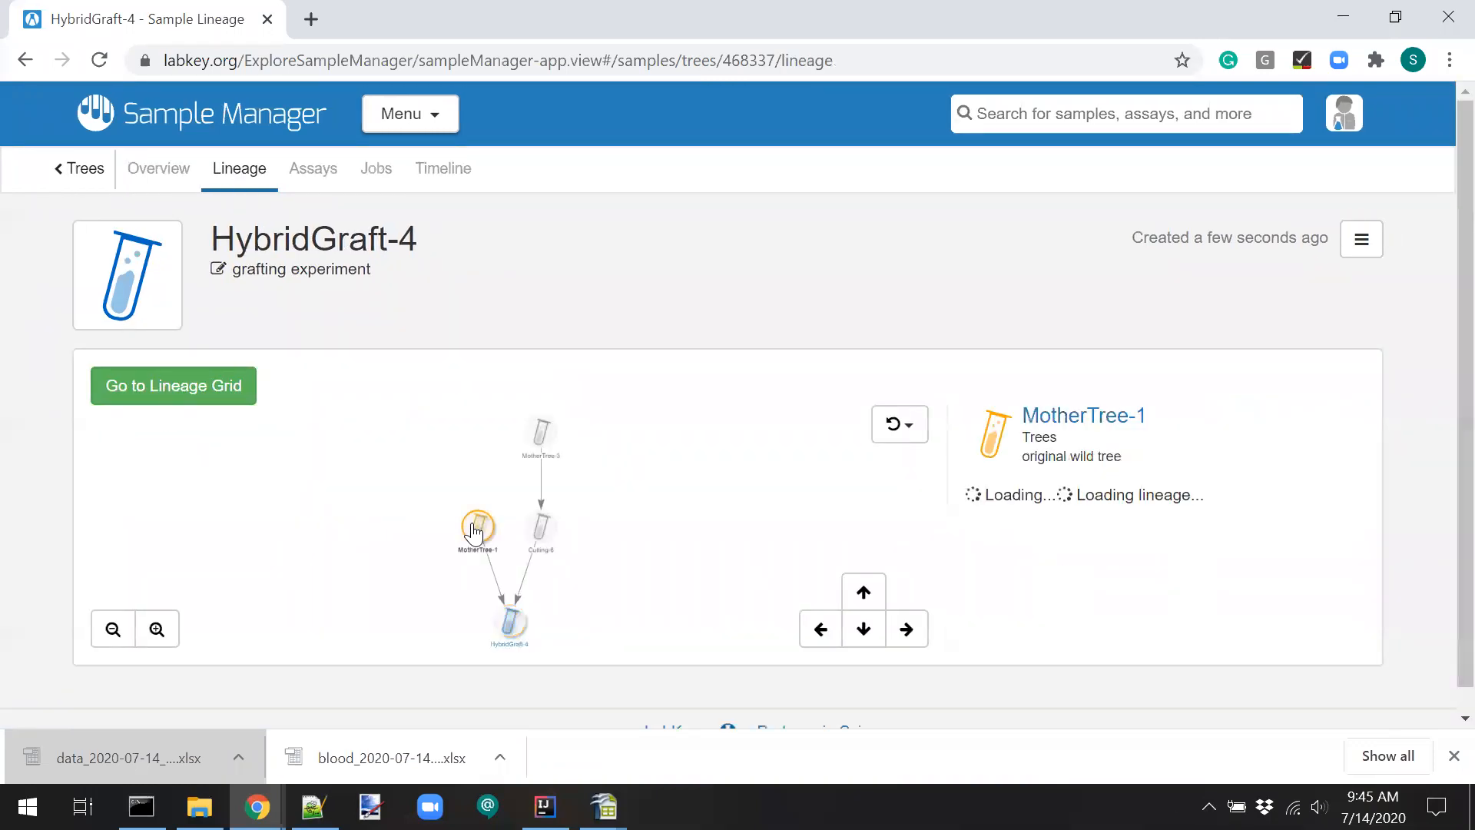
left_click(543, 432)
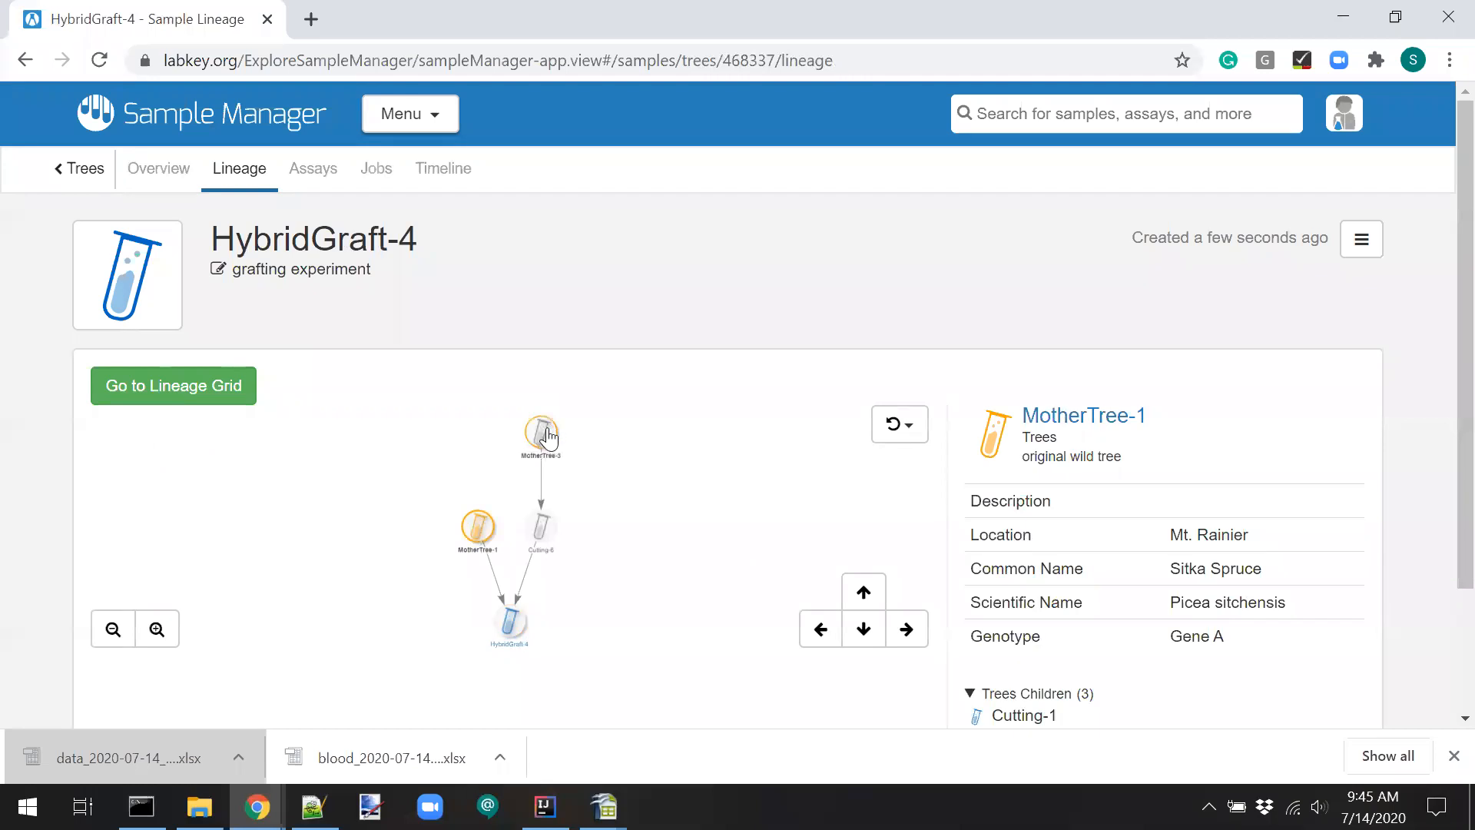
Inspect the details of Cutting-6, MotherTree-3, MotherTree-1 and HybridGraft-4 in HybridGraft-4's lineage graph.
left_click(541, 547)
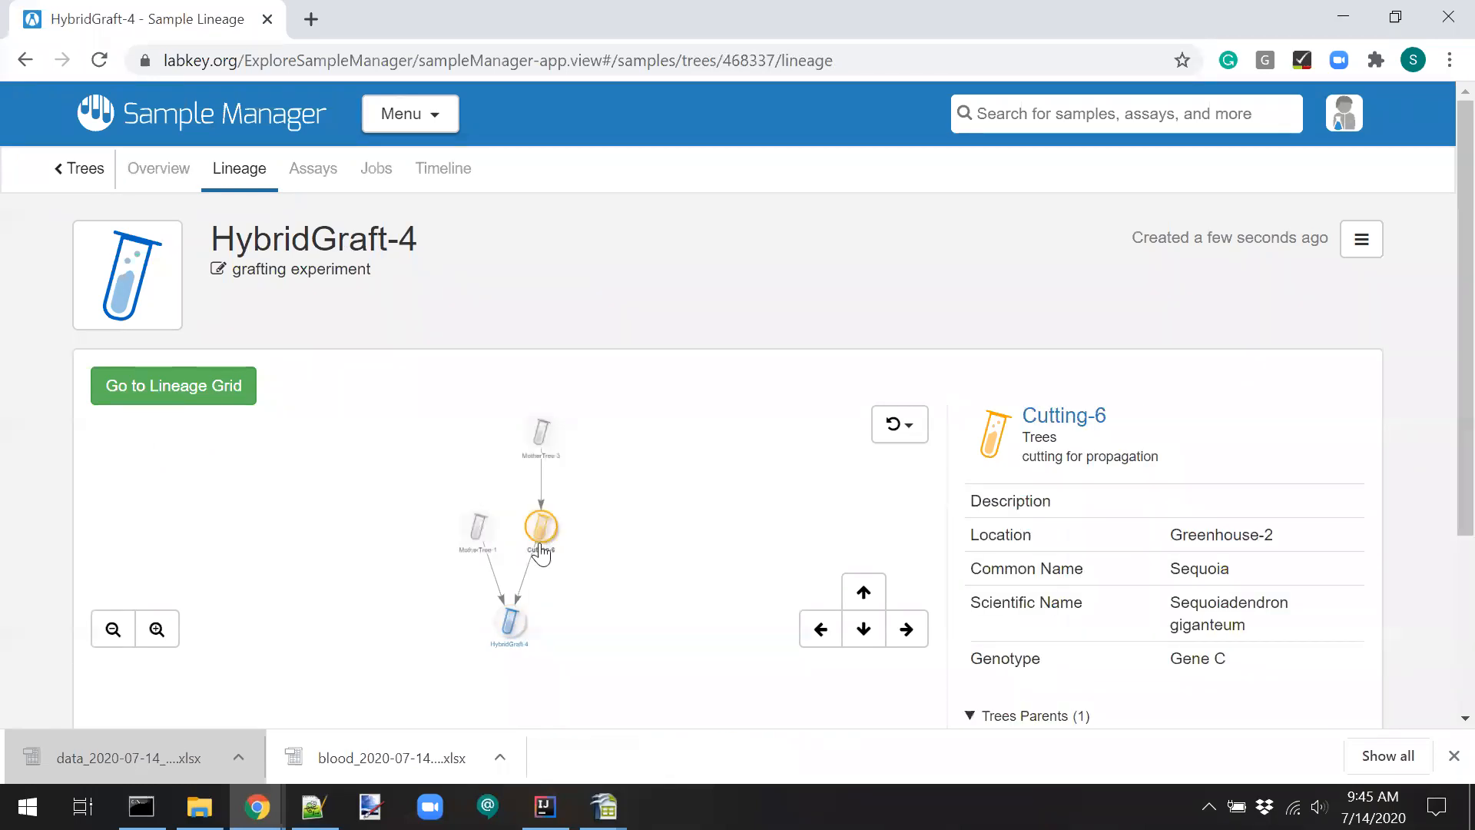
left_click(506, 629)
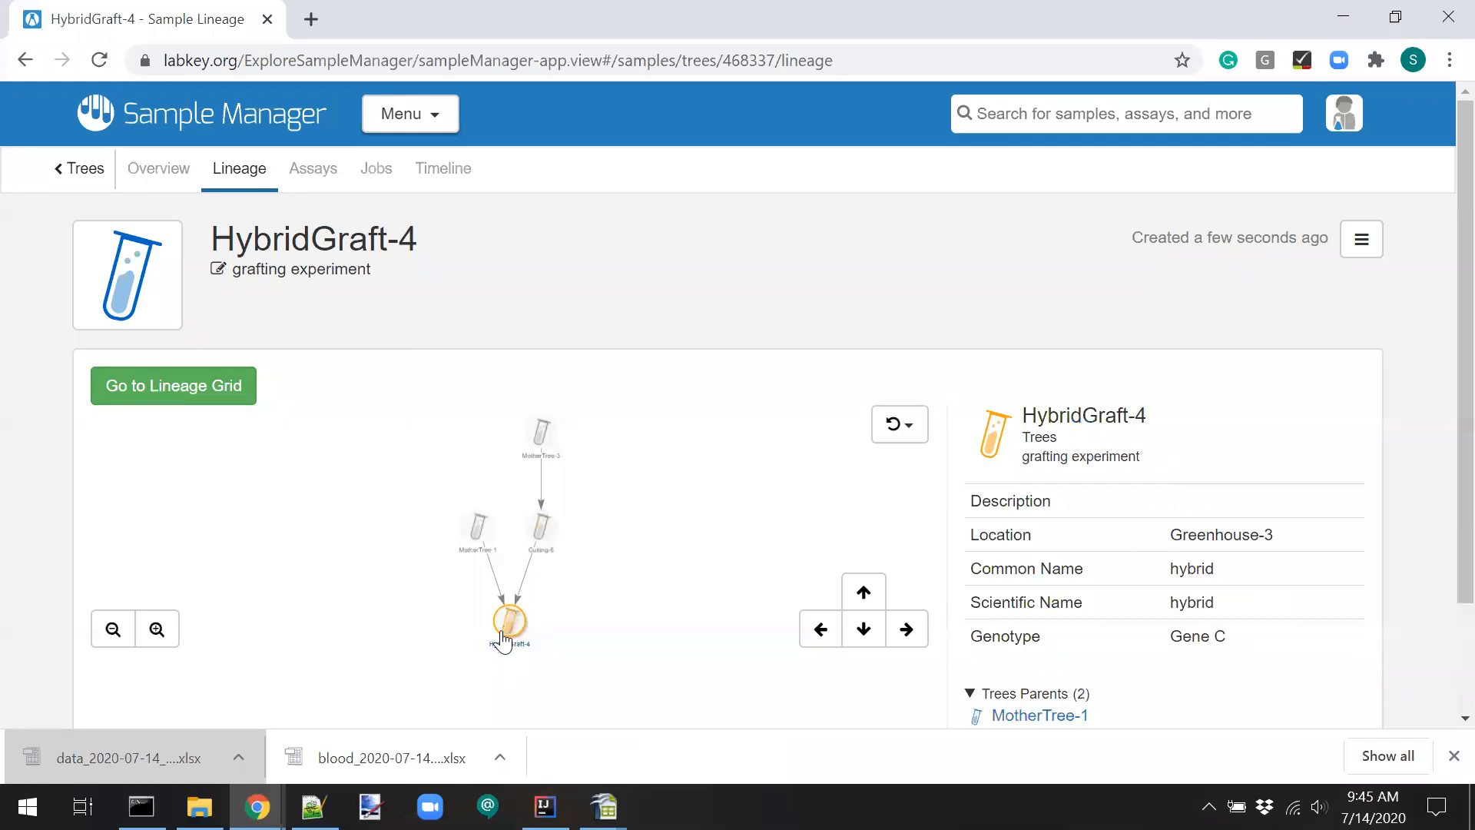
left_click(541, 440)
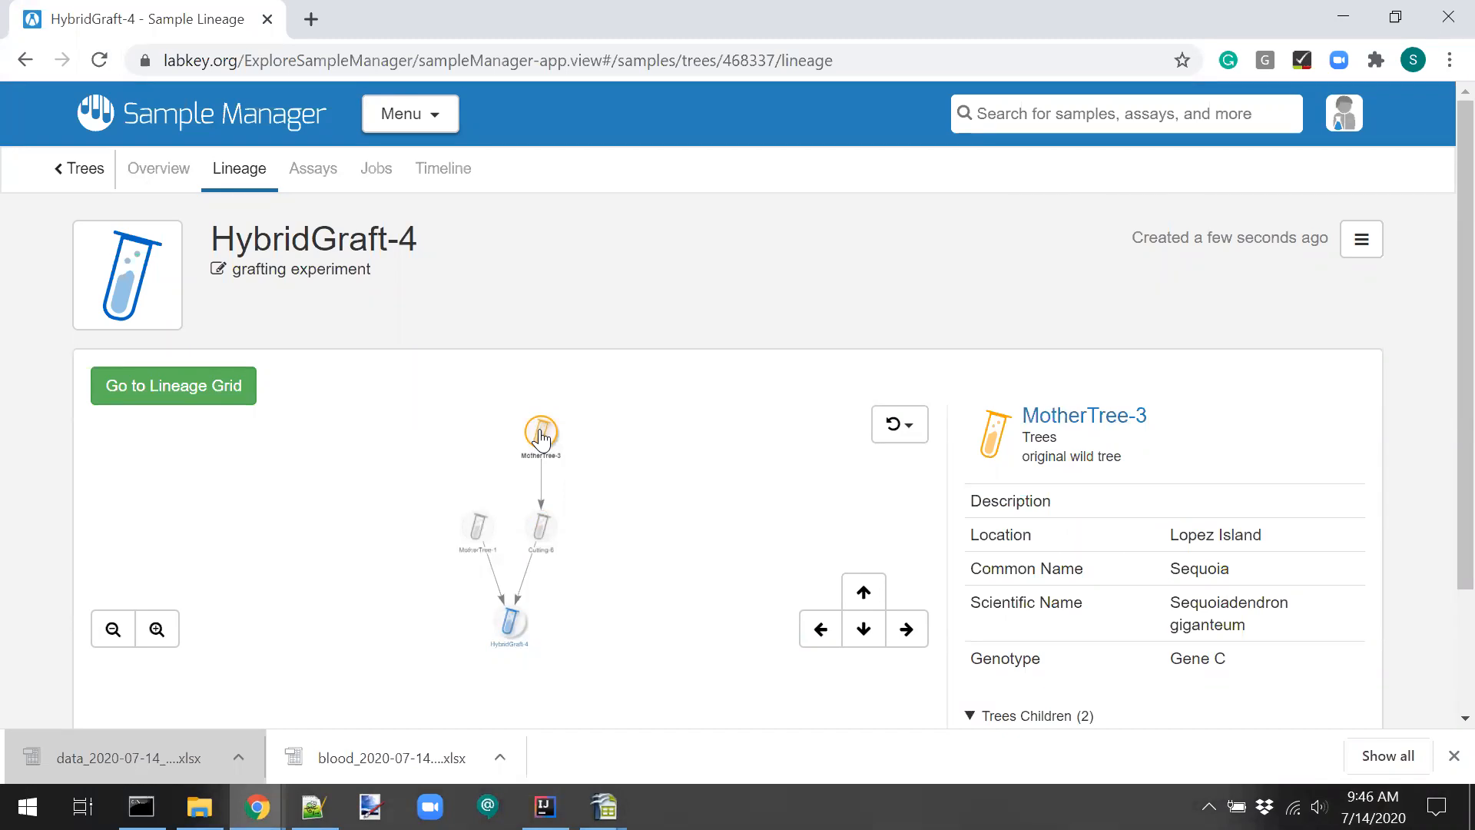
left_click(540, 530)
left_click(477, 527)
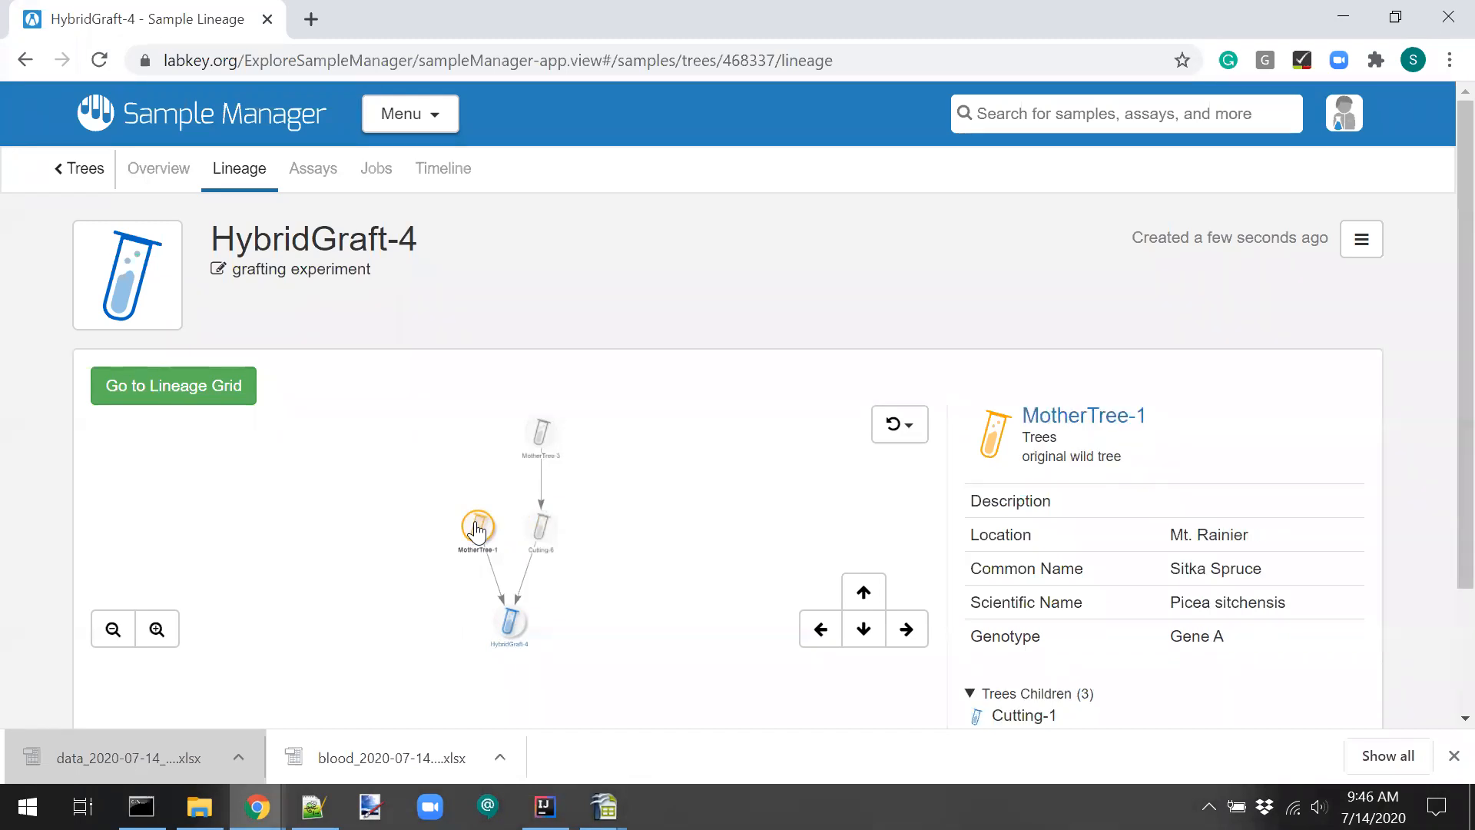
left_click(511, 624)
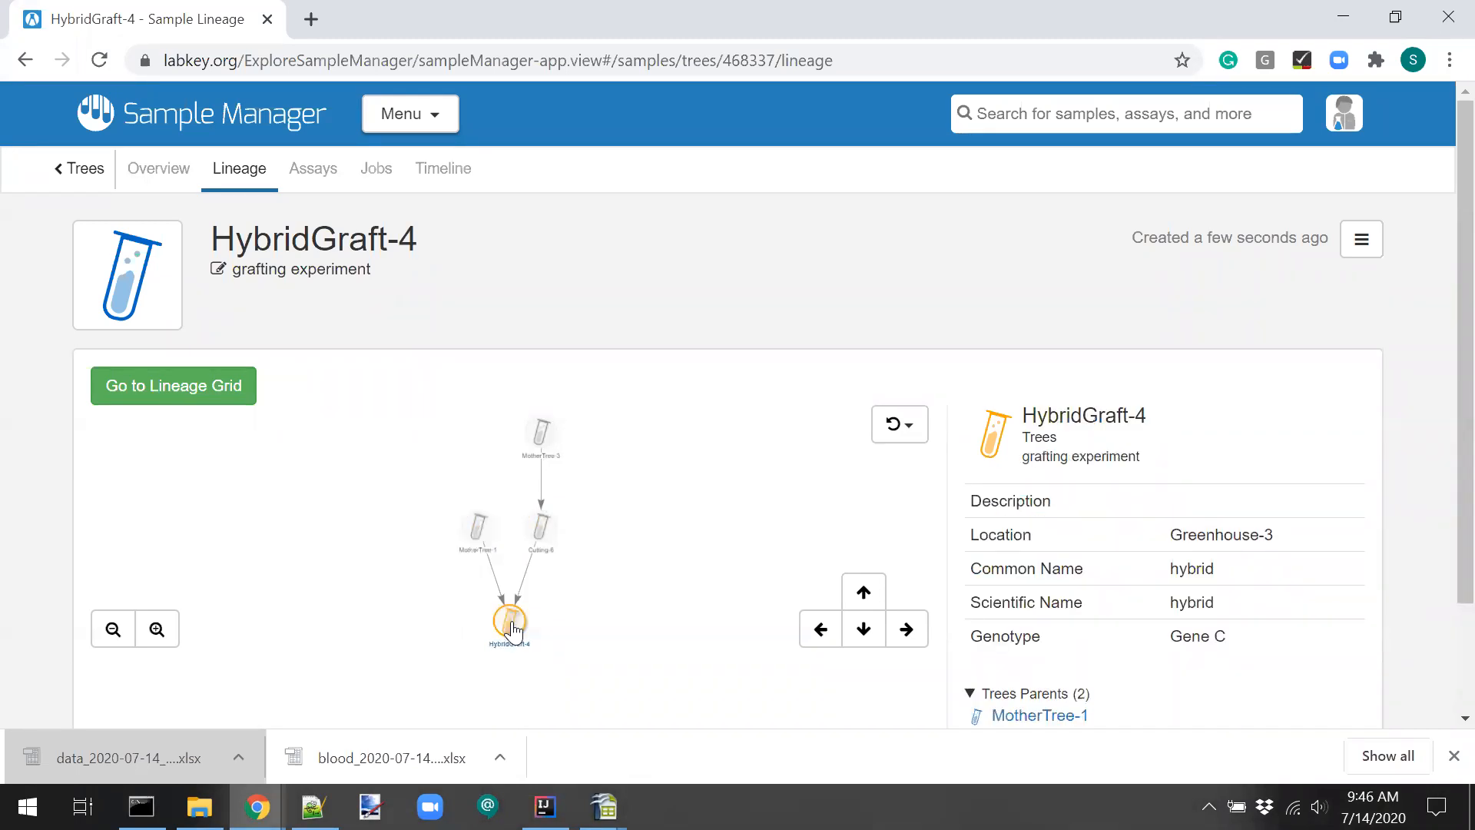
Open the HybridGraft-1 sample from the Trees samples and inspect its parent cuttings in the lineage graph.
left_click(137, 175)
left_click(89, 177)
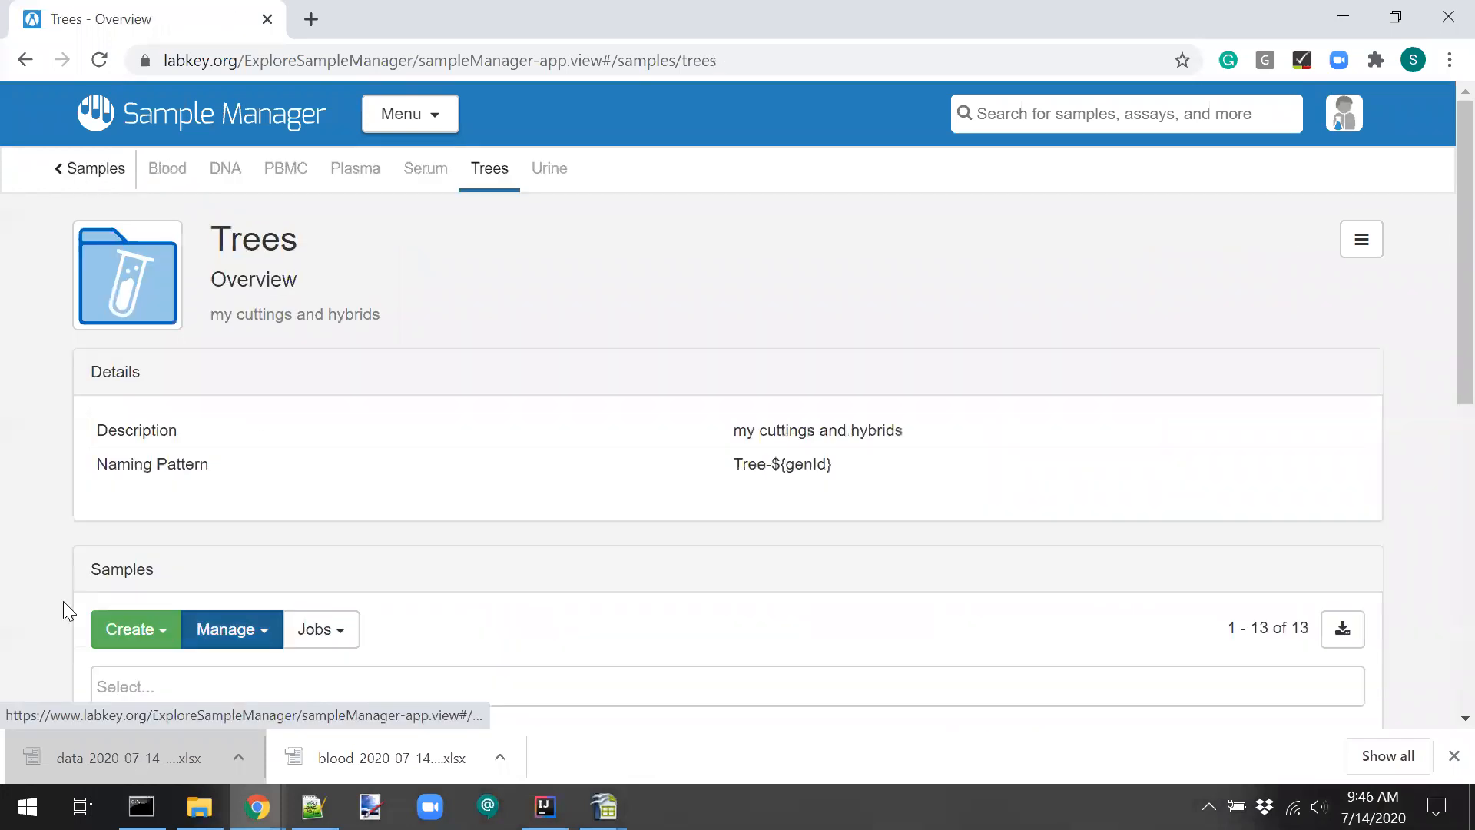
scroll(8, 597, "down", 7)
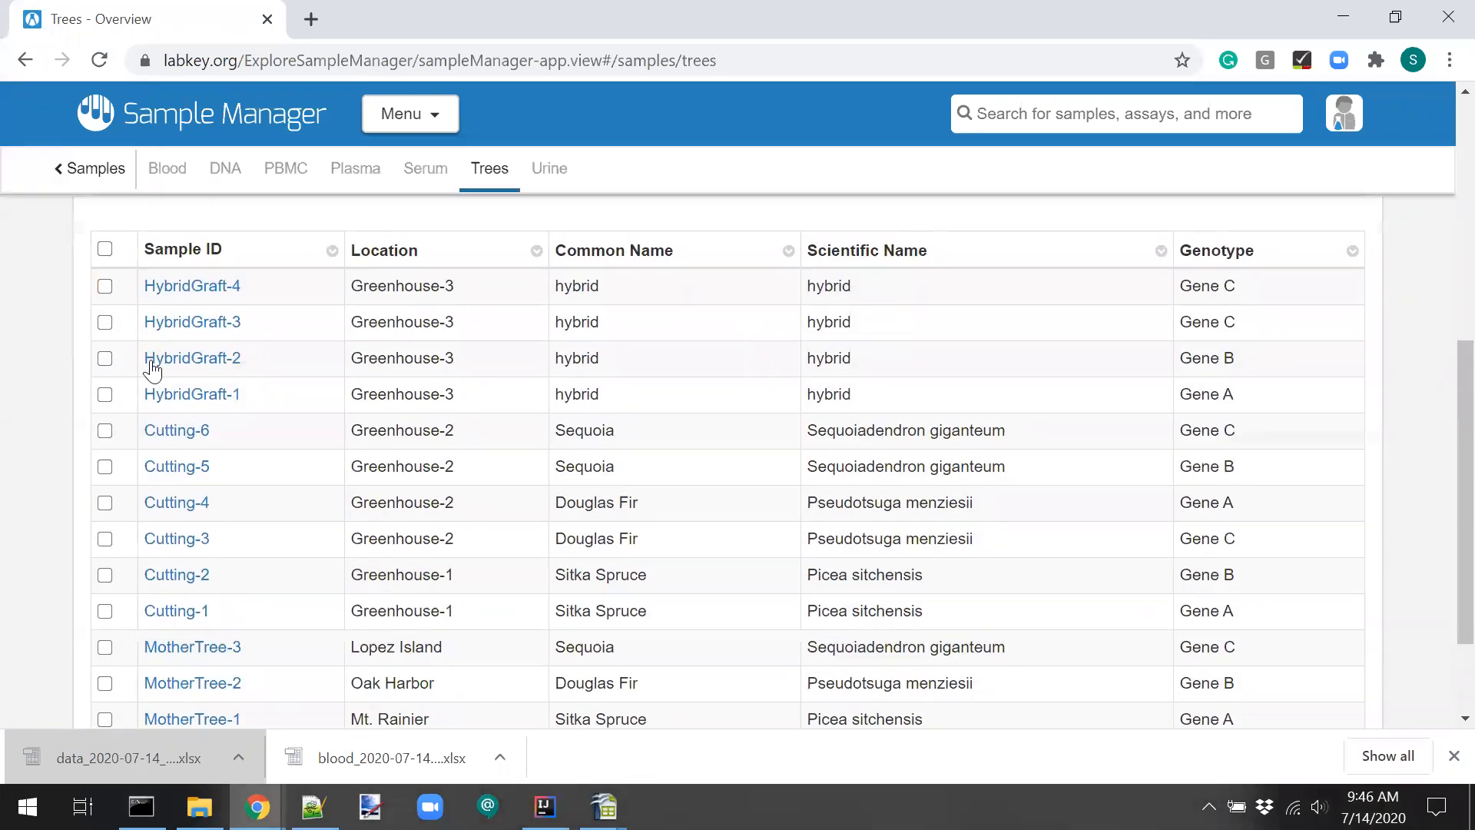
left_click(171, 398)
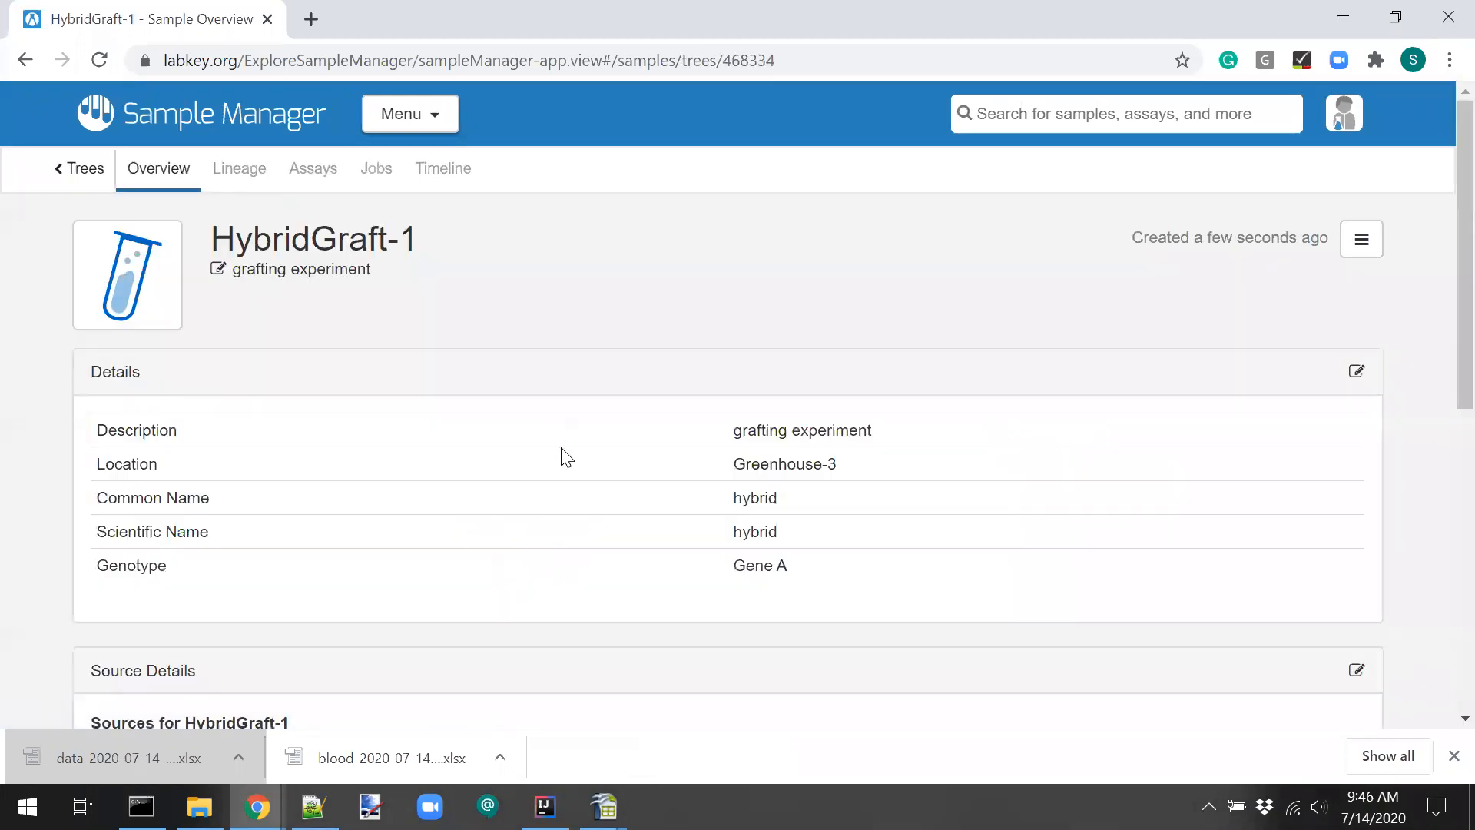
left_click(234, 170)
left_click(477, 527)
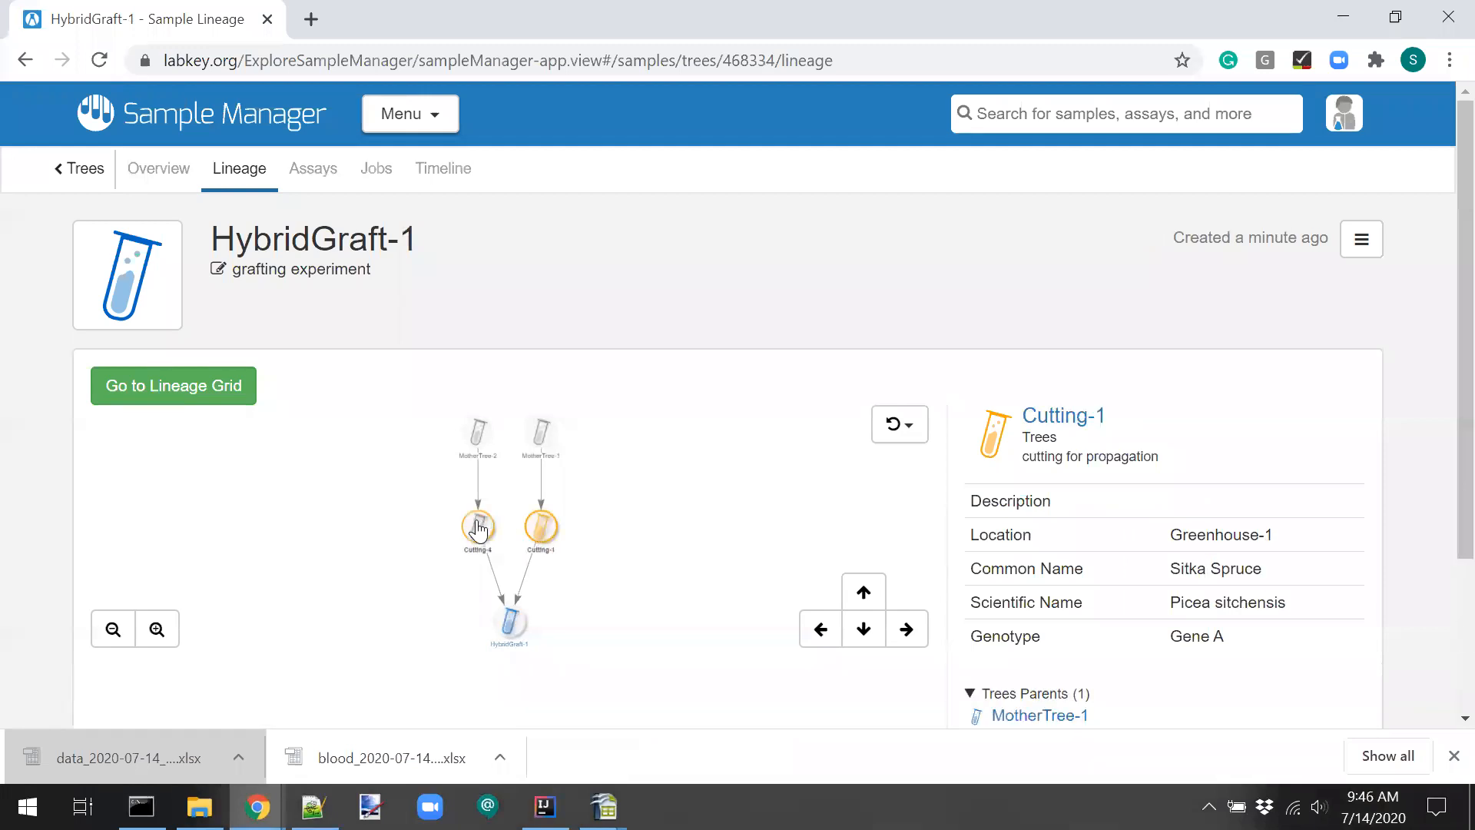
left_click(538, 528)
Open the MotherTree-1 sample from the Trees samples and show its lineage graph.
left_click(84, 169)
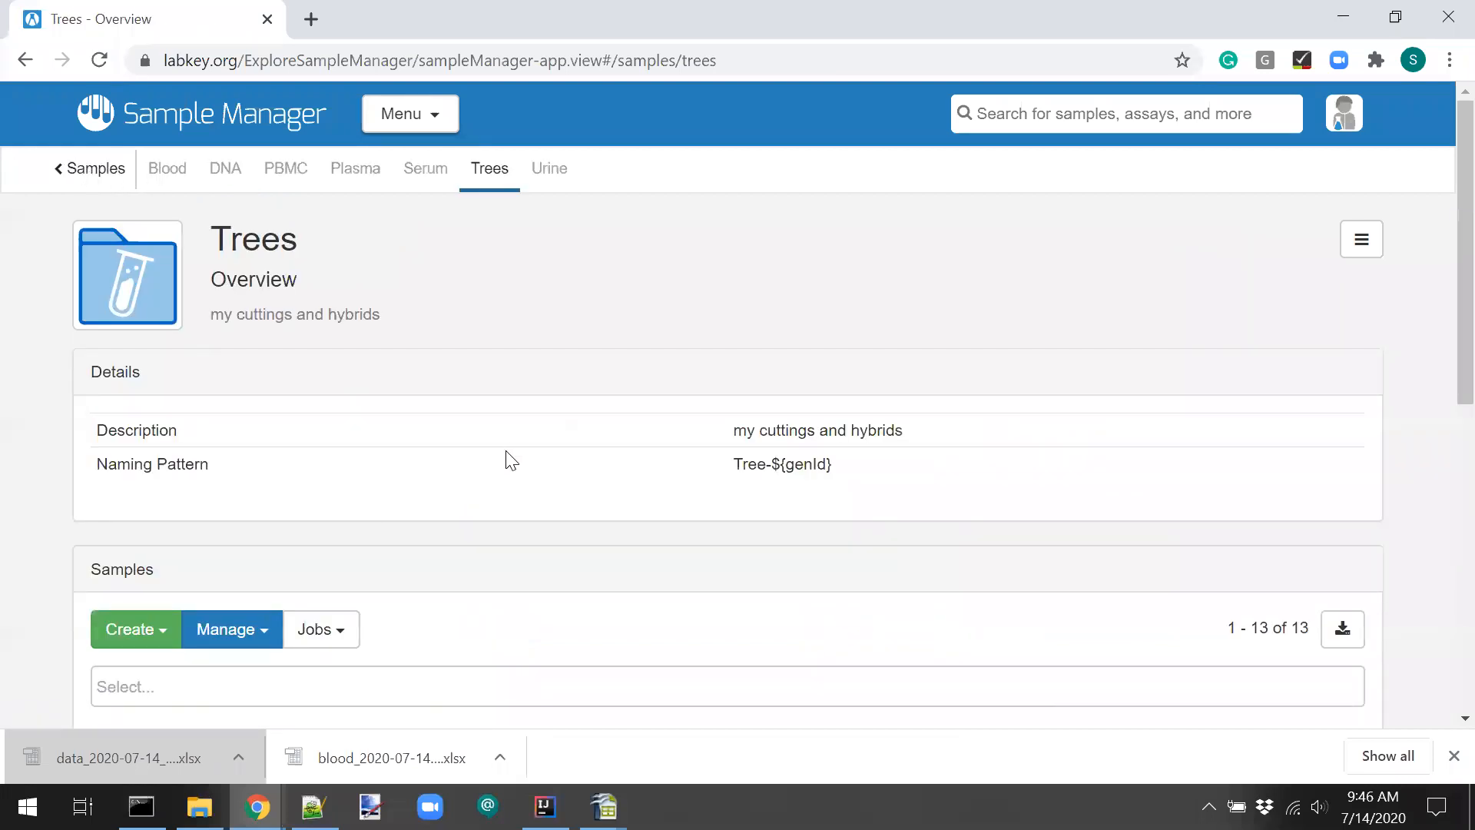
scroll(512, 461, "down", 3)
scroll(200, 651, "down", 5)
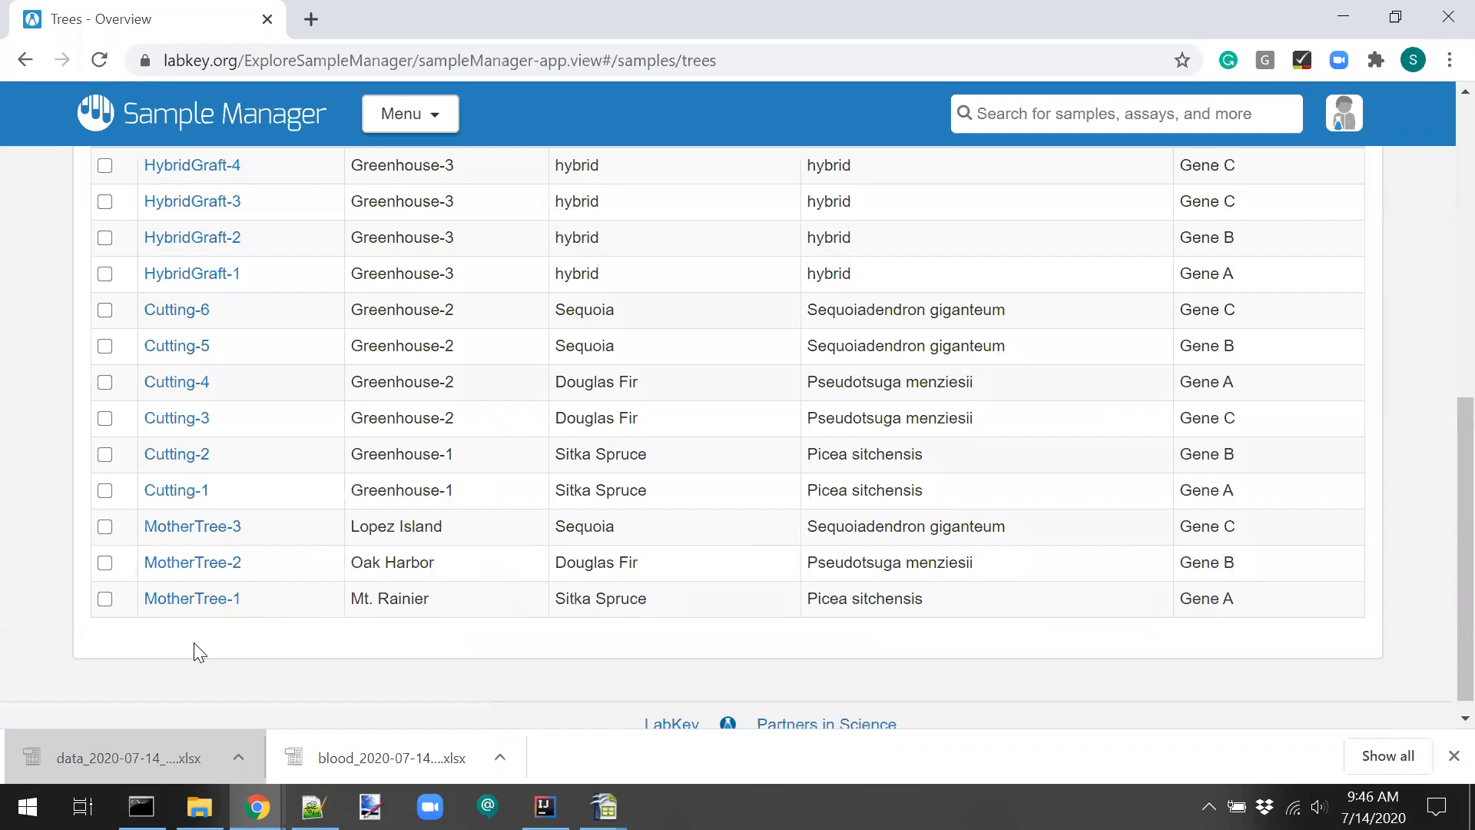
left_click(157, 598)
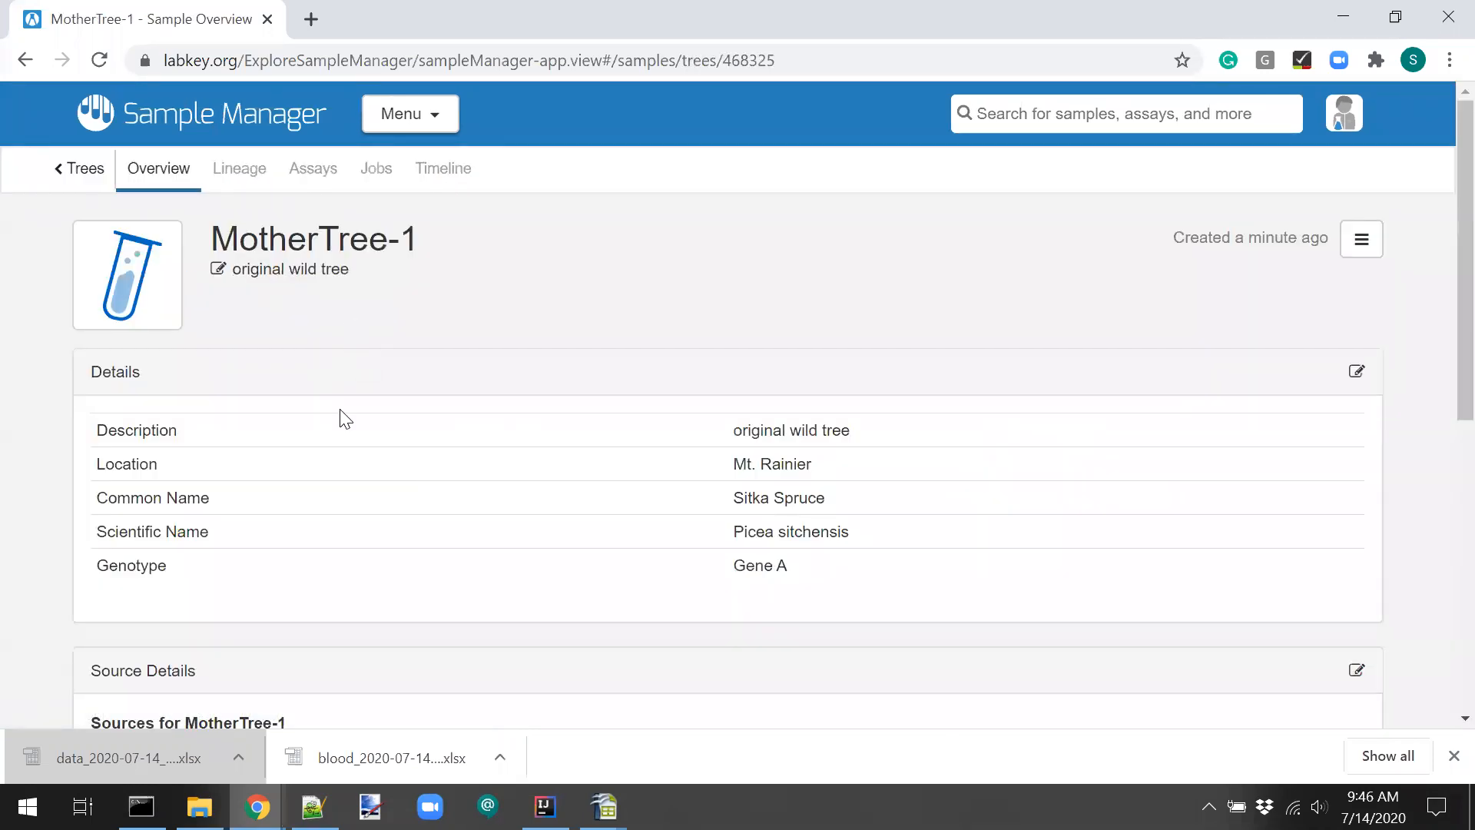
left_click(227, 184)
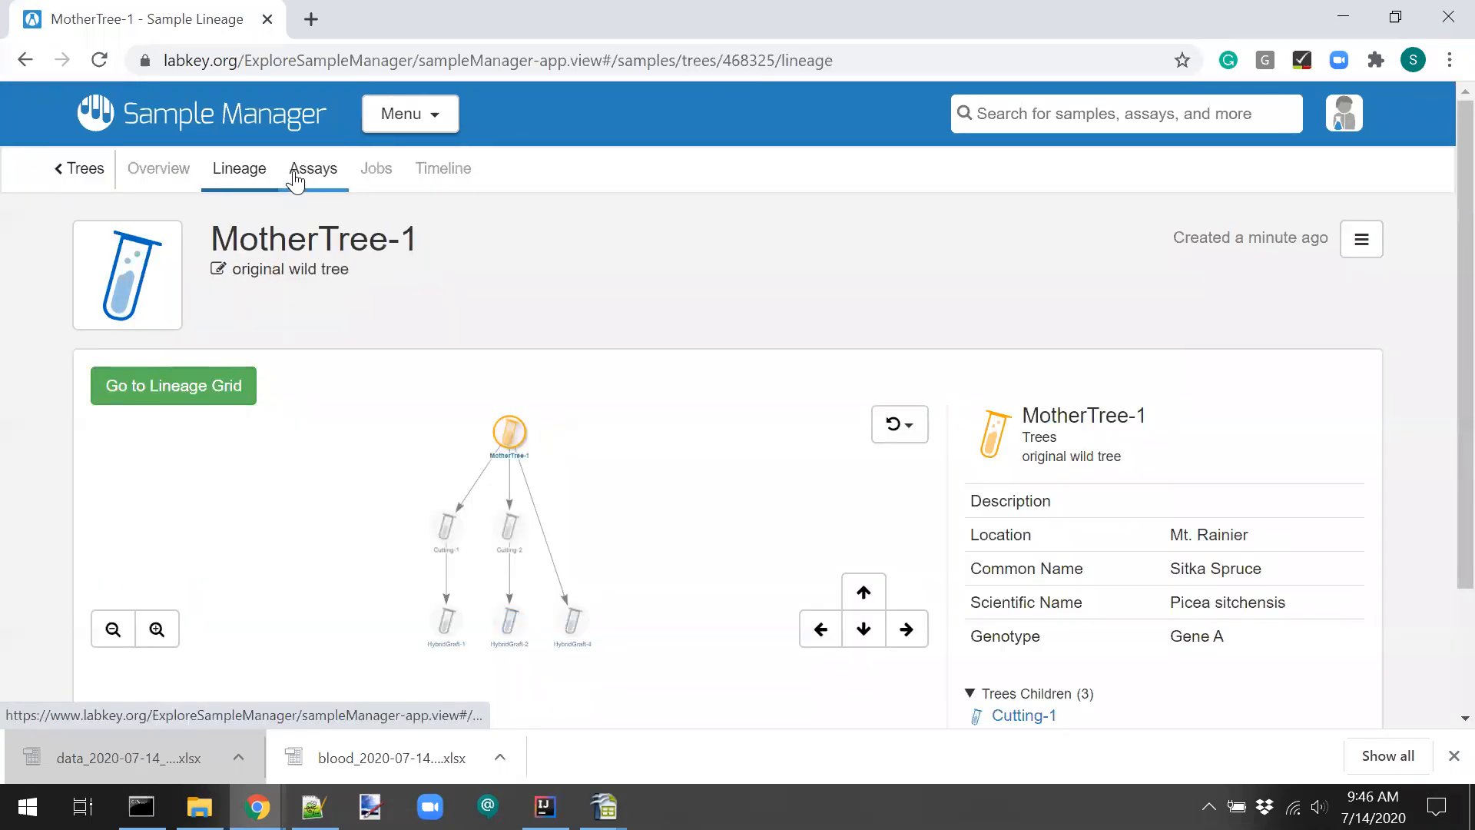
Review MotherTree-1's assay results, jobs and event timeline, and return to its jobs.
left_click(295, 178)
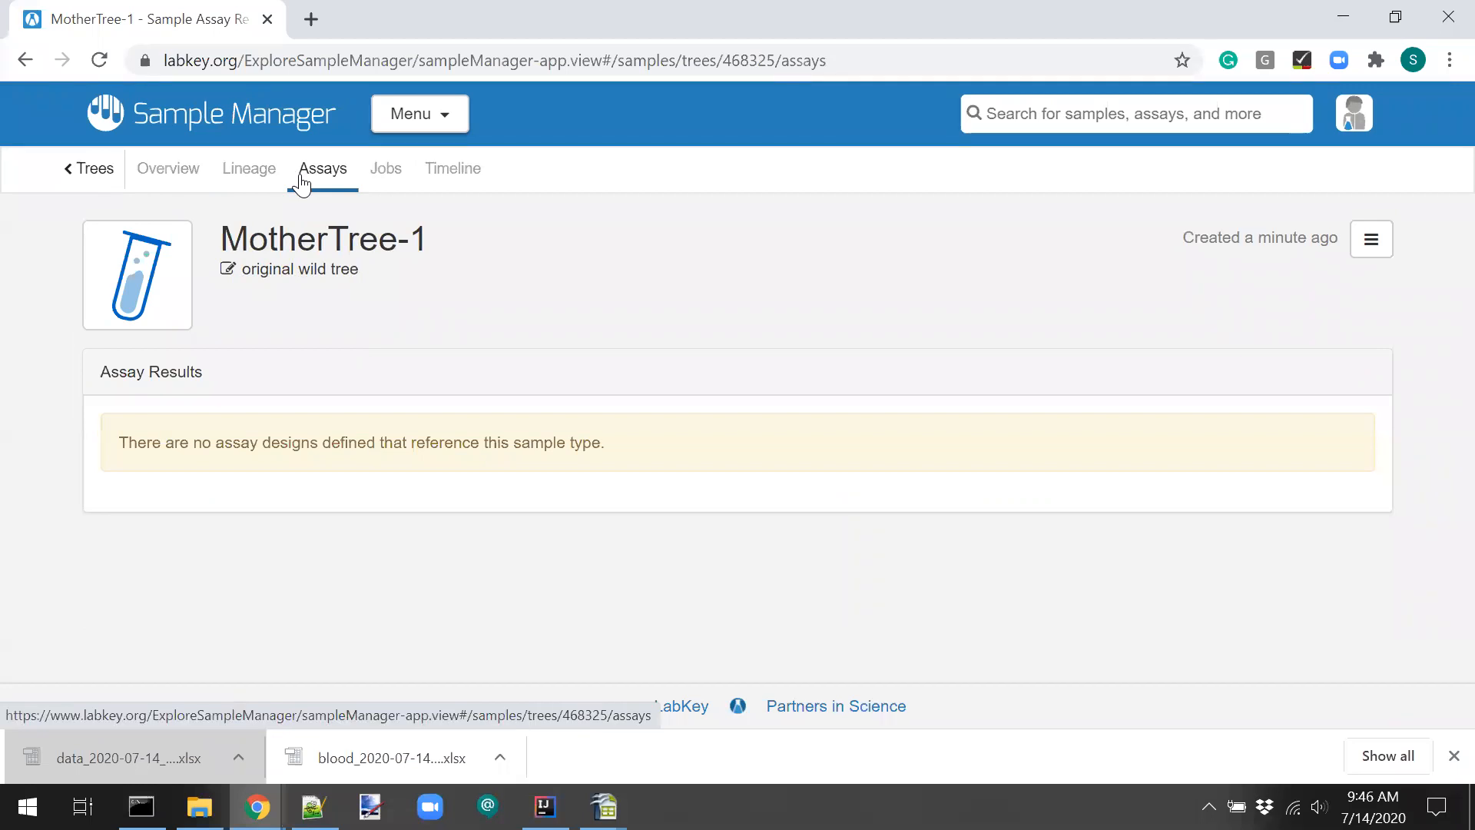
left_click(388, 179)
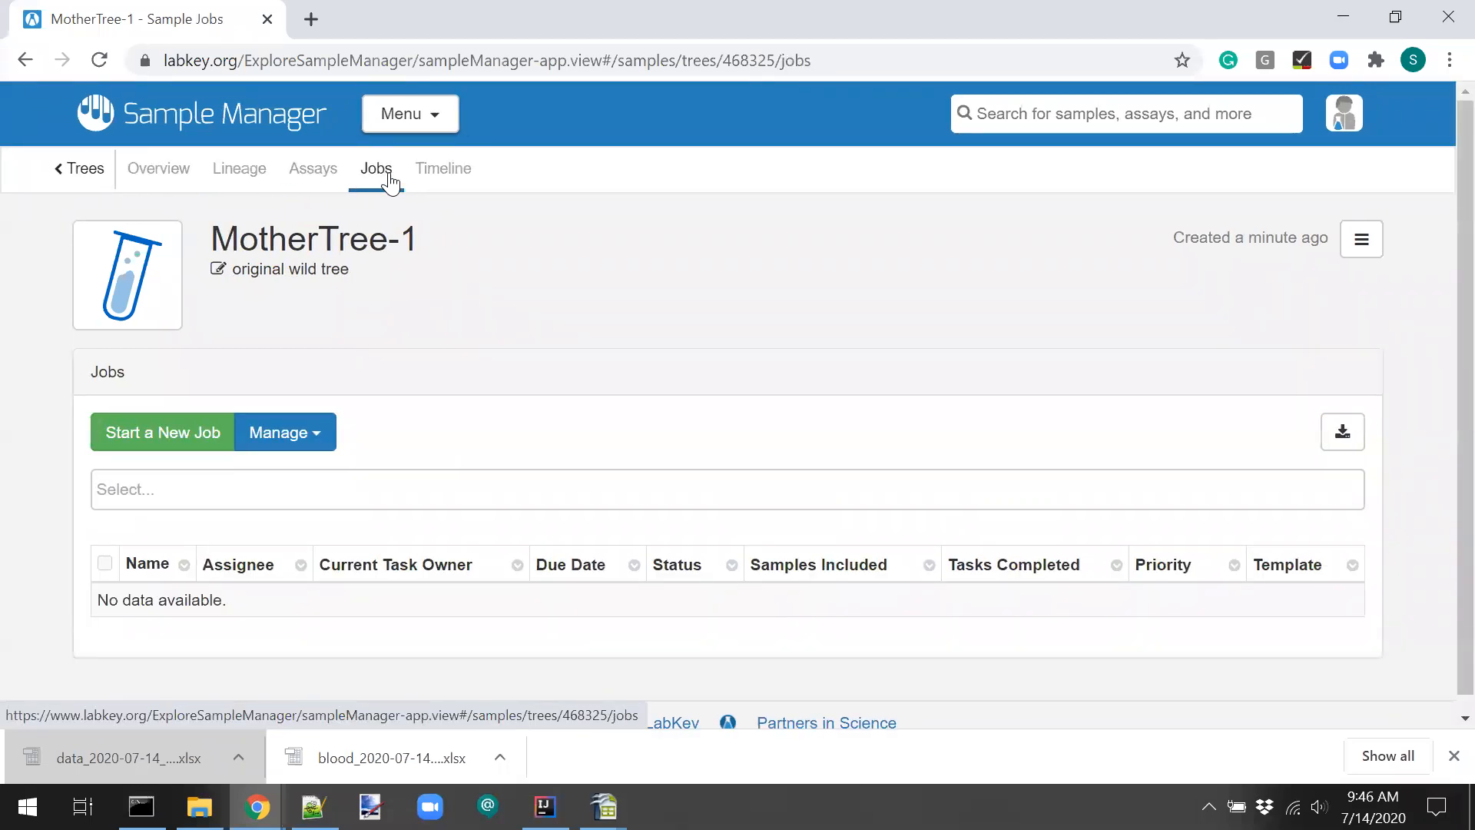
left_click(450, 171)
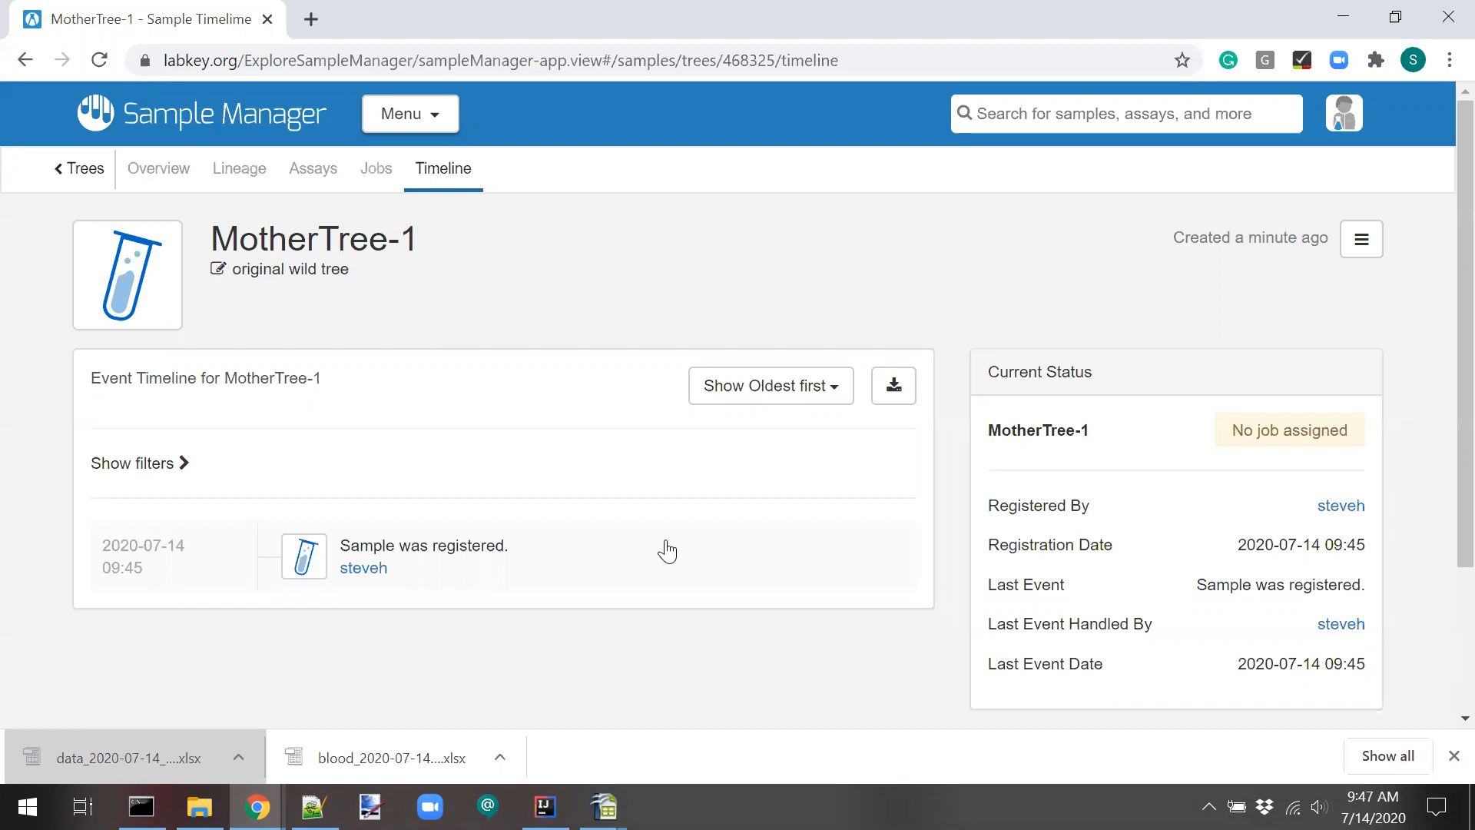
left_click(376, 169)
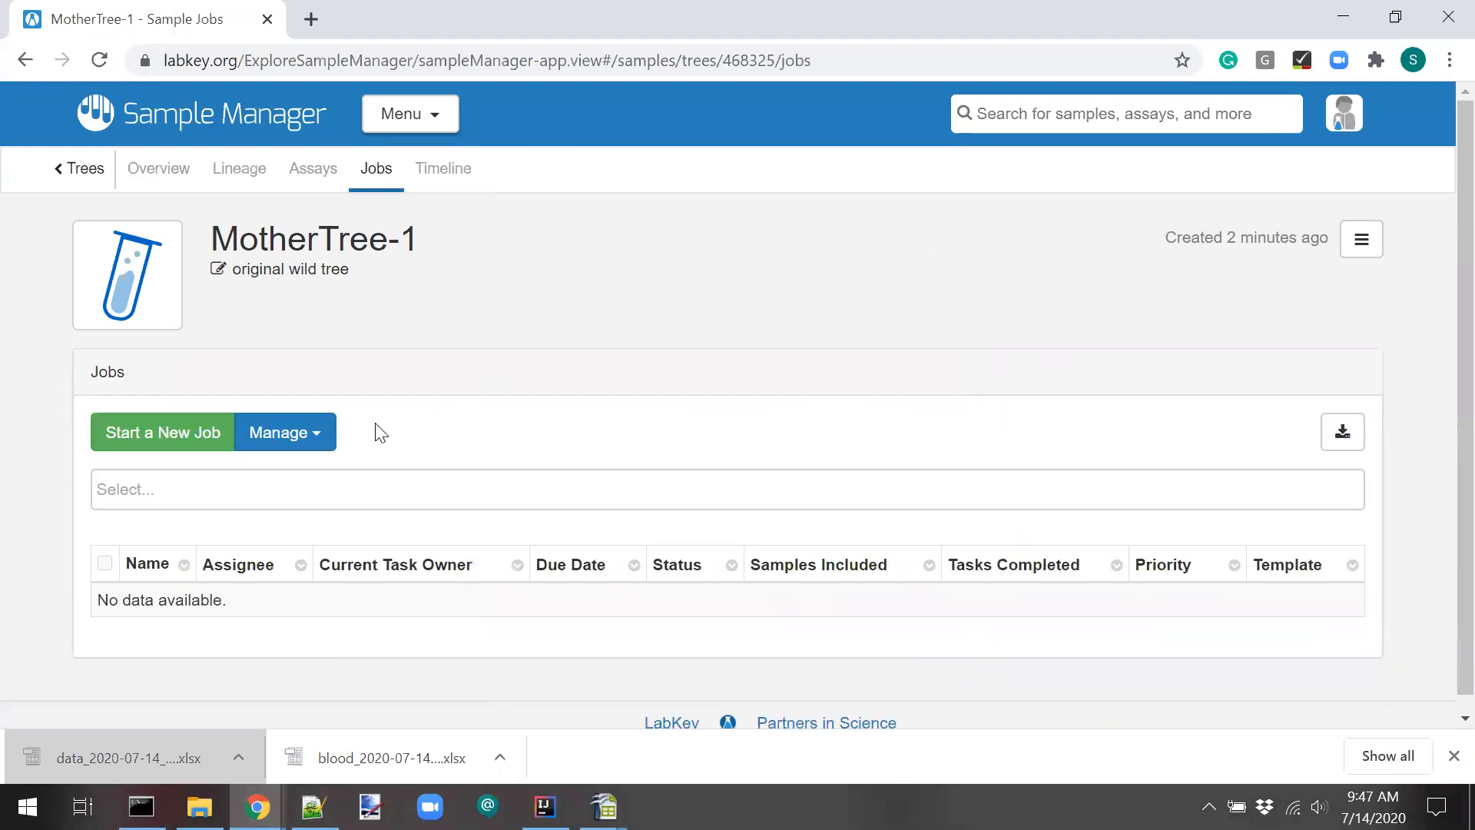
Open the Workflow overview and review the jobs in your queue.
left_click(431, 114)
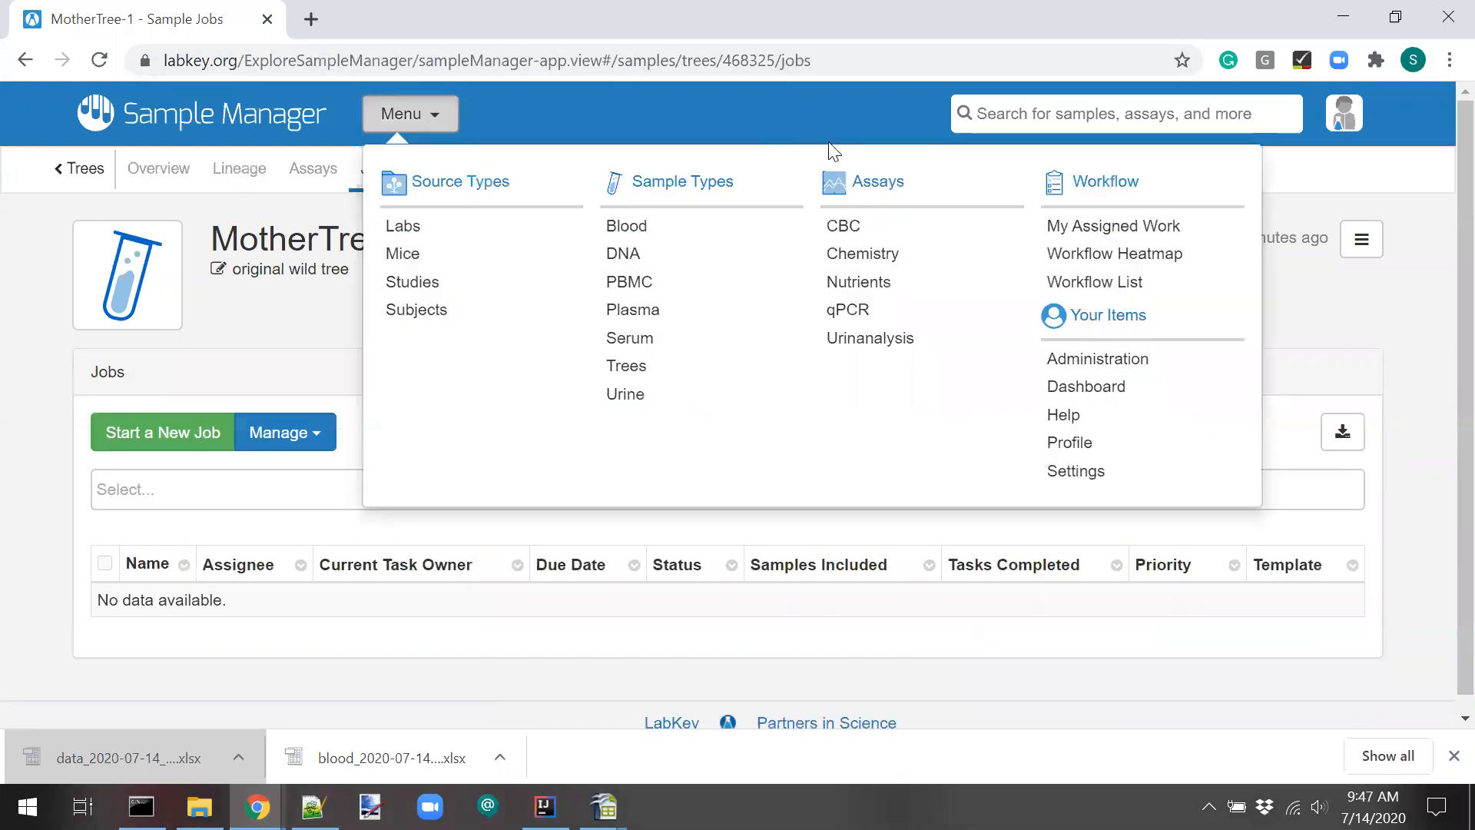
left_click(1107, 183)
scroll(627, 378, "down", 4)
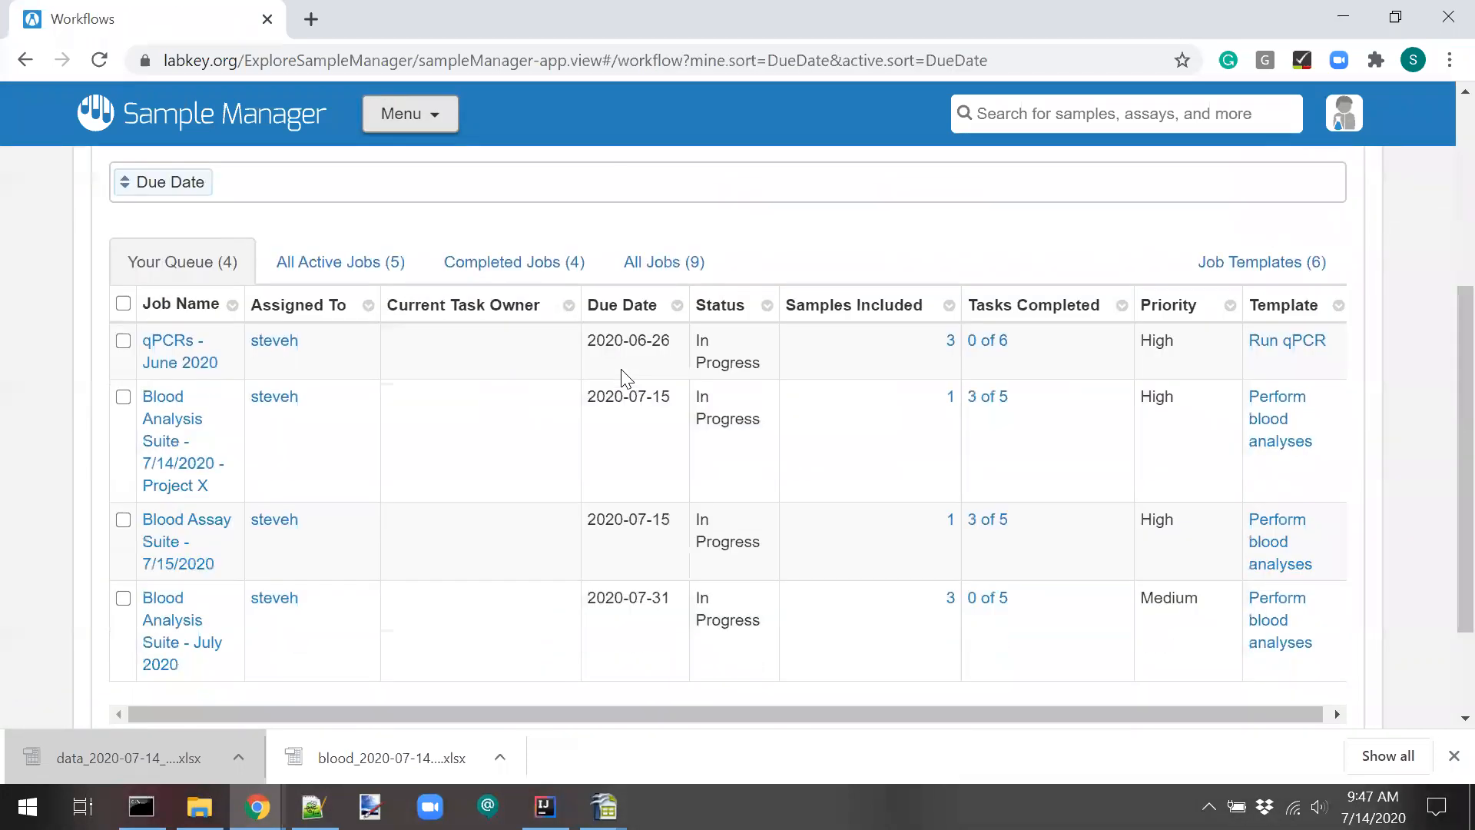
scroll(598, 497, "up", 4)
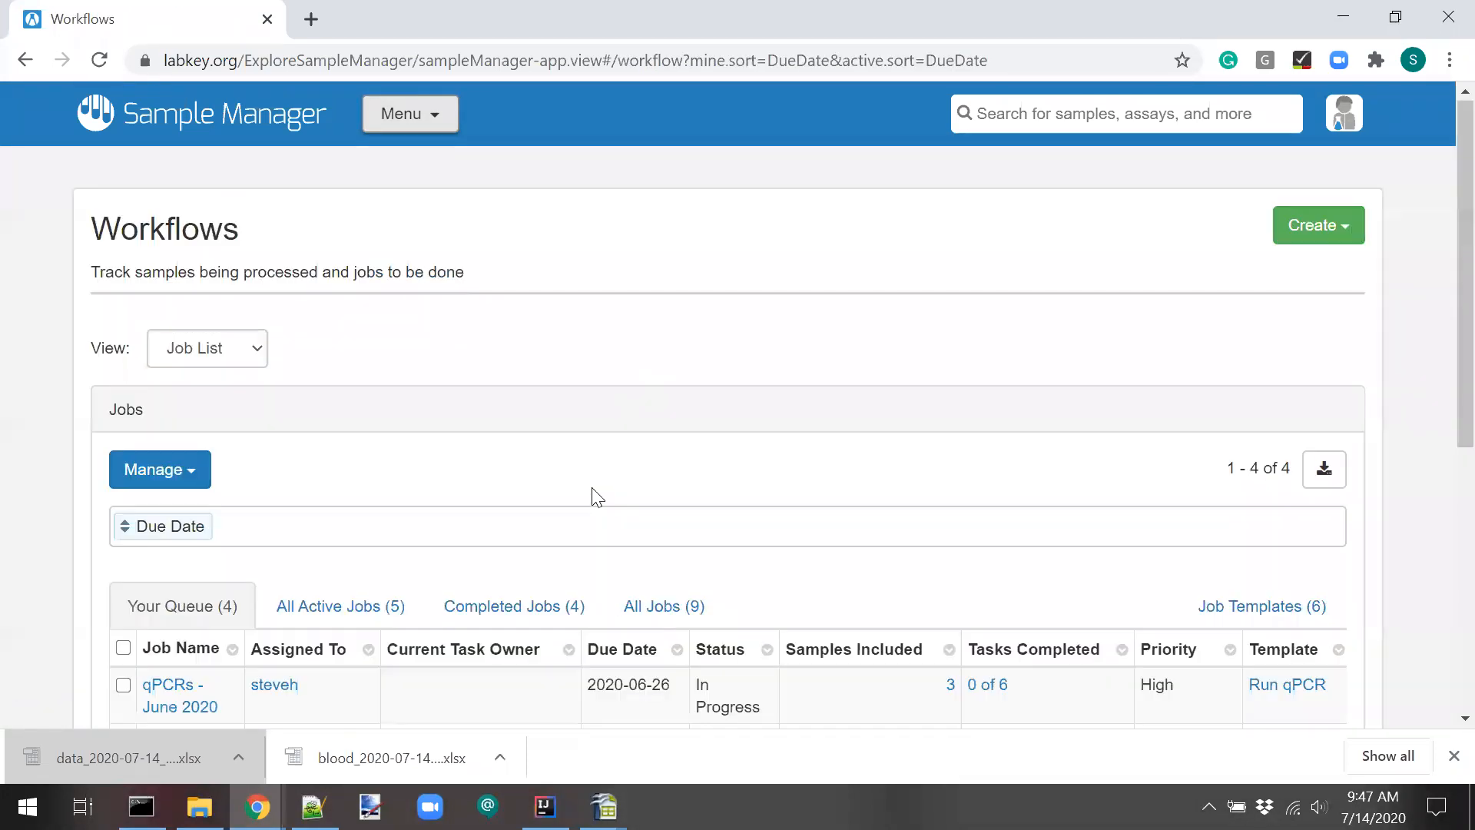
Start a new job template named "Order Samples For Shipping" and leave its description empty.
left_click(1351, 240)
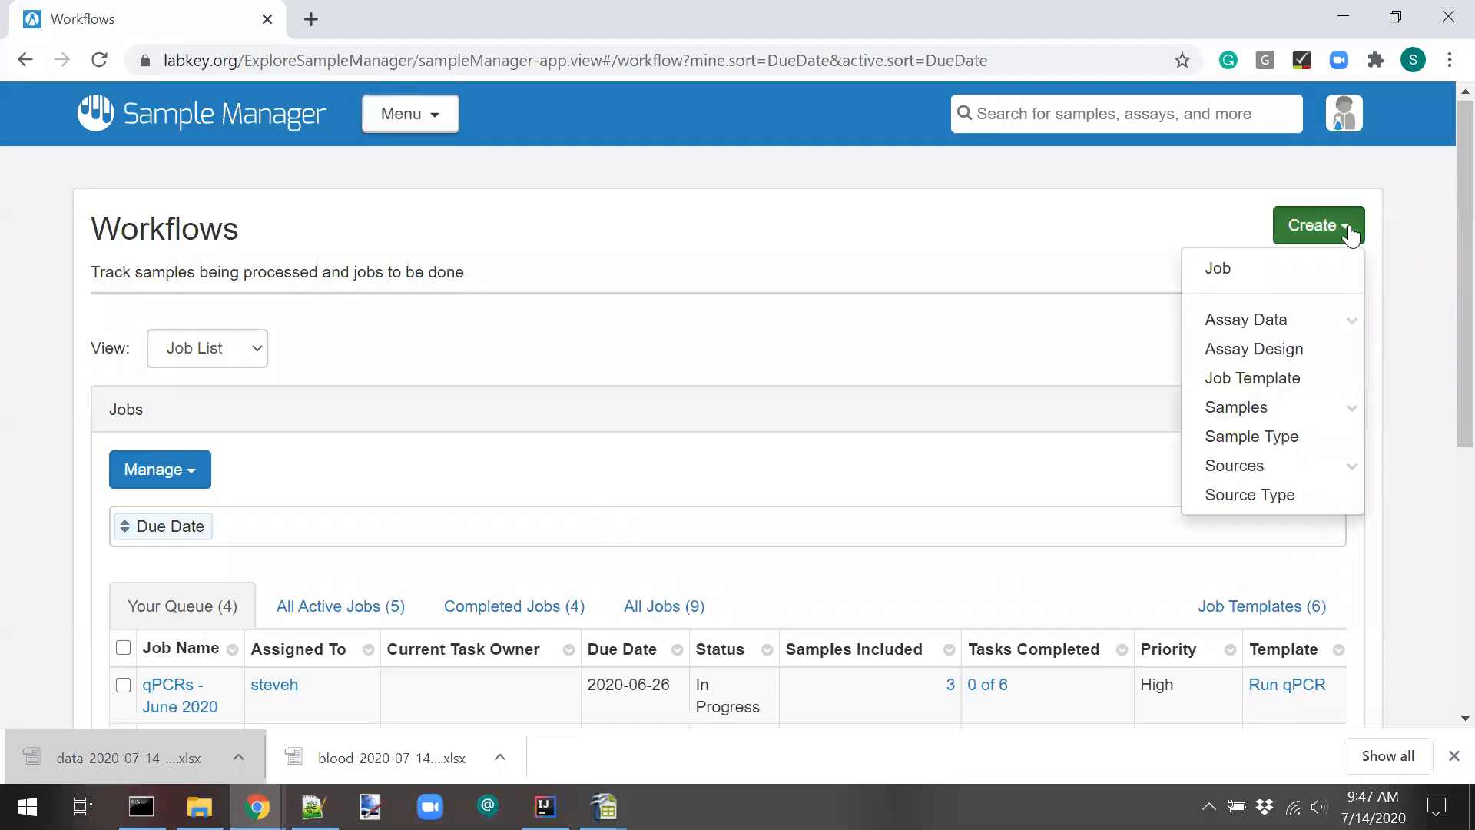
left_click(1219, 378)
left_click(484, 395)
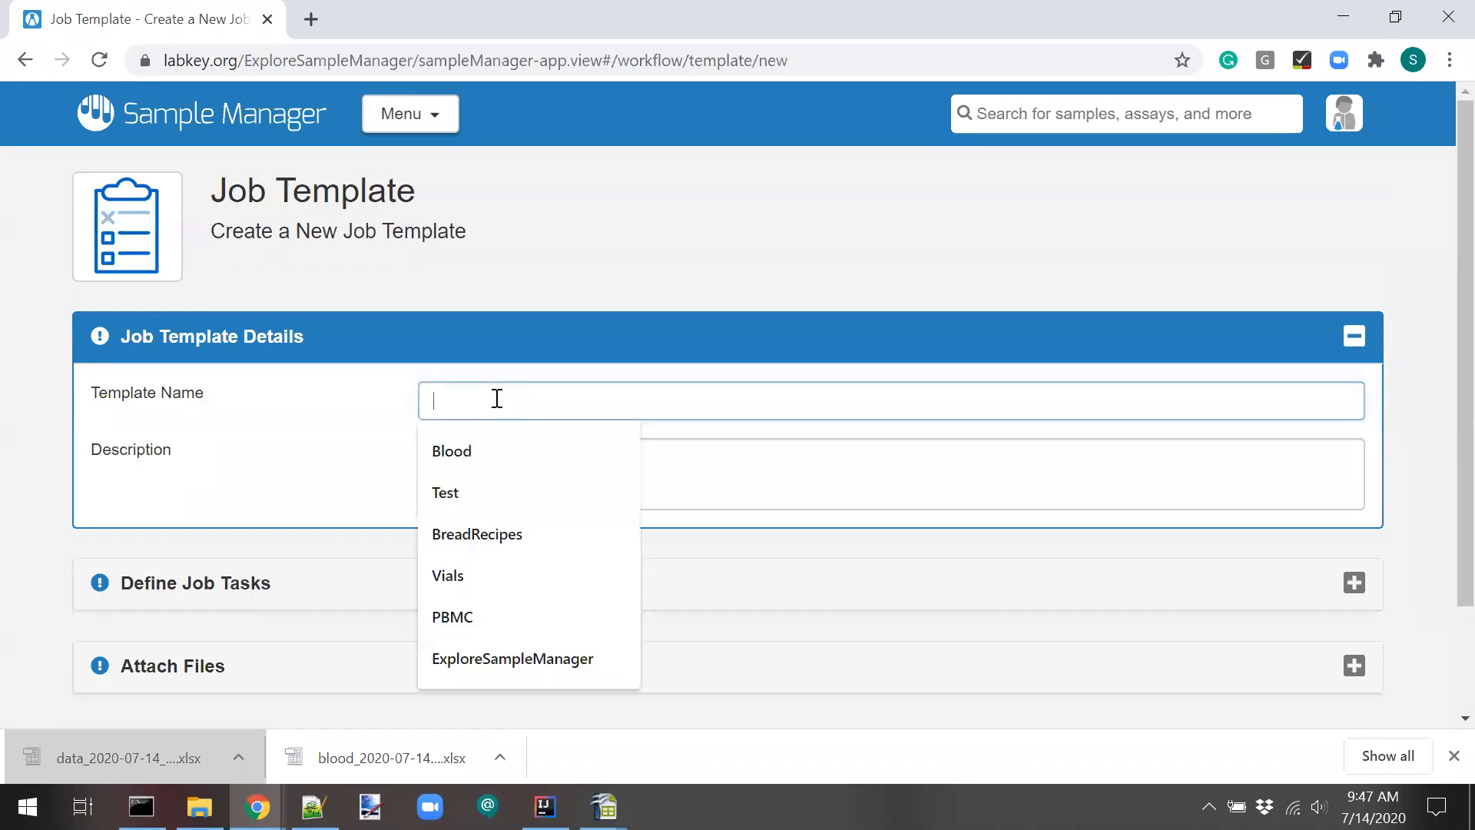
type("Order Sa")
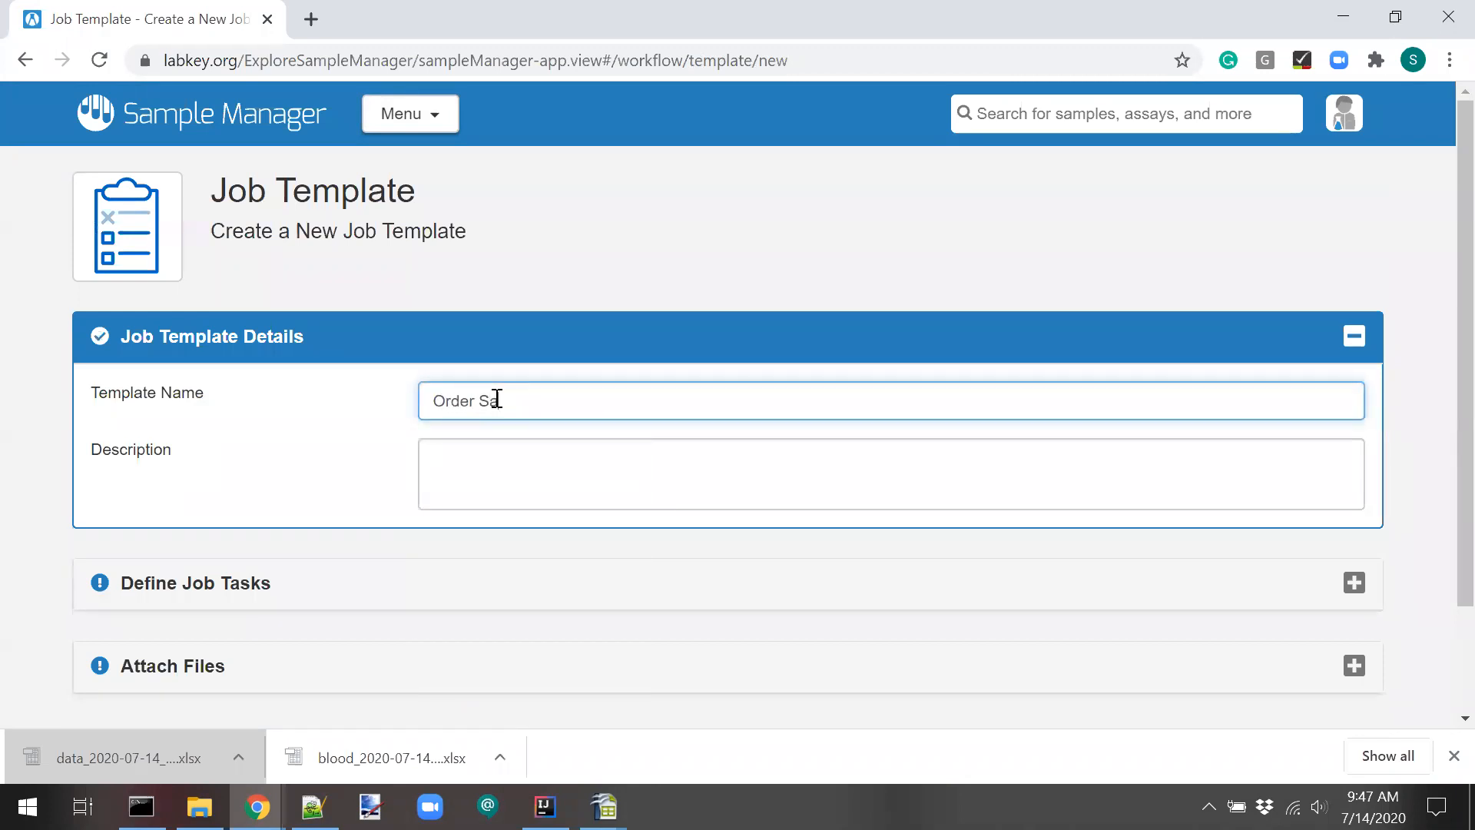
type("mples For Shipping")
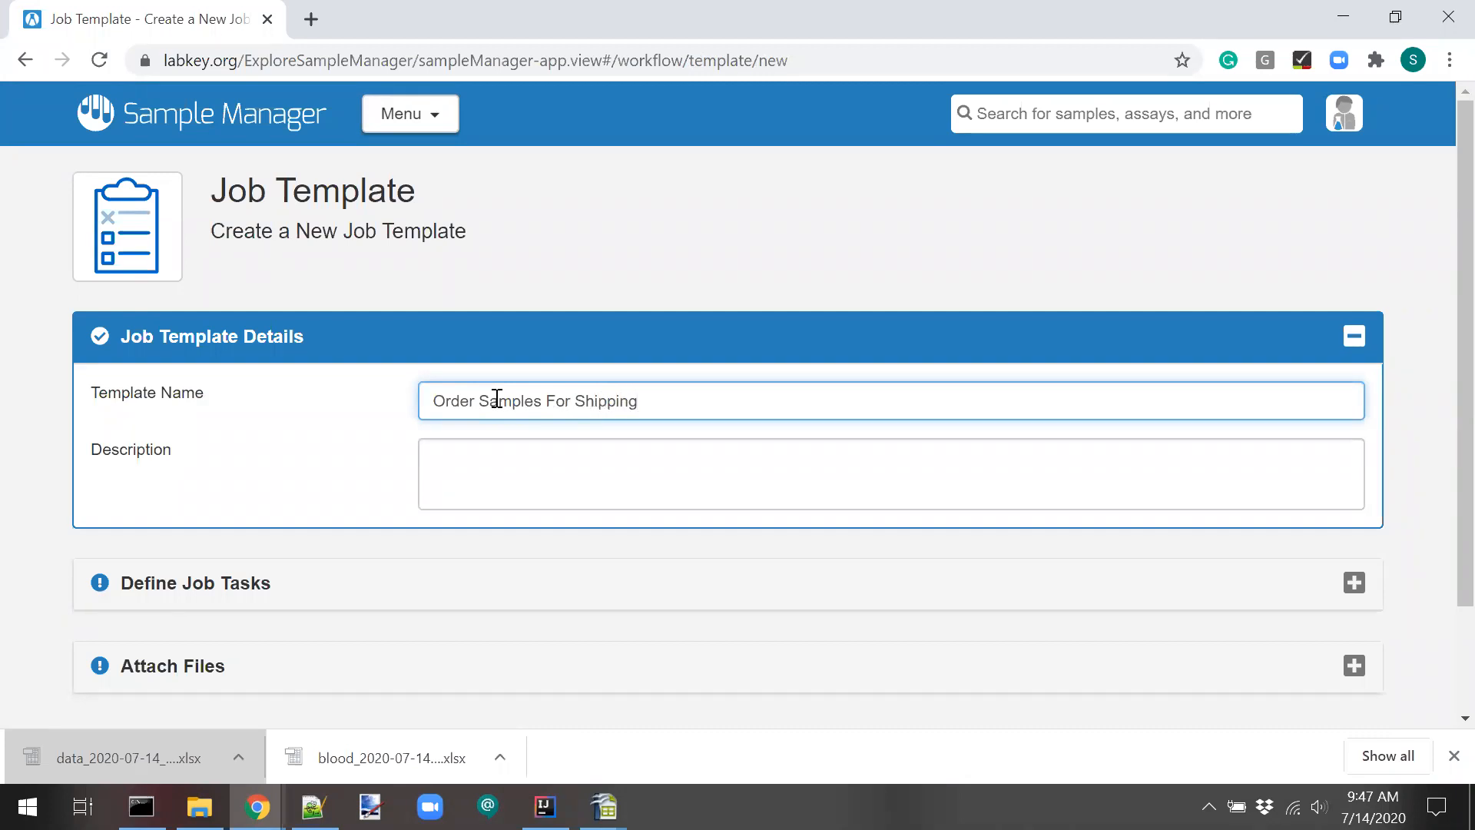
left_click(506, 475)
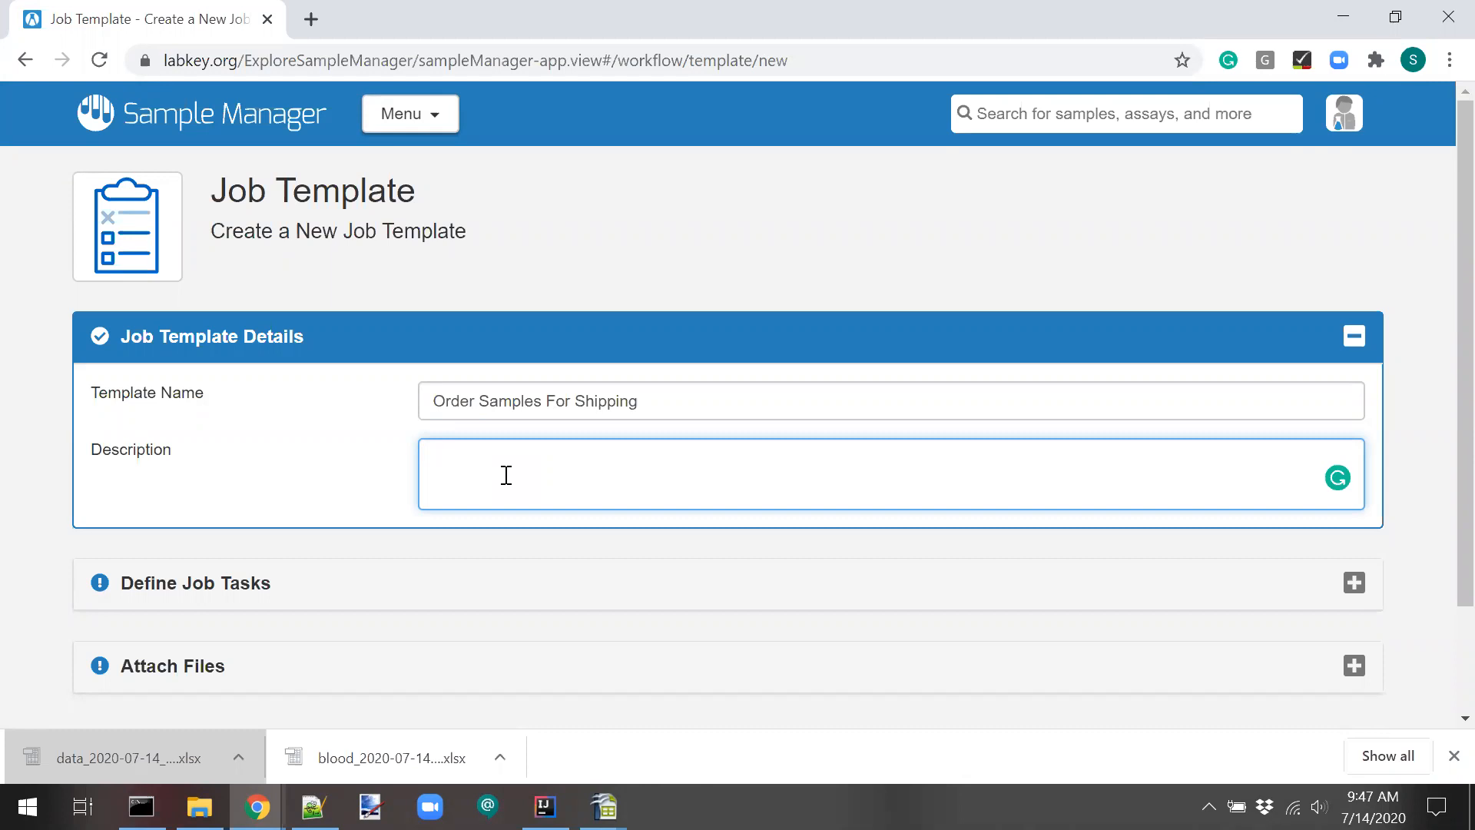
Define the template's first job task with the name "review the request".
left_click(489, 581)
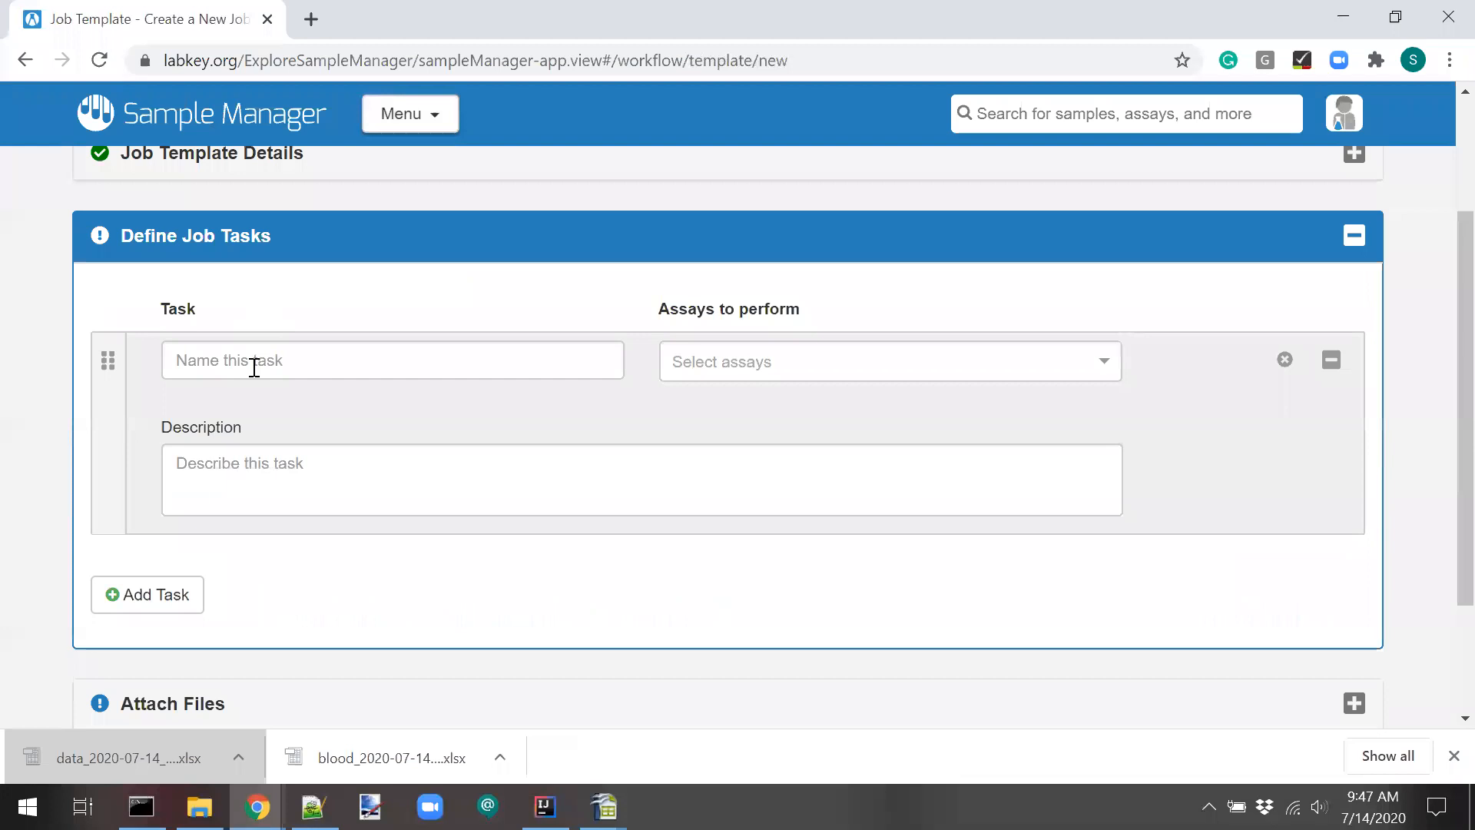
left_click(254, 367)
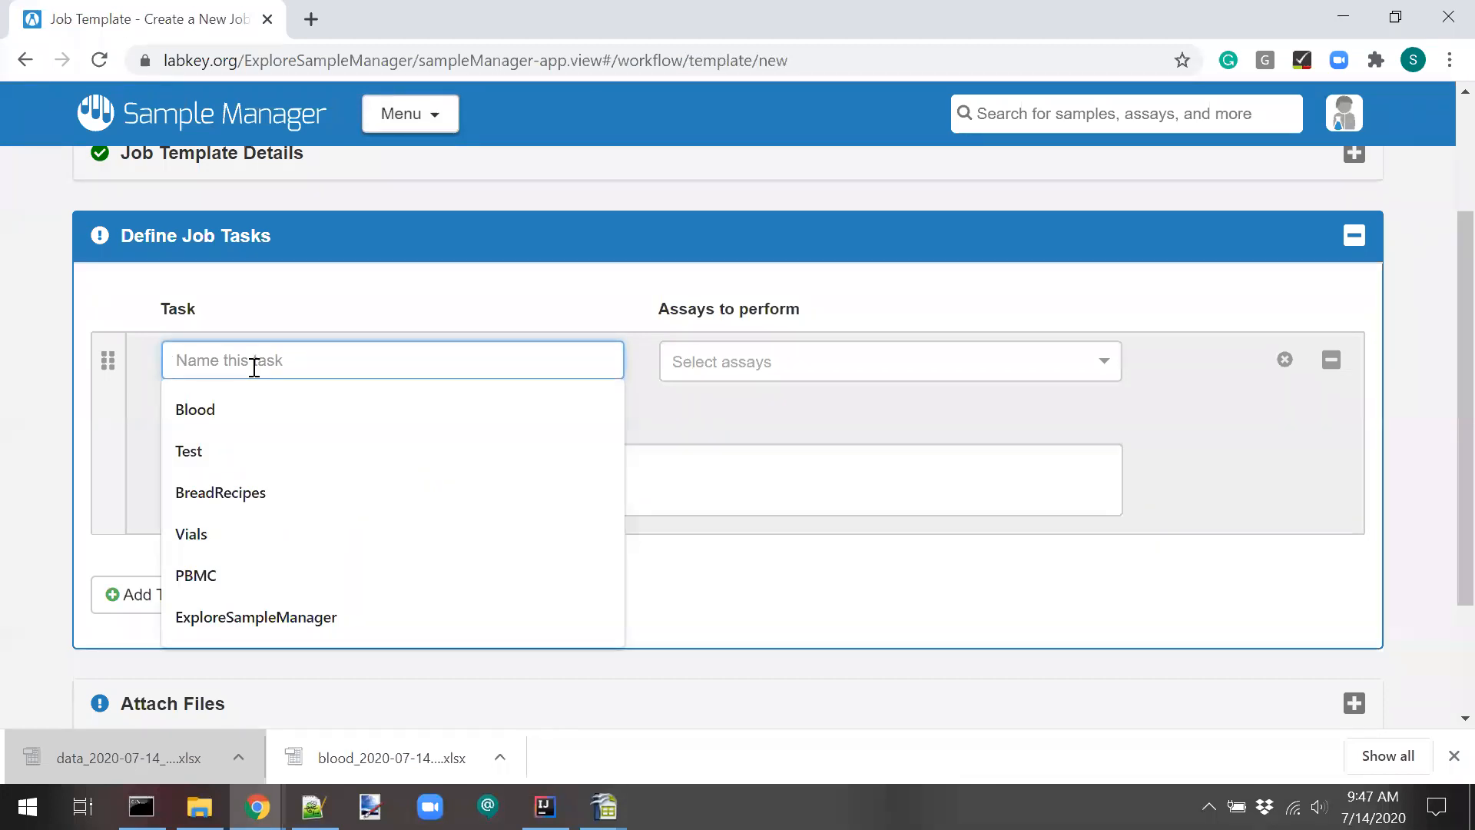
type("review the orde")
key("BackSpace")
key("BackSpace")
key("BackSpace")
key("BackSpace")
type("re")
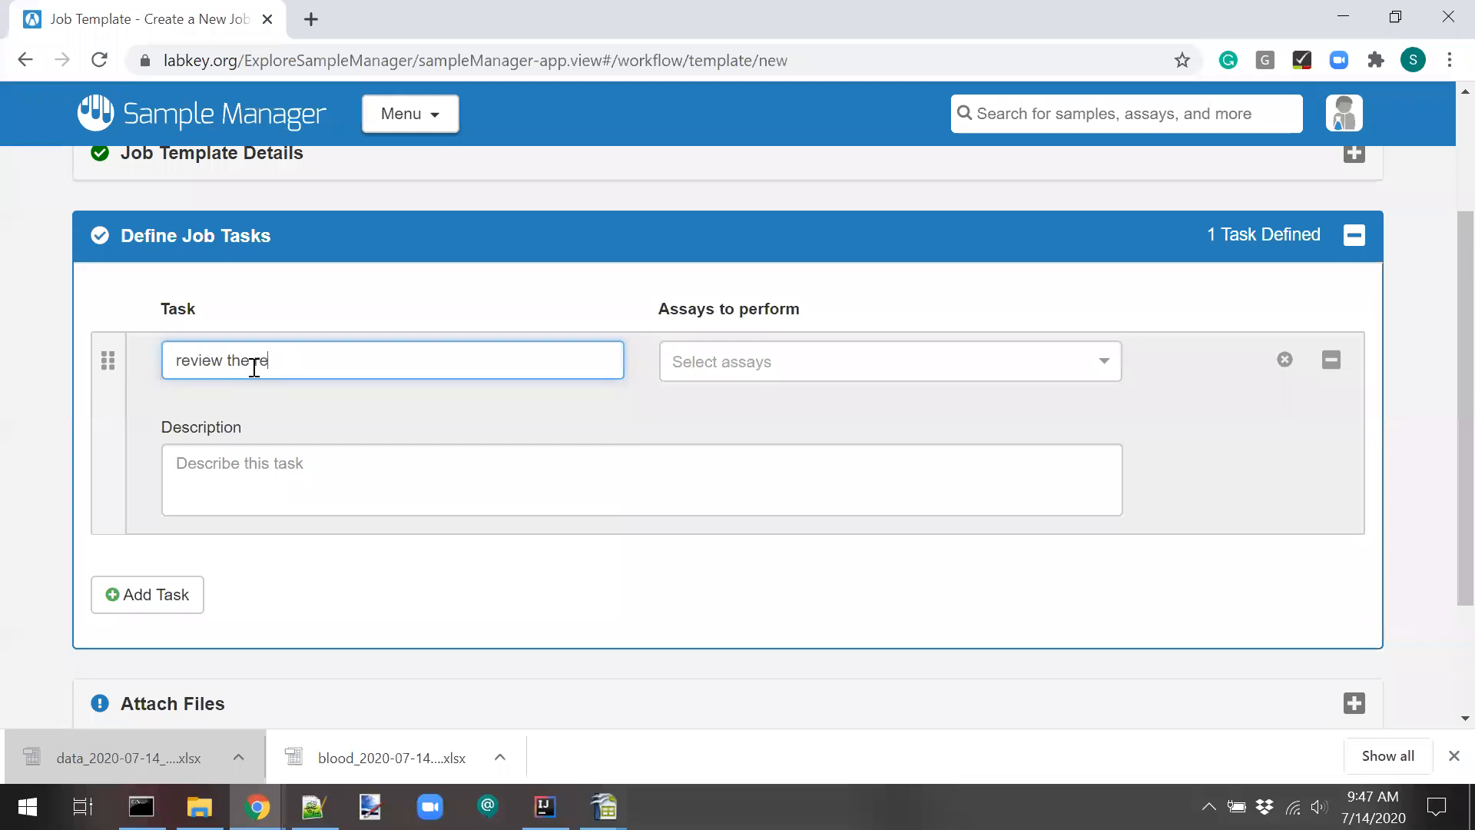
type("quest")
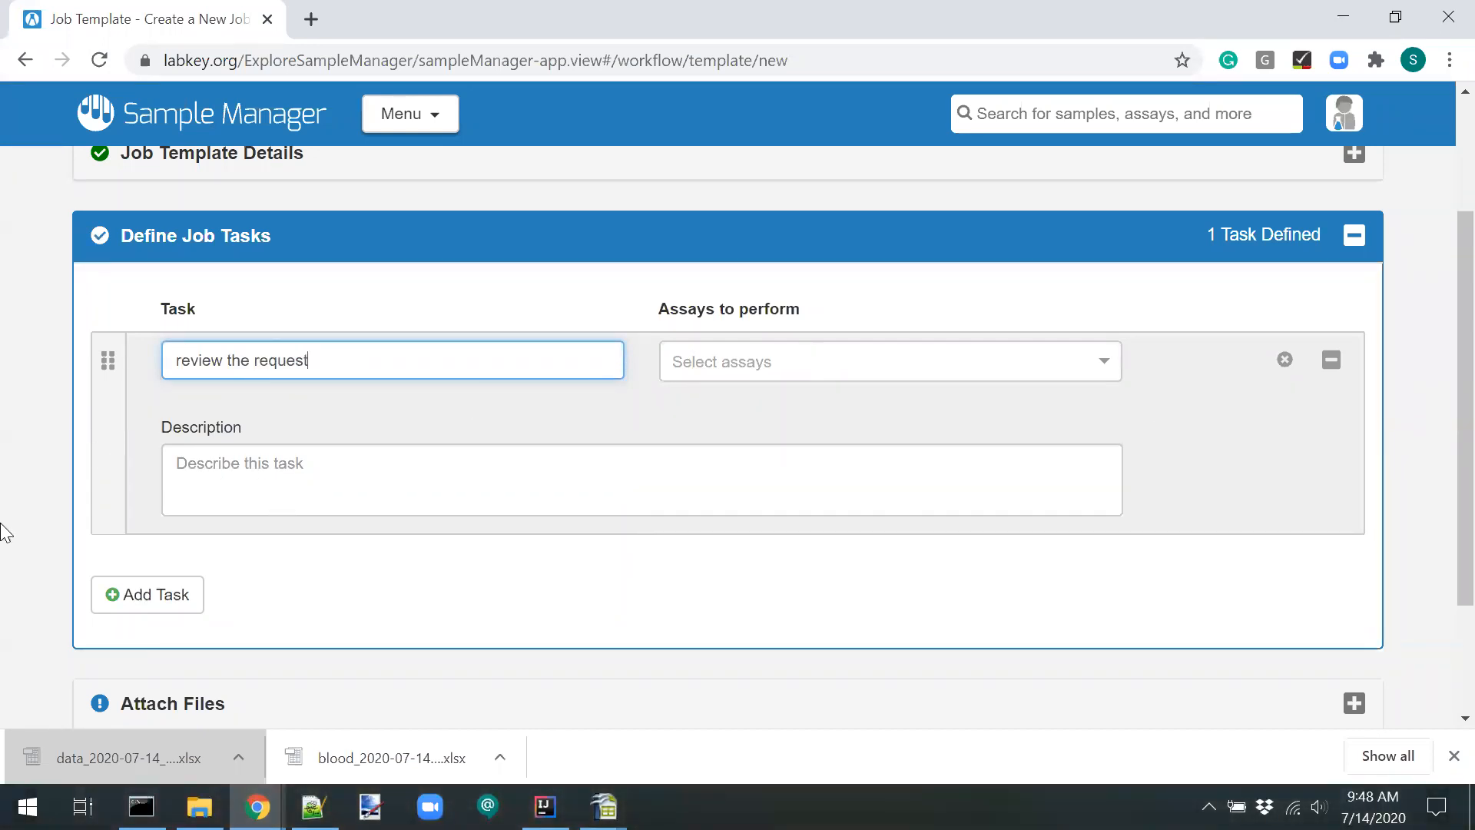
Add a second task named "package the sample" to the job template.
left_click(148, 593)
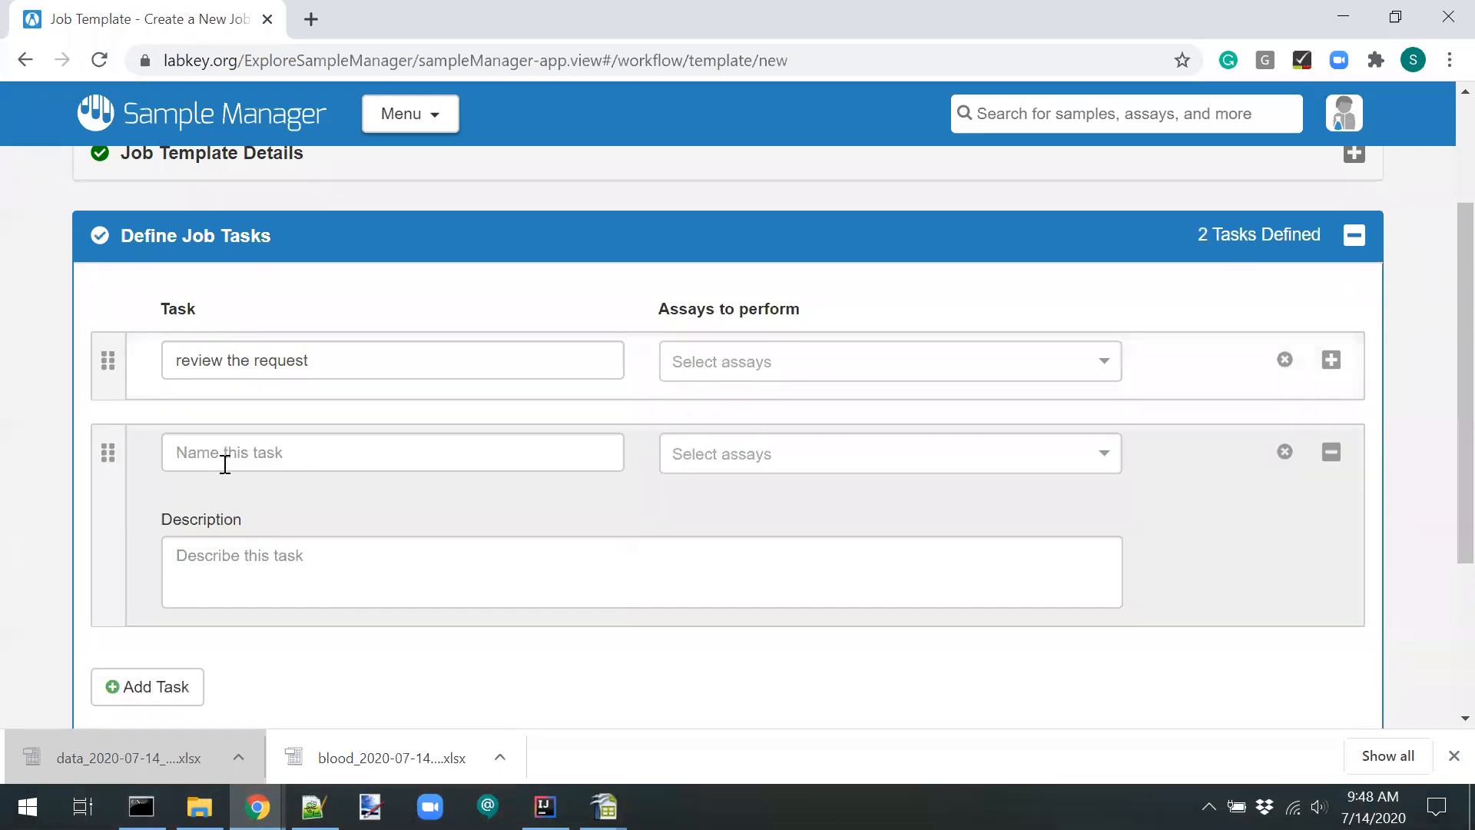
left_click(223, 461)
type("package ")
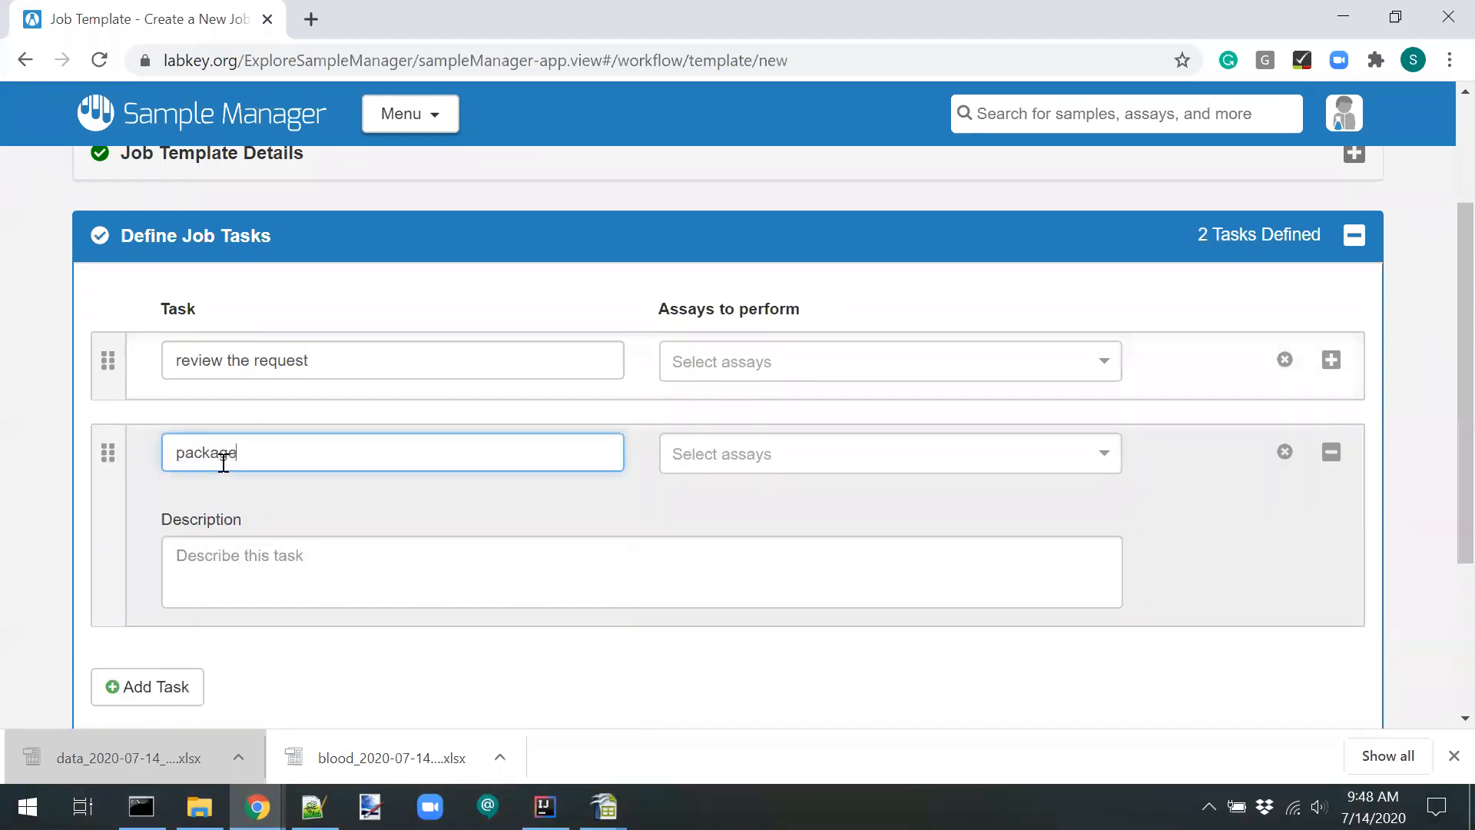
type("the sample")
Add a third task named "confirm delivery" to the job template.
left_click(139, 679)
left_click(197, 550)
type("co")
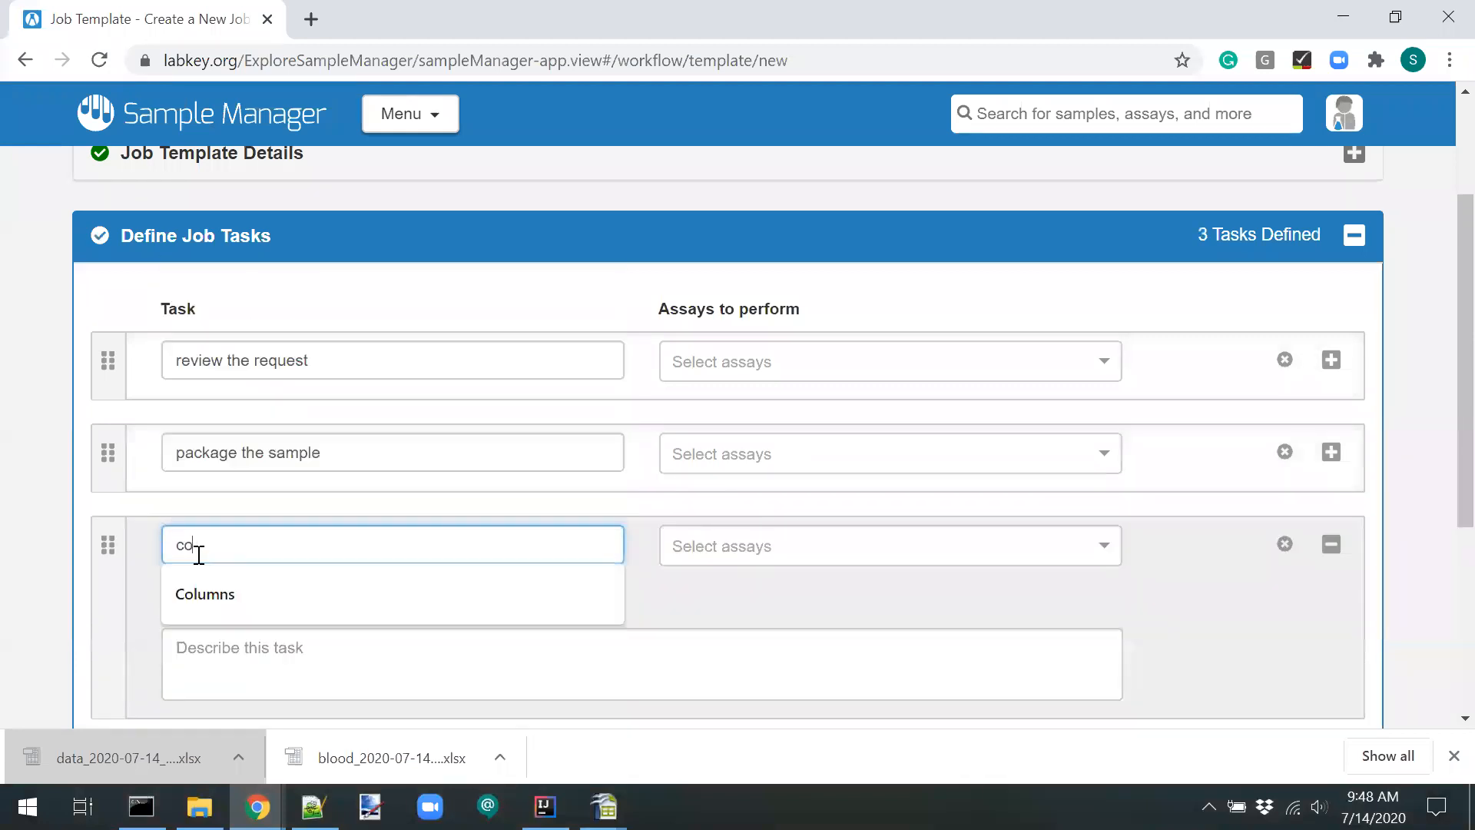
type("nfirm delivery")
left_click(12, 583)
Finish creating the job template and start a new job from it.
scroll(107, 513, "down", 5)
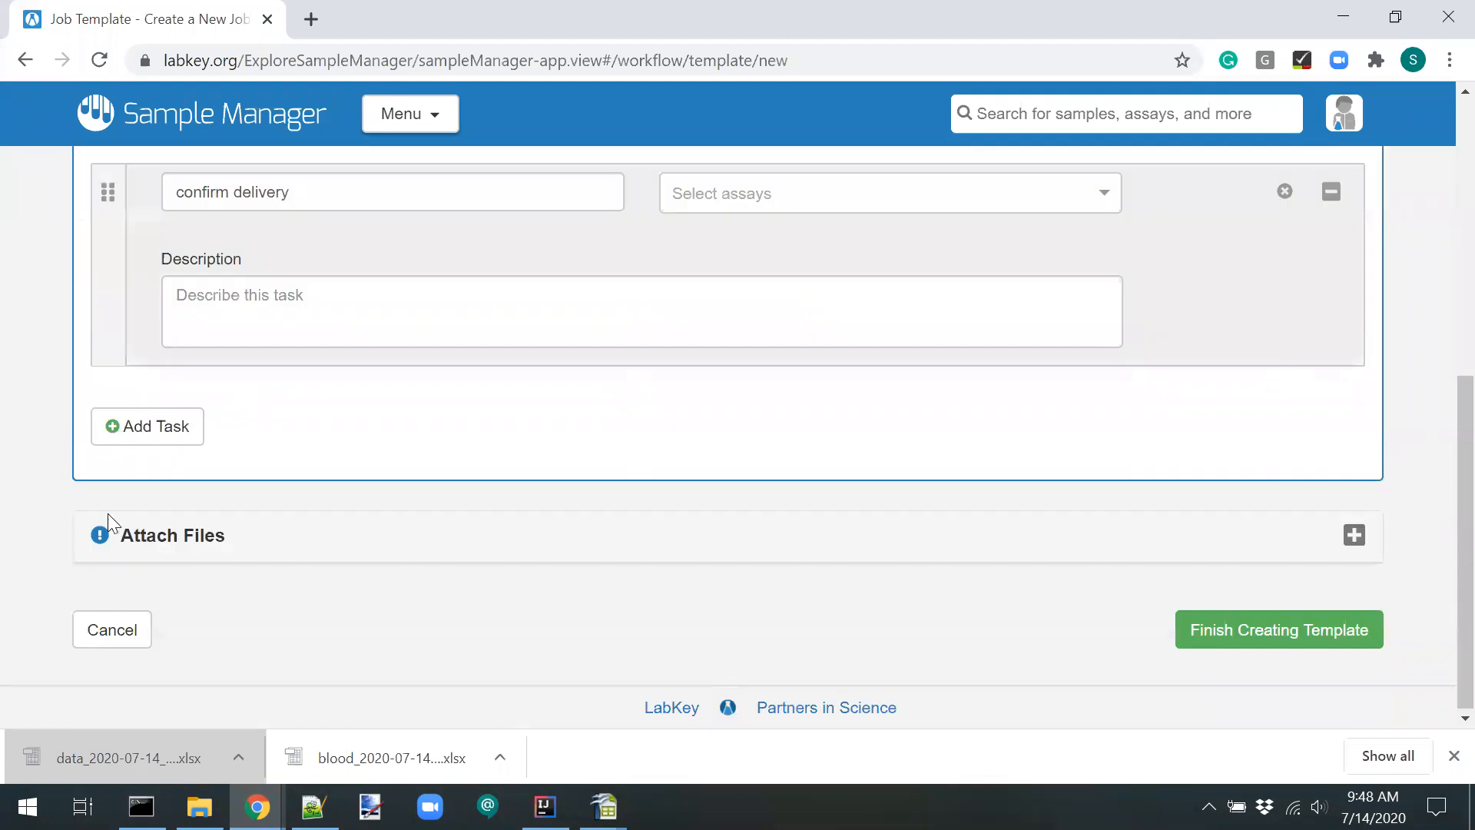
left_click(1323, 635)
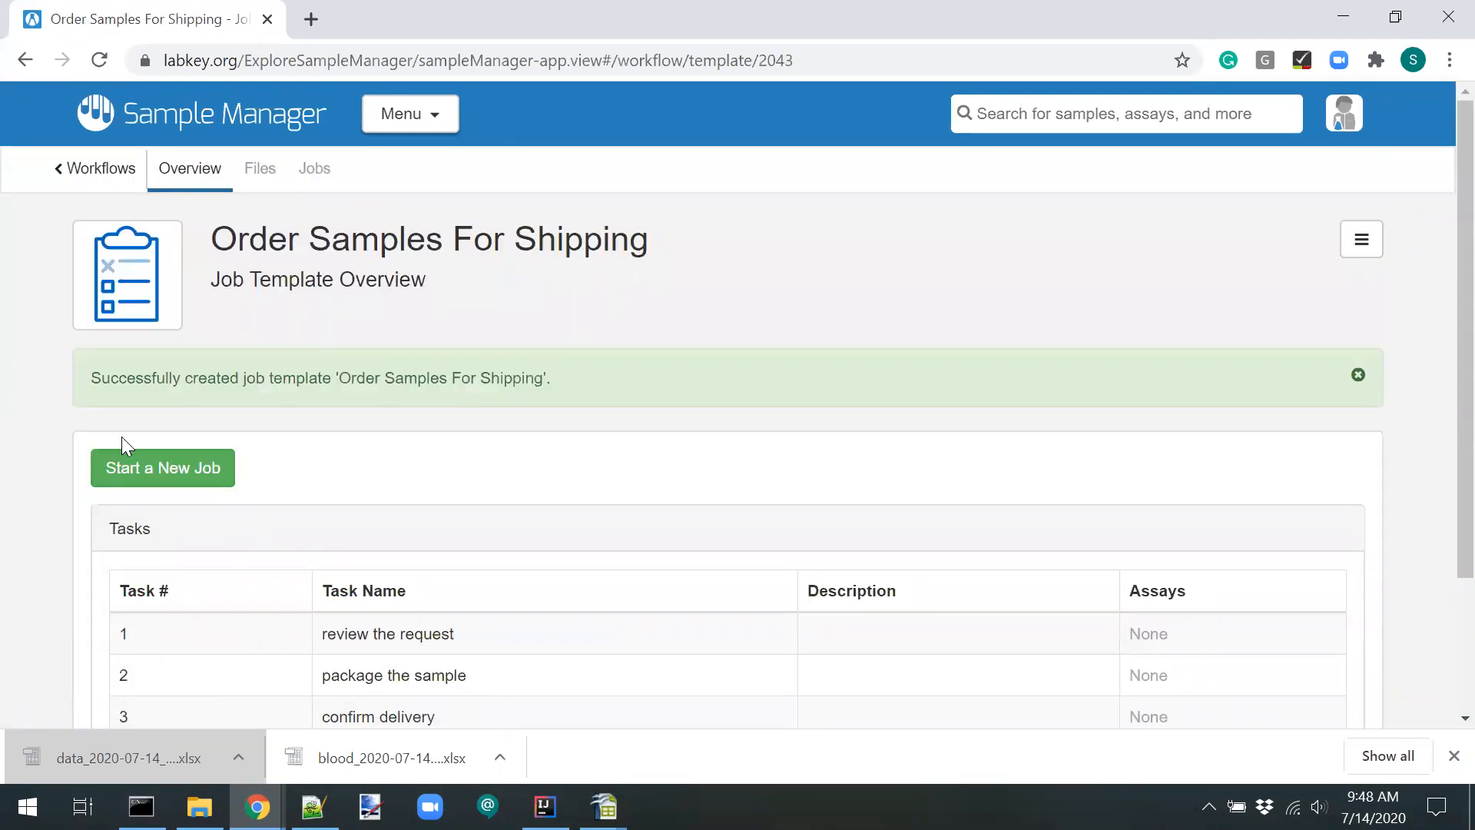
left_click(163, 470)
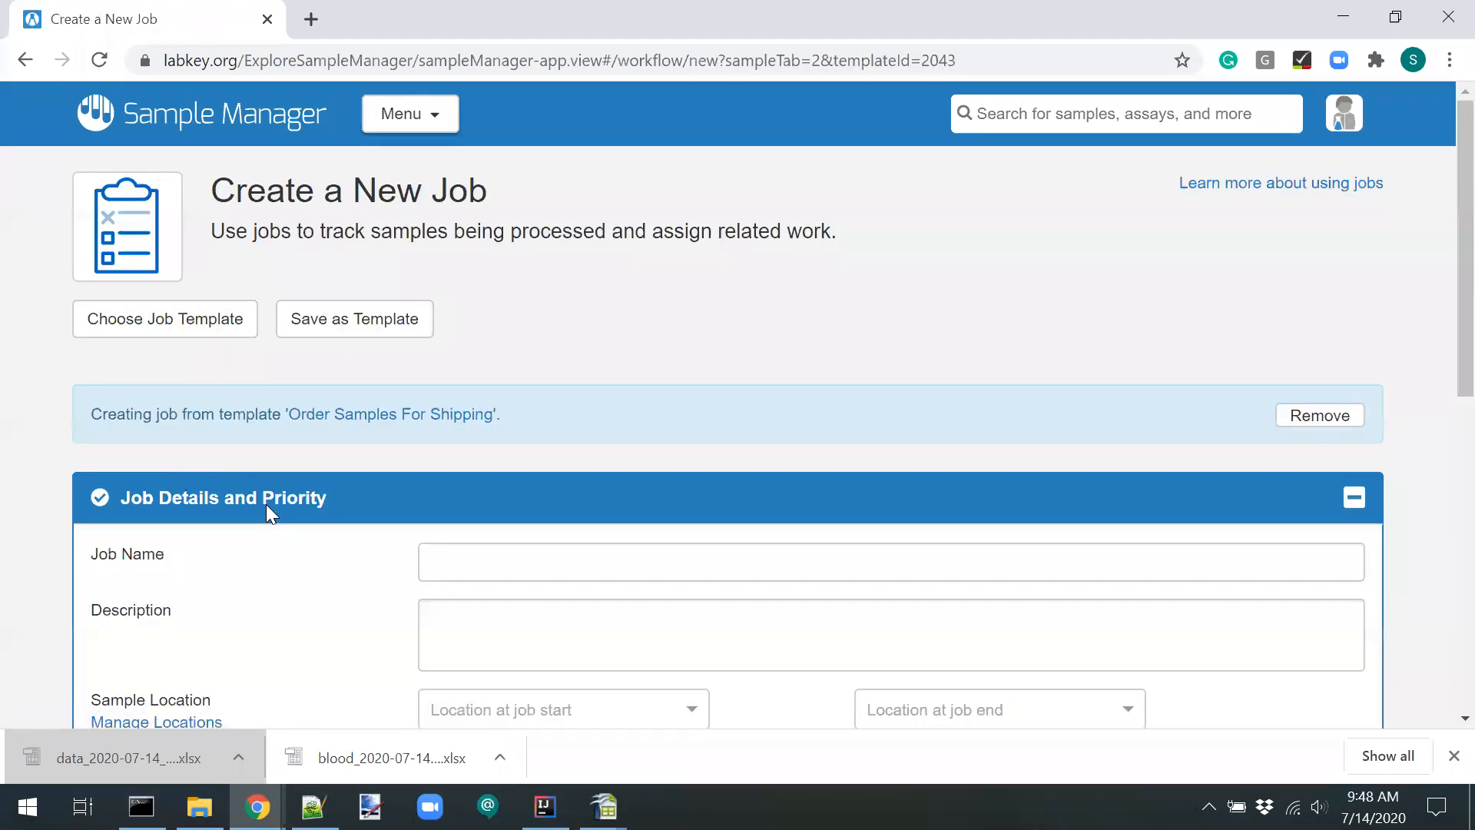
Review the new job's details and priority fields, including the list of users to notify.
scroll(303, 606, "down", 4)
left_click(607, 501)
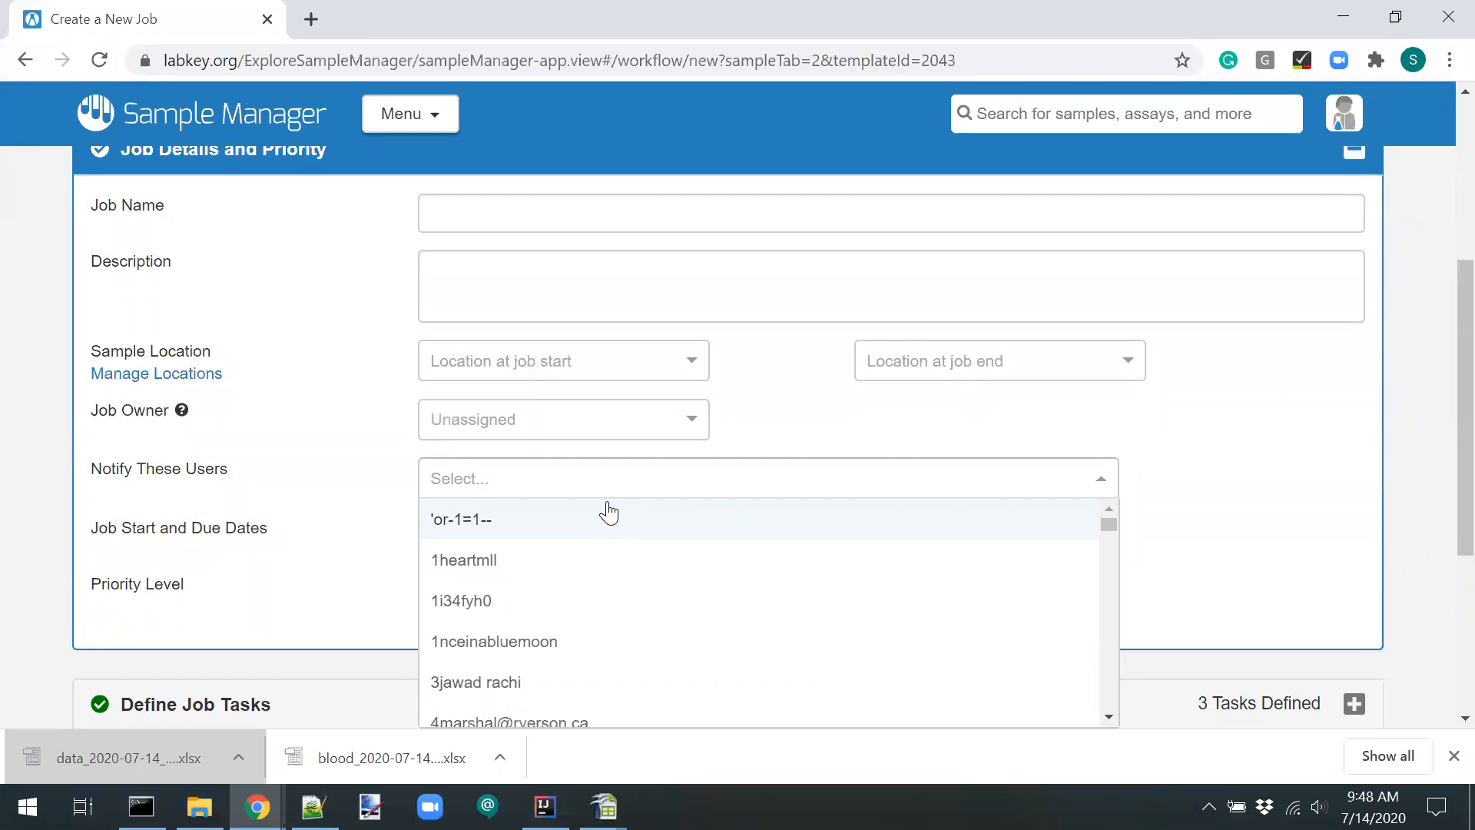
left_click(40, 504)
scroll(40, 504, "down", 4)
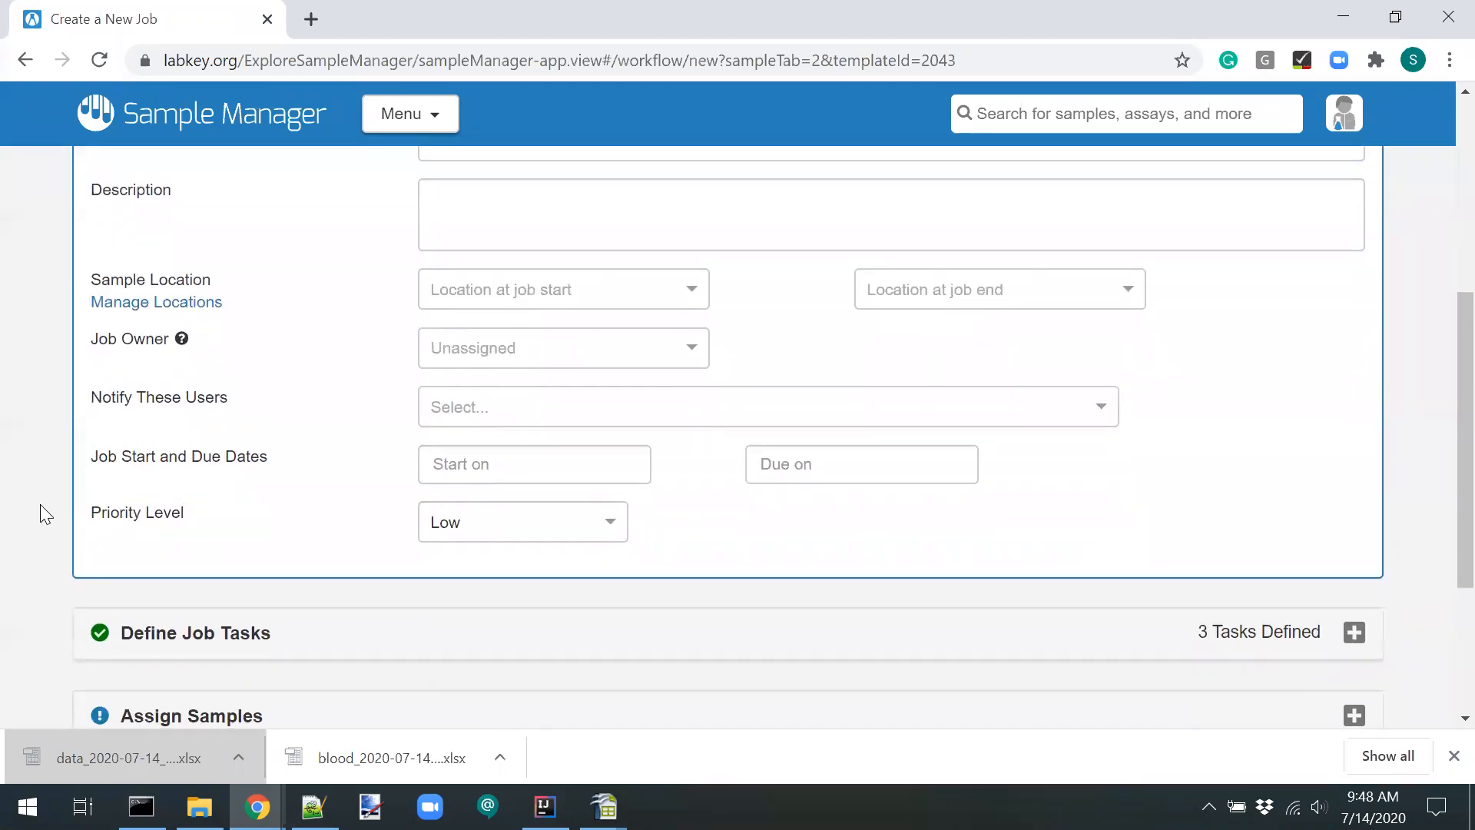
scroll(40, 504, "up", 6)
scroll(40, 504, "up", 2)
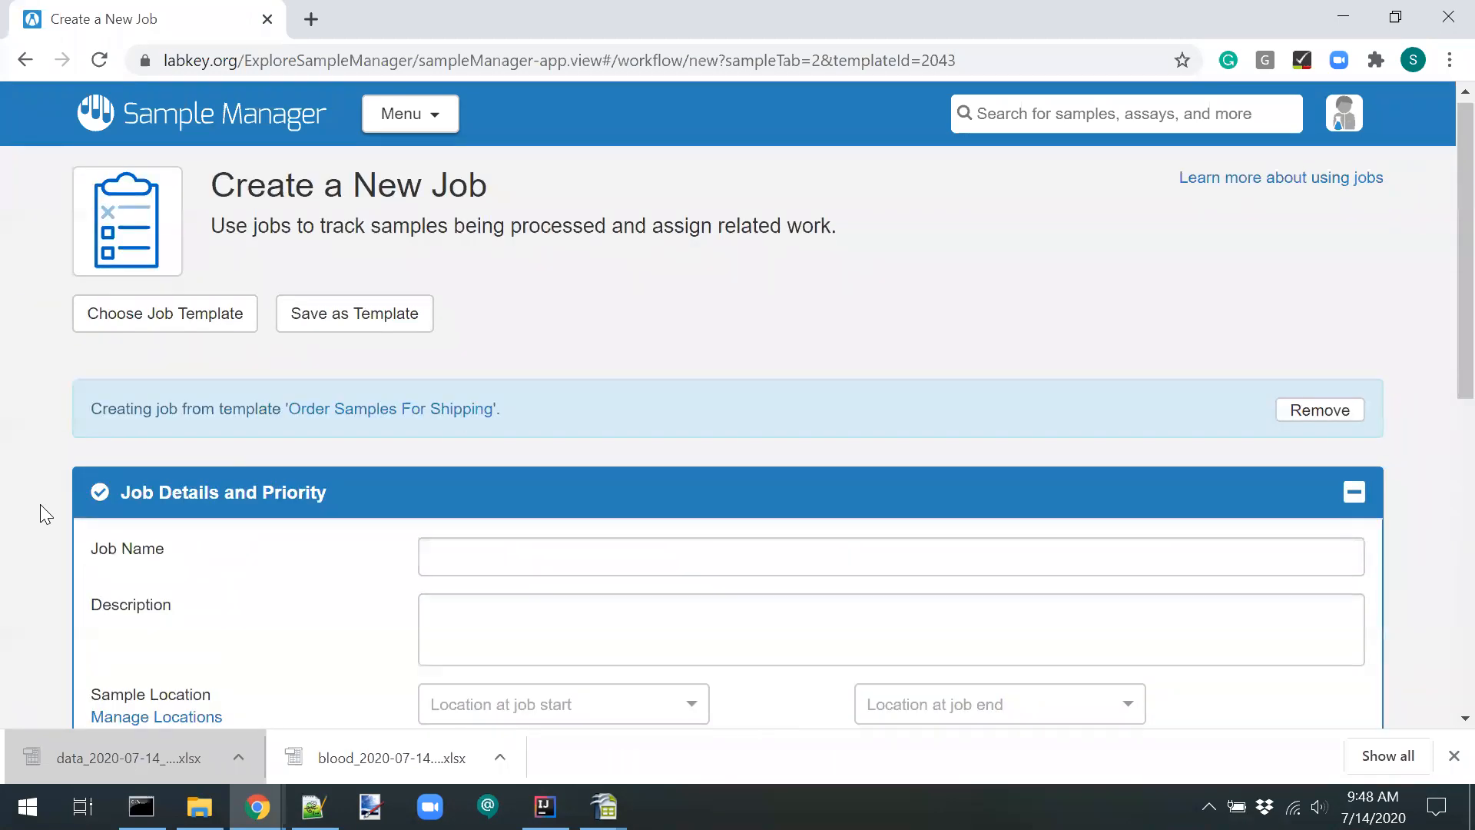
Return to the home dashboard and view the job queue and the sample count chart.
left_click(215, 117)
scroll(771, 408, "down", 1)
scroll(771, 407, "down", 1)
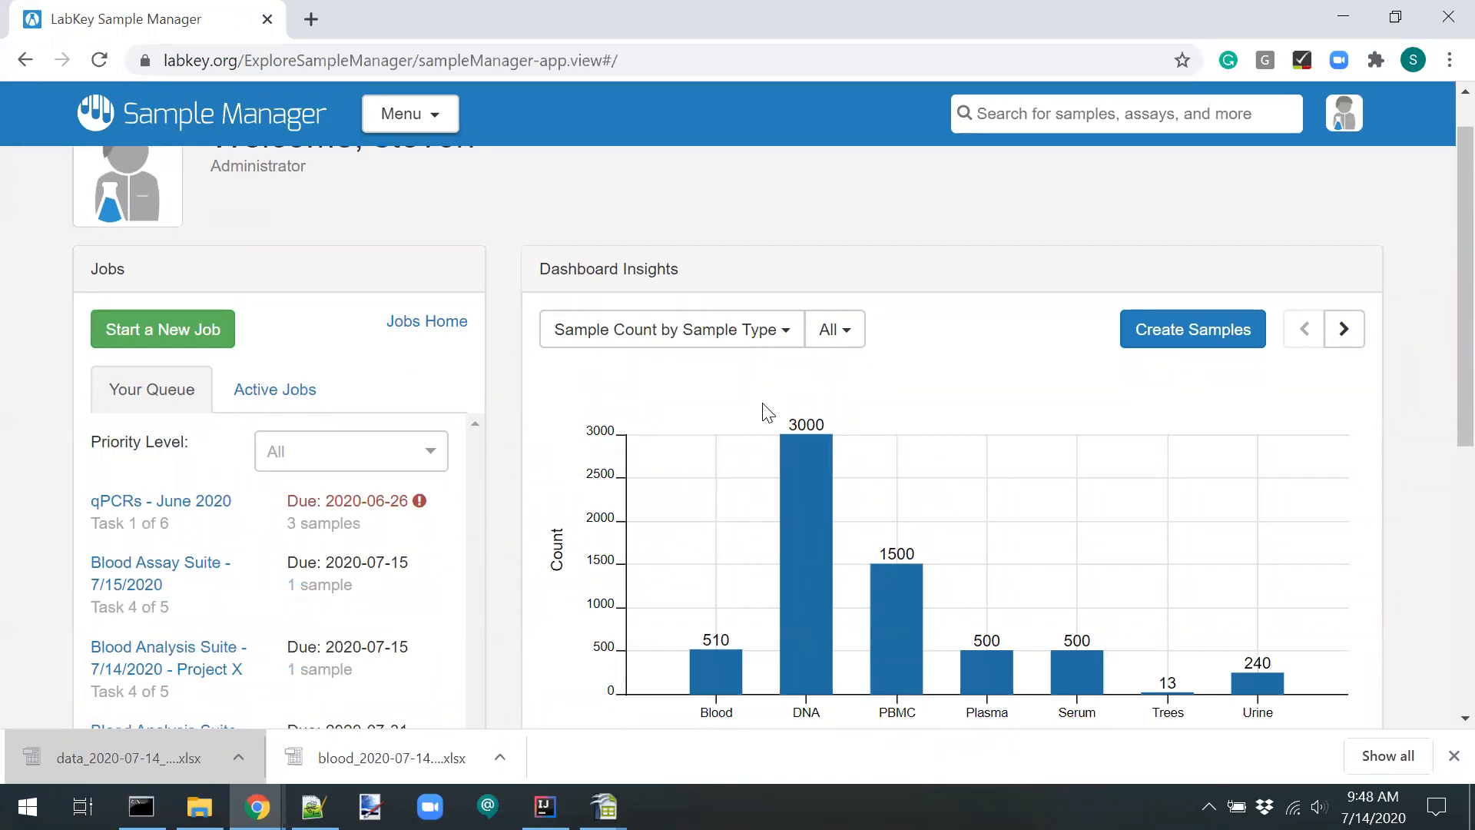
scroll(766, 412, "up", 1)
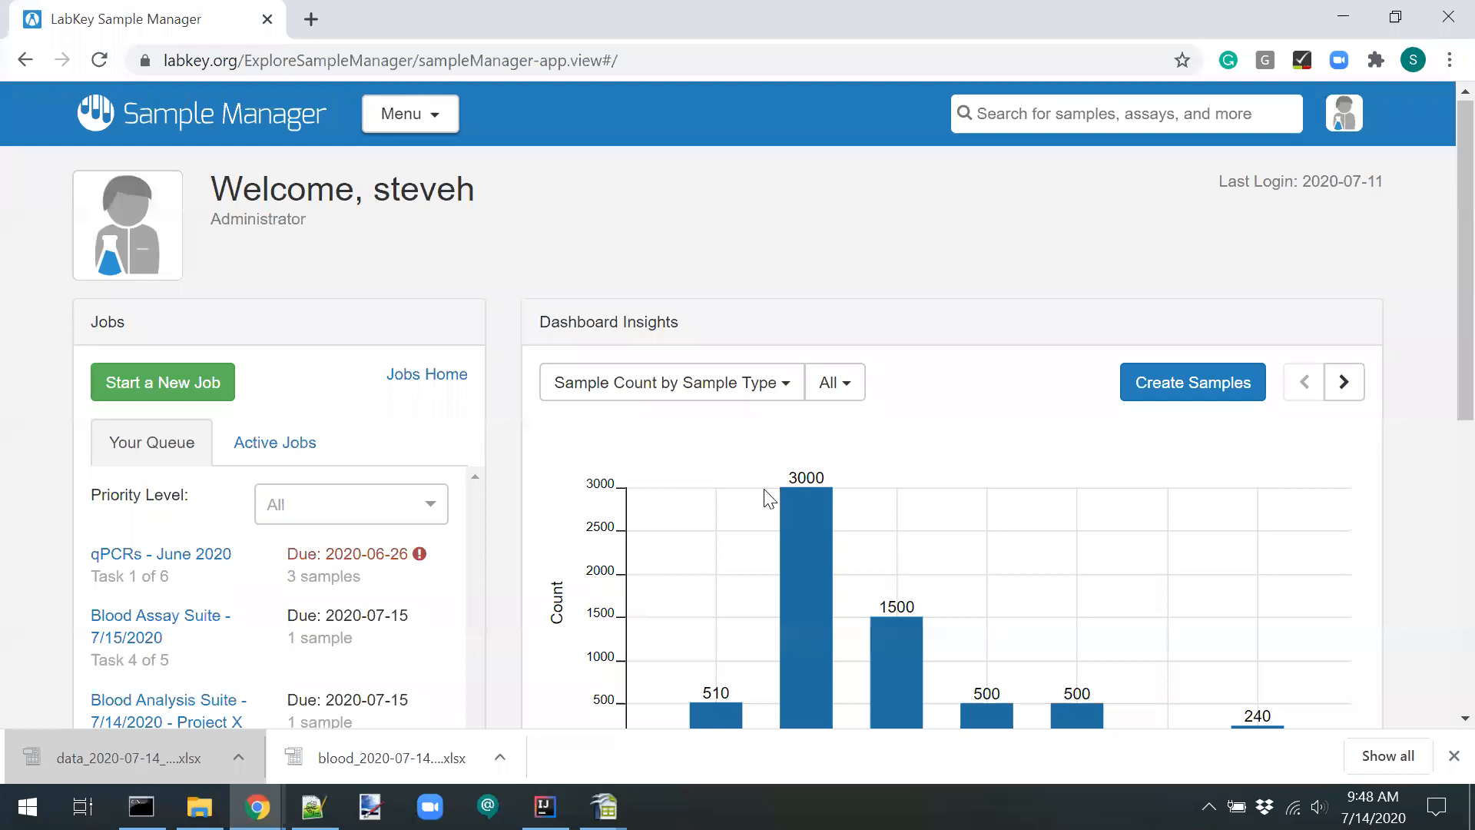
scroll(632, 611, "down", 2)
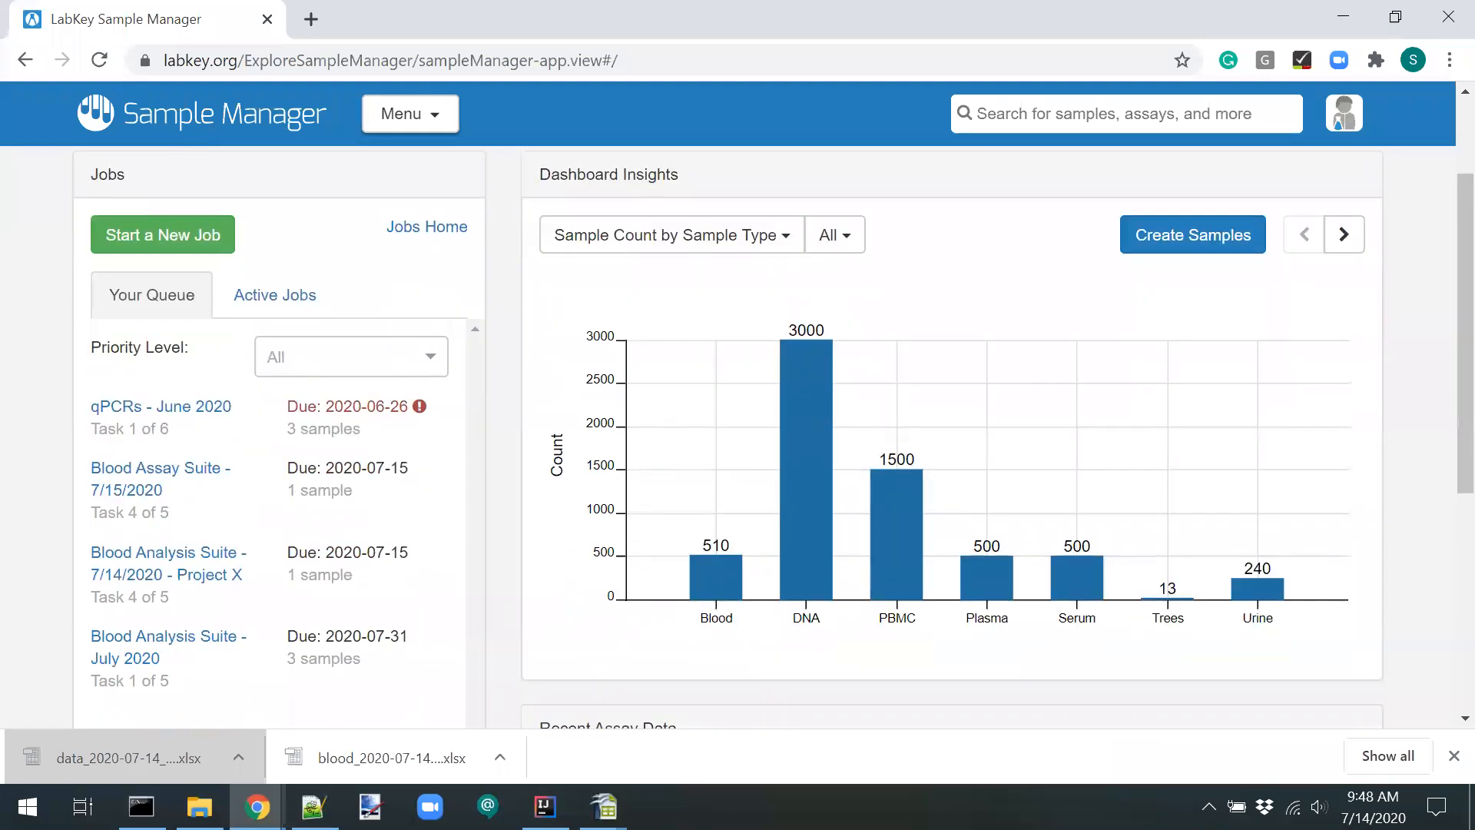
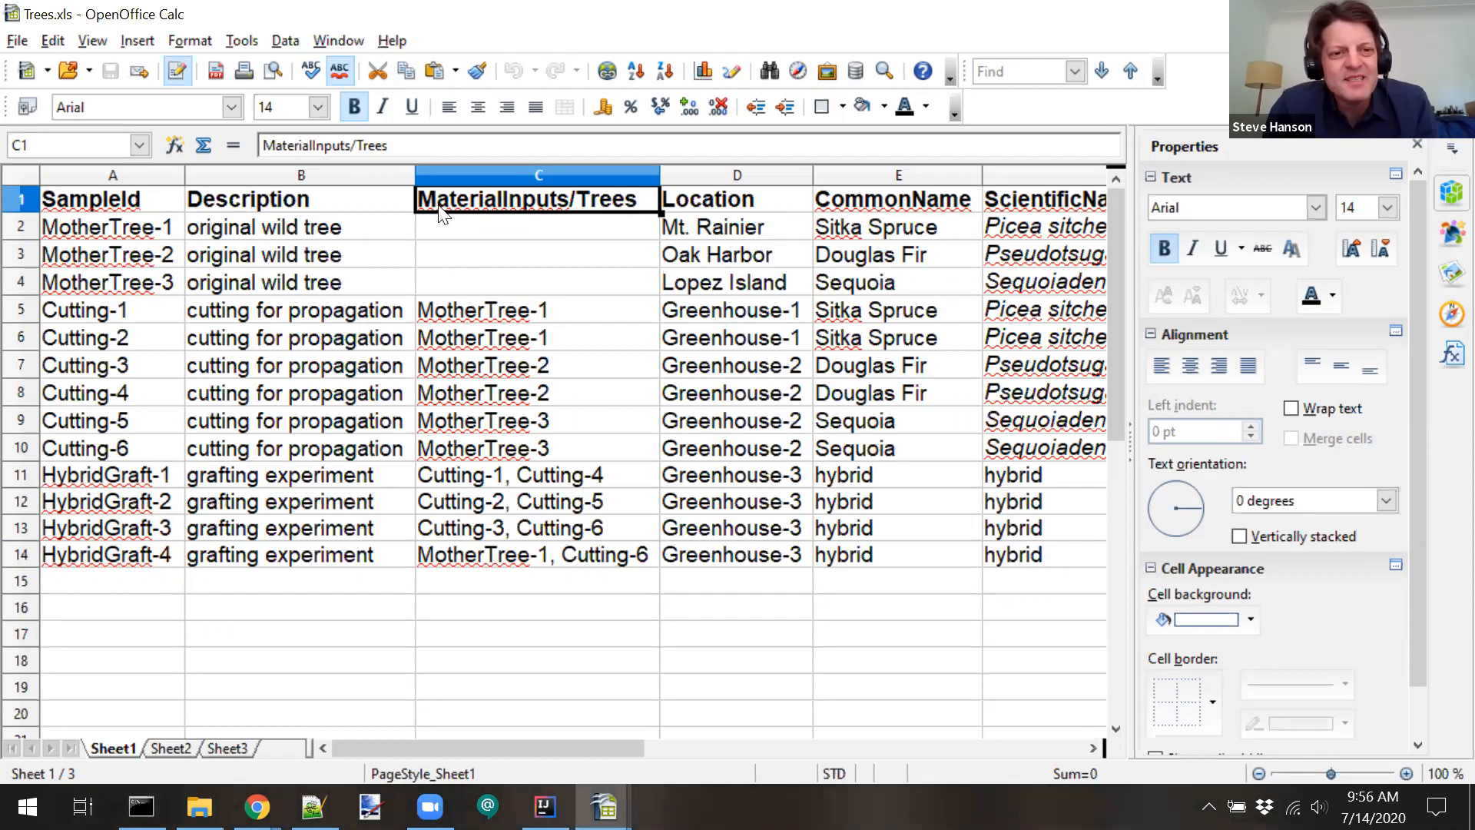
Walk through the MaterialInputs/Trees parent entries of the mother tree and cutting rows in the Trees spreadsheet.
left_click(441, 230)
key("Home")
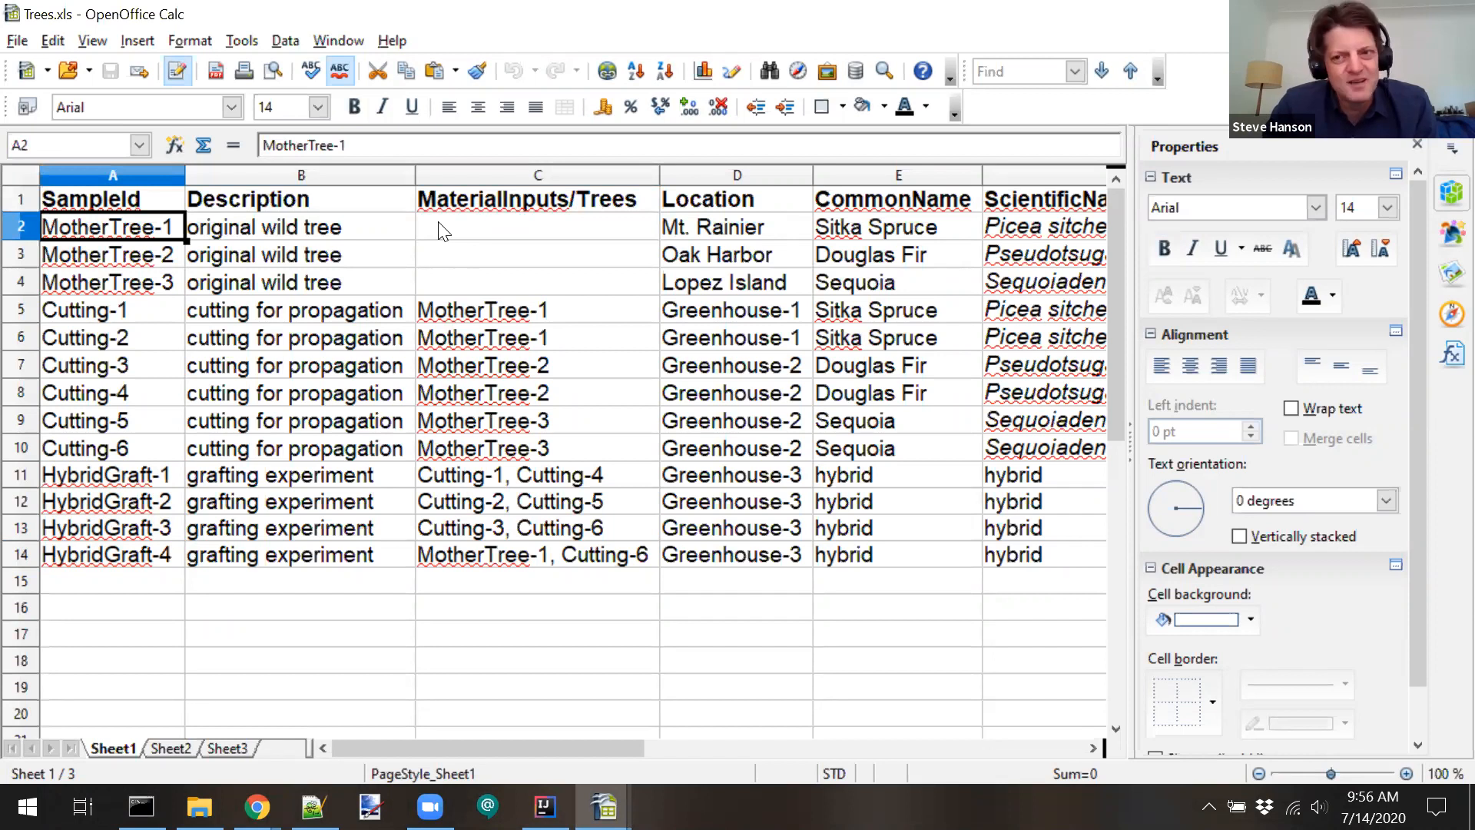
key("Right")
key("Right")
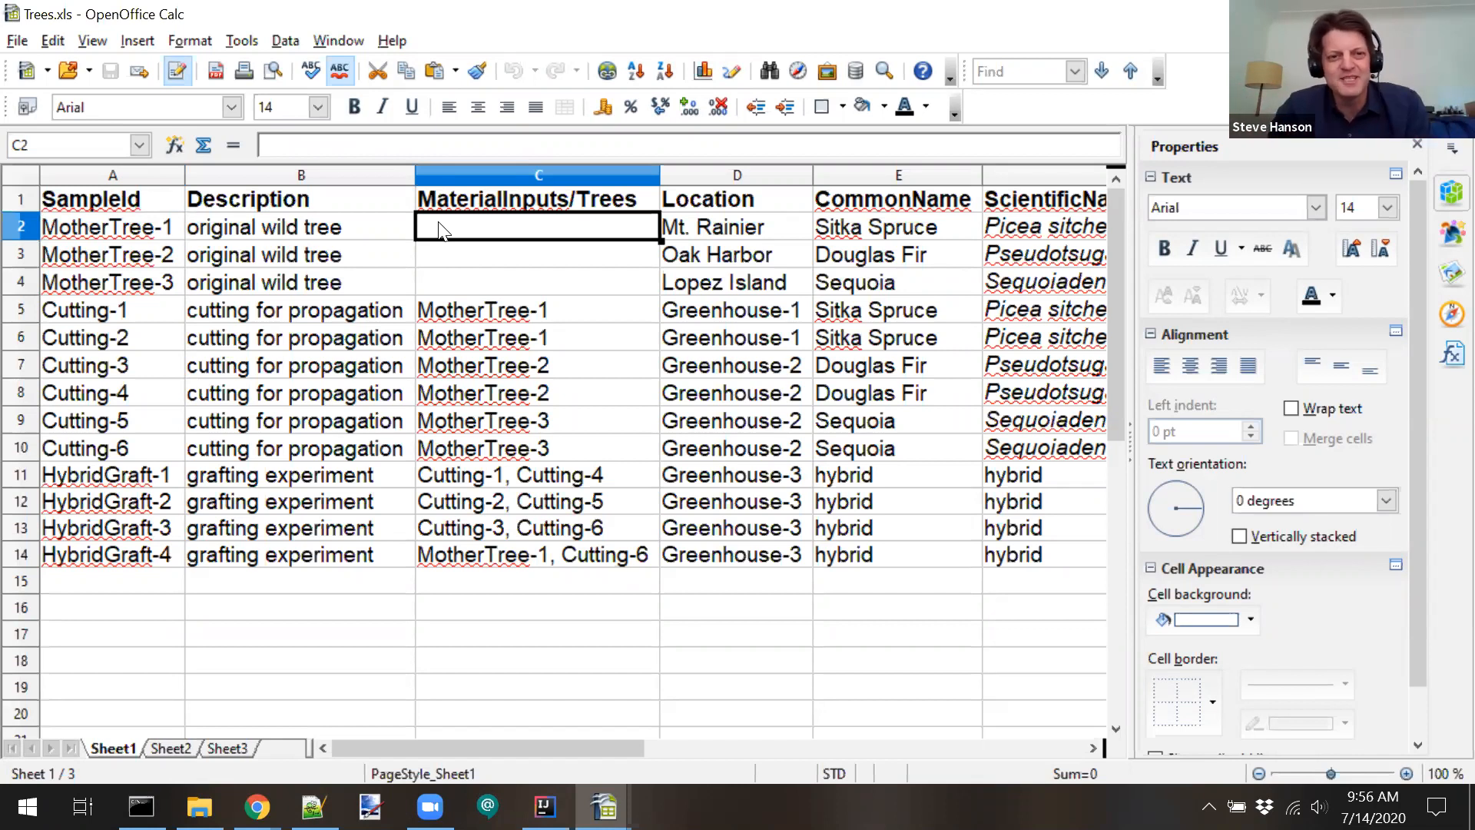
key("Down")
key("Up")
key("Down")
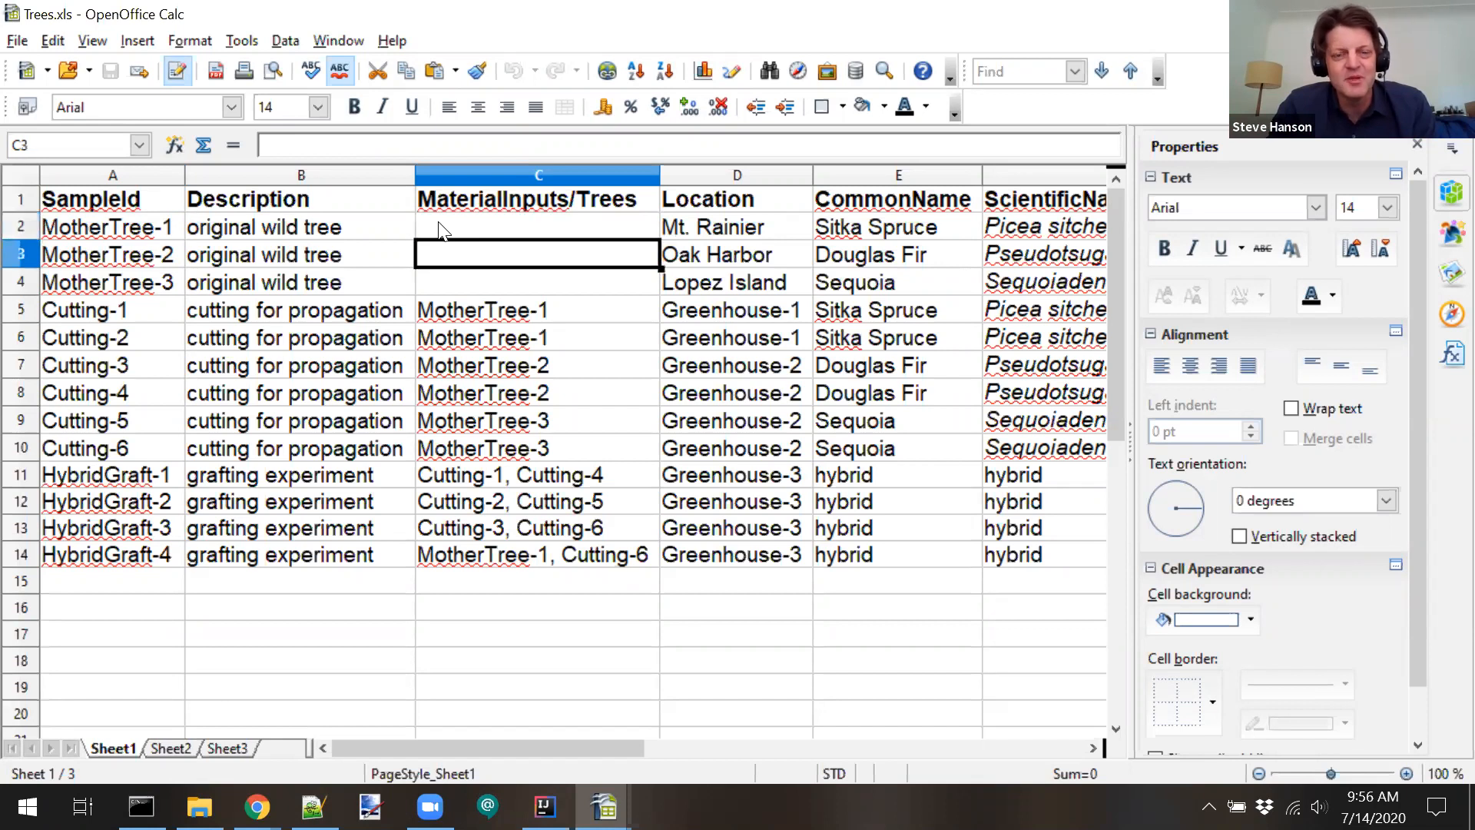
key("Down")
key("Down")
key("Left")
key("Left")
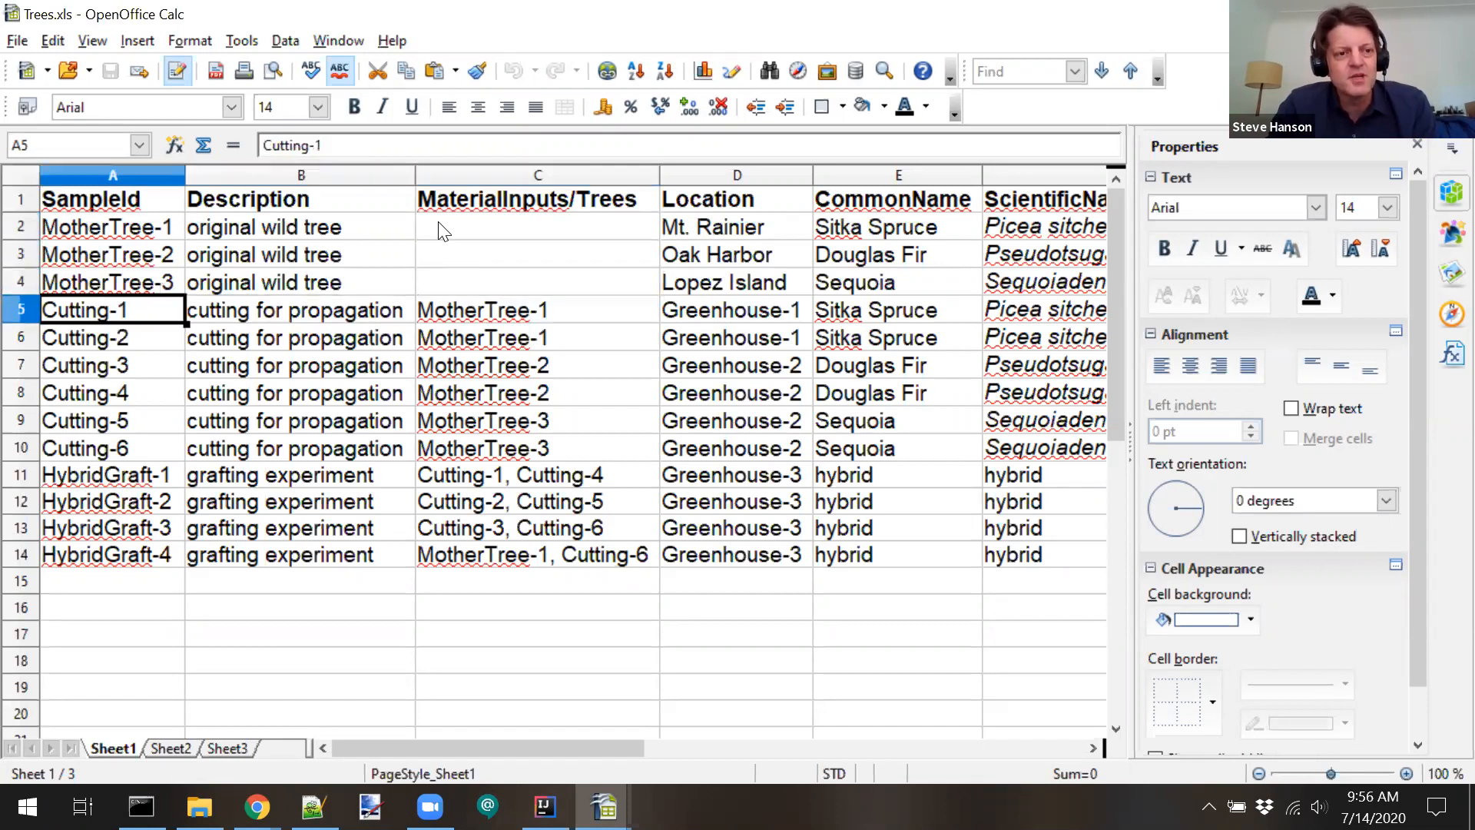
key("Right")
key("Right")
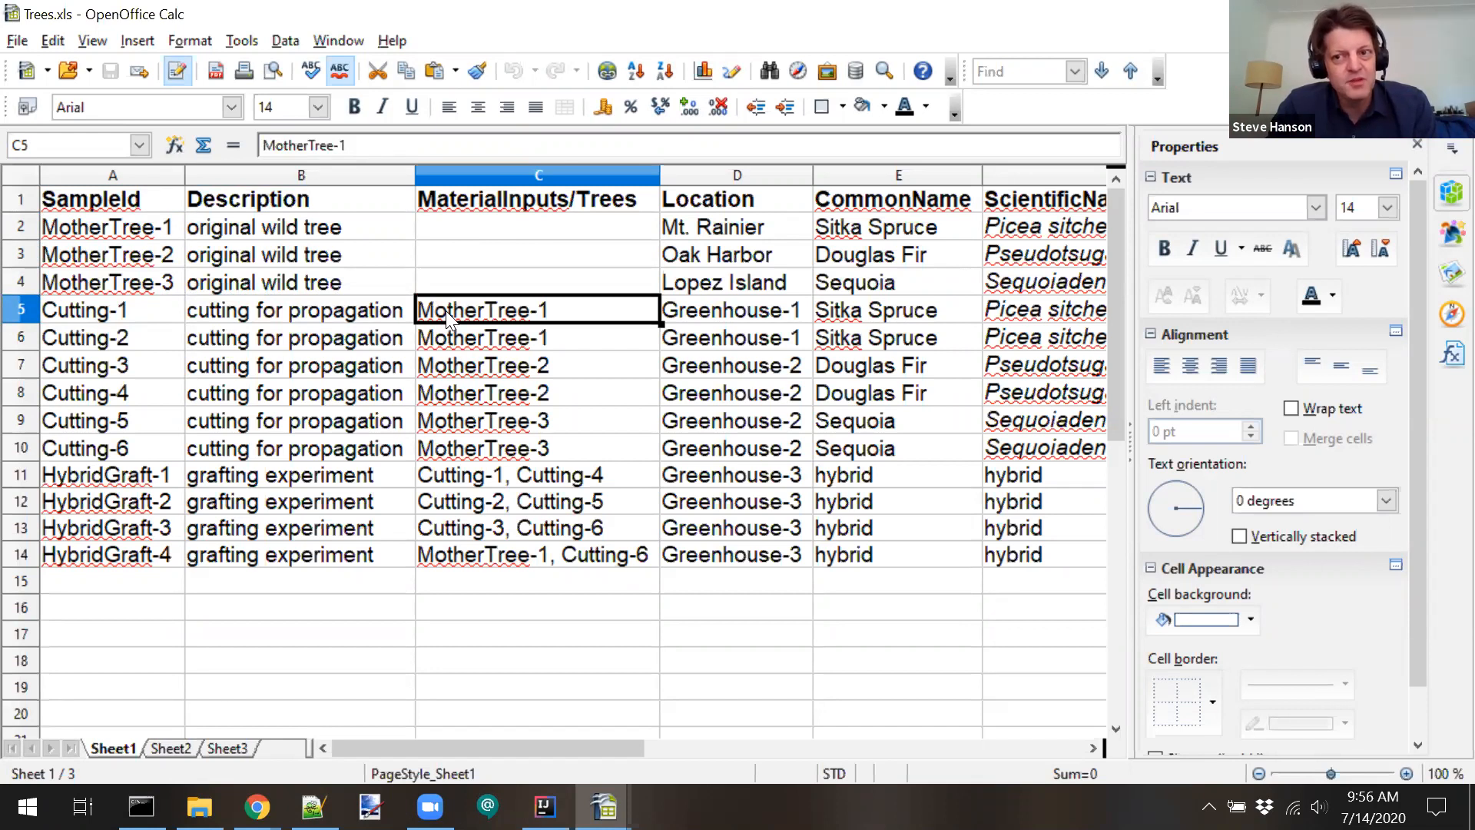
Replace the MaterialInputs/Trees column header in cell C1 with "parentage".
left_click(491, 208)
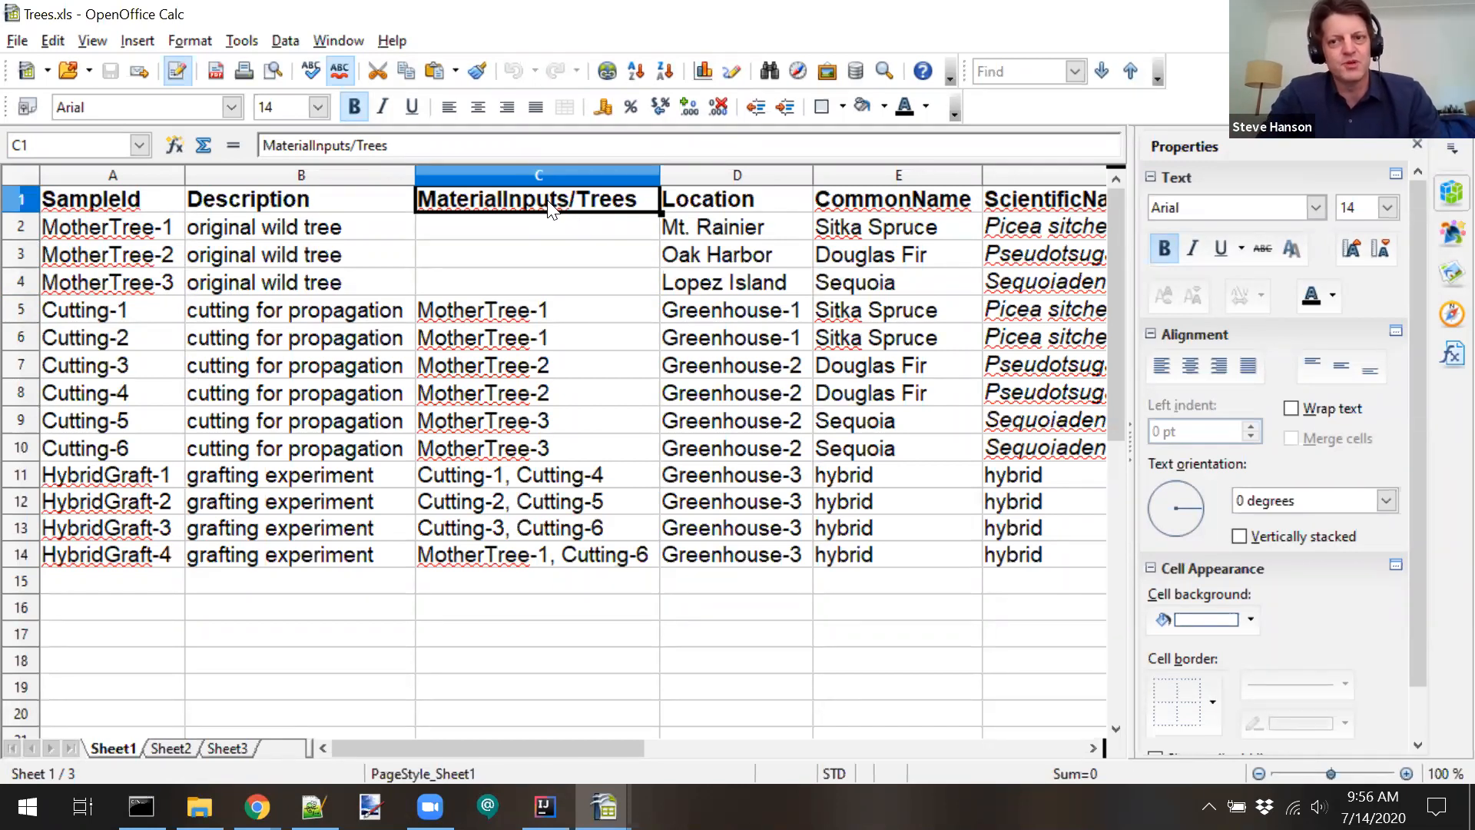
type("pare")
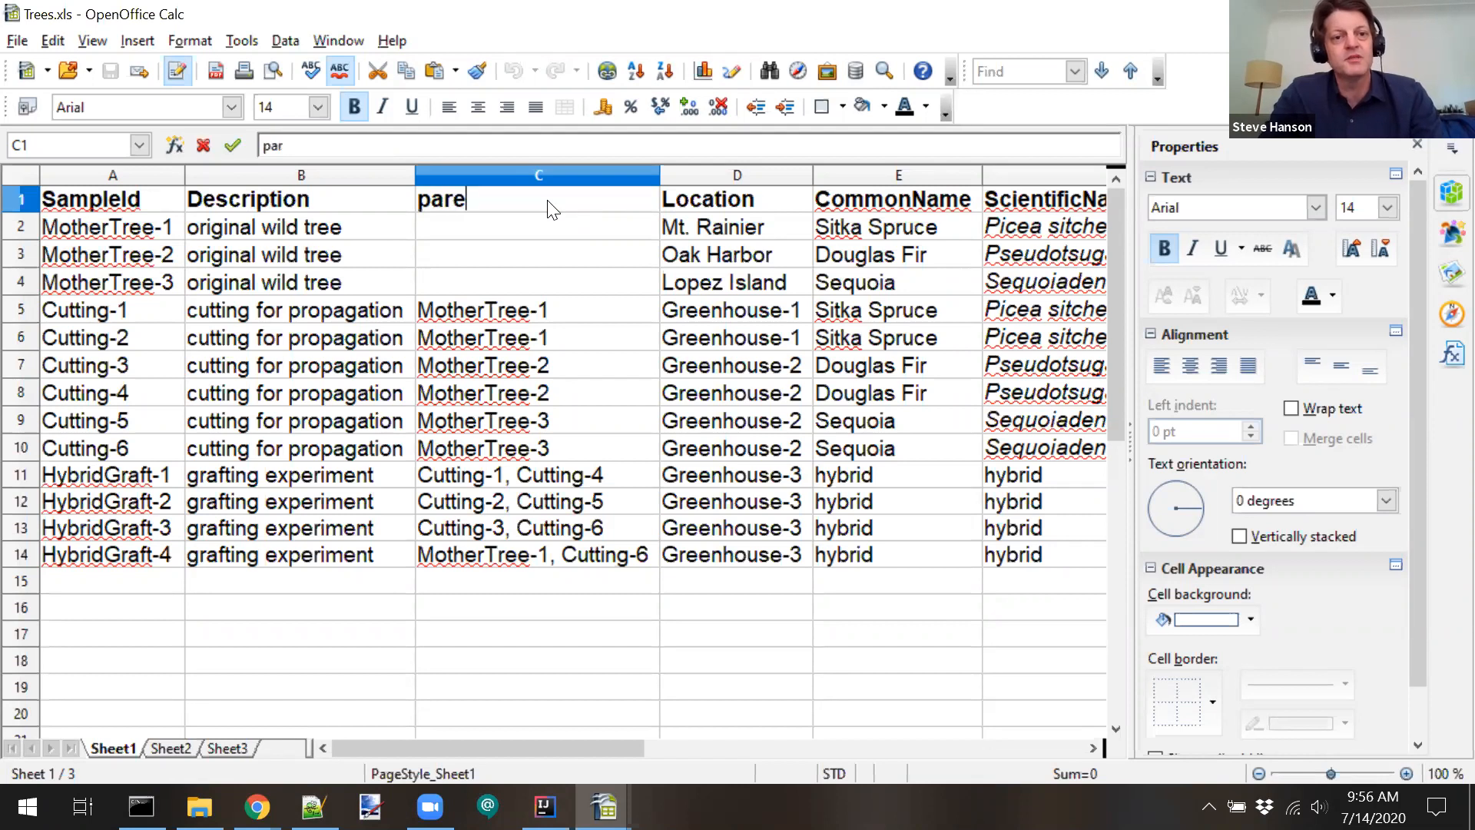
type("ntage")
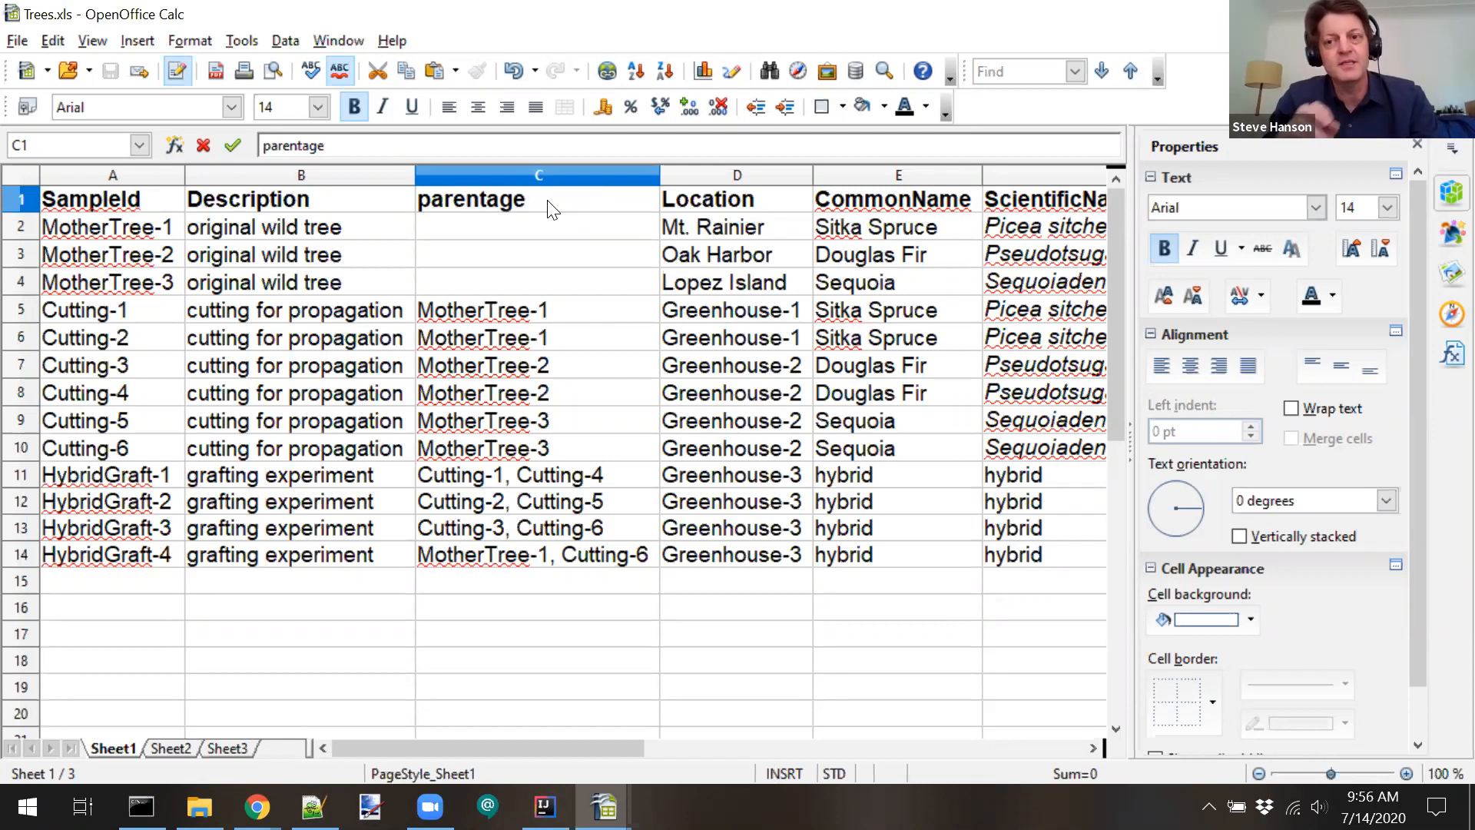
key("Return")
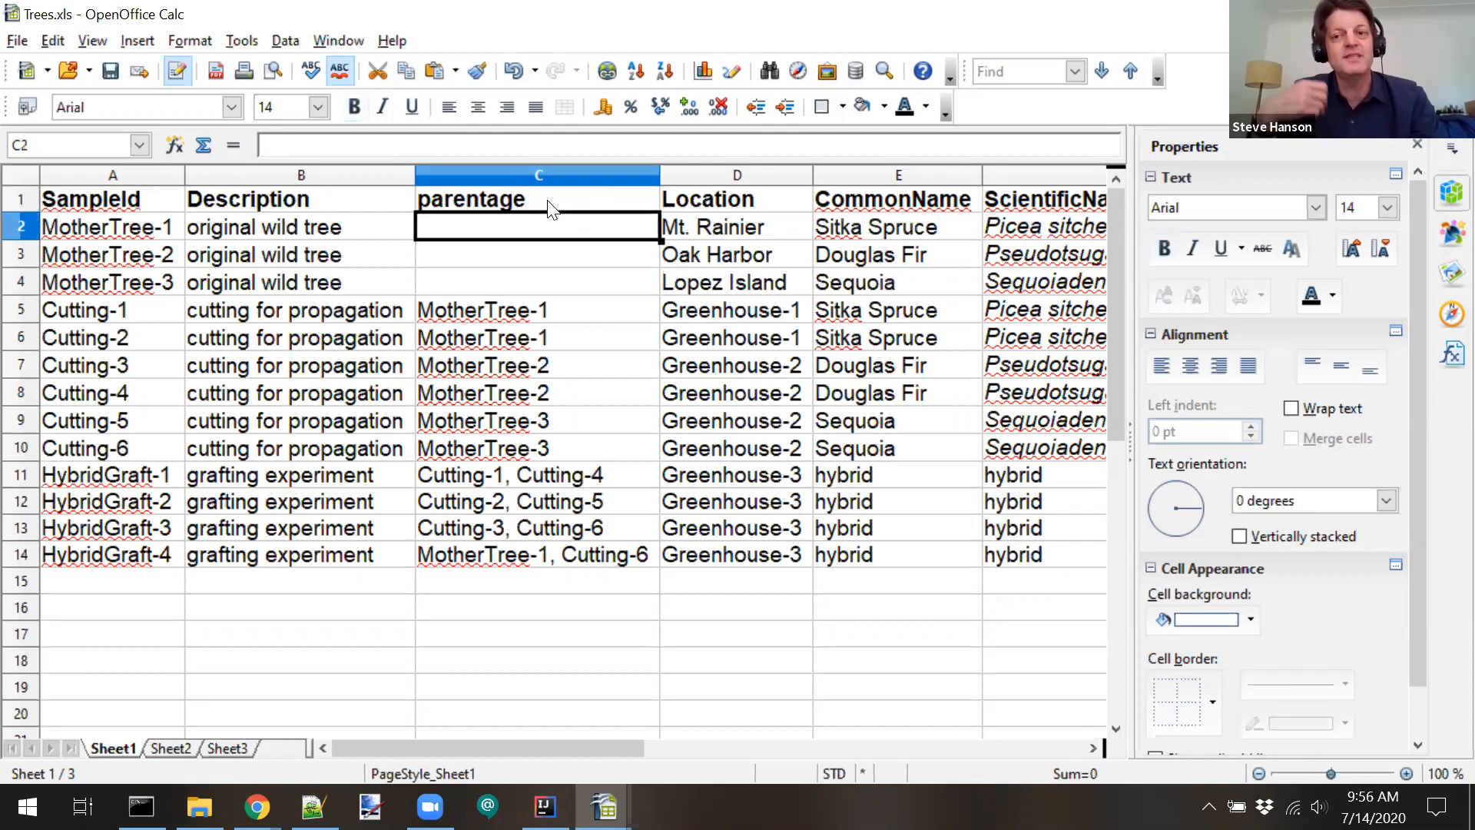
Capitalize the column header in cell C1 so it reads "Parentage".
double_click(550, 203)
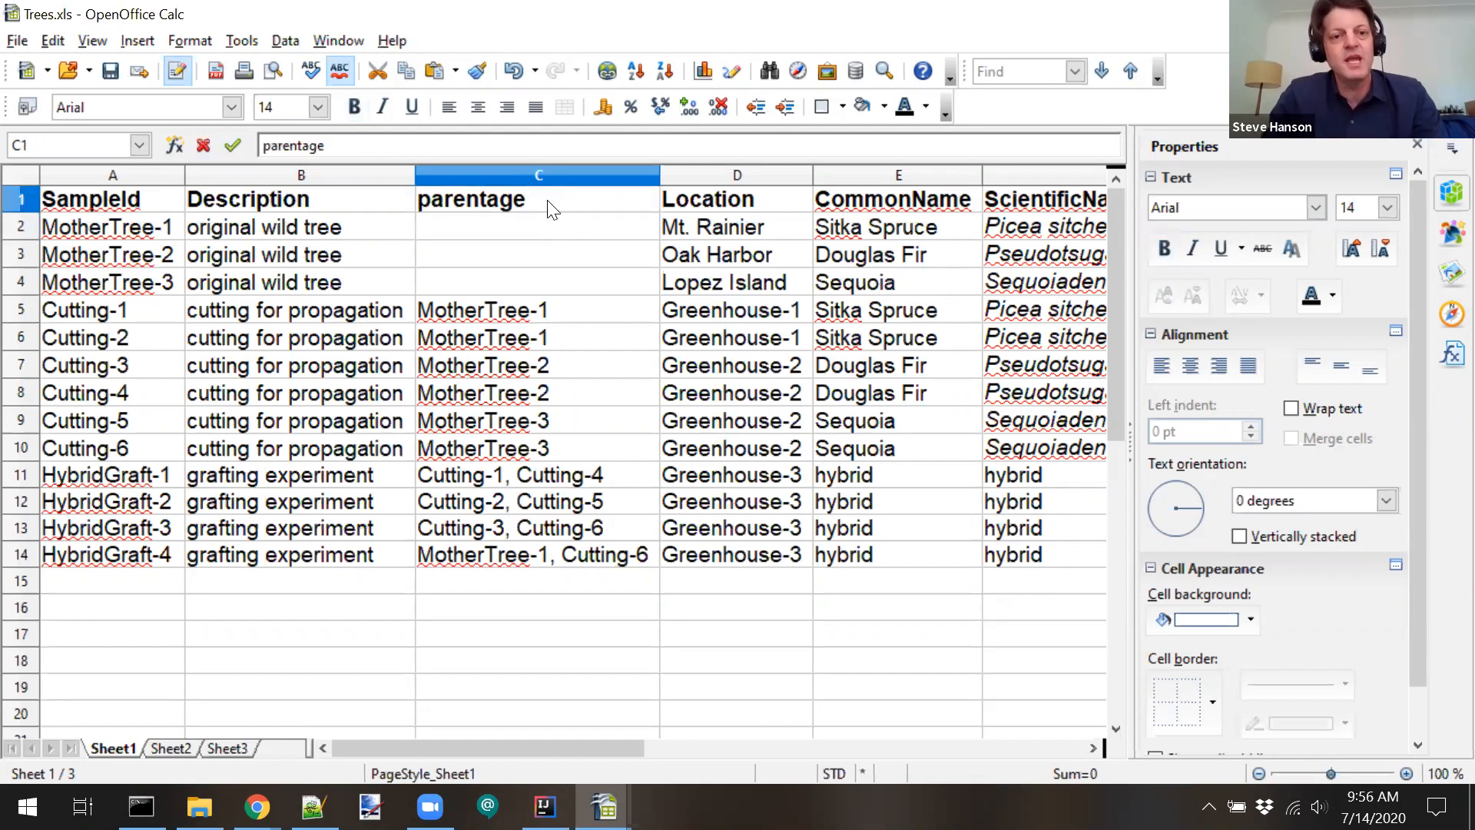
key("Left")
key("Left")
key("Left")
key("Left")
key("Left")
key("Left")
key("Left")
key("Left")
key("Left")
key("Delete")
type("P")
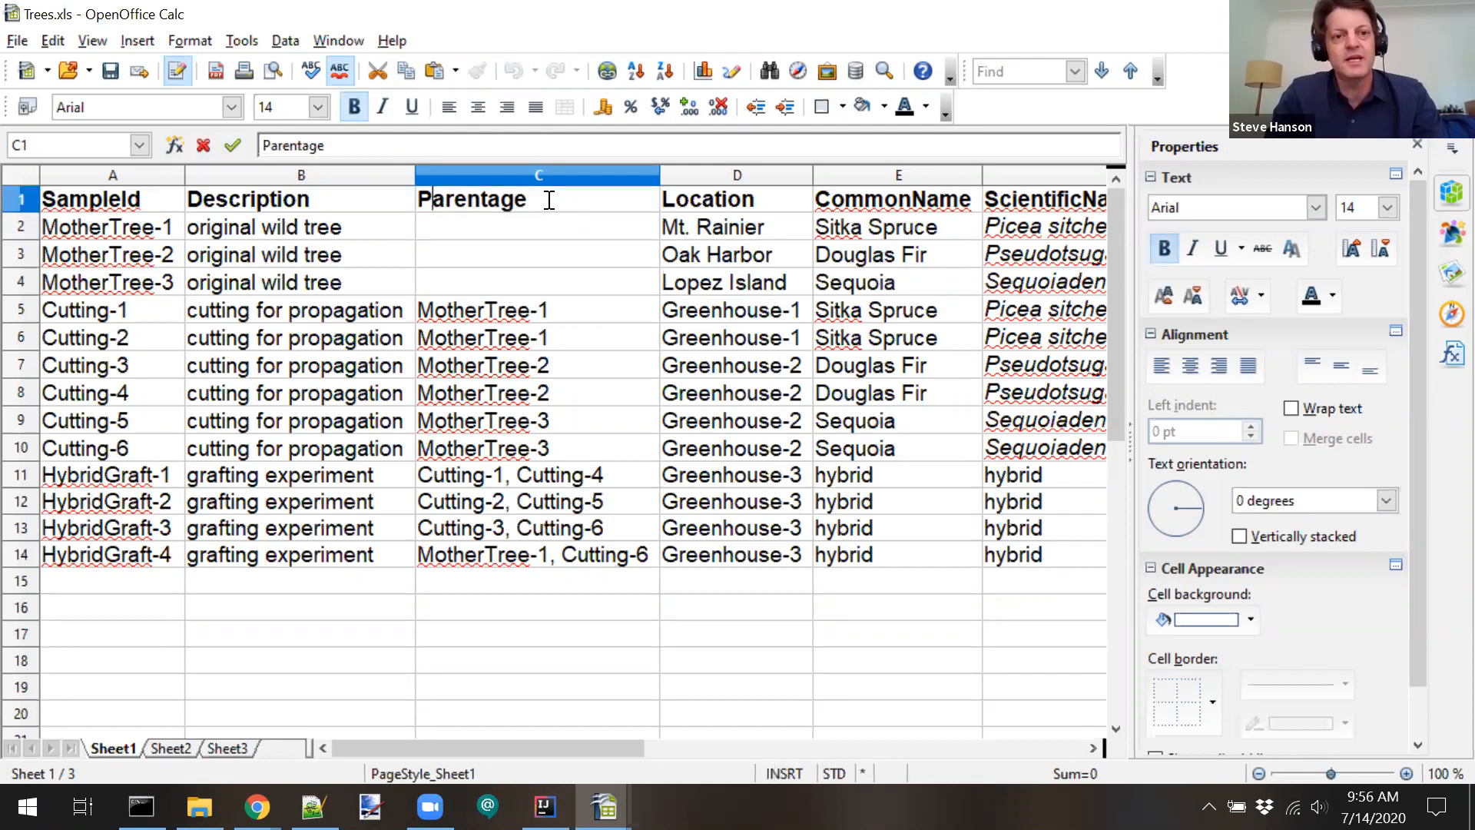
key("Return")
Switch to Sample Manager and open the Trees sample type design for editing.
key("alt+Tab")
key("Tab")
key("Tab")
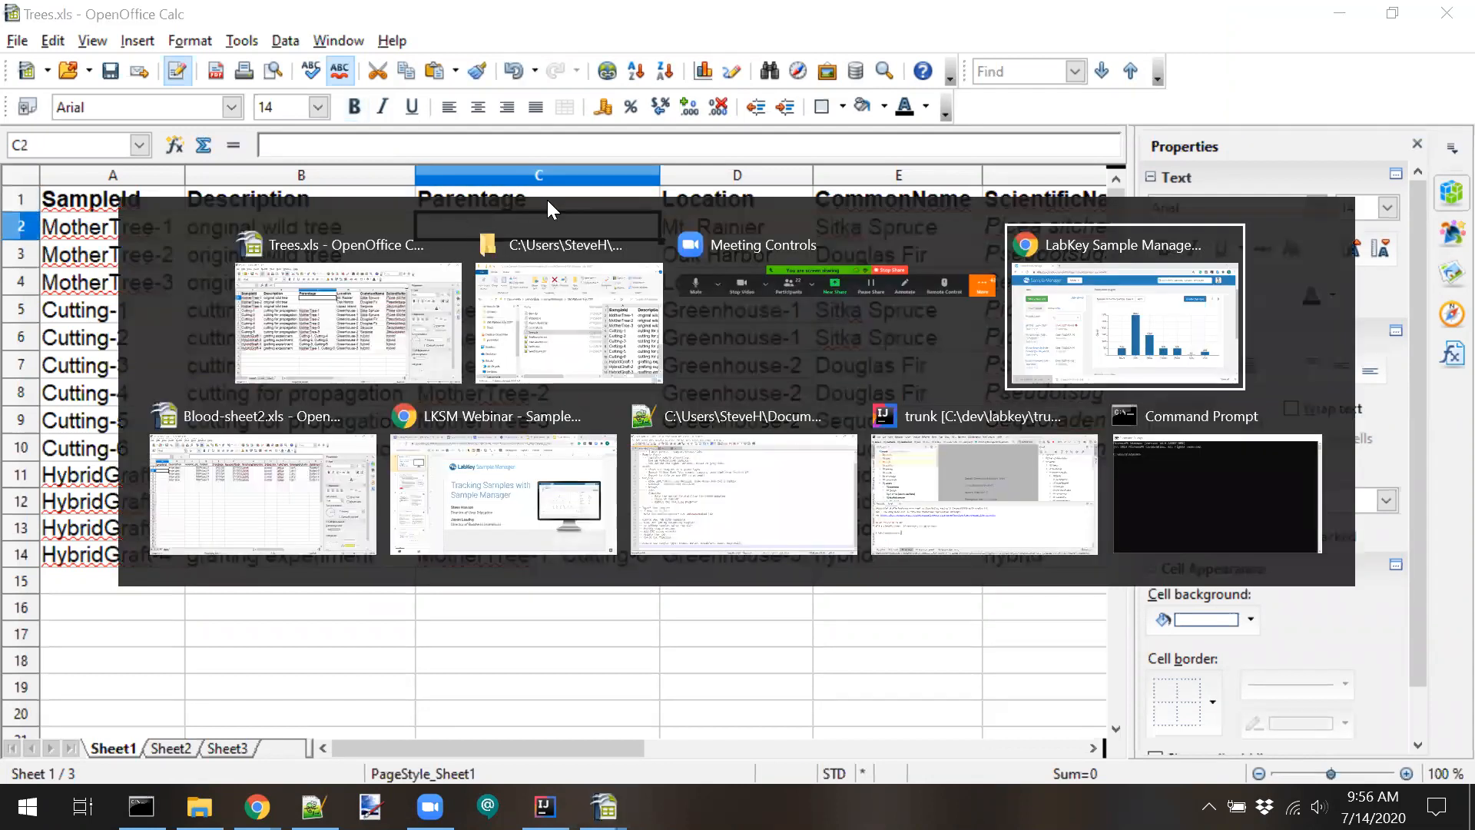
left_click(1172, 592)
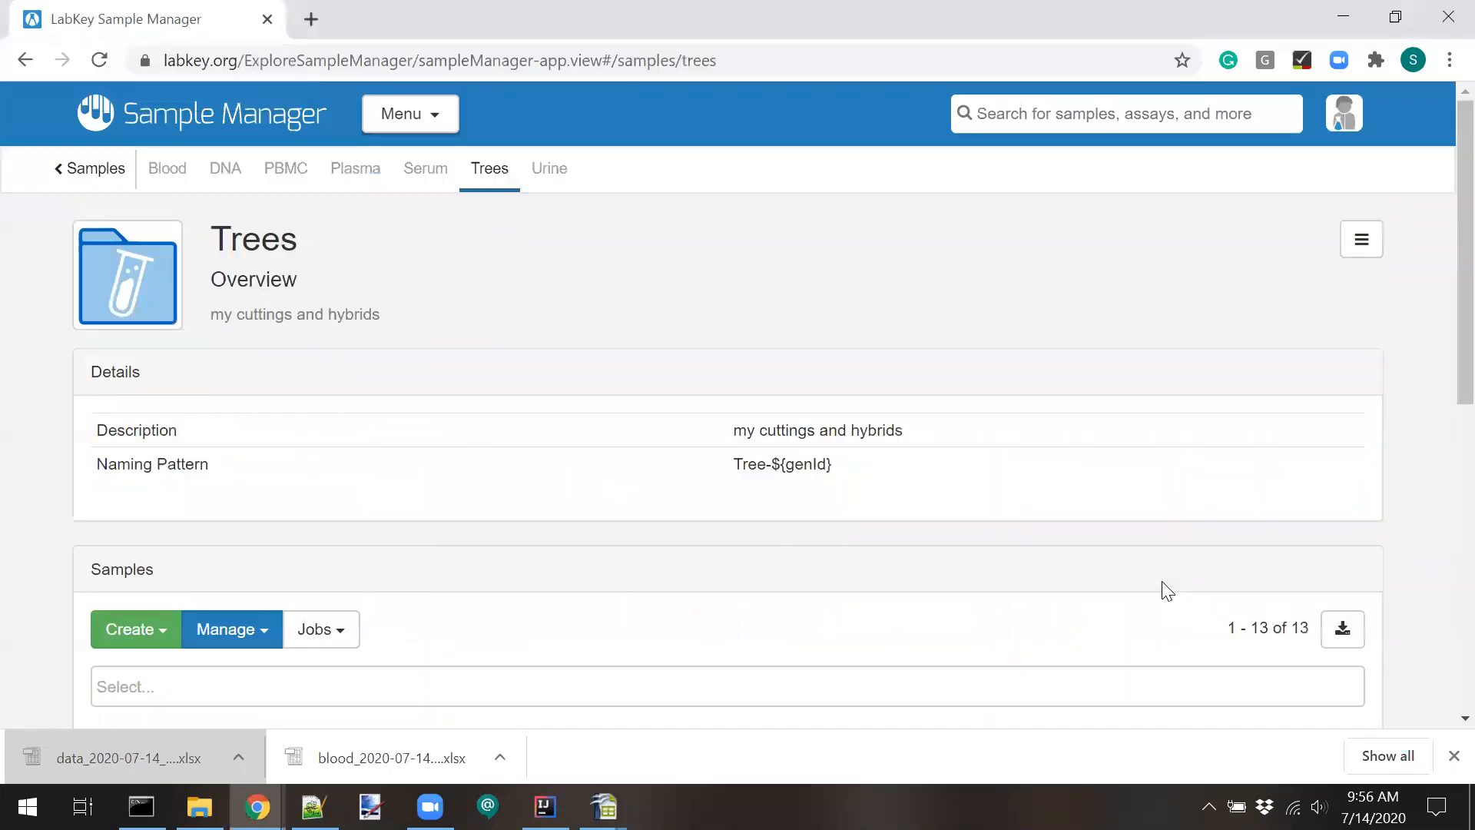
scroll(513, 517, "down", 3)
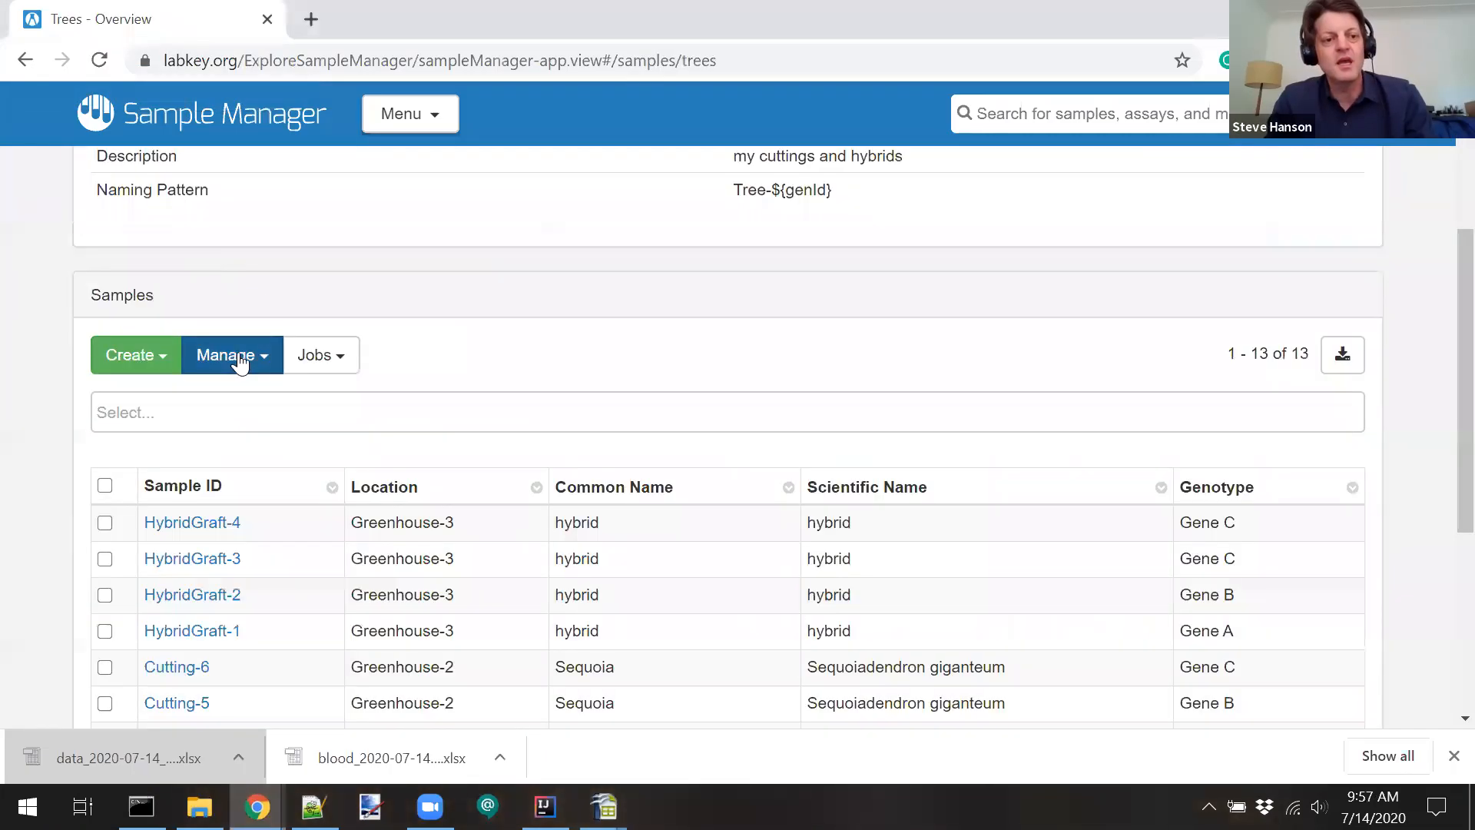
scroll(642, 372, "up", 3)
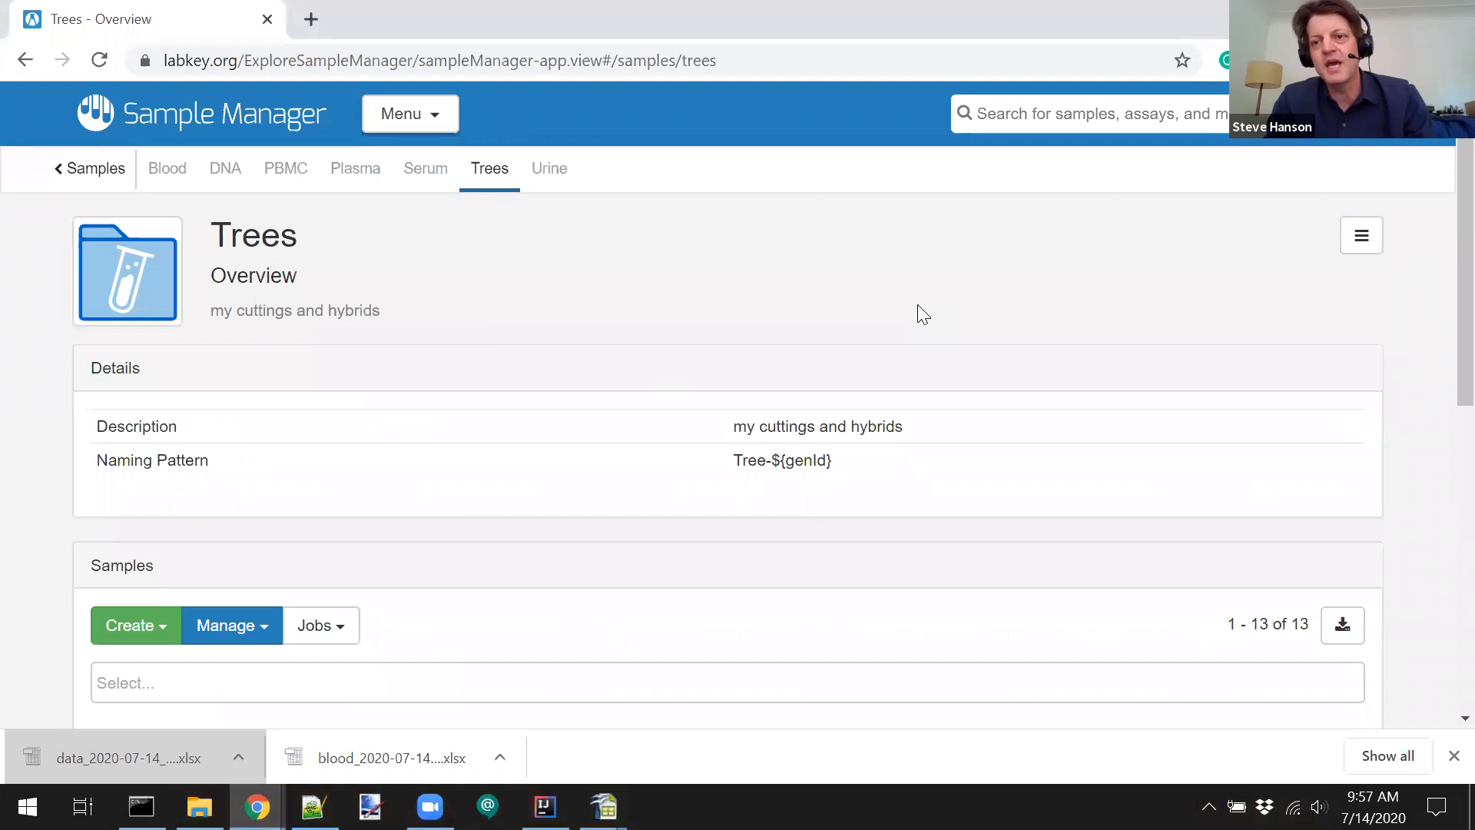
left_click(1361, 236)
left_click(1319, 278)
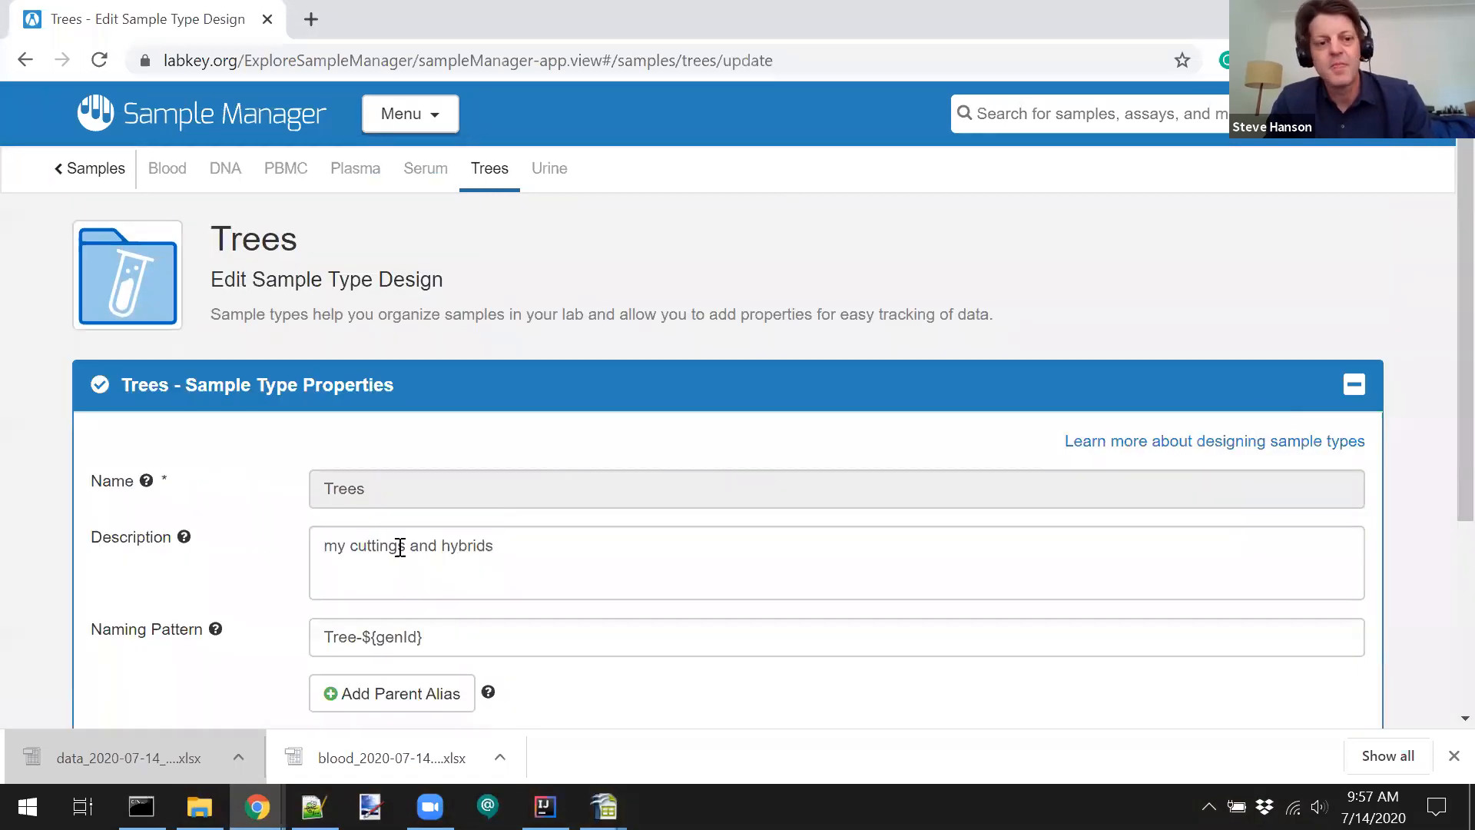
Add a parent alias named "Parentage" to the Trees sample type, mapped to (Current Sample Type).
scroll(398, 549, "down", 3)
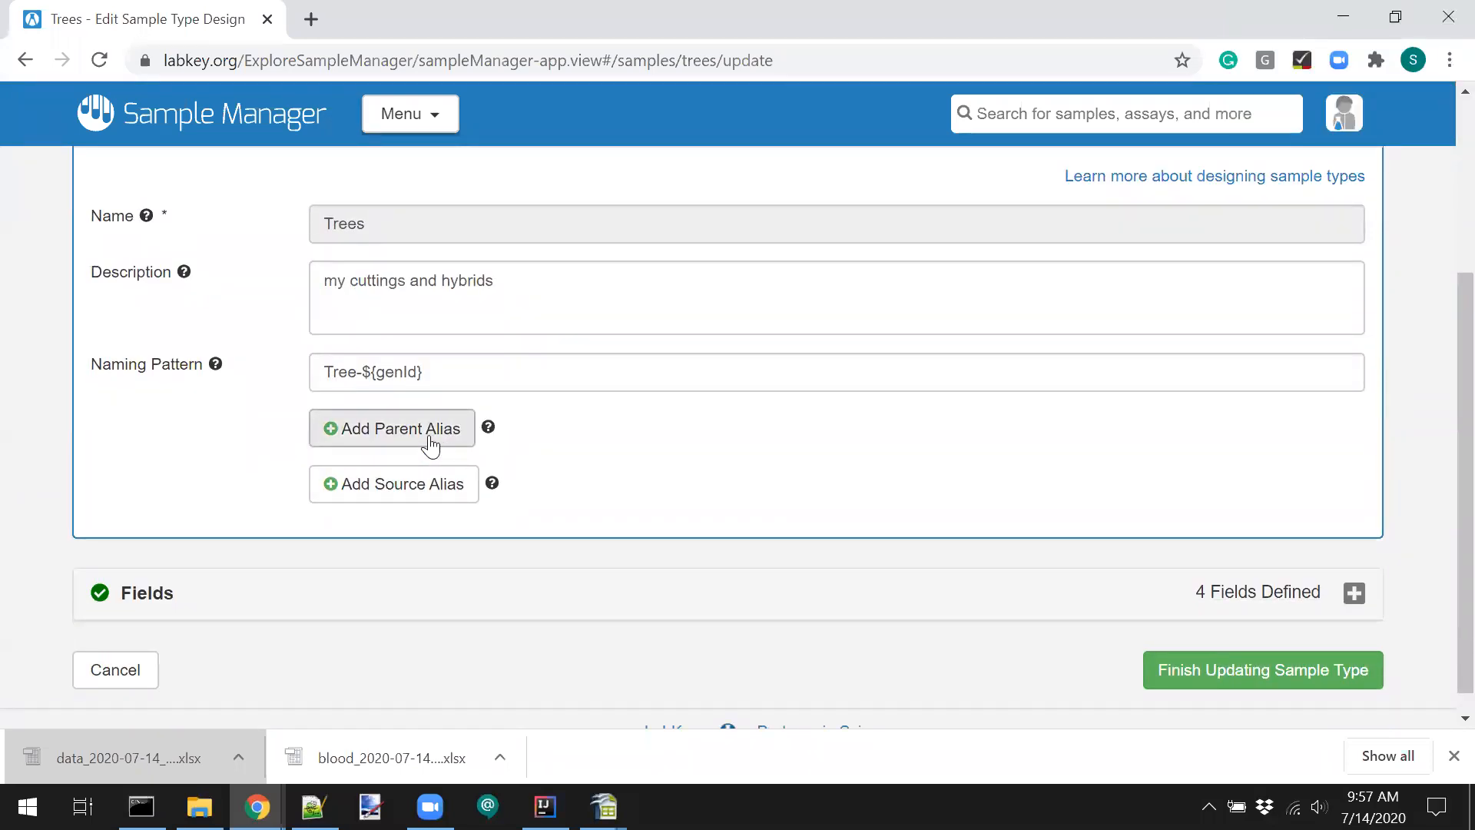
left_click(430, 446)
left_click(428, 431)
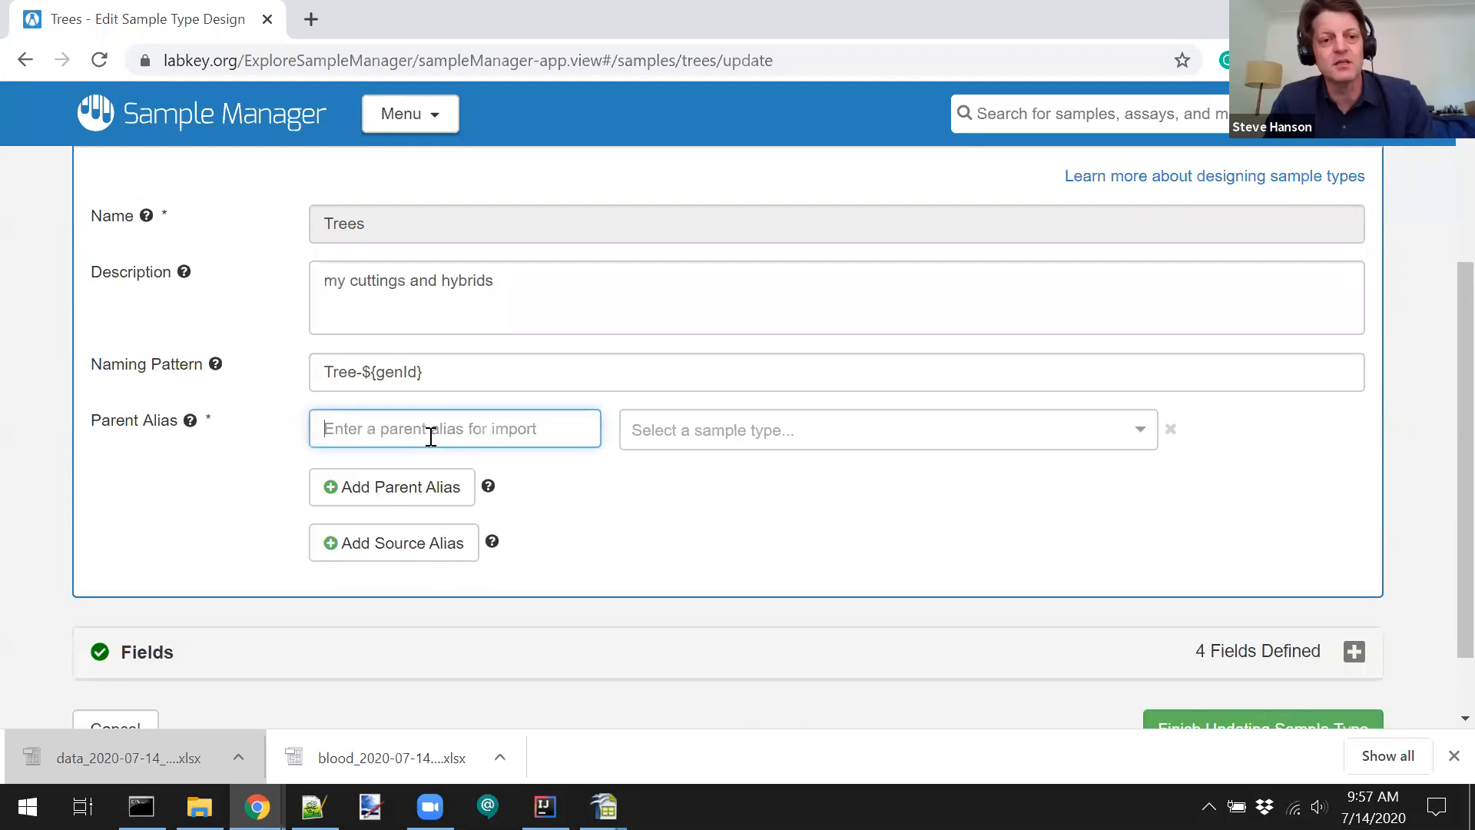
type("p")
key("BackSpace")
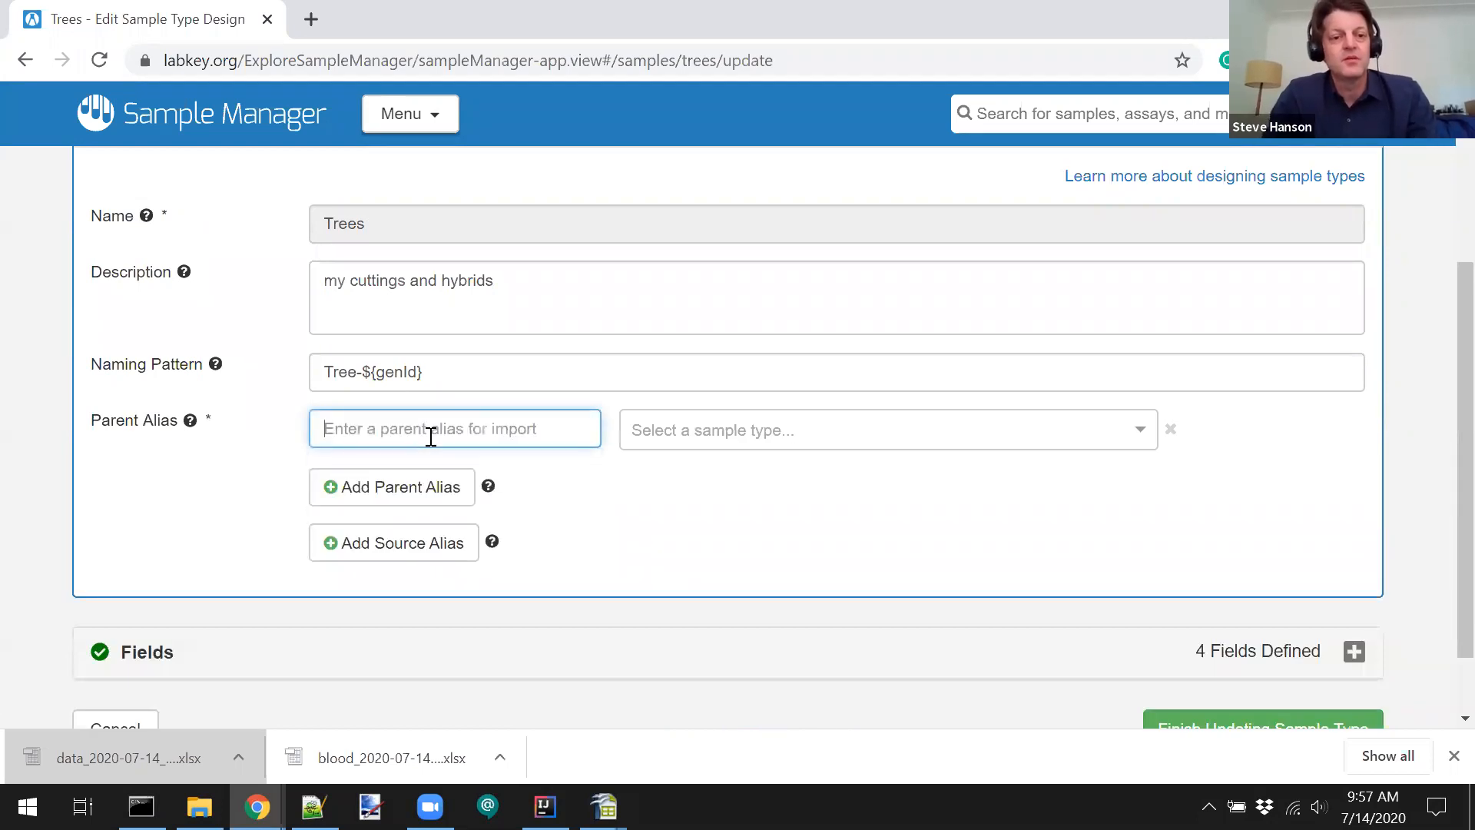
type("Parentage")
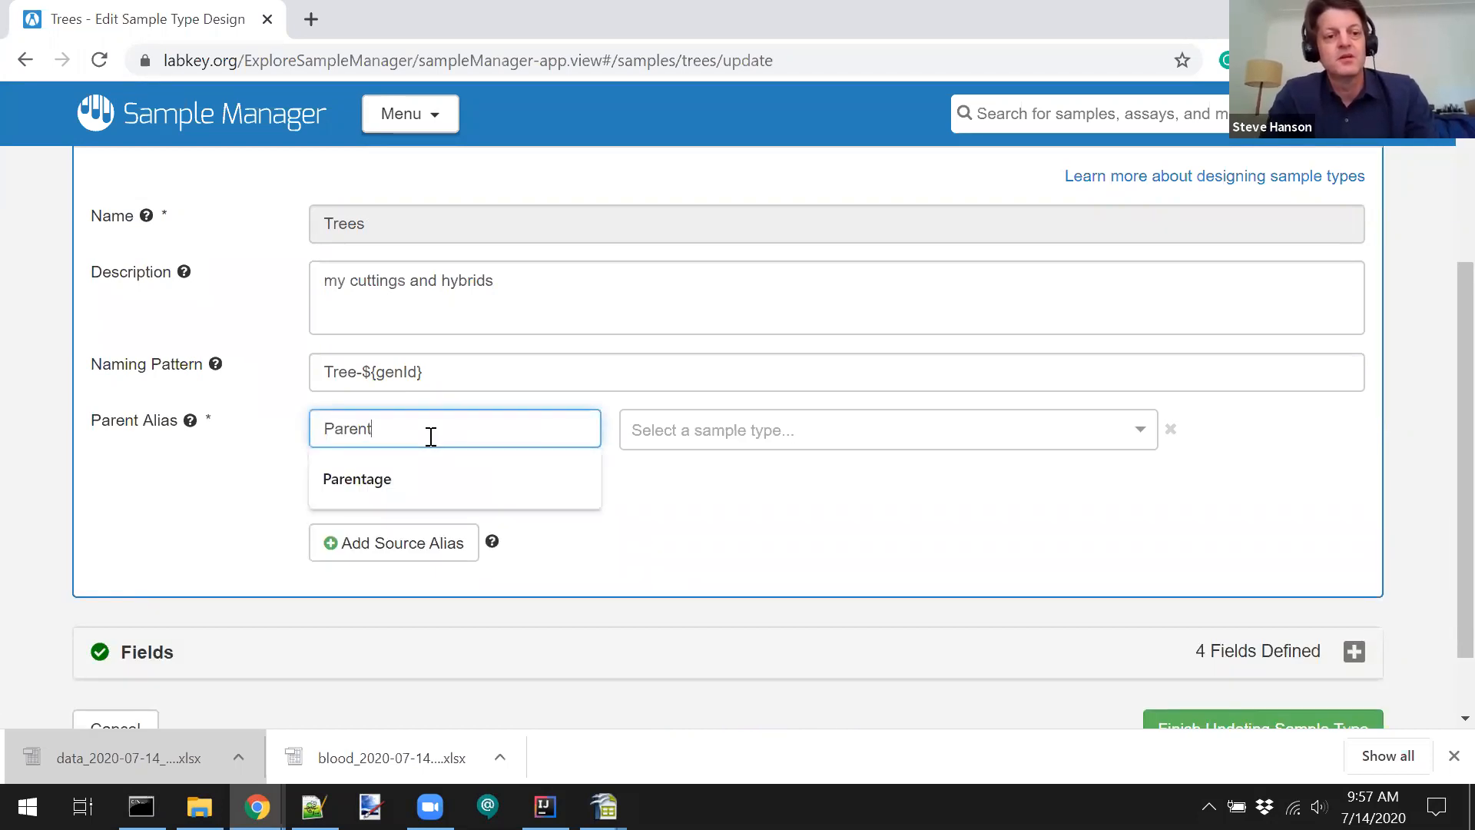
left_click(776, 430)
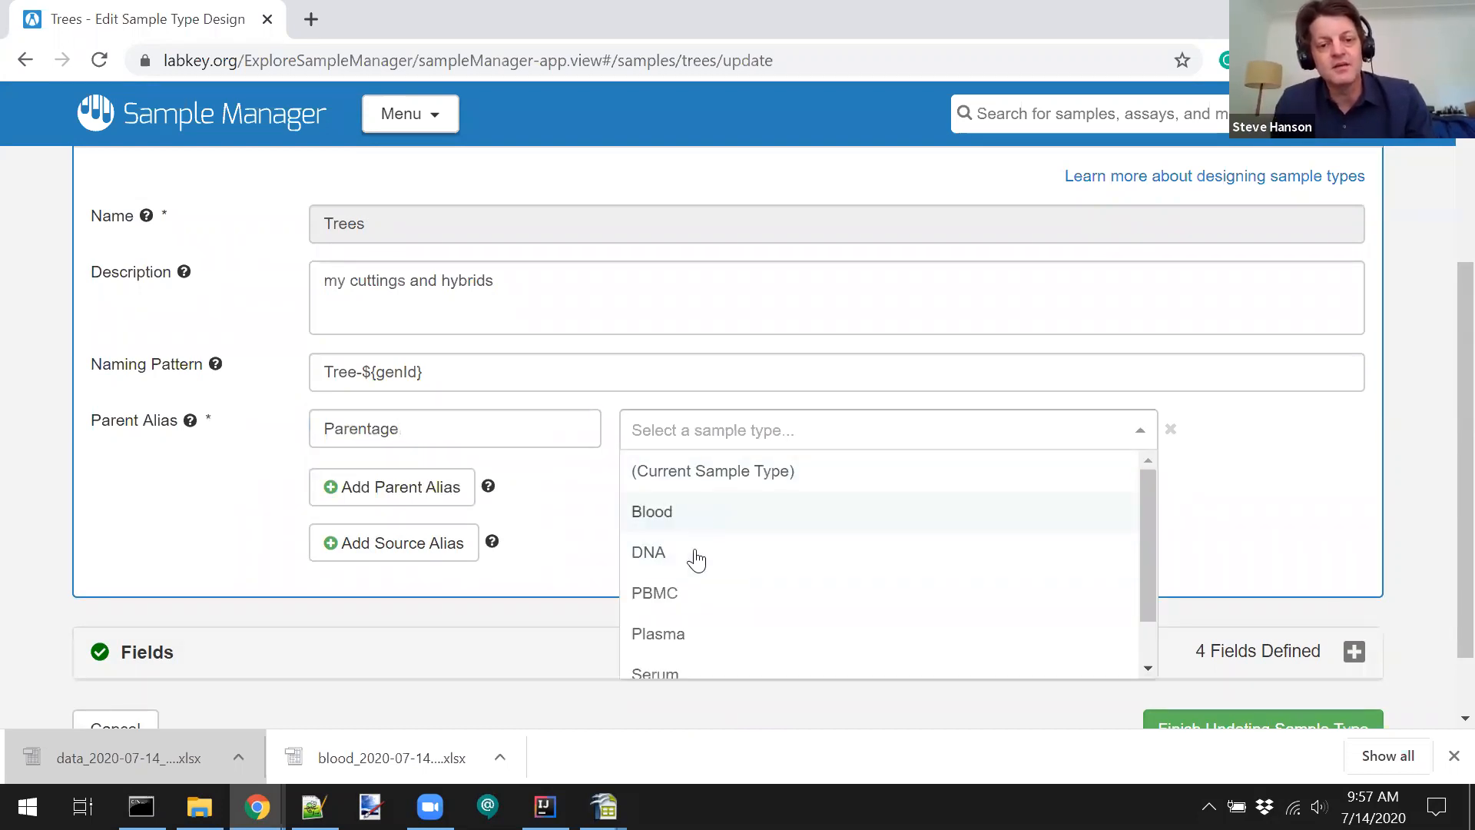
scroll(694, 603, "down", 1)
scroll(680, 636, "up", 1)
scroll(684, 584, "down", 1)
scroll(688, 549, "up", 1)
left_click(692, 475)
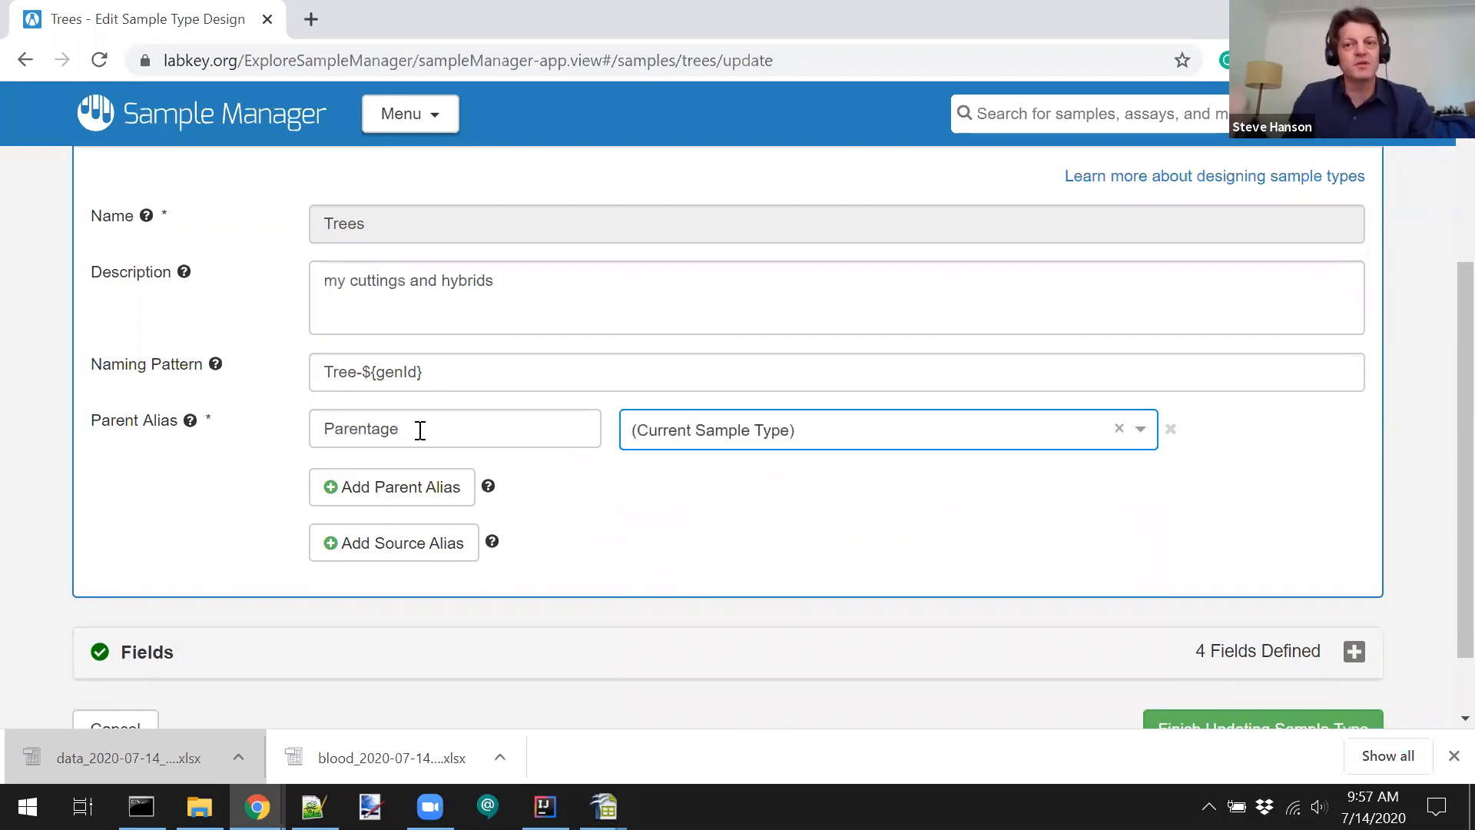
Check the Parentage column in the Trees spreadsheet, and finish updating the Trees sample type in Sample Manager.
key("alt+Tab")
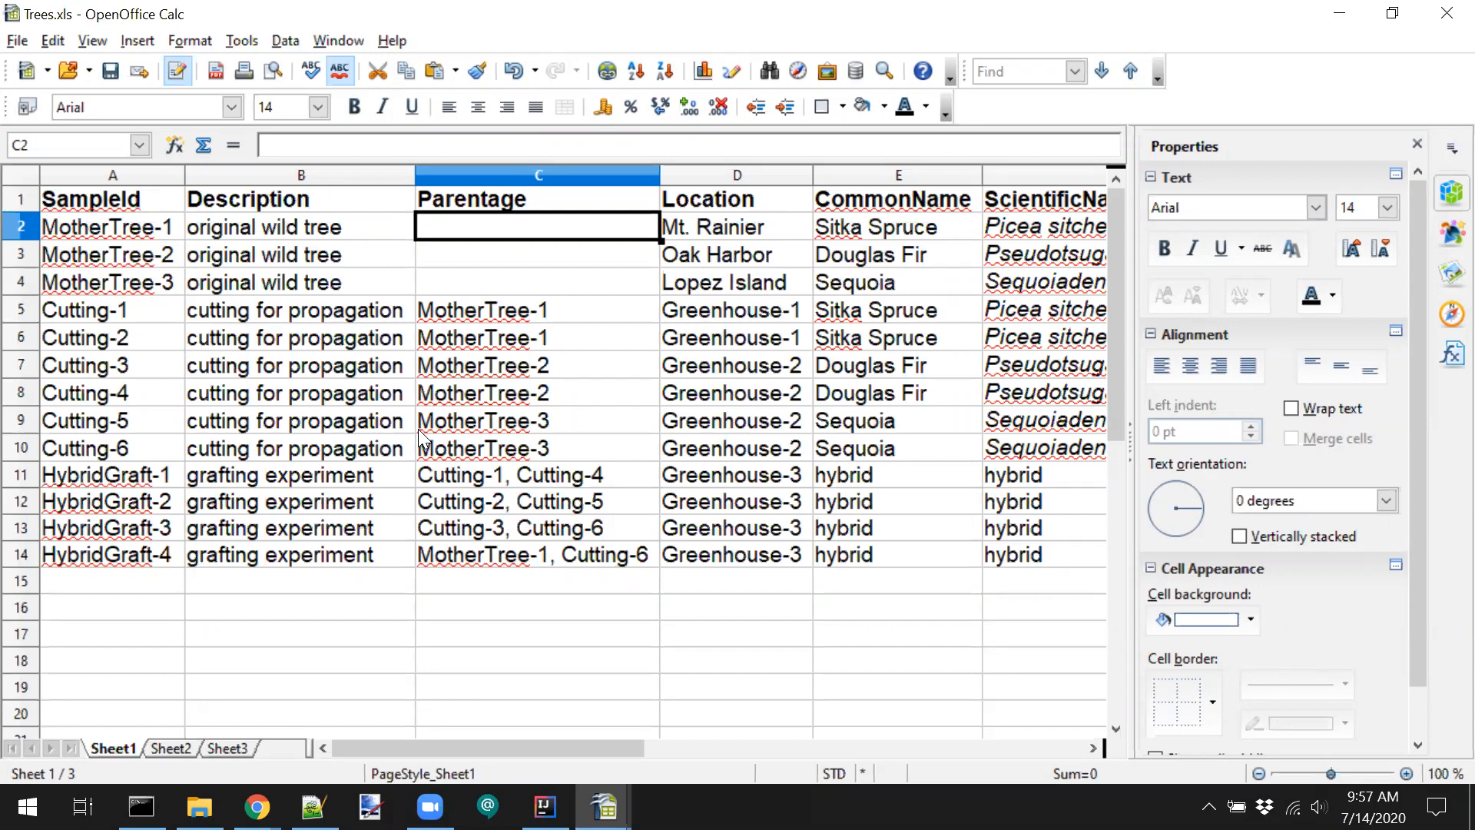
key("alt+Tab")
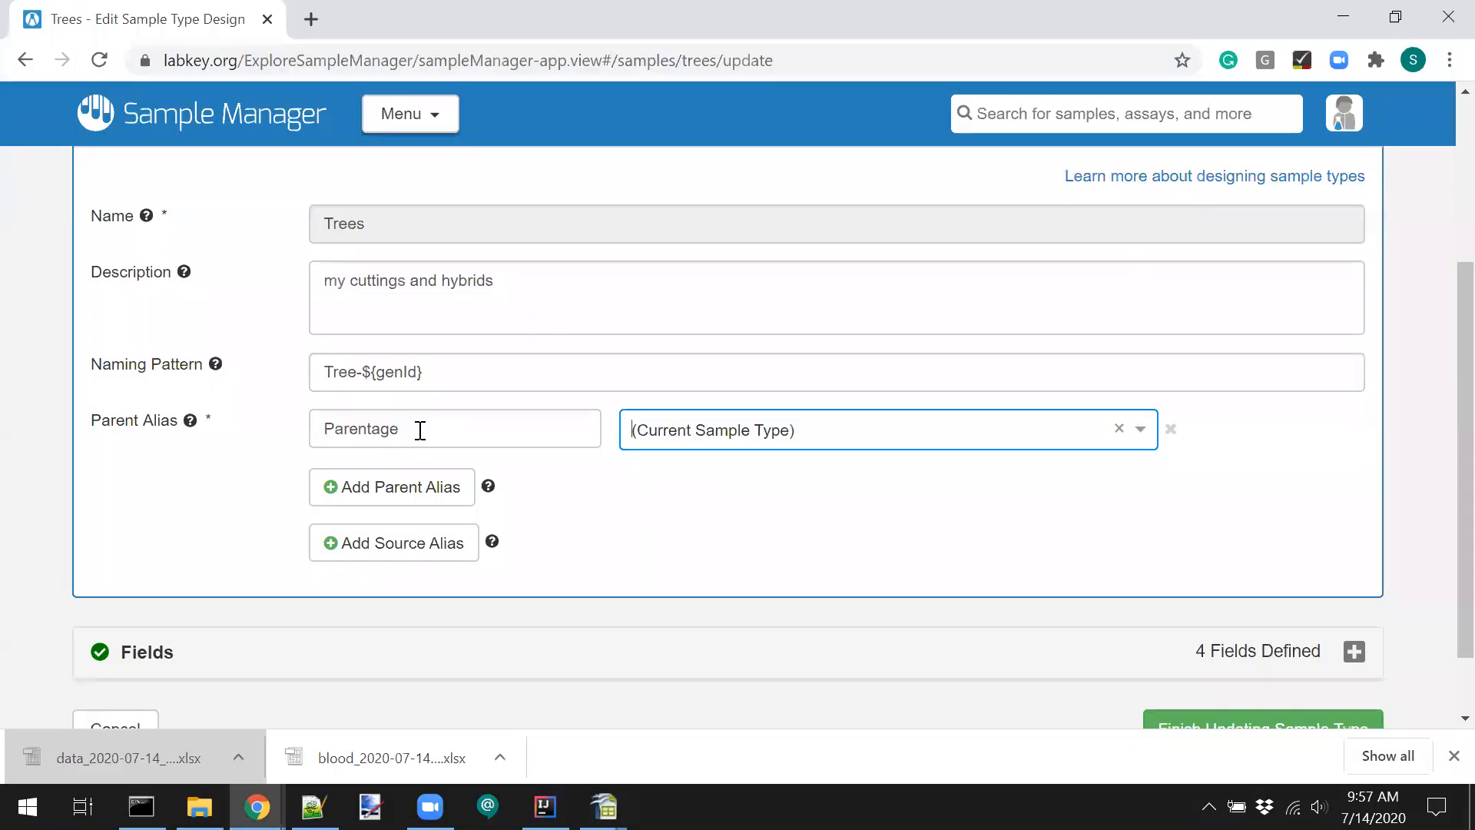
scroll(993, 507, "up", 3)
scroll(994, 504, "down", 3)
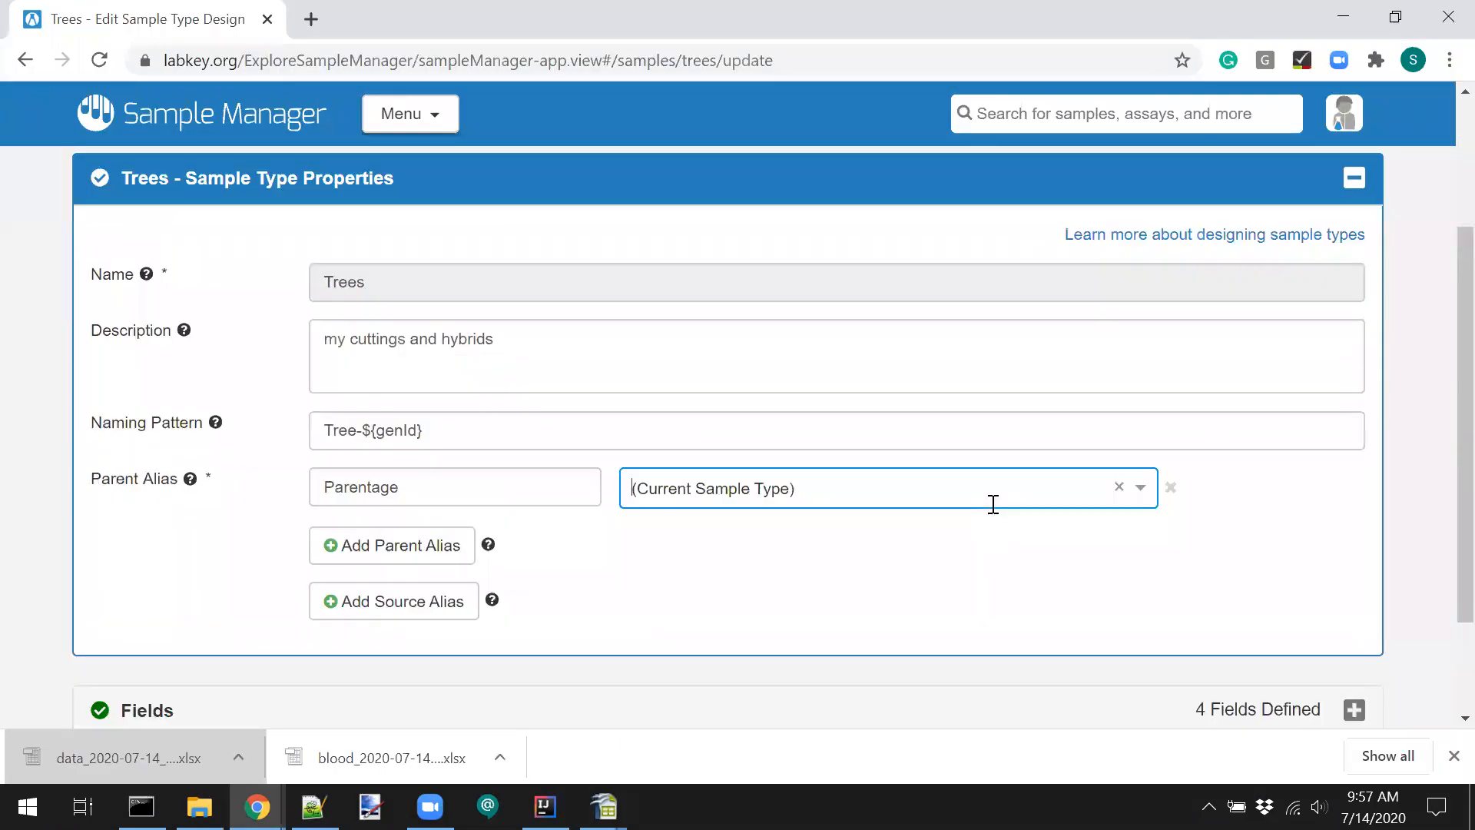
scroll(992, 504, "down", 2)
left_click(1225, 649)
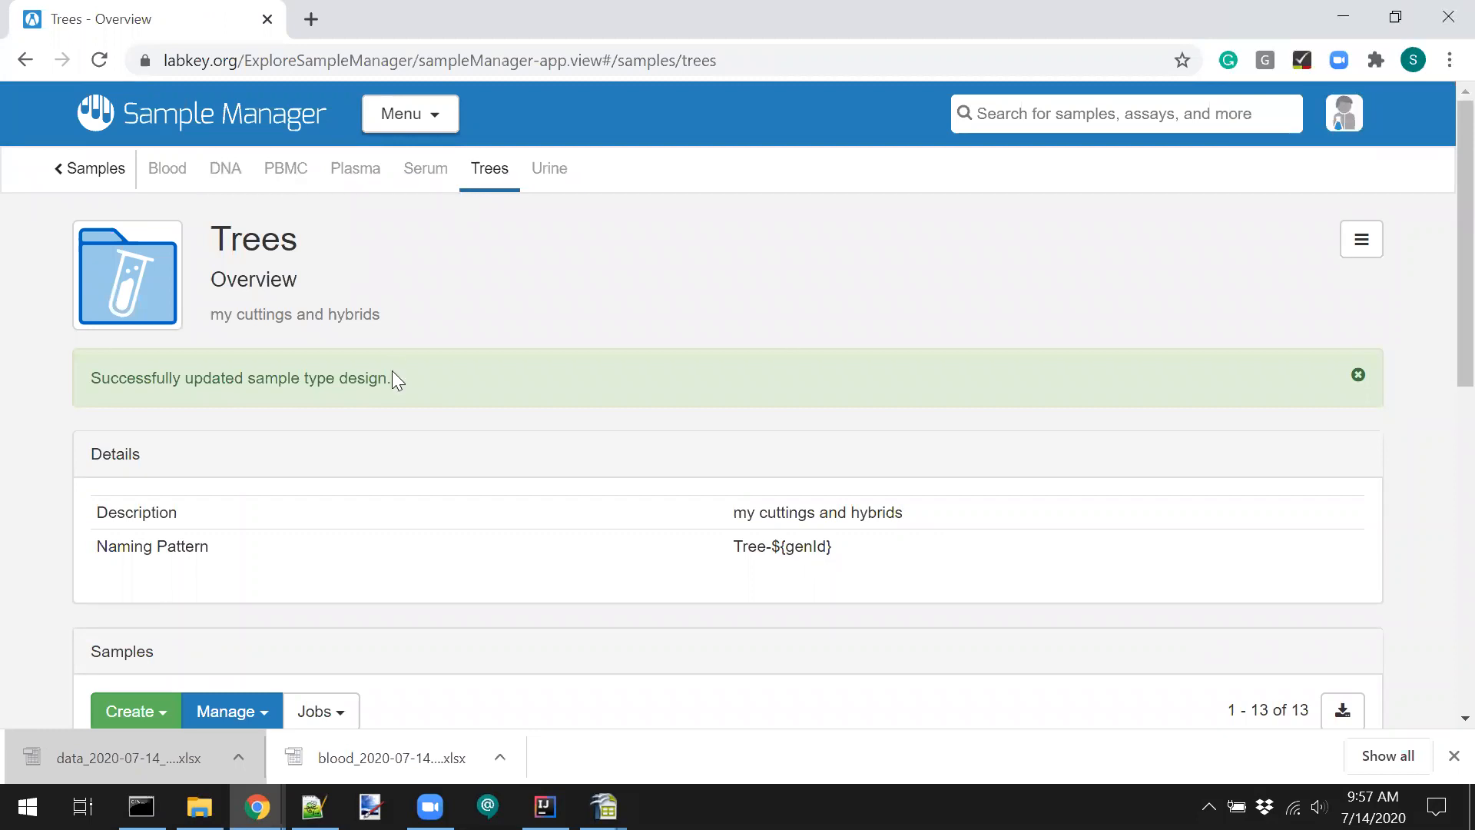
Open the MotherTree-1 sample from the Trees sample list to view its overview.
scroll(392, 377, "down", 5)
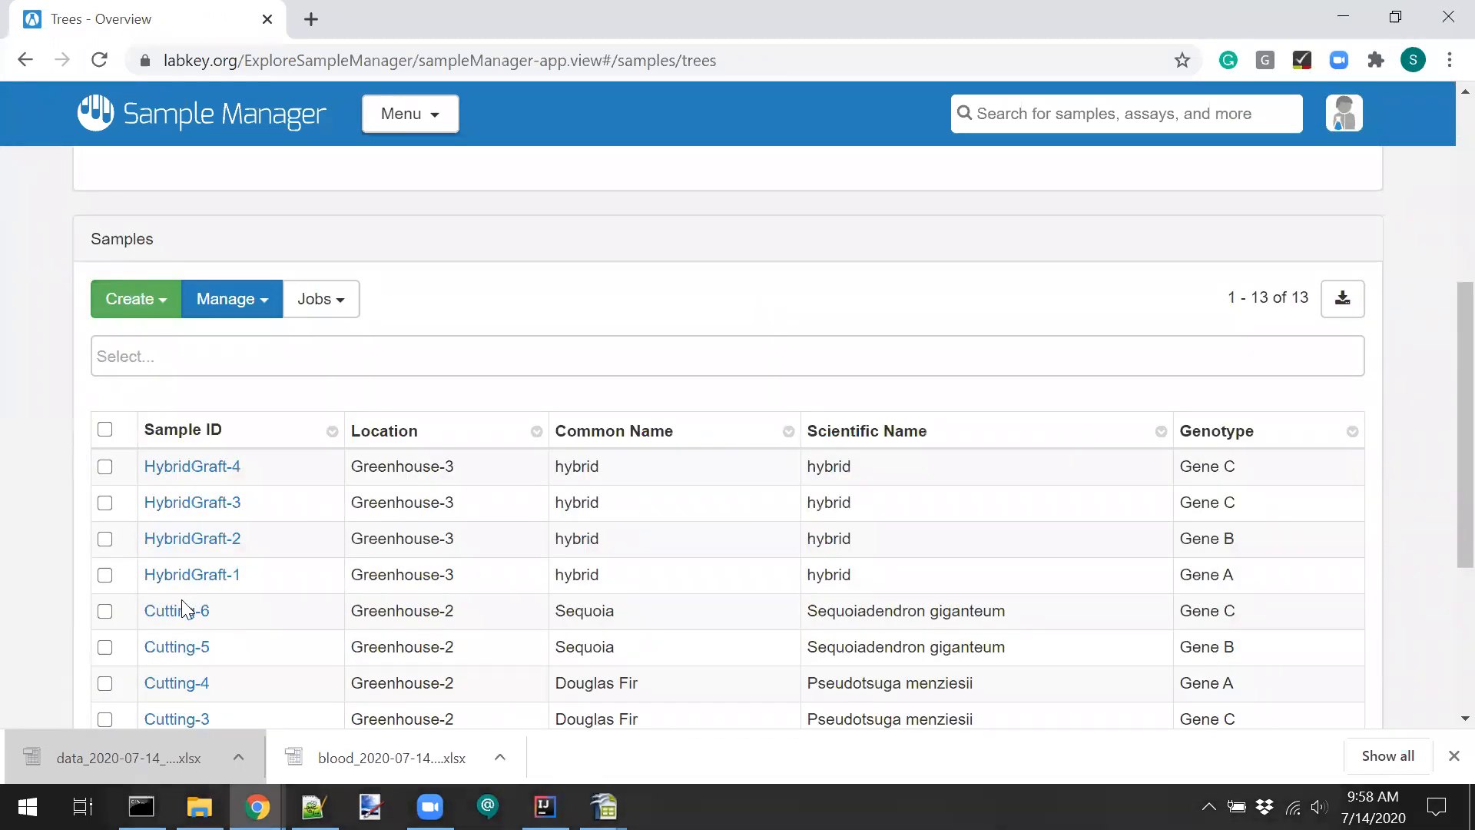
scroll(185, 611, "down", 4)
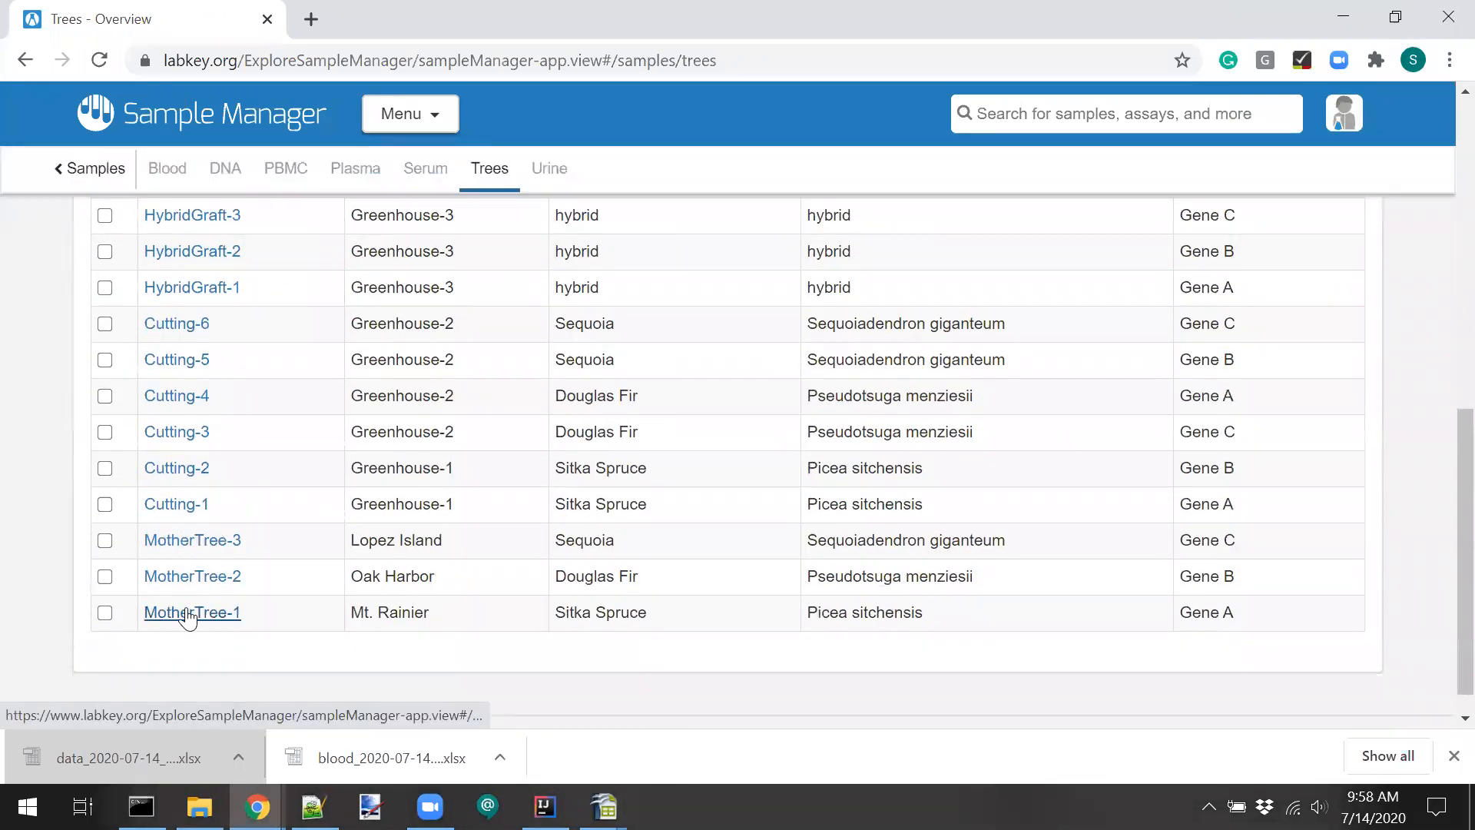
left_click(187, 613)
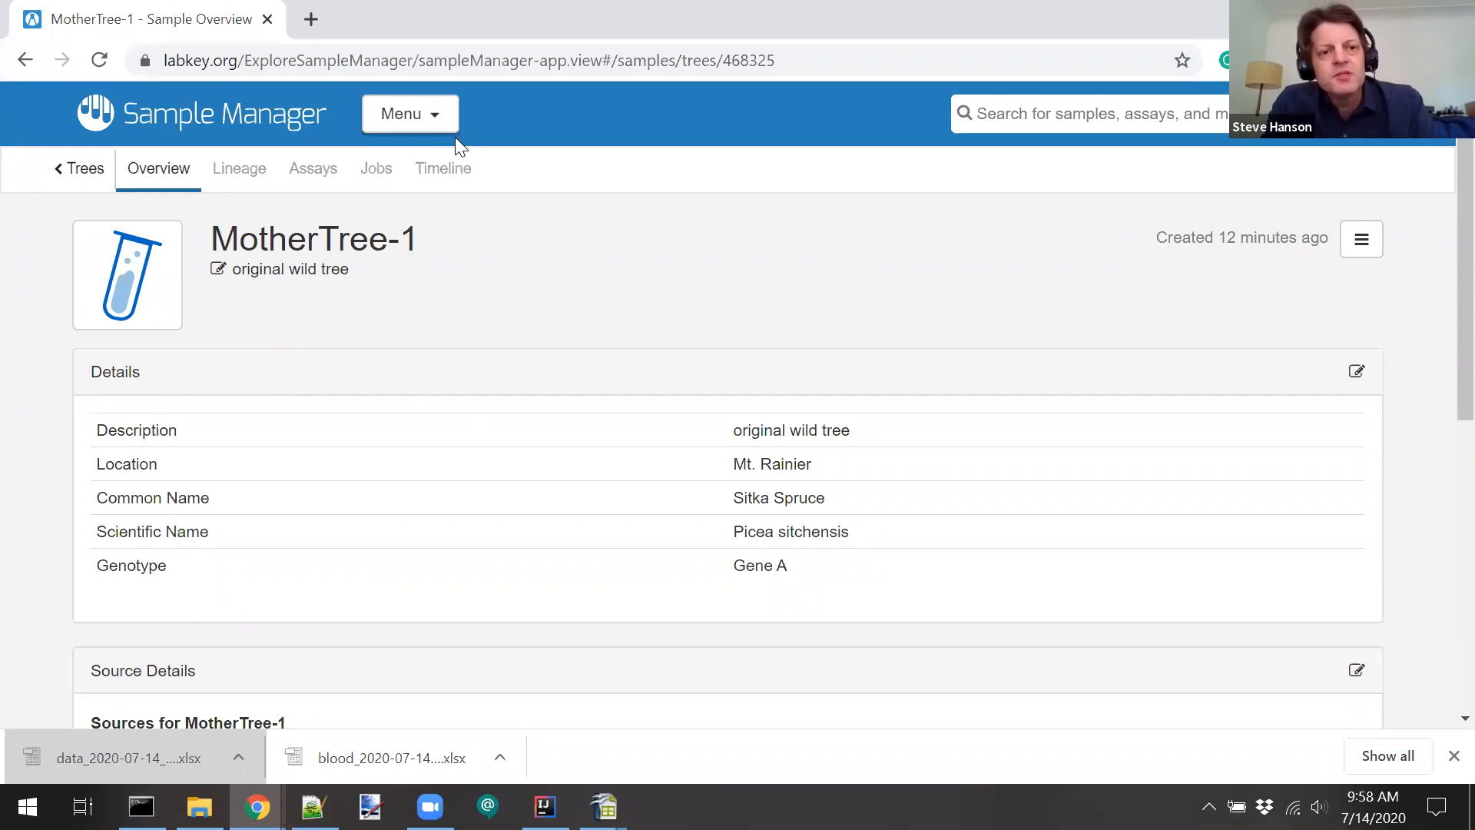
Open the Source Types overview and look through the sources listed under Labs.
left_click(429, 115)
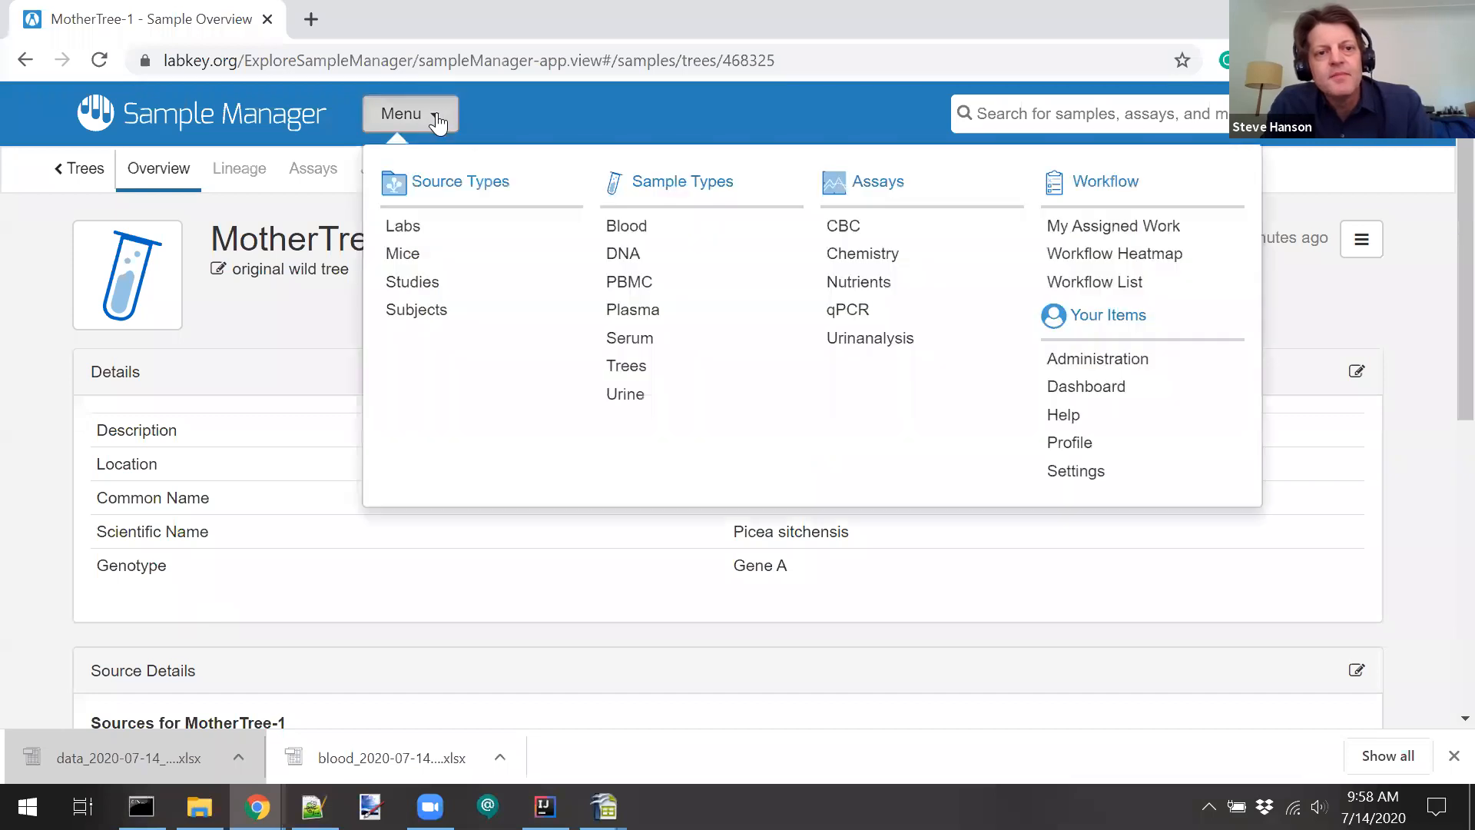
left_click(460, 198)
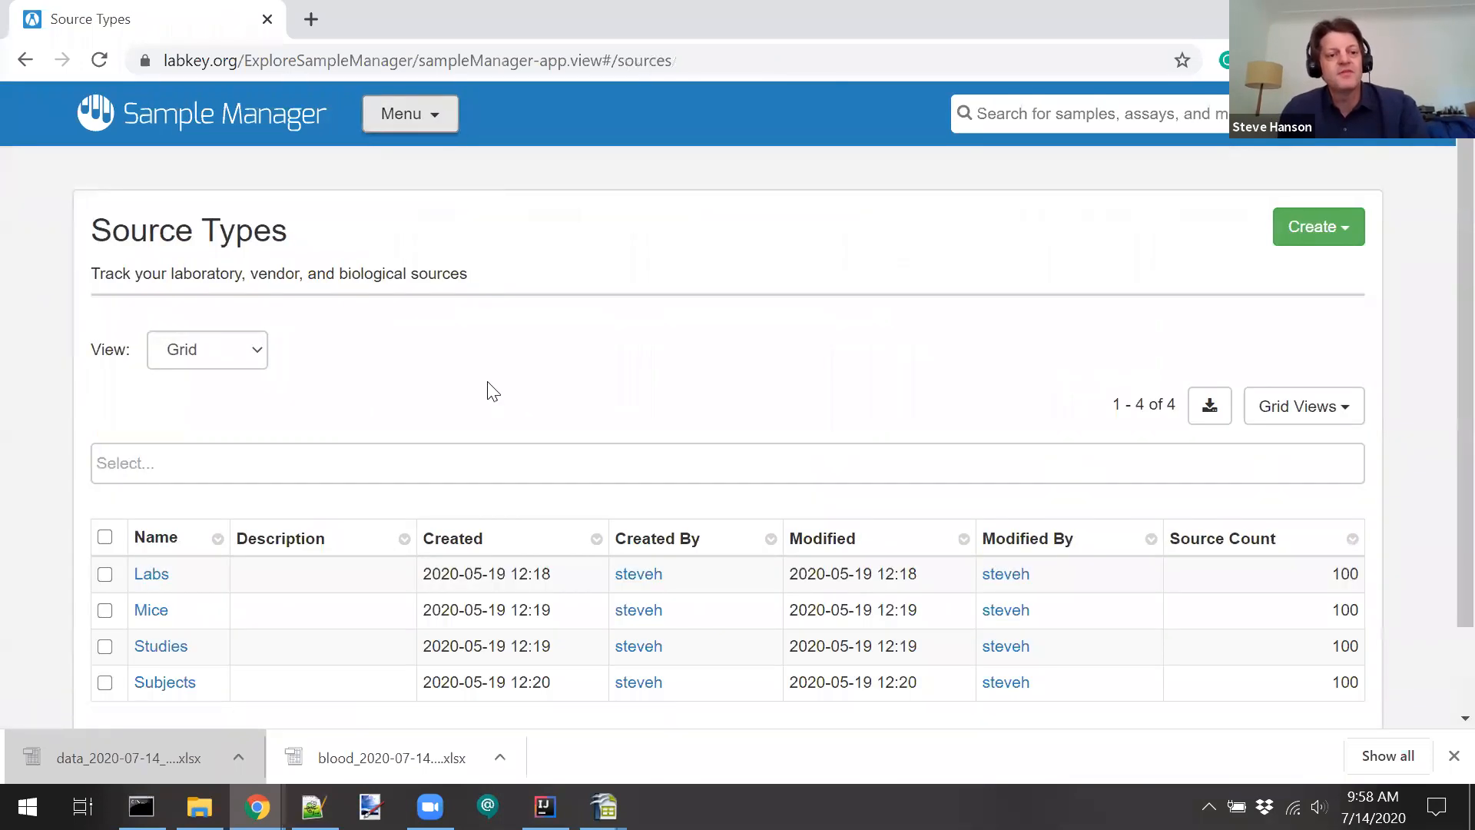
scroll(350, 471, "down", 2)
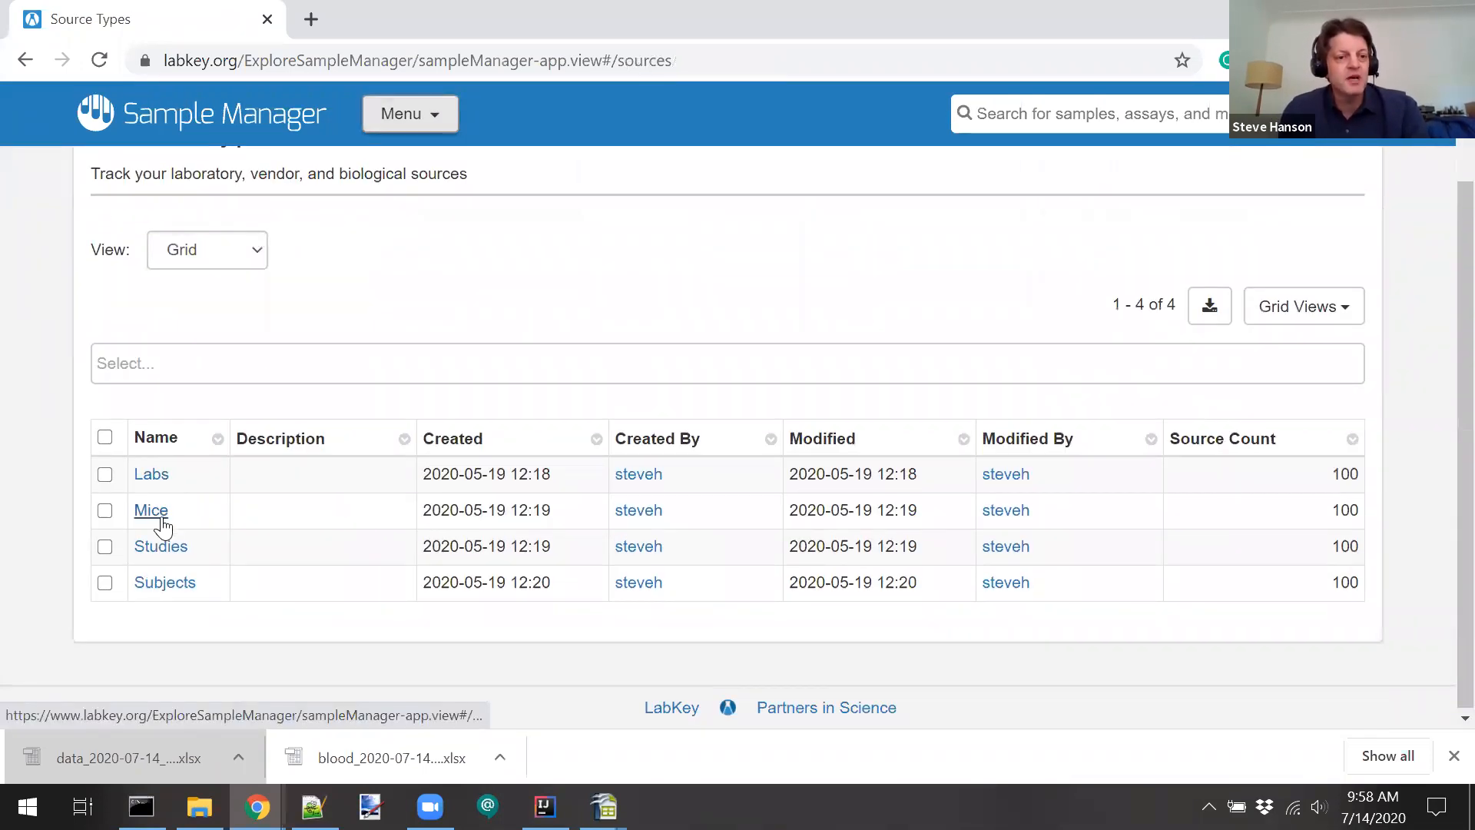
left_click(153, 476)
scroll(395, 461, "down", 5)
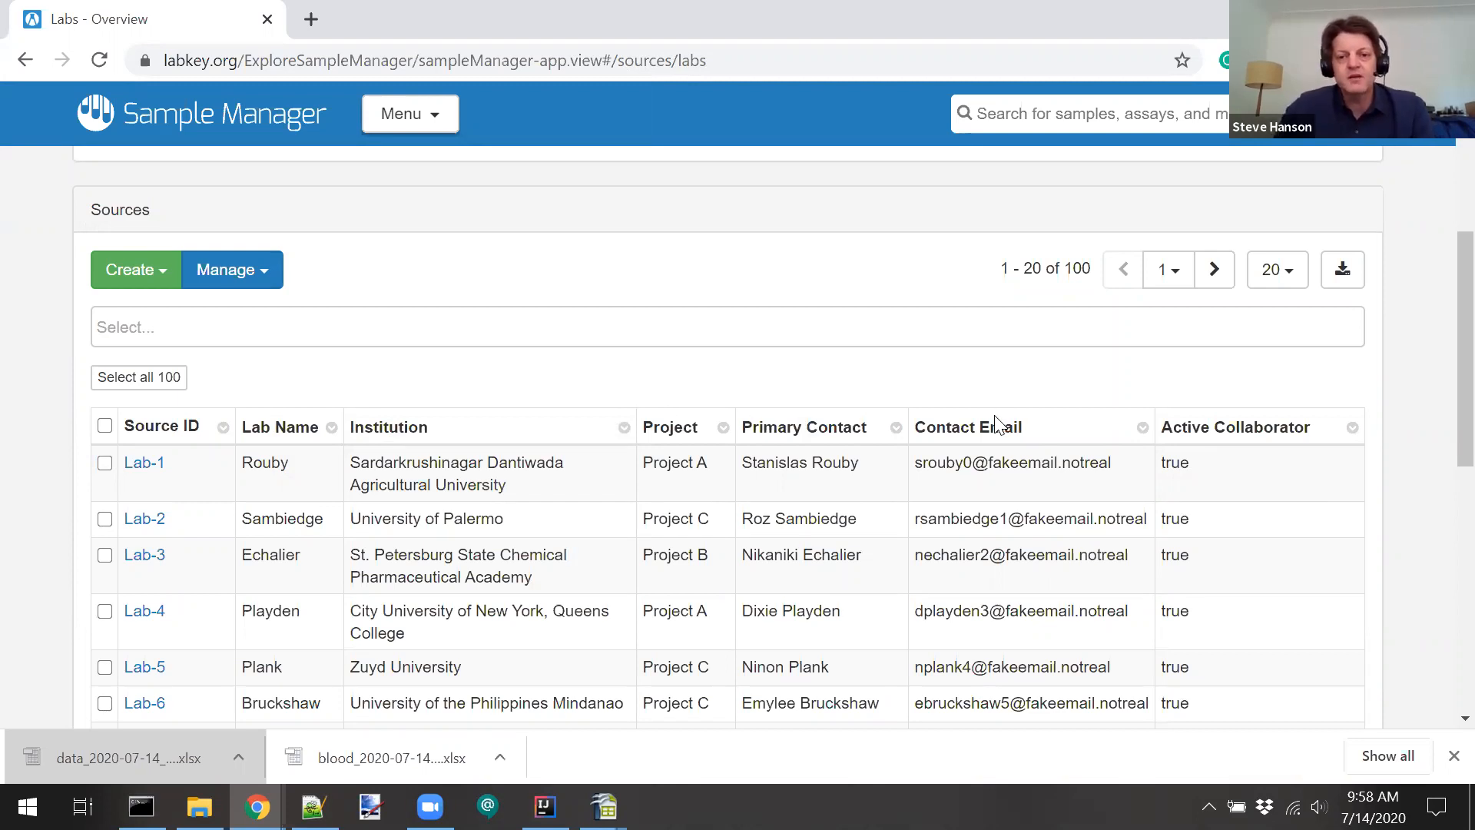
Look through the sources listed under the Mice source type, and return to the Source Types overview.
key("alt+Left")
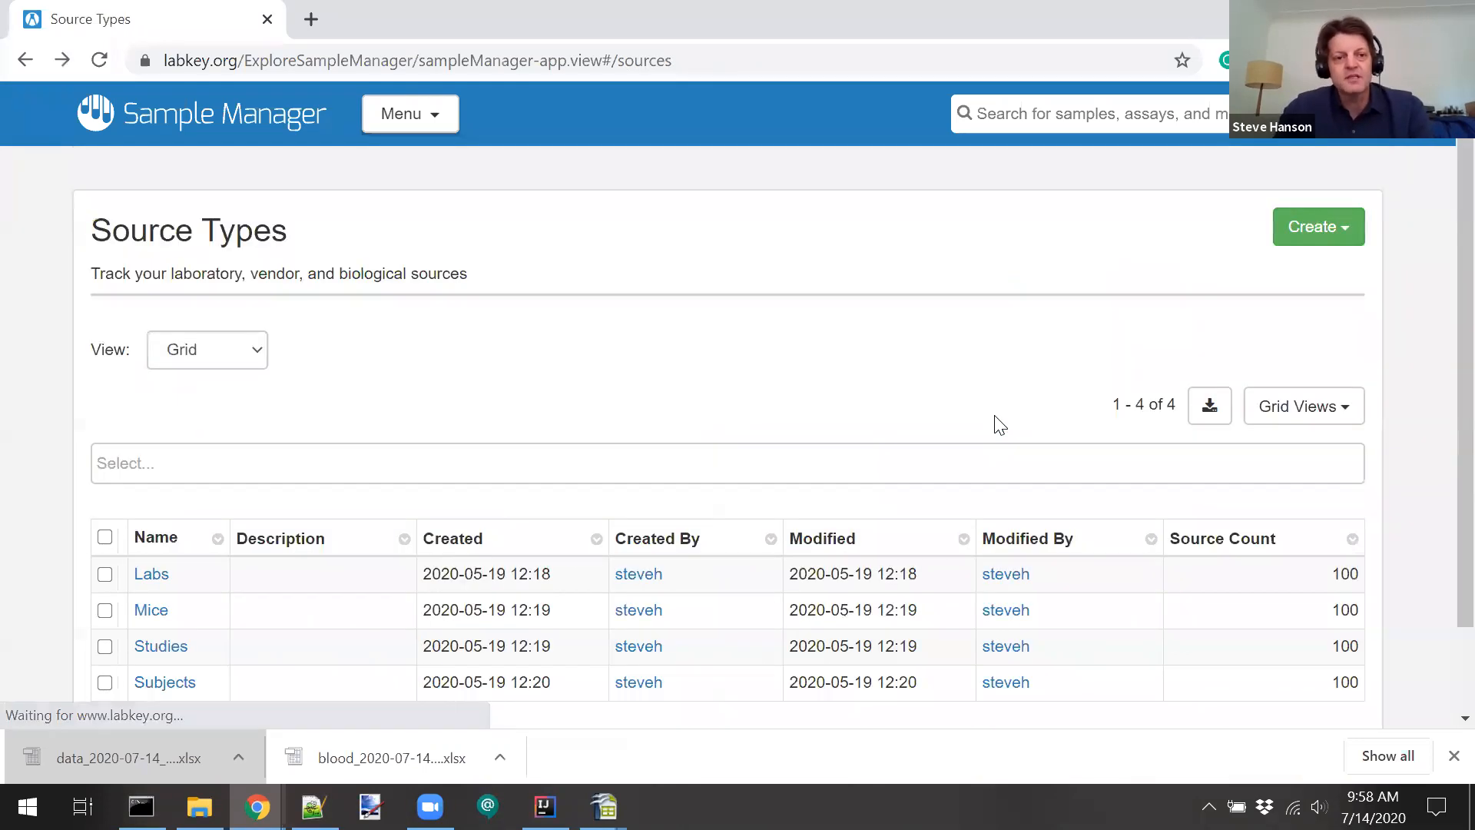
left_click(154, 612)
scroll(454, 505, "down", 3)
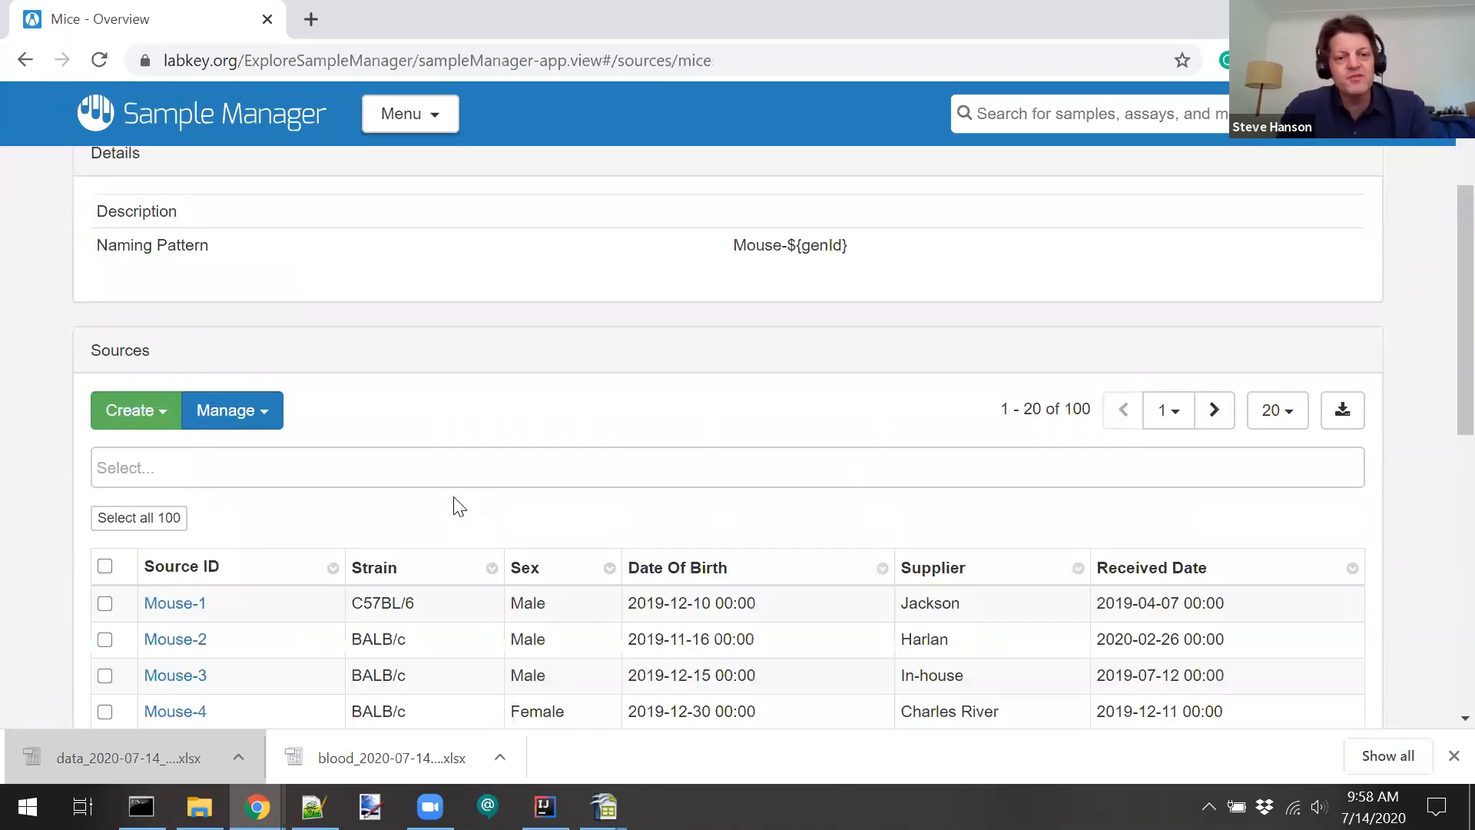
scroll(476, 470, "down", 2)
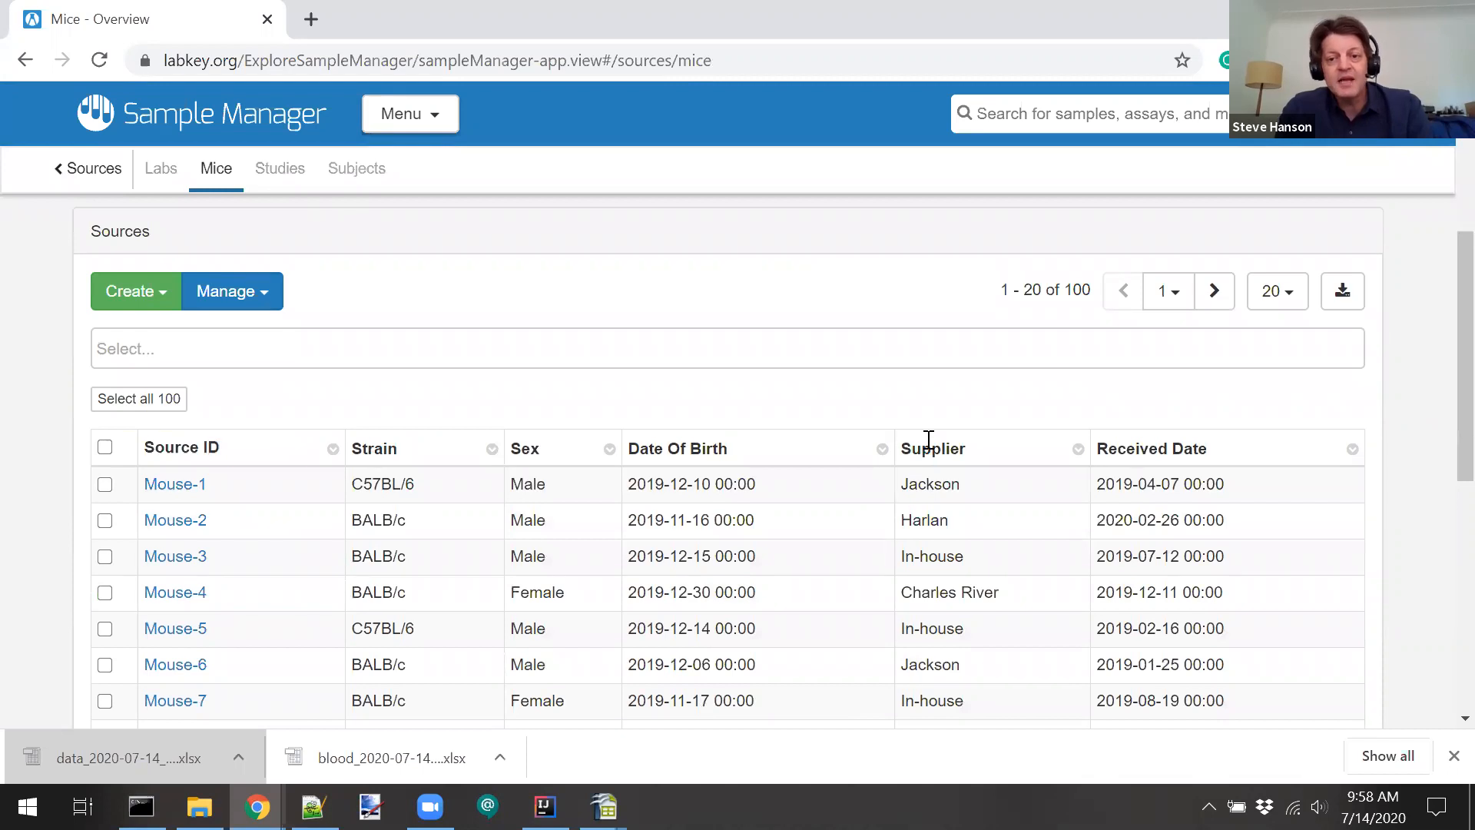
key("alt+Left")
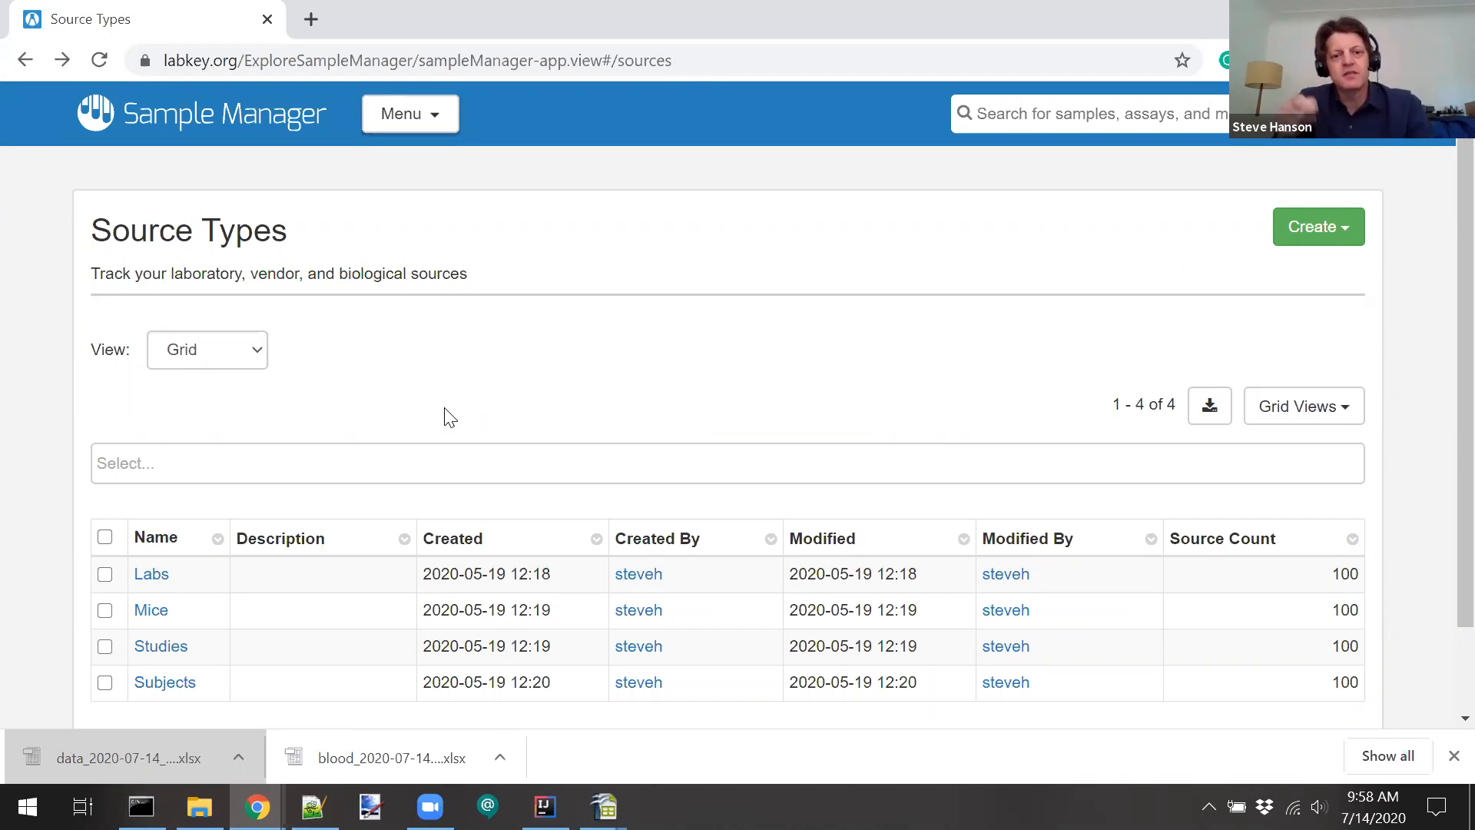
Open sample Blood-001 from the Blood sample type and examine its source and parent details.
left_click(428, 123)
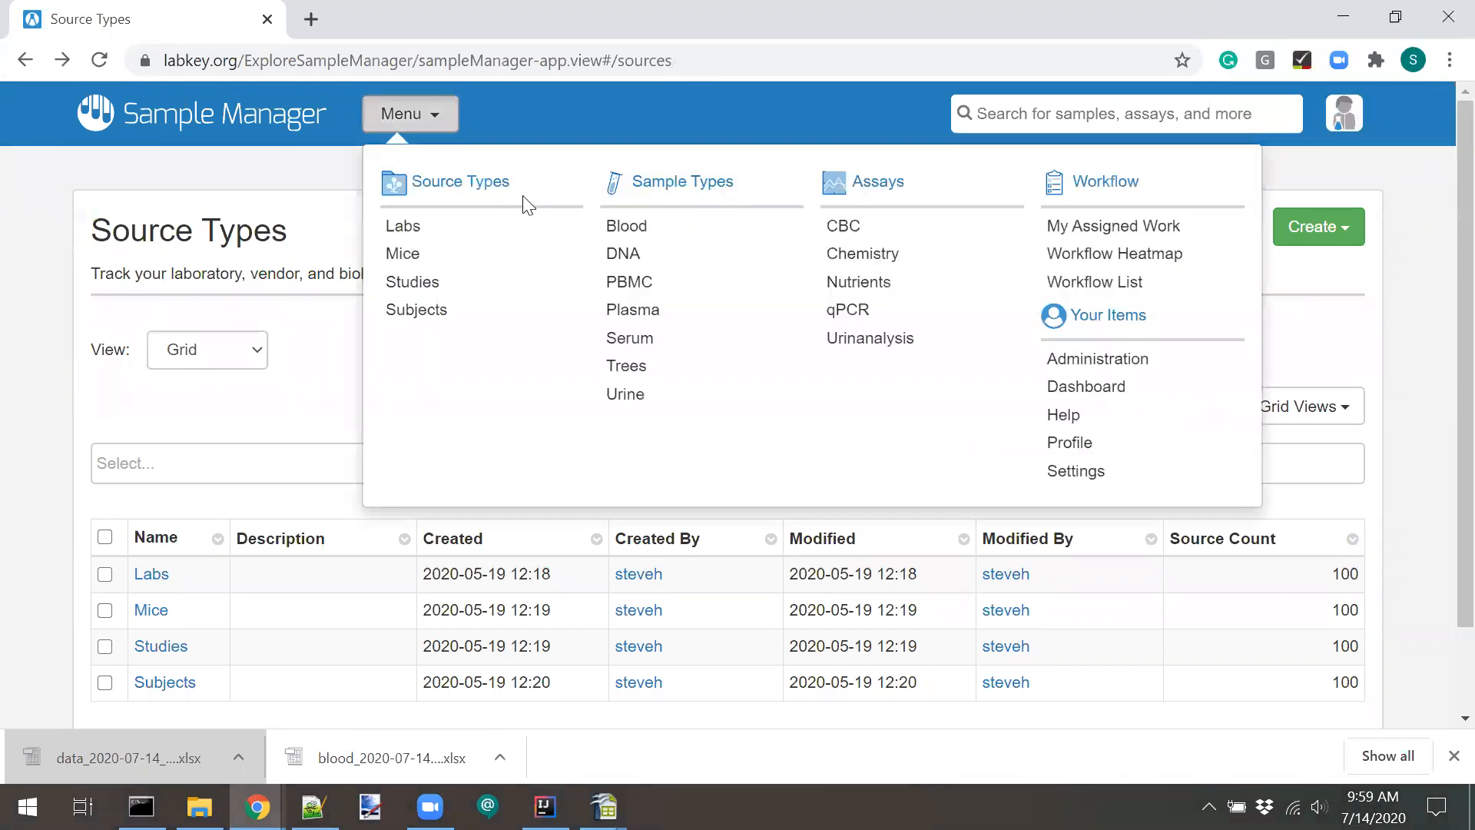
left_click(626, 227)
scroll(435, 466, "down", 5)
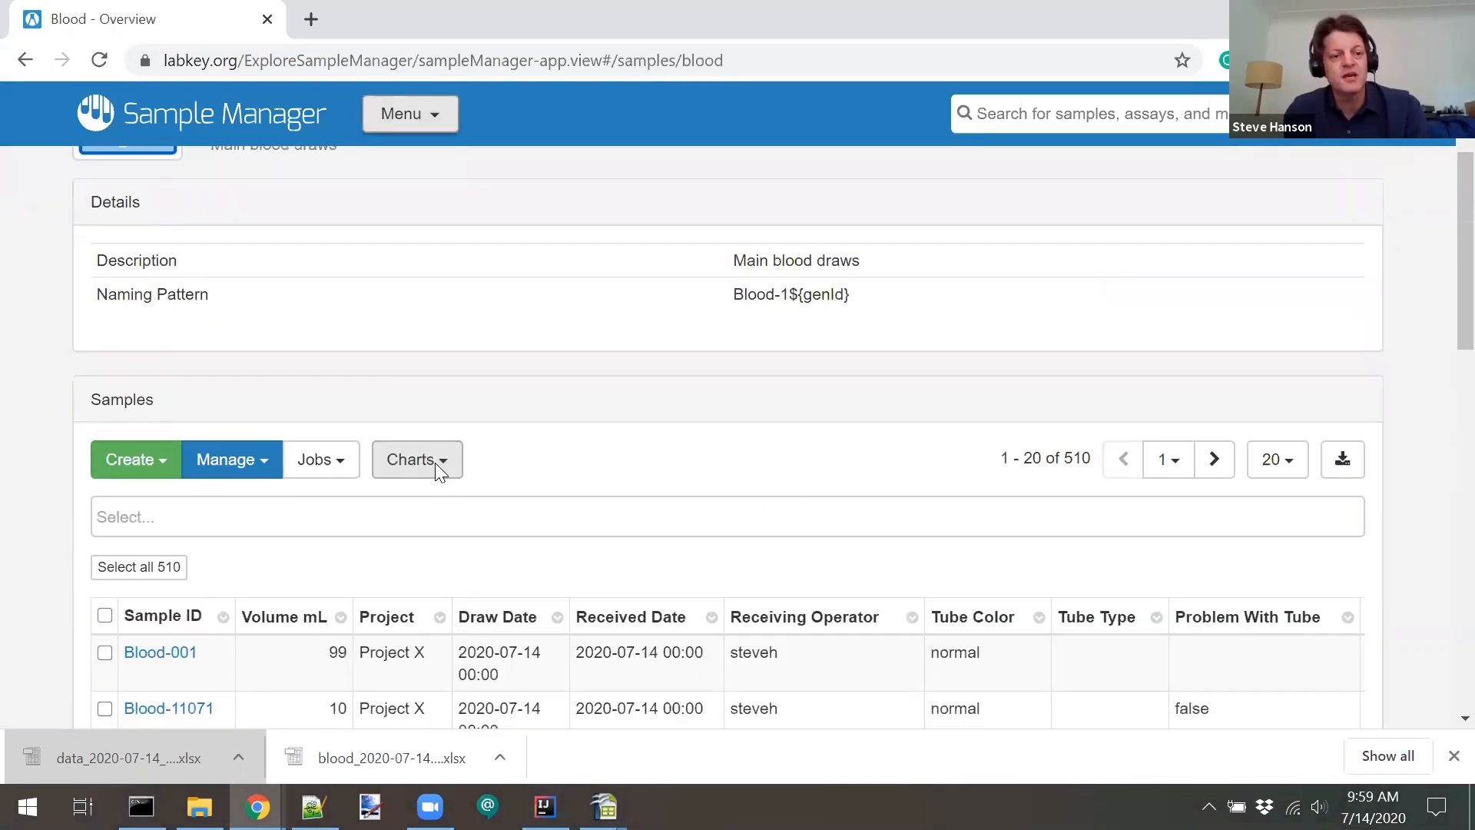
left_click(159, 450)
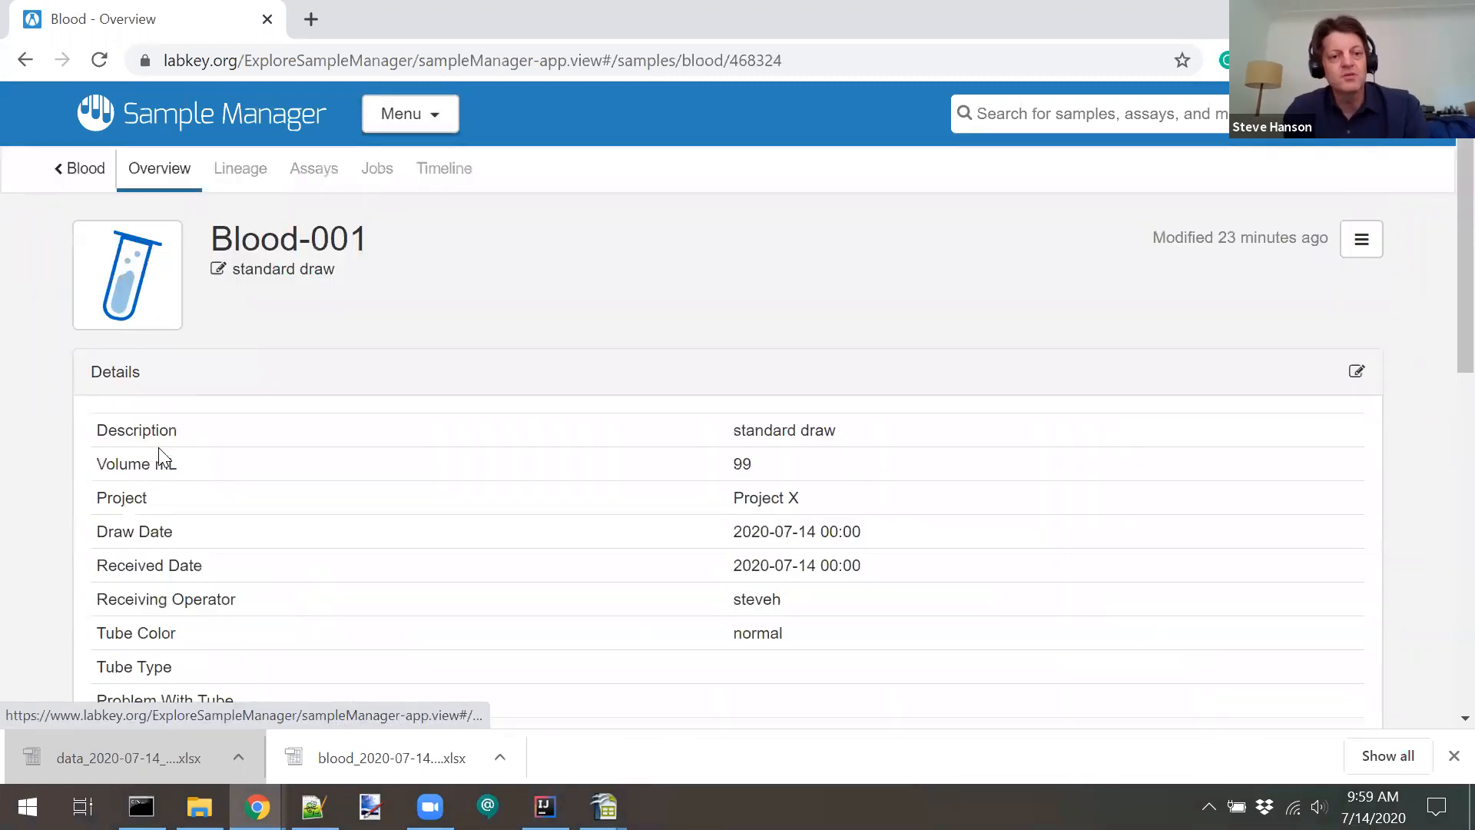
scroll(484, 481, "down", 5)
scroll(489, 481, "down", 5)
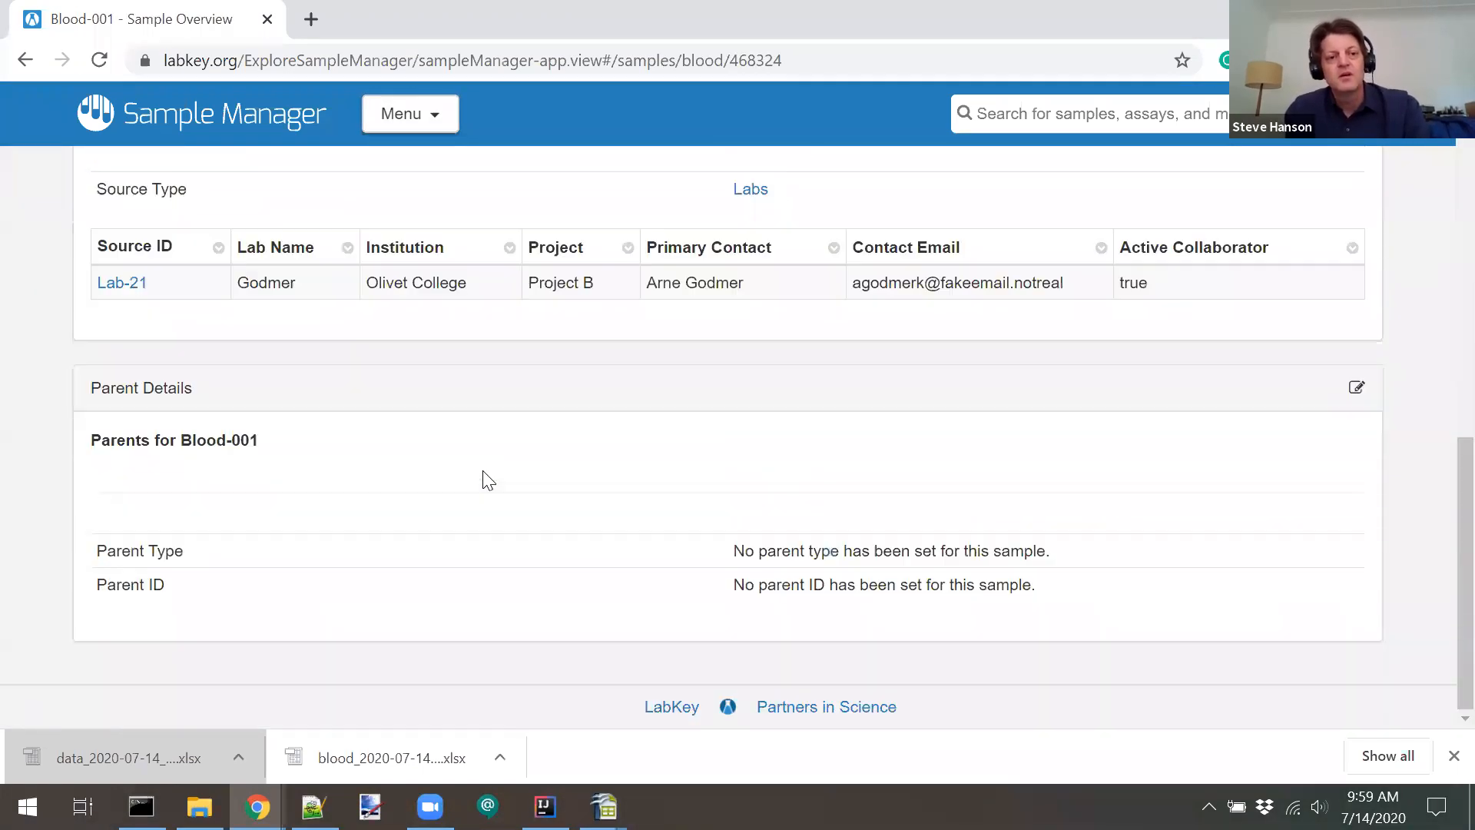
scroll(679, 432, "up", 1)
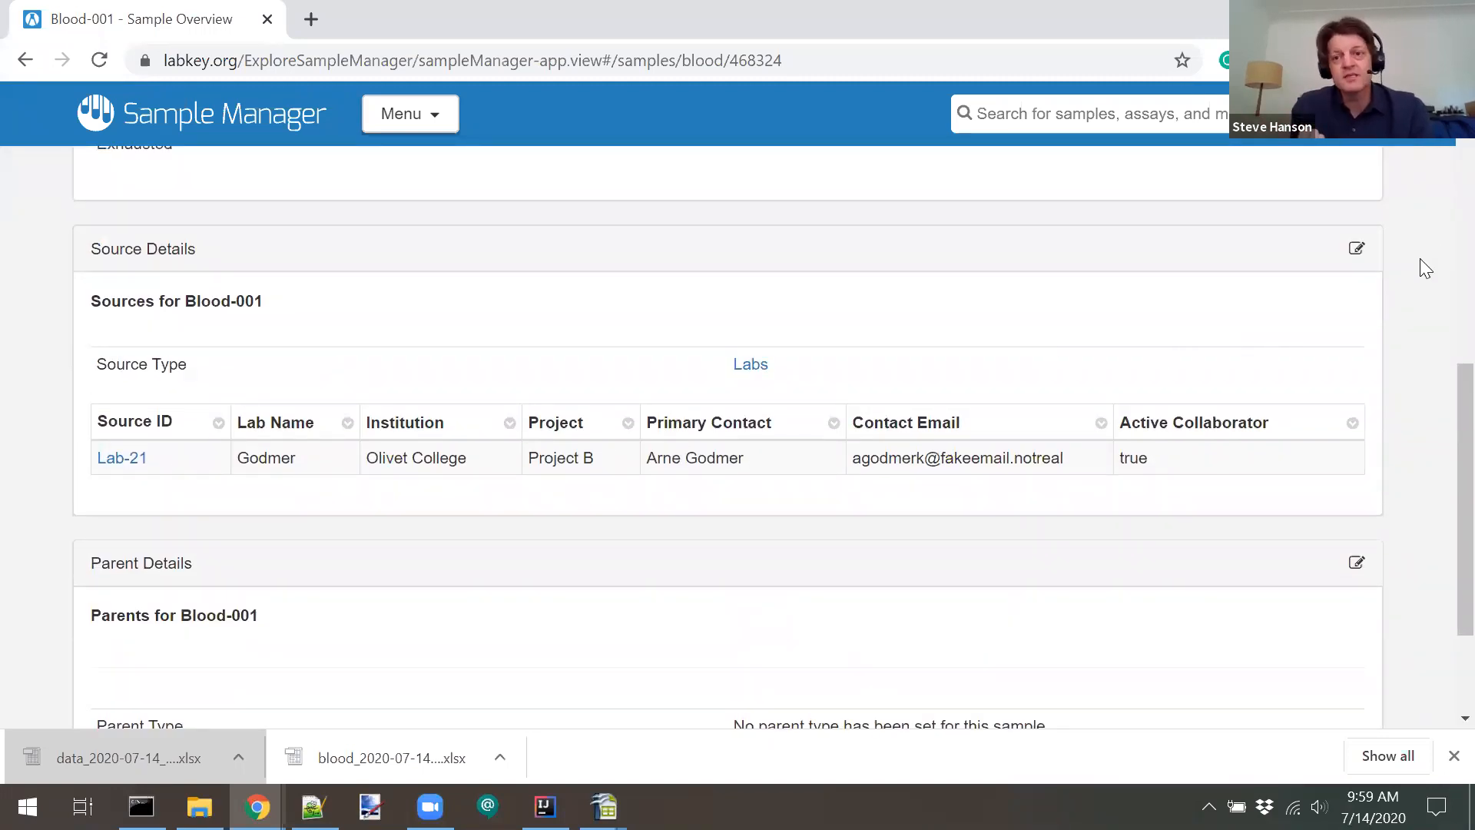
Add Mice as a second source type for Blood-001 with source ID Mouse-20, and save the source details.
left_click(1355, 252)
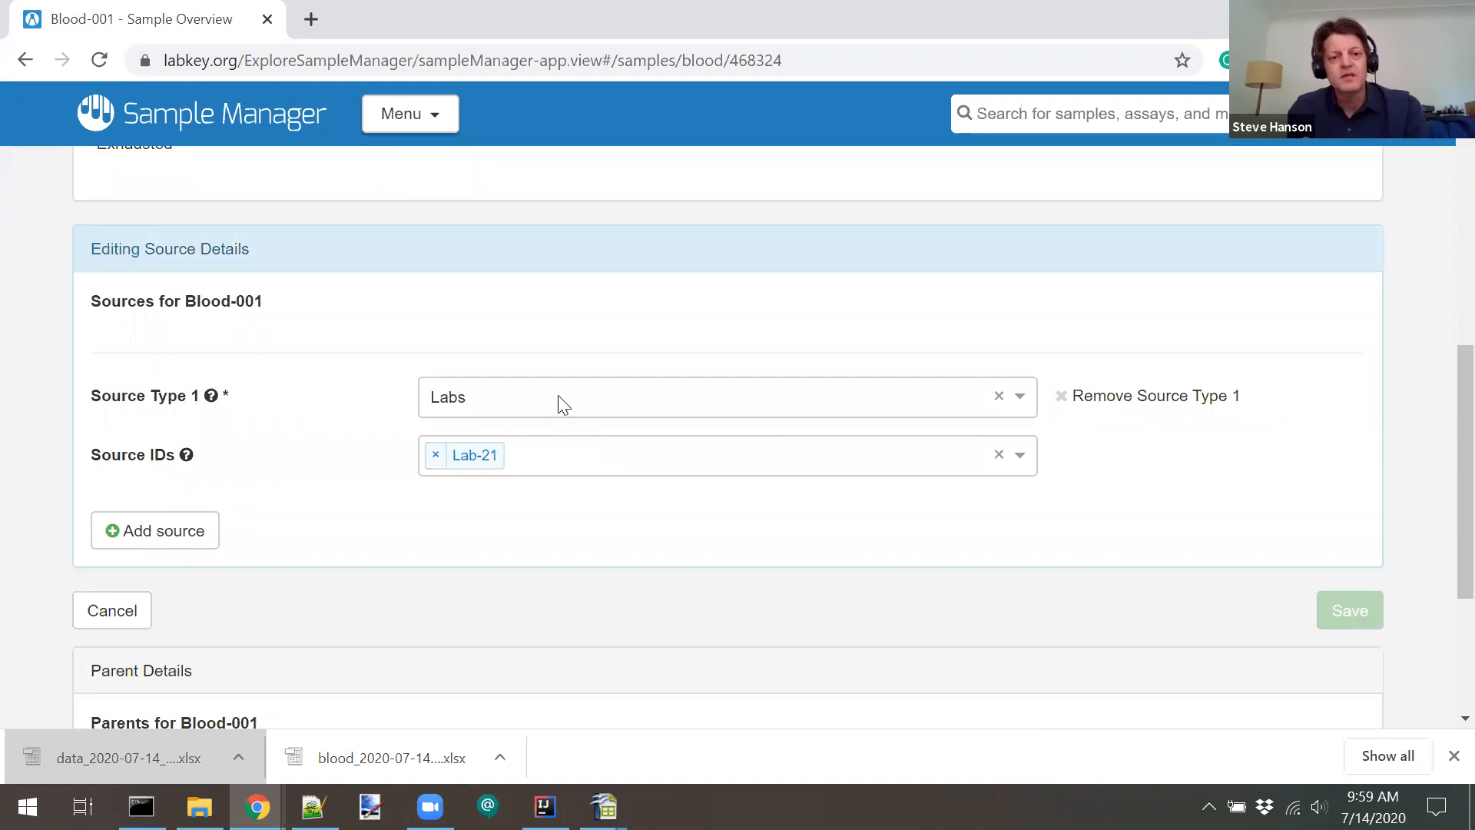
left_click(127, 539)
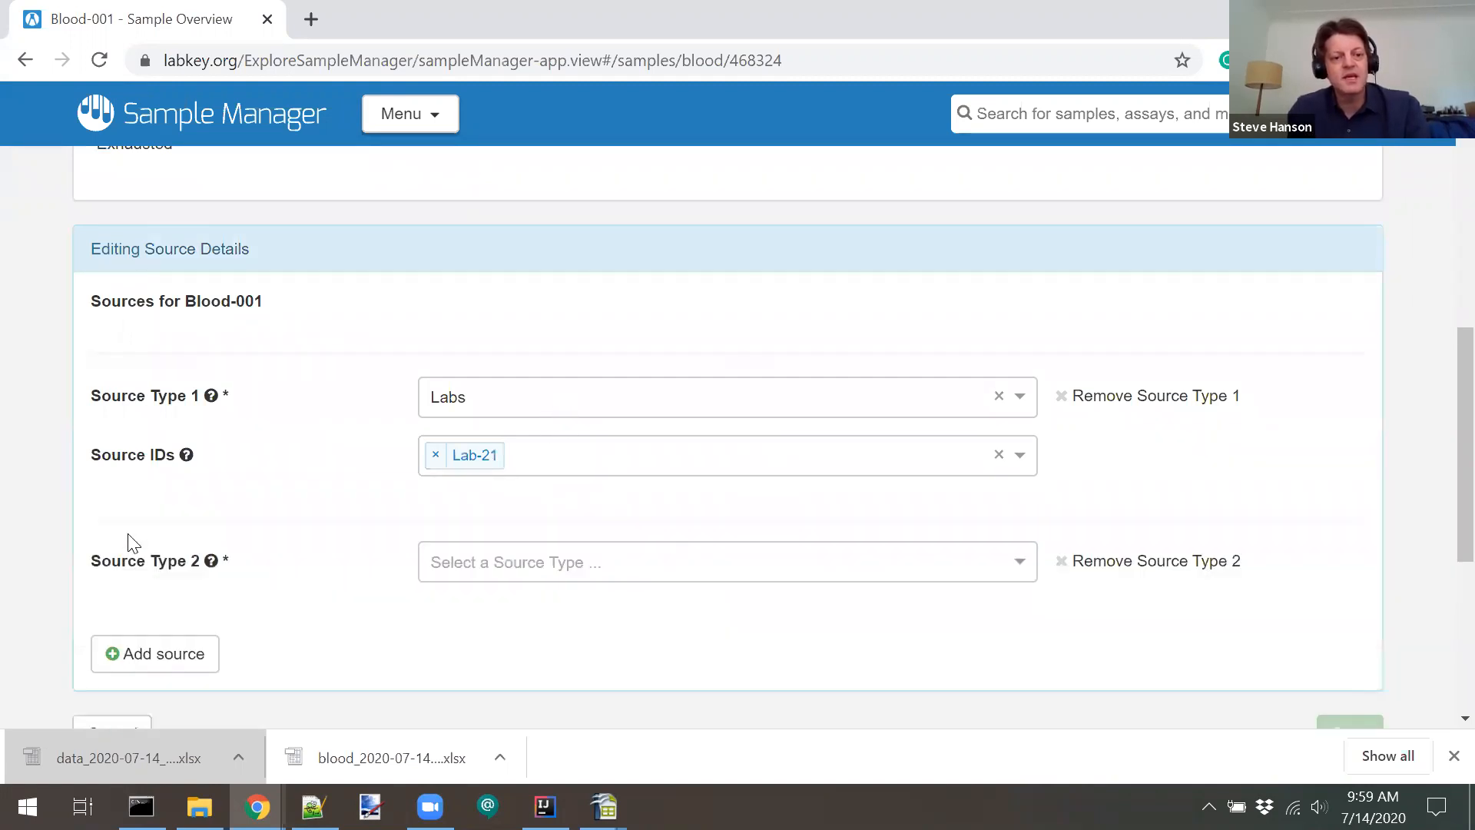
left_click(564, 553)
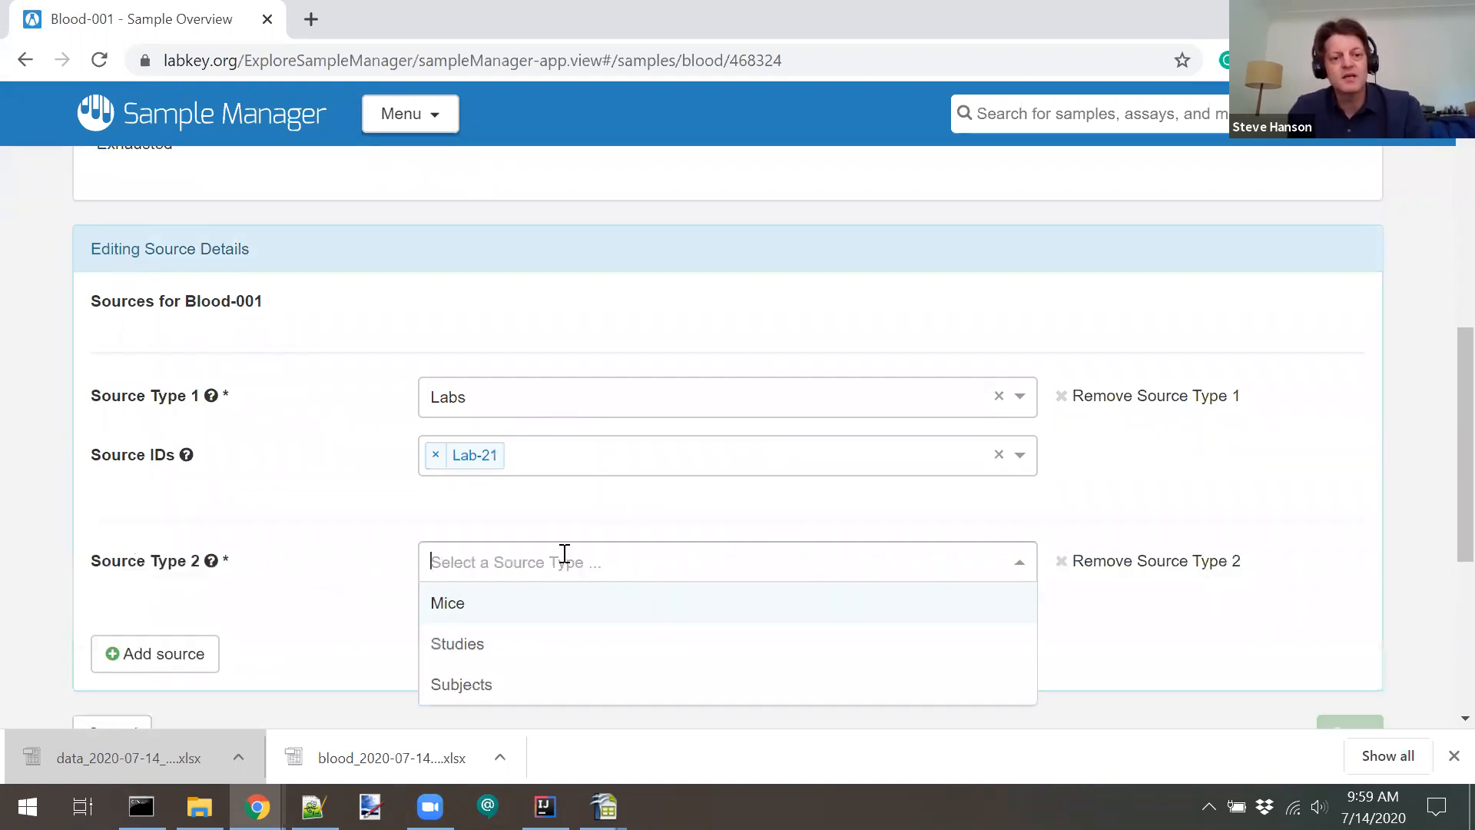
left_click(465, 614)
left_click(468, 618)
scroll(467, 617, "down", 15)
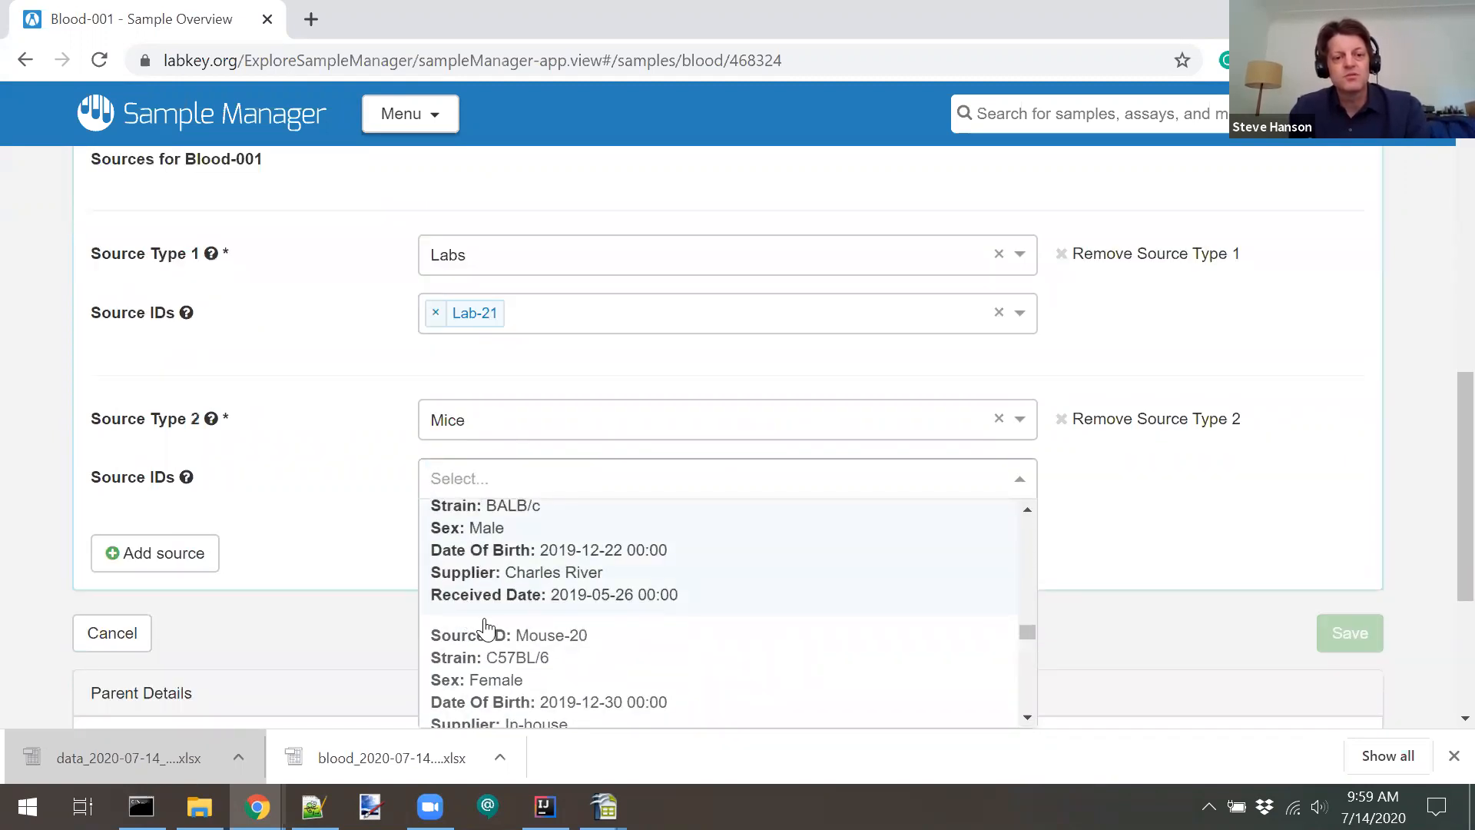
left_click(485, 645)
left_click(1349, 632)
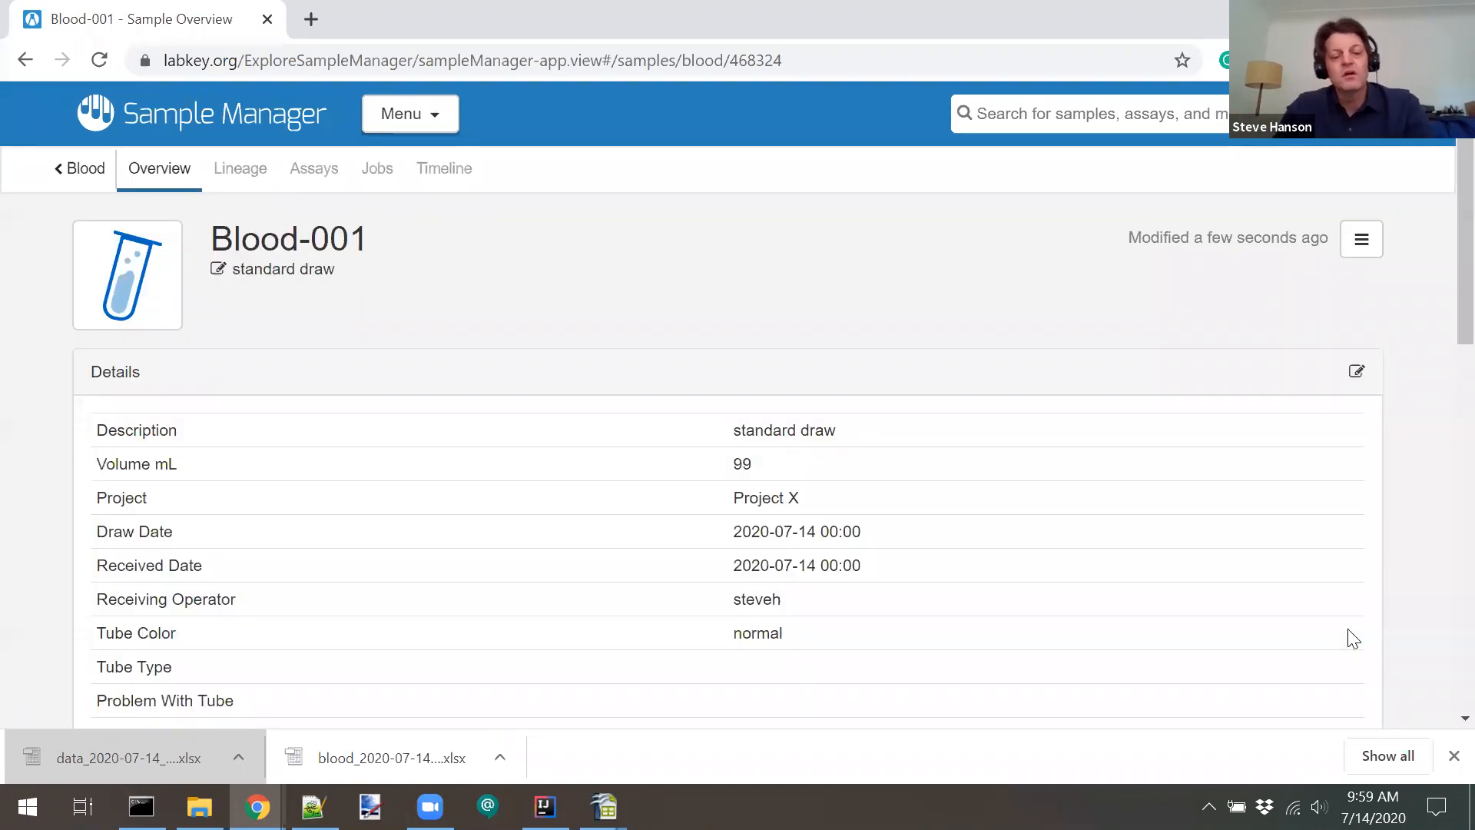
Switch to the Trees spreadsheet in OpenOffice Calc and insert an empty column before Location.
key("alt+Tab")
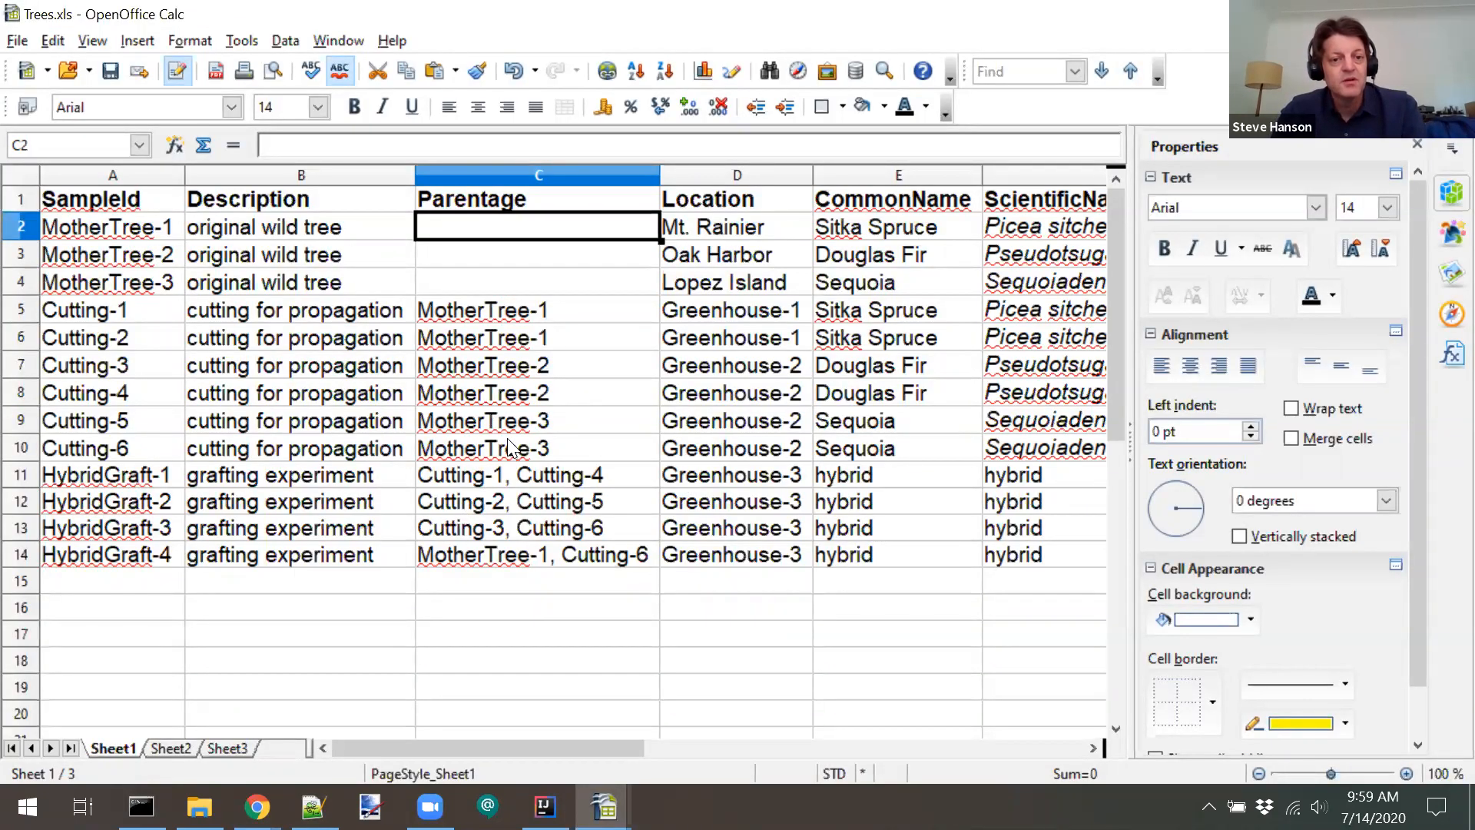
right_click(712, 177)
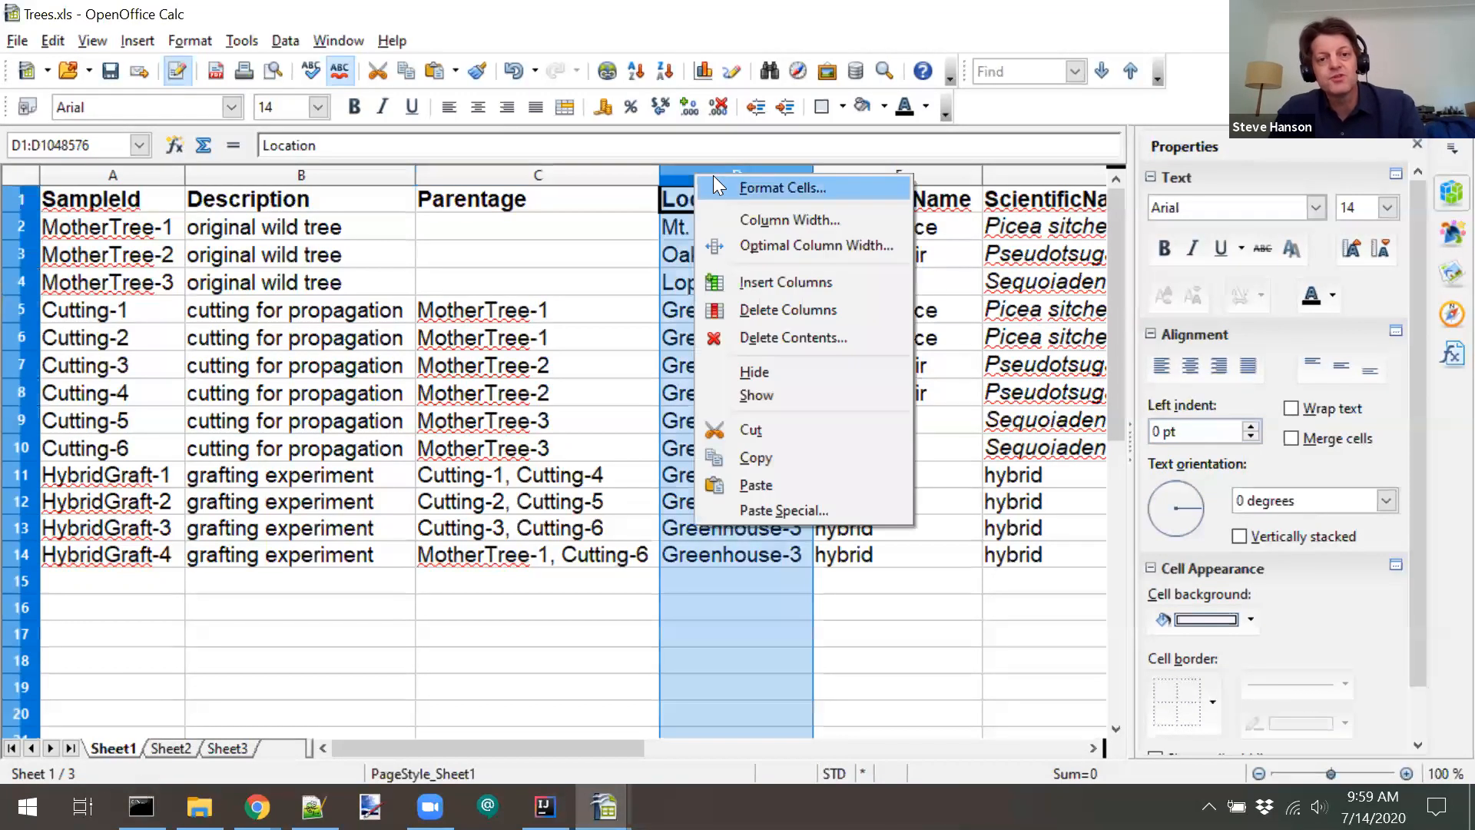
left_click(719, 280)
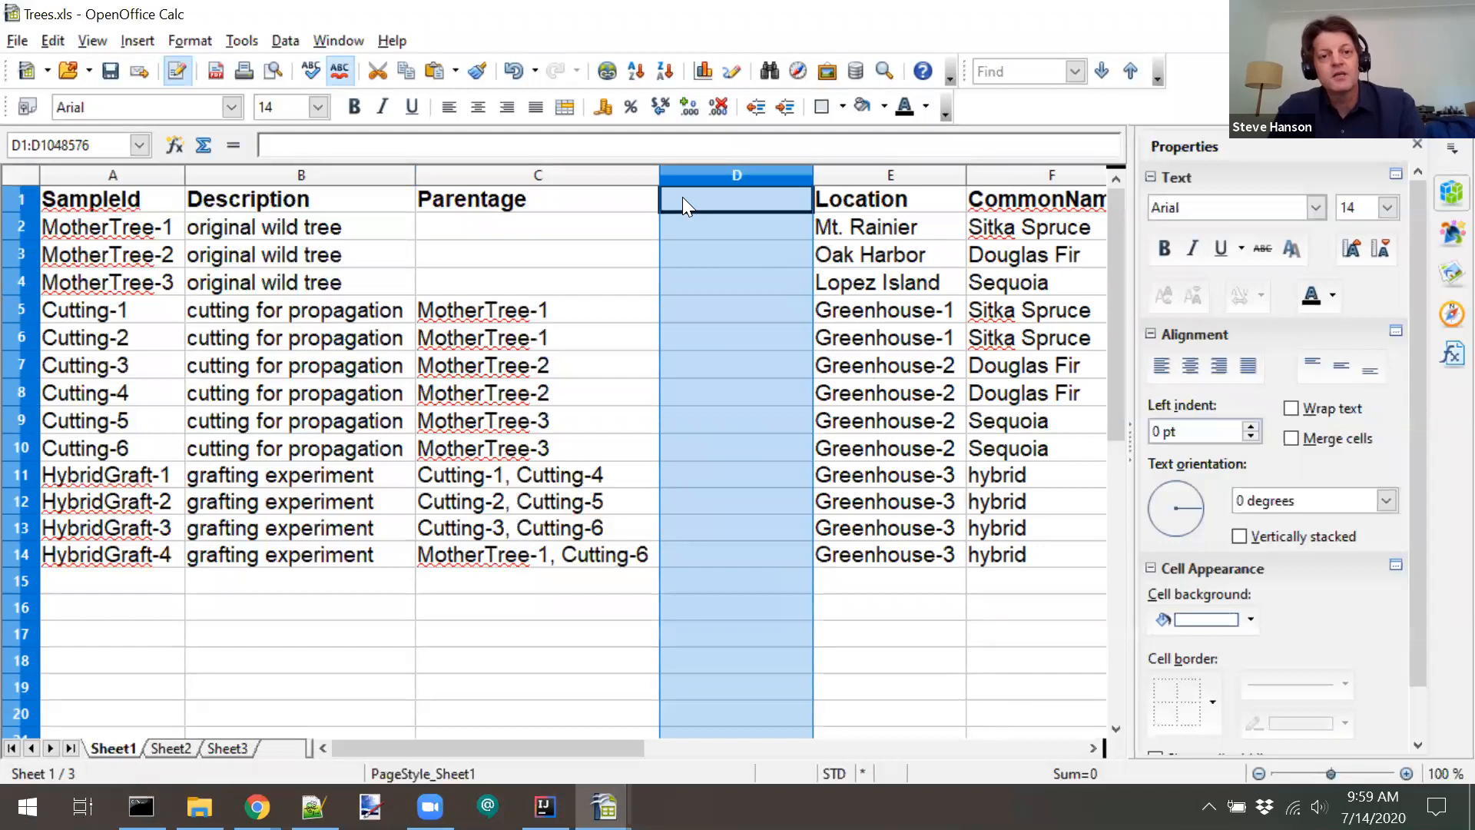
Enter the header "DataInputs/Labs" in cell D1 and fit column D's width to its content.
left_click(683, 201)
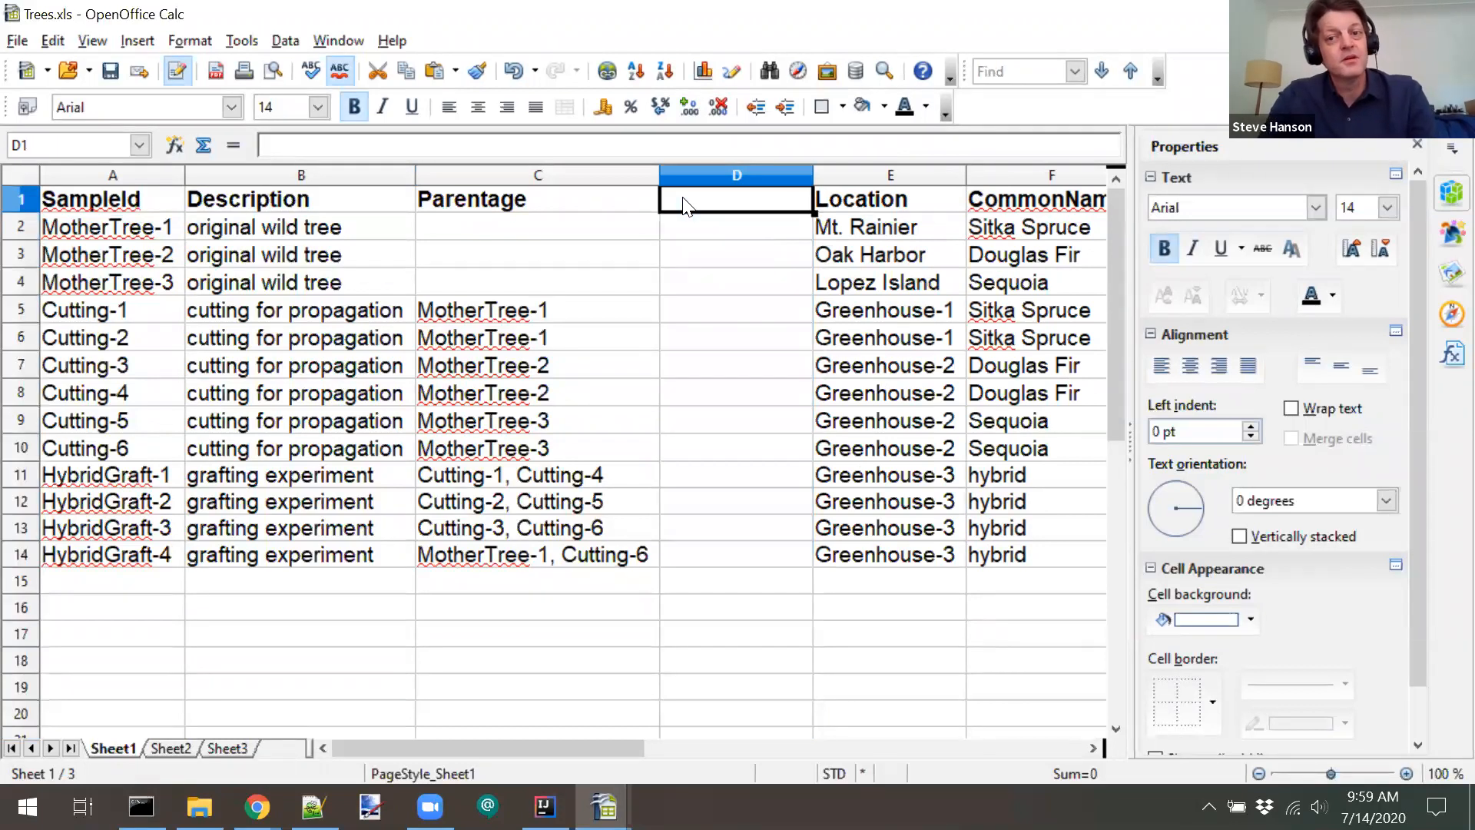
type("DataInputs")
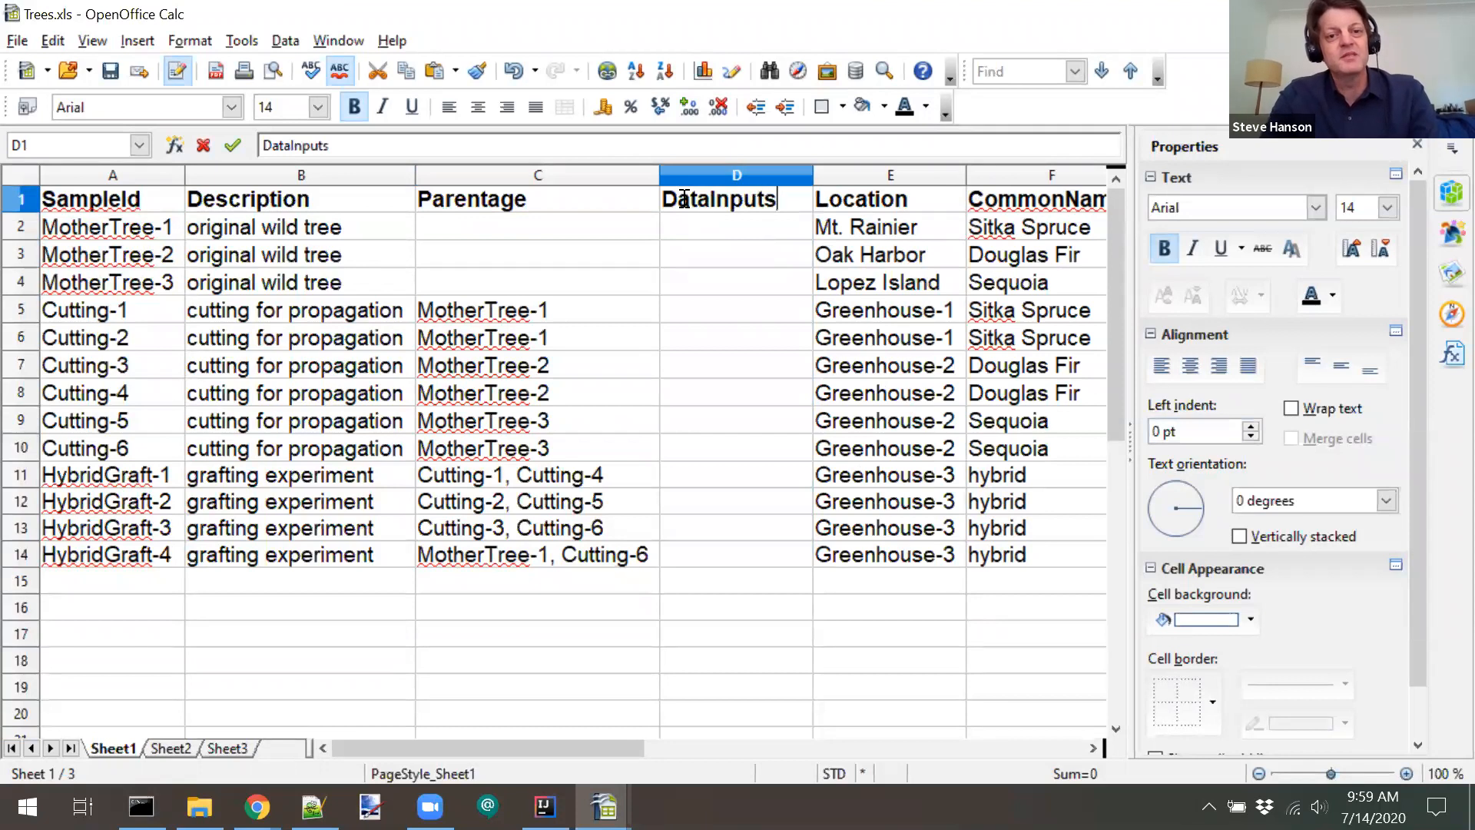
type("/T")
key("BackSpace")
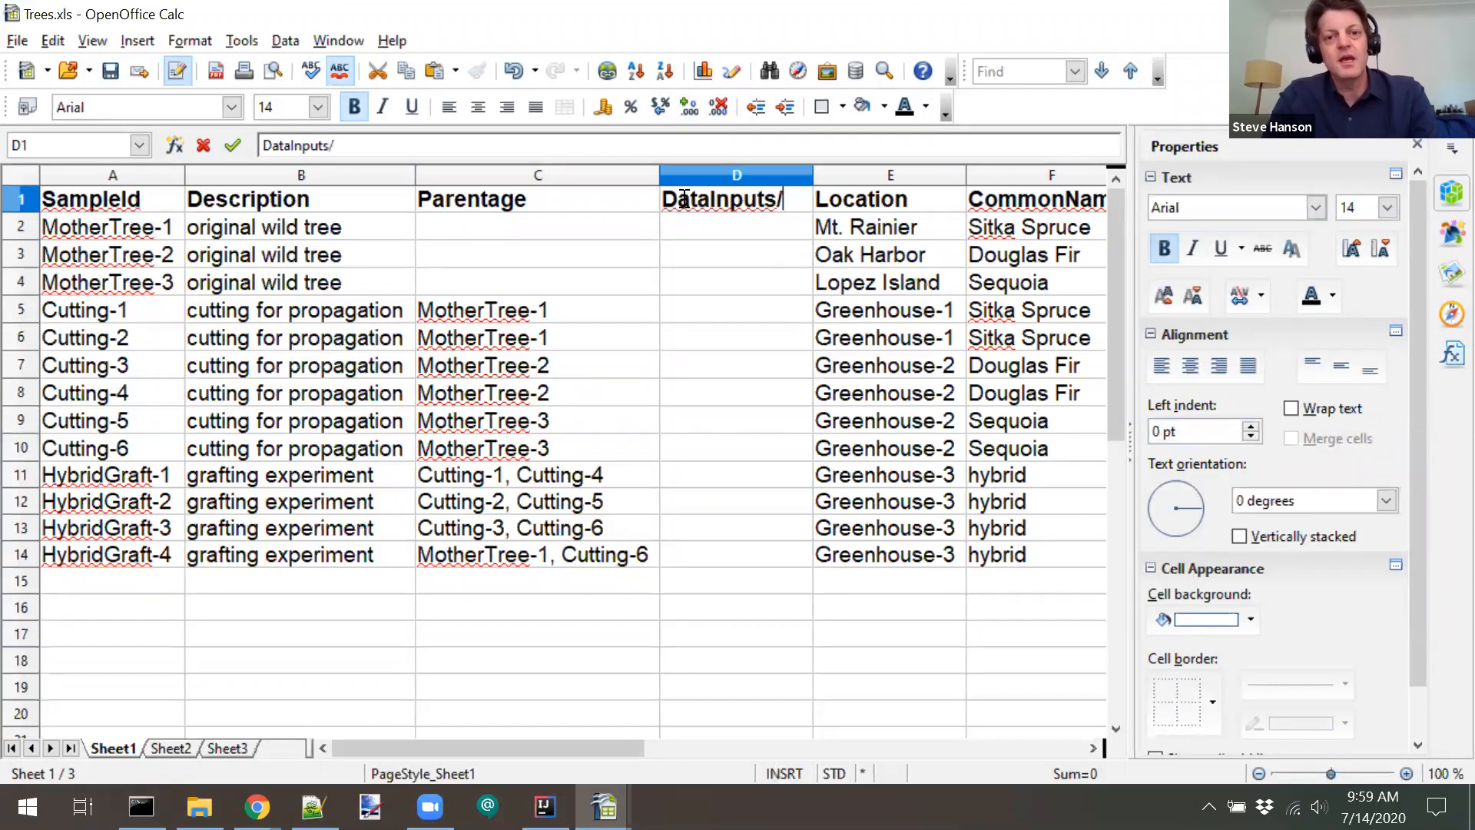
type("Labs")
key("Return")
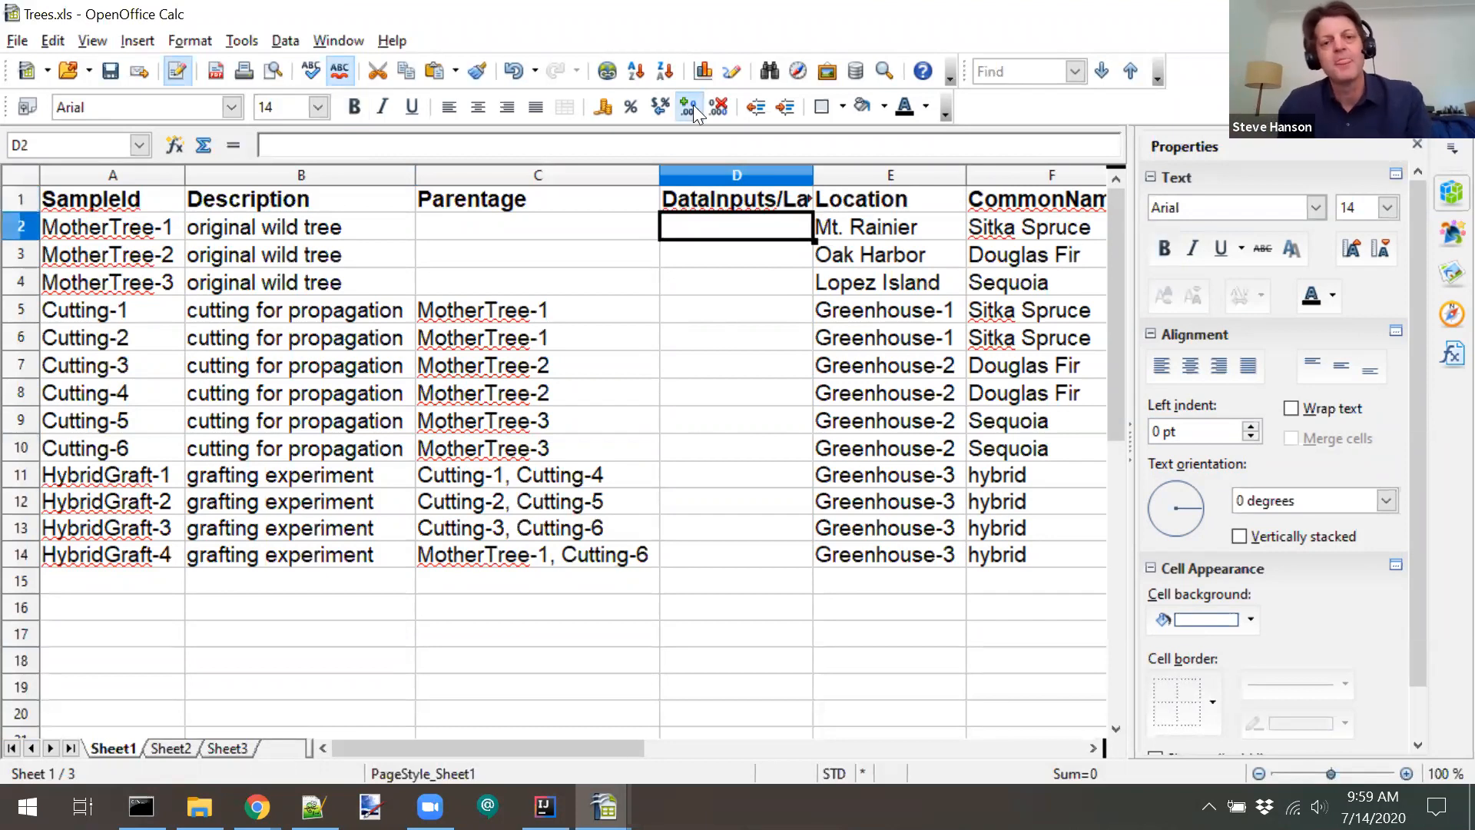
double_click(813, 173)
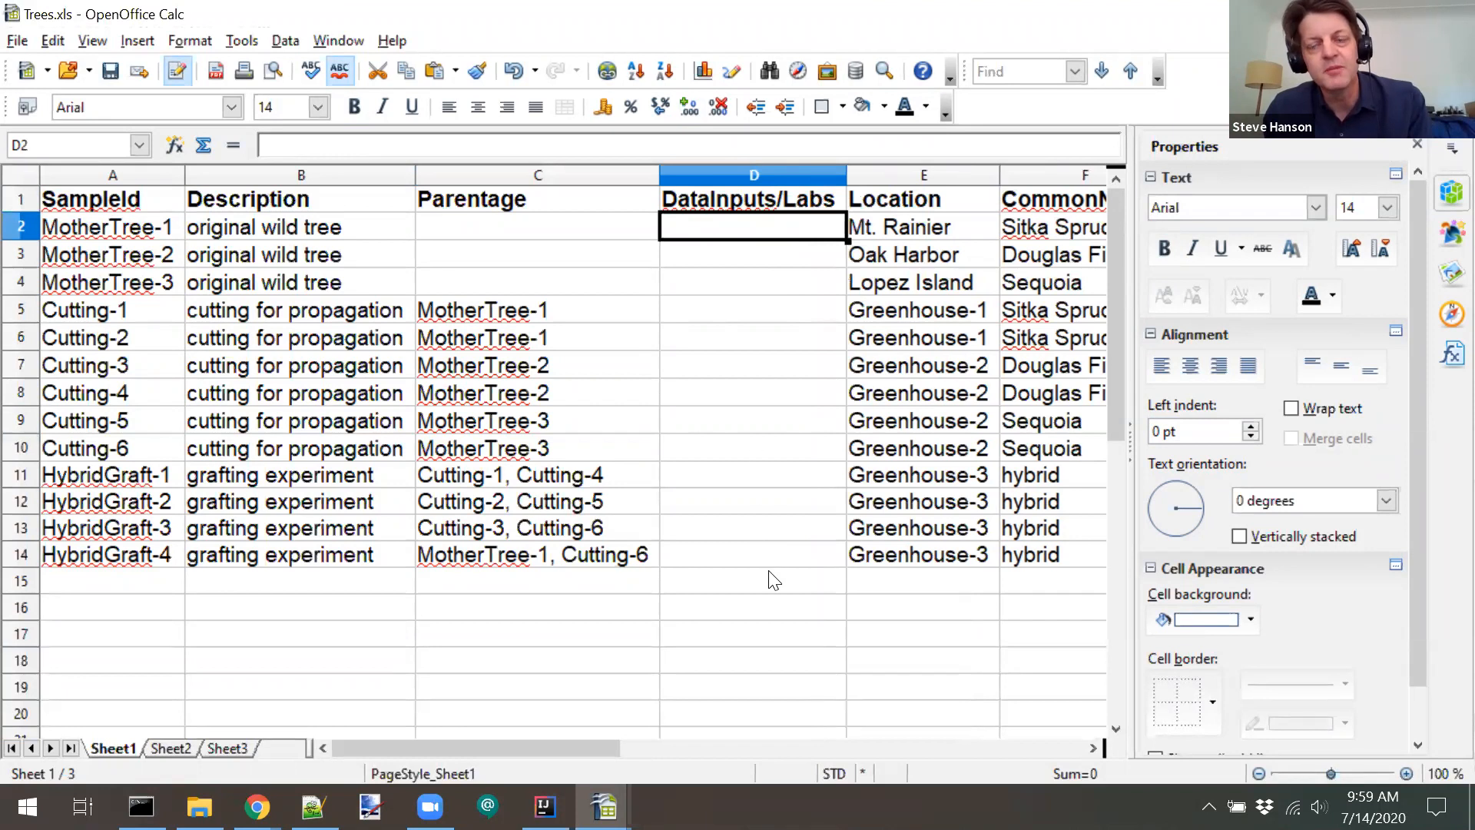
Replace the header in cell D1 with the custom name "SourceLab".
left_click(758, 205)
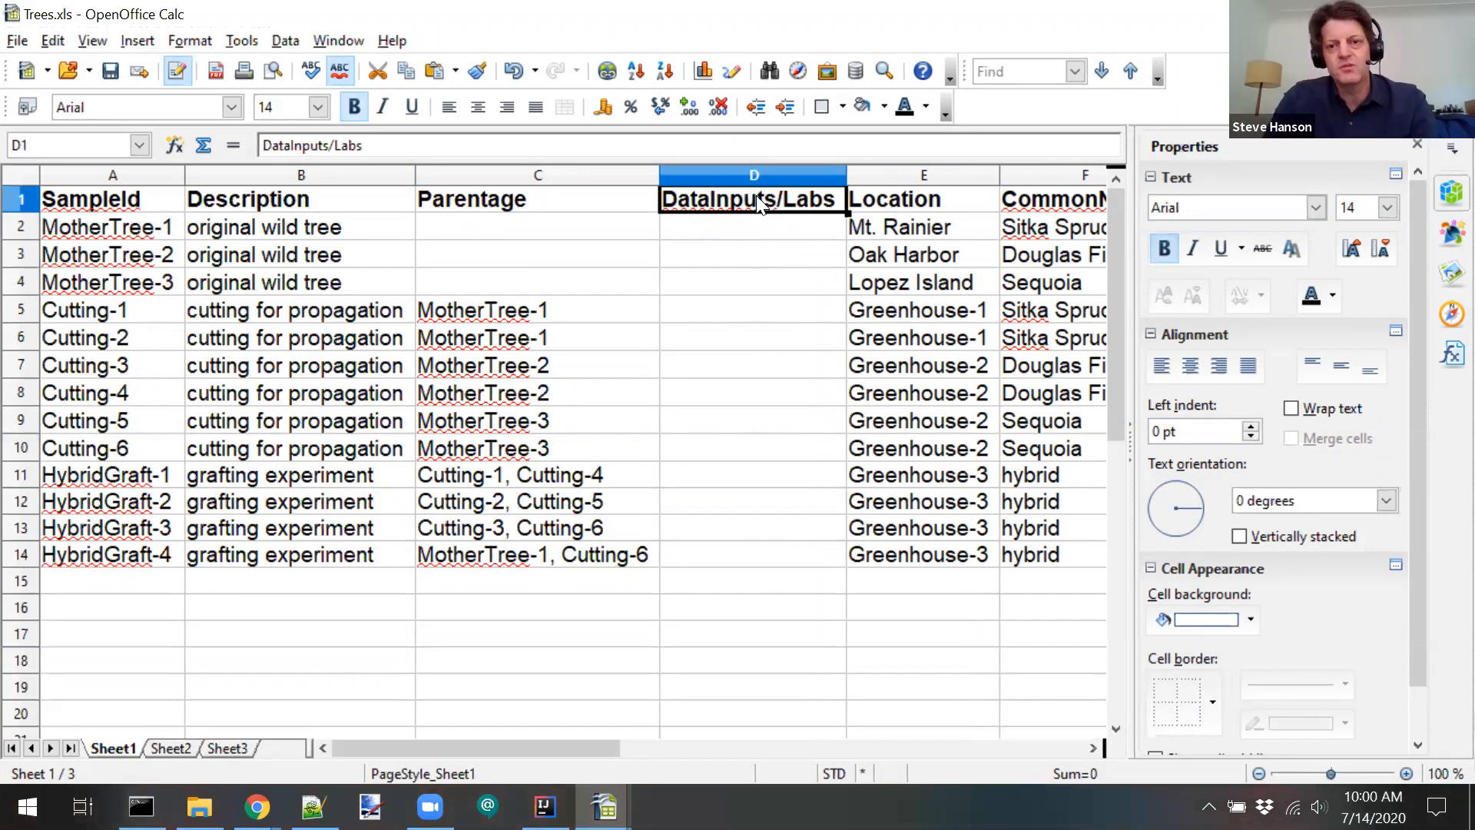
type("Sour")
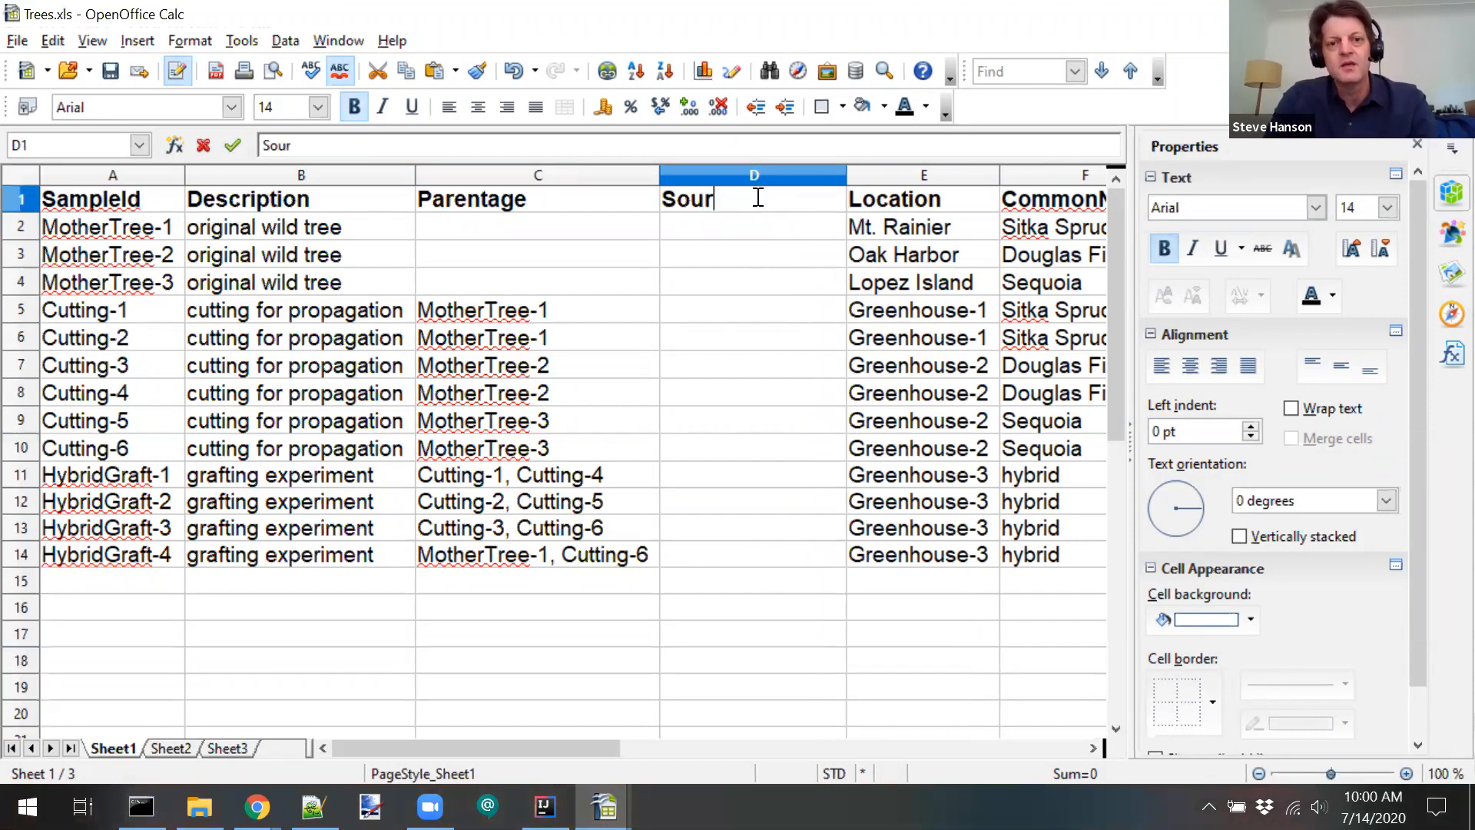
type("ceLab")
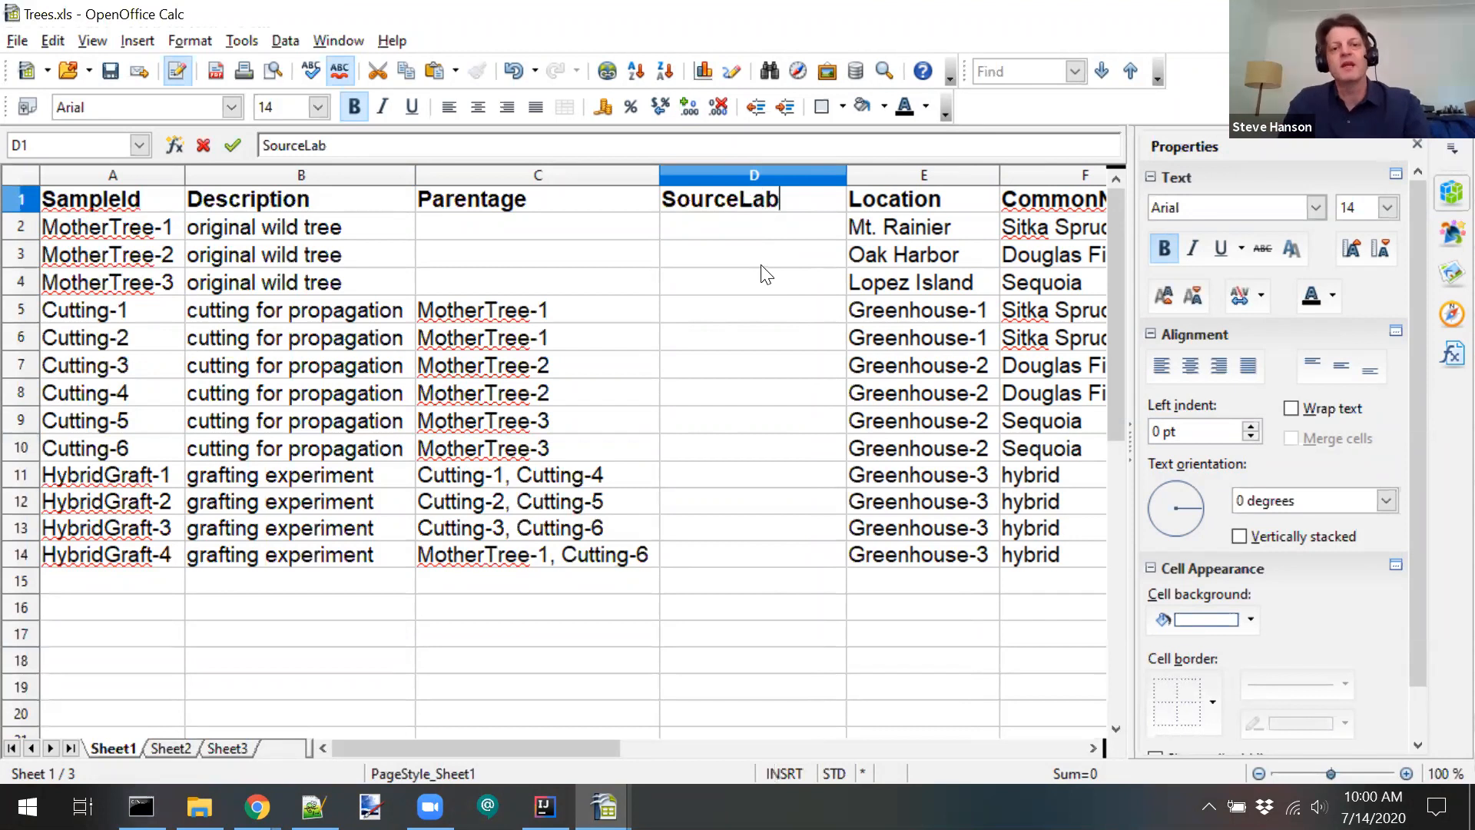
key("Return")
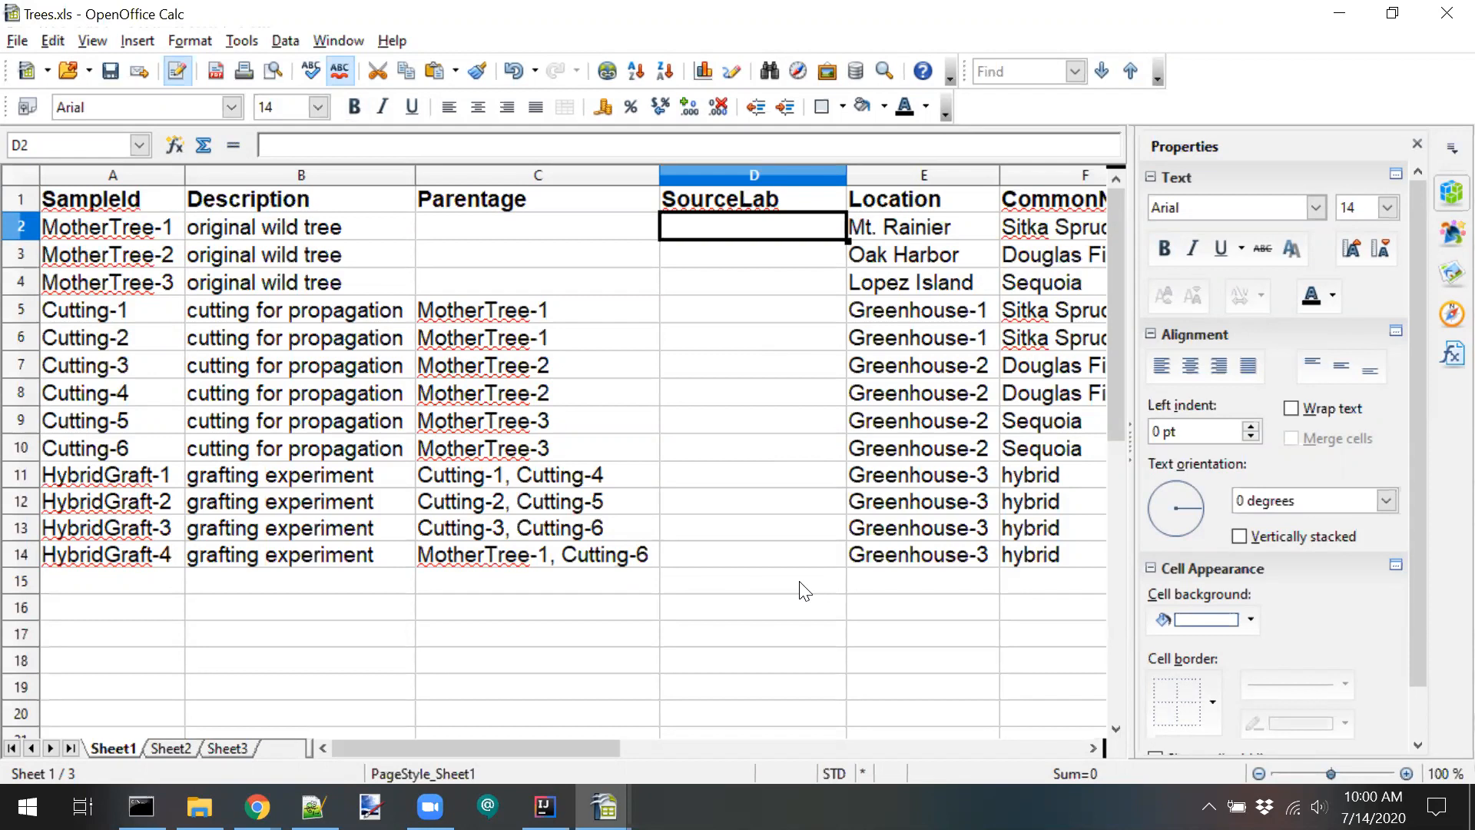
Switch back to Sample Manager and view the home dashboard's job queue and sample count chart.
key("alt+Tab")
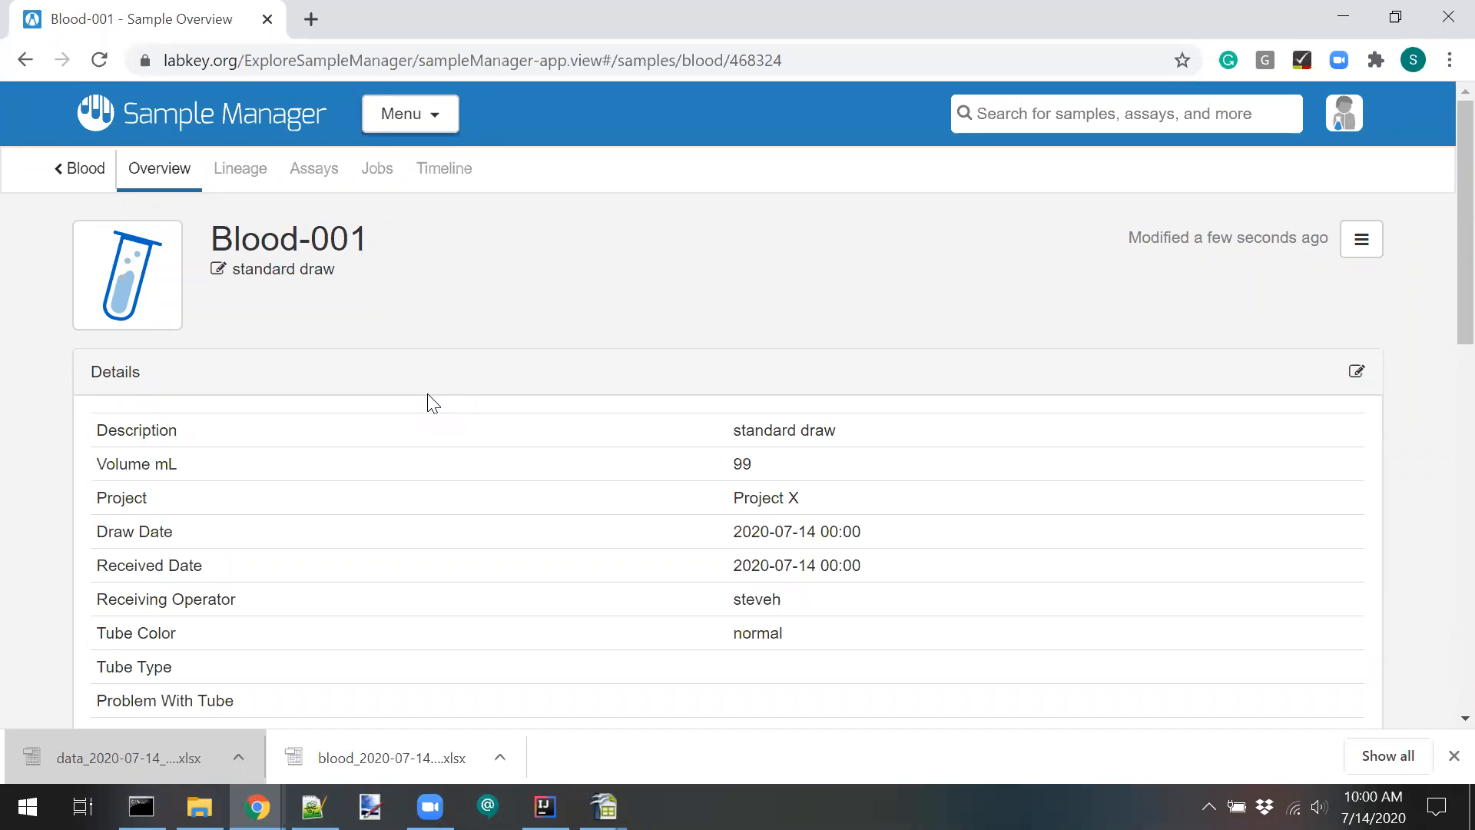
left_click(234, 115)
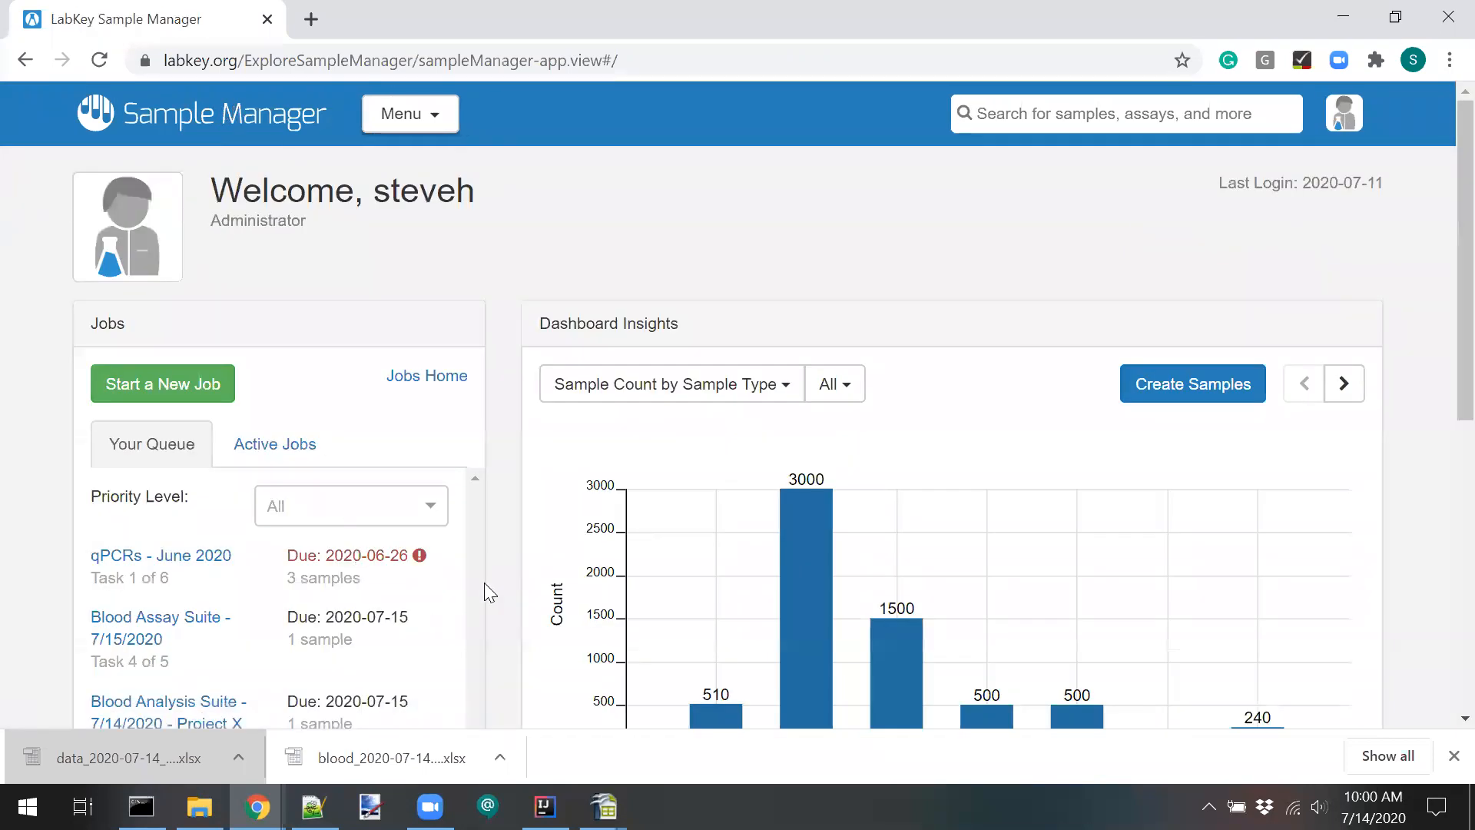
scroll(485, 584, "down", 2)
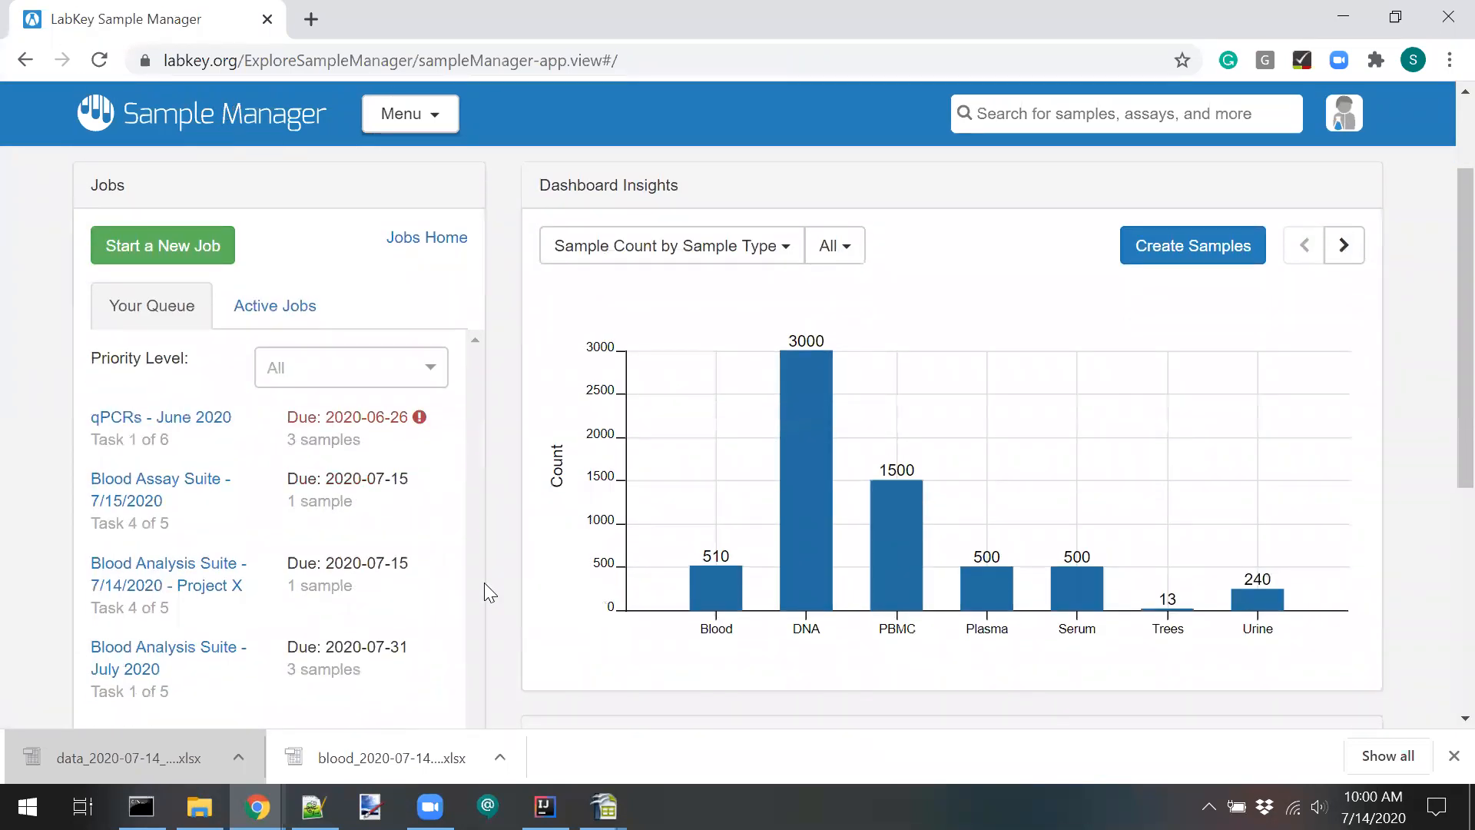